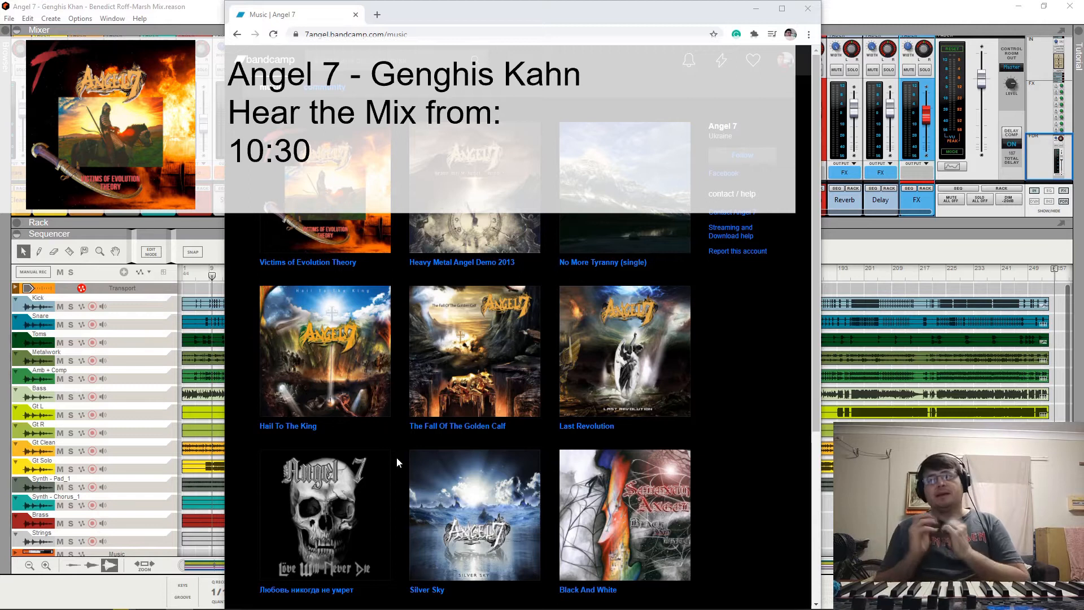
# Step: Open the Victims of Evolution Theory album from the band's Bandcamp music page
pyautogui.click(316, 263)
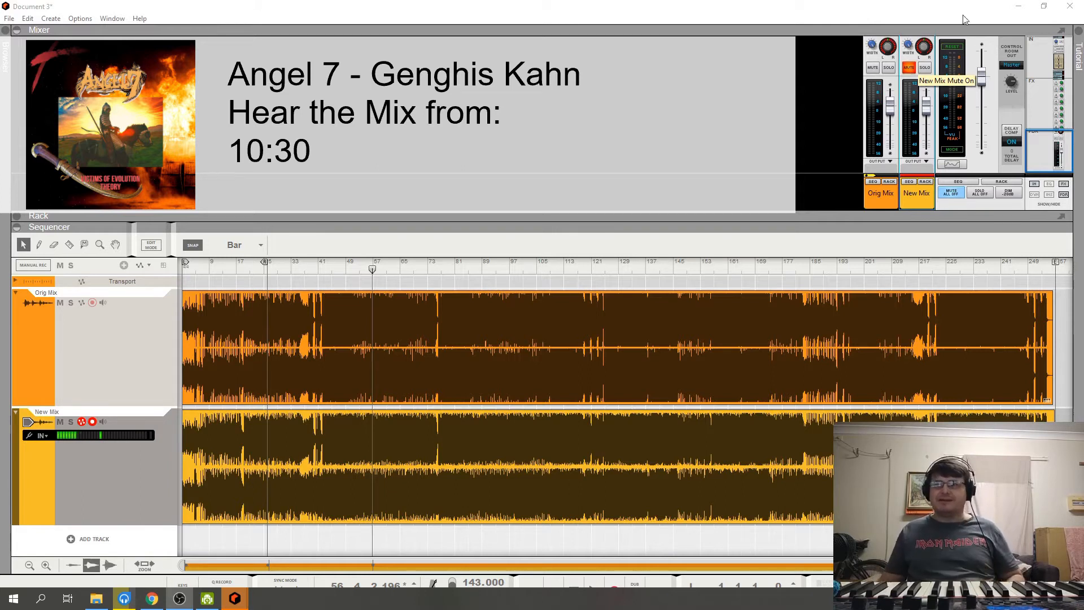
# Step: Play the song from the start, repeatedly switching the New Mix solo on and off to compare it with the Orig Mix
pyautogui.click(188, 282)
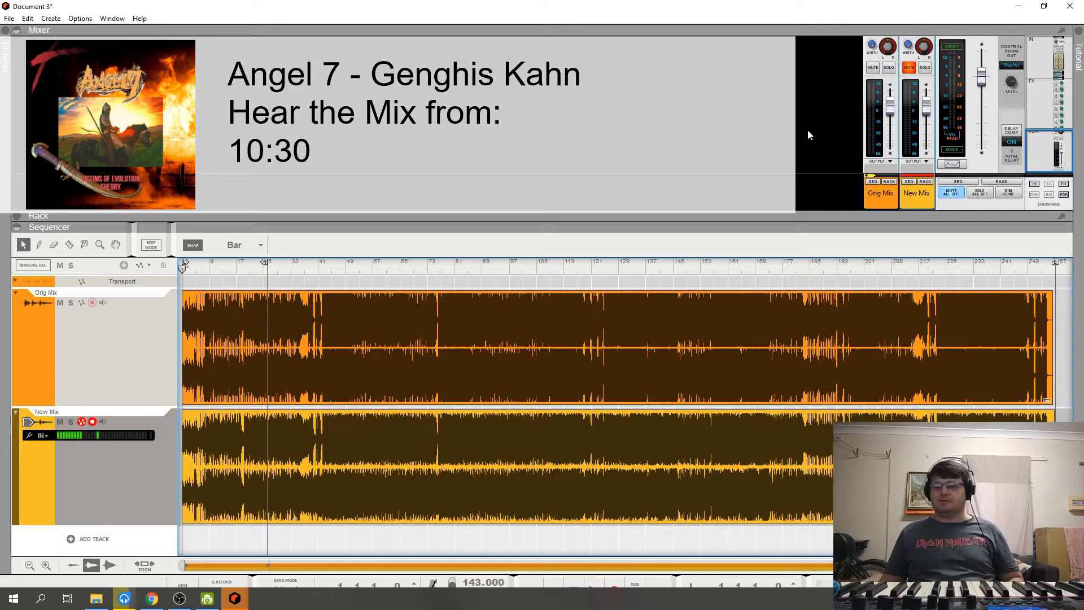
pyautogui.press('space')
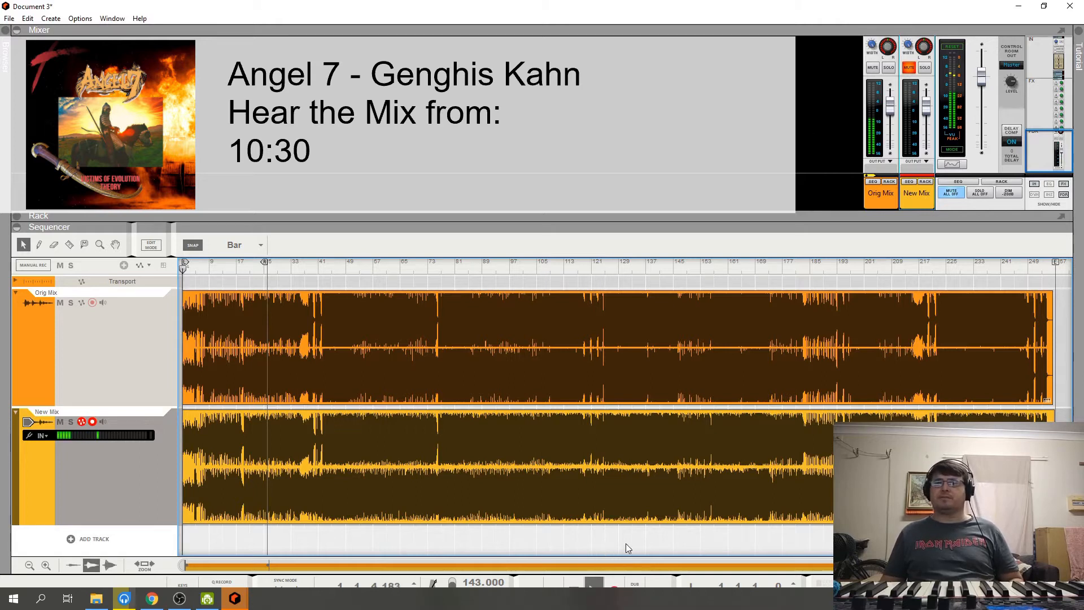
pyautogui.click(925, 67)
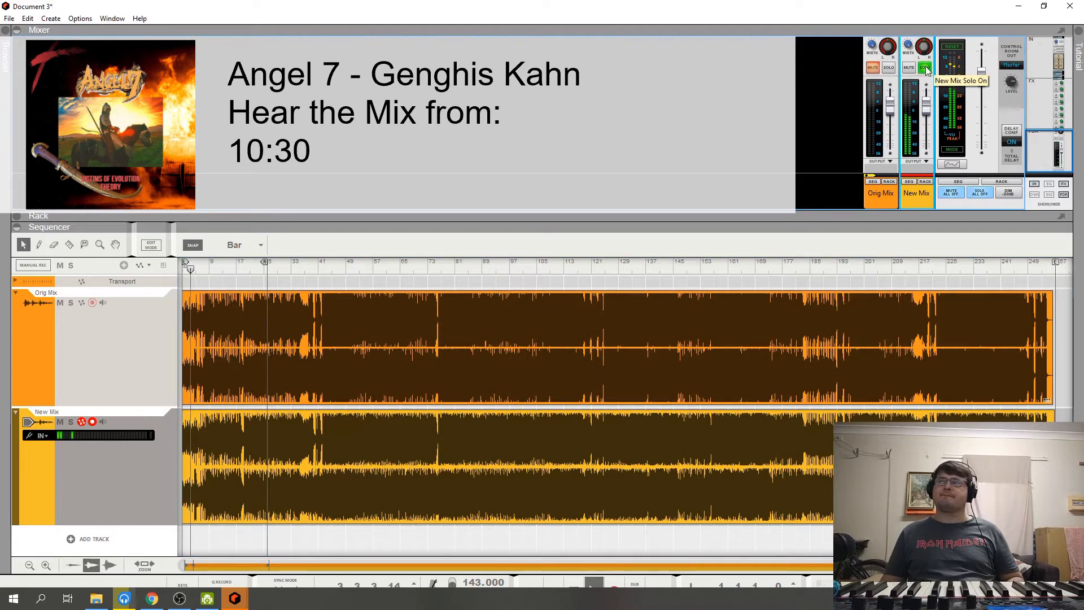
pyautogui.click(926, 68)
pyautogui.click(925, 68)
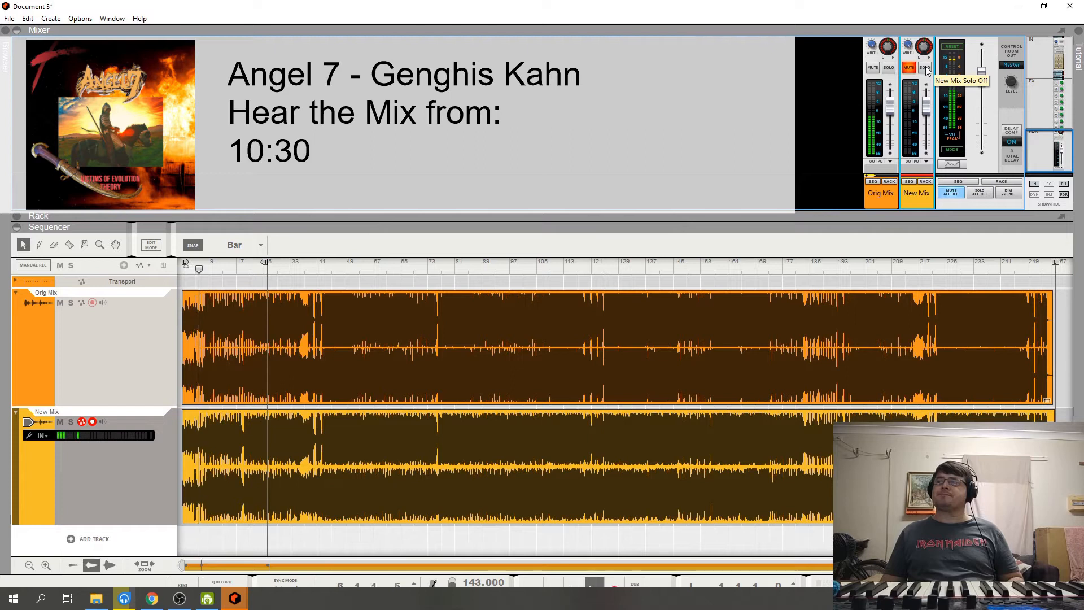
pyautogui.click(925, 68)
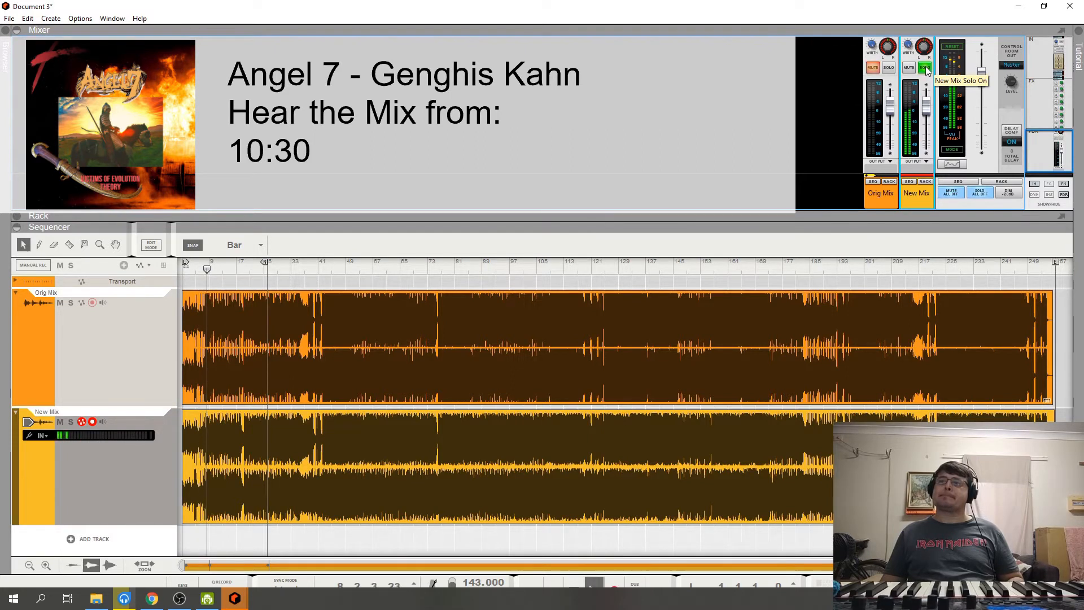
pyautogui.click(925, 68)
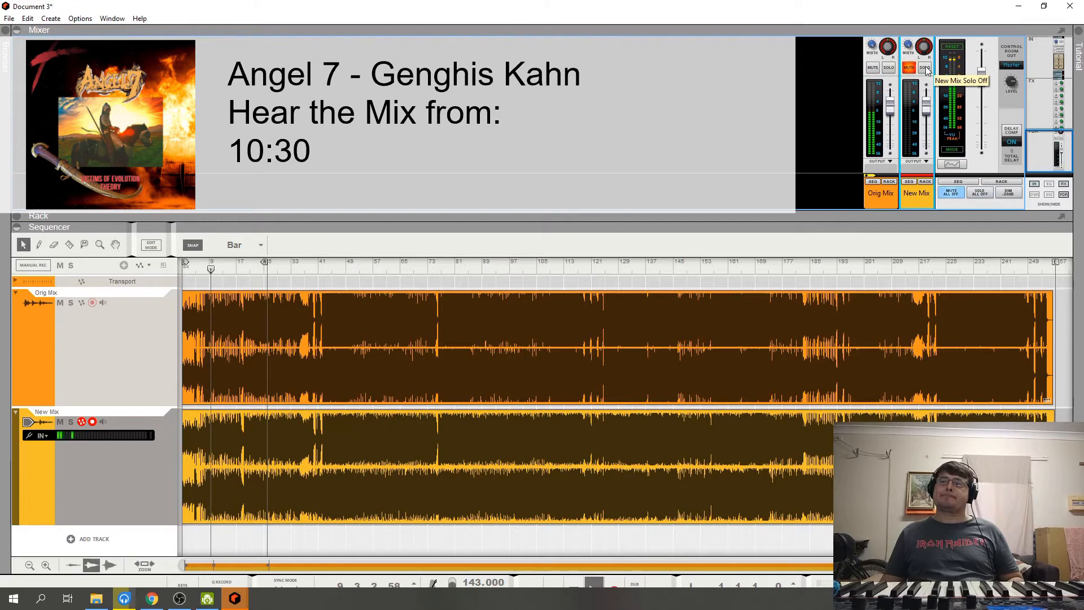
pyautogui.click(925, 67)
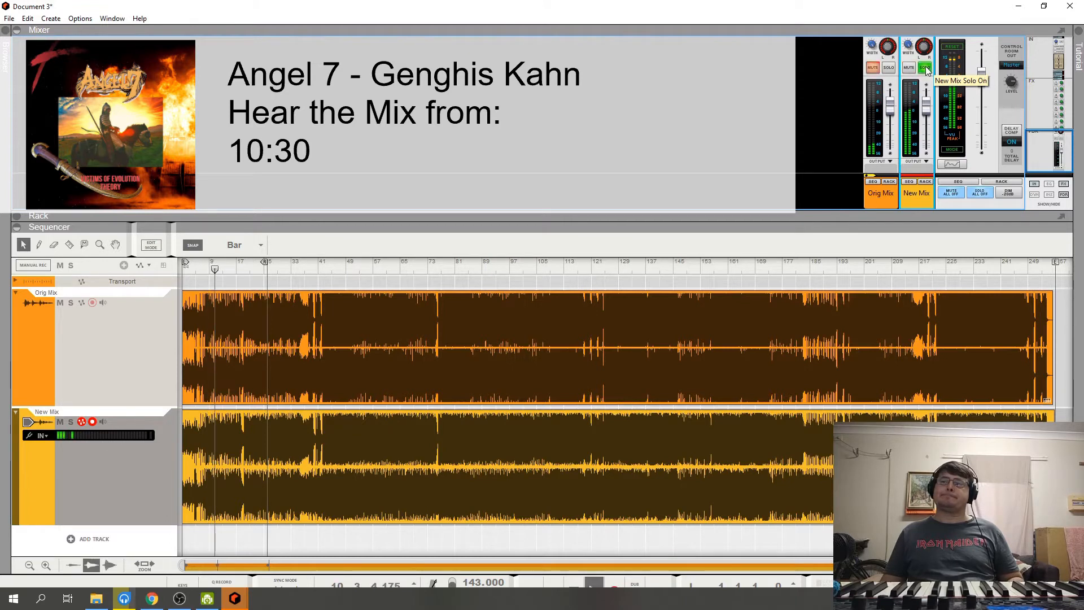
pyautogui.click(925, 67)
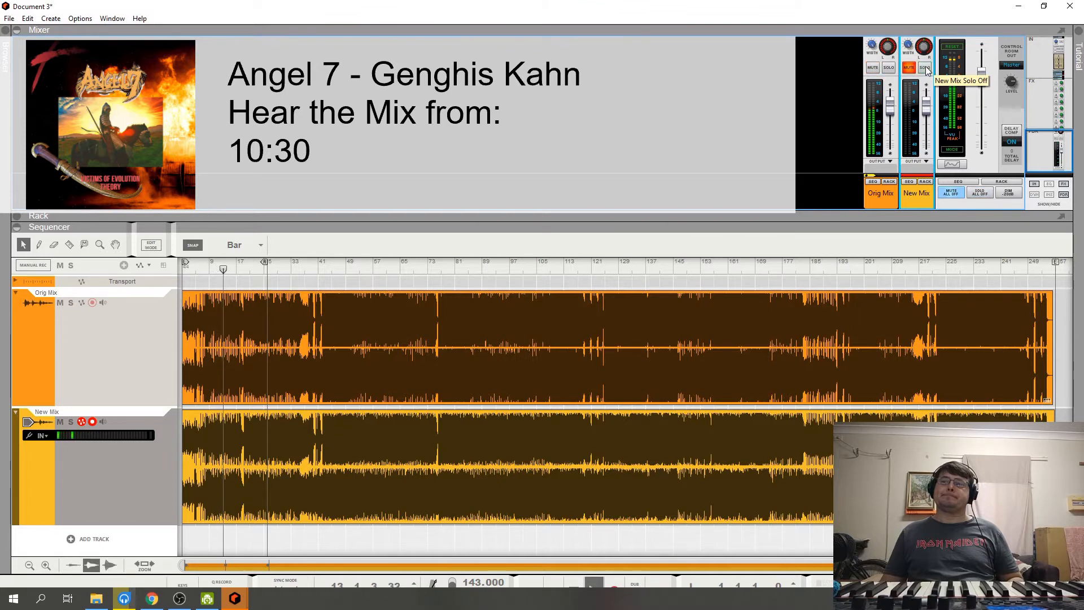
pyautogui.click(925, 67)
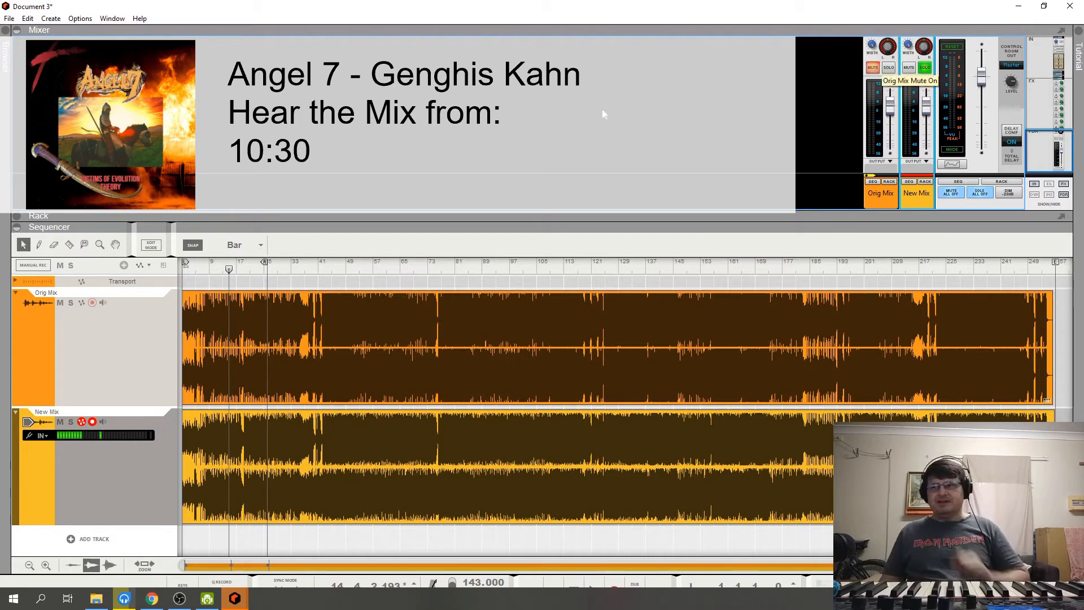
# Step: Play the Orig Mix from bar 19 with New Mix unsoloed, and solo New Mix partway to compare the section
pyautogui.click(261, 271)
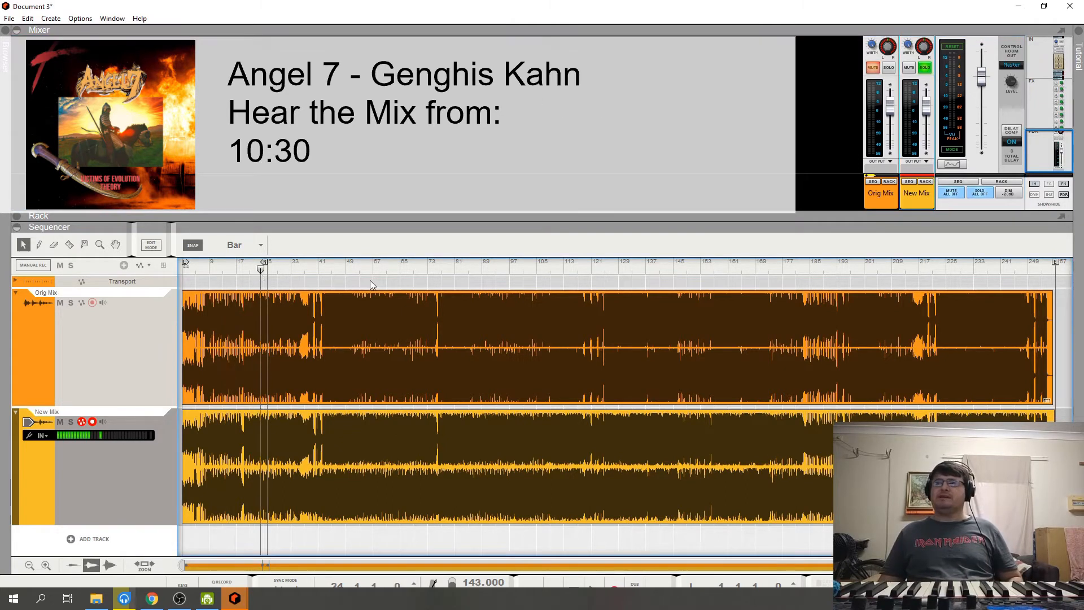
pyautogui.click(244, 272)
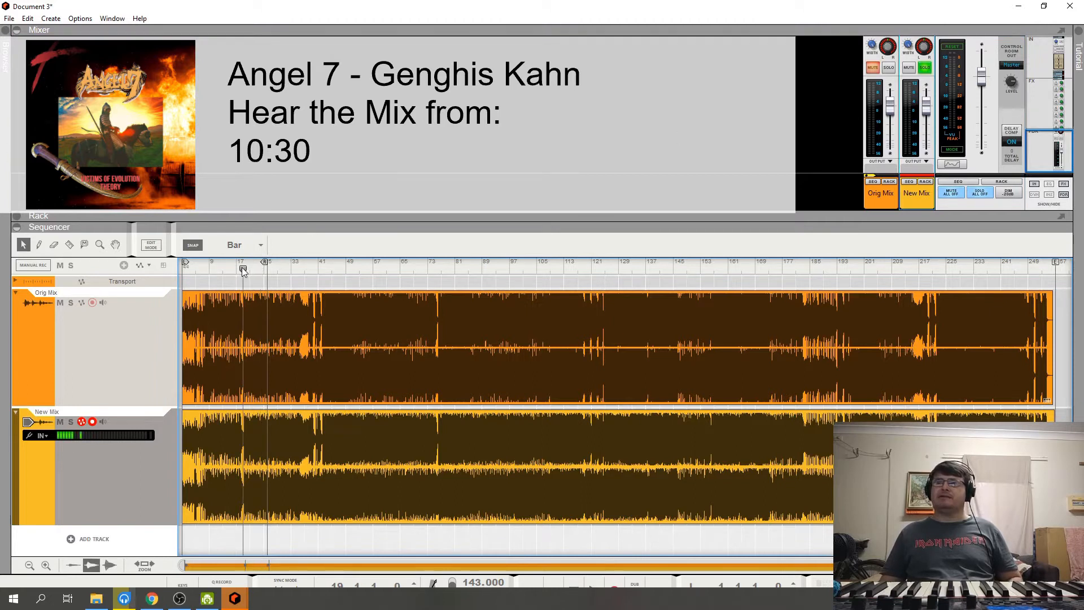
pyautogui.click(925, 68)
pyautogui.press('space')
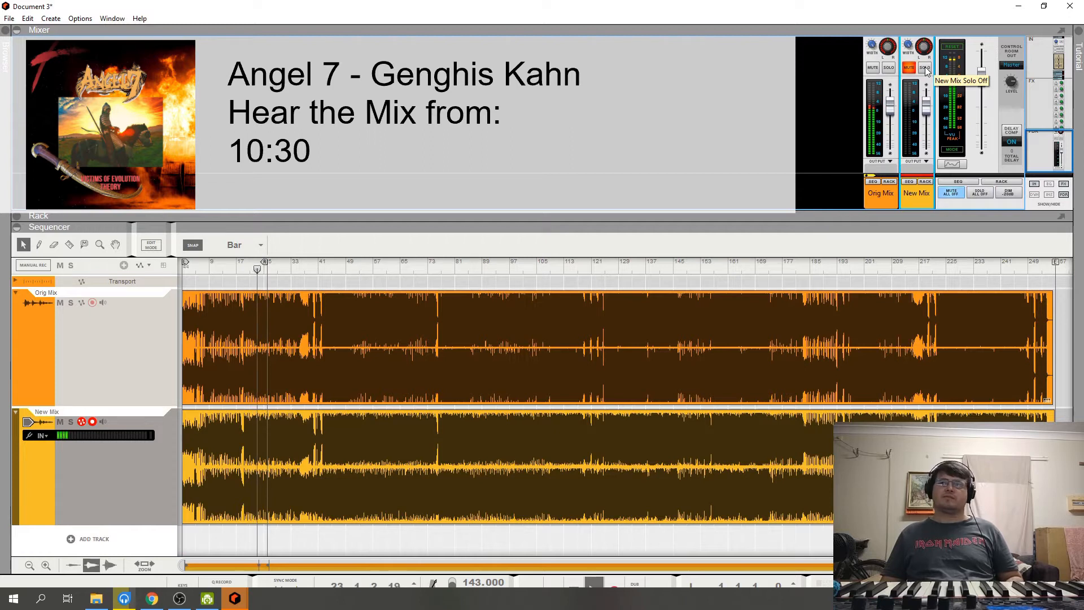
pyautogui.click(925, 67)
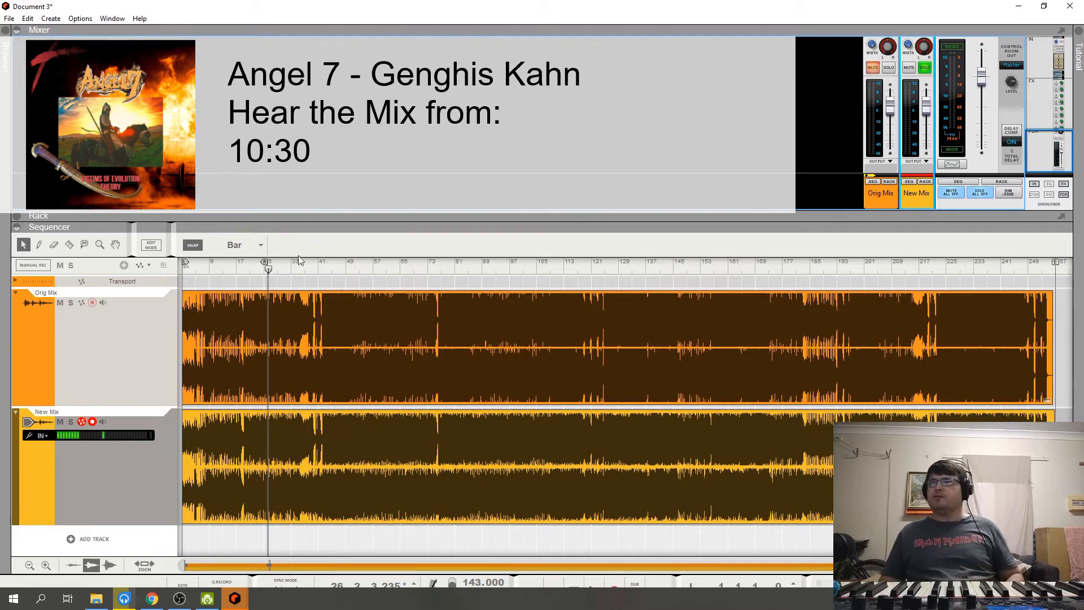
# Step: Unsolo New Mix and listen to the Orig Mix from around bar 43, skipping forward past bar 50
pyautogui.click(325, 271)
pyautogui.click(925, 68)
pyautogui.press('space')
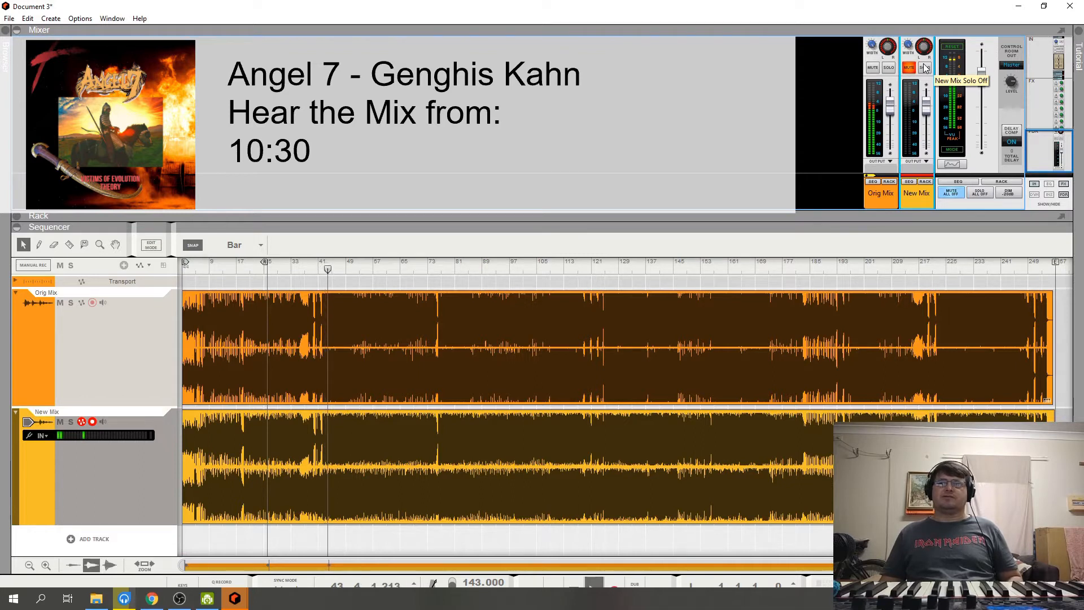
pyautogui.click(346, 272)
pyautogui.click(359, 272)
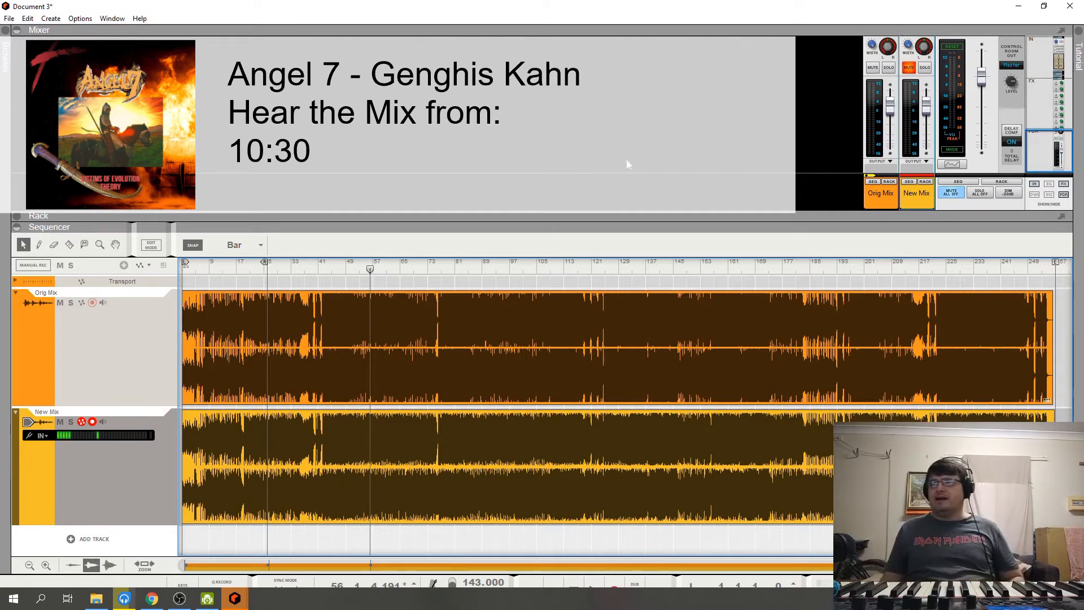
# Step: Play the Orig Mix from around bar 55 and solo New Mix to compare the same passage
pyautogui.click(368, 268)
pyautogui.press('space')
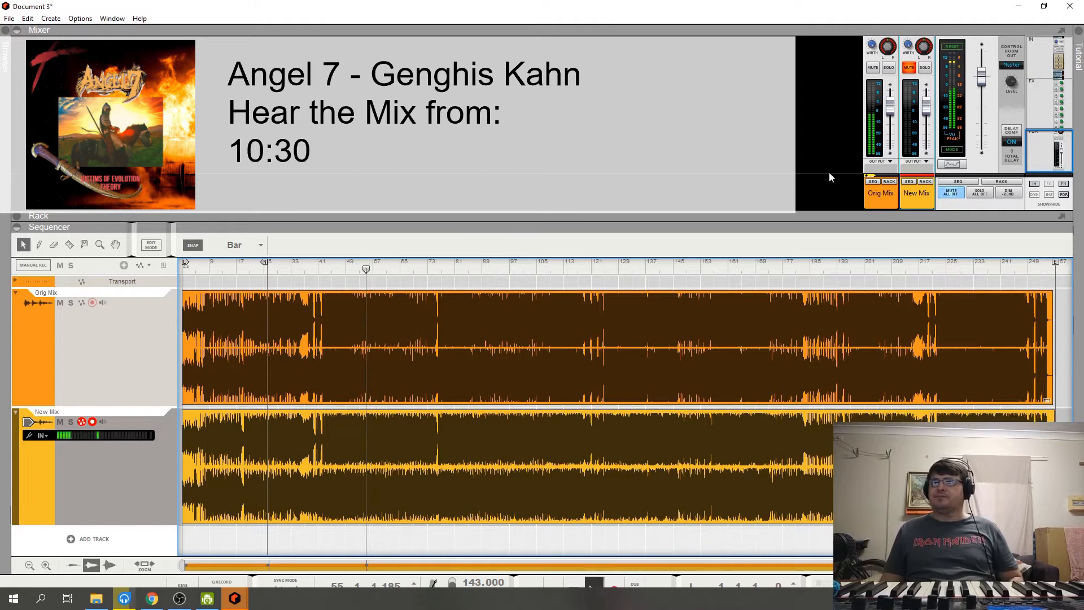
pyautogui.click(925, 68)
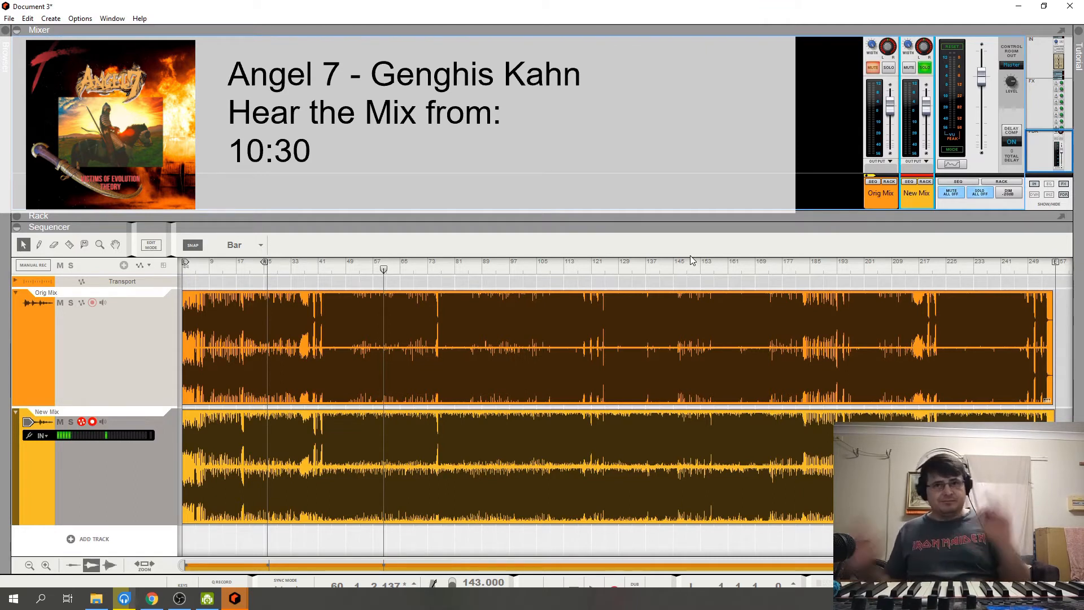
# Step: Play the section from bar 75, alternating between the soloed New Mix and the Orig Mix
pyautogui.click(436, 266)
pyautogui.press('space')
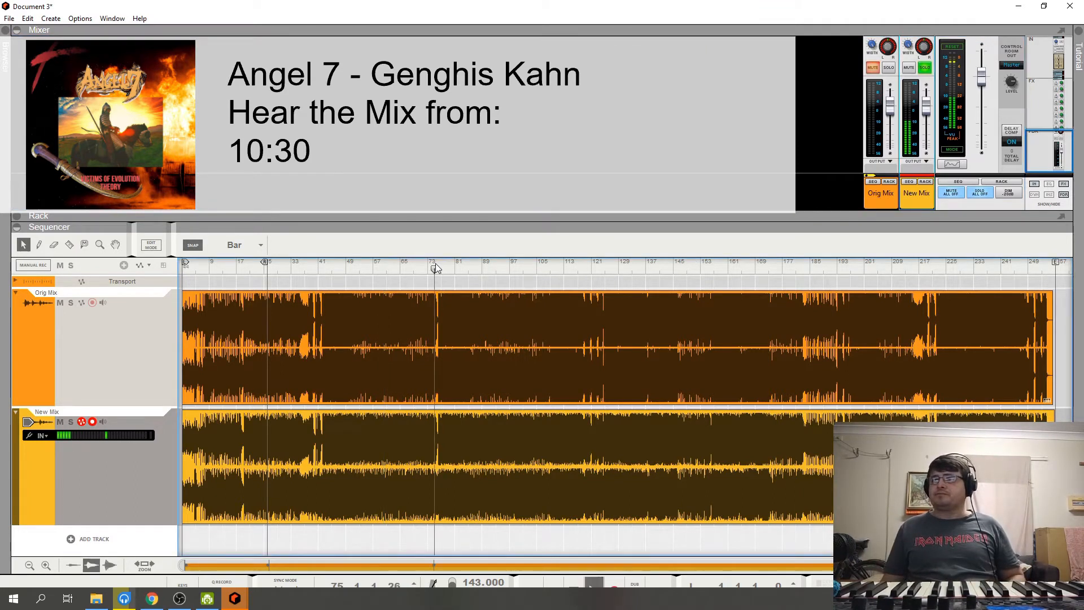
pyautogui.click(929, 67)
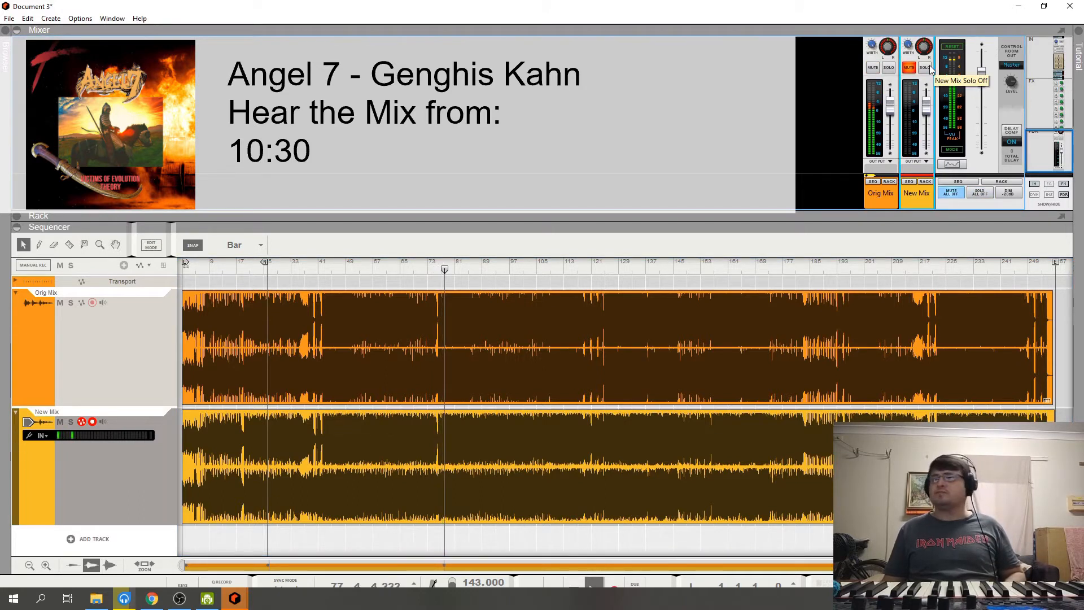
pyautogui.click(929, 67)
pyautogui.click(929, 67)
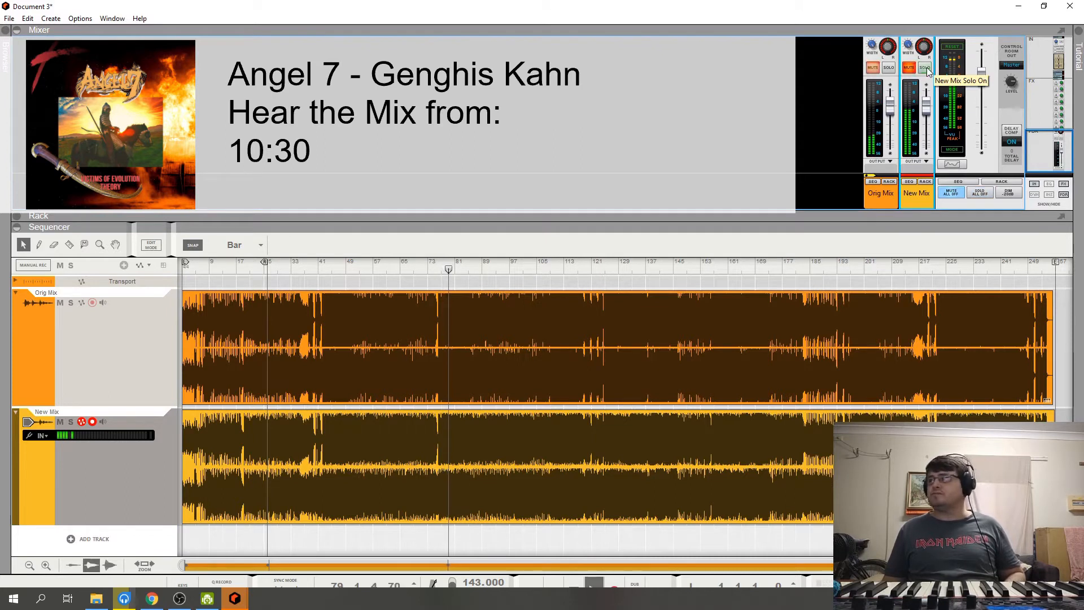
pyautogui.click(927, 68)
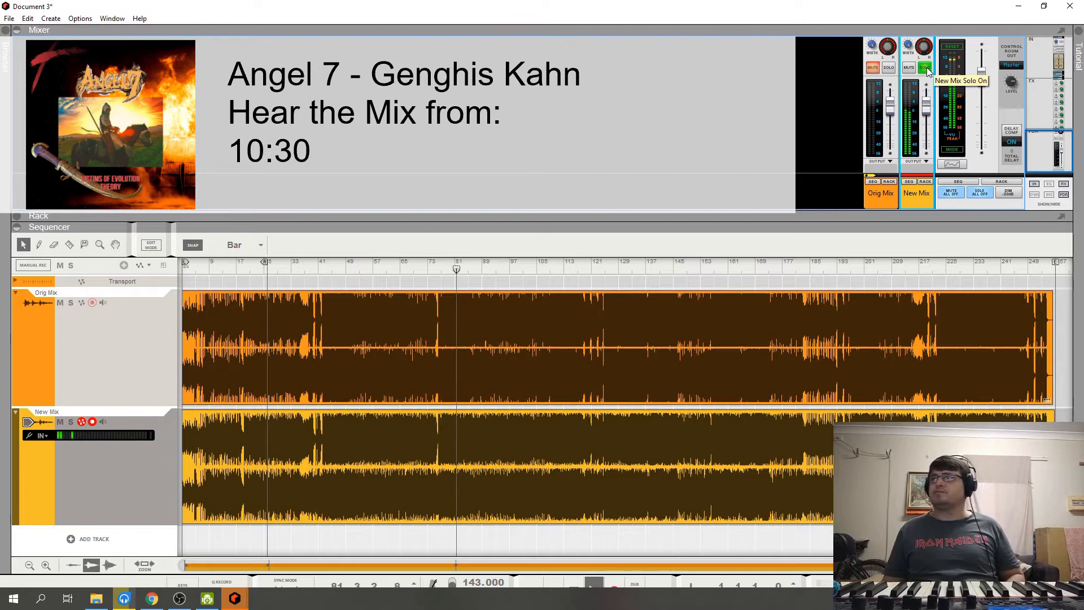
pyautogui.click(927, 69)
pyautogui.click(927, 69)
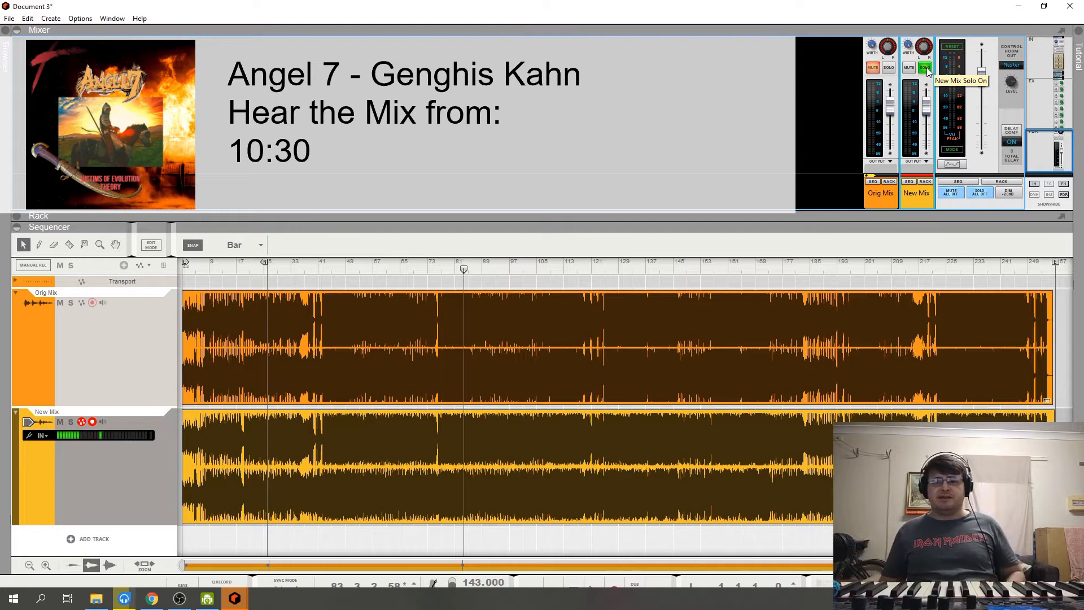
# Step: Unsolo New Mix and play the Orig Mix from around bar 106, skipping ahead in stages to about bar 144
pyautogui.click(925, 68)
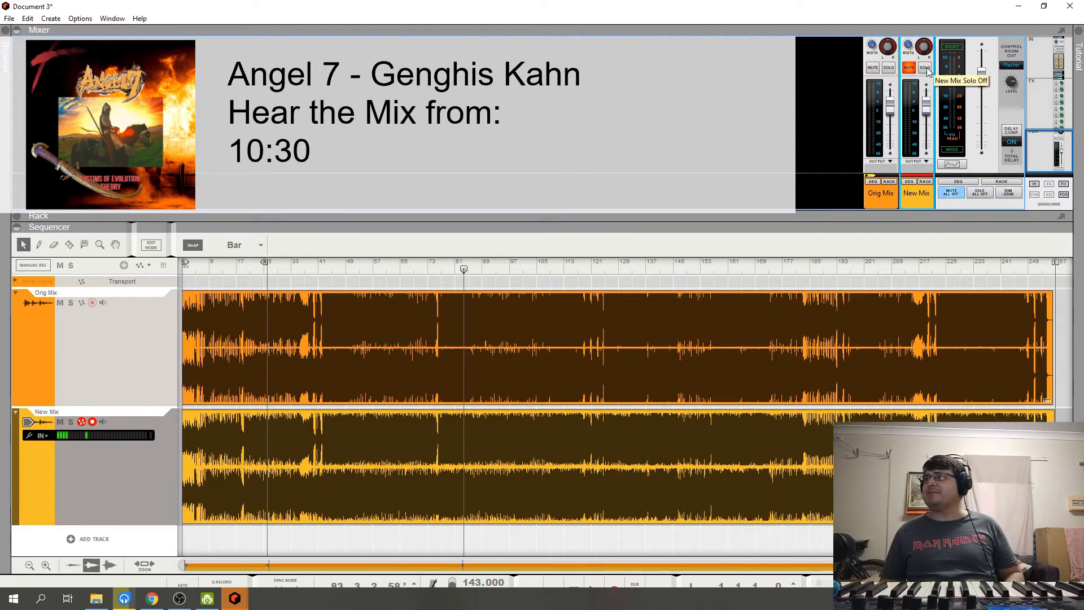
pyautogui.click(539, 271)
pyautogui.press('space')
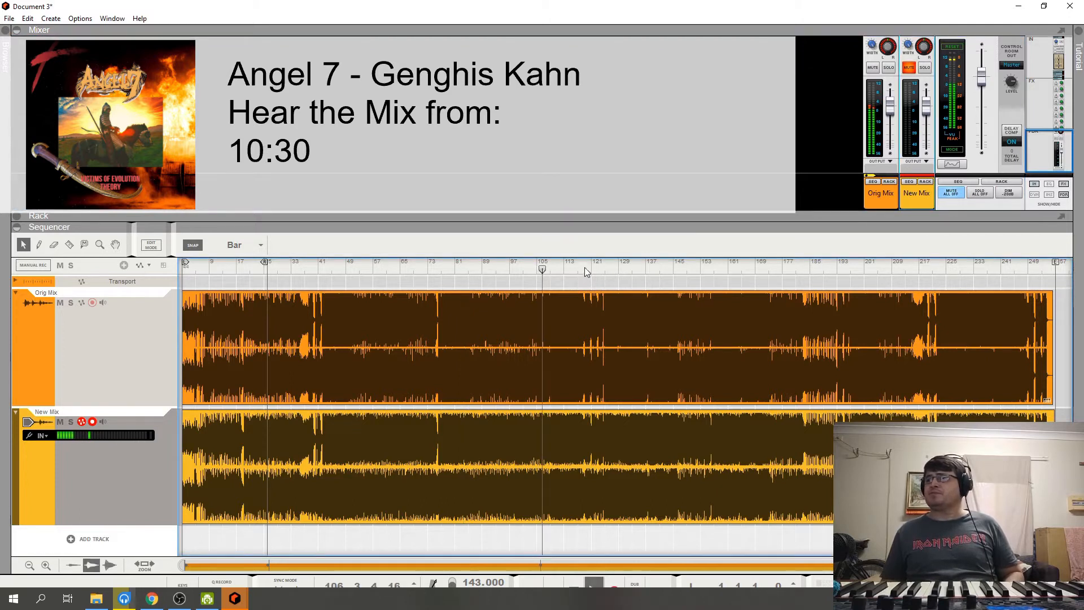
pyautogui.click(602, 273)
pyautogui.click(630, 273)
pyautogui.click(647, 265)
pyautogui.click(669, 265)
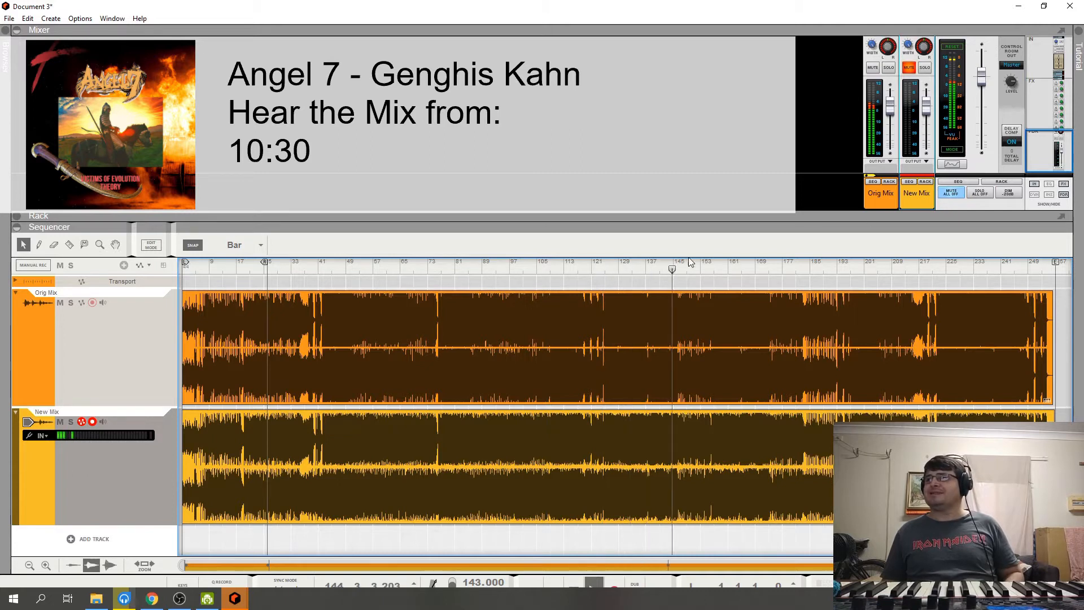
# Step: Replay the Orig Mix from bar 139 and solo New Mix during playback to compare the section
pyautogui.click(659, 266)
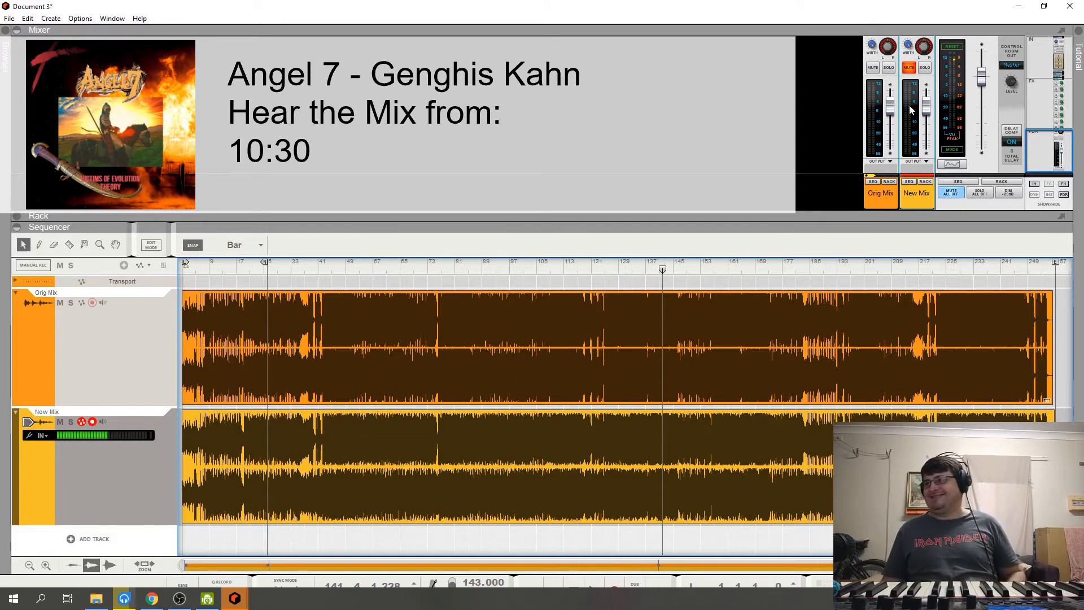
pyautogui.click(660, 271)
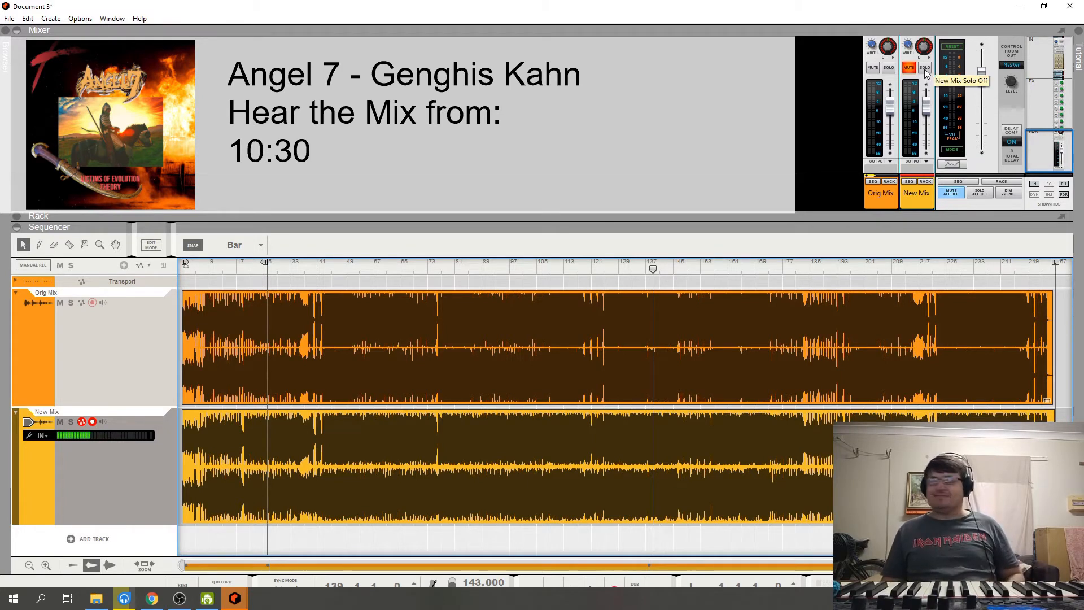
pyautogui.press('space')
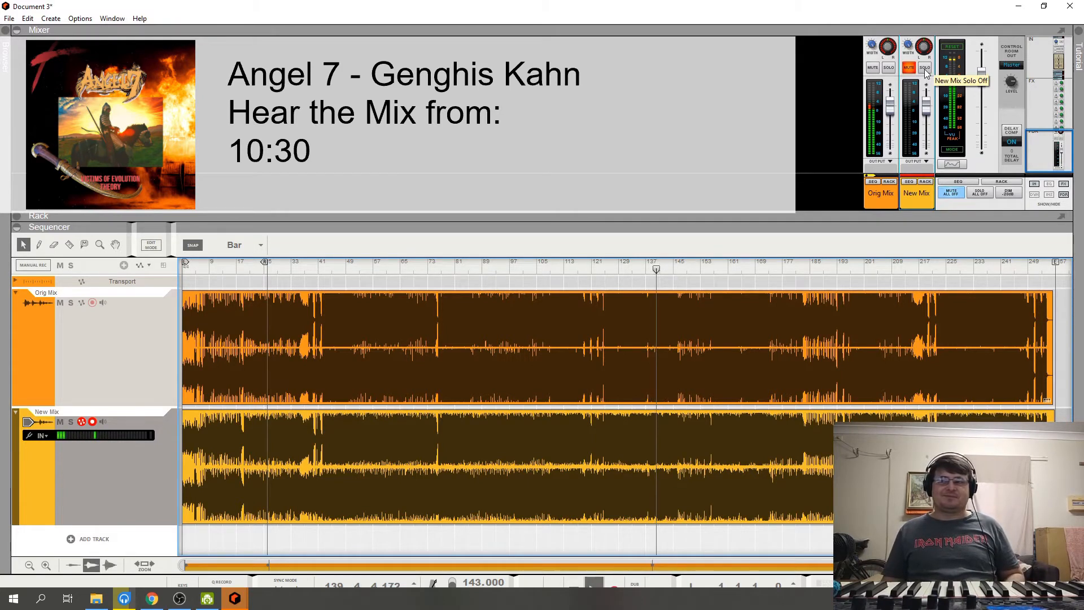
pyautogui.click(926, 69)
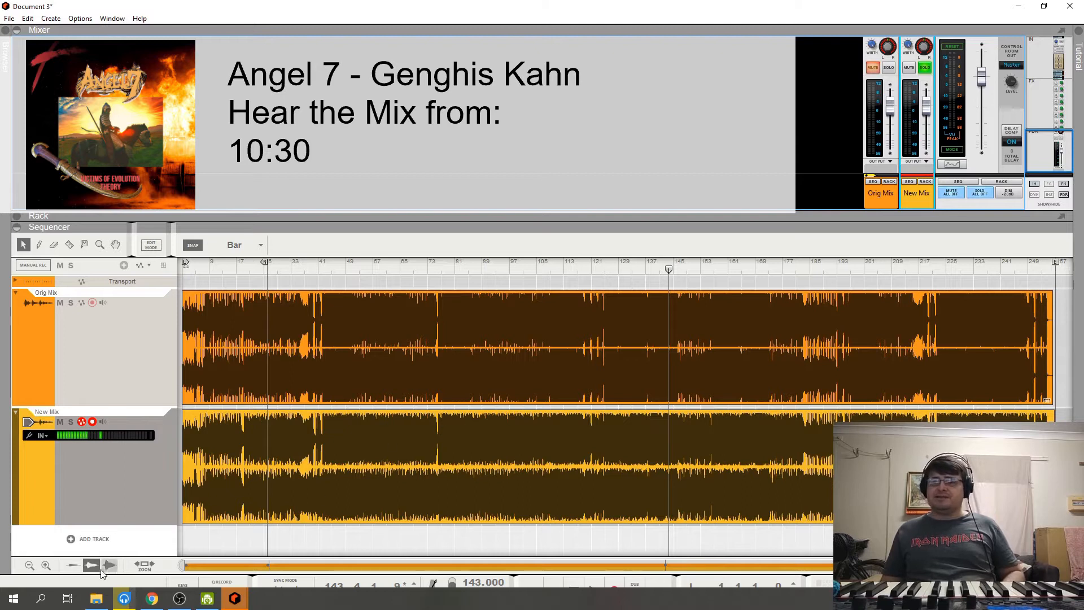
# Step: Shrink the waveform display to compare both mixes' levels, and restore the medium waveform size
pyautogui.click(74, 565)
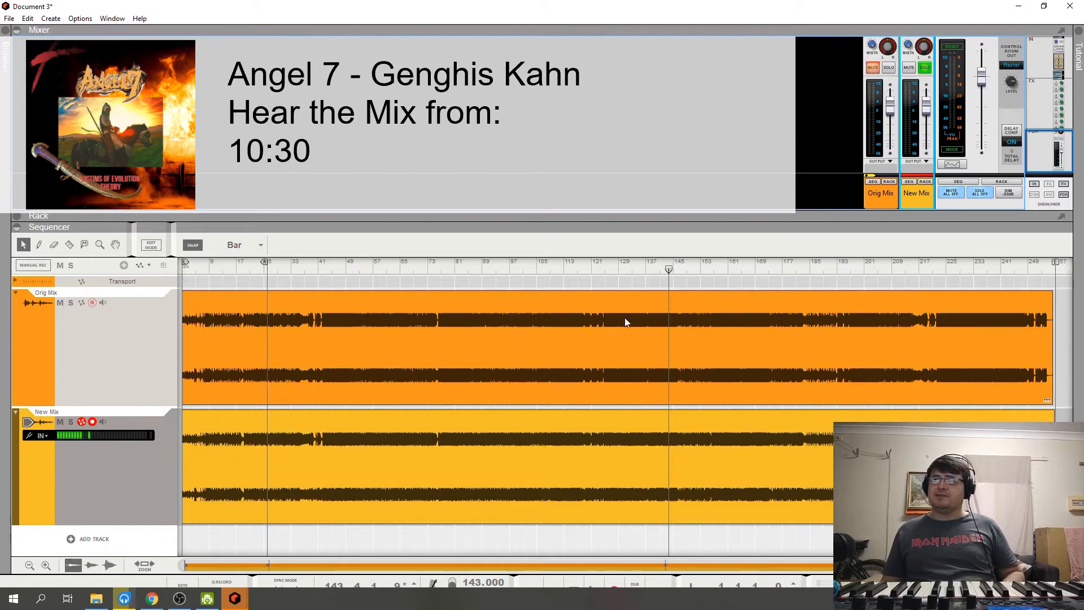
pyautogui.click(92, 565)
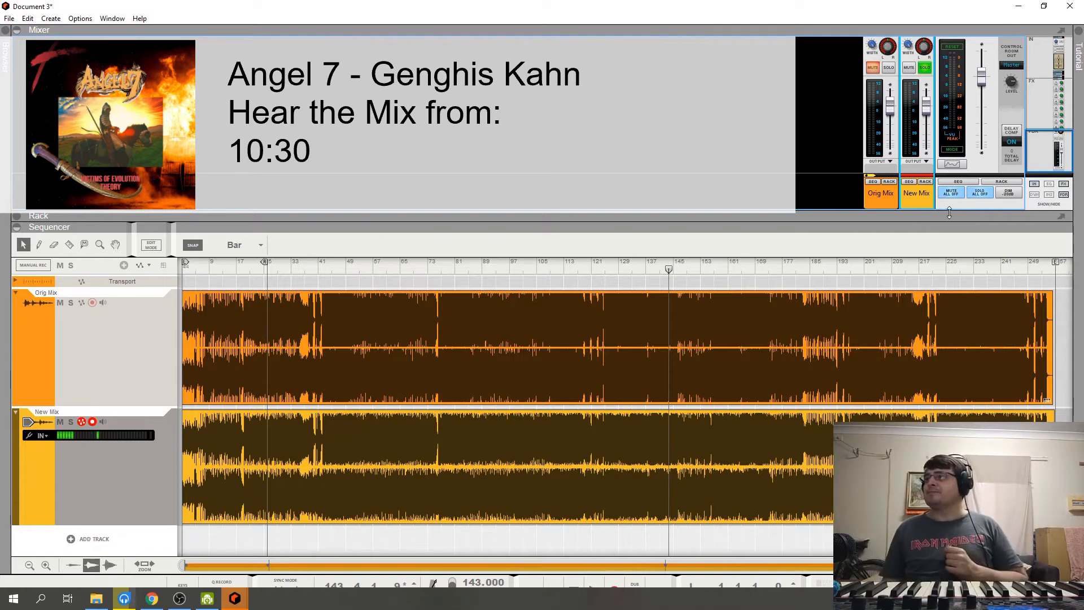
# Step: Close the comparison document without saving its changes and return the full mix project's playhead to the start
pyautogui.click(1075, 11)
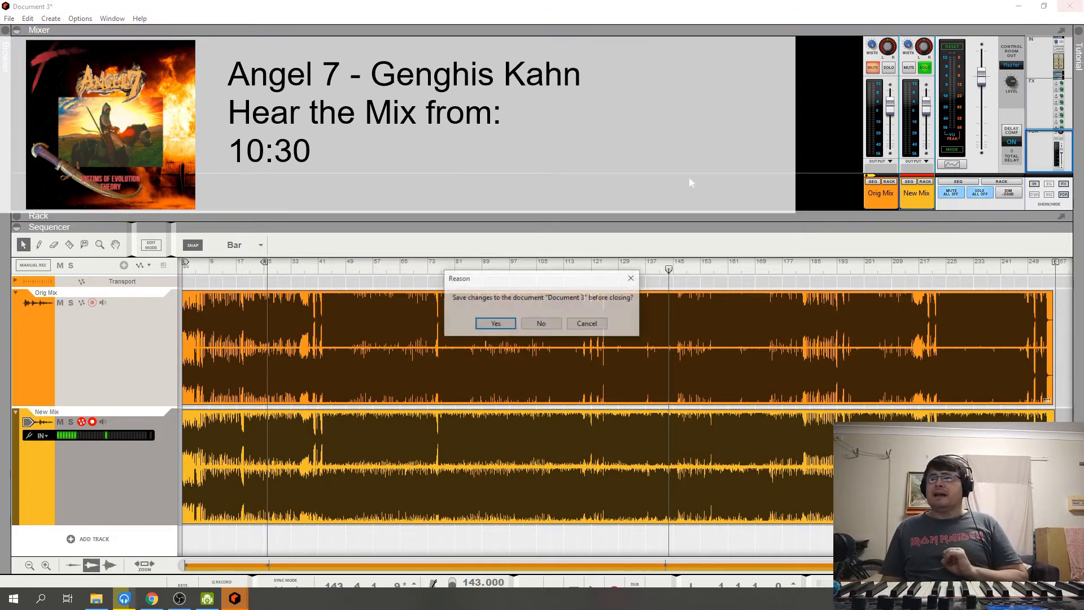
pyautogui.click(541, 323)
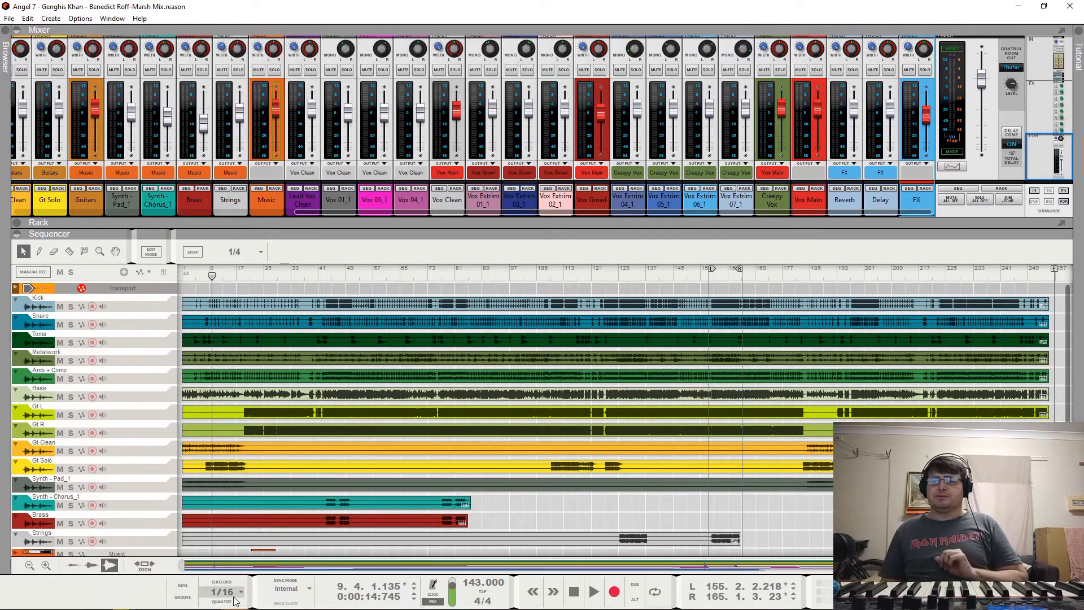
pyautogui.click(575, 591)
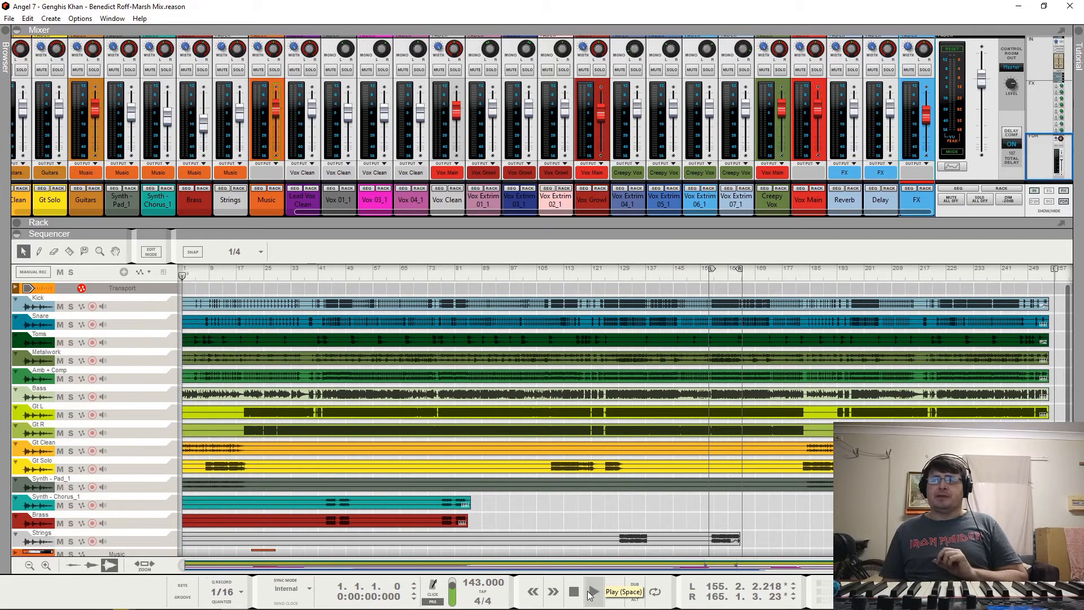
# Step: Play the full new mix from bar 1 to the end, return to the start and briefly replay the opening
pyautogui.click(594, 592)
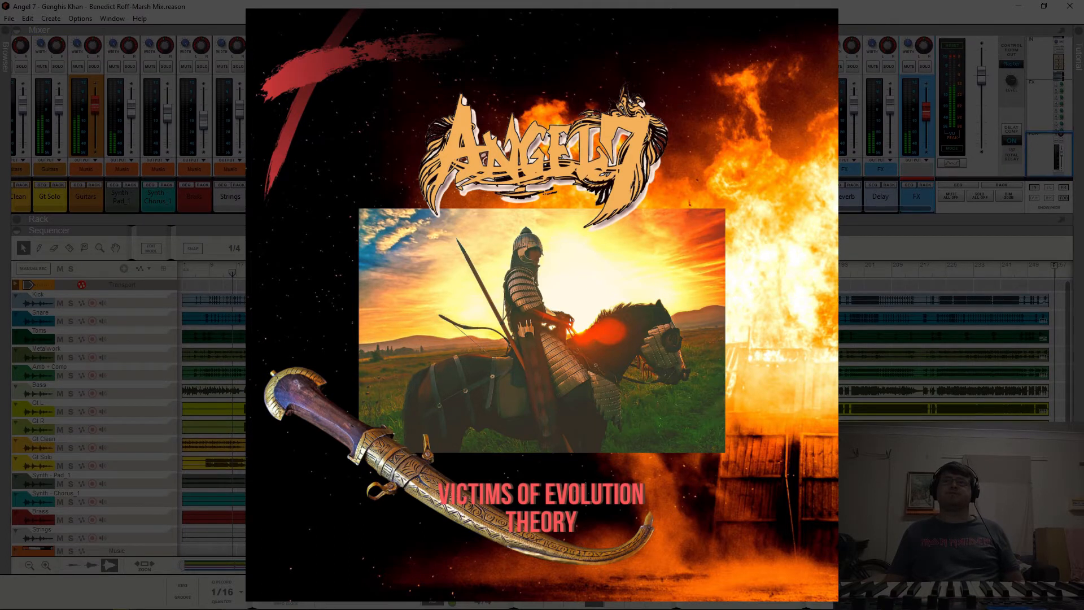
pyautogui.moveTo(836, 209); pyautogui.dragTo(881, 210)
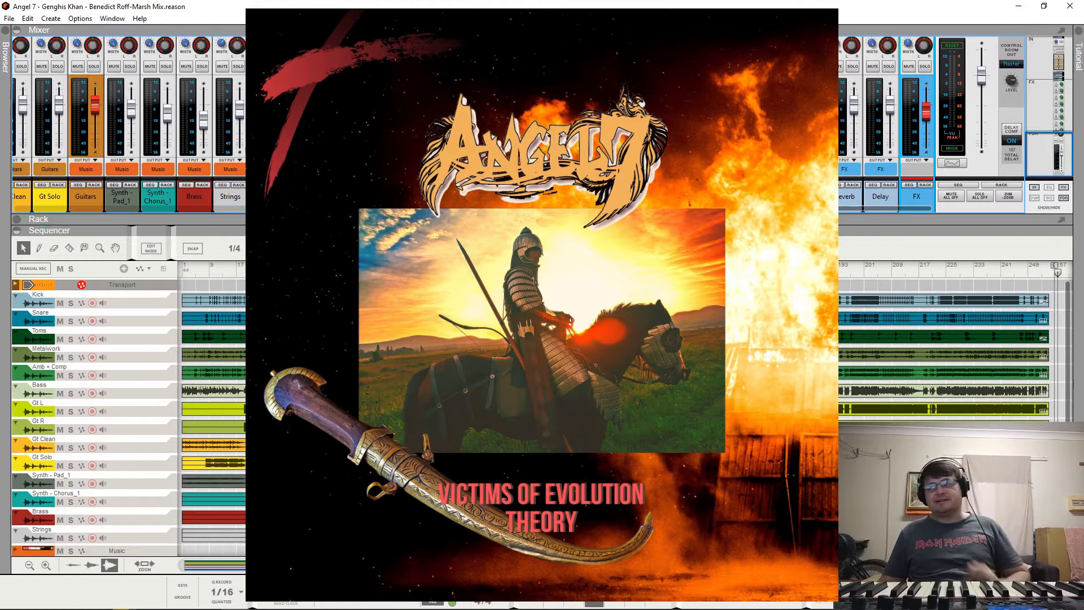
pyautogui.click(574, 592)
pyautogui.click(574, 591)
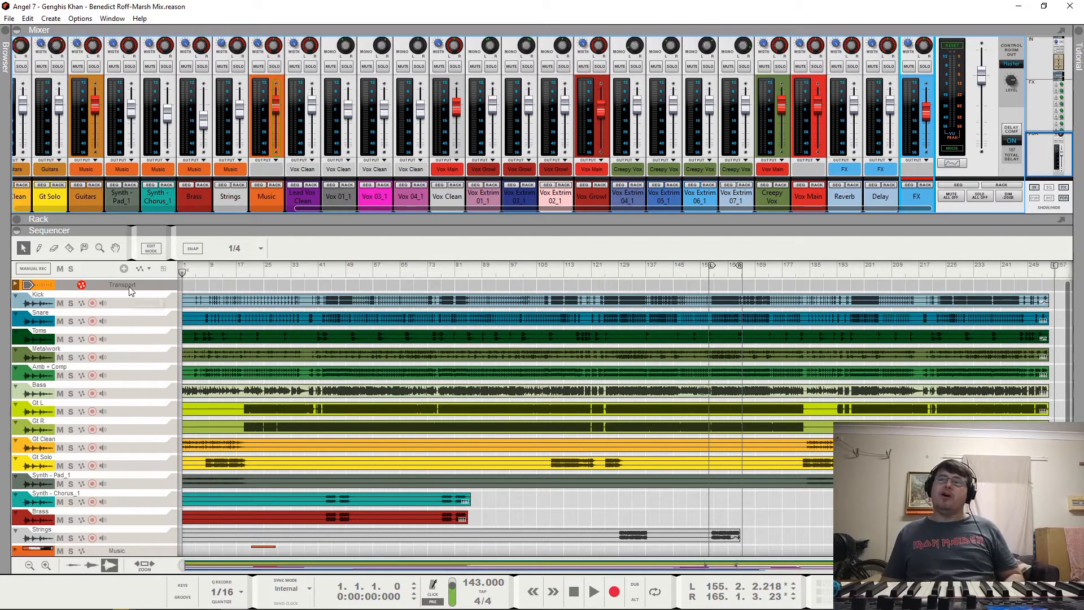
pyautogui.press('space')
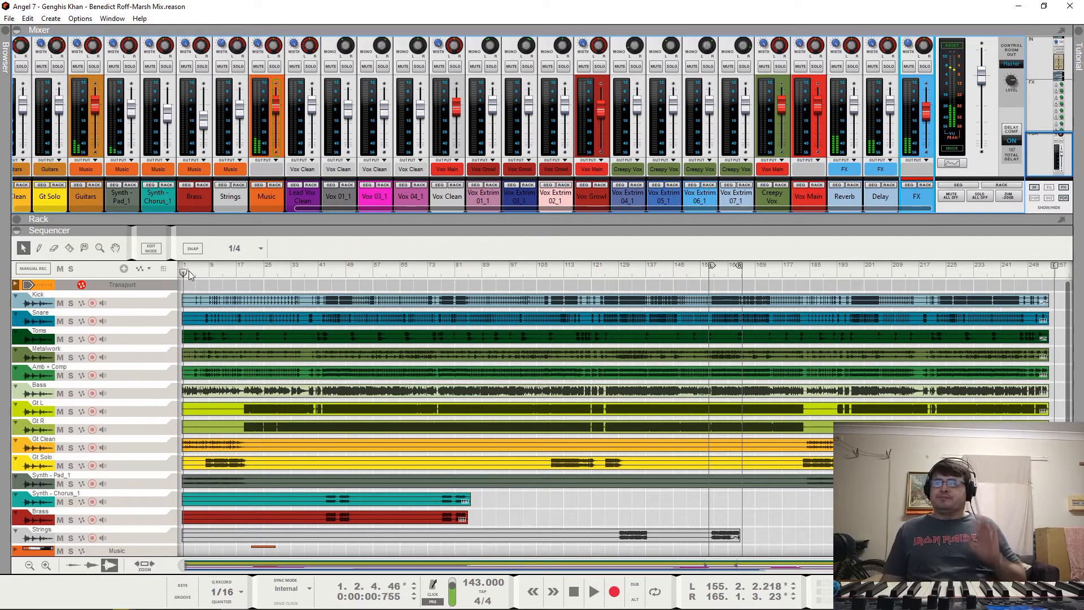
pyautogui.press('space')
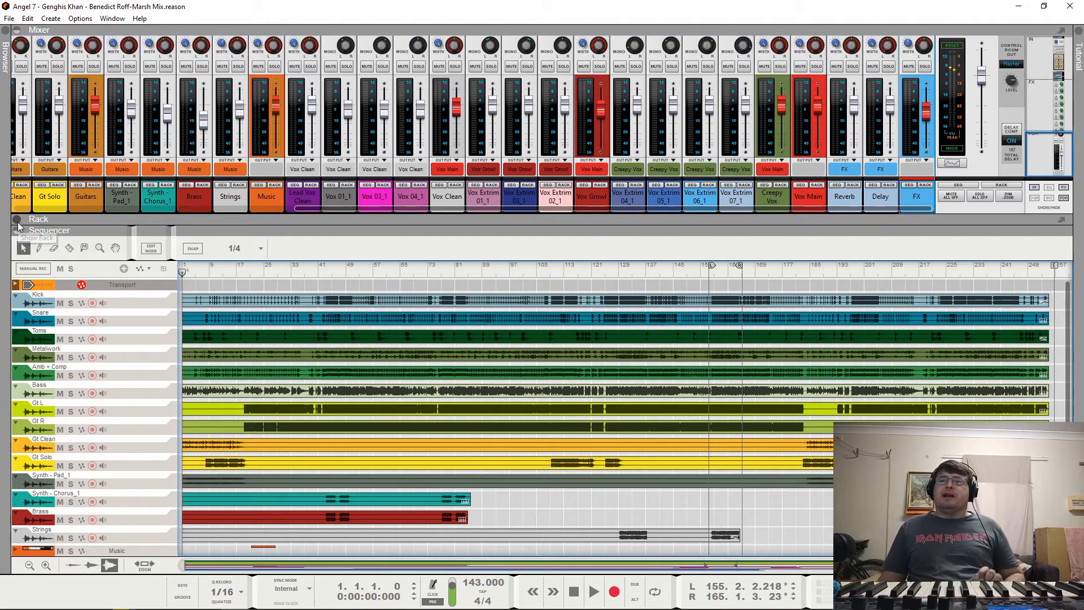
# Step: Switch off Saturation, Compressor and Swap Limiter in the rack's Master Section insert effects
pyautogui.press('F5')
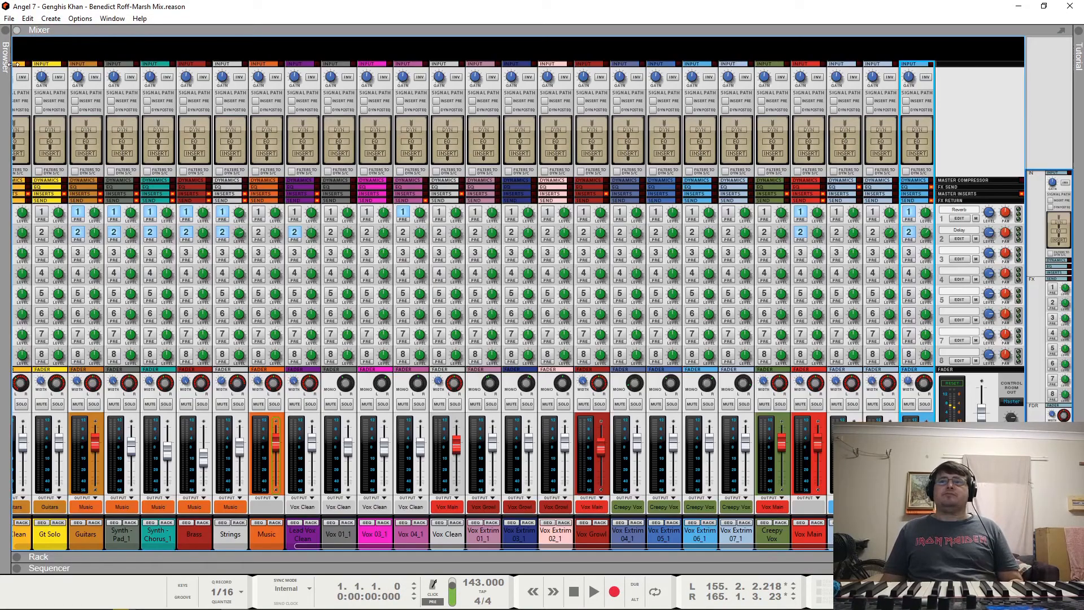
pyautogui.press('F5')
pyautogui.press('F6')
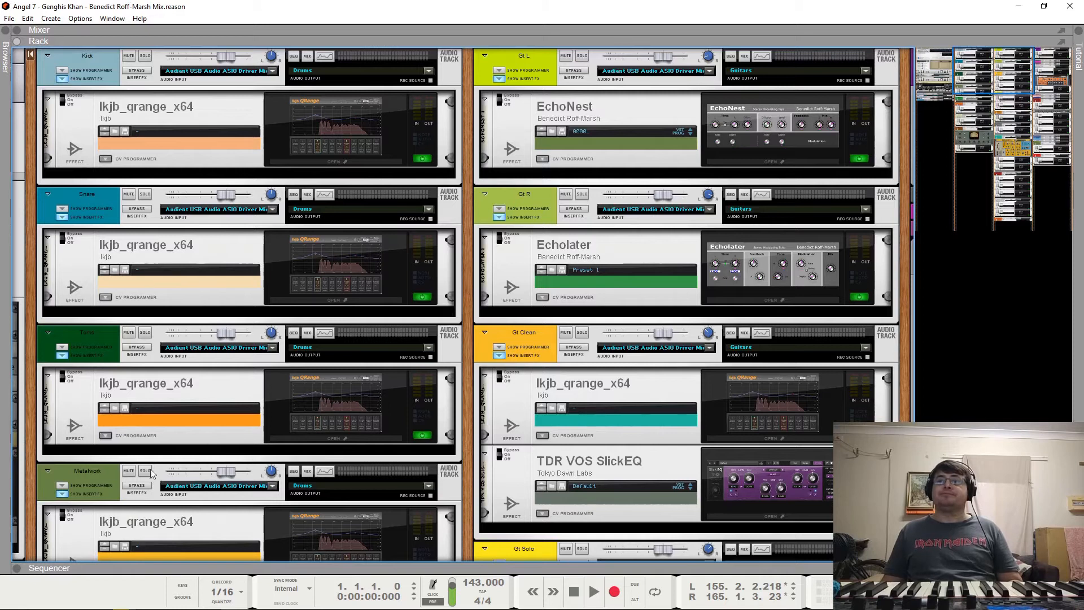
pyautogui.moveTo(1010, 66); pyautogui.dragTo(913, 49)
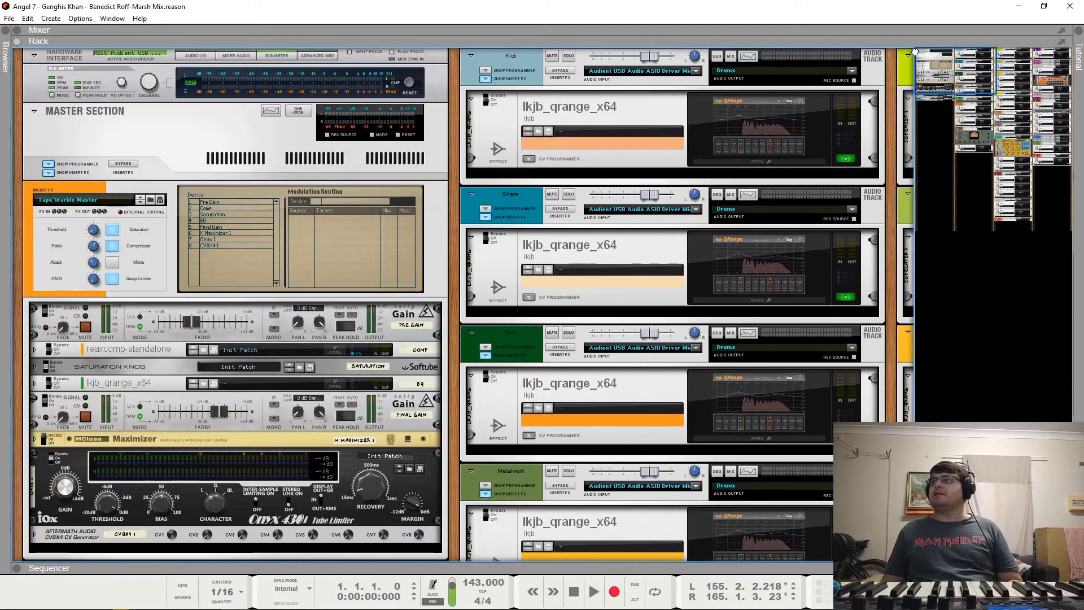
pyautogui.click(113, 230)
pyautogui.click(112, 245)
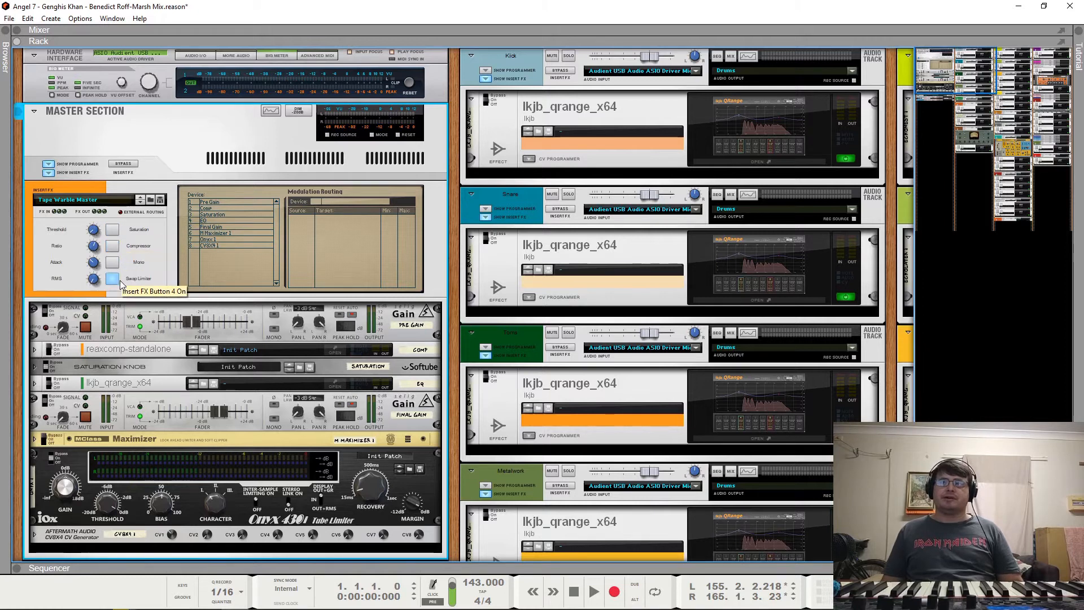
pyautogui.click(113, 279)
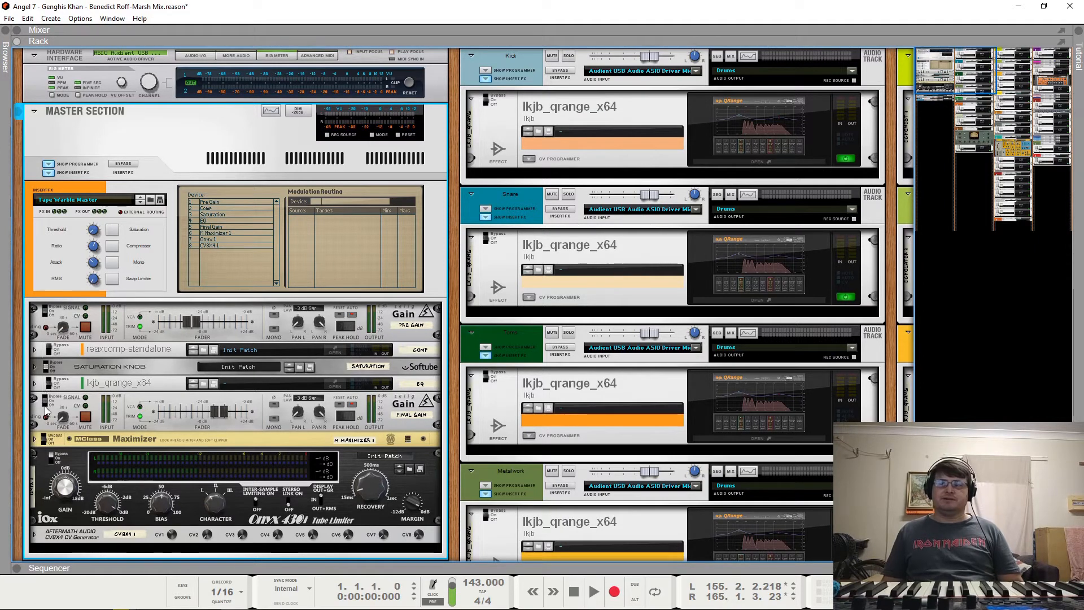
# Step: Unfold the MClass Maximizer in the master inserts and play the first few bars to check the levels
pyautogui.click(36, 442)
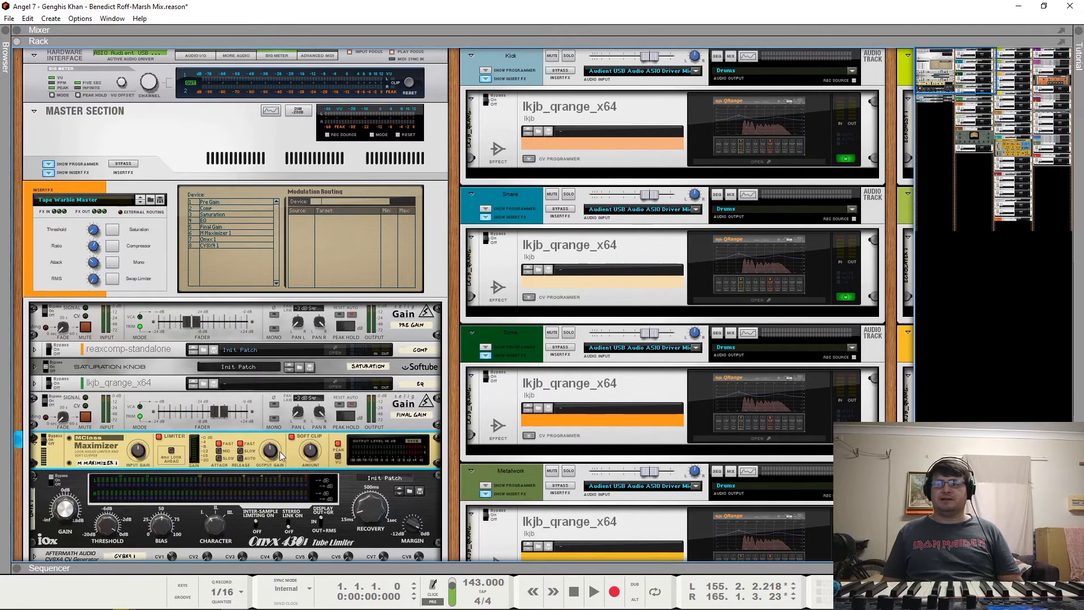
pyautogui.press('space')
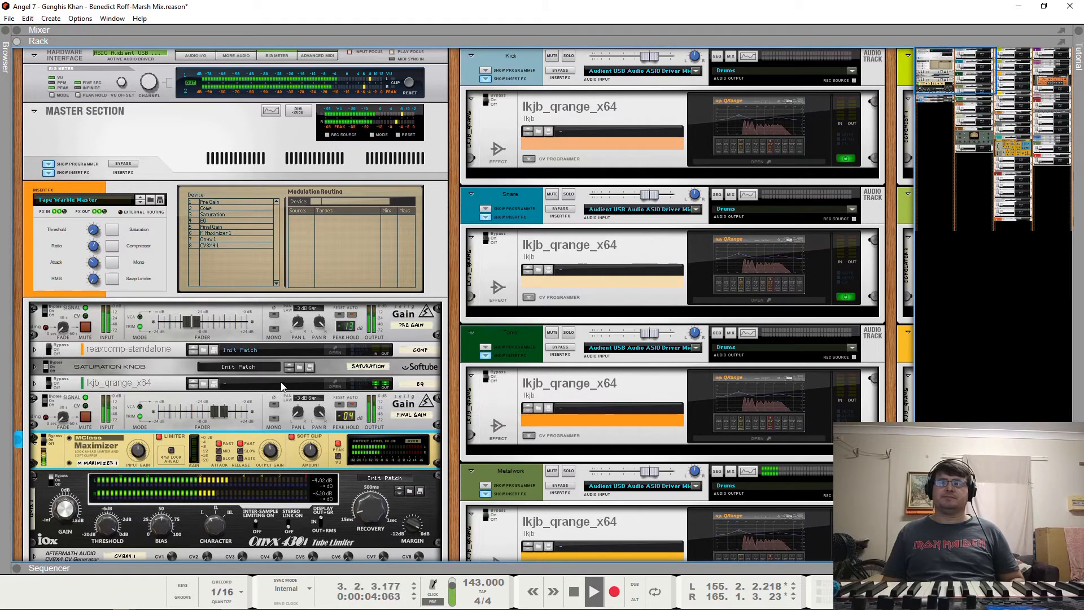
pyautogui.press('space')
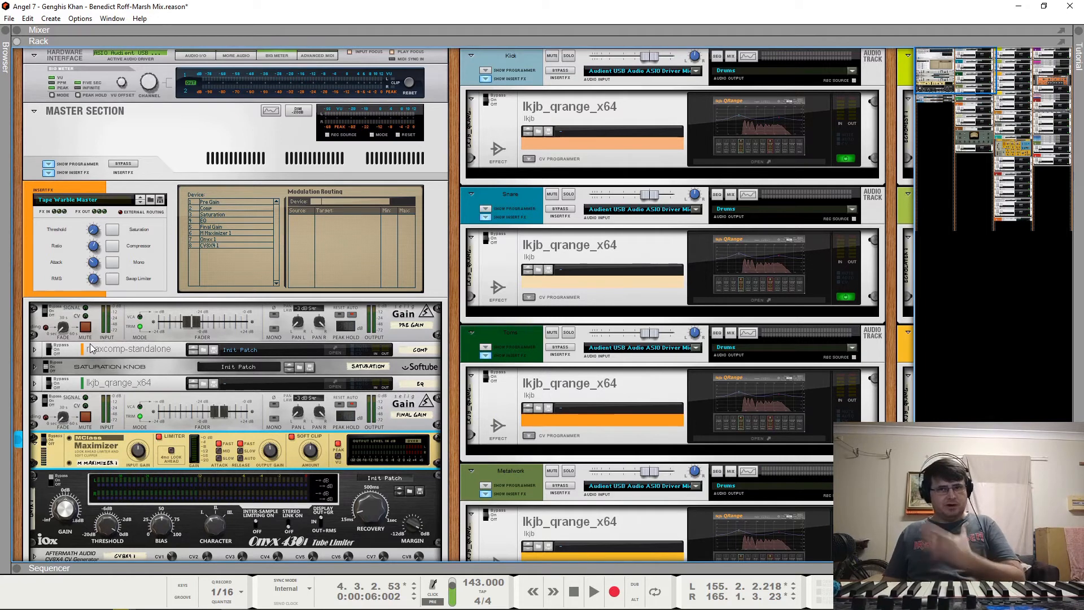
# Step: Look over the Reverb, Delay and FX devices in the rack, and show the full-height mixer from the Kick channel onward
pyautogui.scroll(-5, 279, 278)
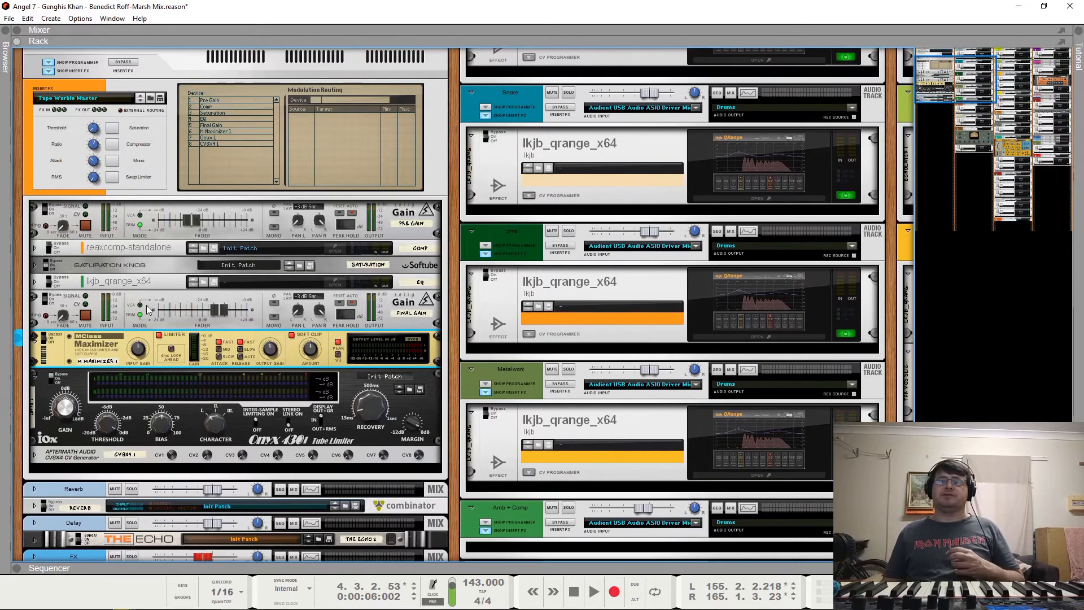
pyautogui.scroll(-1, 278, 278)
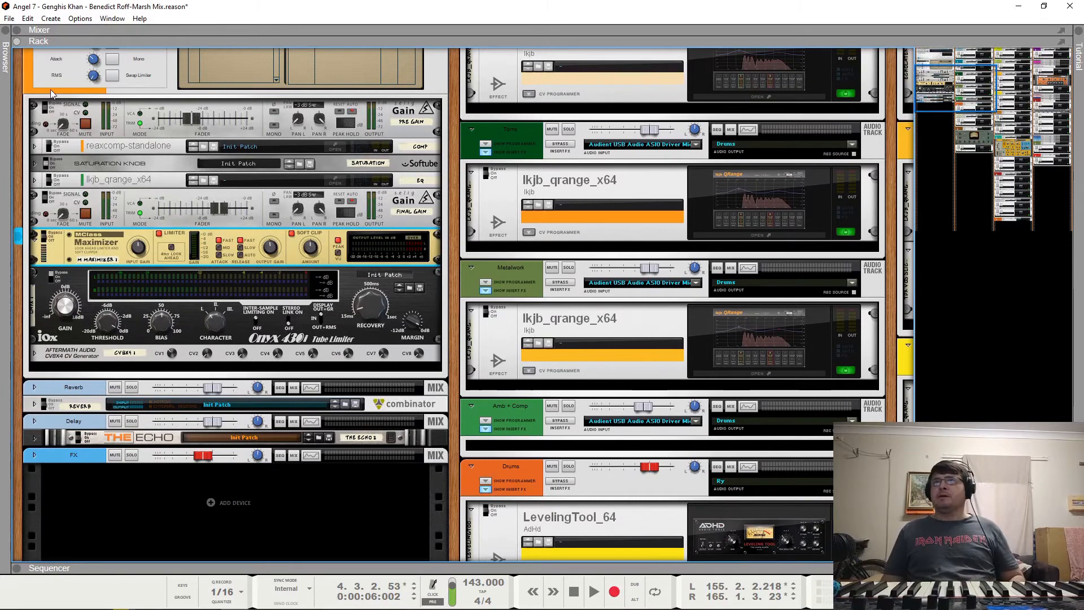
pyautogui.click(18, 33)
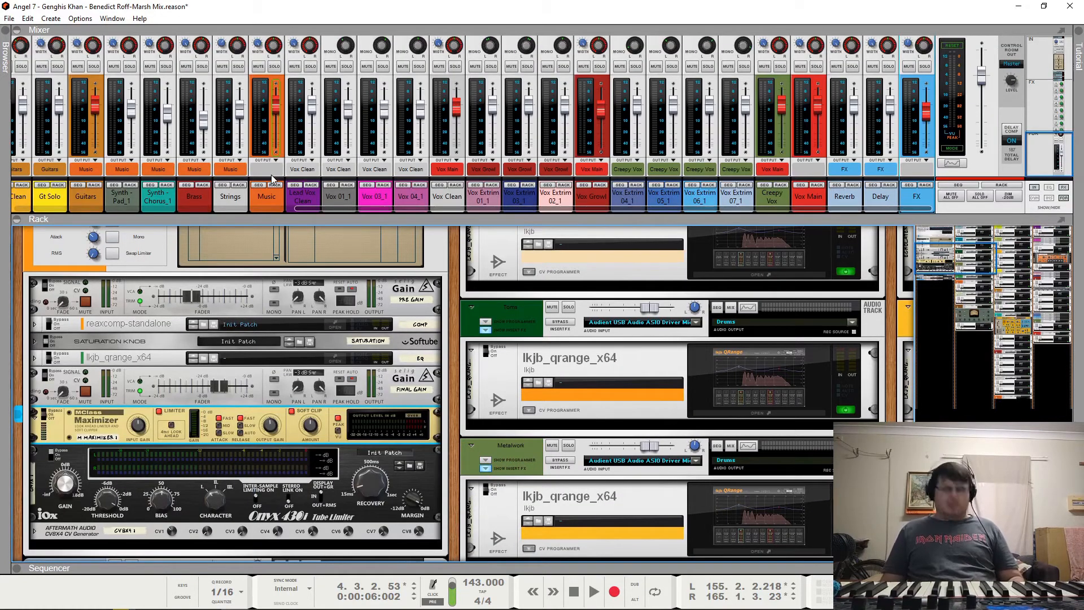
pyautogui.press('F6')
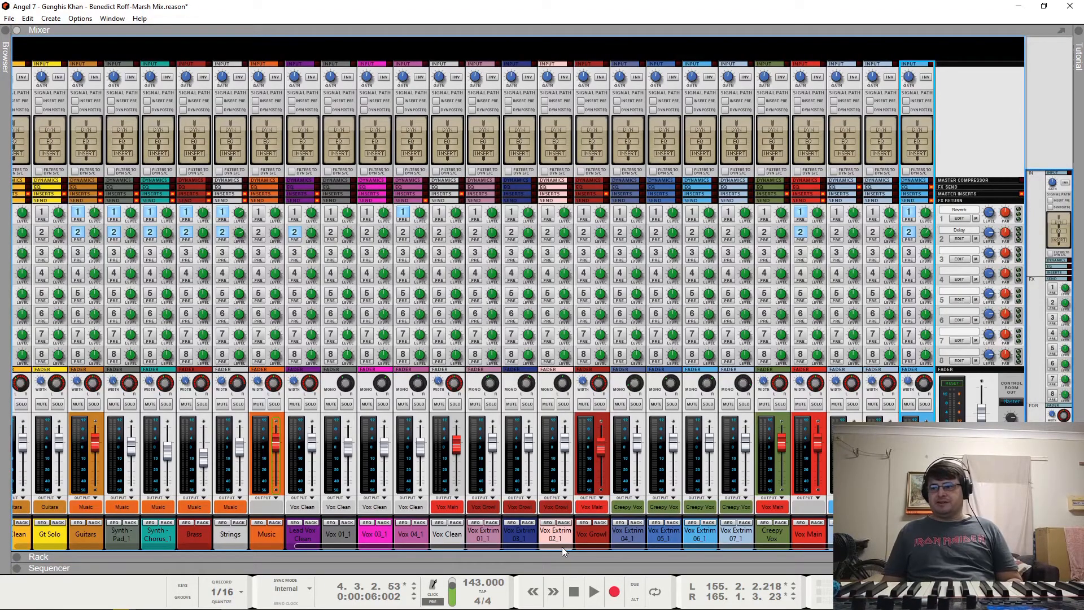
pyautogui.moveTo(570, 544); pyautogui.dragTo(277, 561)
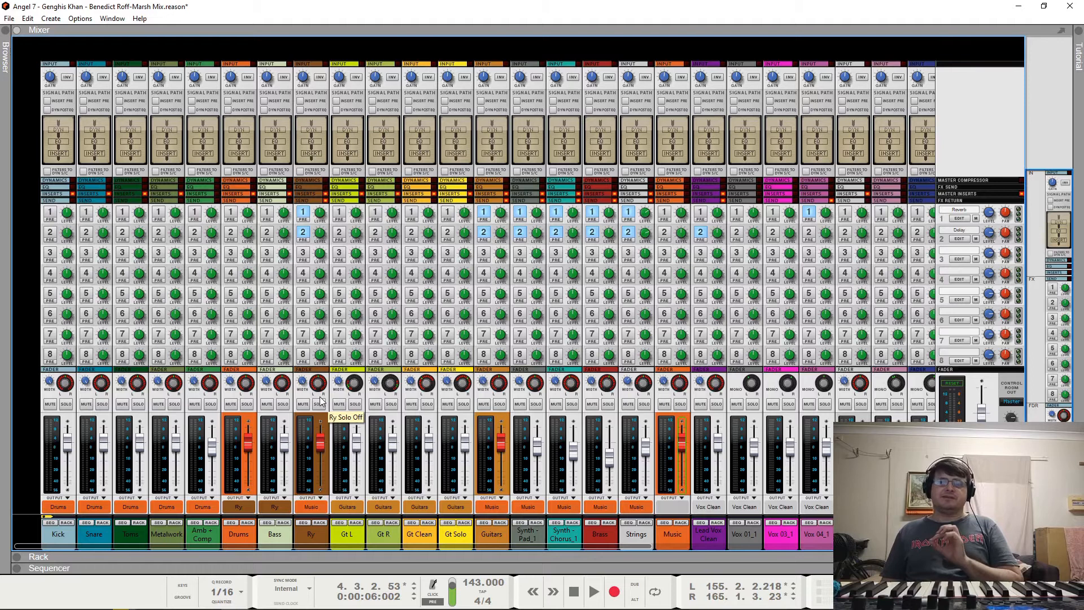
# Step: Switch to File Explorer, open the Stems folder inside Angel 7 and widen its Name column to read the file names
pyautogui.moveTo(135, 609)
pyautogui.click(96, 598)
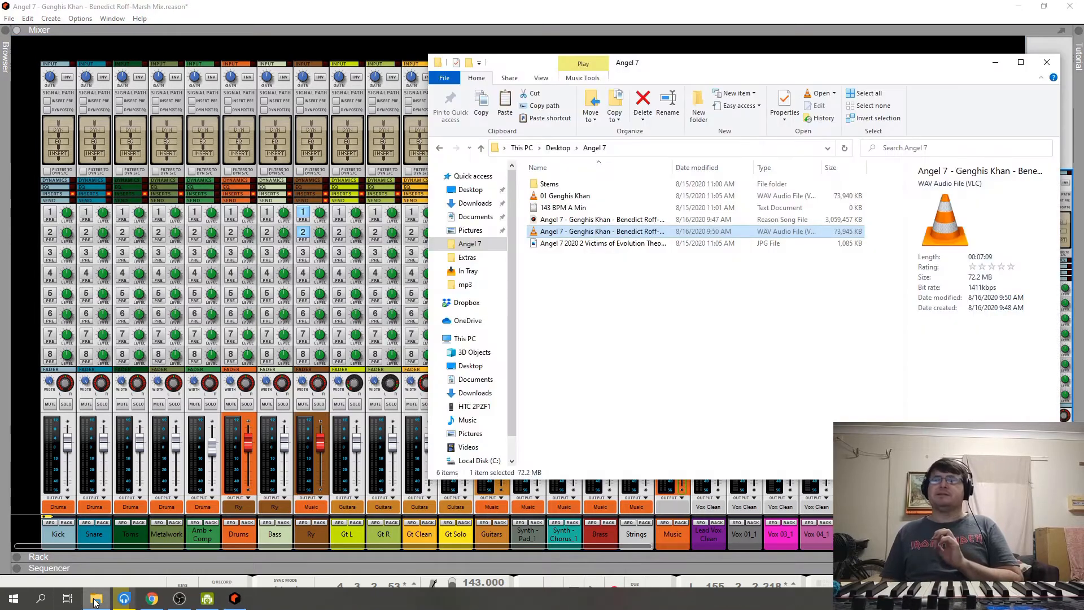
pyautogui.doubleClick(539, 184)
pyautogui.moveTo(770, 62); pyautogui.dragTo(575, 76)
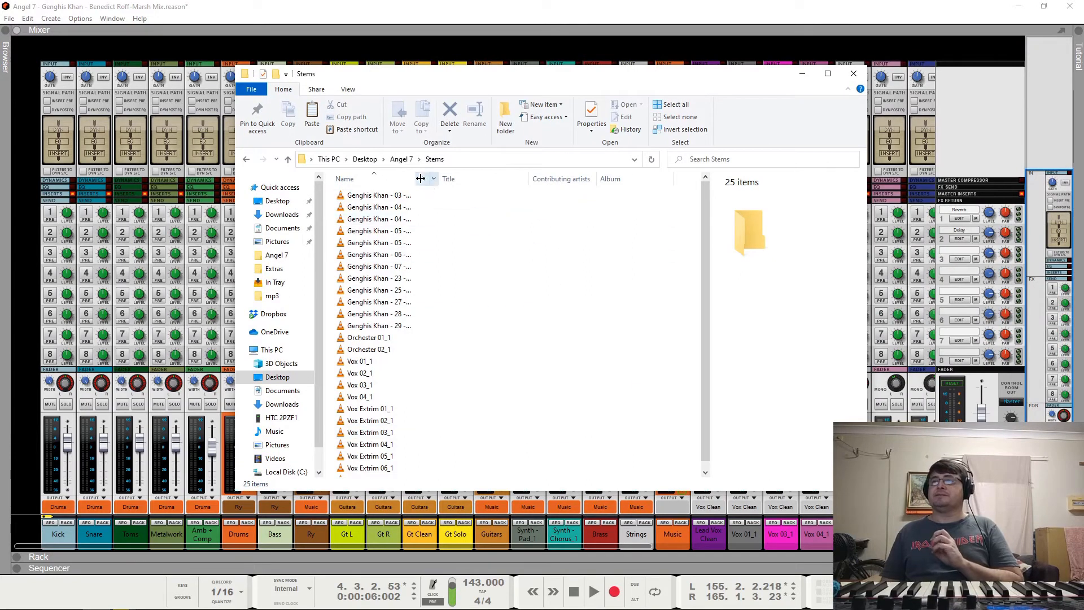
pyautogui.moveTo(418, 179); pyautogui.dragTo(573, 182)
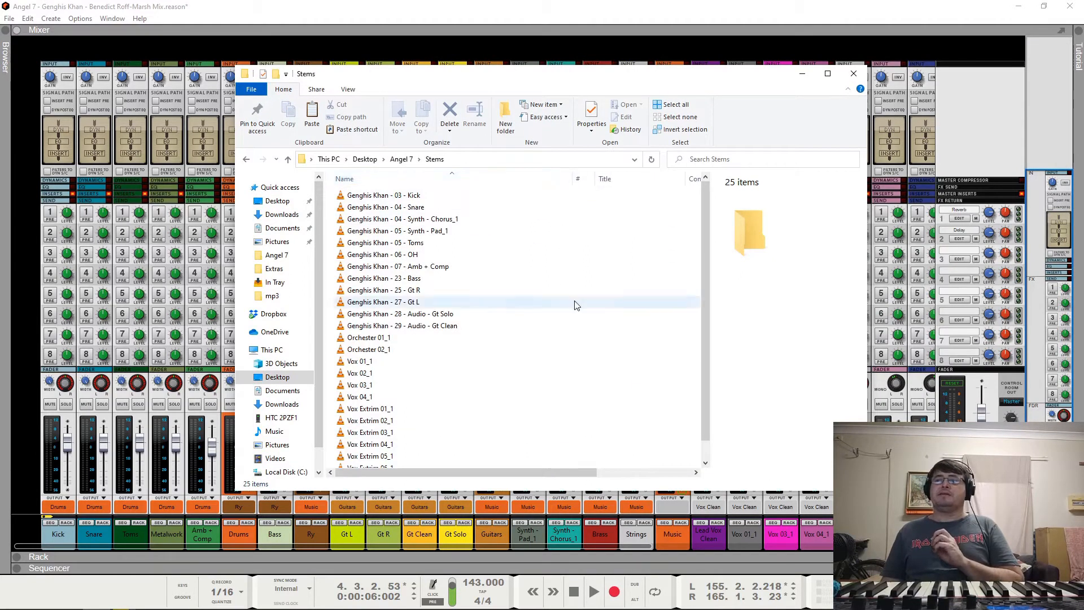
# Step: Enlarge the folder window to list every stem, and highlight the two Orchester files, followed by the twelve Genghis Khan files
pyautogui.scroll(-1, 573, 305)
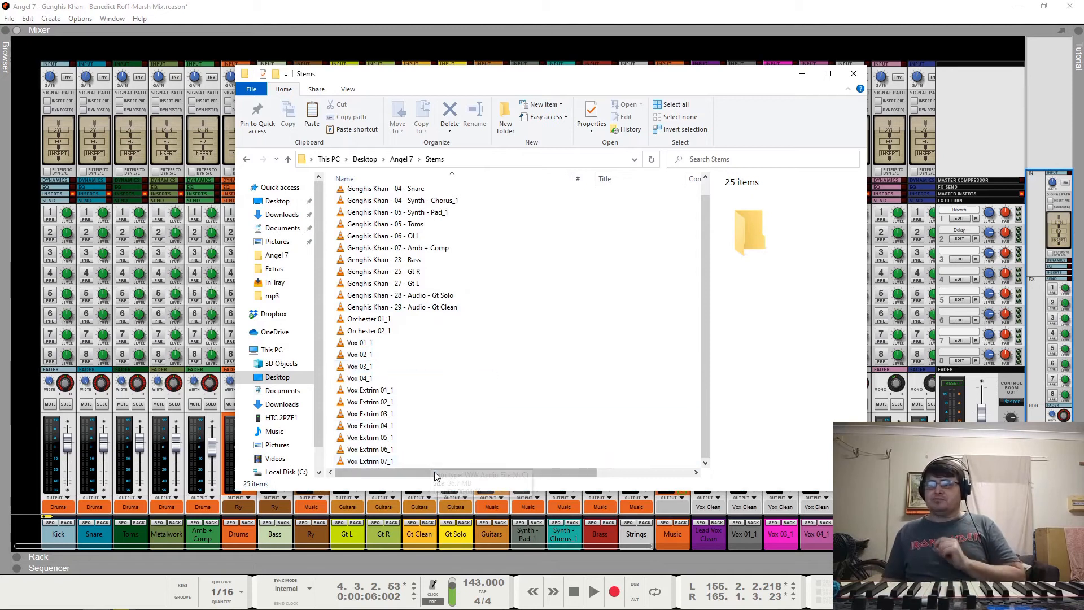
pyautogui.moveTo(439, 491); pyautogui.dragTo(445, 563)
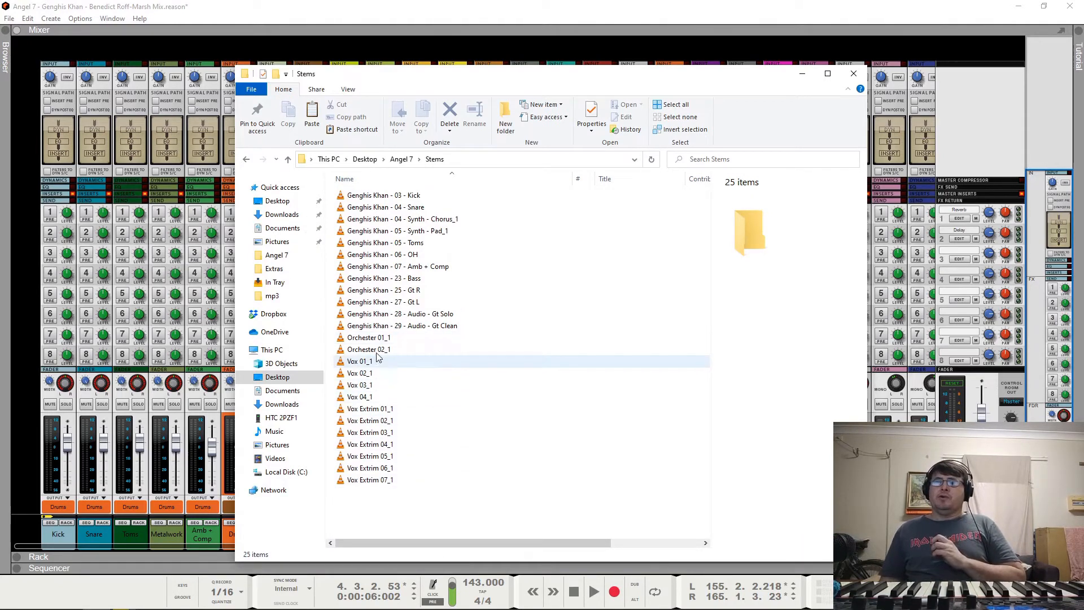
pyautogui.moveTo(331, 333); pyautogui.dragTo(369, 354)
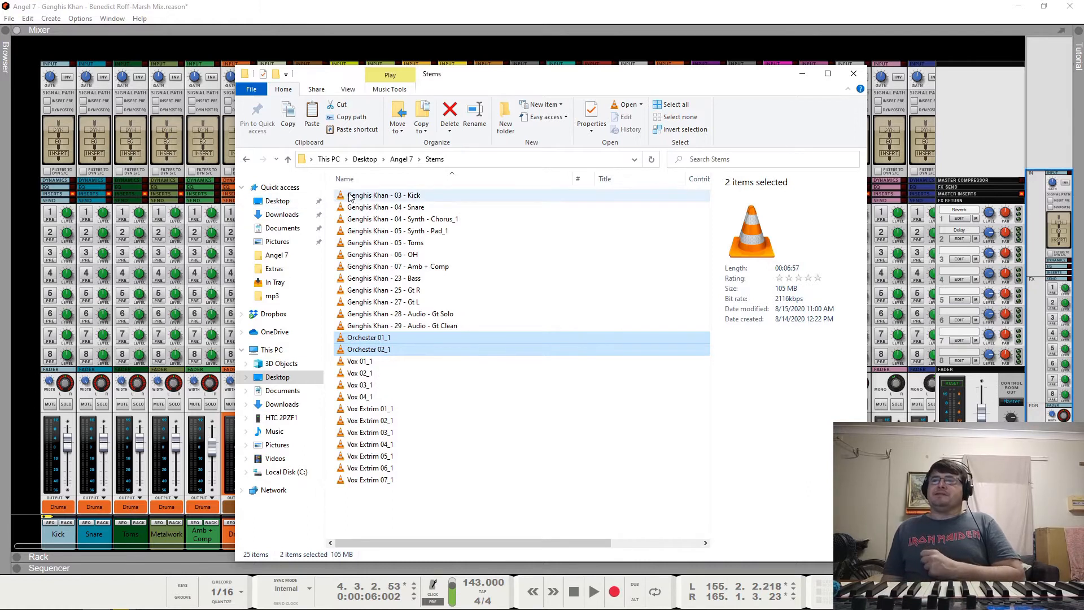
pyautogui.moveTo(334, 199); pyautogui.dragTo(384, 326)
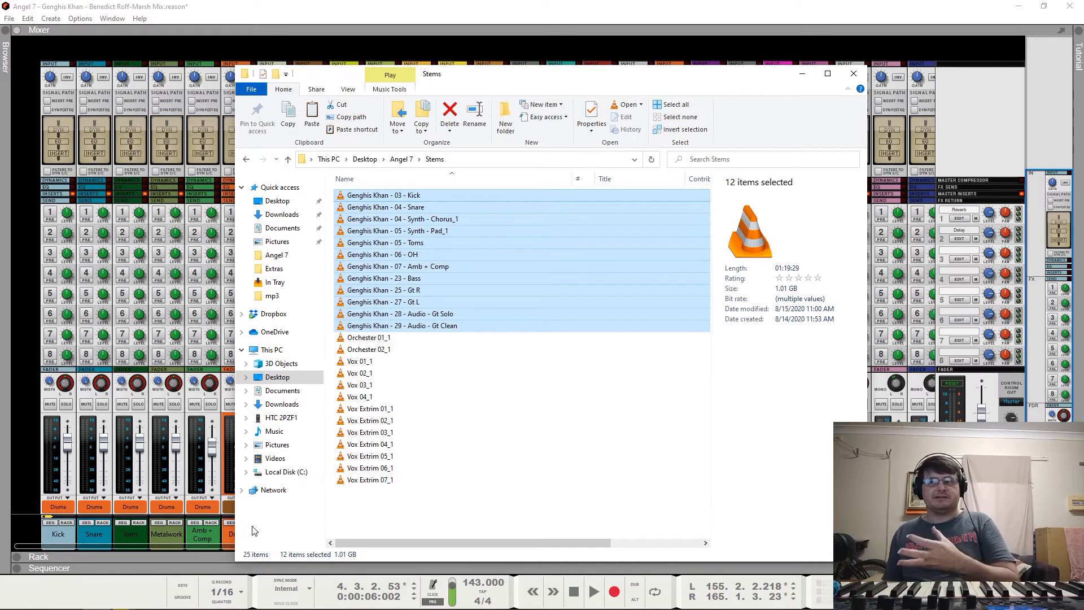
# Step: Open the Multitracks folder of the LEWITT music challenge on the Desktop, select all its files for comparison and close the window
pyautogui.click(278, 201)
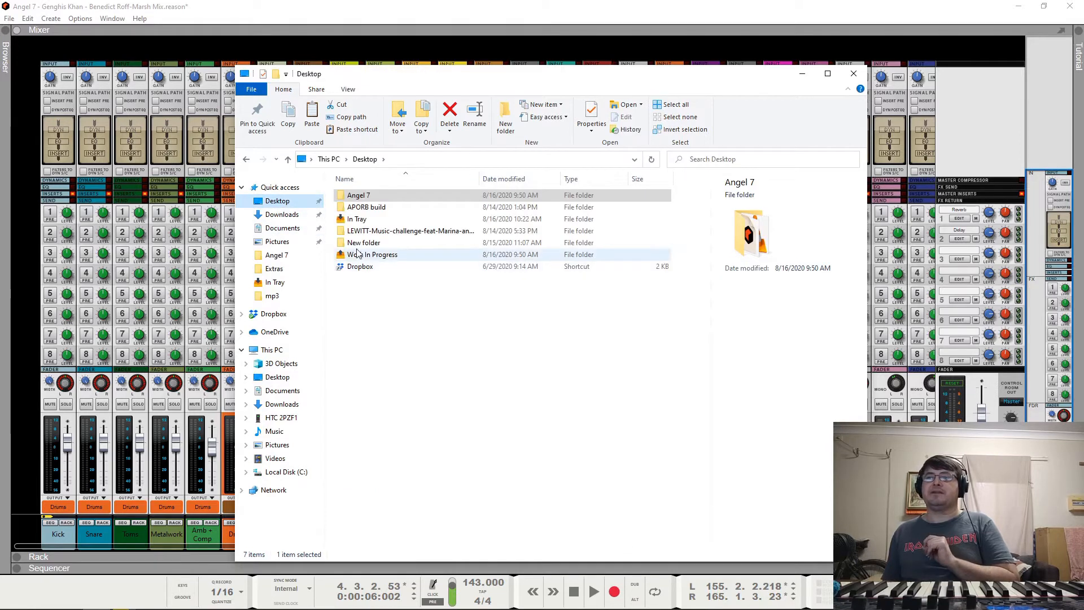
pyautogui.doubleClick(367, 231)
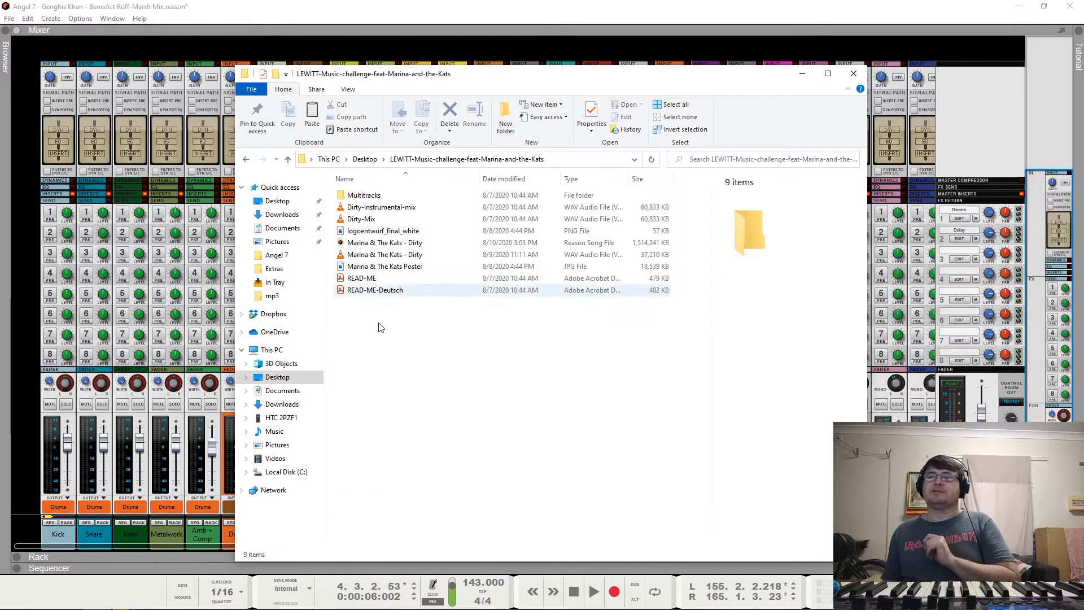
pyautogui.doubleClick(377, 198)
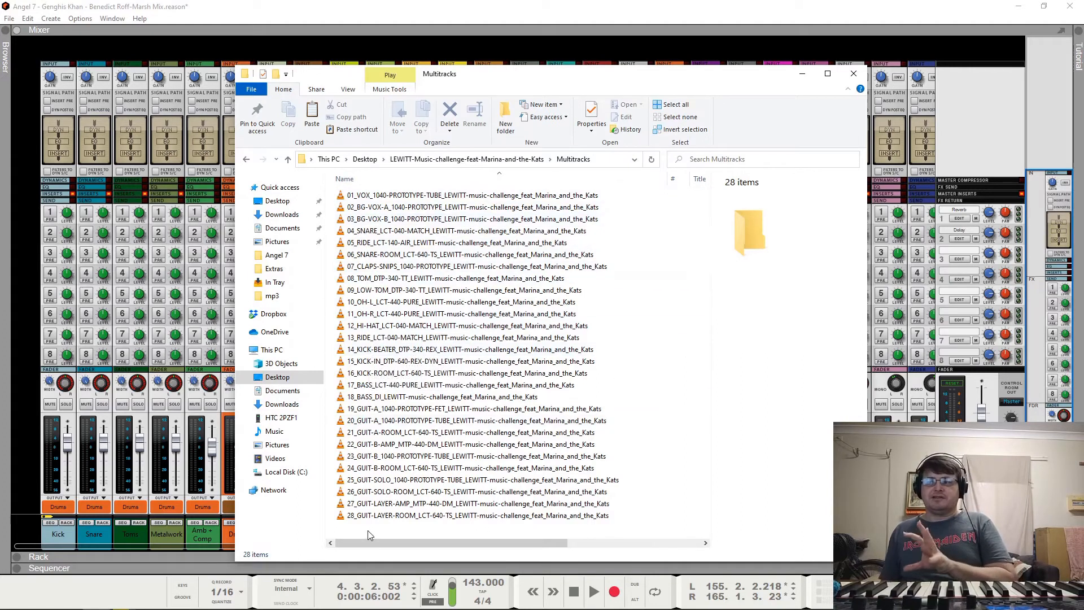
pyautogui.moveTo(368, 531); pyautogui.dragTo(409, 196)
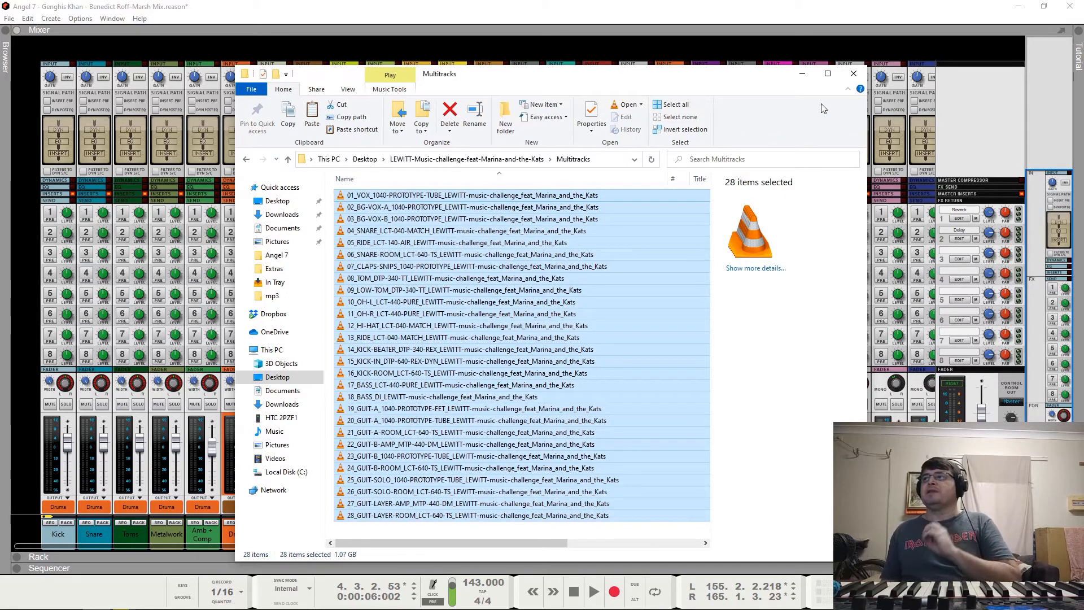
pyautogui.click(854, 74)
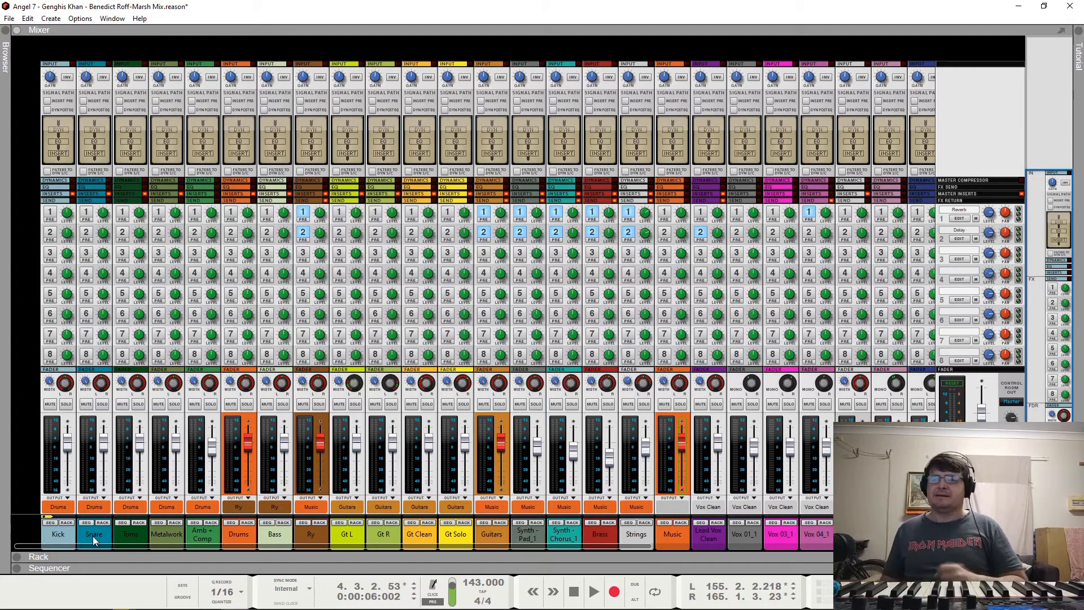
# Step: Review the mixer's vocal and FX channels, and show the full-height sequencer to open the Vox Extrim 01_1 clip in Comp Edit
pyautogui.moveTo(618, 545); pyautogui.dragTo(919, 547)
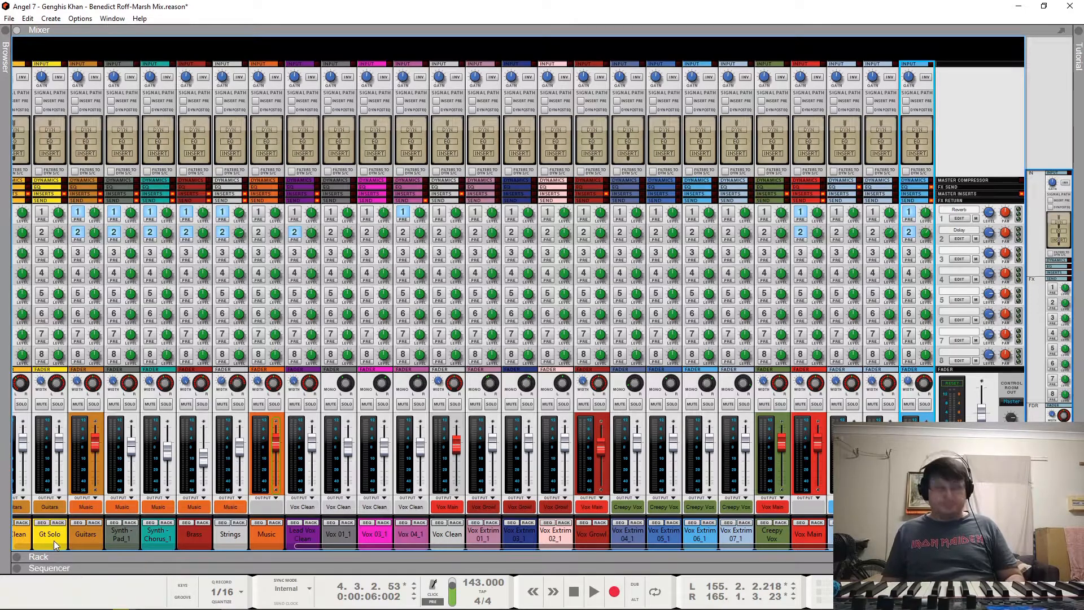
pyautogui.hotkey('F5', 'F6')
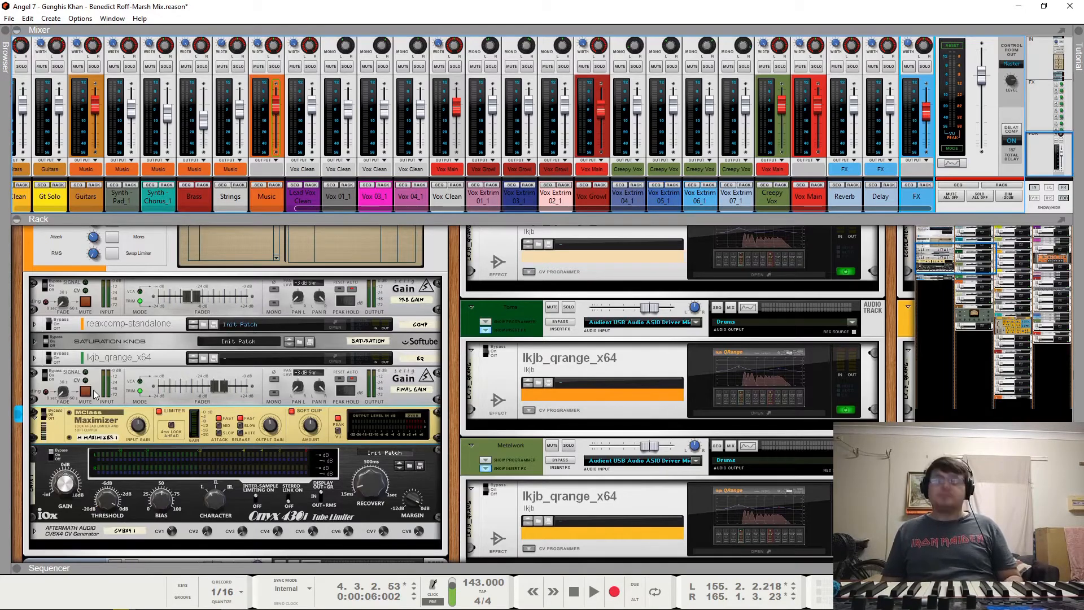
pyautogui.press('F5')
pyautogui.press('F6')
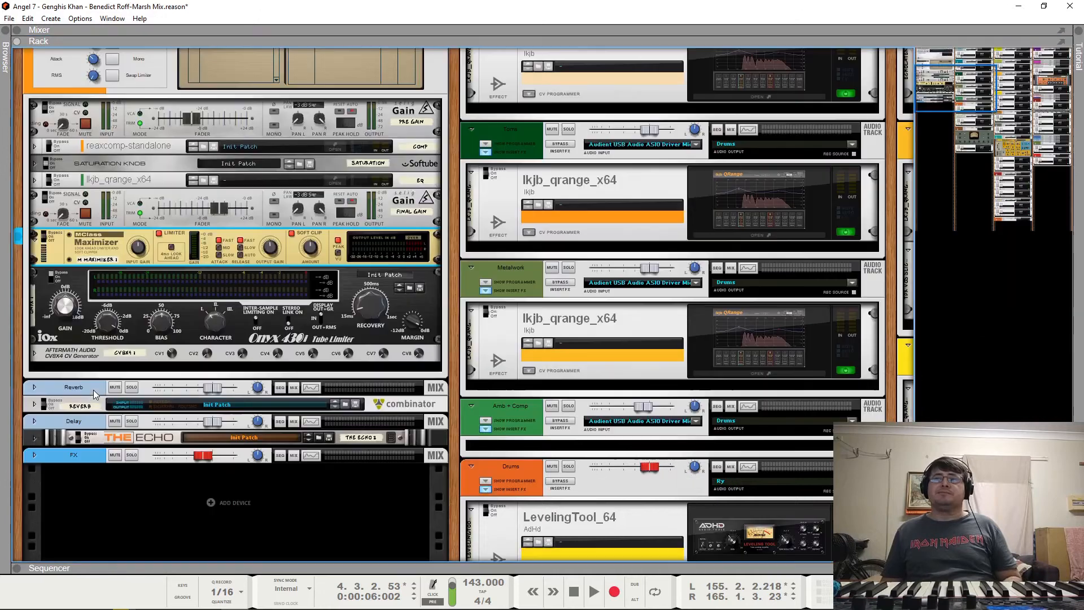
pyautogui.press('F7')
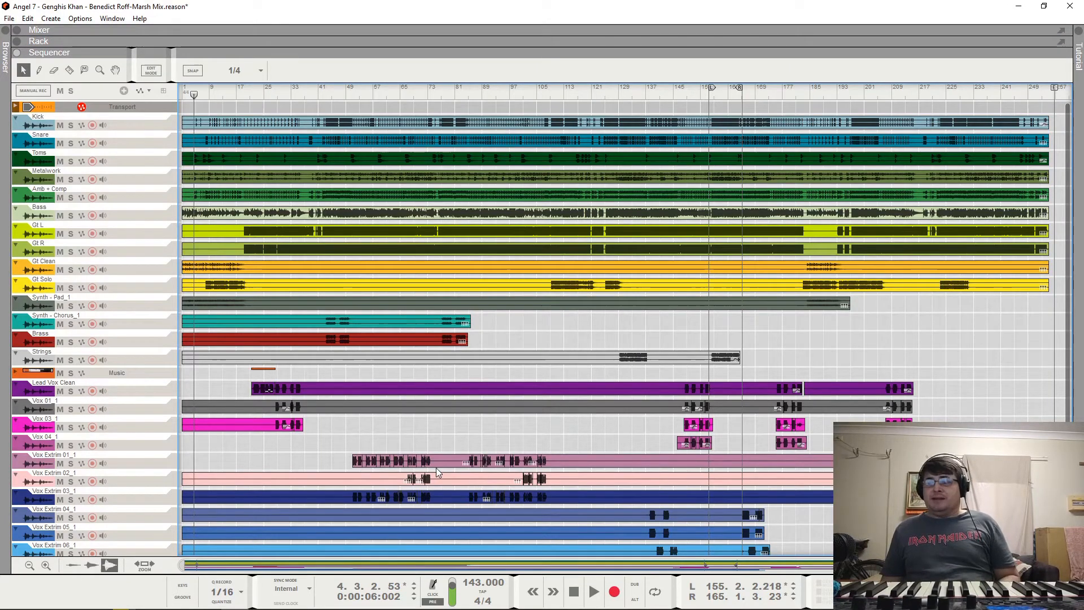
pyautogui.doubleClick(378, 461)
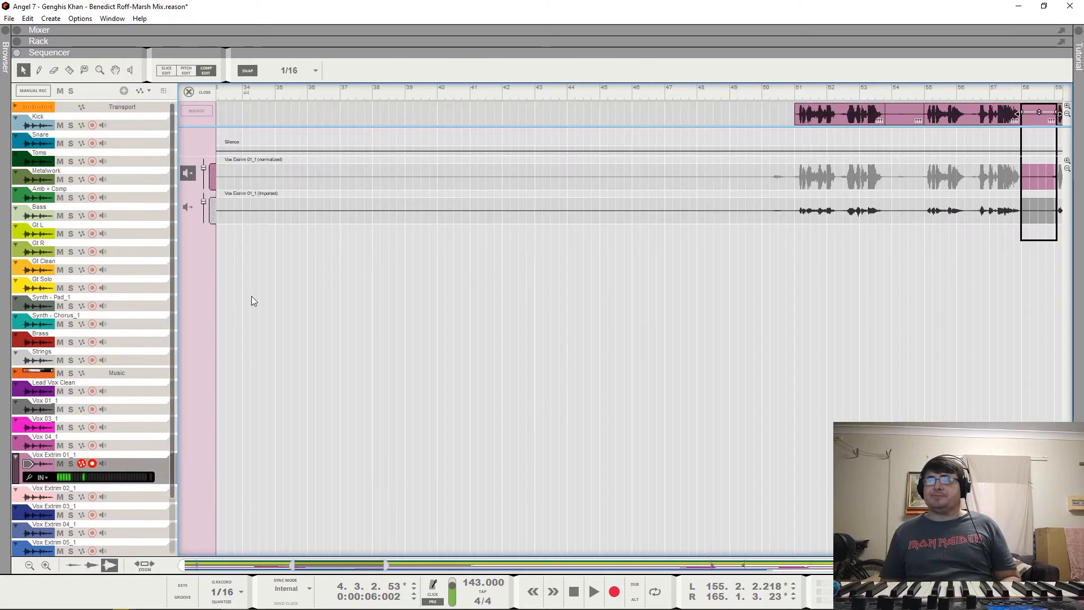
# Step: Close Comp Edit, increase the height of the Vox Extrim 01_1 track, and show its clips around bars 89 to 91
pyautogui.click(190, 92)
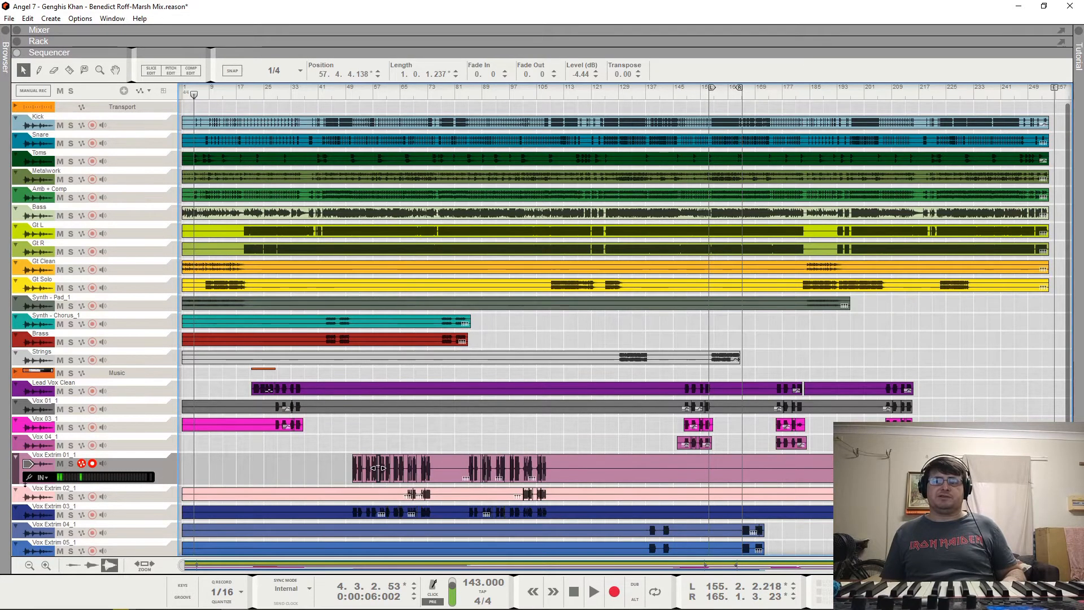
pyautogui.moveTo(29, 485); pyautogui.dragTo(62, 489)
pyautogui.moveTo(139, 523); pyautogui.dragTo(149, 529)
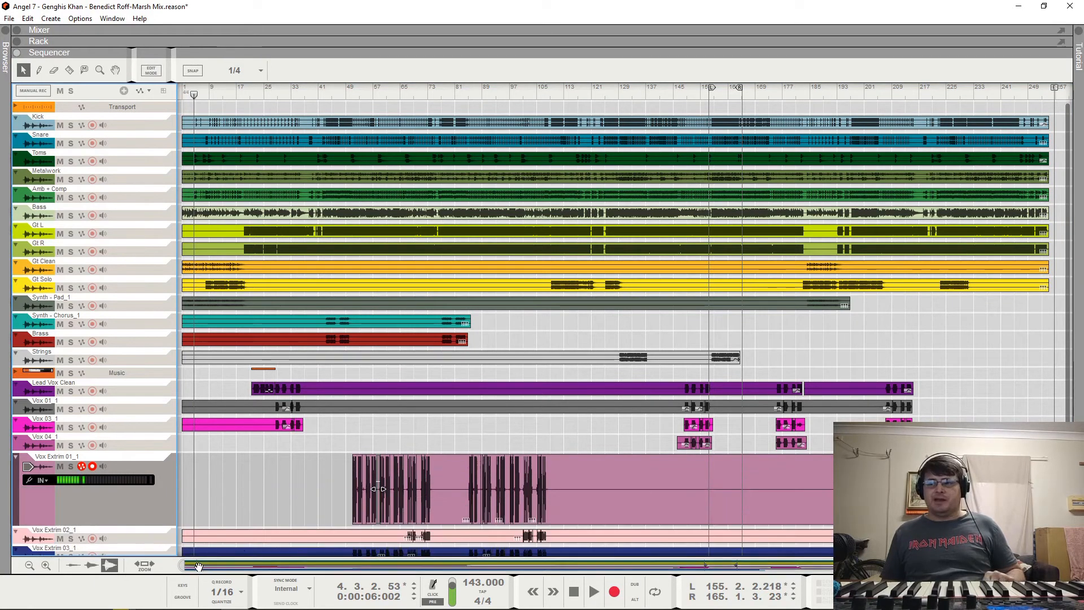
pyautogui.moveTo(353, 559); pyautogui.dragTo(615, 565)
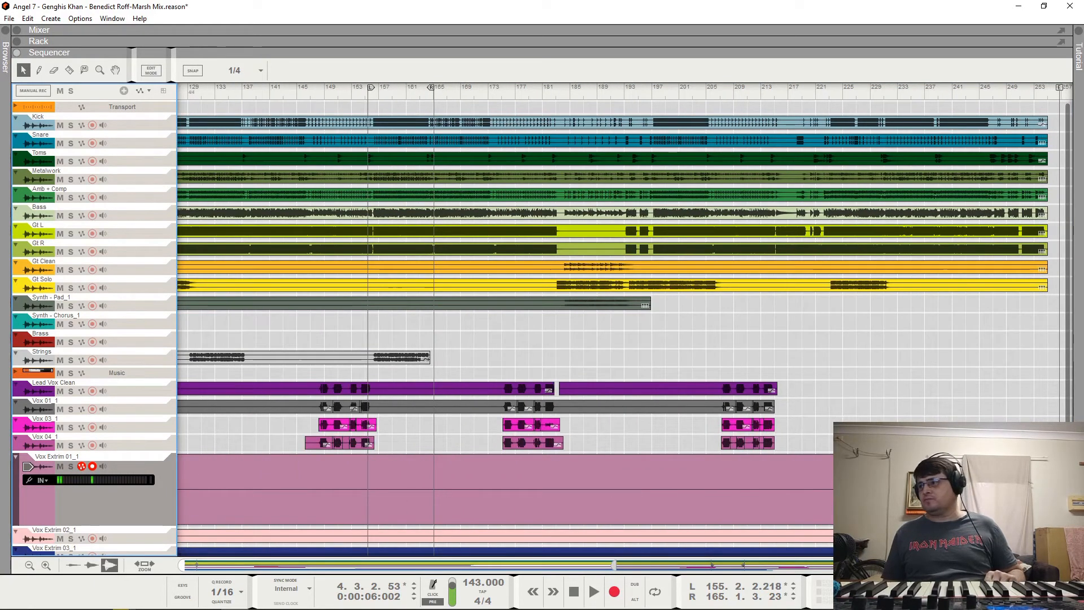
pyautogui.moveTo(1063, 565); pyautogui.dragTo(489, 571)
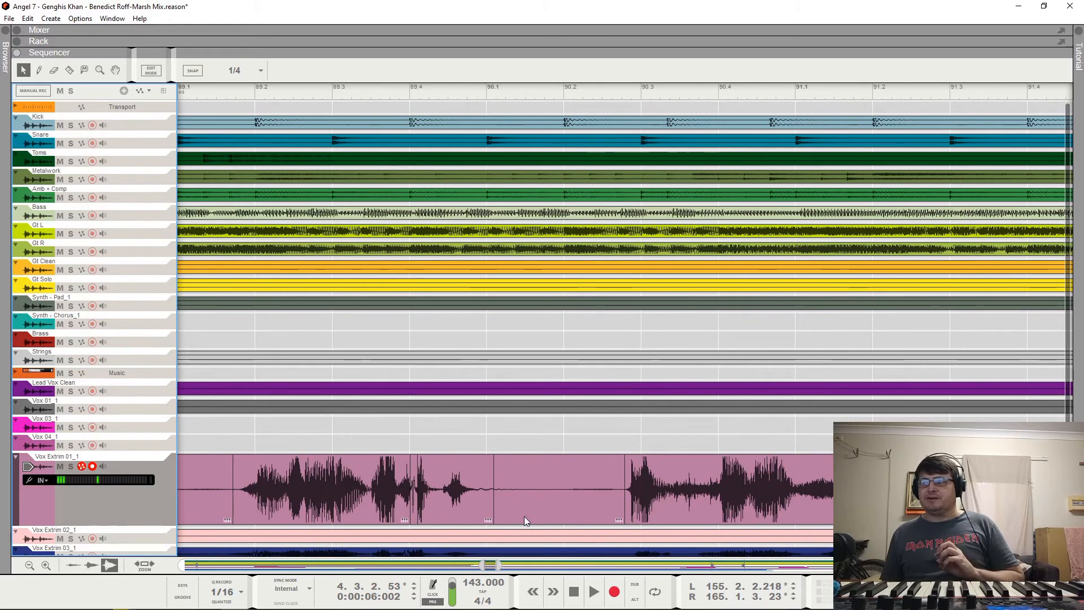
# Step: Select the very short clip at position 89.4.1 on Vox Extrim 01_1 and frame it closely between its neighbouring clips
pyautogui.click(287, 501)
pyautogui.click(438, 500)
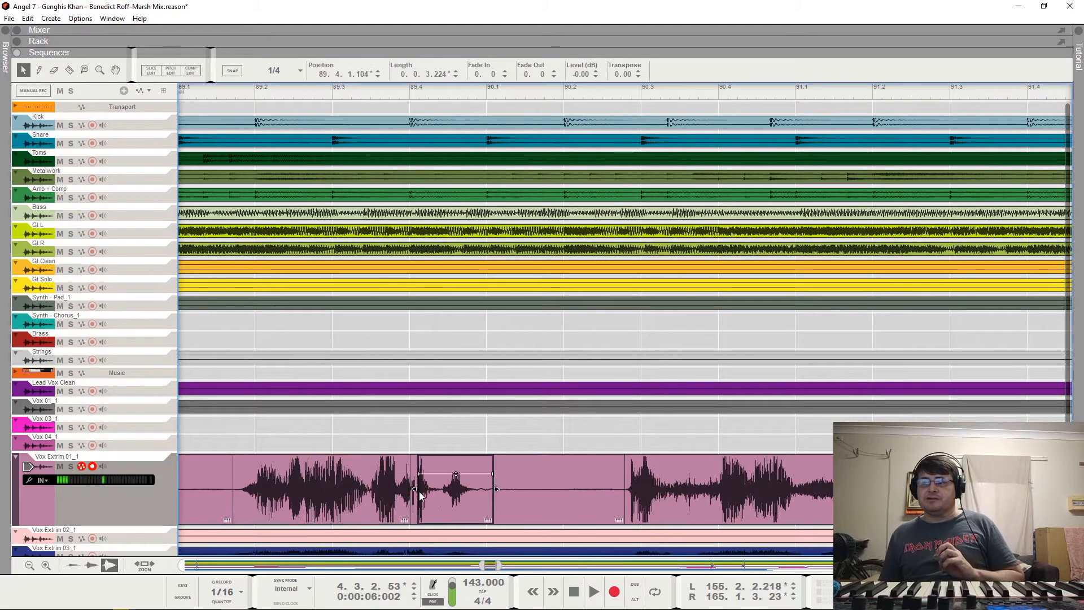
pyautogui.click(412, 504)
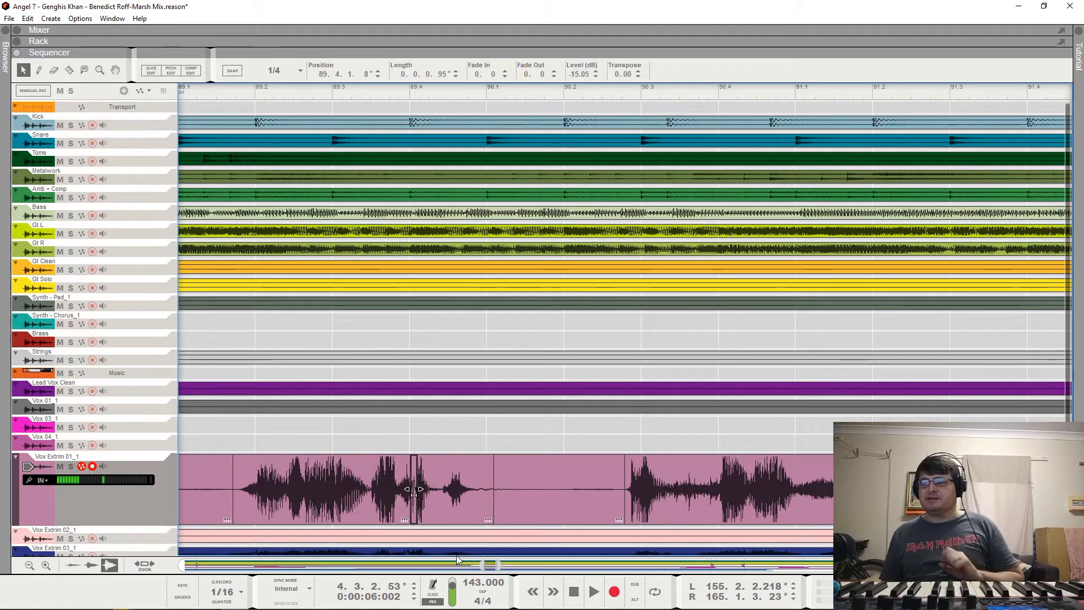
pyautogui.press('z')
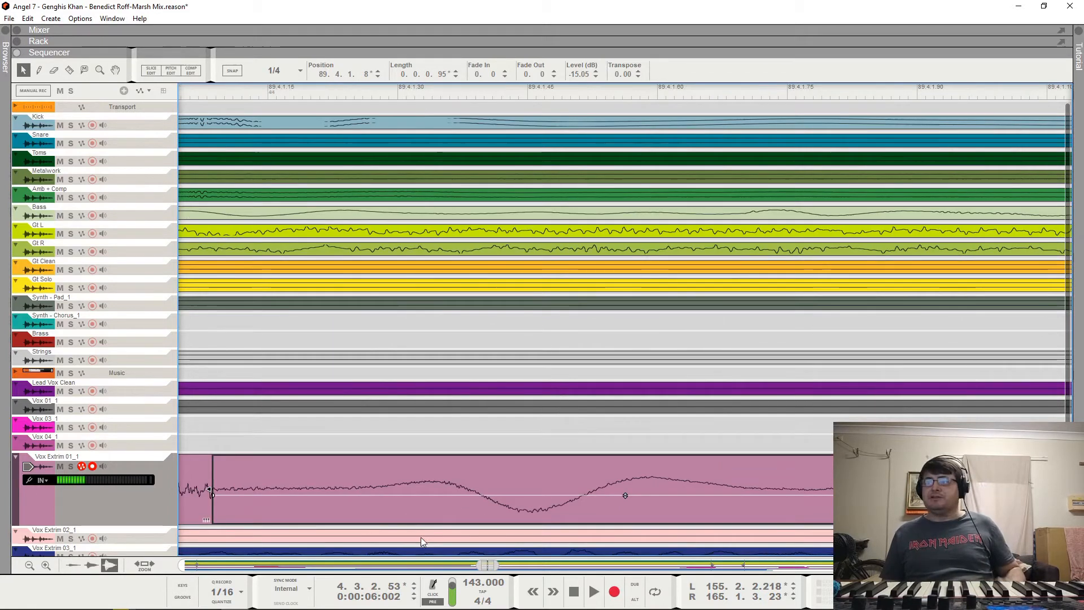
pyautogui.moveTo(498, 567); pyautogui.dragTo(470, 572)
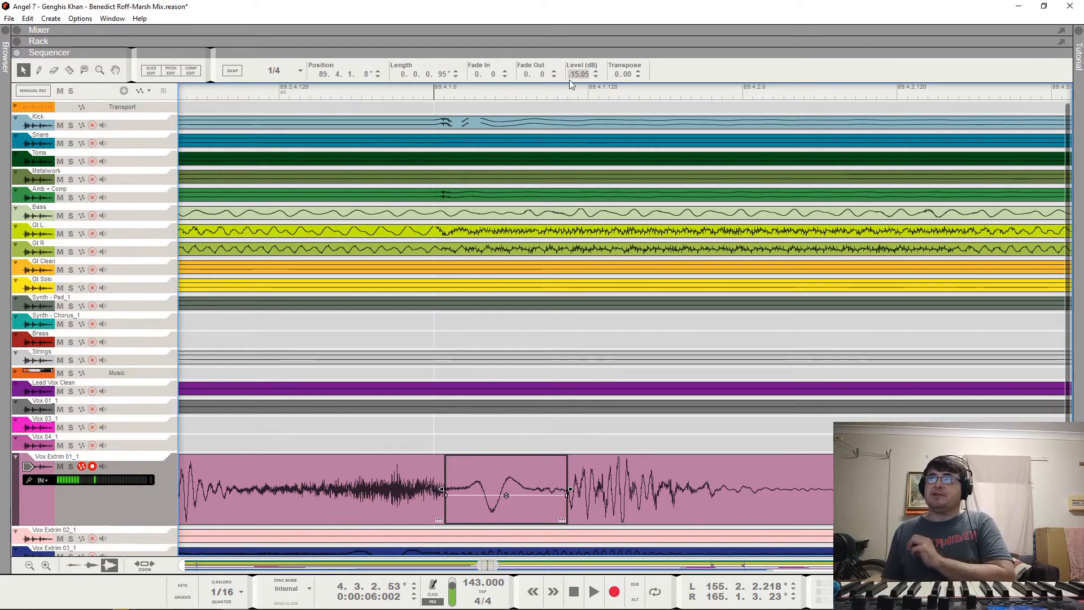
# Step: Compare the short clip's waveform at levels of -0.25 dB and -15.05 dB, using a smaller waveform display scale
pyautogui.moveTo(507, 495); pyautogui.dragTo(514, 465)
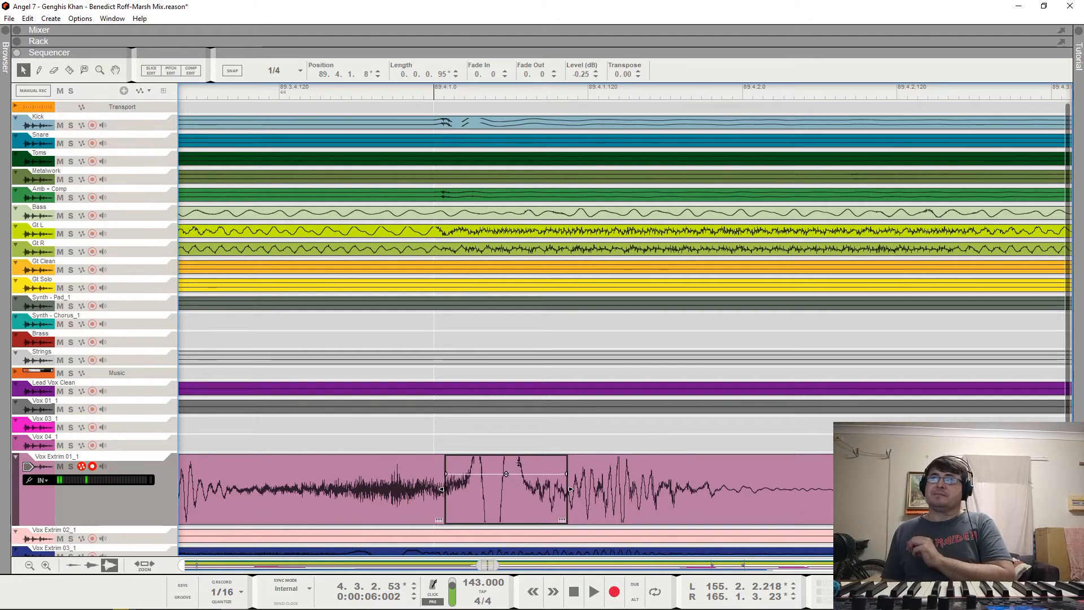
pyautogui.click(96, 567)
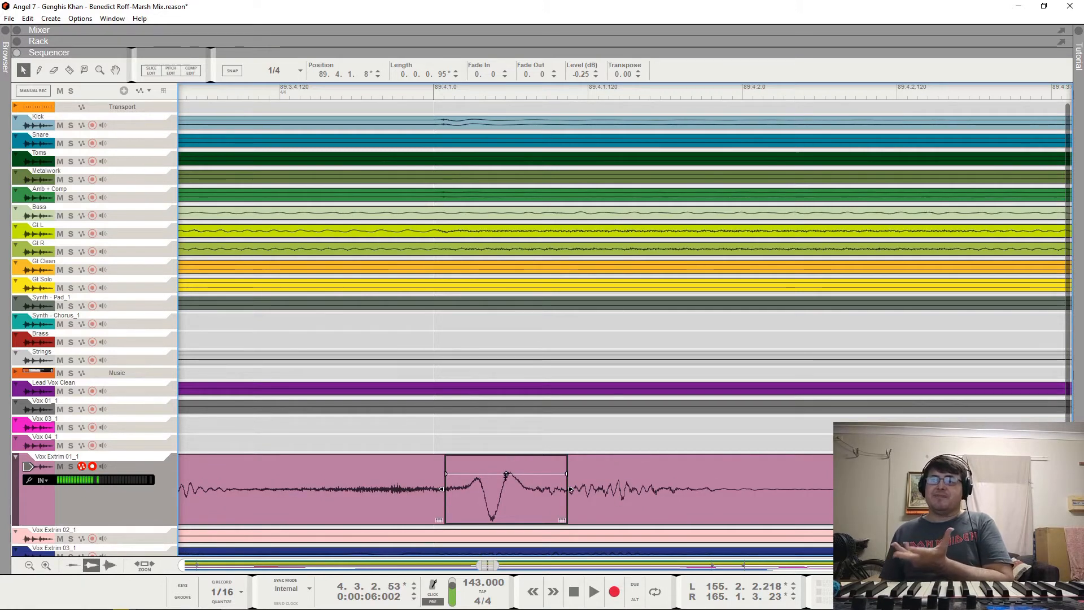
pyautogui.moveTo(506, 475); pyautogui.dragTo(510, 512)
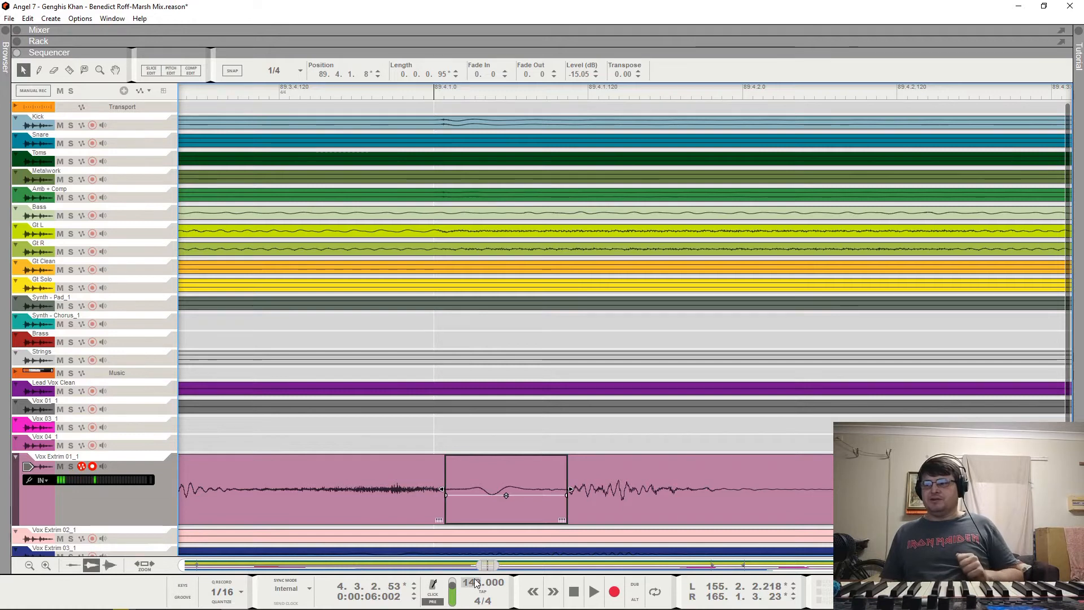
pyautogui.click(456, 425)
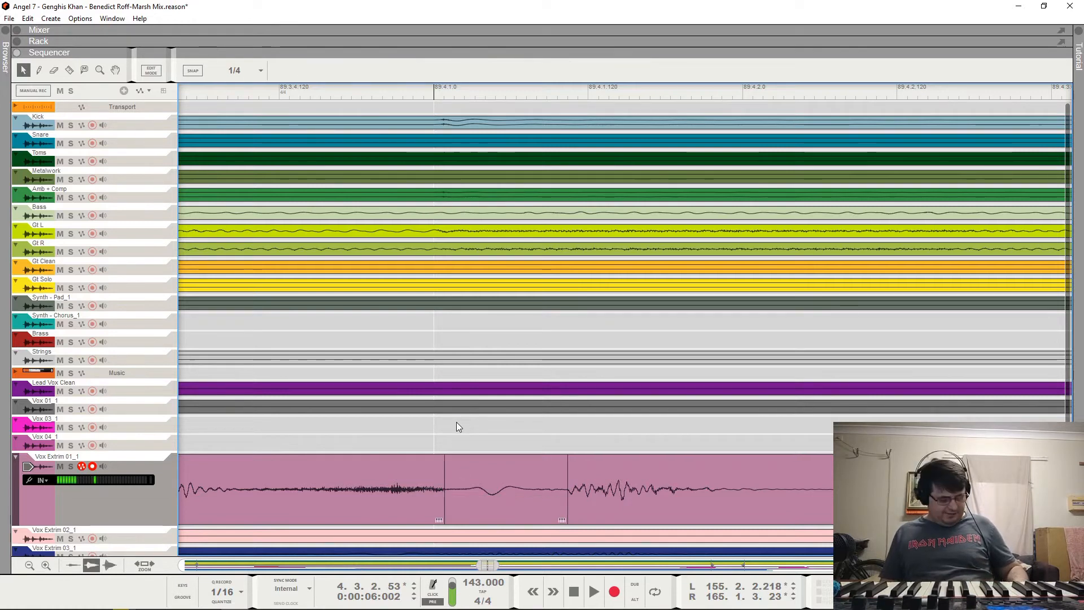
# Step: Show the whole song in the arrangement, restore the Vox Extrim 01_1 track to a low height, and bring all vocal tracks into view
pyautogui.press('z')
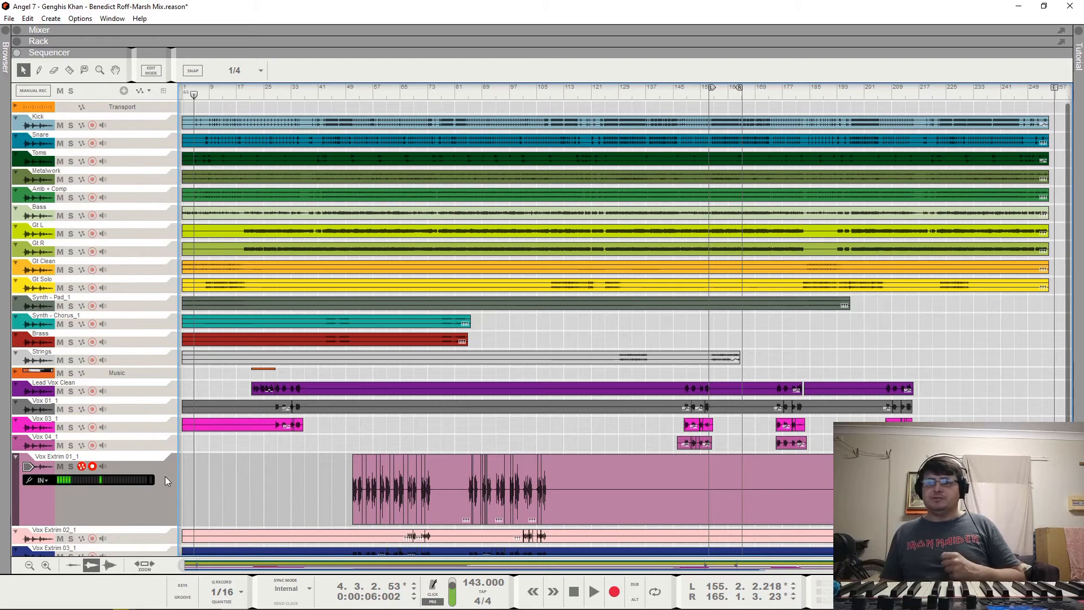
pyautogui.moveTo(160, 526); pyautogui.dragTo(159, 485)
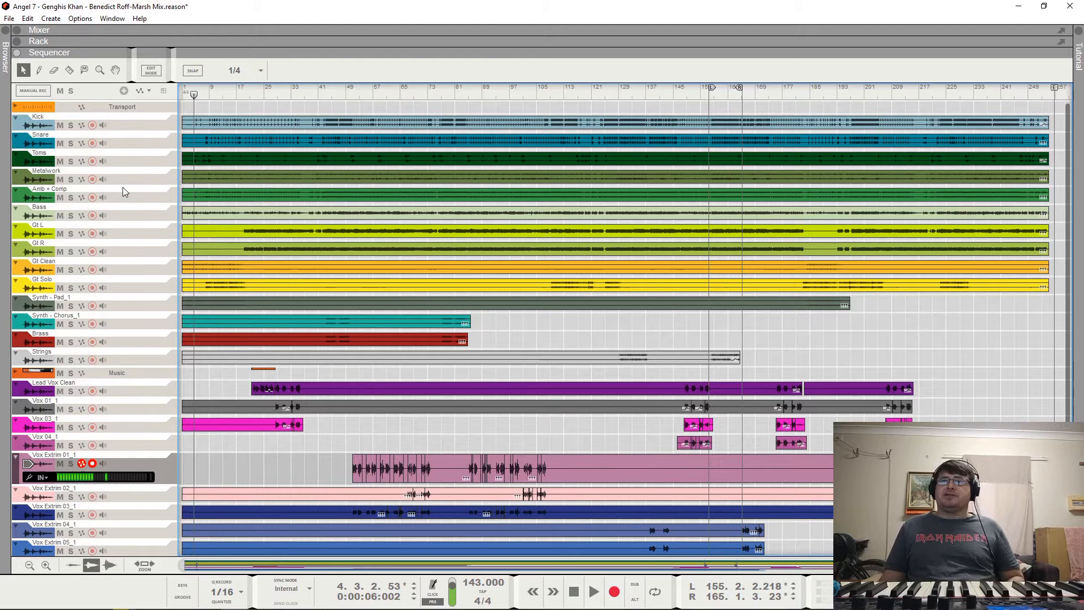
pyautogui.scroll(-3, 281, 423)
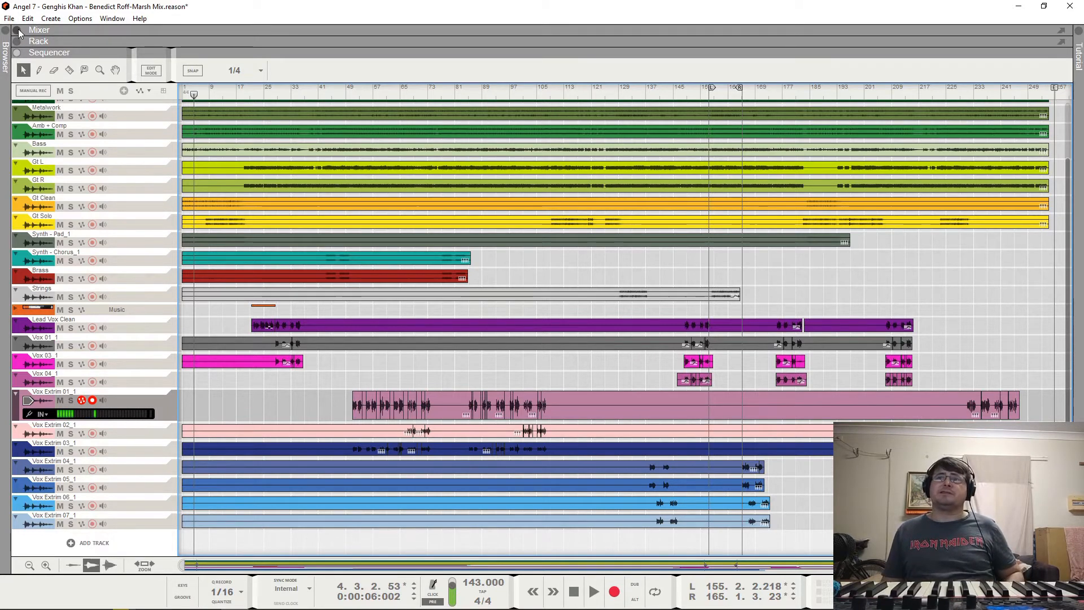
# Step: Solo the Vox Main channel in the mixer and lay out the mixer above the sequencer's vocal tracks
pyautogui.click(50, 31)
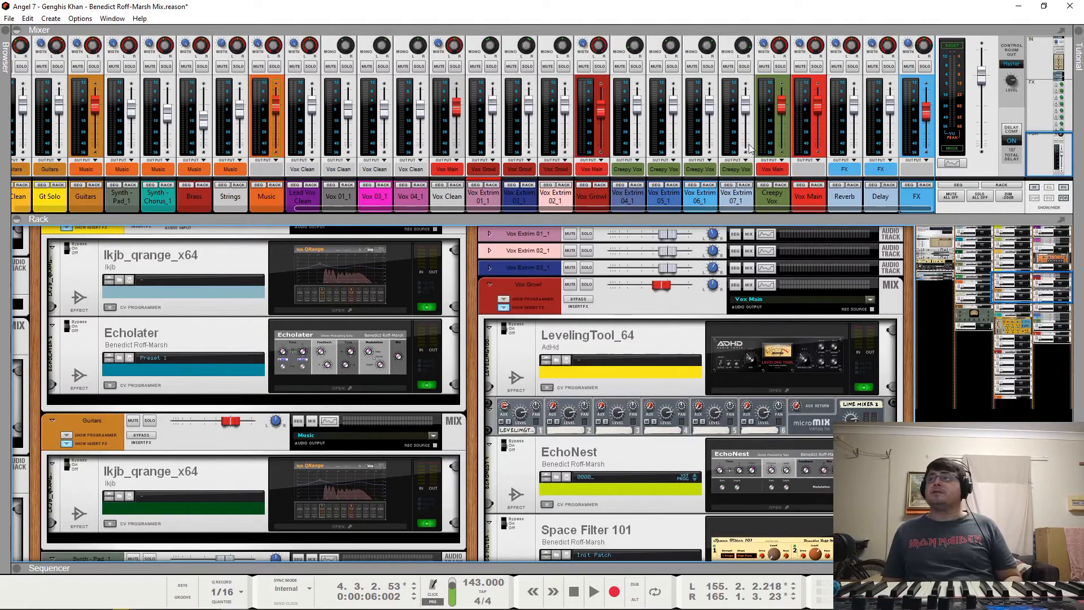
pyautogui.click(817, 67)
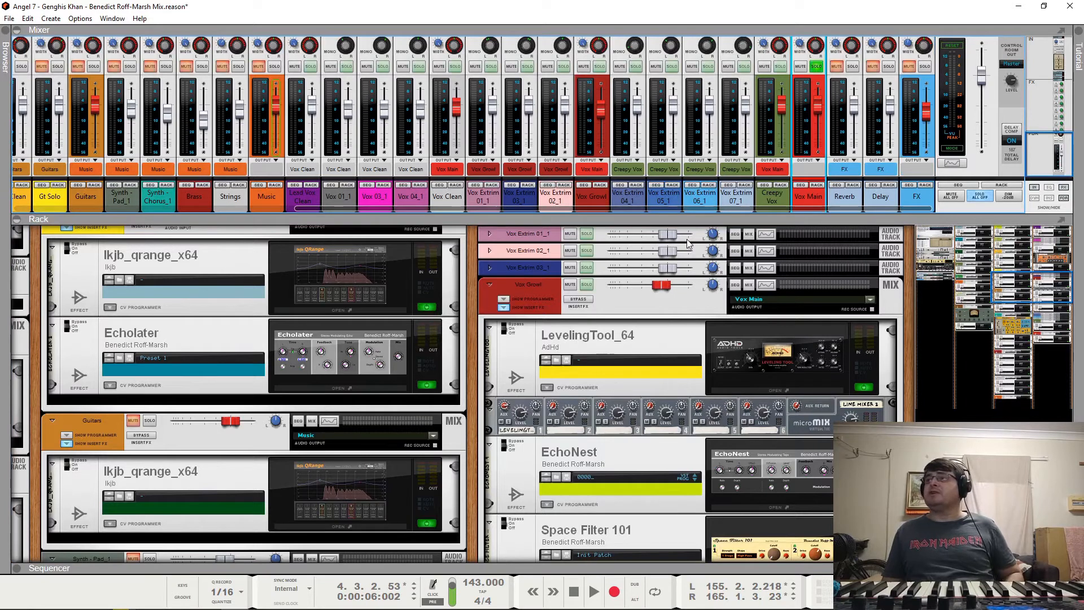
pyautogui.click(16, 220)
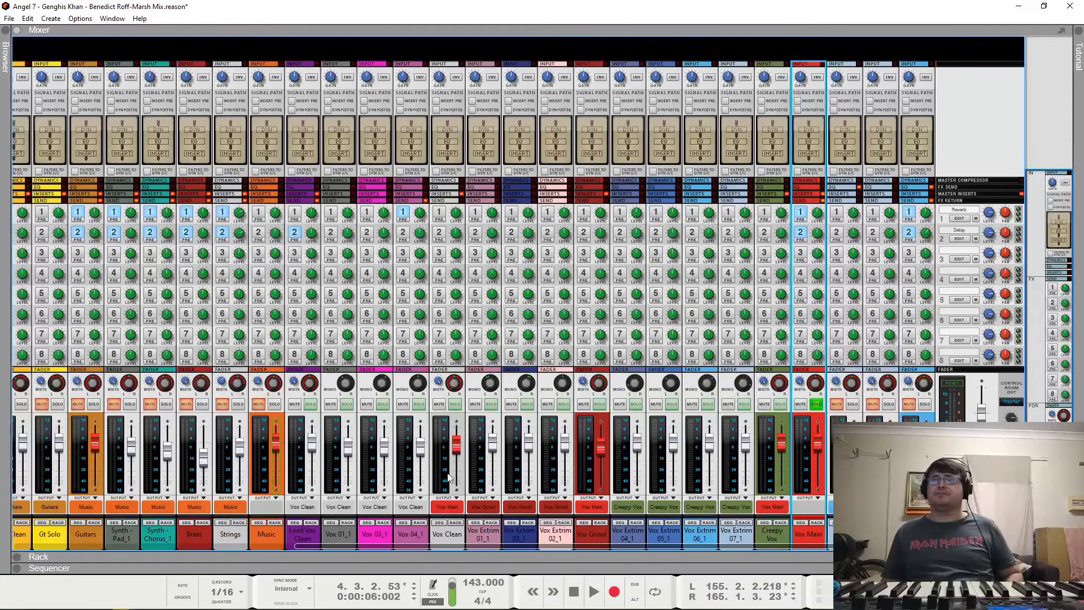
pyautogui.moveTo(485, 562); pyautogui.dragTo(582, 228)
pyautogui.scroll(-5, 503, 416)
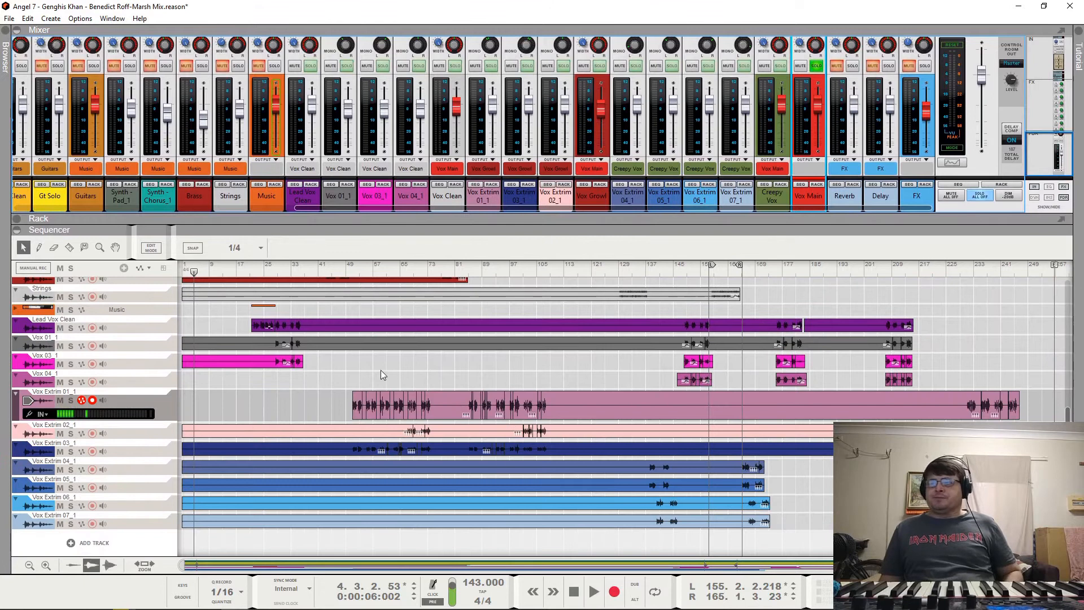
# Step: Play the soloed vocals from bar 23, and continue from the first part of the Vox Extrim 01_1 clip
pyautogui.click(257, 269)
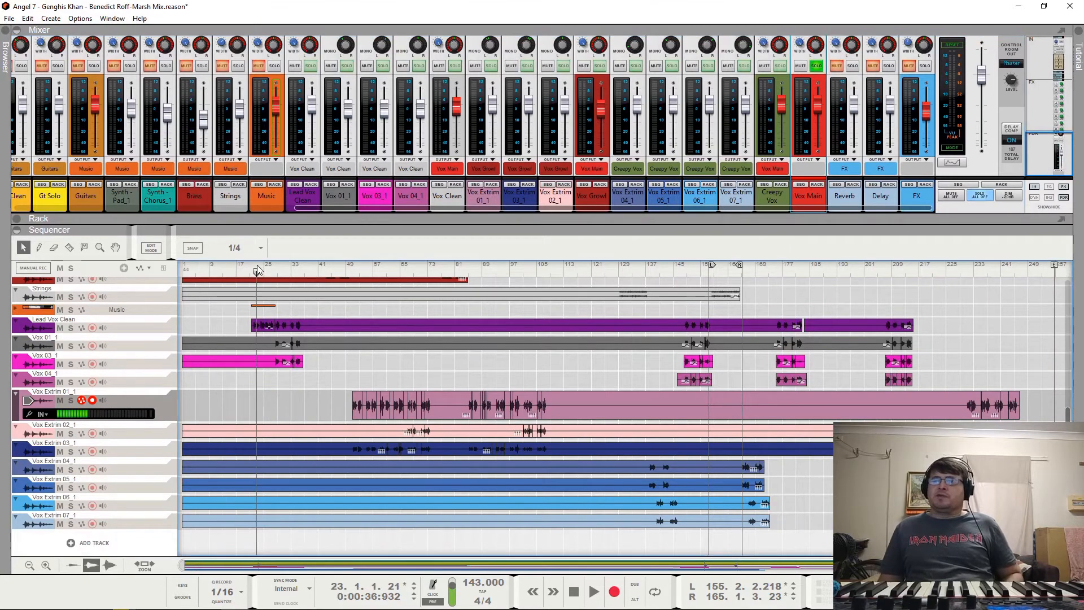
pyautogui.press('space')
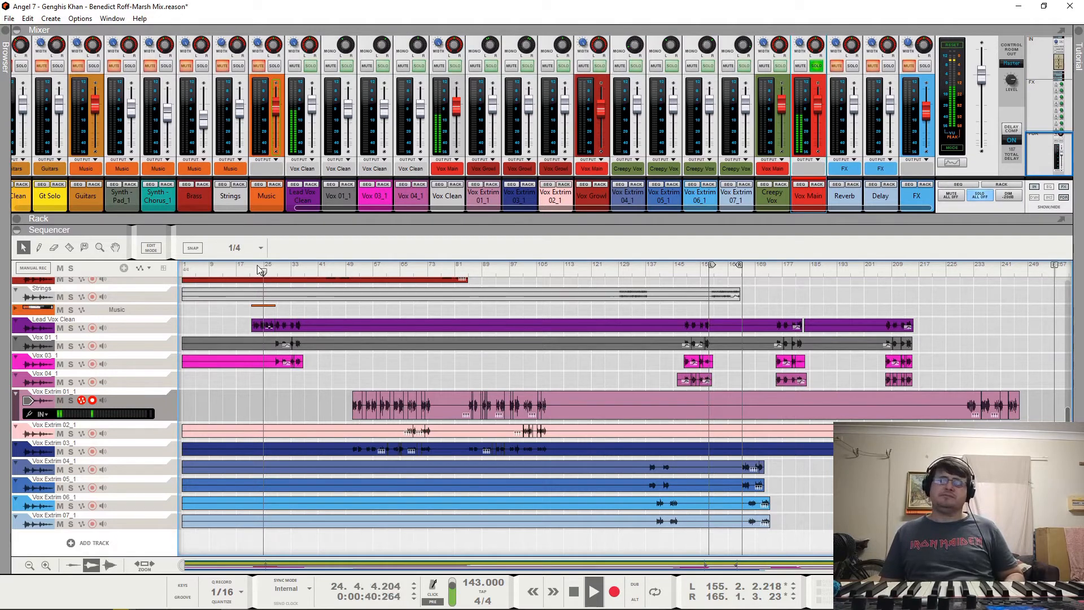
pyautogui.click(361, 269)
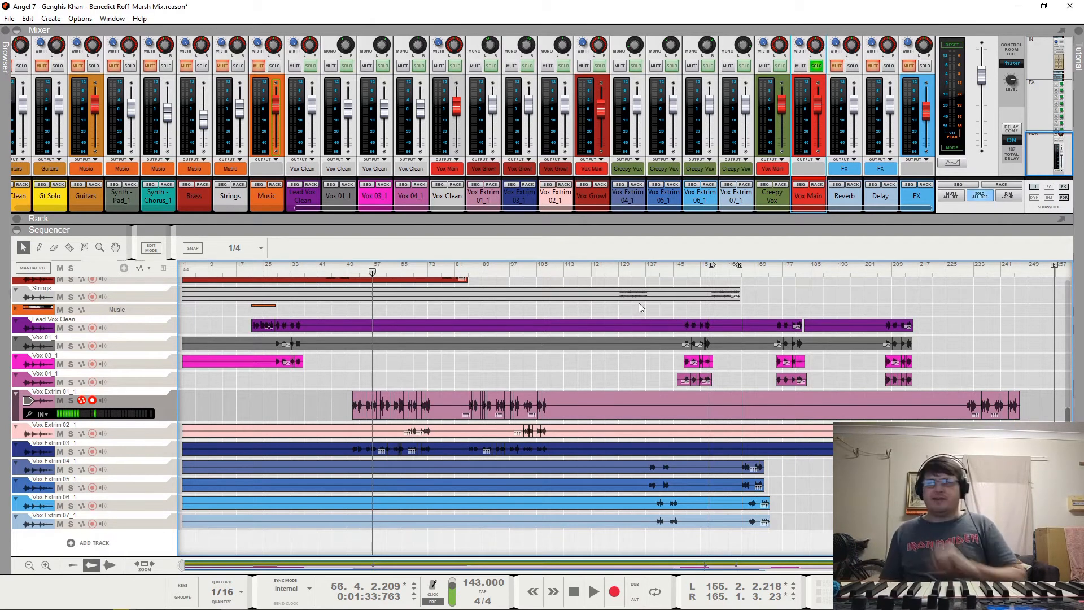
# Step: Turn off the solo on Vox Main and mute the Bass and Guitars channels, keeping Gt L unmuted
pyautogui.scroll(5, 644, 322)
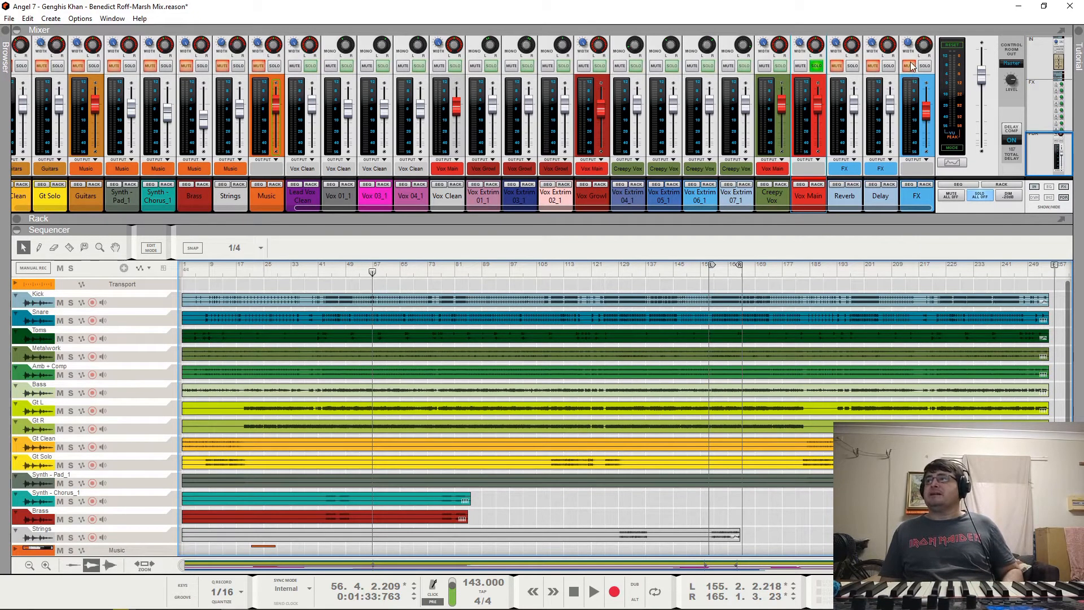
pyautogui.click(817, 66)
pyautogui.moveTo(509, 208); pyautogui.dragTo(152, 216)
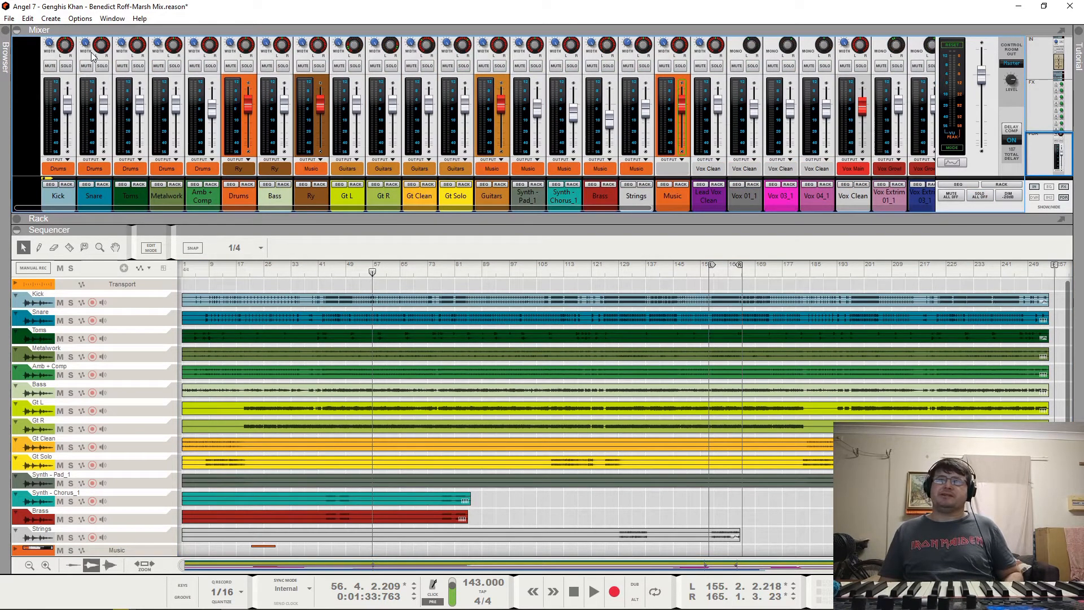
pyautogui.click(267, 66)
pyautogui.click(339, 67)
pyautogui.click(340, 67)
pyautogui.click(484, 67)
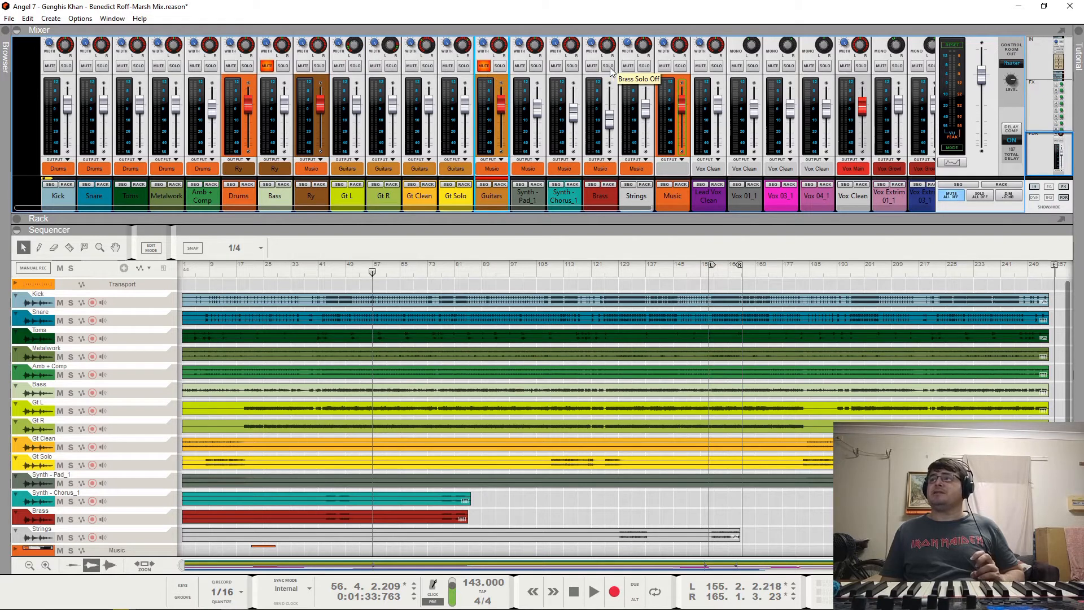
# Step: Mute the Synth - Pad_1, Synth - Chorus_1, Brass and Strings channels
pyautogui.click(520, 66)
pyautogui.click(555, 66)
pyautogui.click(592, 66)
pyautogui.click(629, 66)
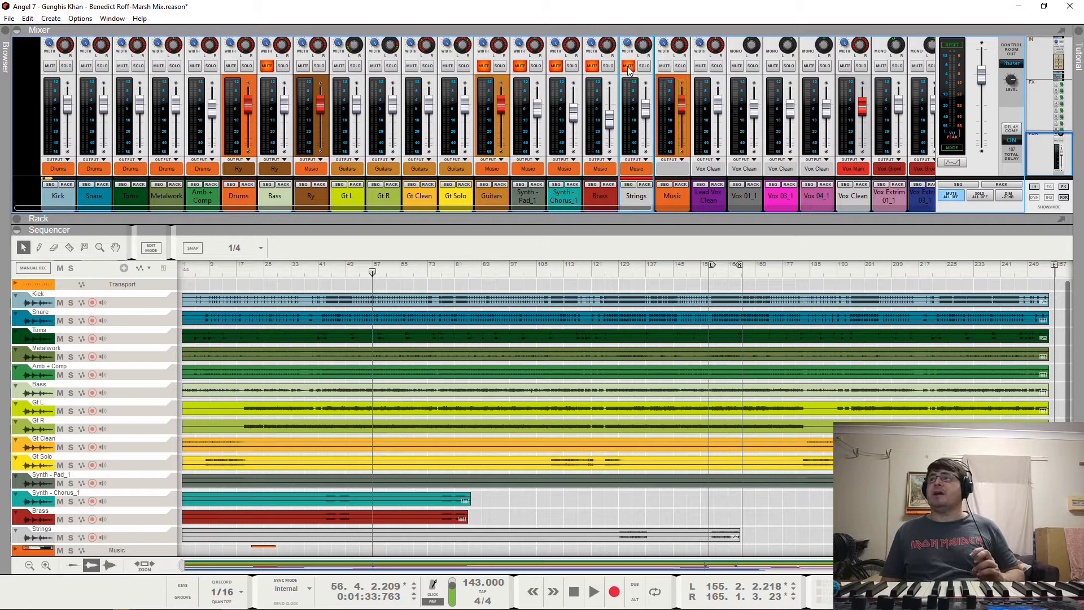
# Step: Mute the Vox Growl channel, release that mute, and mute the Vox Main channel instead
pyautogui.moveTo(601, 207); pyautogui.dragTo(774, 208)
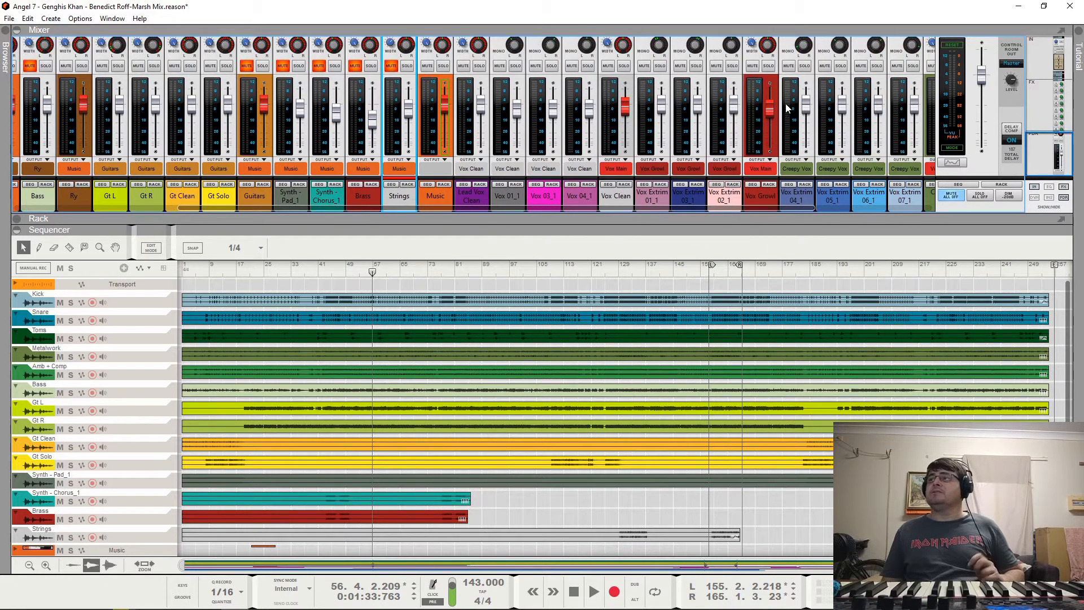
pyautogui.click(753, 67)
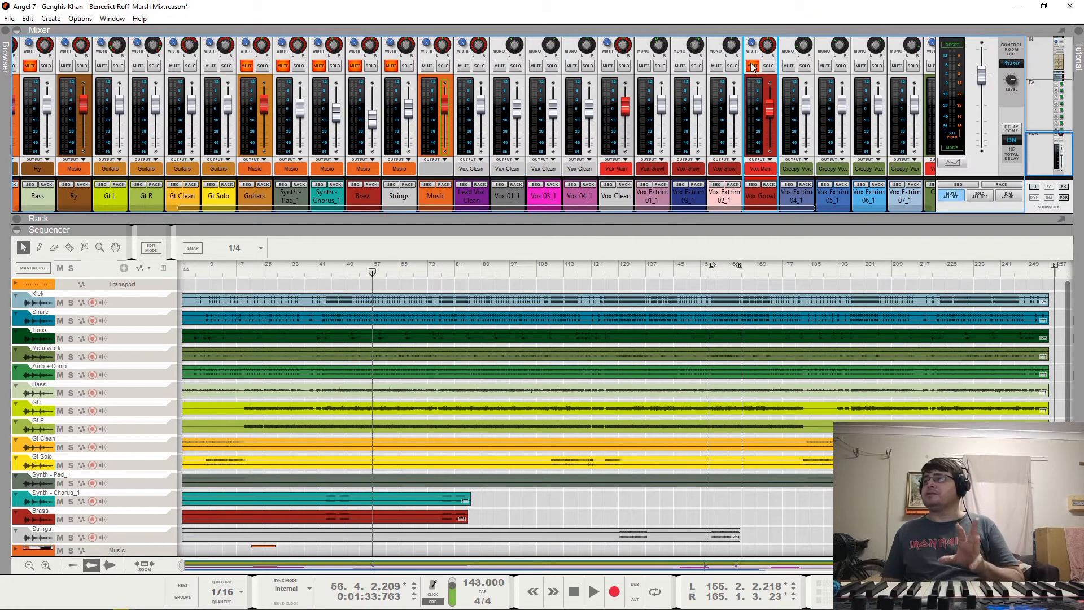
pyautogui.moveTo(793, 209); pyautogui.dragTo(919, 209)
pyautogui.click(584, 66)
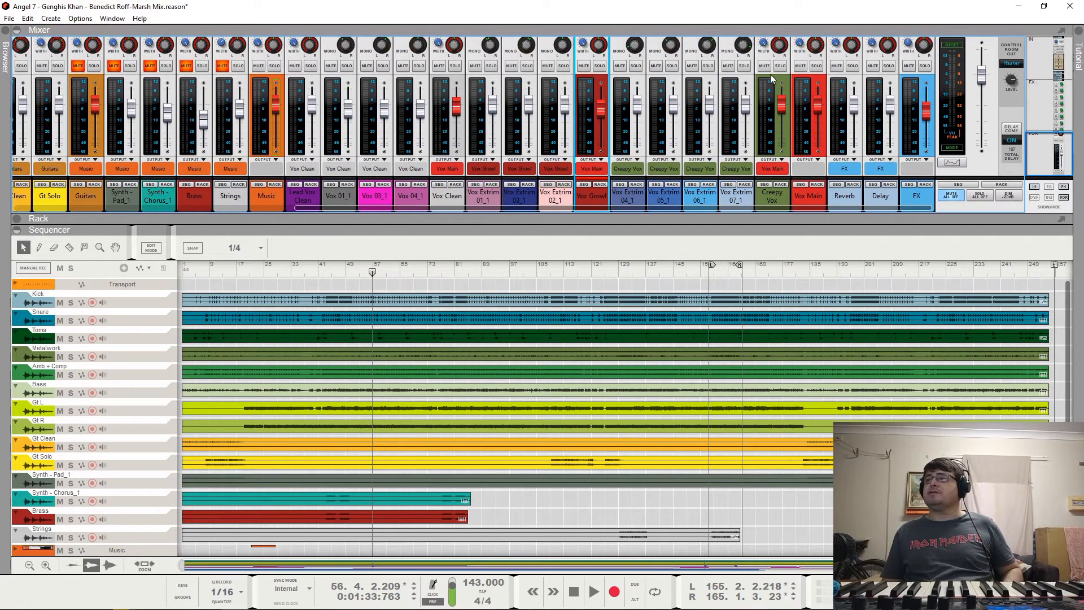
pyautogui.click(802, 66)
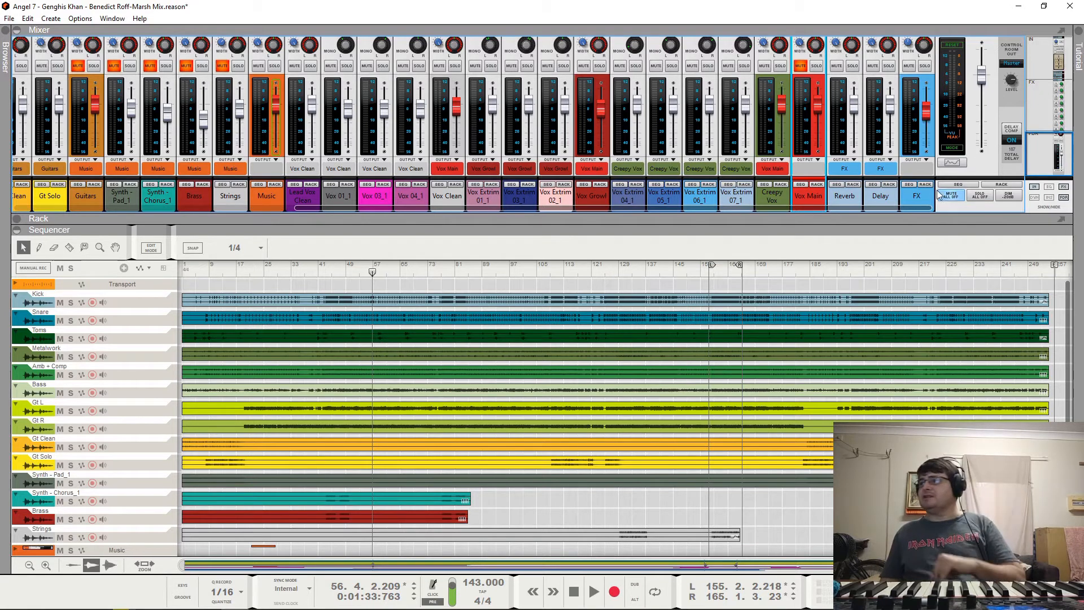
# Step: Play the intro with the muted channels, comparing the sound with the FX channel muted and unmuted, and stop playback
pyautogui.click(293, 275)
pyautogui.moveTo(293, 272); pyautogui.dragTo(163, 266)
pyautogui.press('space')
pyautogui.click(205, 266)
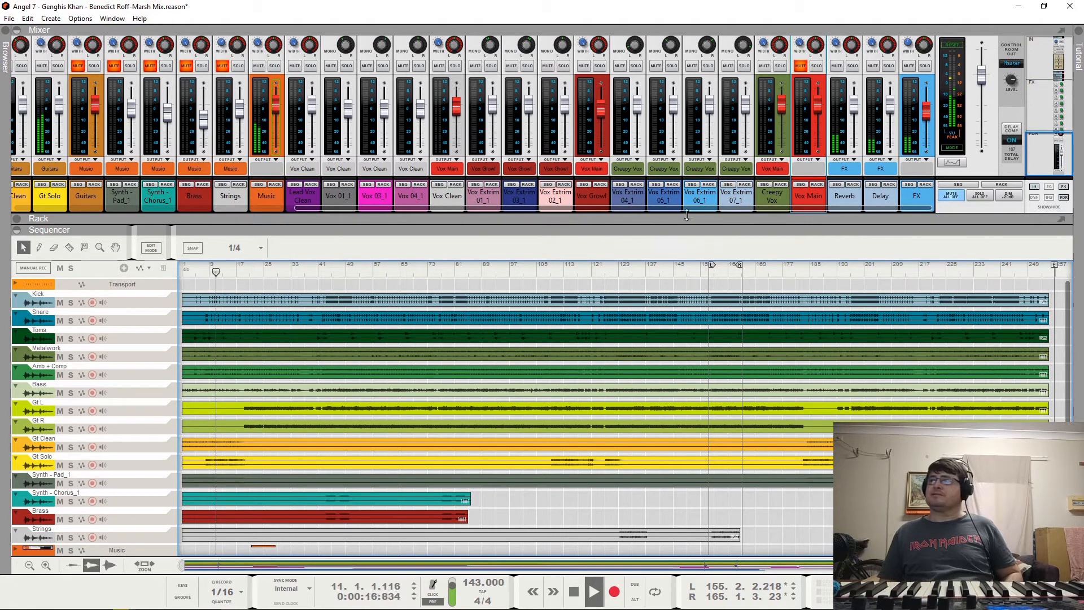
pyautogui.click(909, 66)
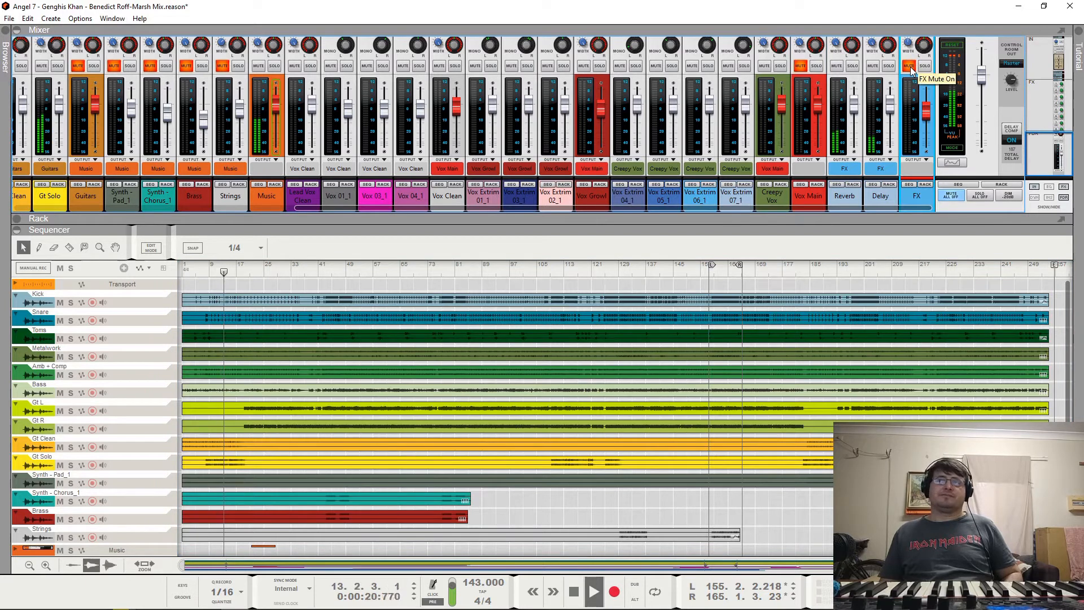
pyautogui.click(910, 66)
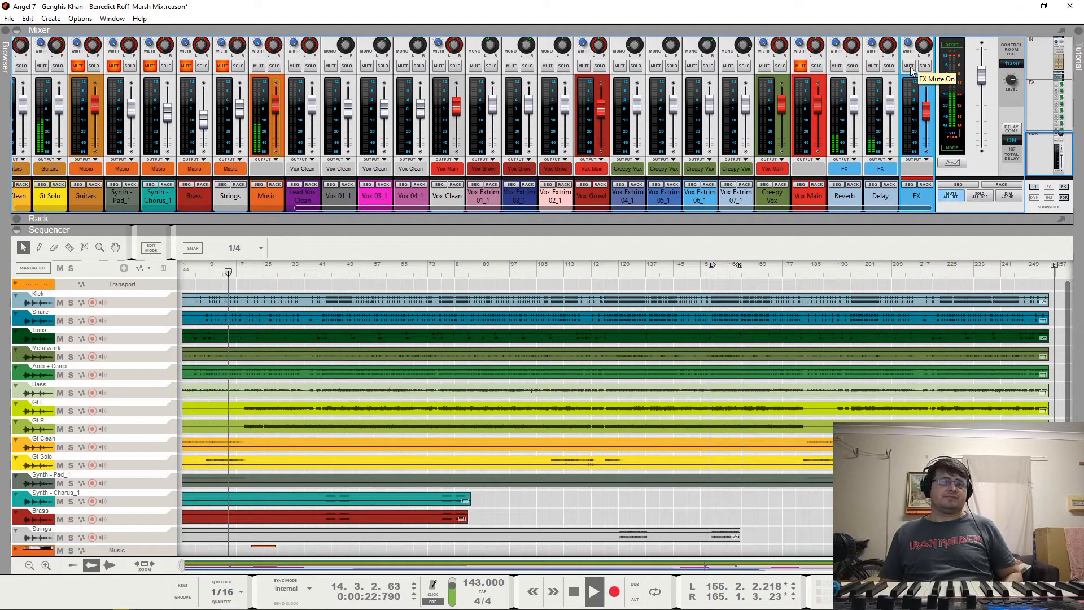
pyautogui.press('space')
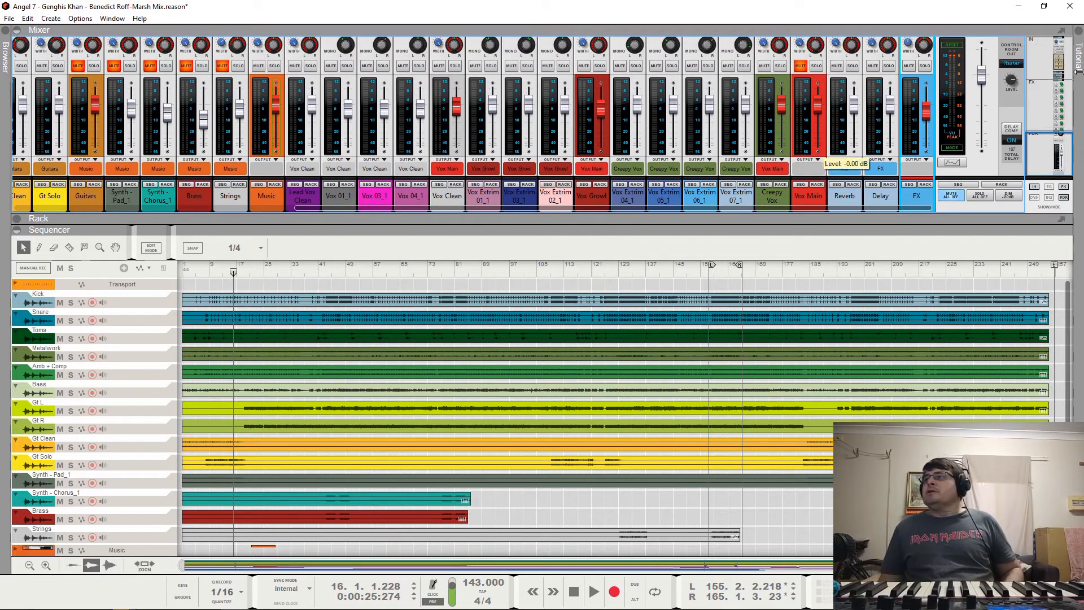
pyautogui.moveTo(933, 106)
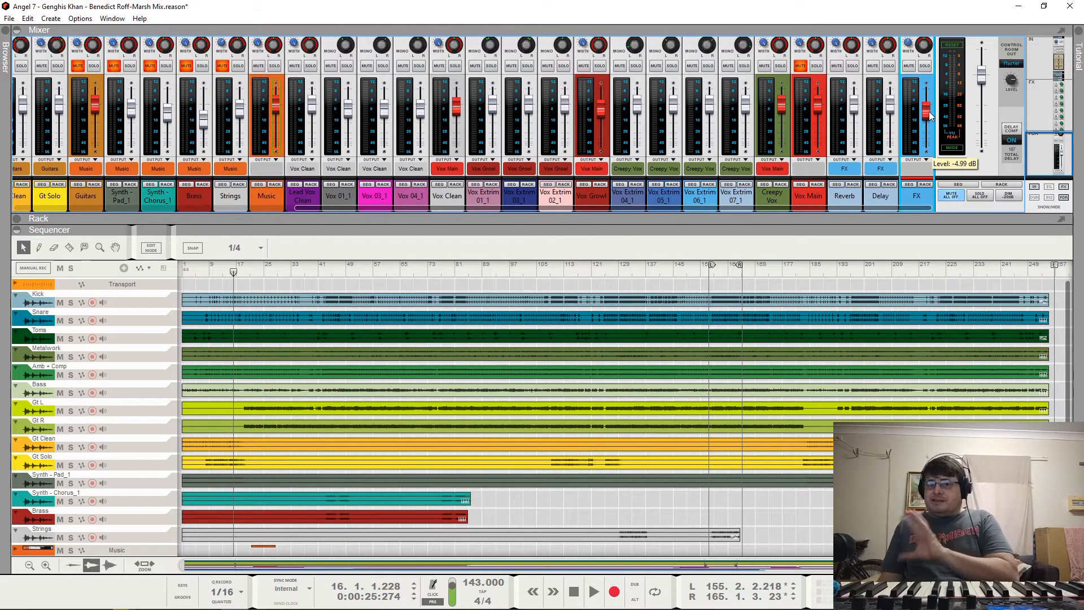
# Step: Show the rack in full view with the Reverb, Delay and FX mix channels visible
pyautogui.click(21, 218)
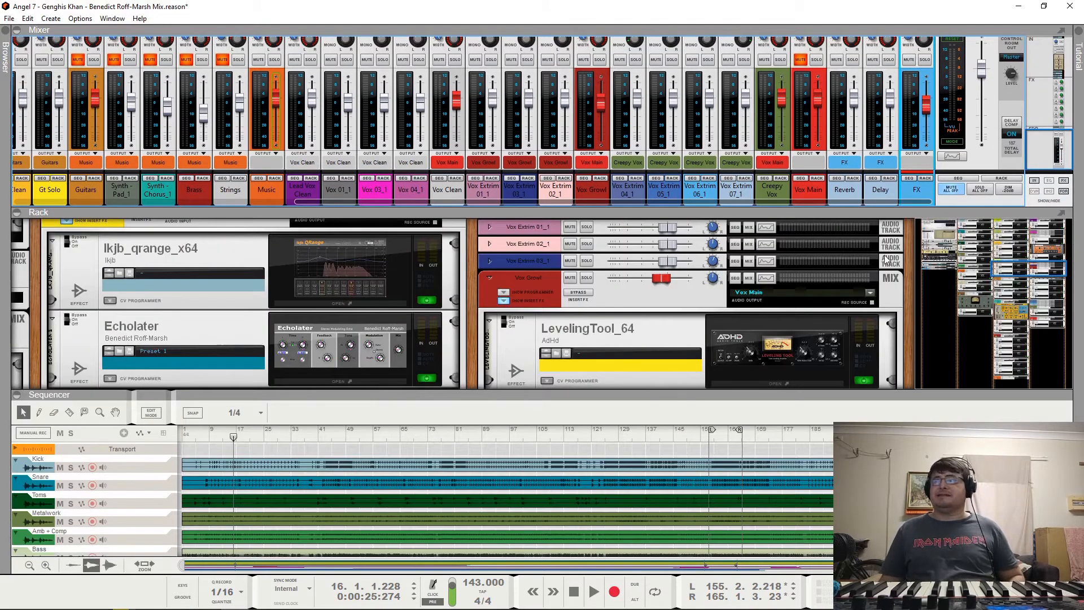
pyautogui.moveTo(1035, 271); pyautogui.dragTo(915, 273)
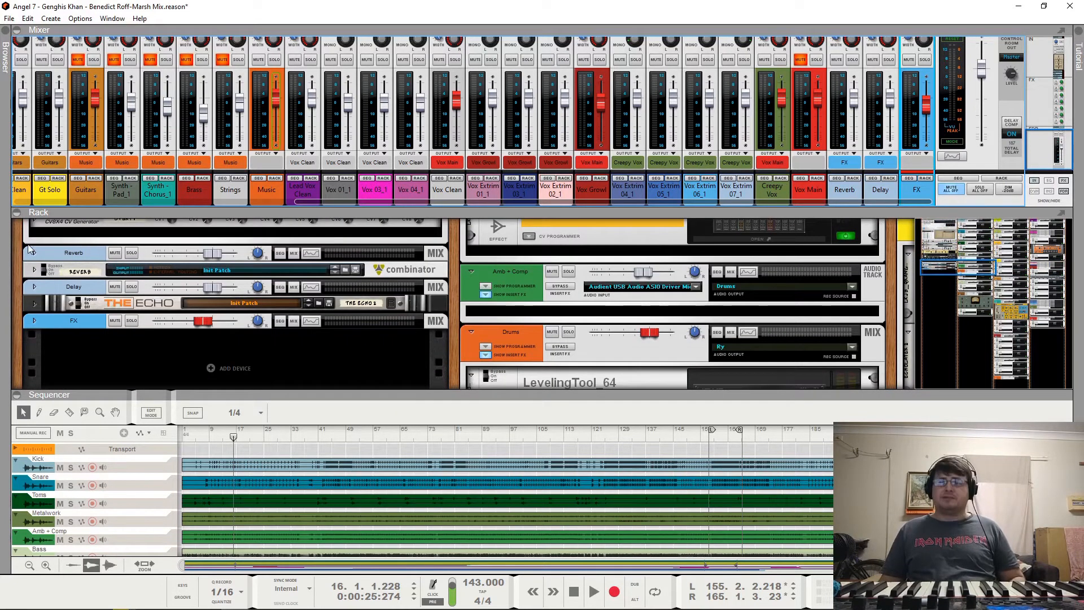
pyautogui.click(17, 214)
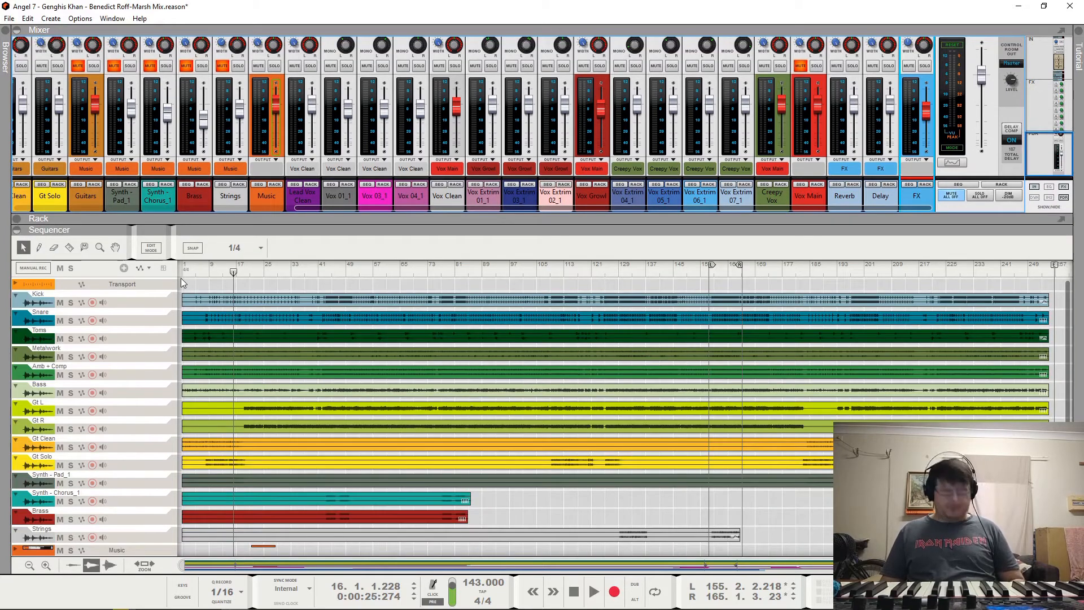
pyautogui.press('F5')
pyautogui.press('F5')
pyautogui.press('F6')
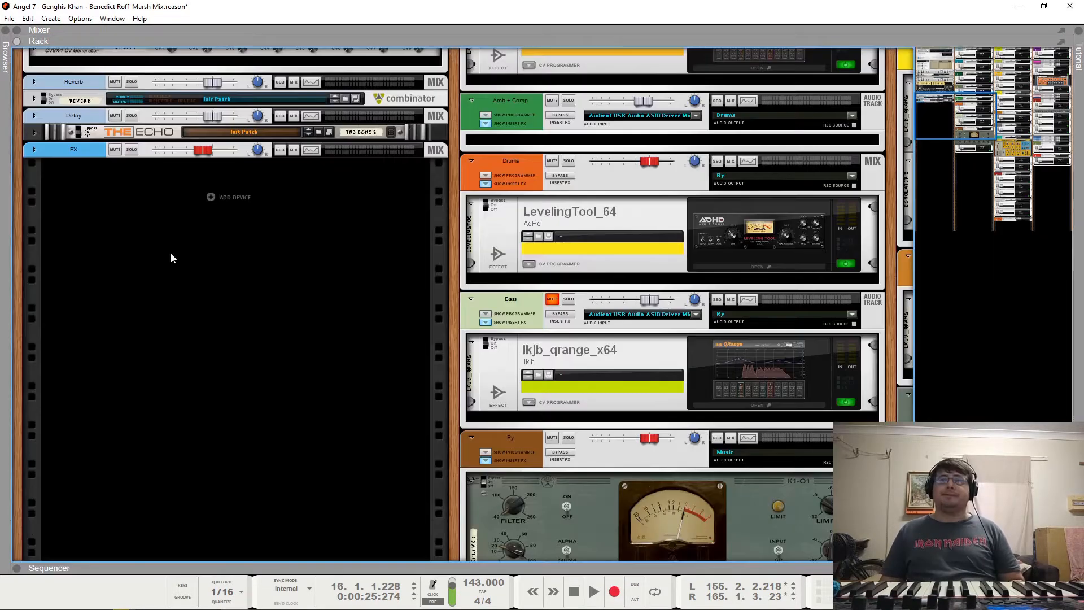
# Step: Unfold the Reverb Combinator, open the Space Reverb 101 interface to examine its settings, and close it
pyautogui.scroll(9, 171, 257)
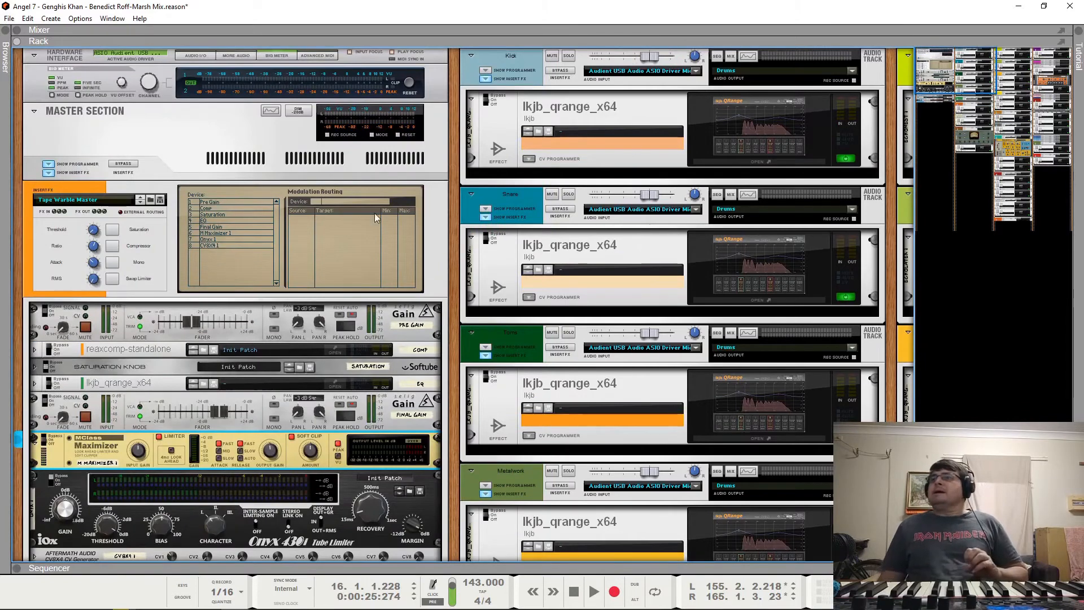
pyautogui.scroll(-8, 137, 323)
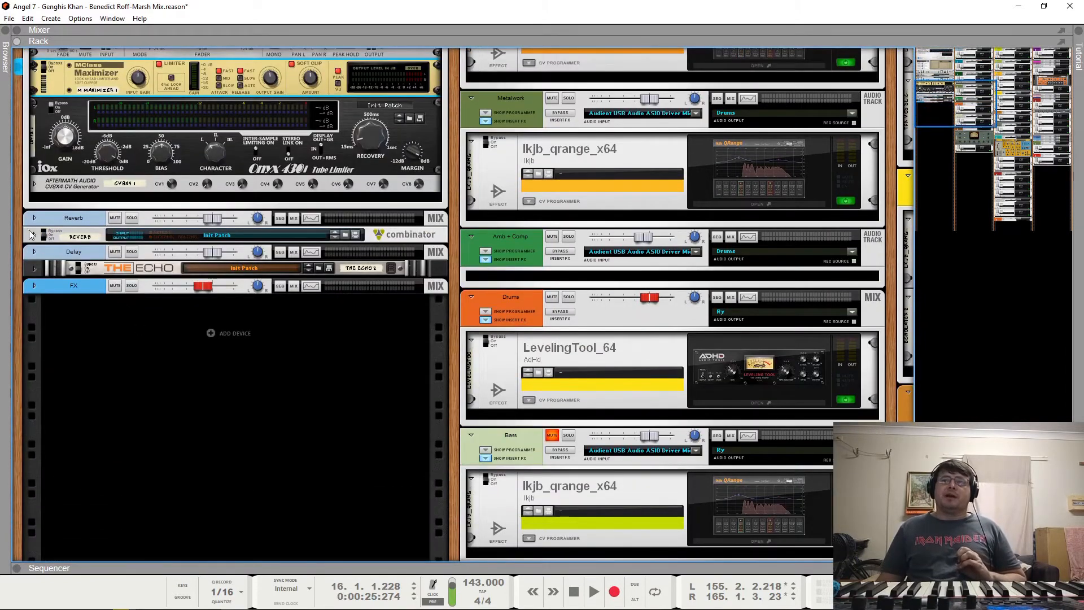
pyautogui.click(35, 236)
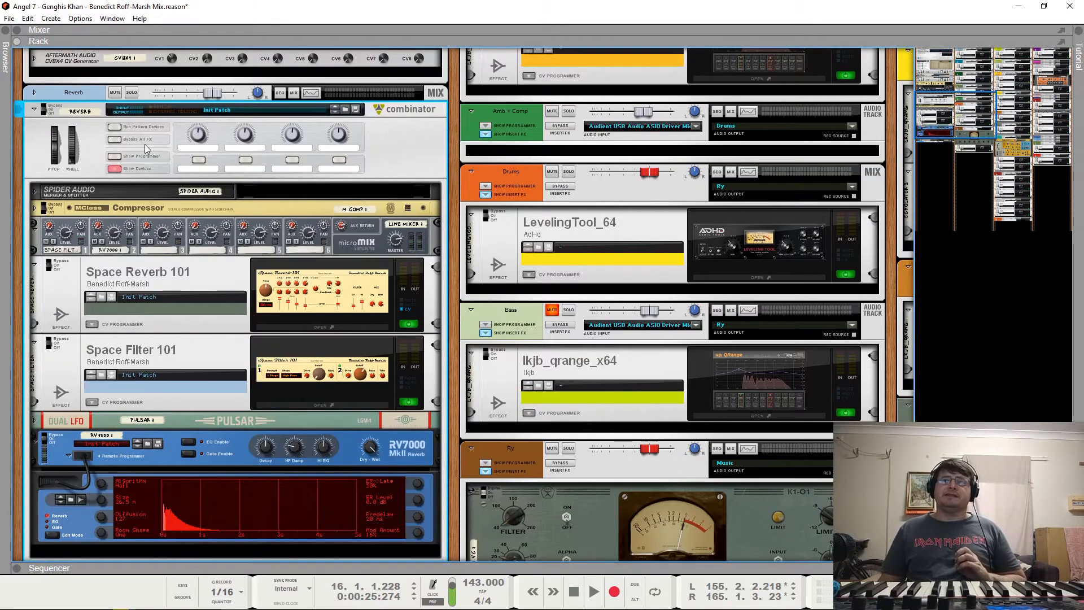
pyautogui.click(303, 306)
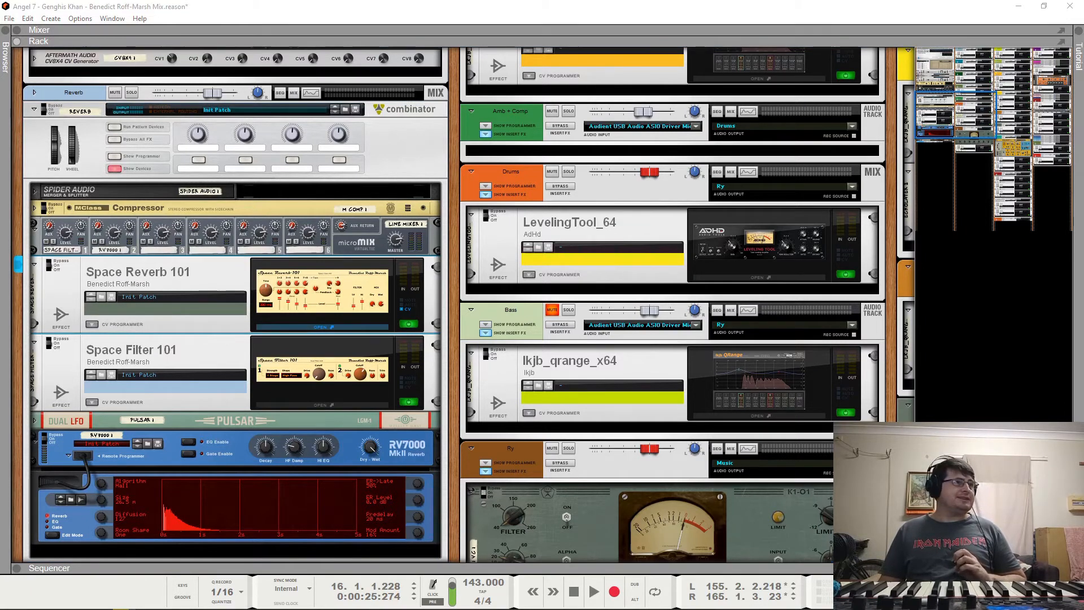
pyautogui.click(321, 327)
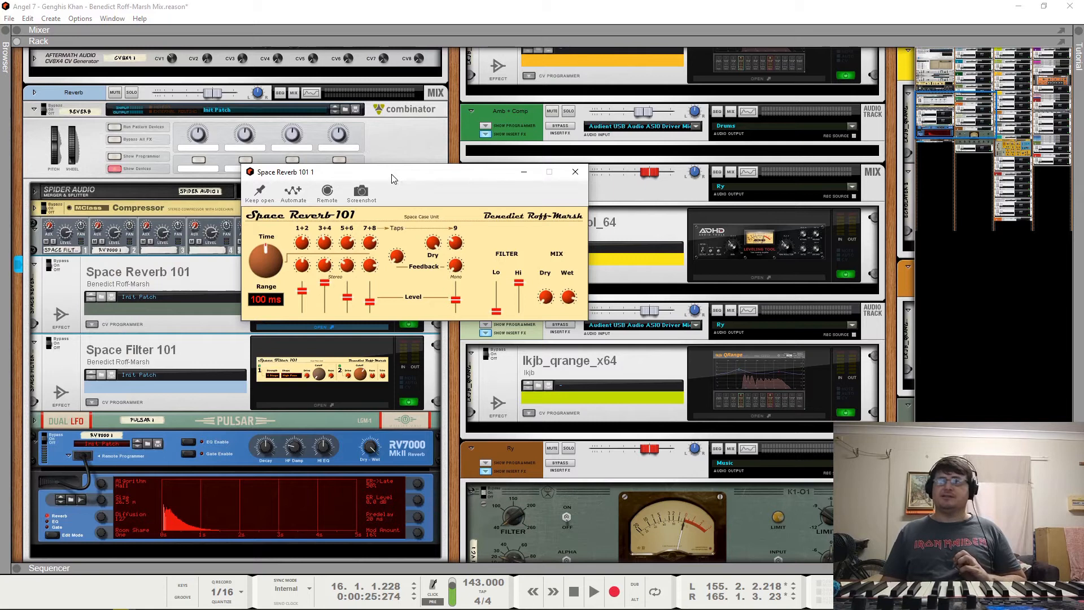
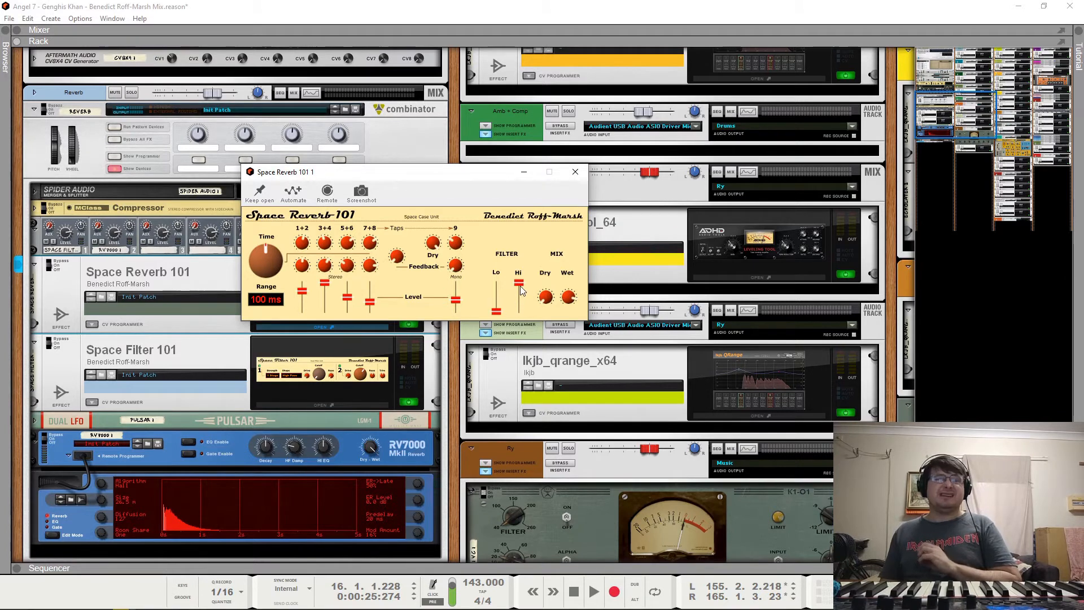
pyautogui.click(574, 177)
# Step: Open the Space Filter 101 interface in the Reverb Combinator, examine its filter settings, and close it
pyautogui.click(301, 362)
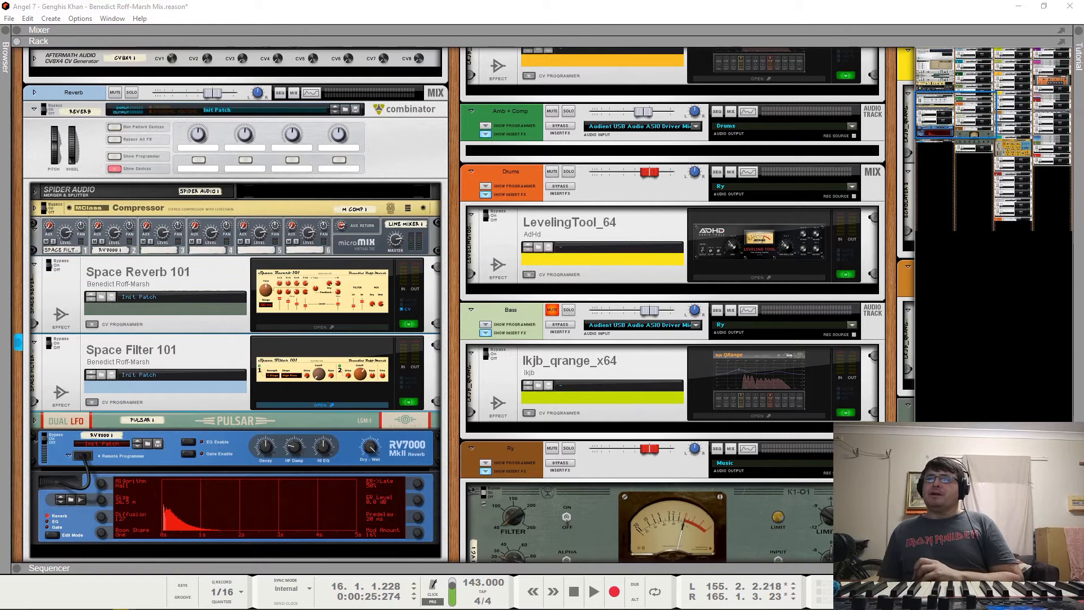
pyautogui.moveTo(255, 385); pyautogui.dragTo(387, 221)
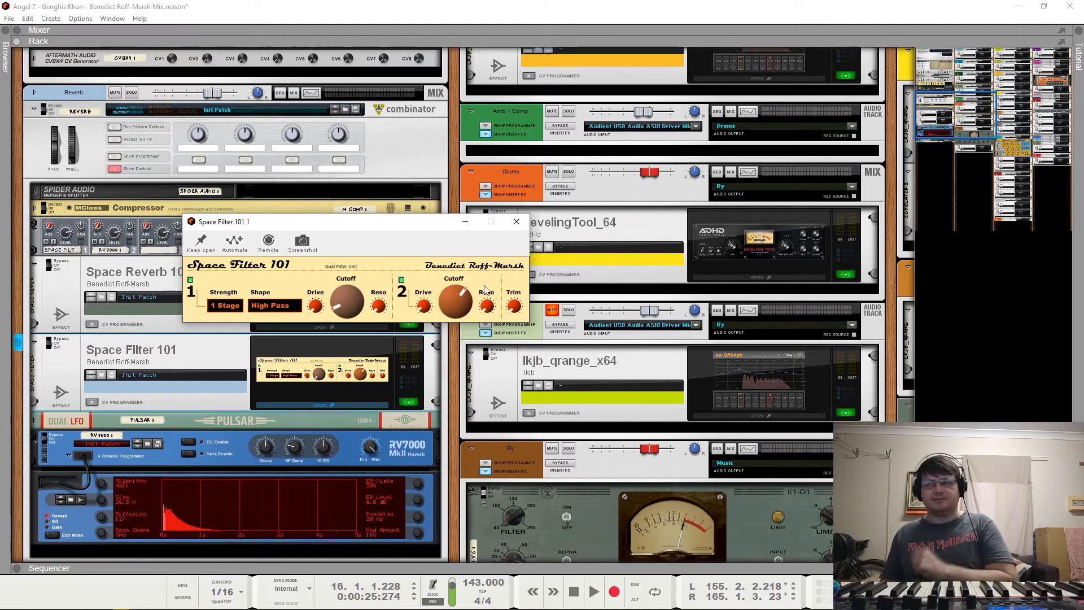
pyautogui.click(516, 222)
# Step: Open the FX channel's Spectrum EQ, inspect the high-frequency band, and close the EQ window
pyautogui.press('F2')
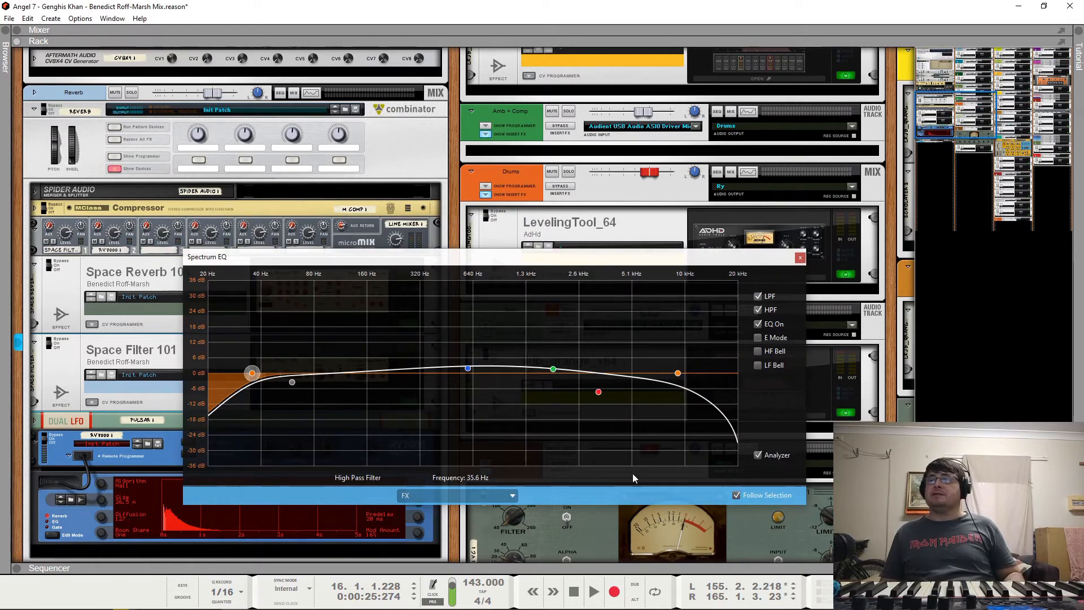
pyautogui.click(599, 391)
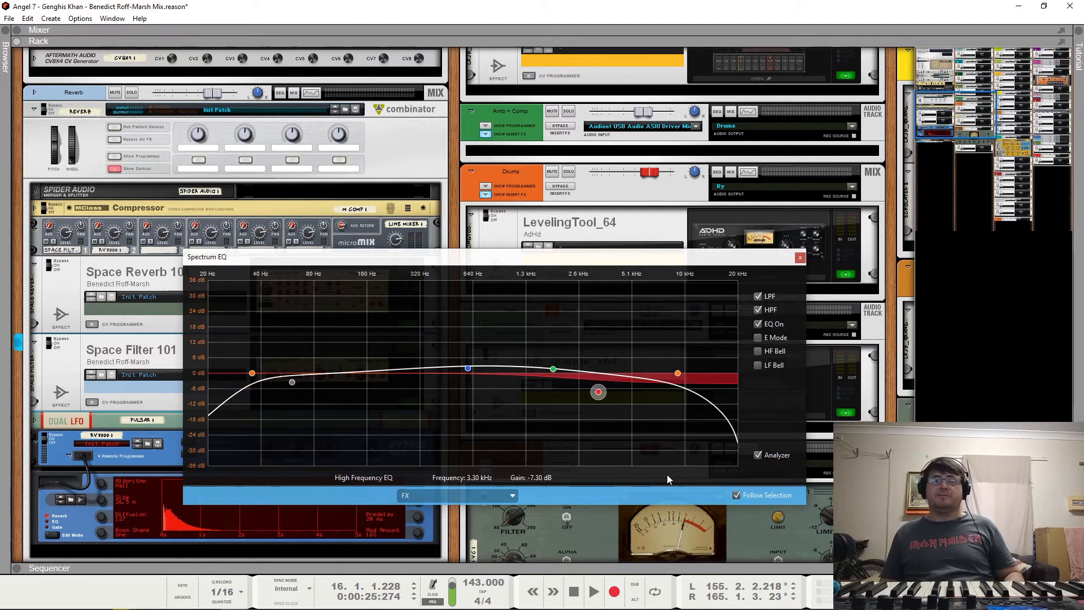
pyautogui.click(800, 259)
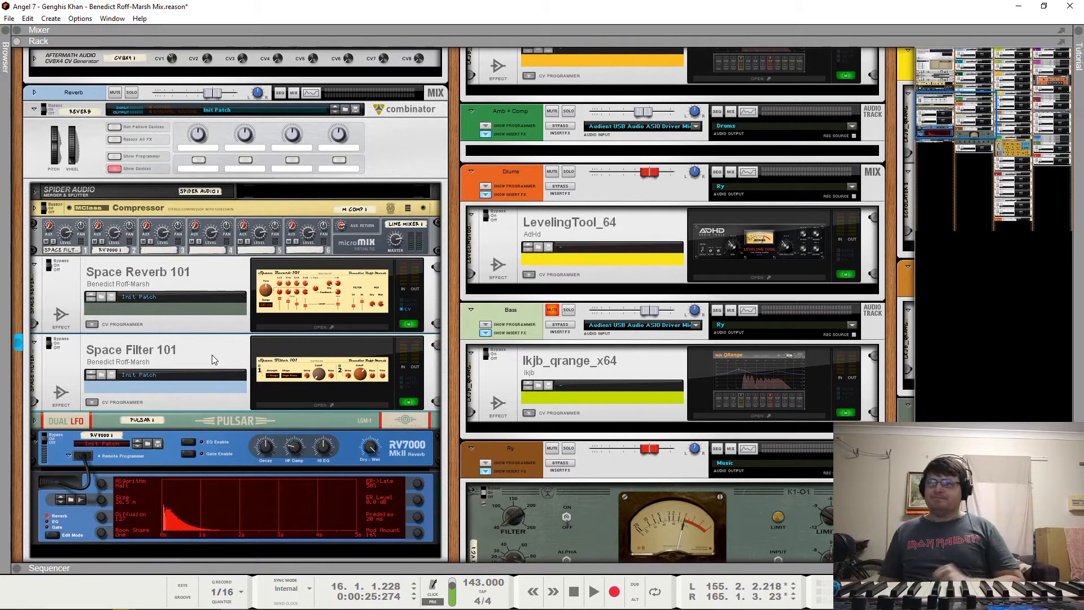
# Step: Unfold the Pulsar dual LFO and the Spider Audio splitter in turn to inspect them, folding each one back
pyautogui.scroll(-2, 194, 360)
pyautogui.click(34, 386)
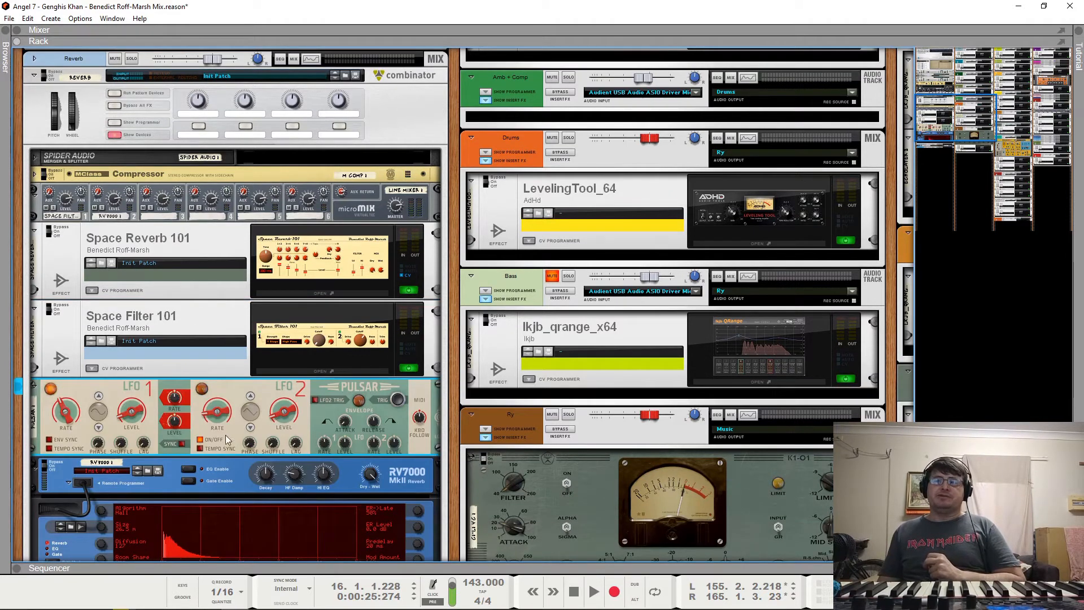
pyautogui.click(34, 387)
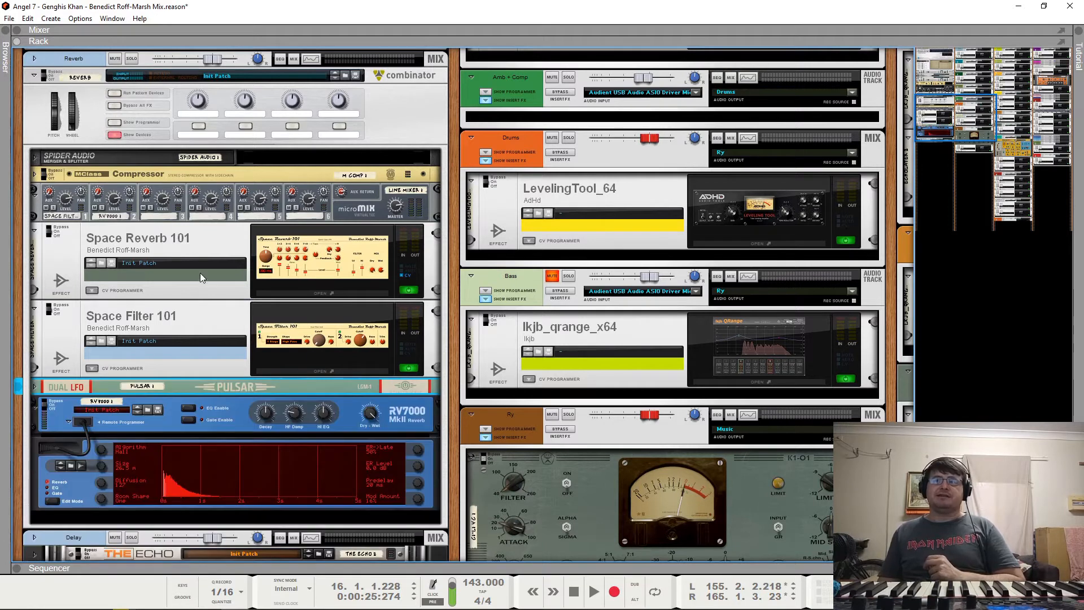
pyautogui.click(35, 158)
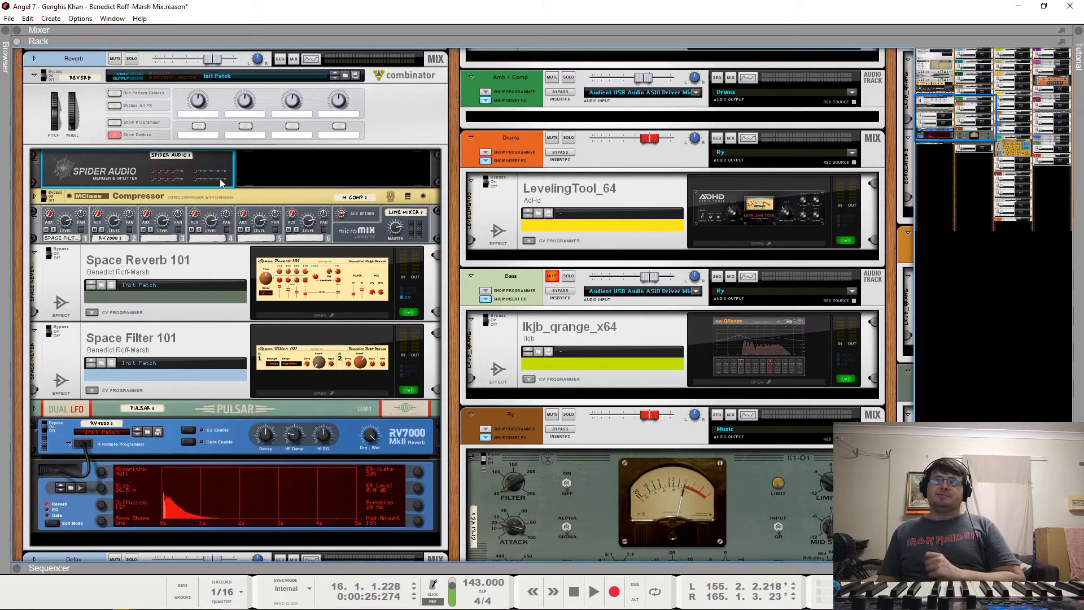
pyautogui.click(35, 161)
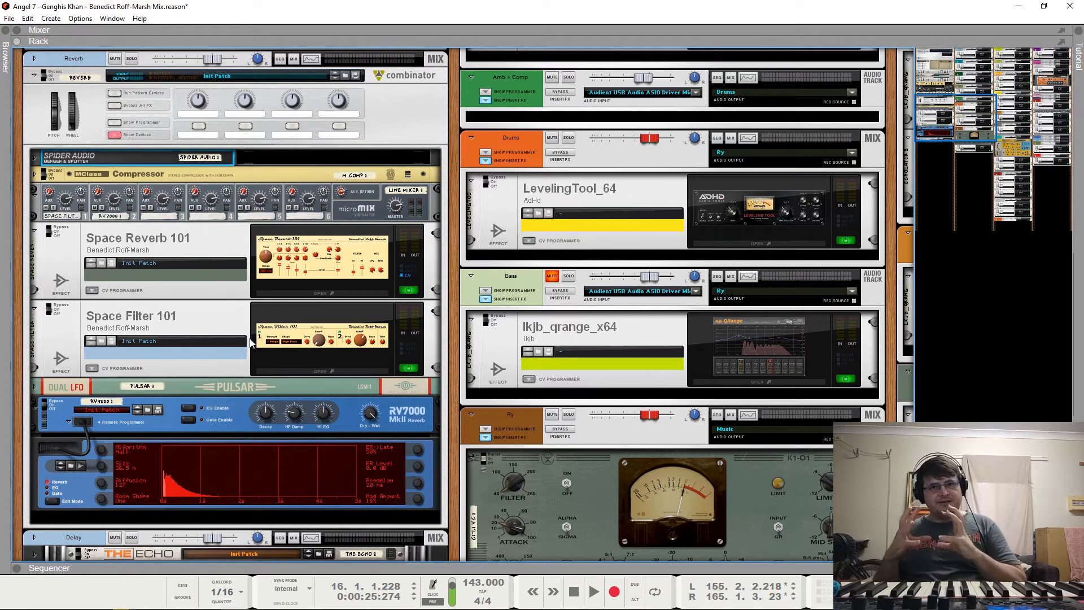
# Step: Reopen the Space Reverb 101 interface for another look, close it, and fold the Reverb Combinator
pyautogui.click(355, 266)
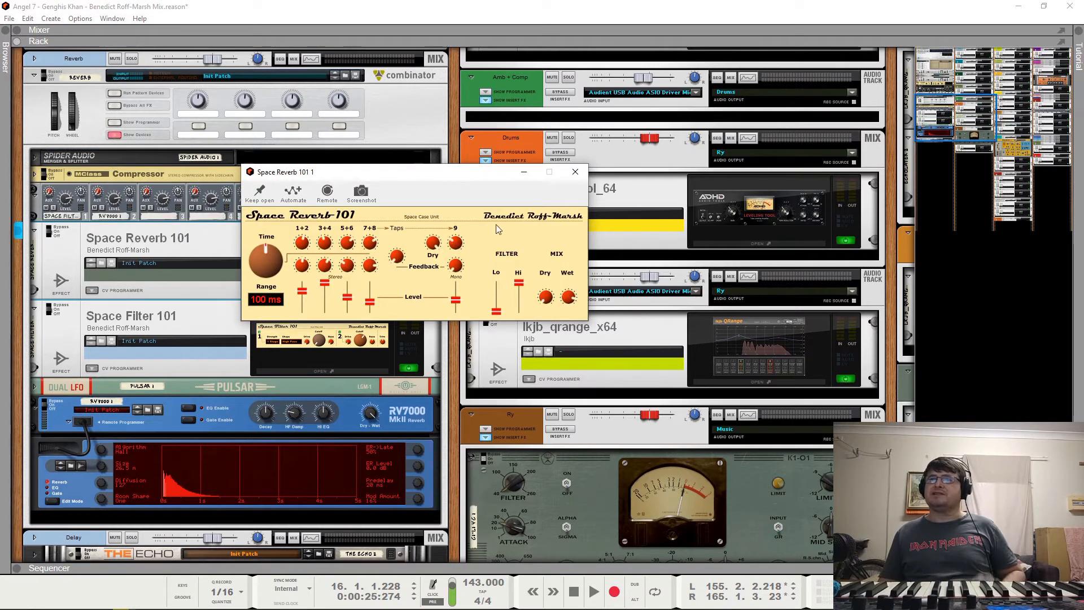
pyautogui.click(575, 173)
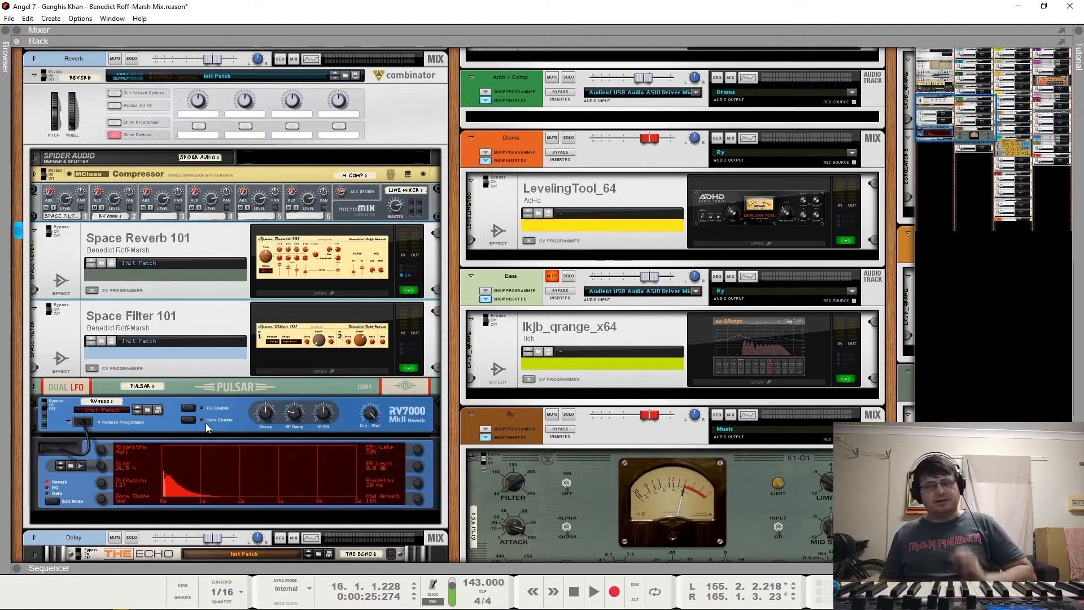
pyautogui.click(34, 77)
# Step: Unfold The Echo and the Delay mix channel to examine the delay settings and output routing, and fold both again
pyautogui.click(35, 114)
pyautogui.click(34, 110)
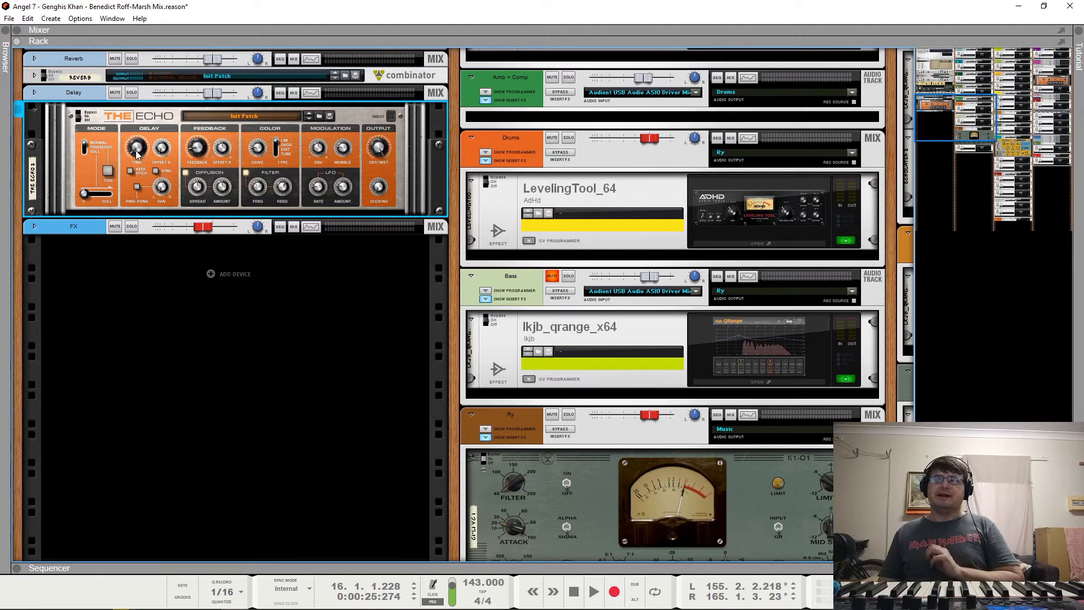
pyautogui.moveTo(136, 150)
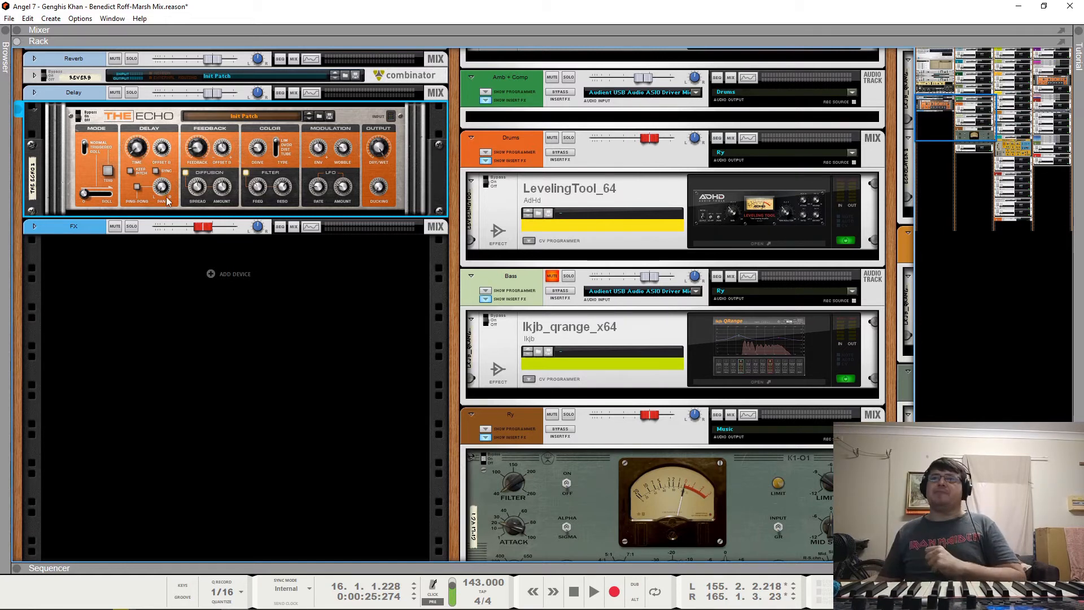
pyautogui.click(36, 95)
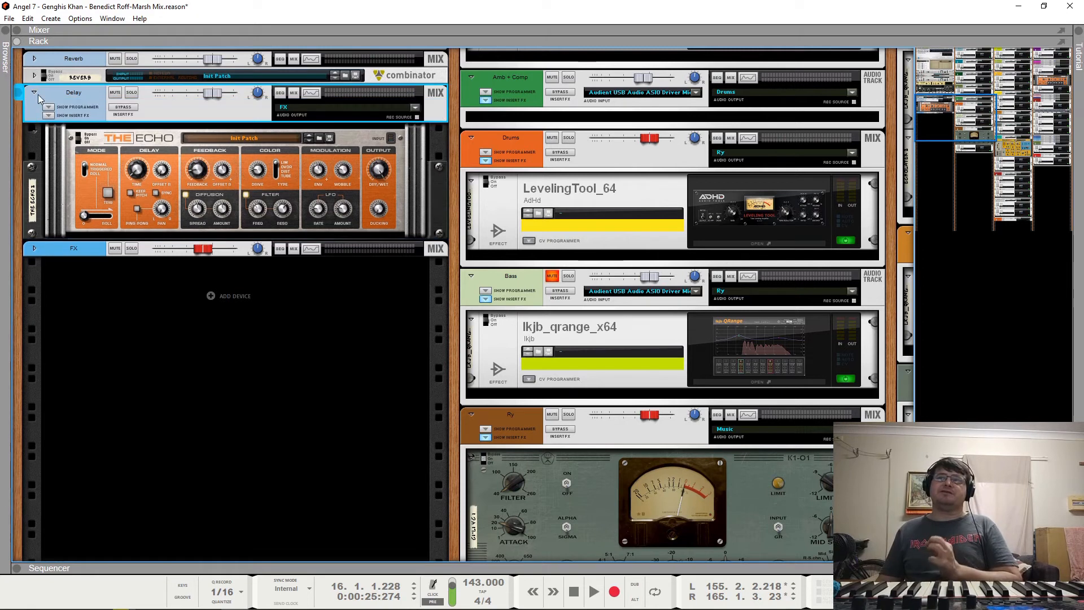
pyautogui.click(36, 108)
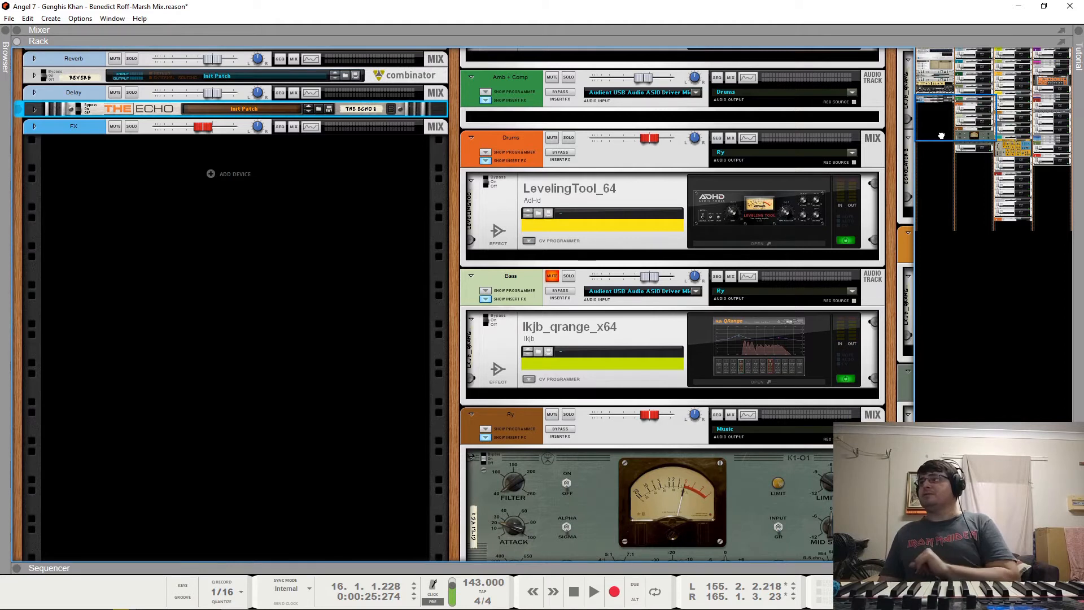
# Step: Return to the start of the rack, play the song with the Kick channel soloed, and stop playback
pyautogui.moveTo(942, 136); pyautogui.dragTo(933, 68)
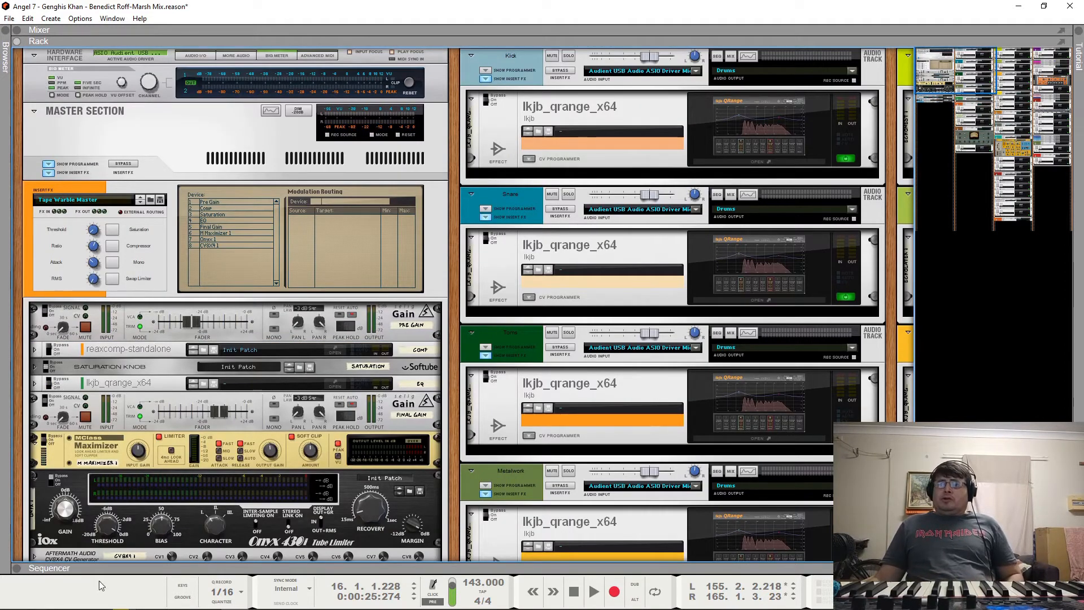
pyautogui.press('space')
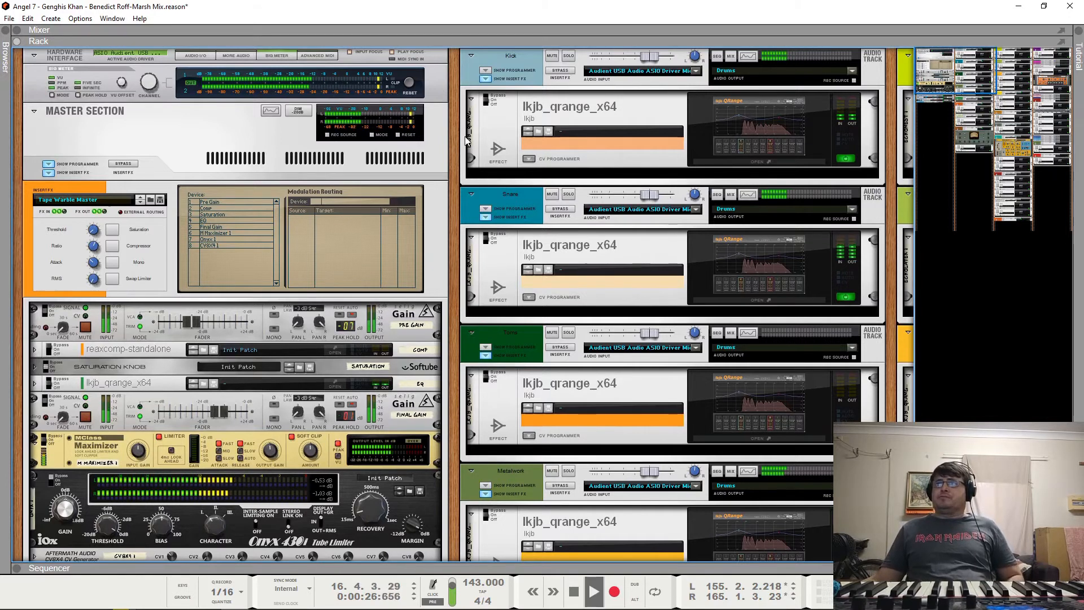
pyautogui.click(569, 56)
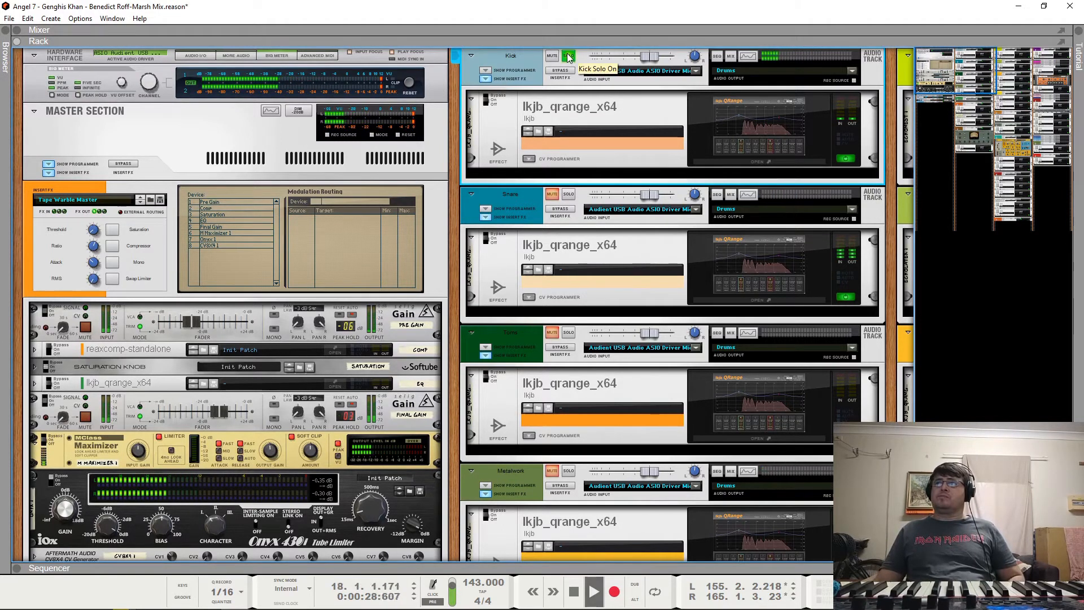
pyautogui.press('space')
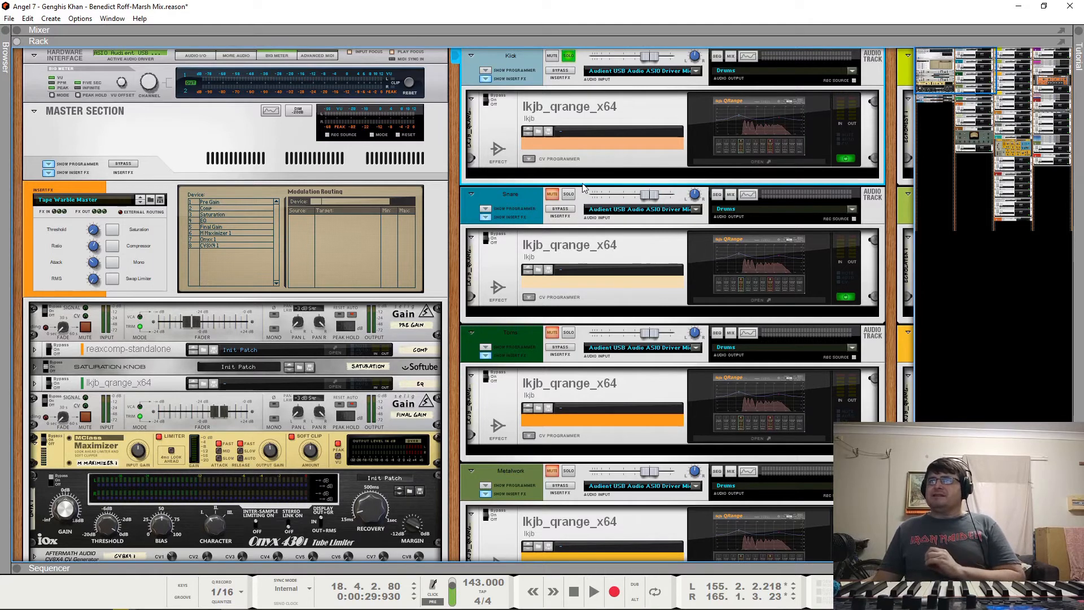
# Step: Solo the Snare together with the Kick, play a short passage, stop playback, and clear the solos
pyautogui.click(569, 194)
pyautogui.press('space')
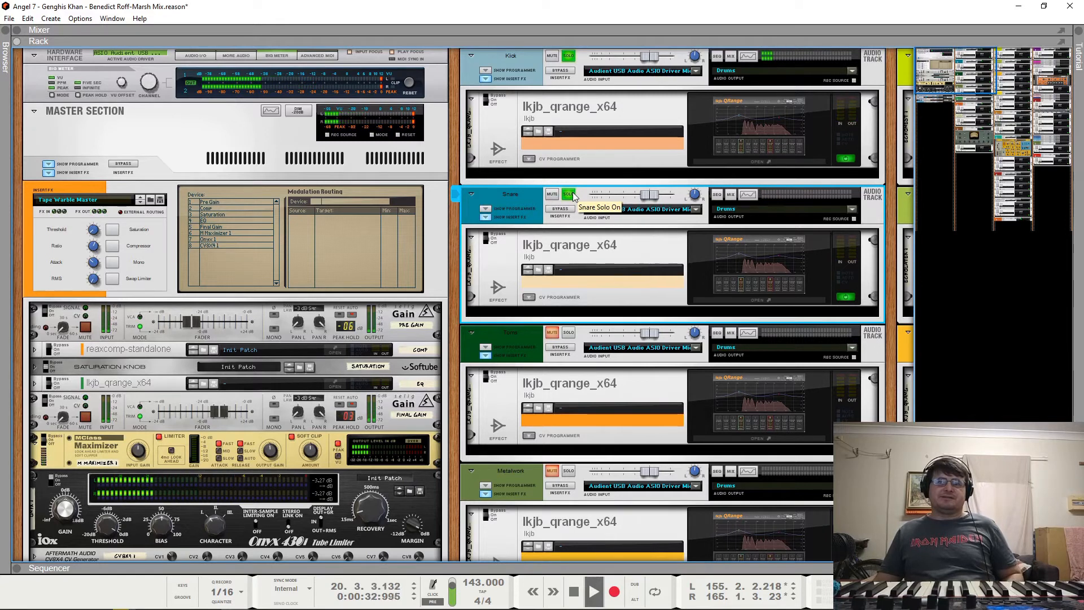
pyautogui.press('space')
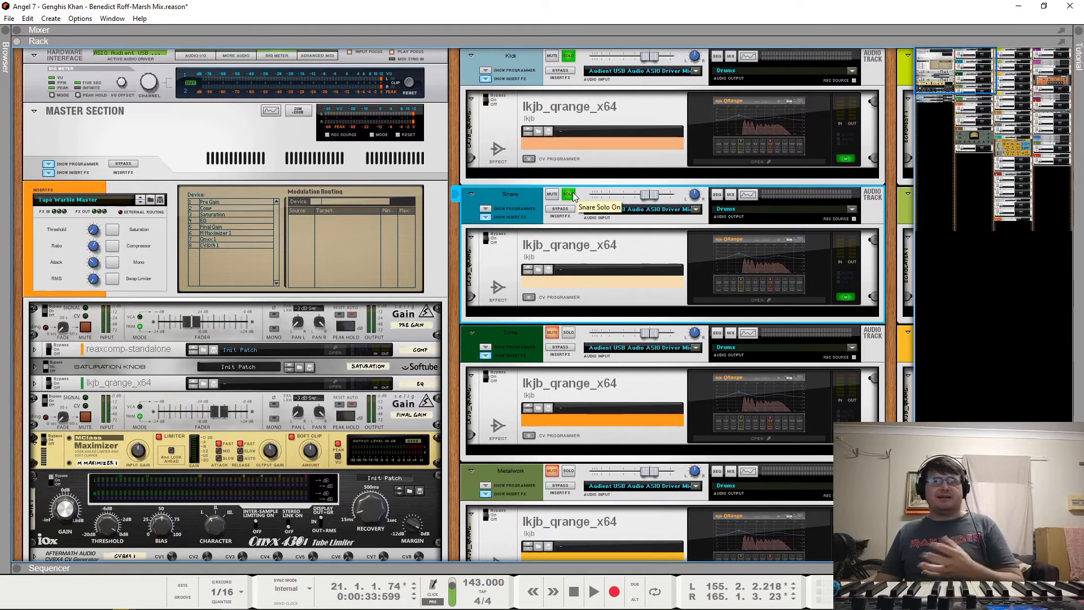
pyautogui.click(572, 196)
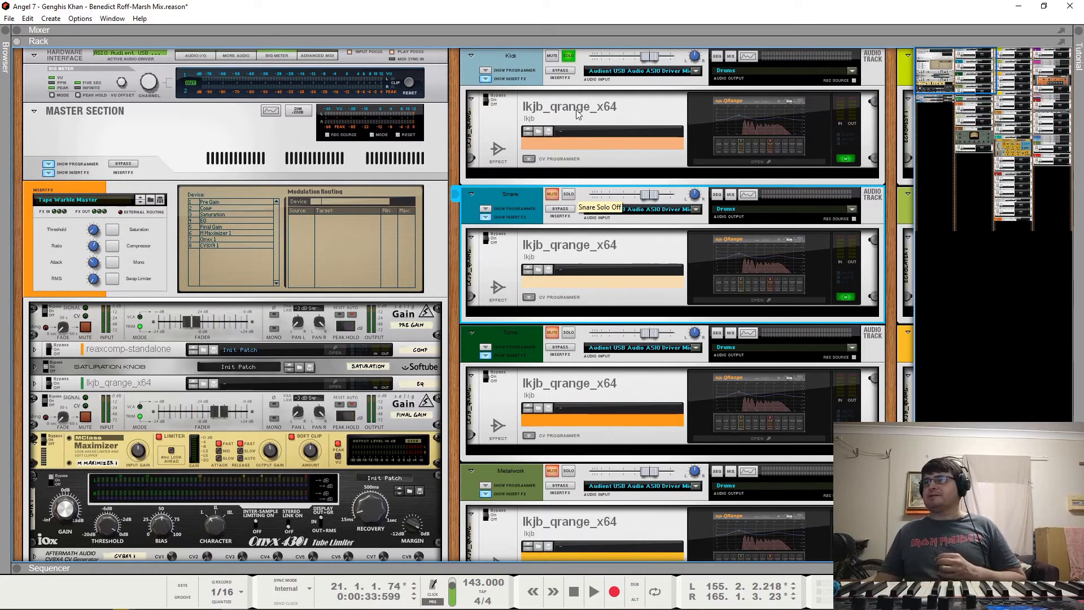
# Step: Toggle the Toms solo on and off, solo the Metalwork channel instead, and start playback
pyautogui.scroll(-1, 562, 275)
pyautogui.scroll(-2, 562, 275)
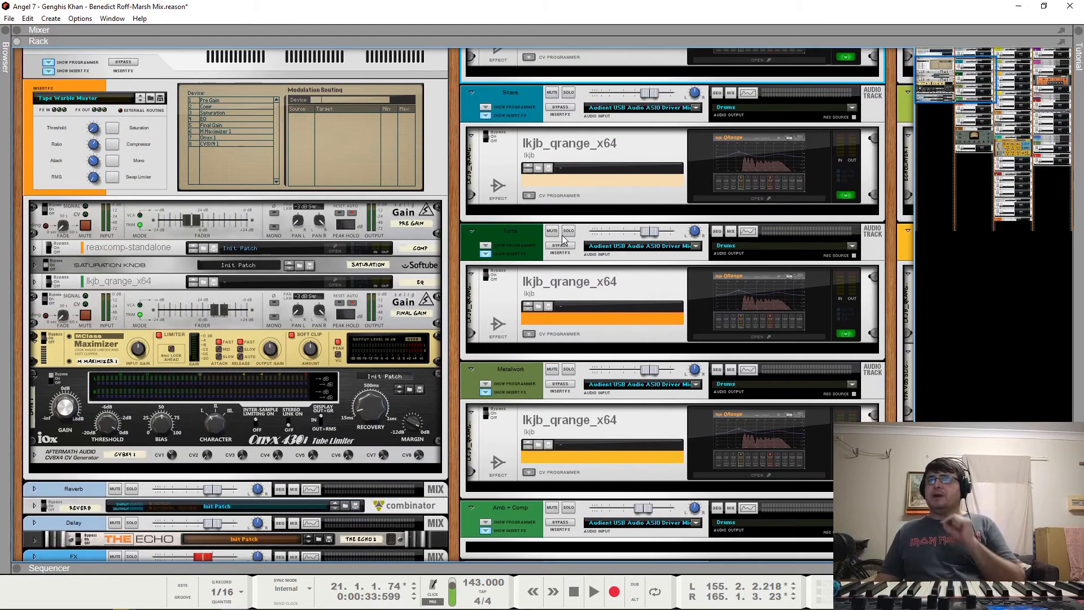
pyautogui.click(568, 232)
pyautogui.click(569, 231)
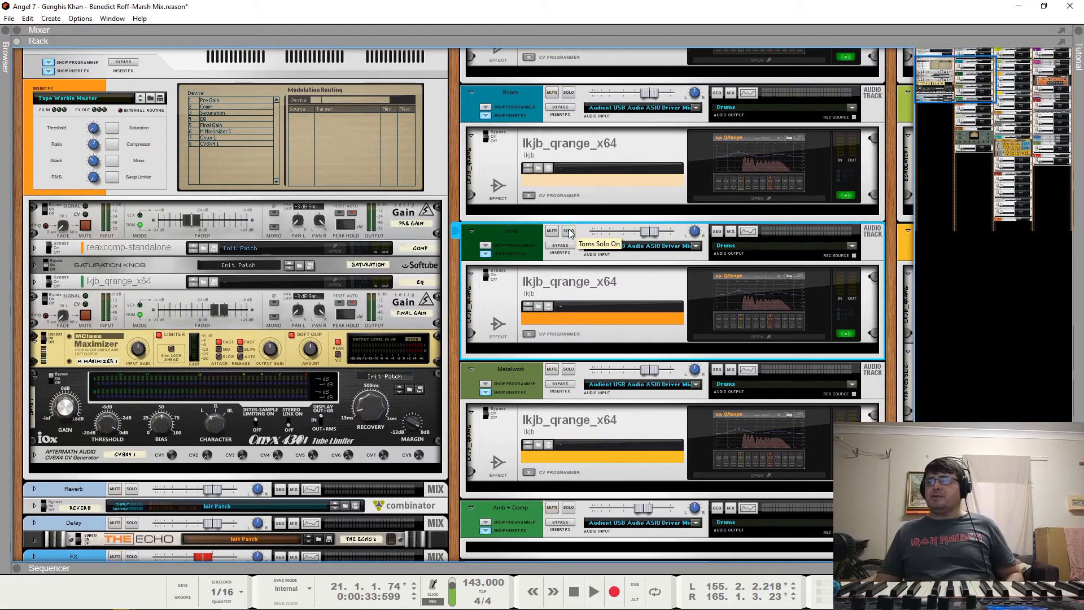
pyautogui.click(569, 372)
pyautogui.press('space')
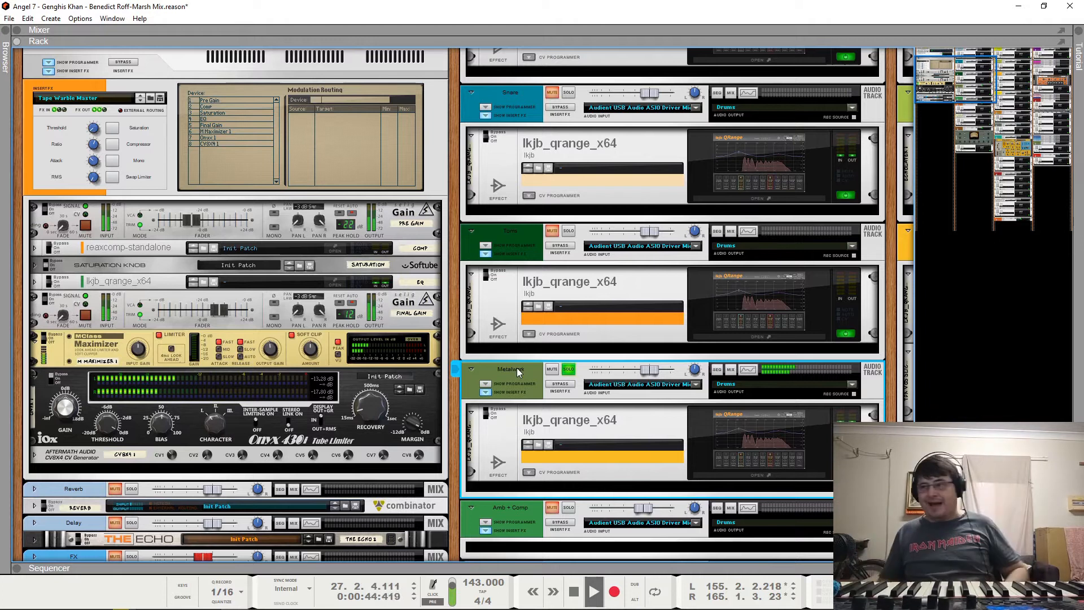
# Step: Replace the Metalwork solo with a solo on the Amb + Comp channel while the song keeps playing
pyautogui.click(569, 369)
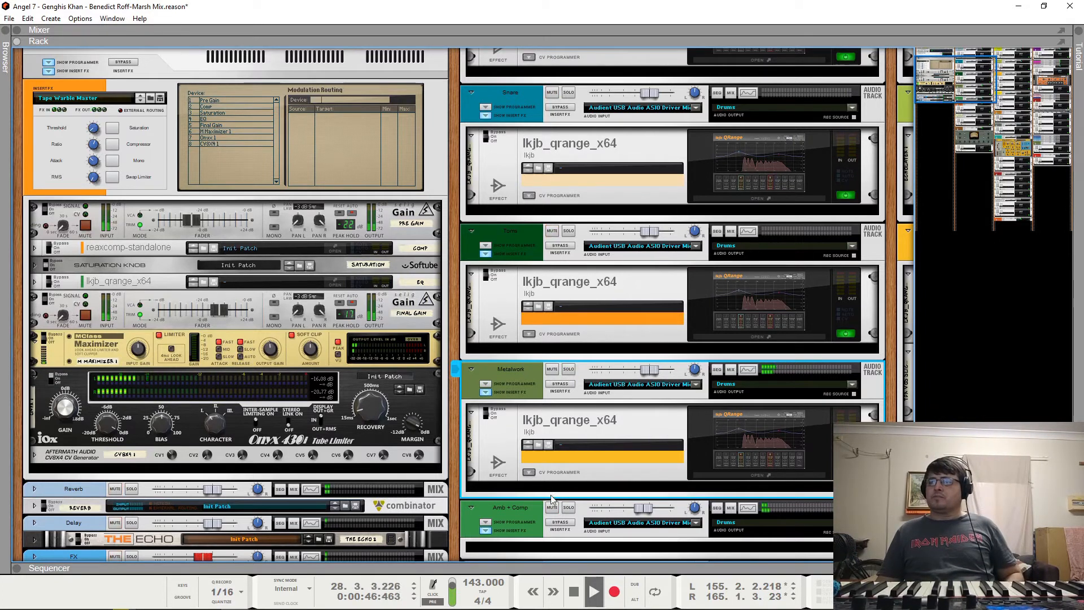
pyautogui.click(569, 509)
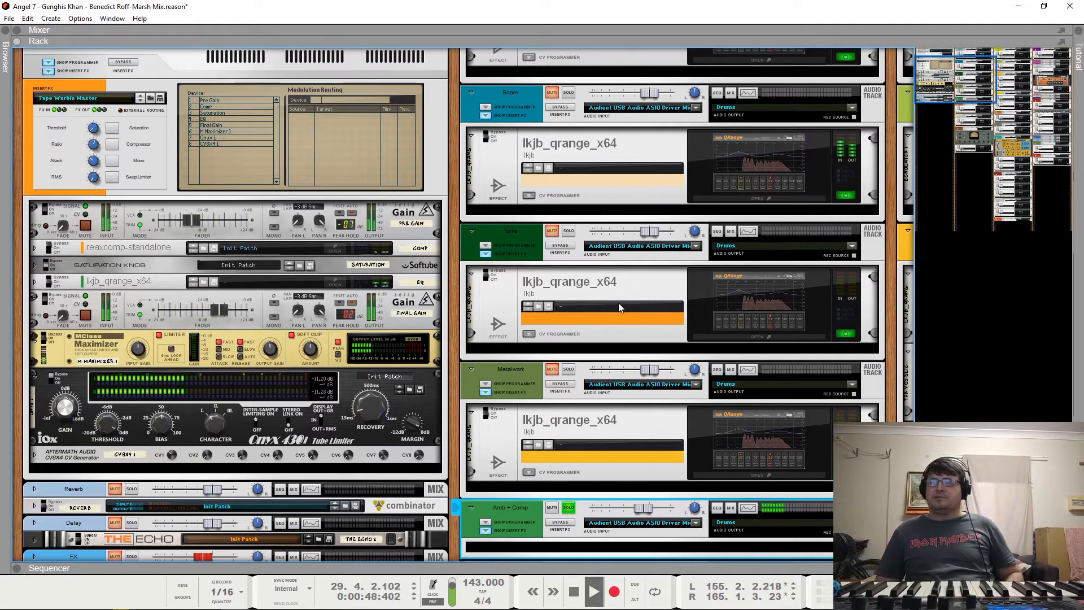
pyautogui.scroll(-3, 618, 303)
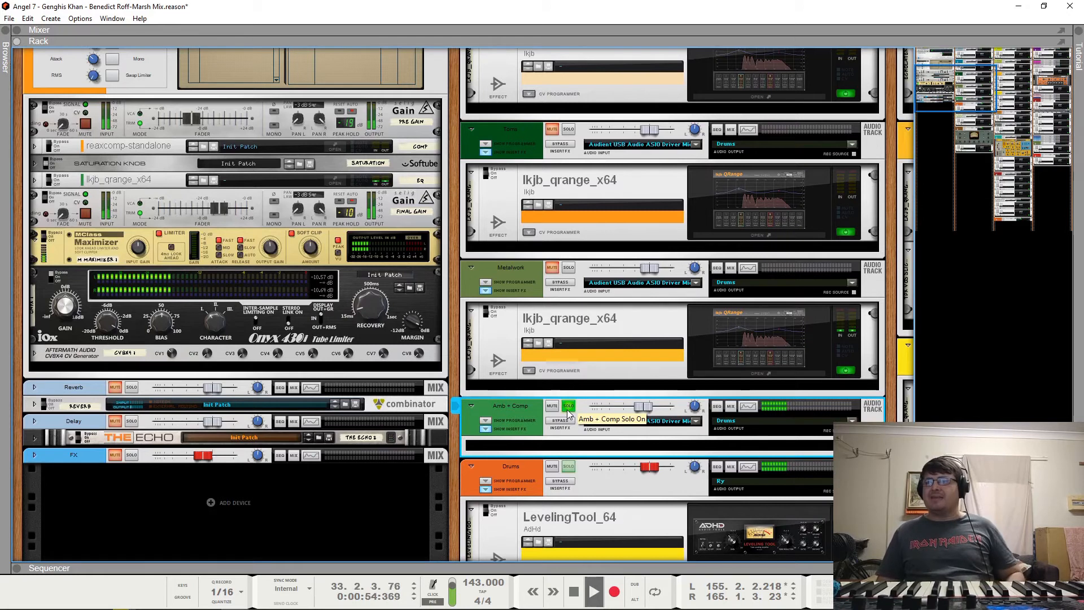
# Step: Add the Metalwork, Toms, Snare and Kick channels to the running solo
pyautogui.click(569, 268)
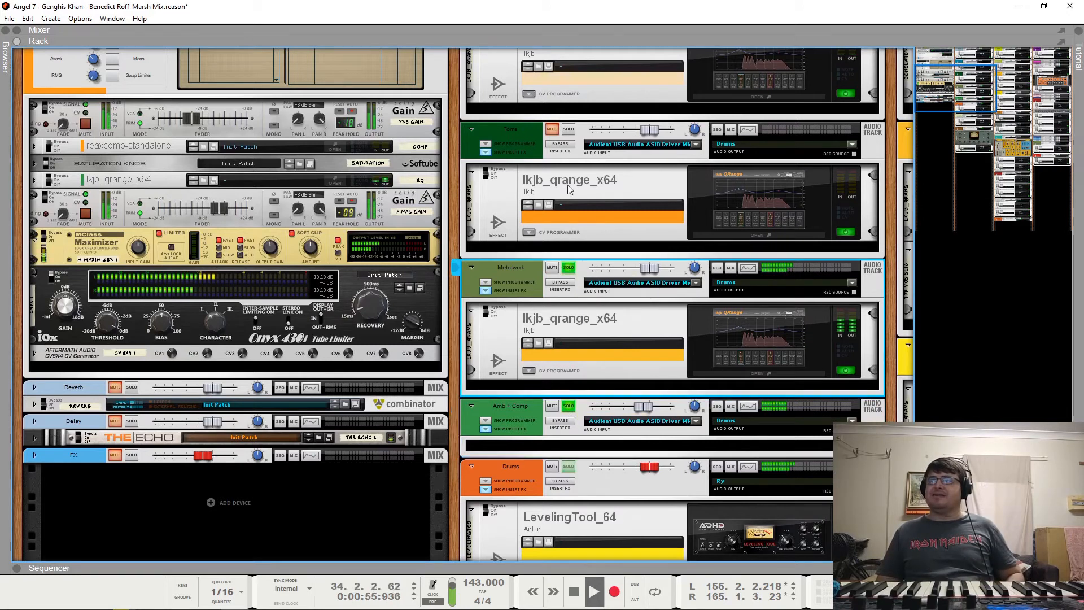
pyautogui.click(568, 130)
pyautogui.scroll(2, 570, 152)
pyautogui.scroll(1, 568, 153)
pyautogui.click(568, 127)
pyautogui.scroll(2, 568, 139)
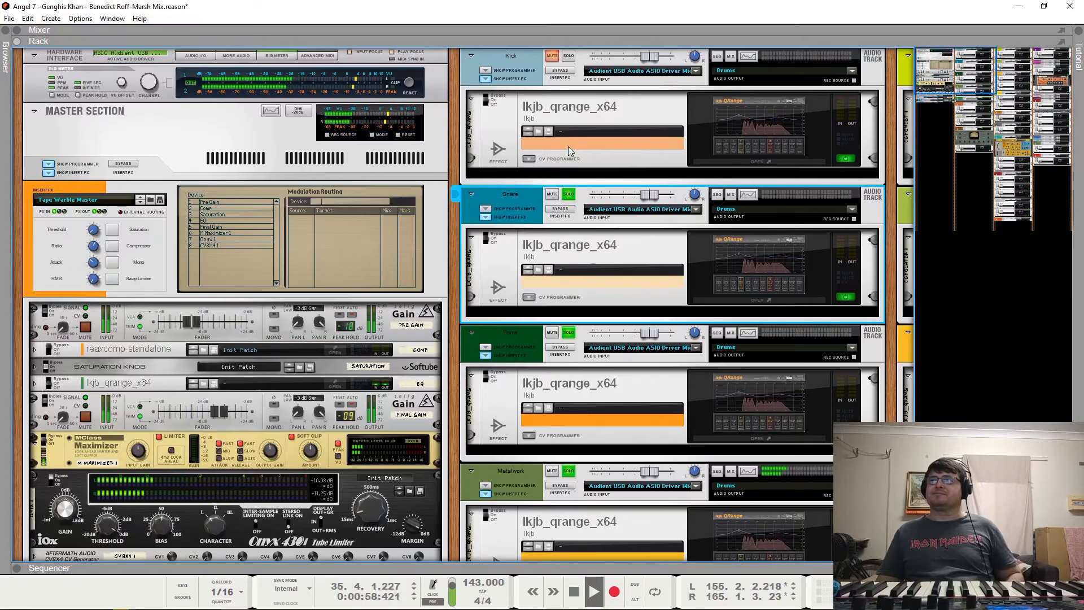
pyautogui.click(568, 55)
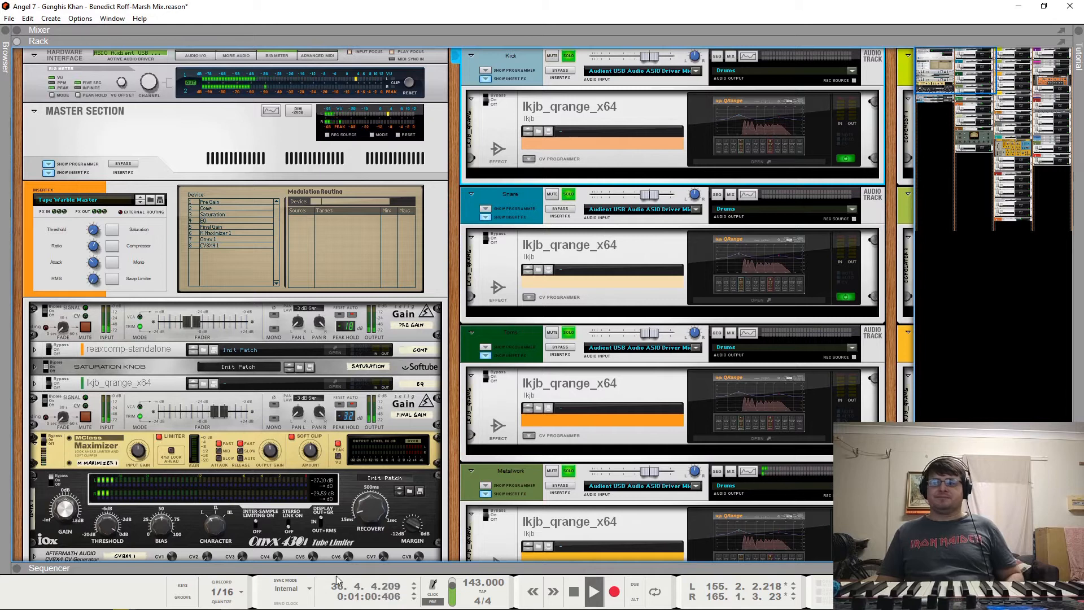
# Step: Expand the sequencer area below the rack and stop playback
pyautogui.moveTo(55, 568); pyautogui.dragTo(74, 466)
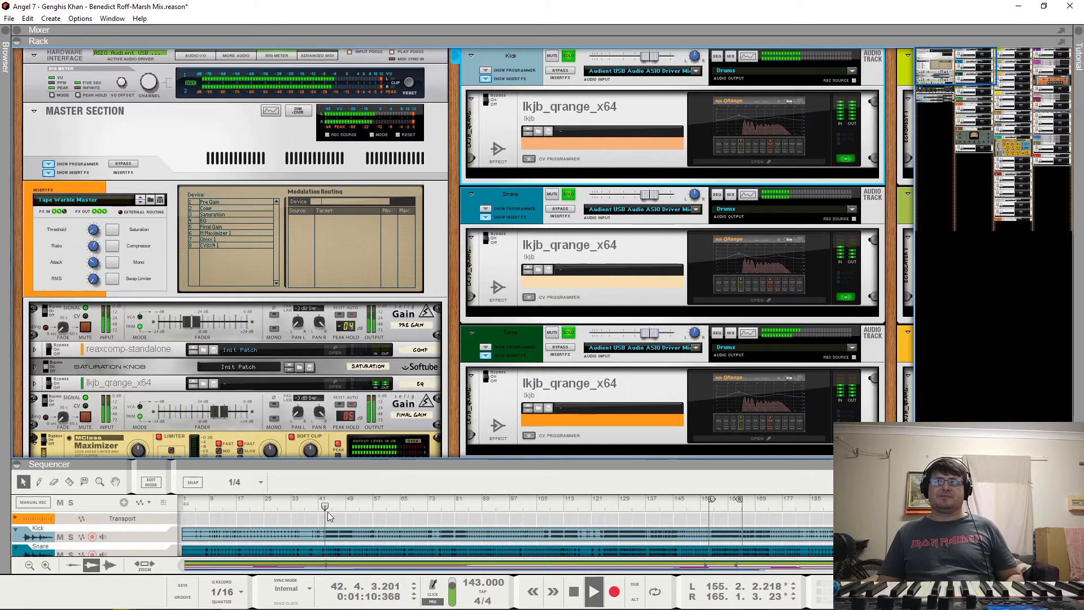
pyautogui.press('space')
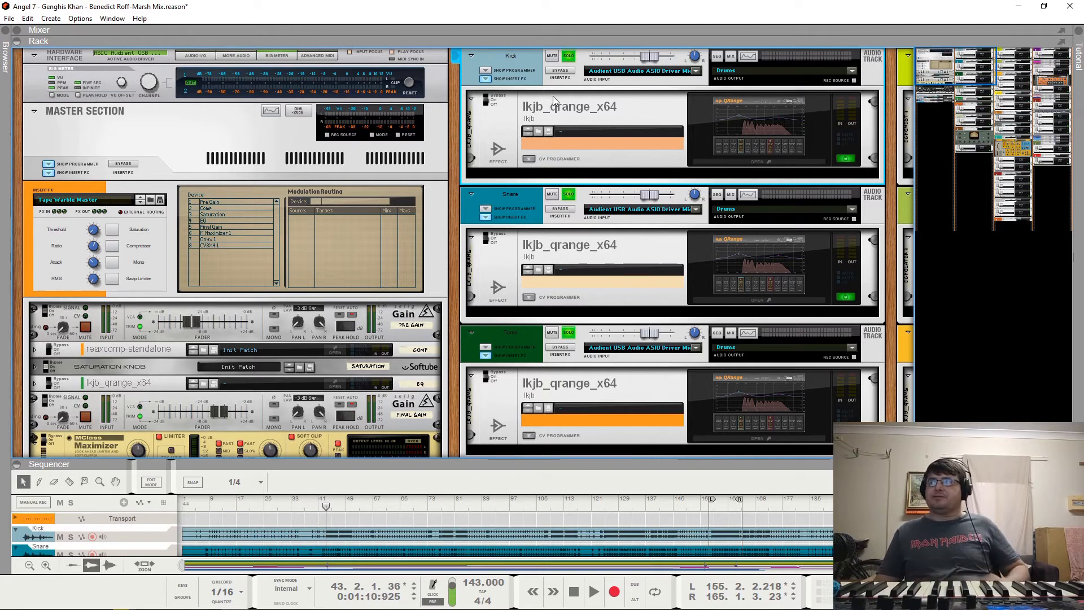
# Step: Clear the solos on the Kick, Snare, Toms, Metalwork and Amb + Comp channels
pyautogui.click(569, 56)
pyautogui.click(552, 55)
pyautogui.click(568, 195)
pyautogui.click(569, 332)
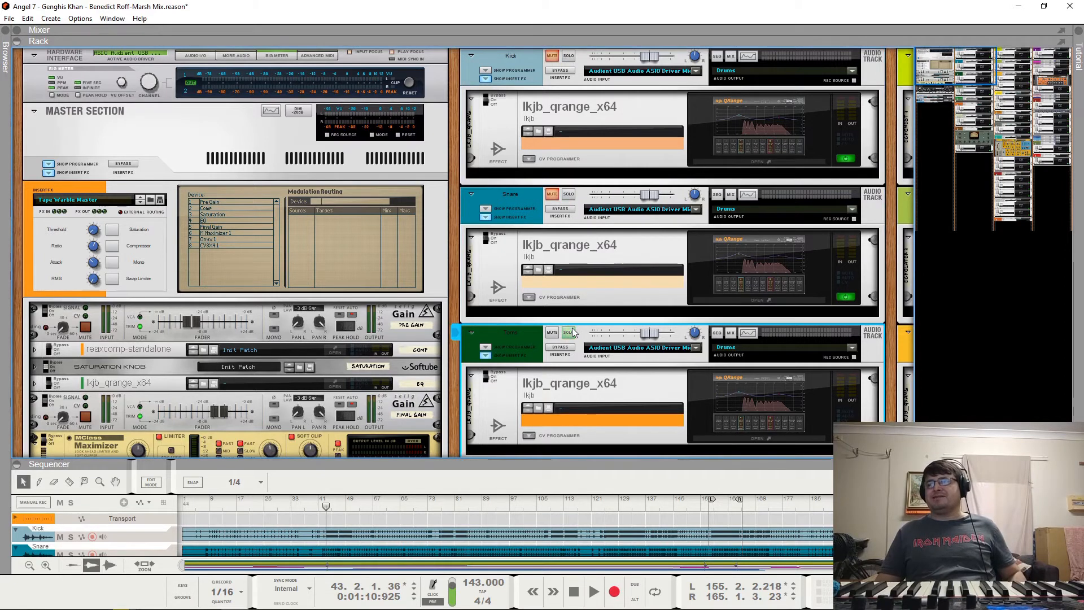
pyautogui.scroll(-3, 572, 328)
pyautogui.click(569, 368)
pyautogui.scroll(-5, 569, 361)
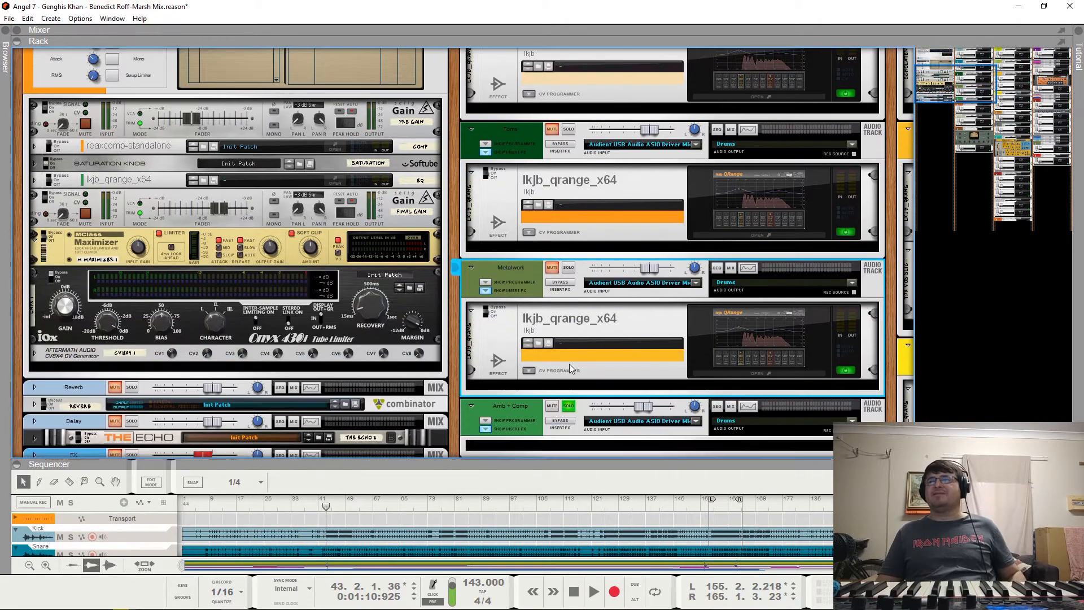
pyautogui.click(570, 339)
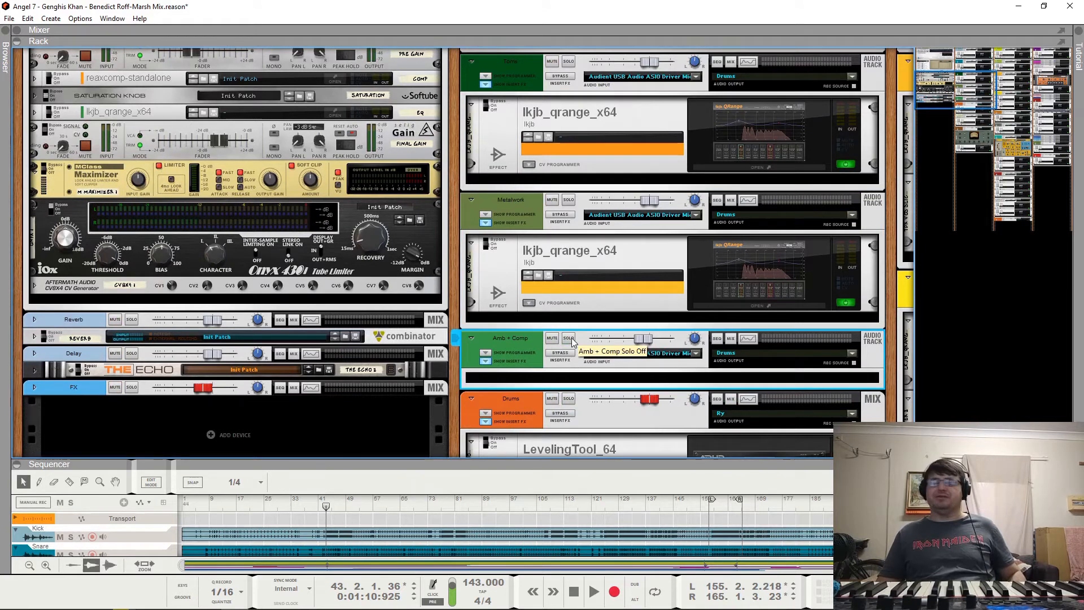
# Step: Collapse the sequencer area and expand the mixer above the rack to show its channel faders
pyautogui.scroll(-3, 571, 338)
pyautogui.scroll(-2, 571, 338)
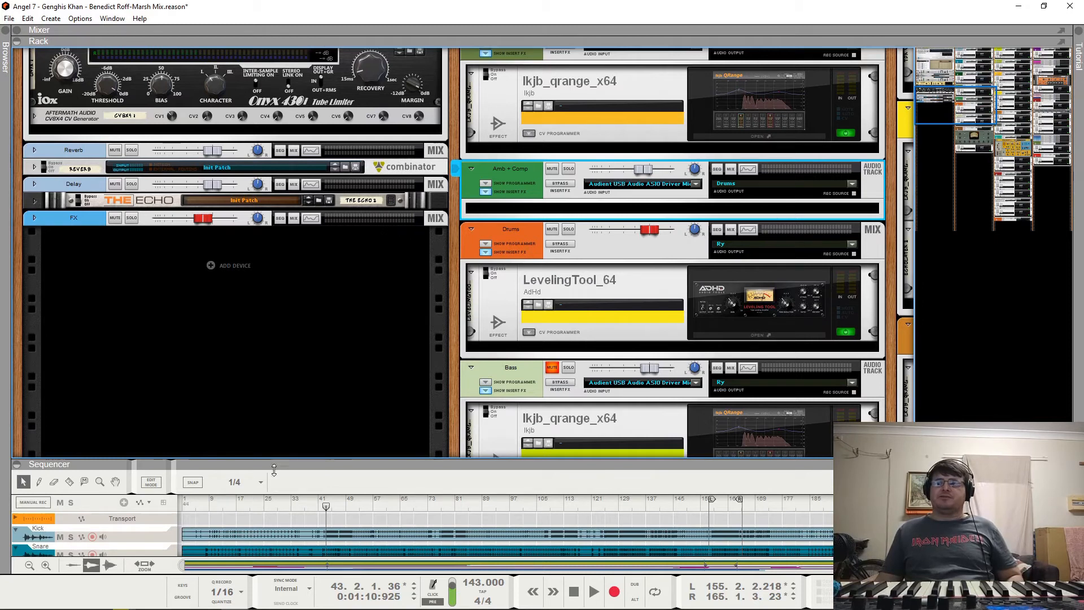
pyautogui.moveTo(274, 465); pyautogui.dragTo(271, 593)
pyautogui.moveTo(164, 41); pyautogui.dragTo(180, 257)
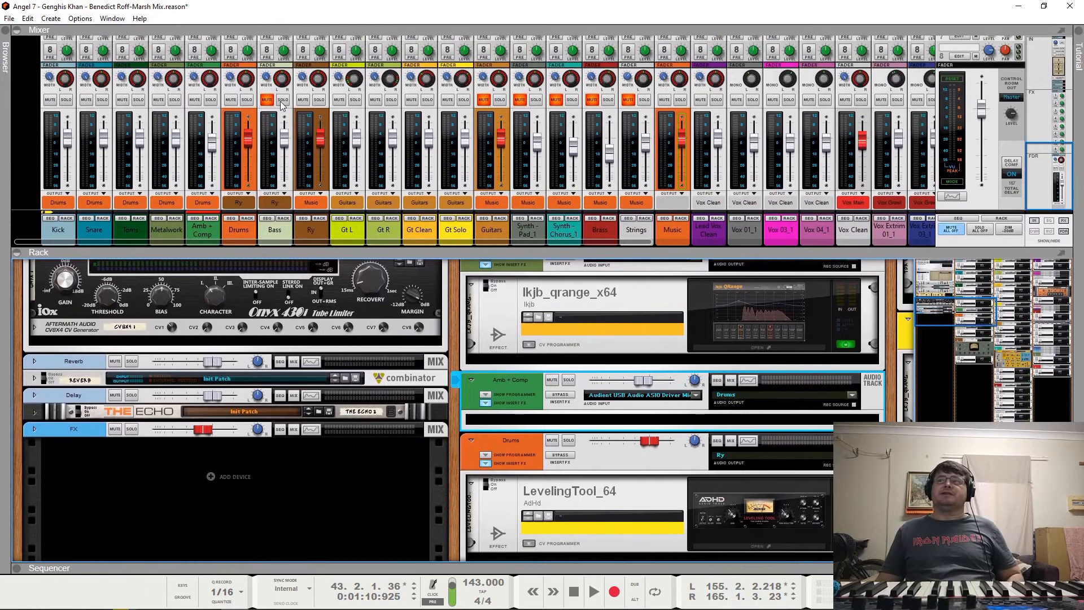
# Step: Play the mix, mute and unmute the FX bus to compare, and stop playback
pyautogui.press('space')
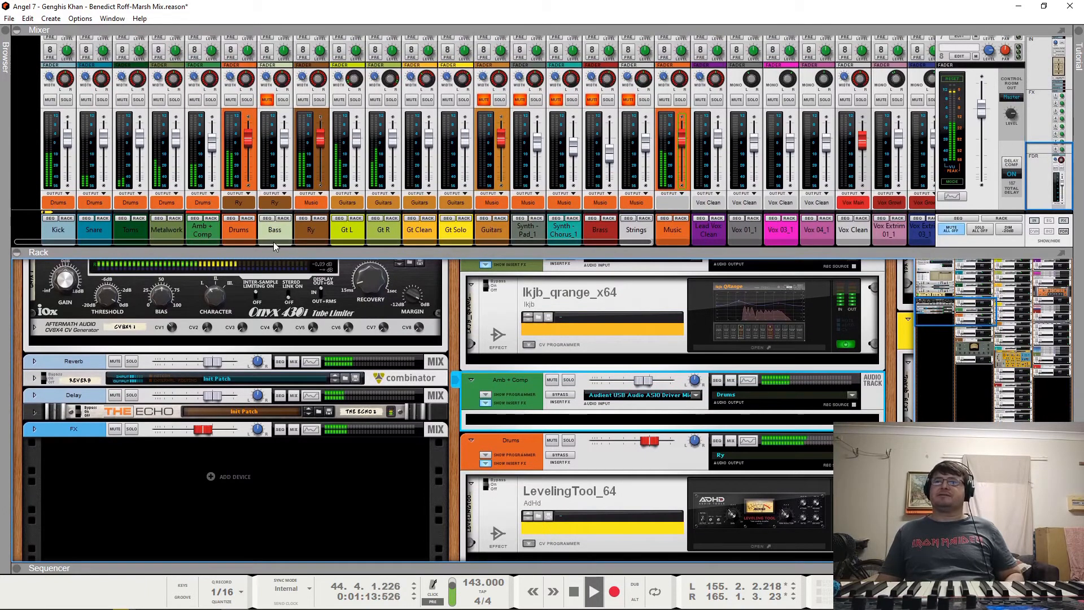
pyautogui.moveTo(273, 242); pyautogui.dragTo(551, 242)
pyautogui.click(908, 100)
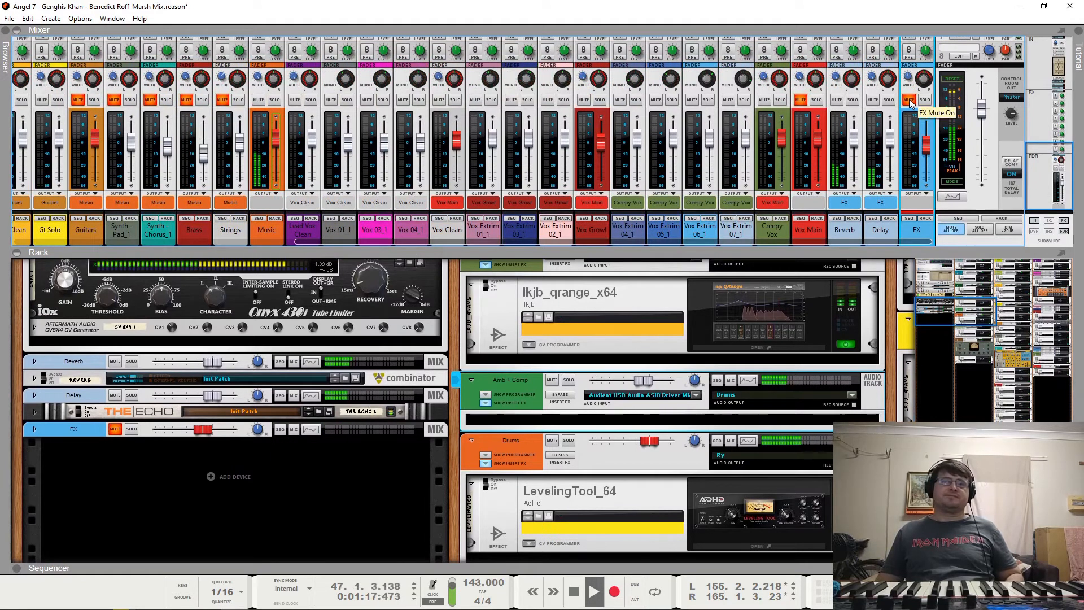
pyautogui.click(908, 100)
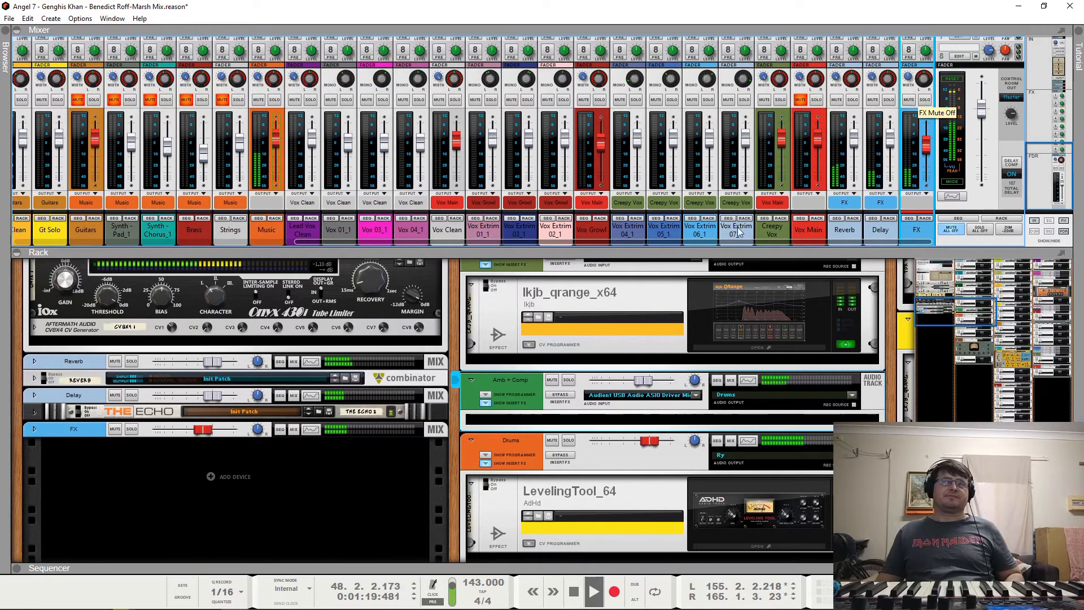
pyautogui.press('space')
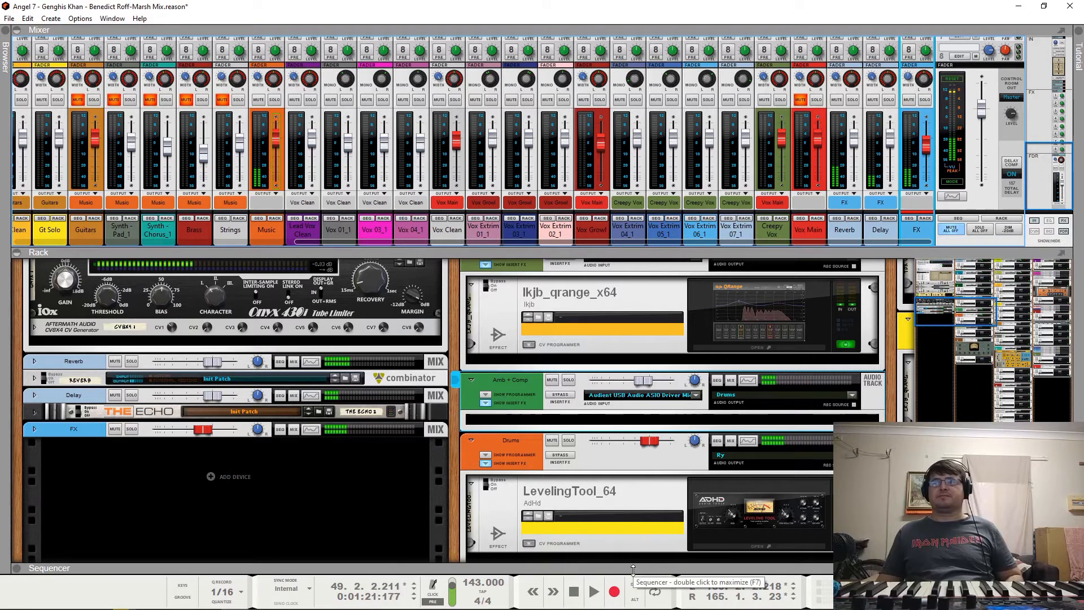
# Step: Open the Kick channel's QRange EQ and place its window over the middle of the mixer
pyautogui.moveTo(541, 244); pyautogui.dragTo(261, 247)
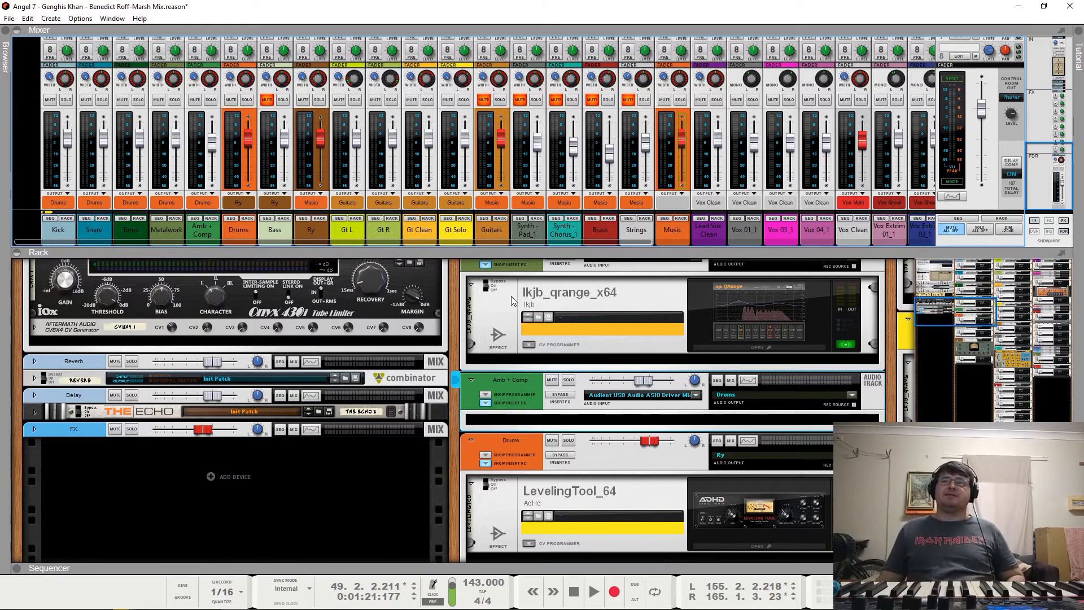
pyautogui.scroll(10, 510, 296)
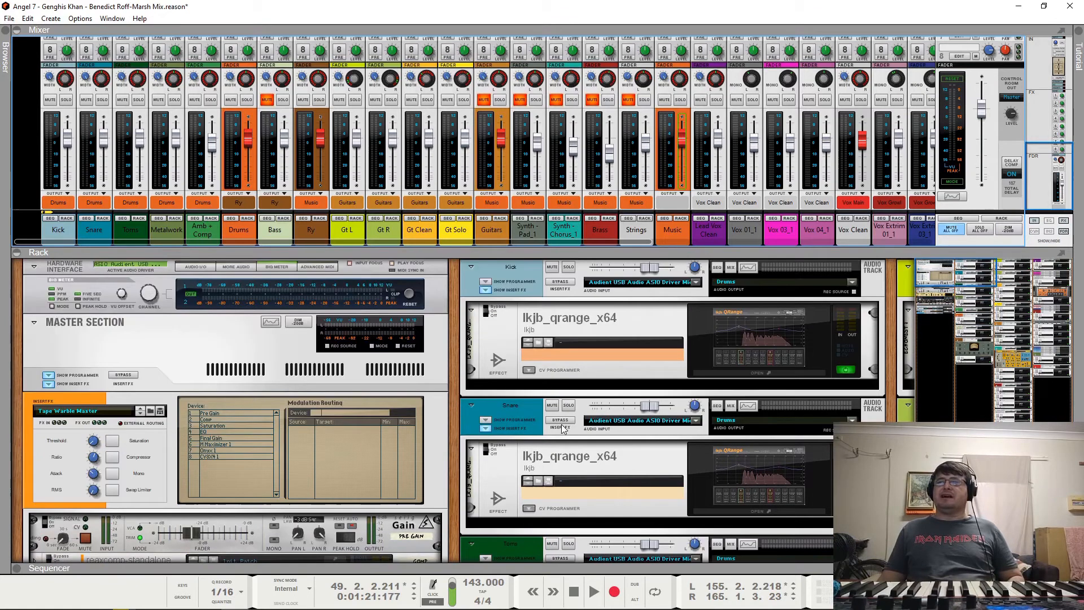
pyautogui.click(607, 314)
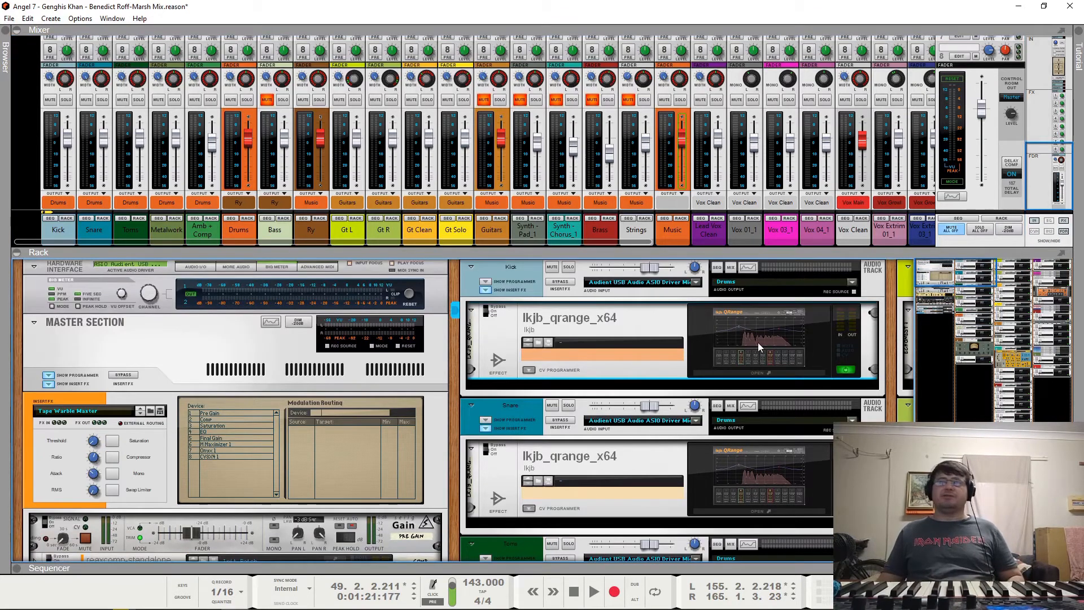
pyautogui.click(711, 331)
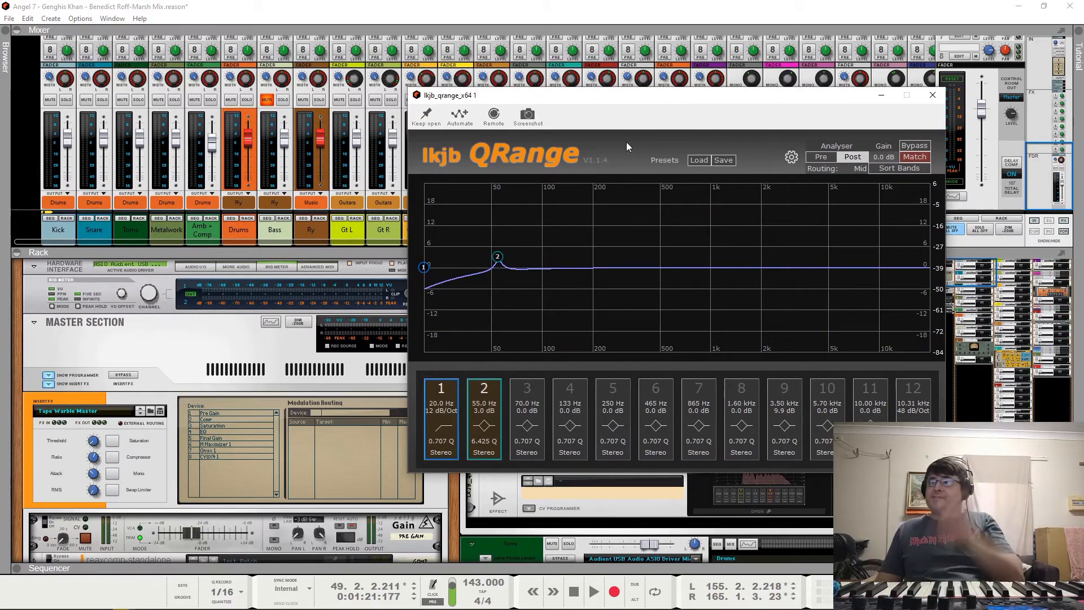
pyautogui.moveTo(648, 96); pyautogui.dragTo(507, 106)
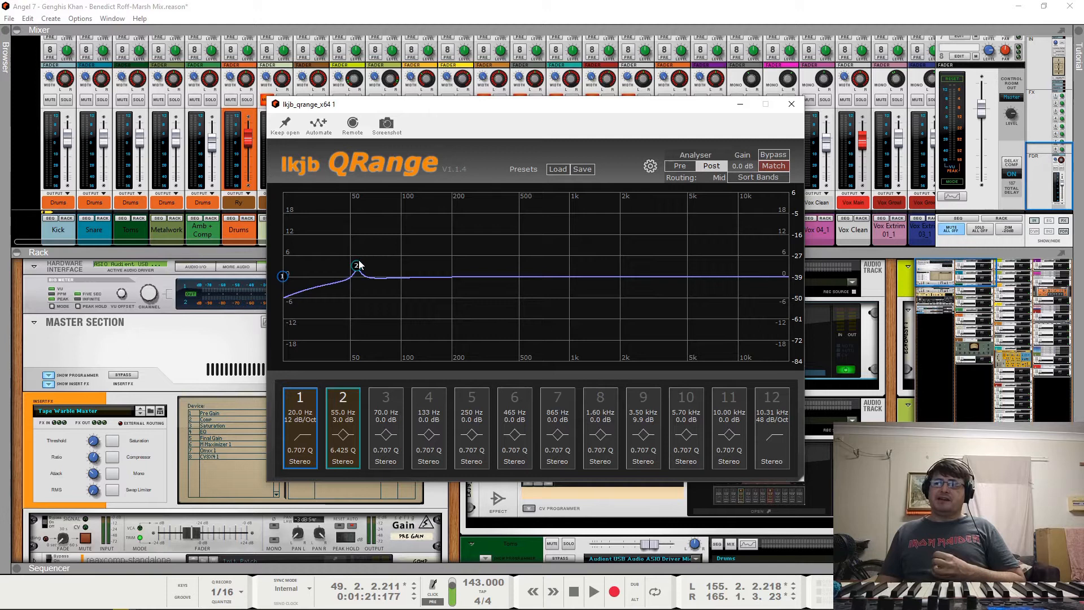
# Step: Play the soloed Kick and switch EQ bands 1 and 2 off and back on to compare the sound
pyautogui.press('space')
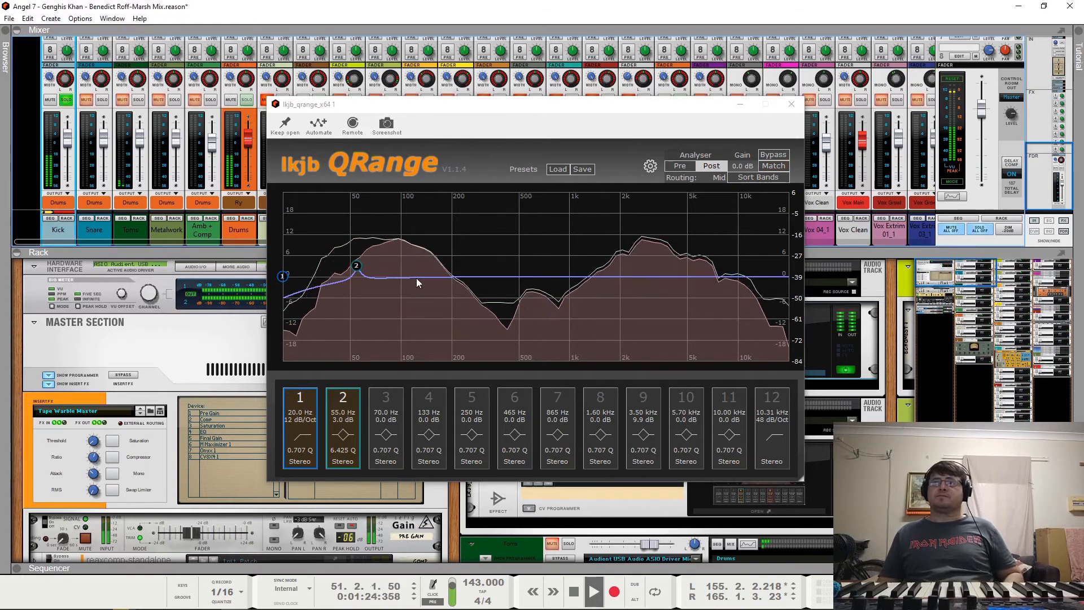
pyautogui.click(346, 399)
pyautogui.click(300, 398)
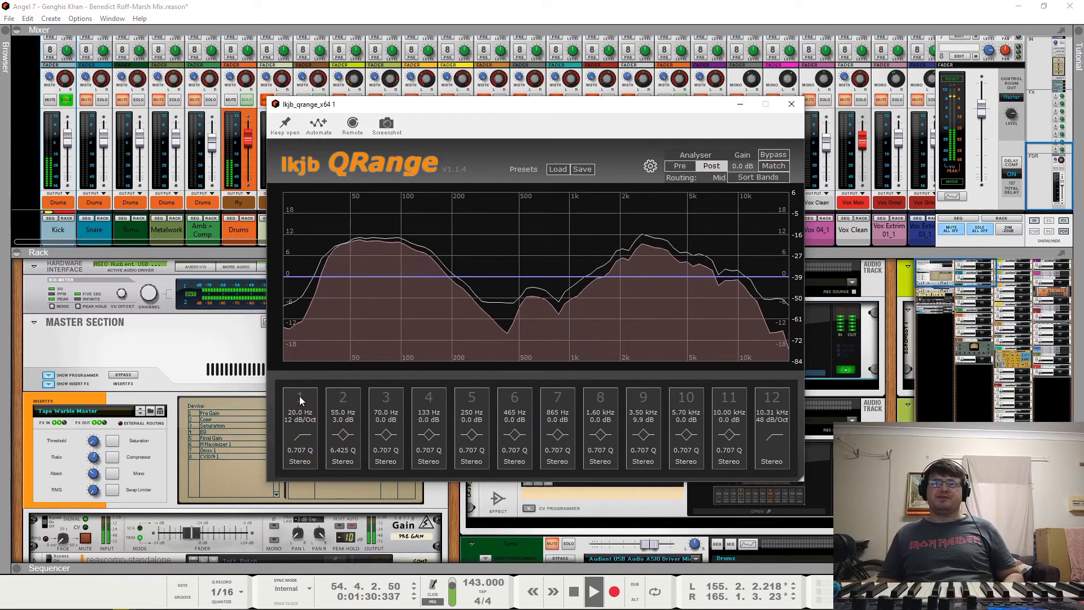
pyautogui.click(343, 402)
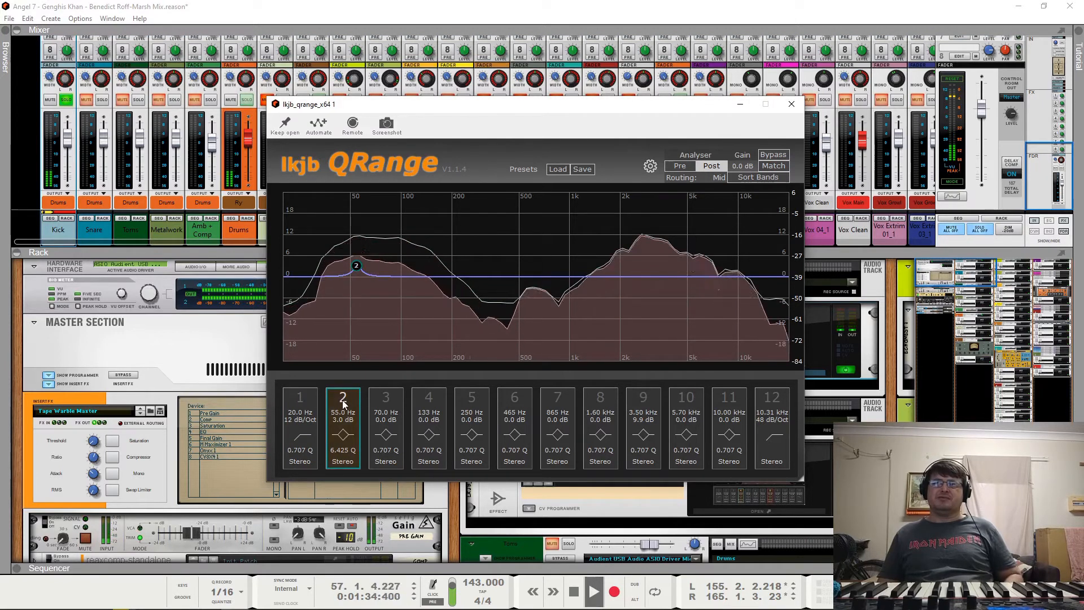
pyautogui.click(303, 402)
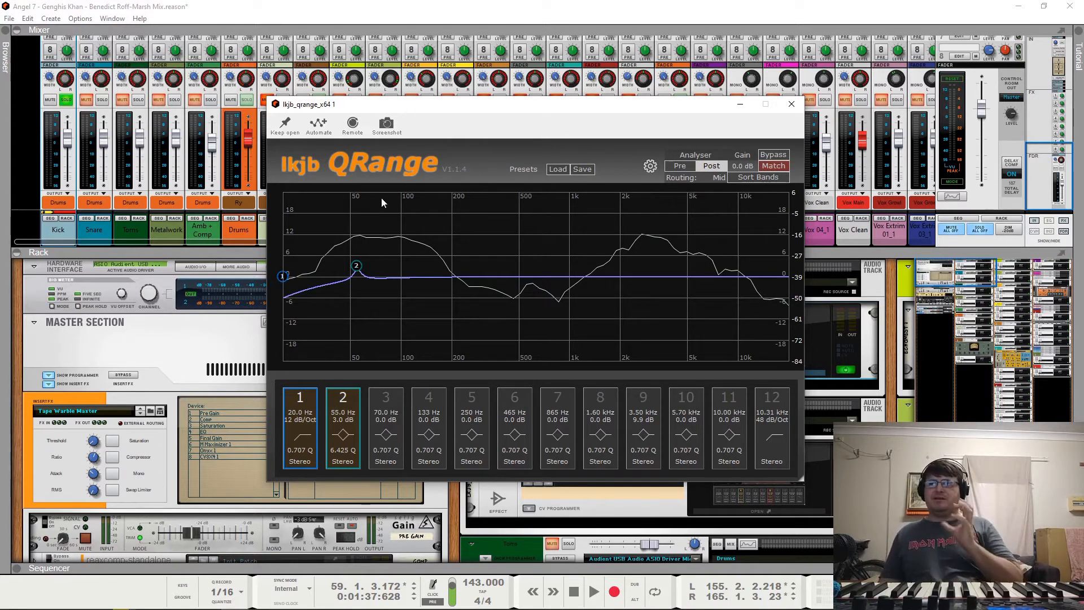
# Step: Close the Kick EQ, clear the Kick solo, and restart playback of the mix
pyautogui.click(791, 104)
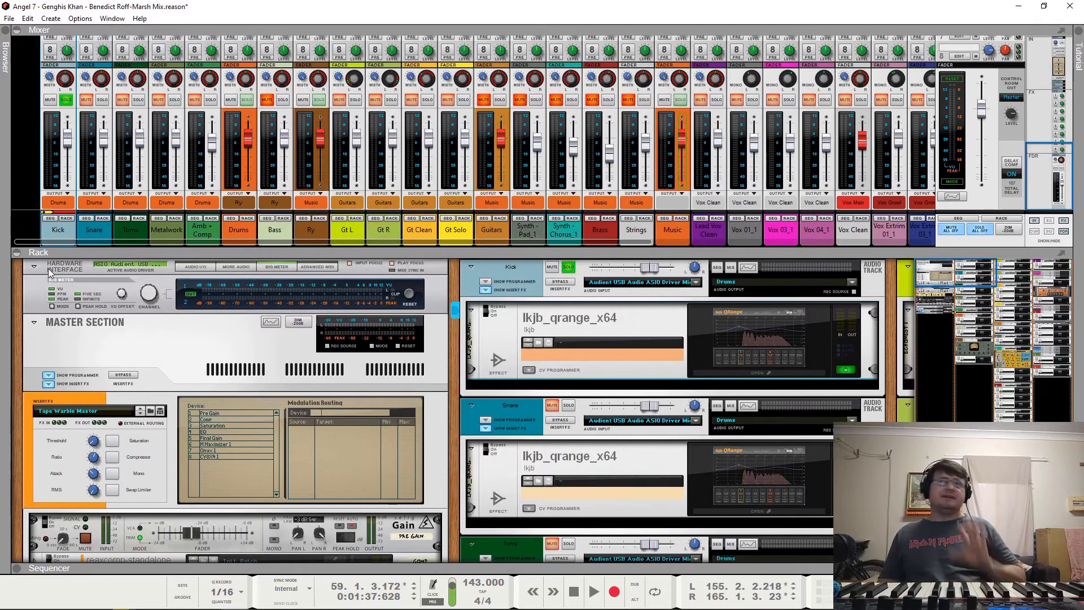
pyautogui.click(66, 101)
pyautogui.press('space')
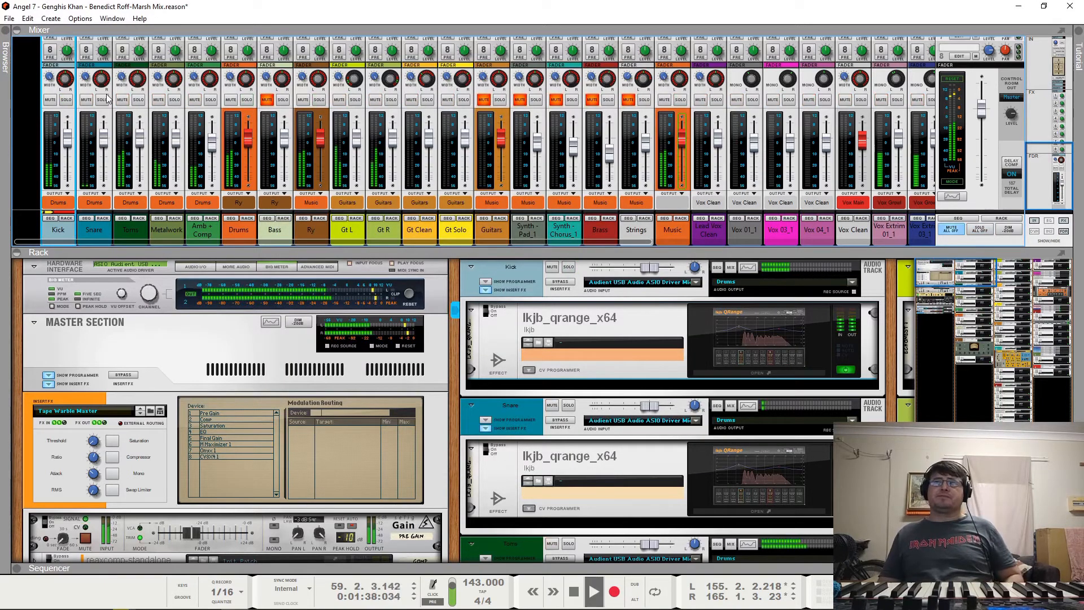
# Step: Open the Snare channel's QRange EQ, solo the Snare, and set the EQ window to stay open
pyautogui.click(761, 458)
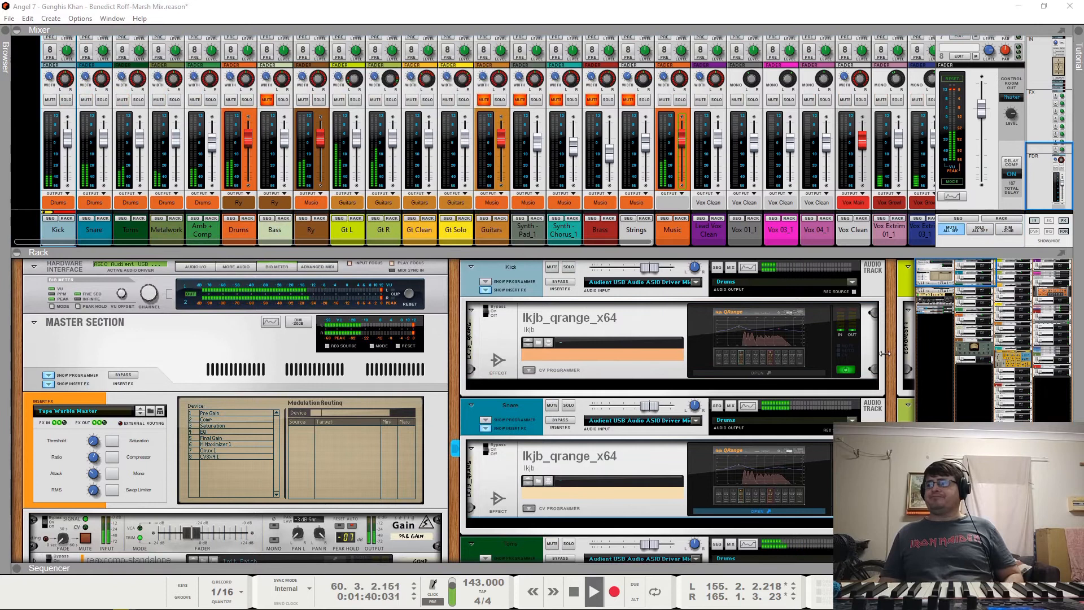
pyautogui.click(761, 511)
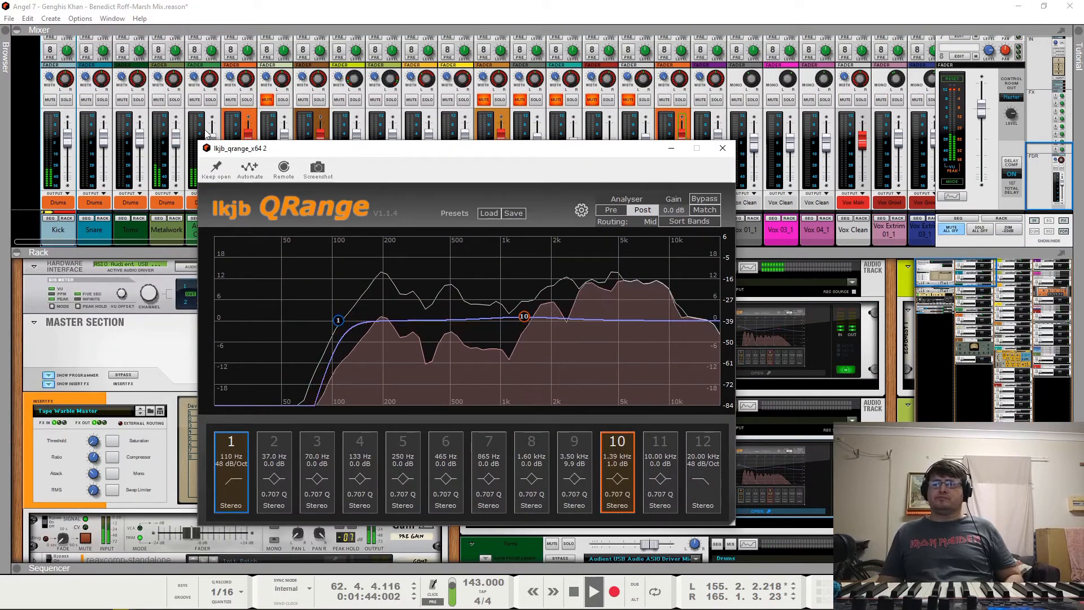
pyautogui.click(102, 101)
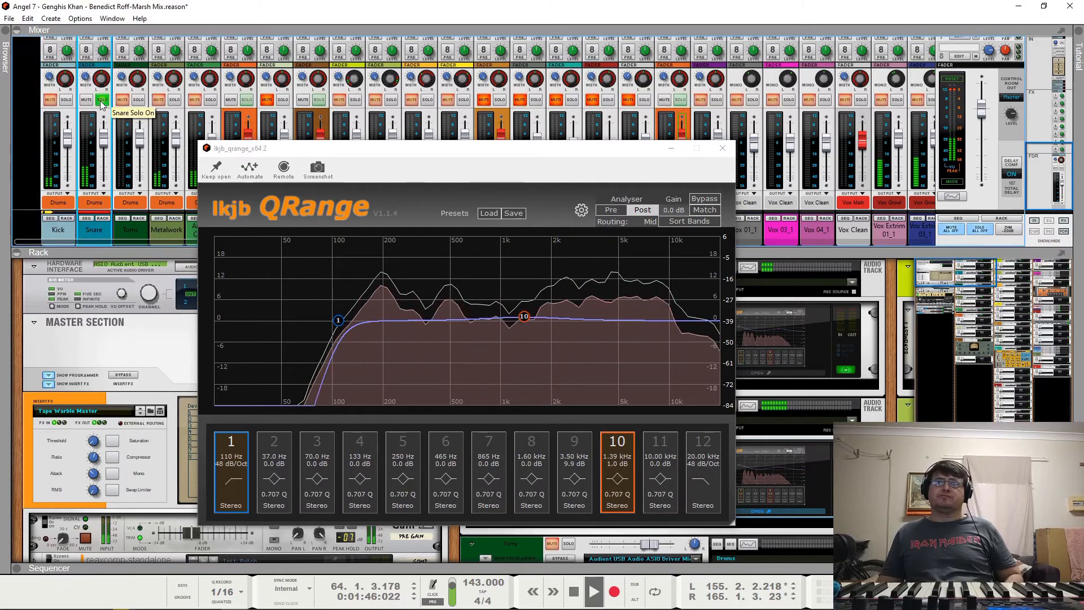
pyautogui.click(220, 172)
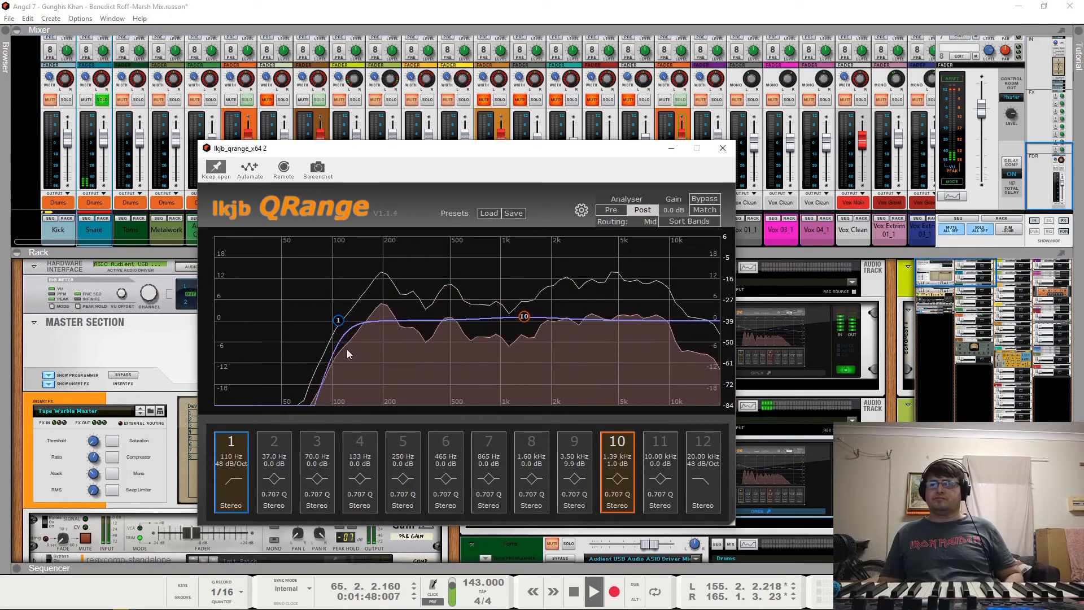
# Step: Switch the Snare EQ's band 1 off and back on, and set its filter type to High Cut
pyautogui.click(230, 444)
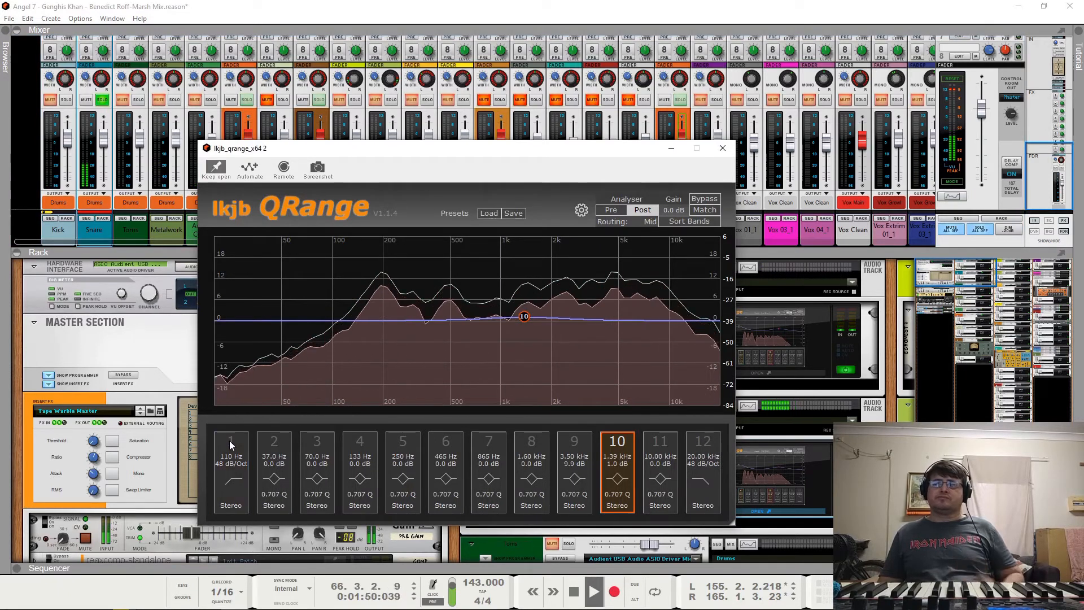
pyautogui.click(232, 452)
pyautogui.click(236, 472)
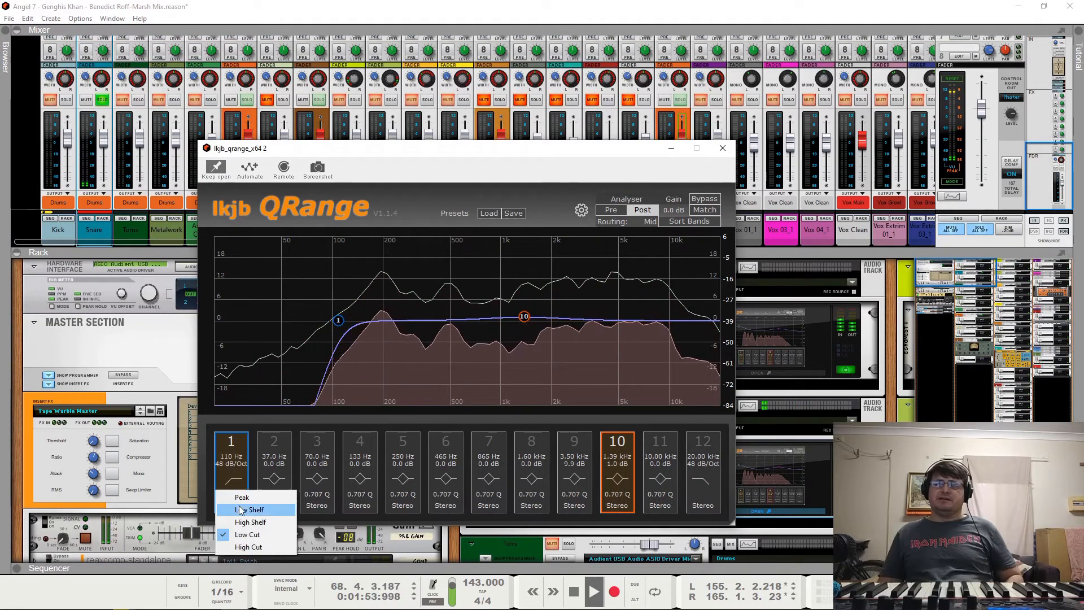
pyautogui.click(249, 548)
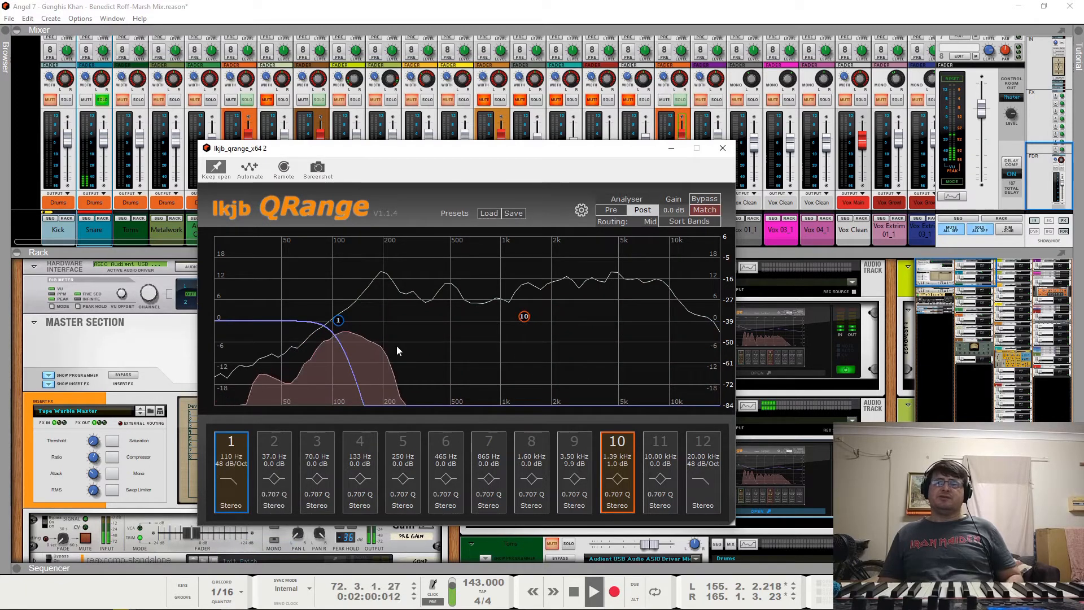
# Step: Switch the Snare EQ's band 1 off, set its filter type to Low Cut, and switch it back on
pyautogui.click(231, 443)
pyautogui.click(231, 479)
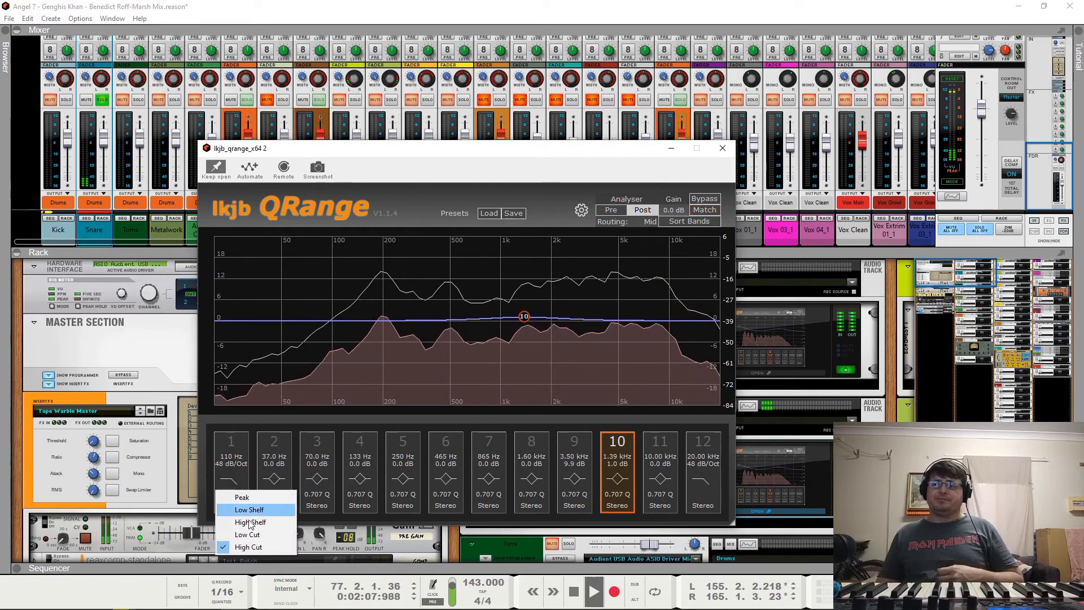
pyautogui.click(249, 535)
pyautogui.click(231, 442)
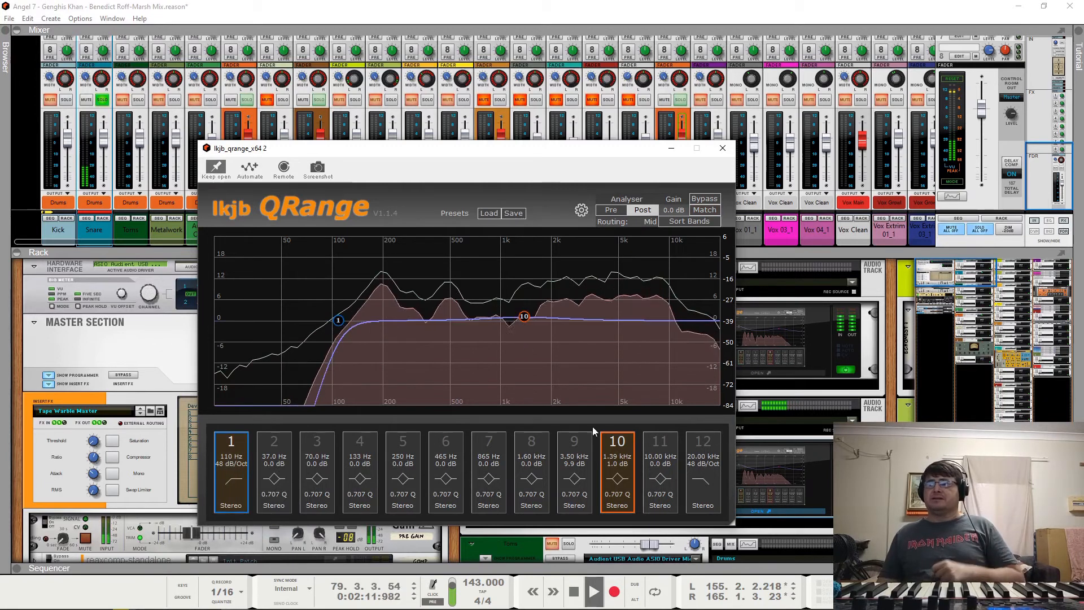
# Step: Compare the Snare EQ's band 10 off and on, exaggerate its boost to about 17.3 dB, and bring it down to about 1.4 dB
pyautogui.click(619, 444)
pyautogui.click(620, 444)
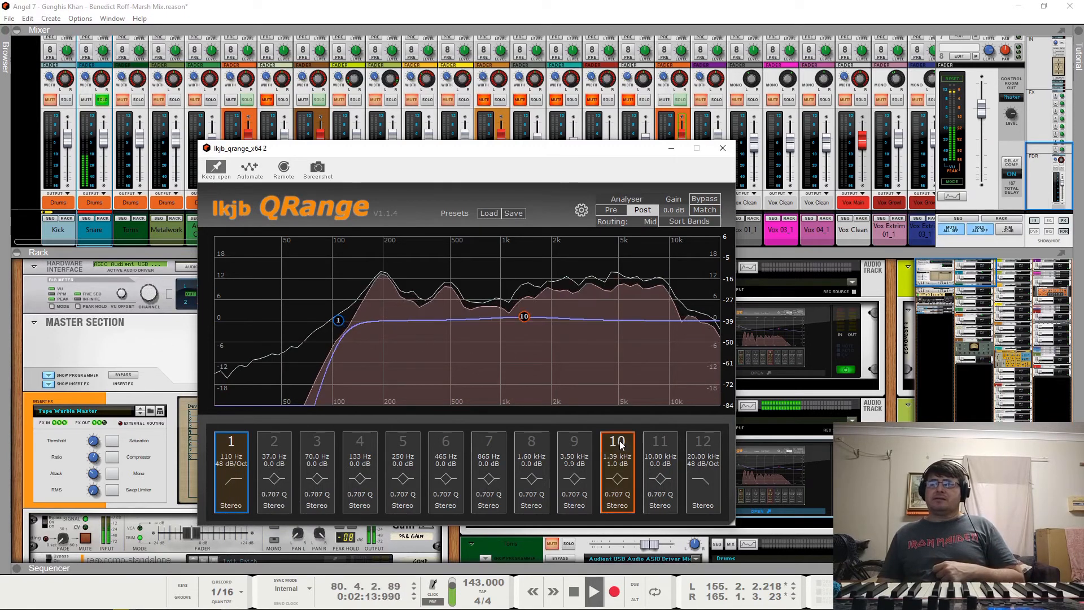
pyautogui.moveTo(524, 316); pyautogui.dragTo(525, 263)
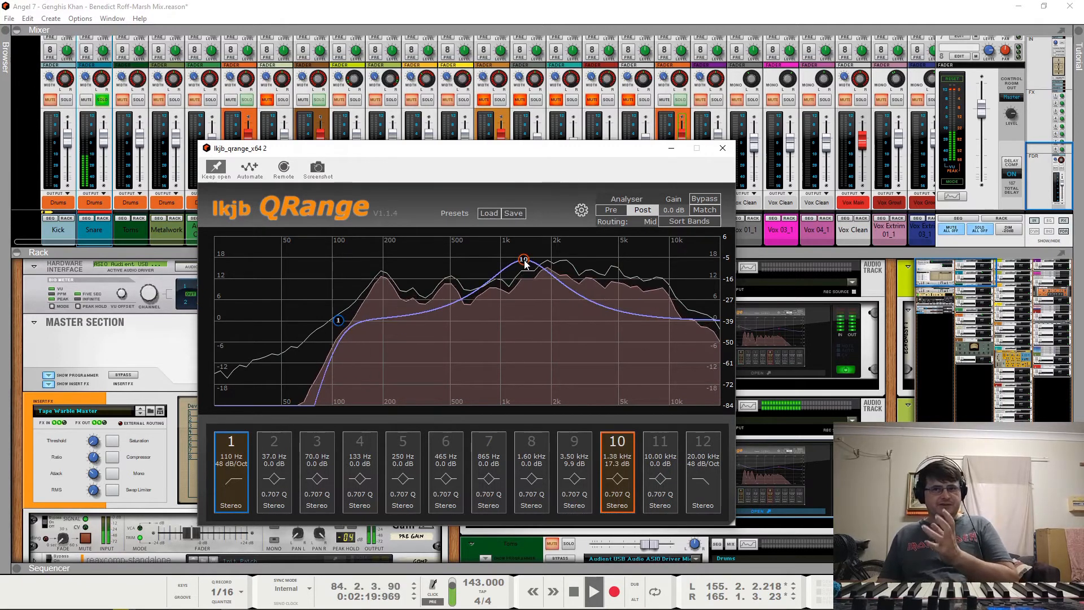
pyautogui.press('space')
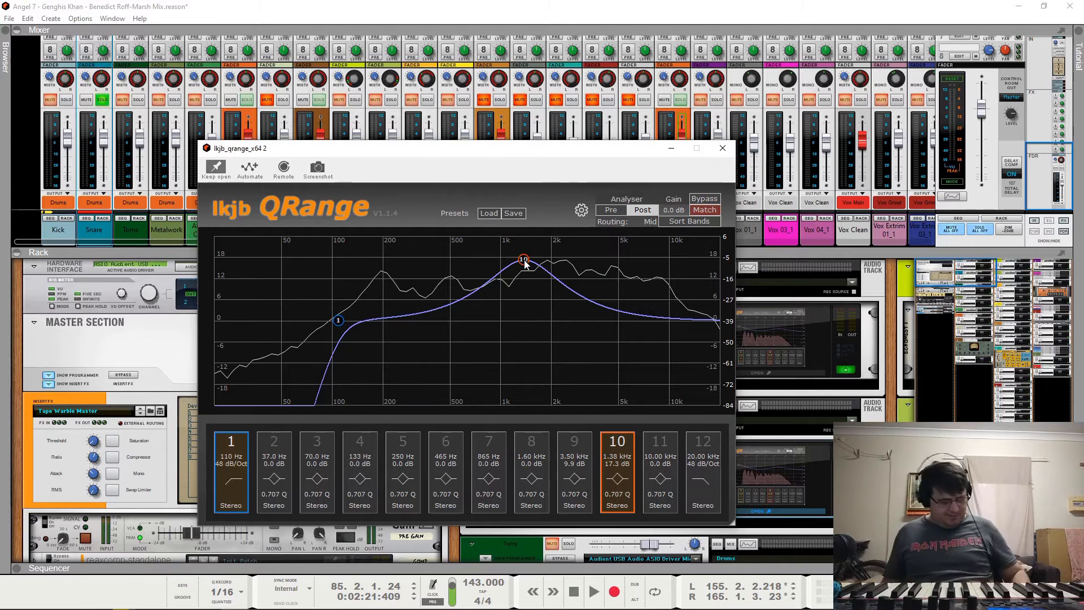
pyautogui.moveTo(524, 260); pyautogui.dragTo(525, 318)
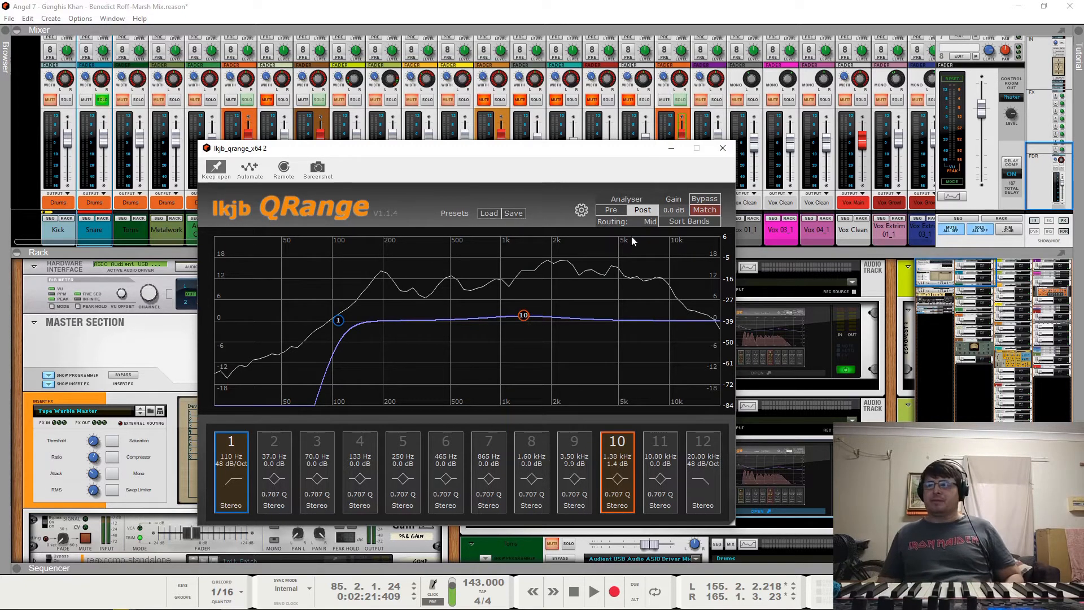
pyautogui.press('space')
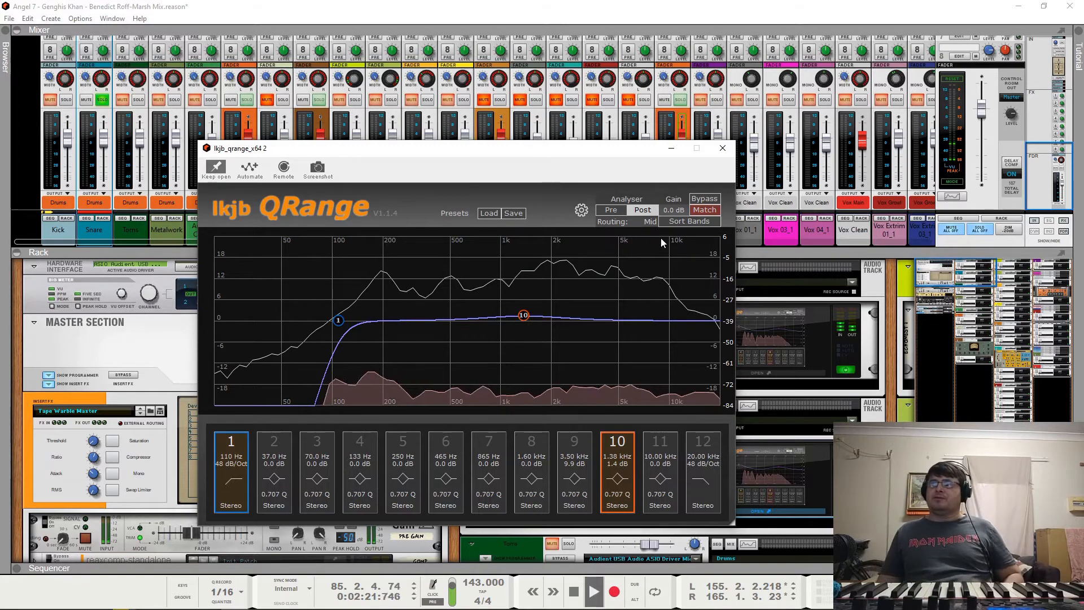
# Step: Clear the Snare solo, check the Snare EQ against bypass in the full mix, and stop playback
pyautogui.click(103, 100)
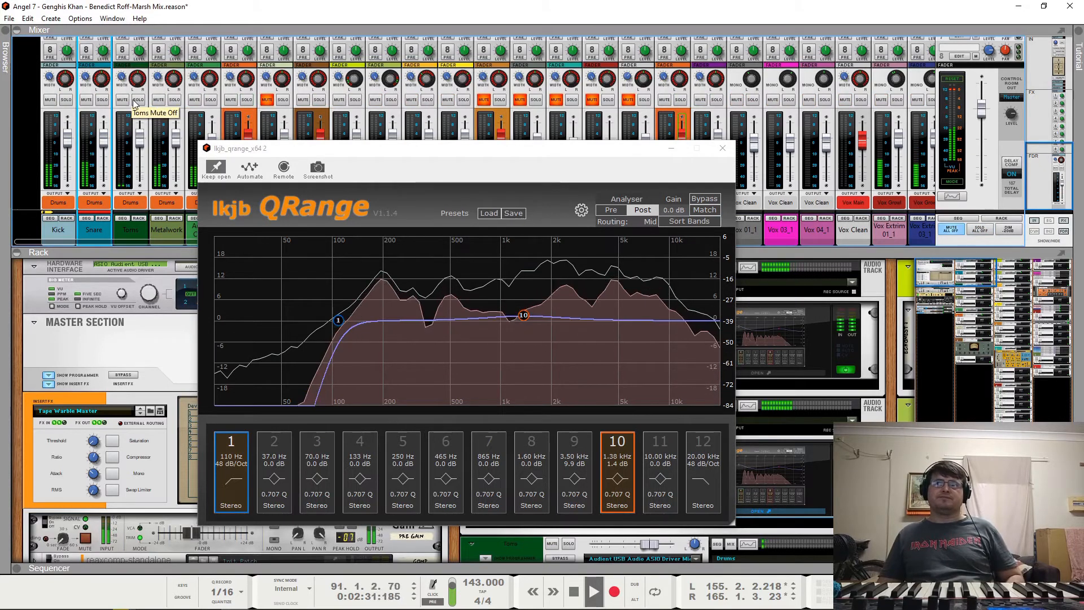
pyautogui.click(705, 199)
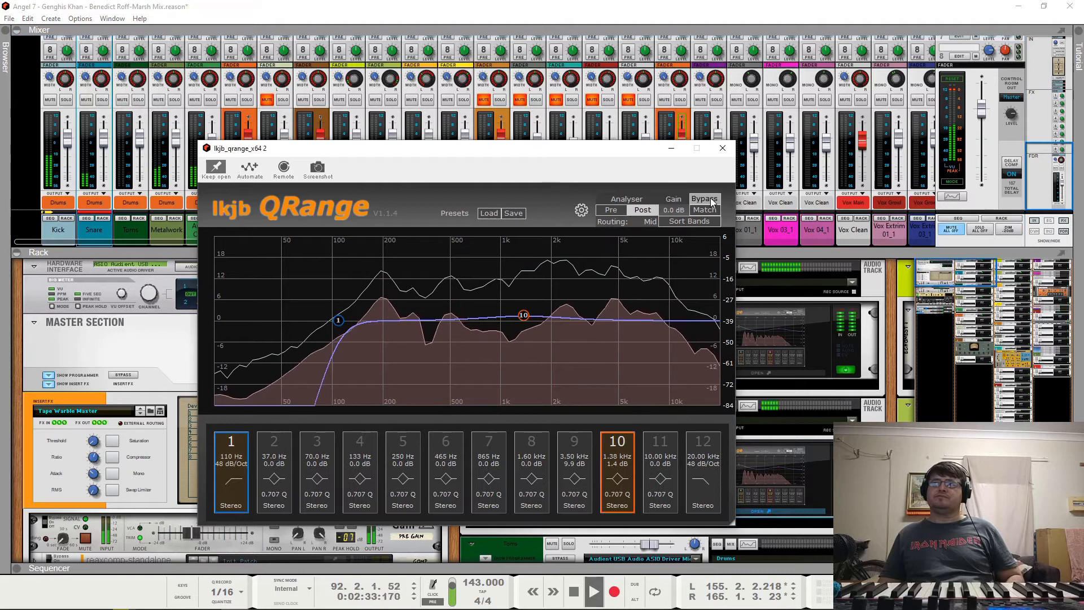
pyautogui.press('space')
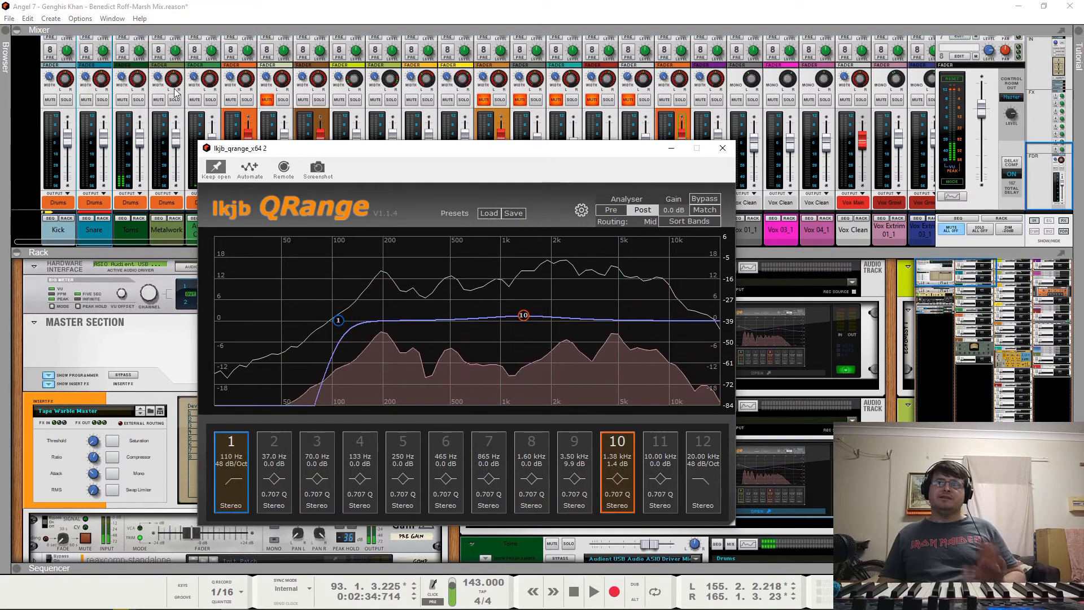
# Step: Solo the Toms, close the Snare EQ, and open the Toms channel's QRange EQ
pyautogui.click(138, 100)
pyautogui.click(723, 147)
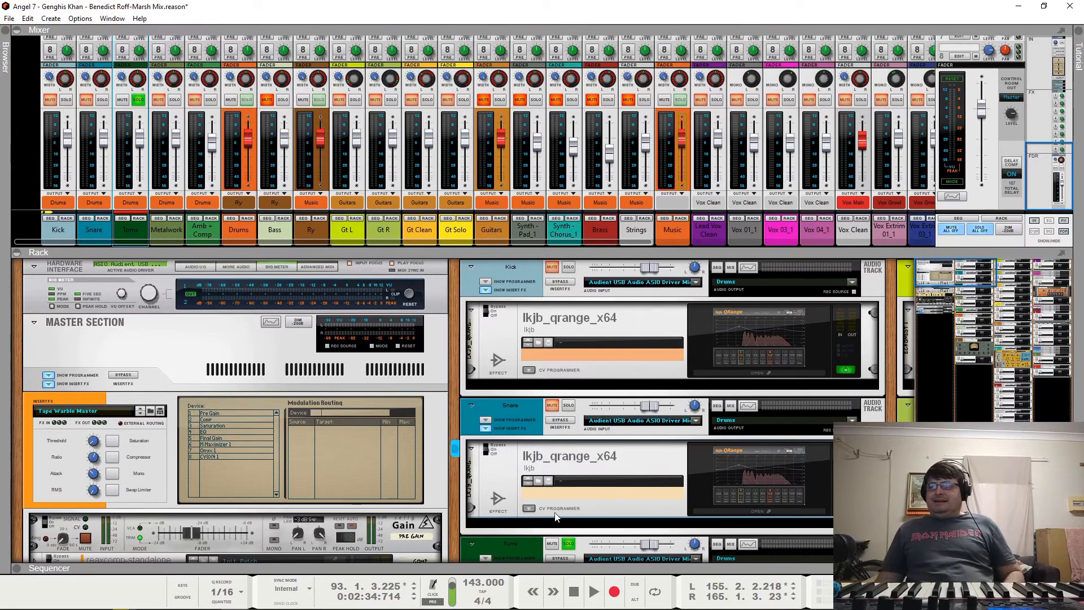
pyautogui.scroll(-4, 578, 426)
pyautogui.scroll(-2, 604, 424)
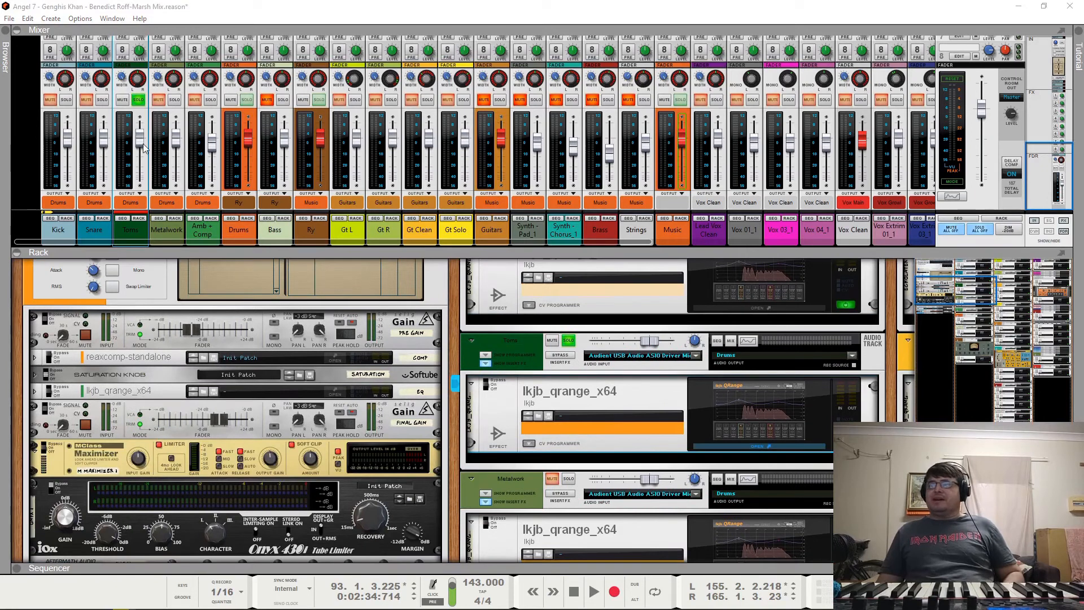
pyautogui.moveTo(383, 203); pyautogui.dragTo(504, 112)
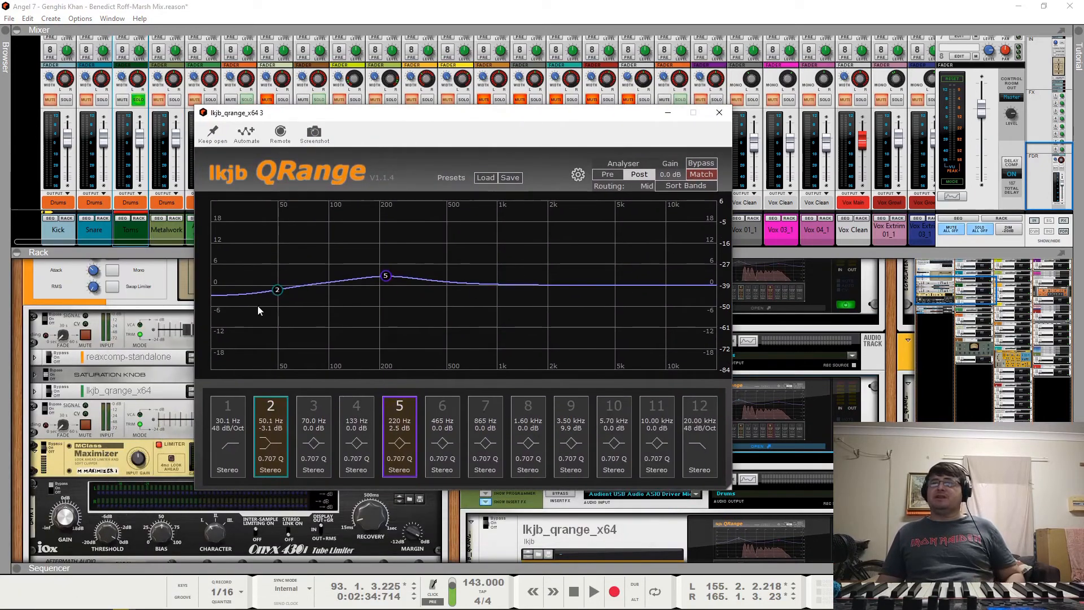
# Step: Play the soloed Toms, close their EQ, and clear the Toms solo
pyautogui.press('space')
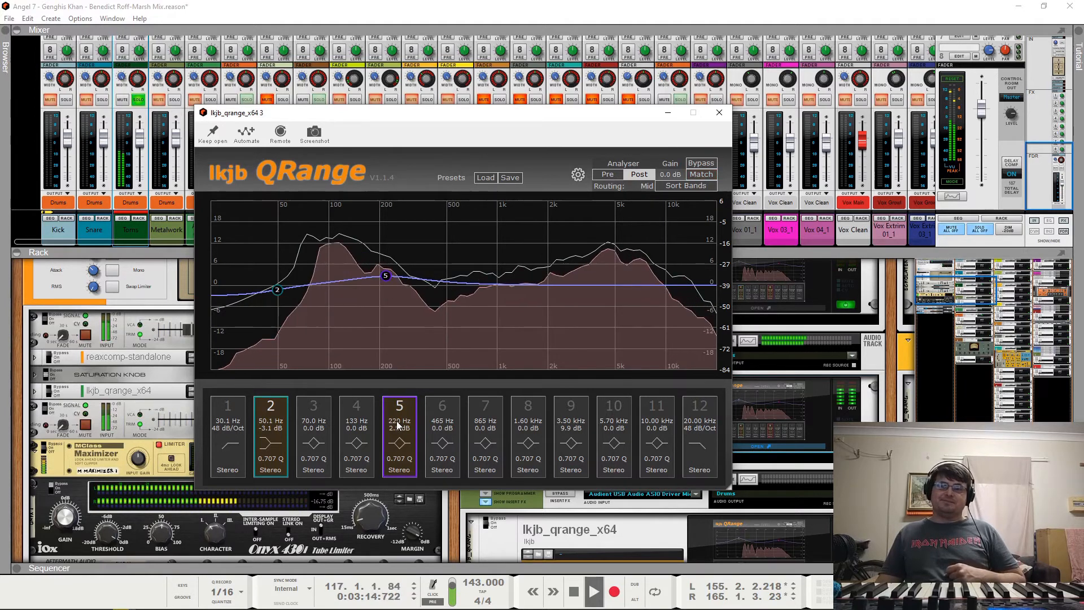
pyautogui.click(720, 113)
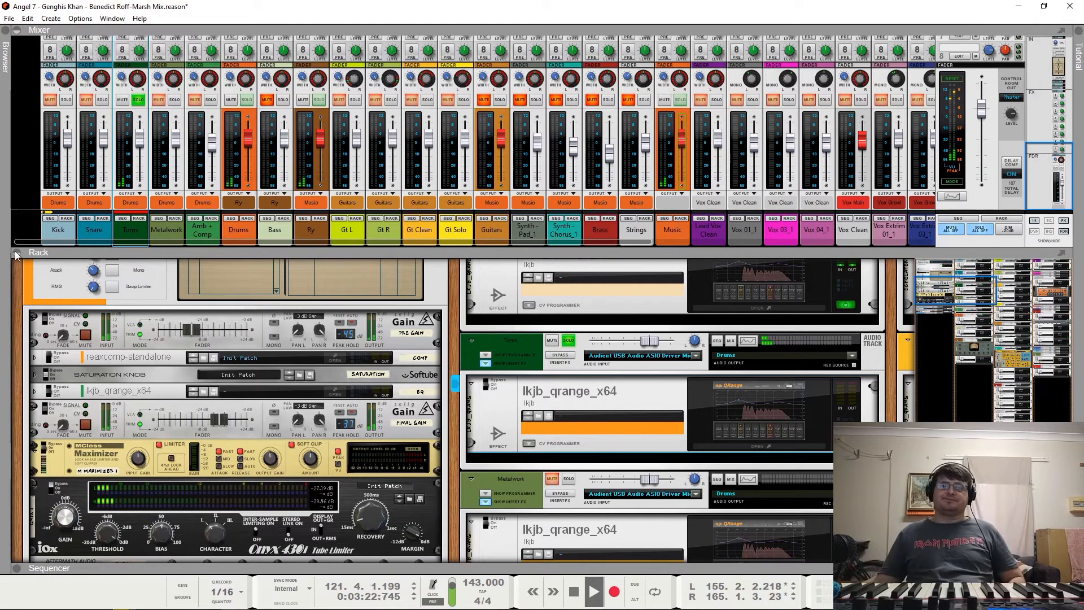
pyautogui.click(139, 100)
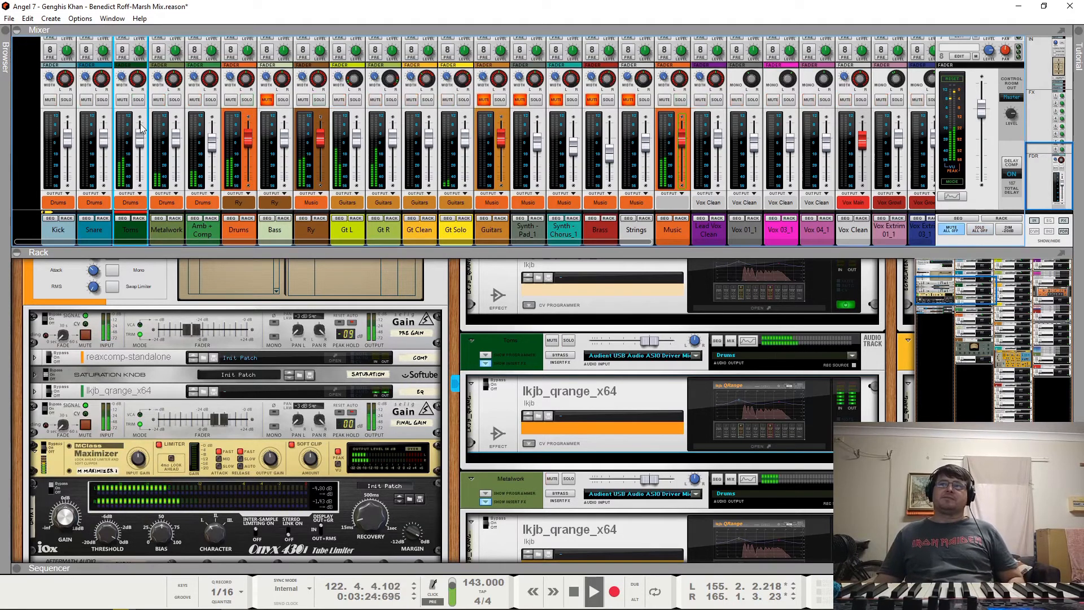
# Step: Solo the Metalwork channel, open its QRange EQ, and toggle band 8 during playback to compare the sound
pyautogui.click(175, 100)
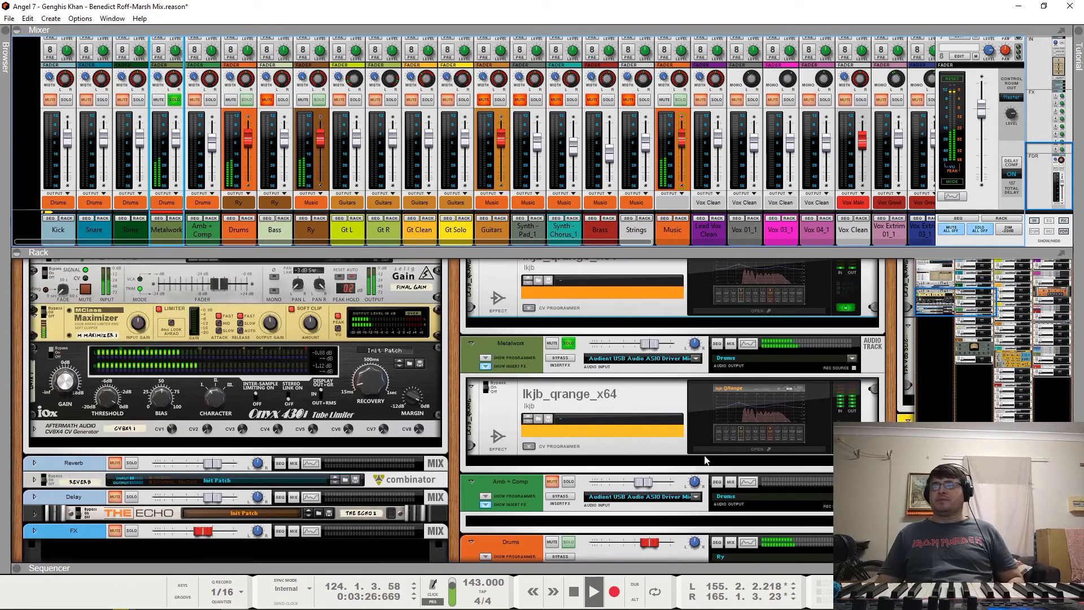
pyautogui.click(760, 449)
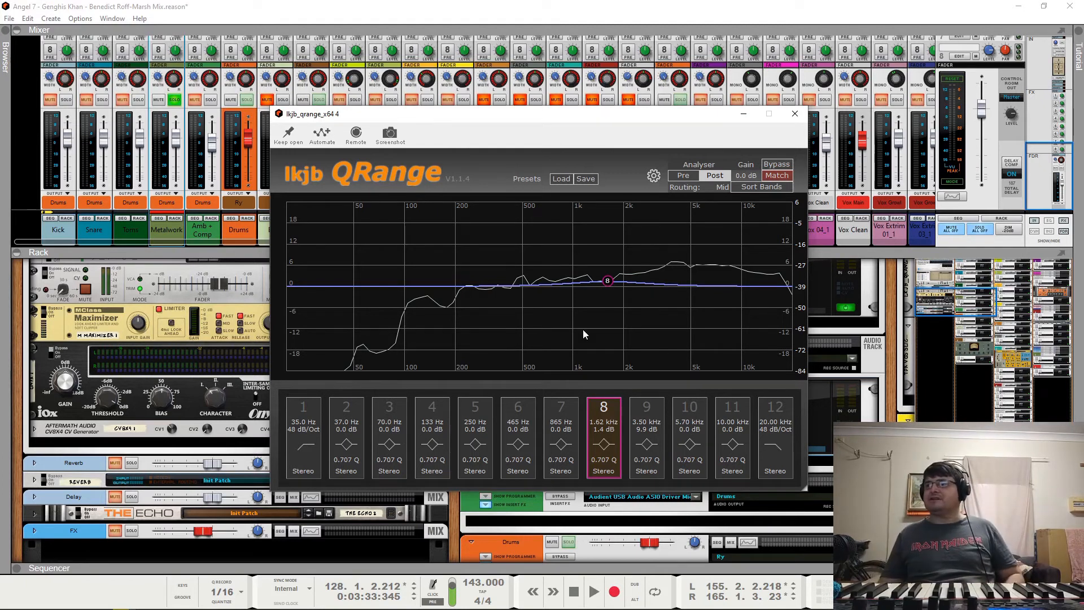
pyautogui.press('space')
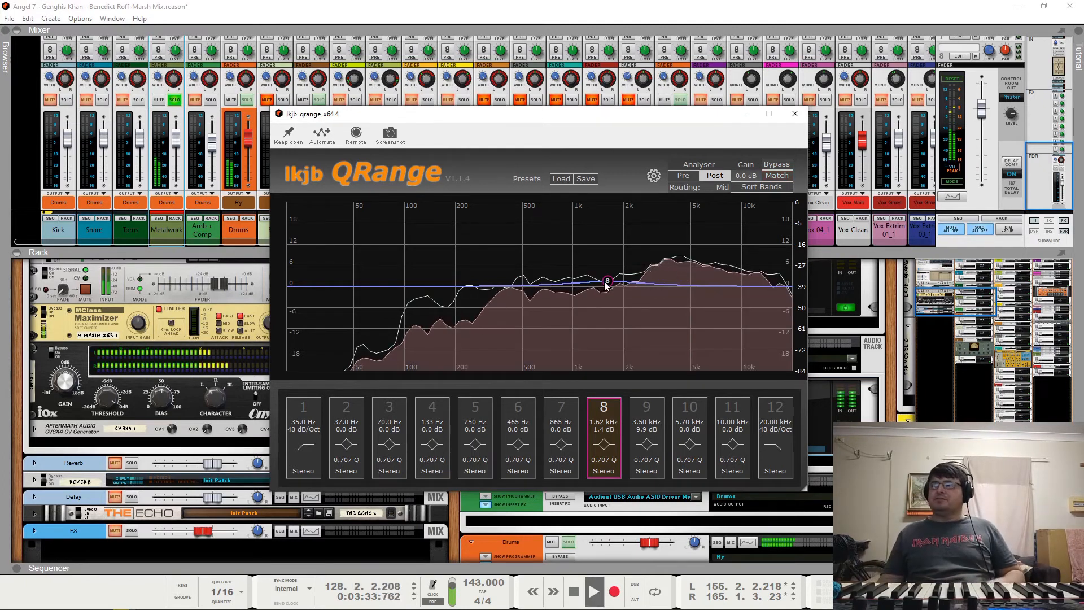
pyautogui.click(606, 412)
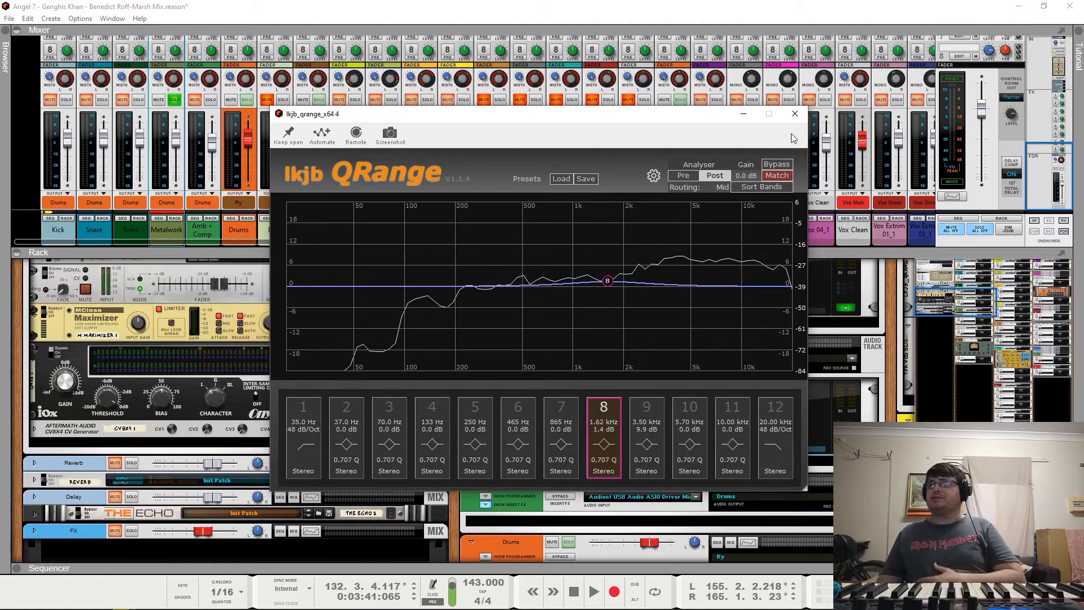
# Step: Close the Metalwork EQ, solo the Amb + Comp channel, and play a short passage of it
pyautogui.click(795, 113)
pyautogui.scroll(-2, 592, 410)
pyautogui.scroll(-1, 591, 409)
pyautogui.scroll(2, 567, 310)
pyautogui.click(569, 310)
pyautogui.click(210, 100)
pyautogui.press('space')
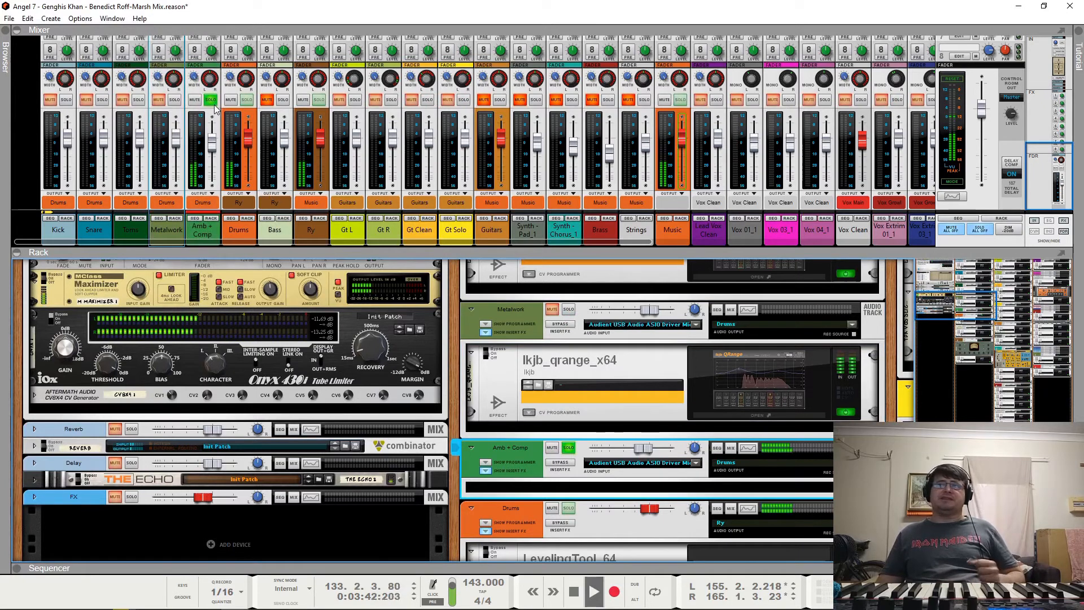
pyautogui.press('space')
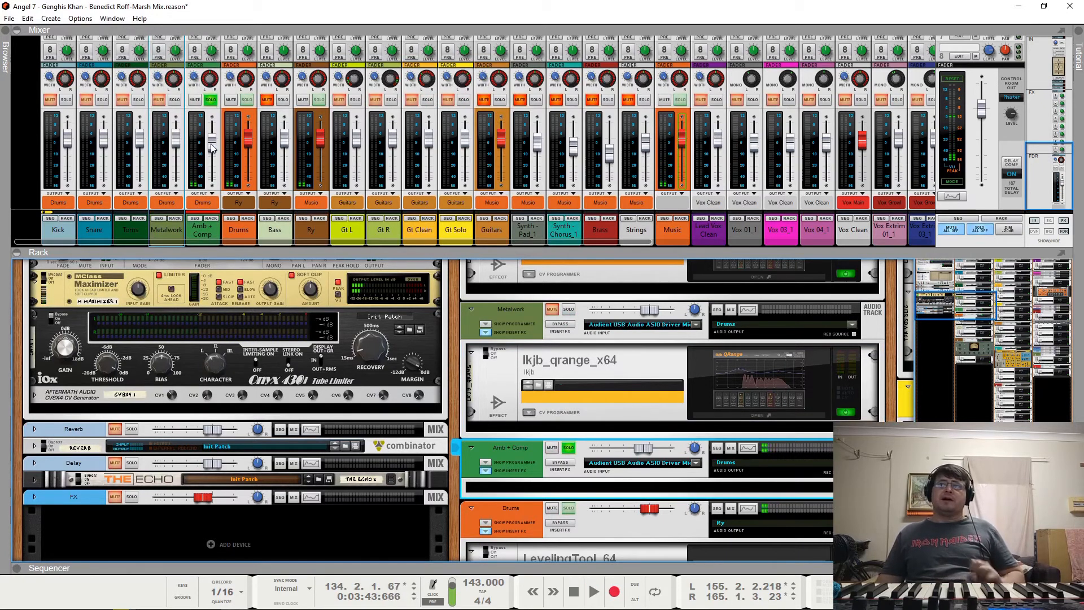
# Step: Play the mix with the Amb + Comp channel muted and again unmuted to compare its contribution
pyautogui.moveTo(211, 148)
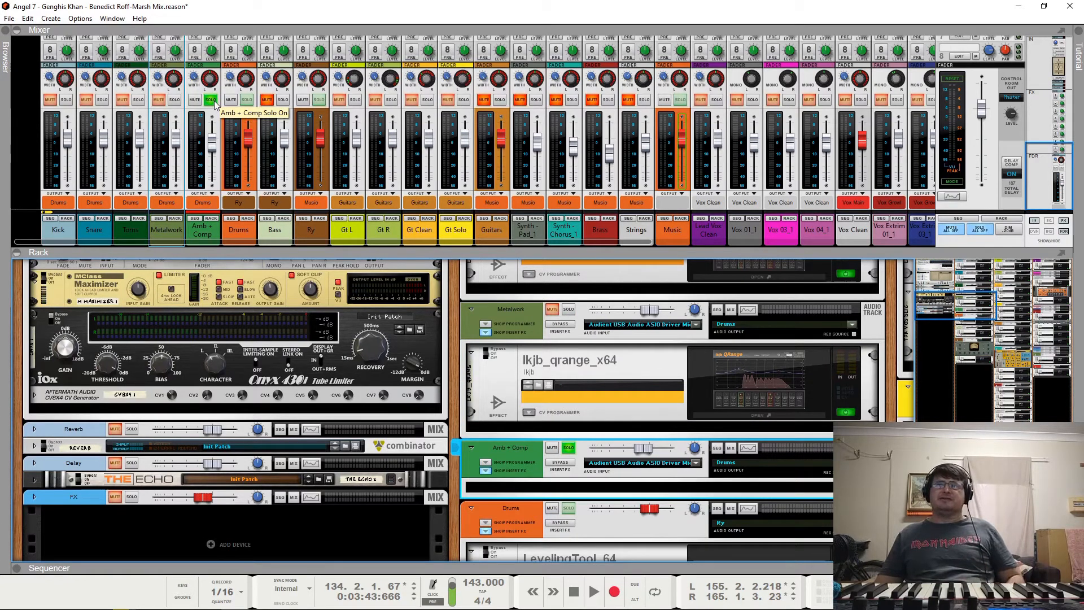
pyautogui.press('space')
pyautogui.click(195, 100)
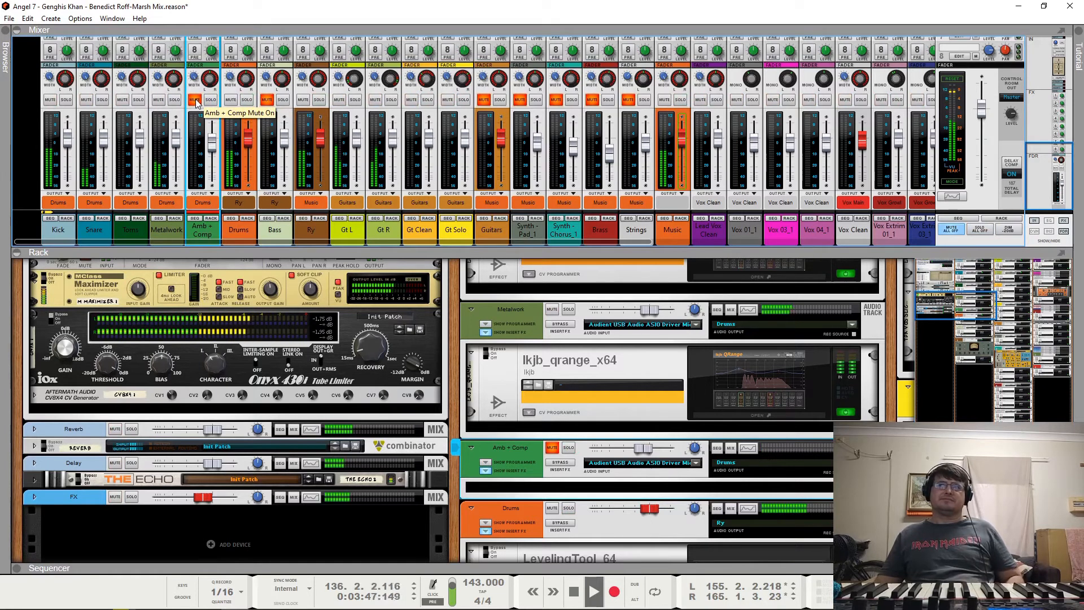
pyautogui.press('space')
pyautogui.click(195, 100)
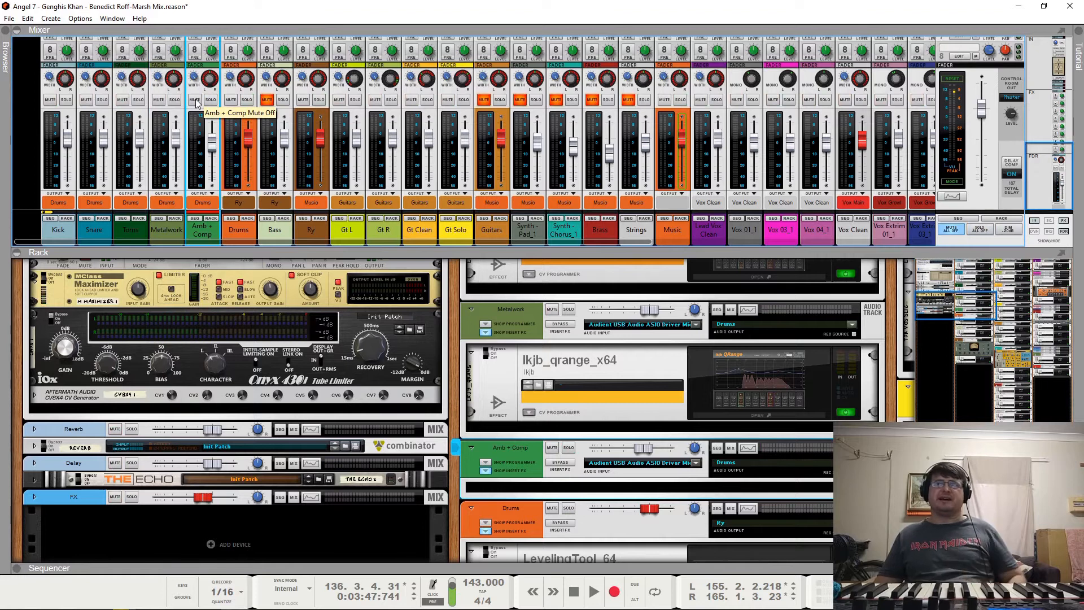
pyautogui.press('space')
pyautogui.press('space')
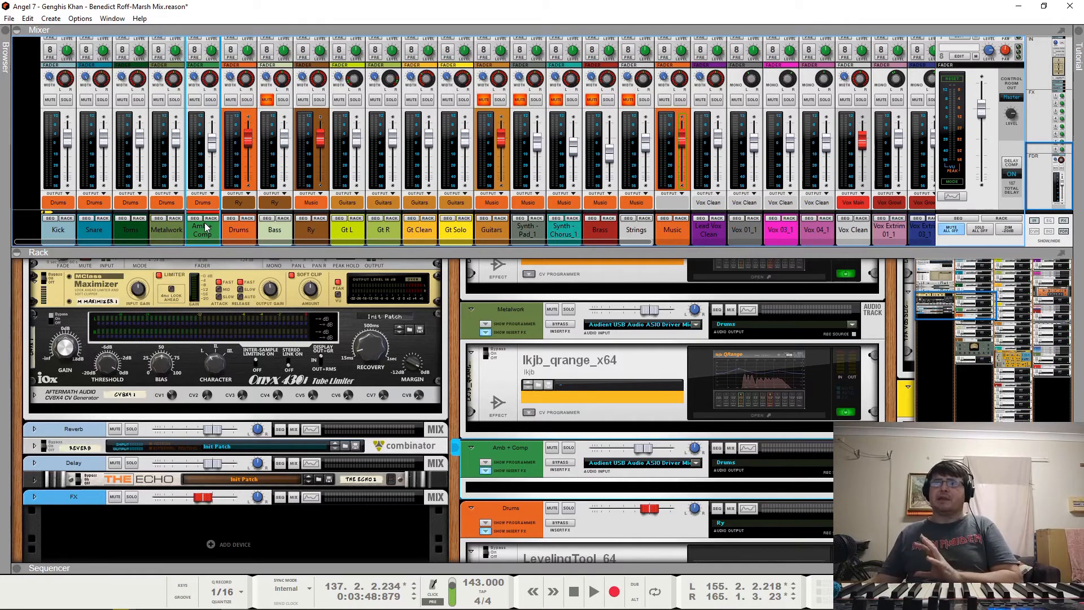
# Step: Reduce the mixer's height slightly, play the mix, and toggle FX send 1 (Reverb) on the Ry channel
pyautogui.moveTo(221, 249); pyautogui.dragTo(231, 221)
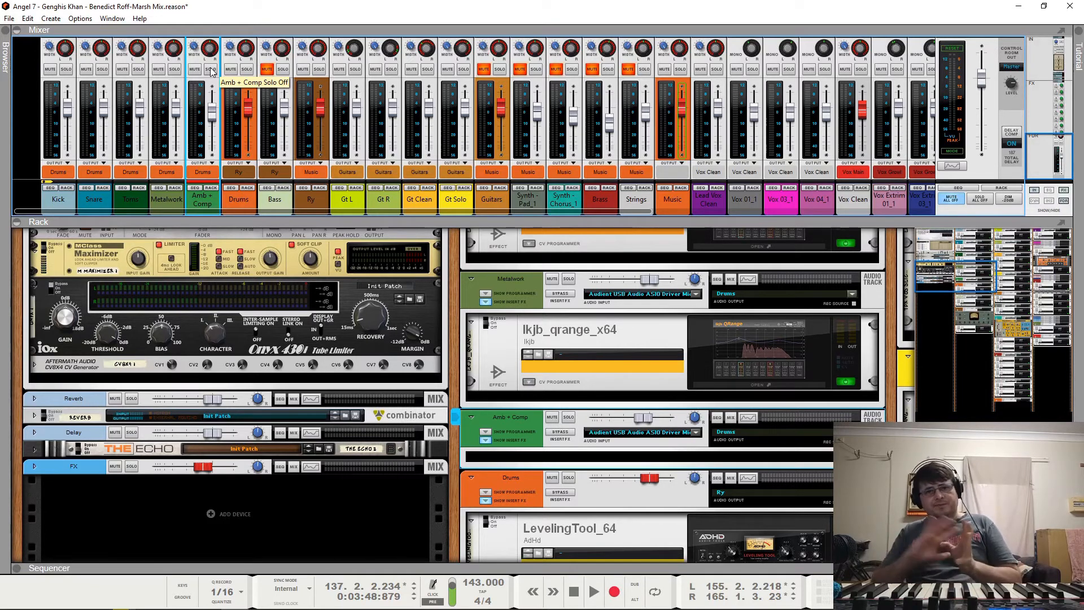
pyautogui.press('space')
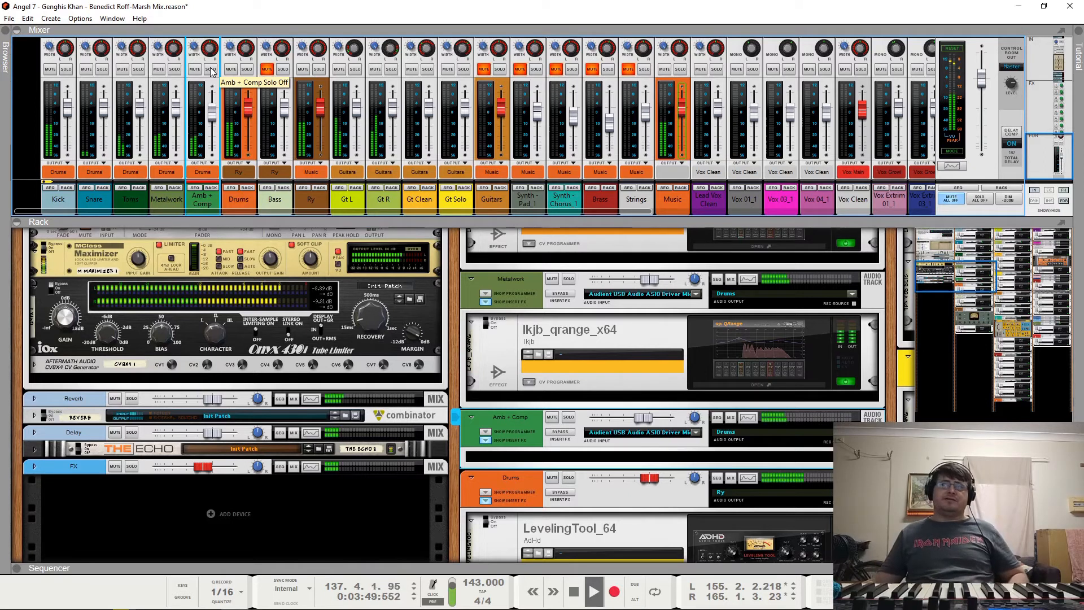
pyautogui.scroll(10, 327, 129)
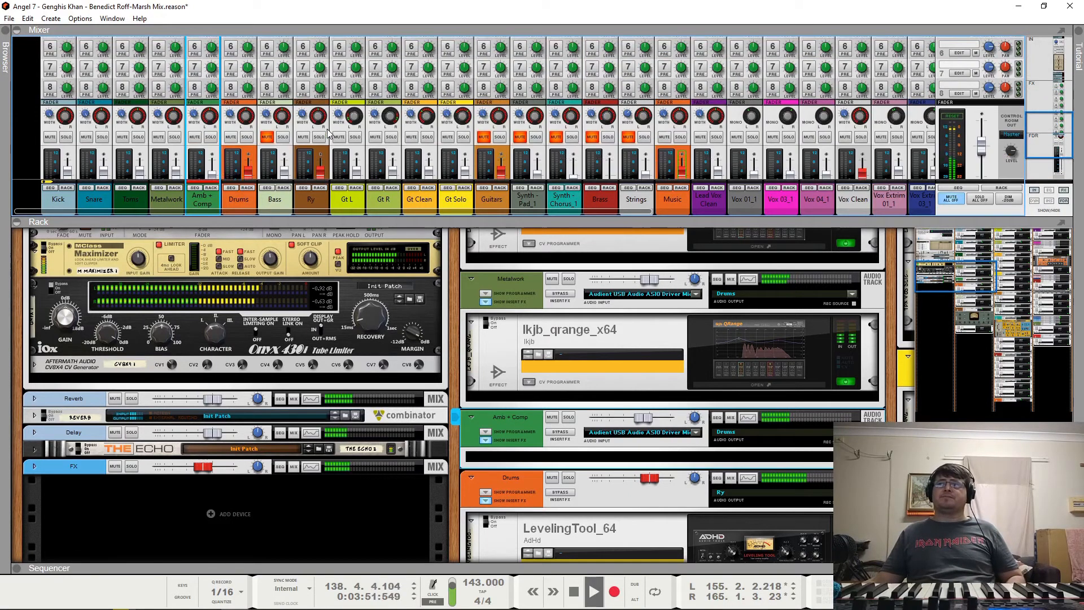
pyautogui.scroll(3, 328, 133)
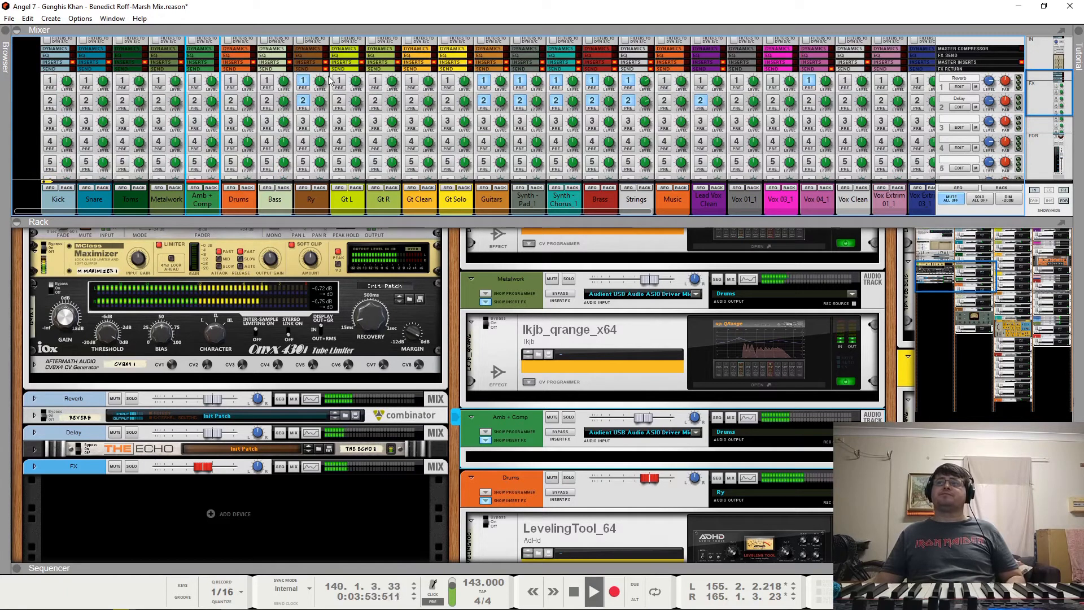
pyautogui.click(305, 84)
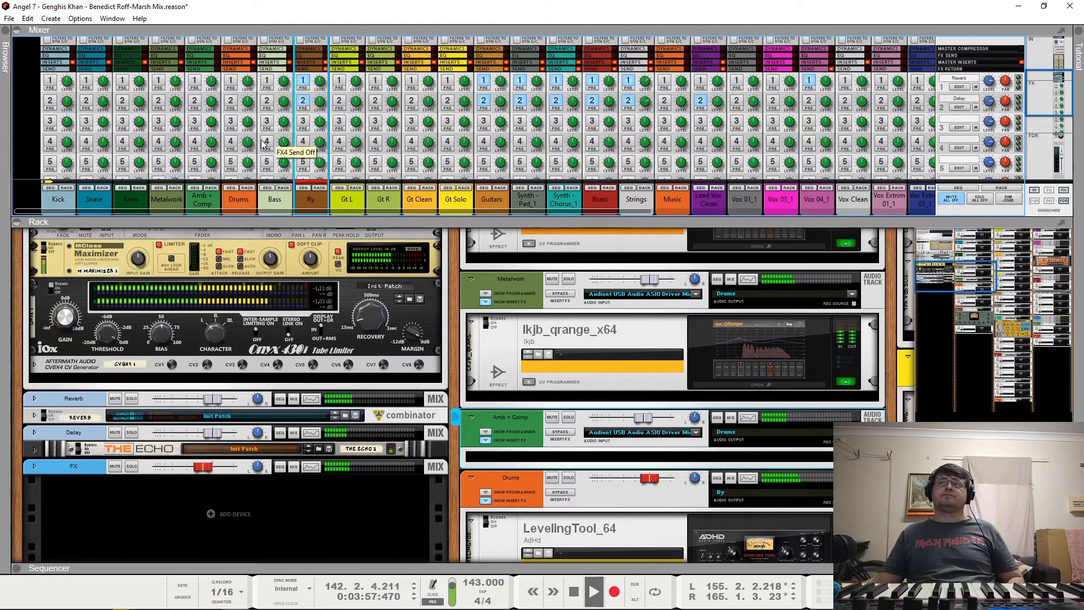
# Step: Open the Drums bus's LevelingTool compressor, move its window over the mixer, and set it to stay open
pyautogui.scroll(-5, 263, 144)
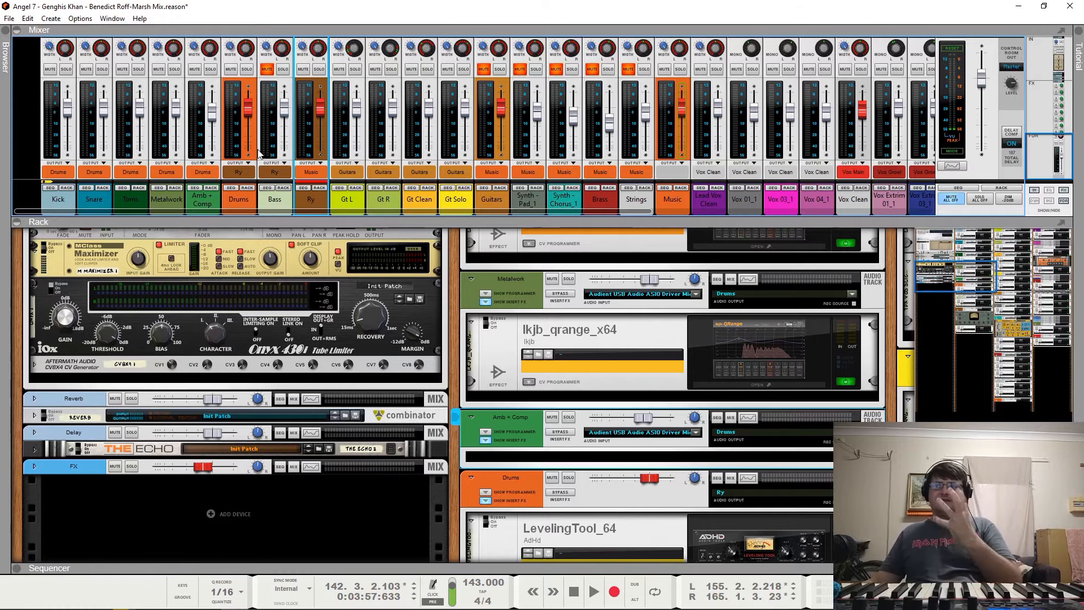
pyautogui.scroll(-5, 560, 378)
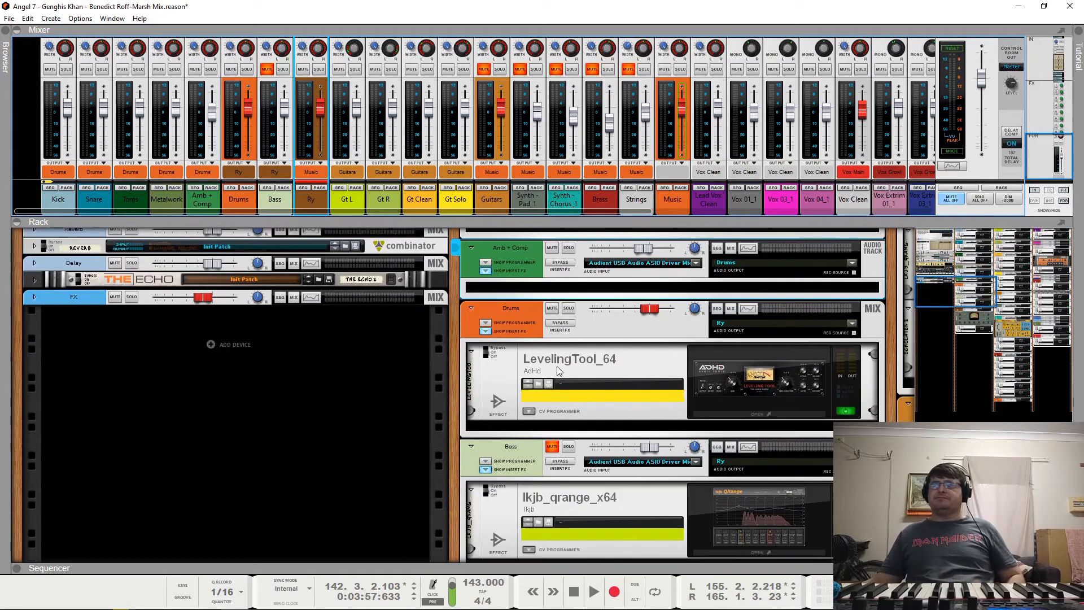
pyautogui.click(814, 393)
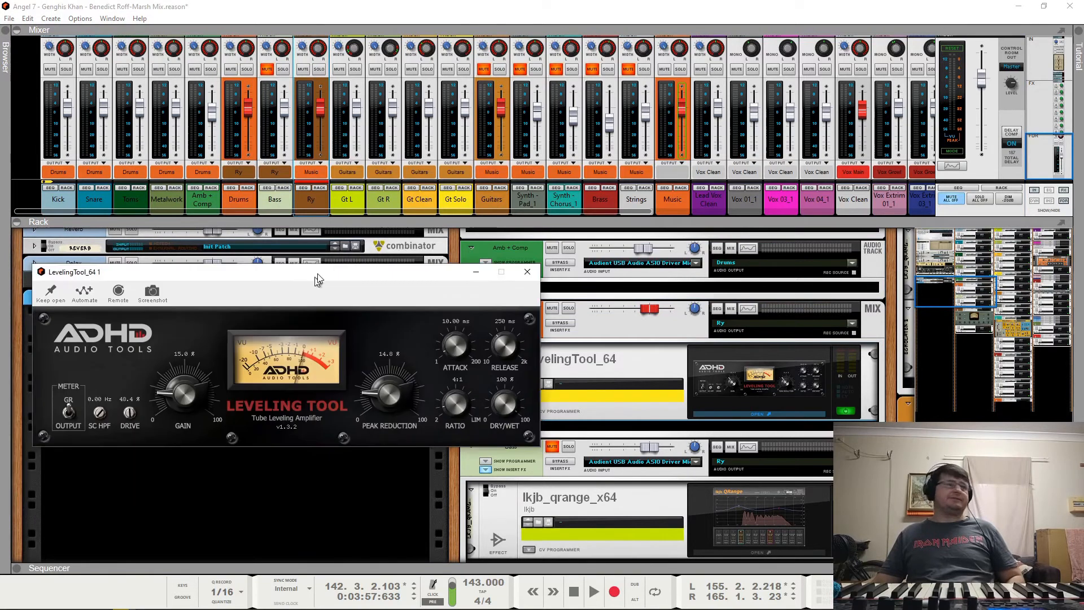
pyautogui.moveTo(305, 277); pyautogui.dragTo(502, 153)
pyautogui.click(238, 167)
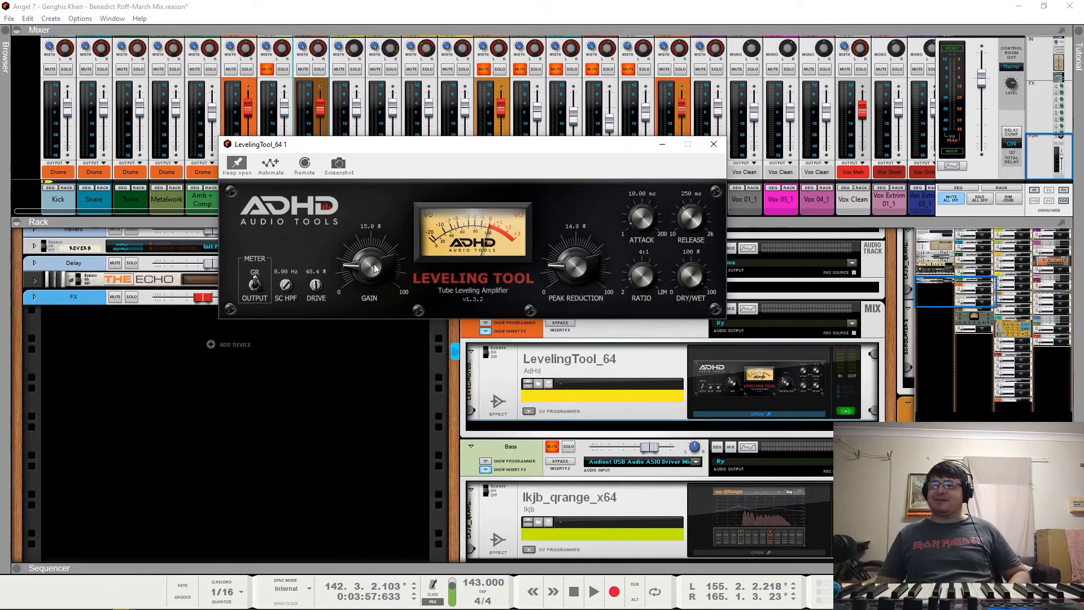
# Step: Play the mix while switching the Drums bus's LevelingTool off and on again to compare its effect
pyautogui.press('space')
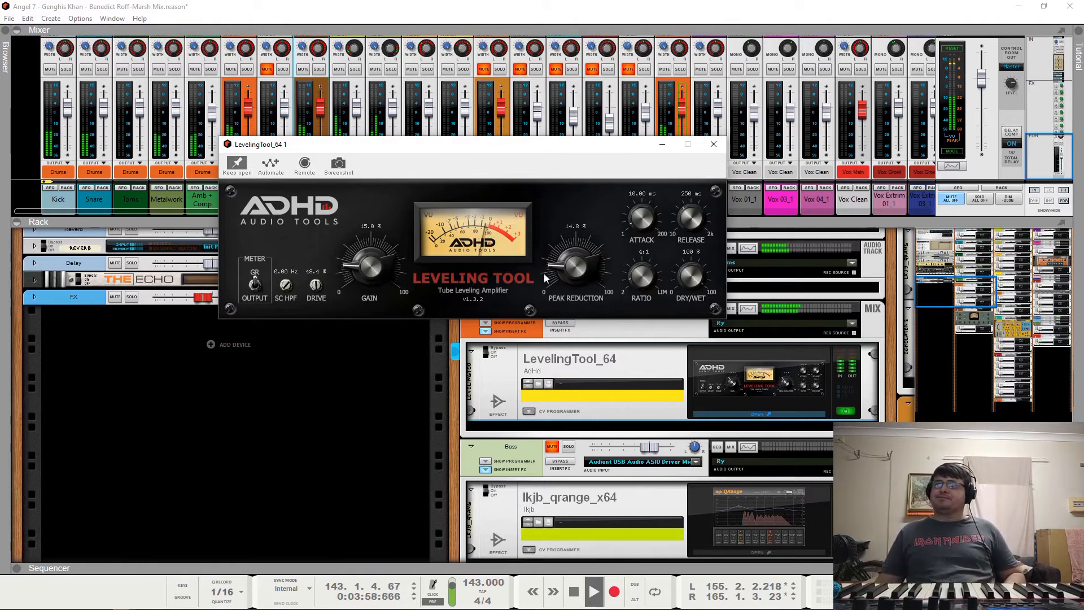
pyautogui.click(495, 353)
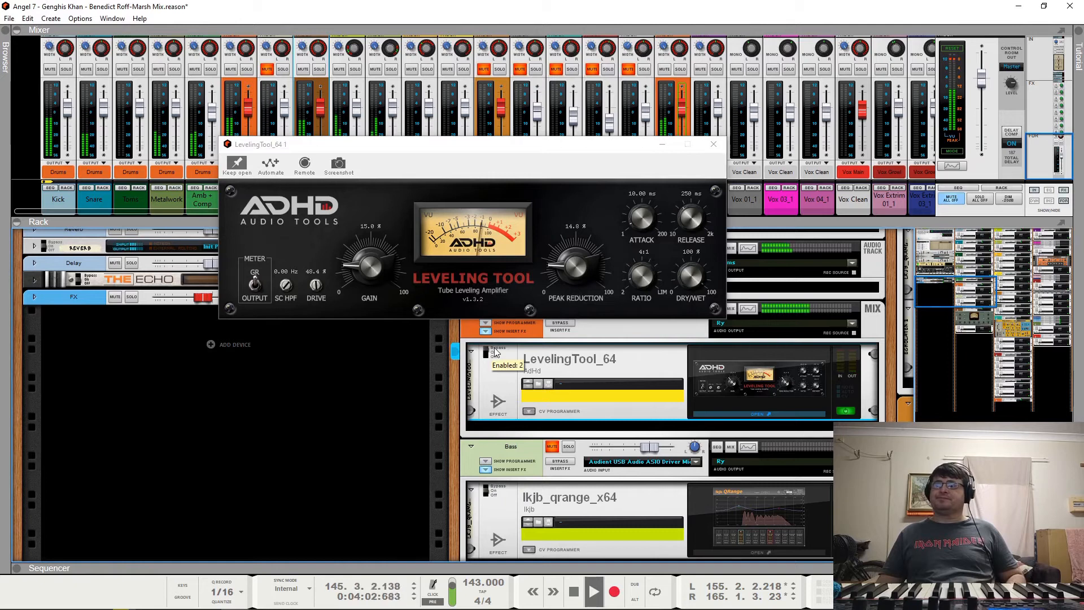
pyautogui.click(494, 353)
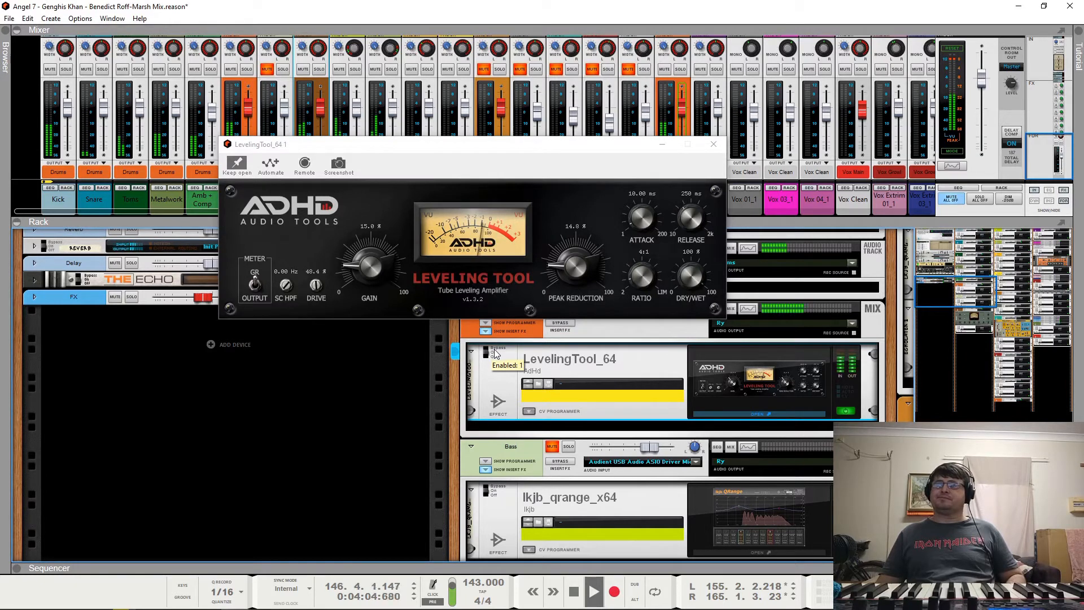
pyautogui.press('space')
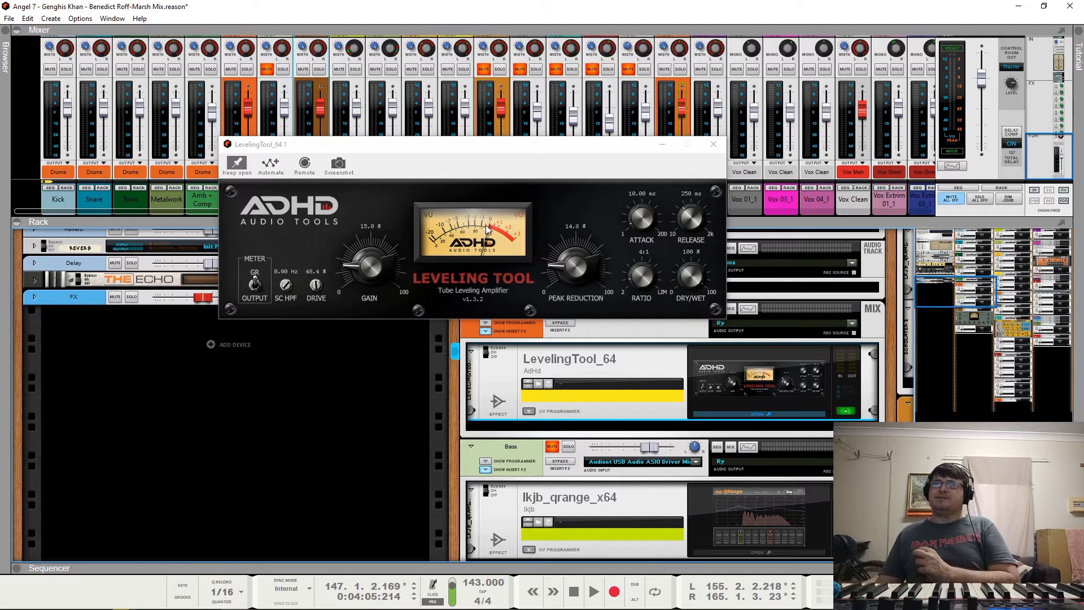
# Step: Move the LevelingTool window clear of the mixer channels, play a short passage of the mix, and close the compressor
pyautogui.moveTo(384, 148); pyautogui.dragTo(339, 247)
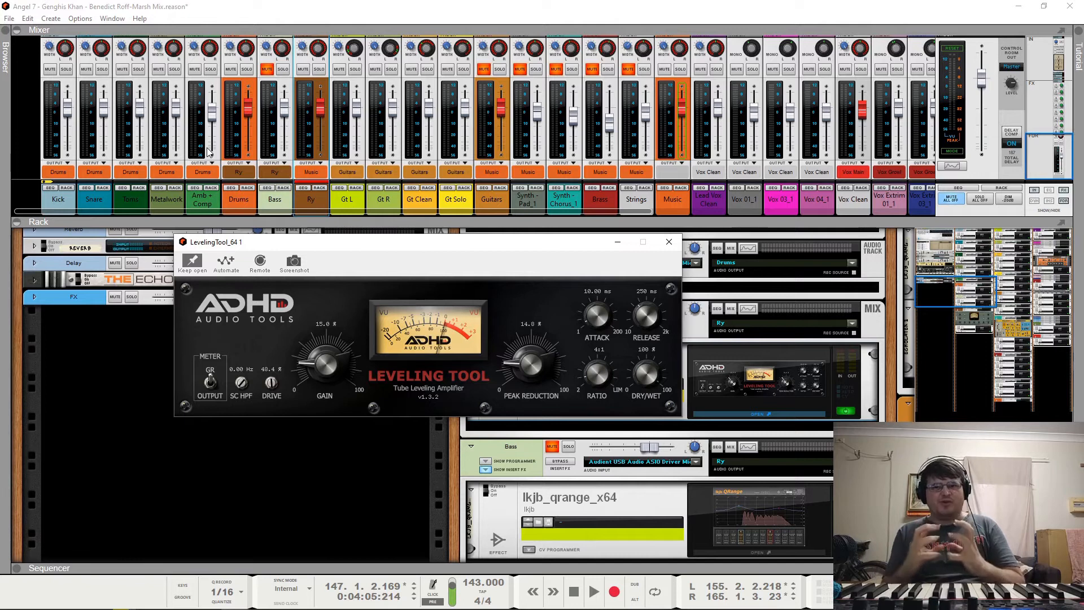
pyautogui.press('space')
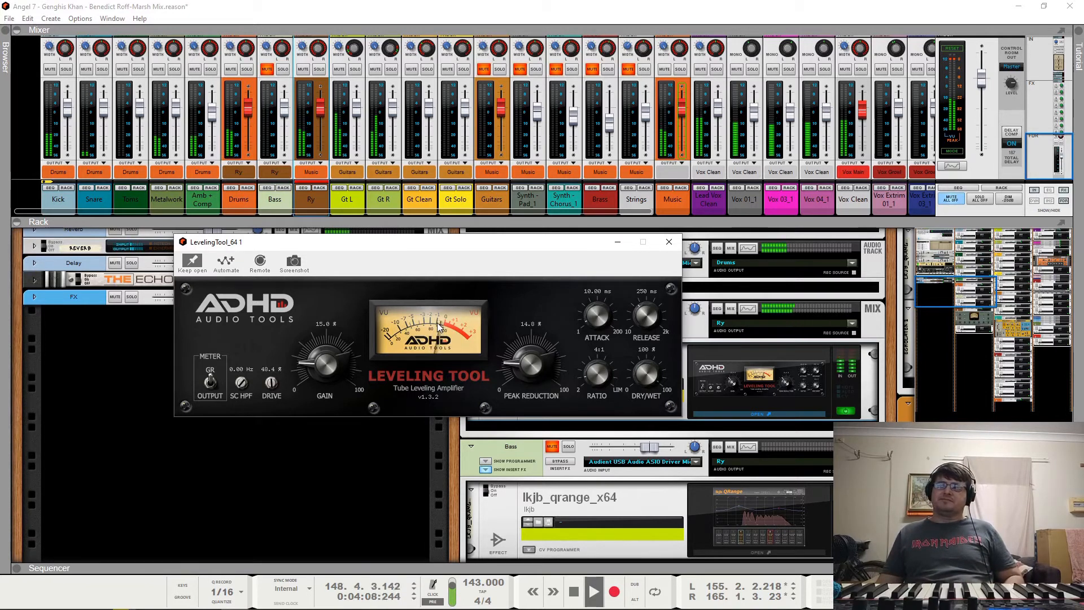
pyautogui.press('space')
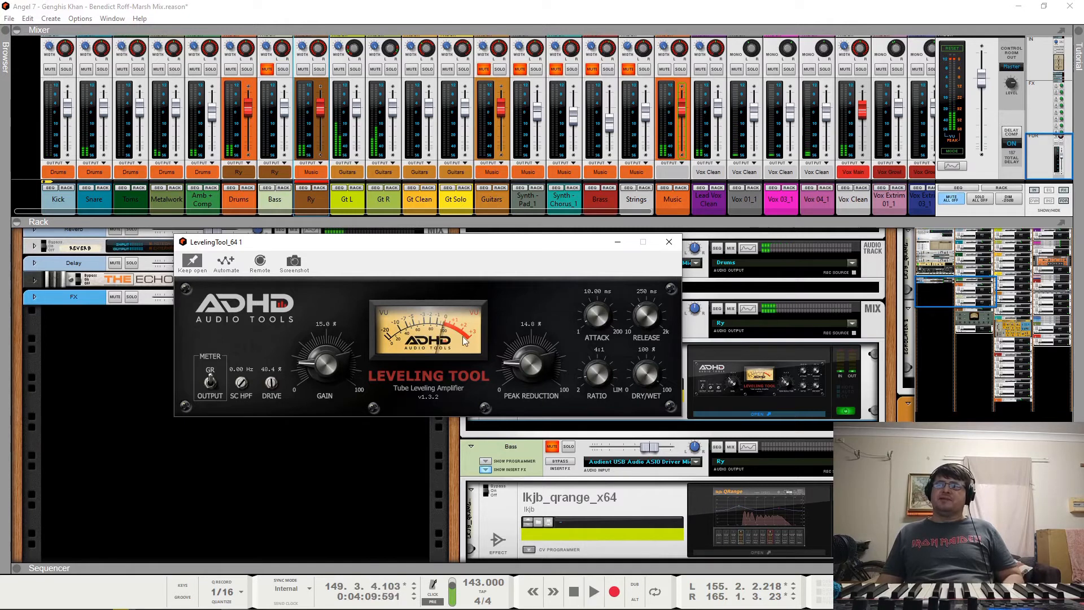
pyautogui.click(669, 243)
# Step: Start playback and unmute the Bass channel to bring it into the mix
pyautogui.scroll(-5, 628, 359)
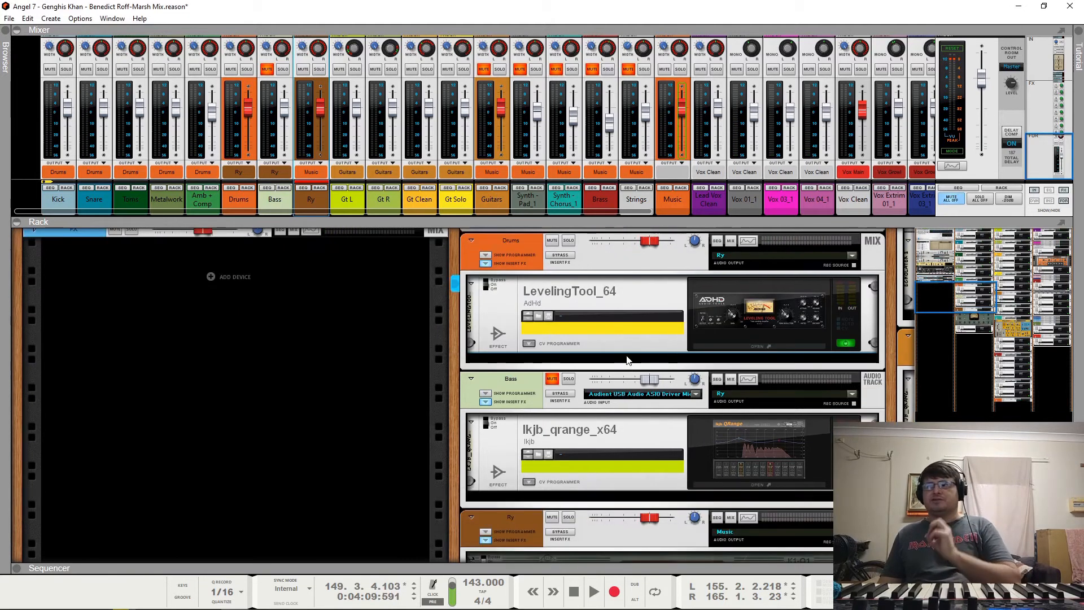
pyautogui.scroll(2, 621, 358)
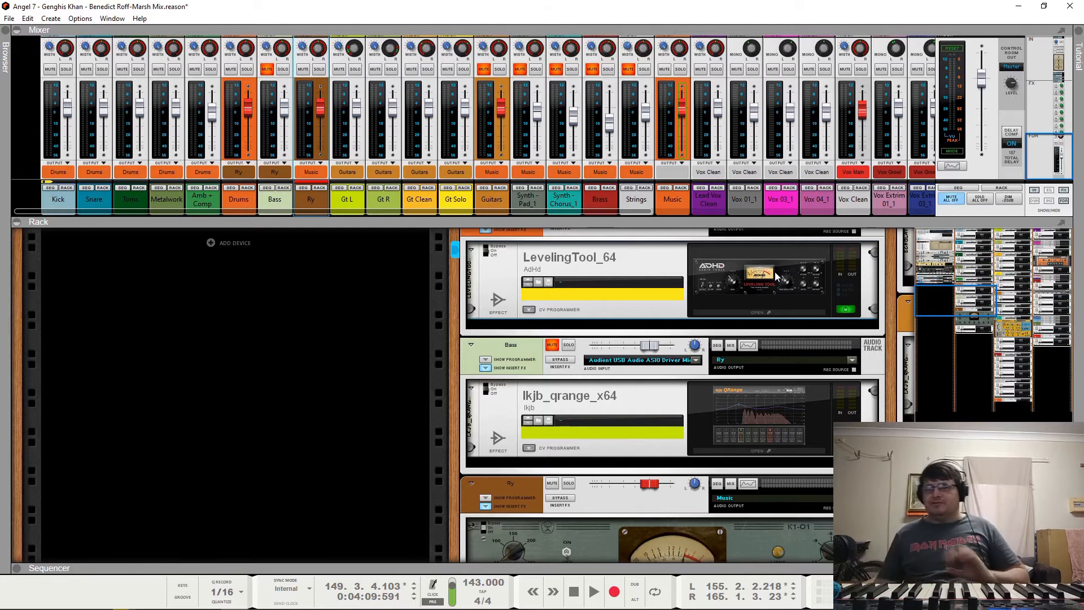
pyautogui.scroll(-2, 593, 297)
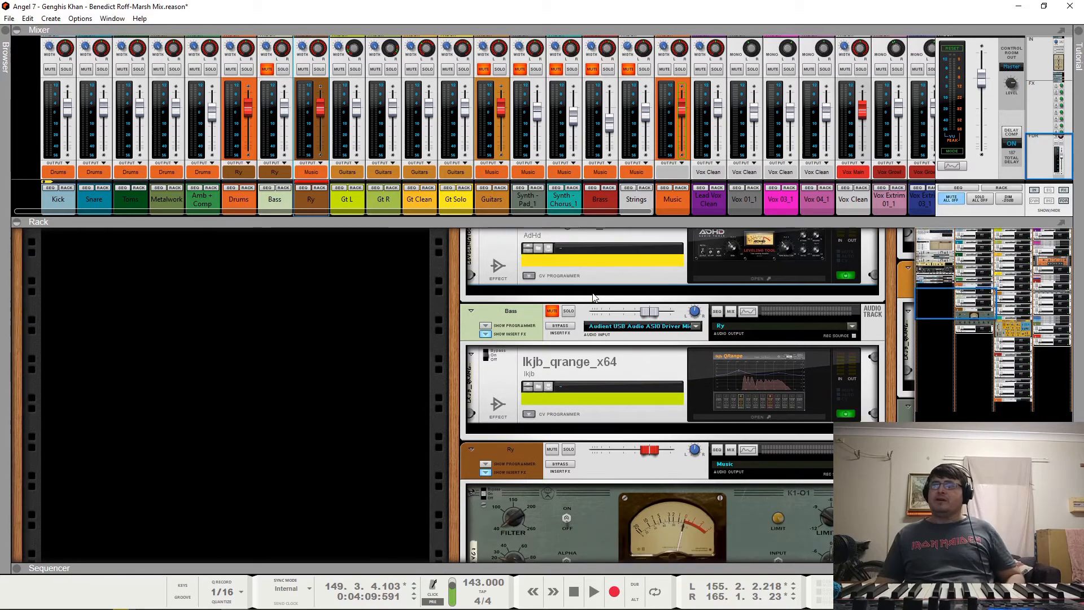
pyautogui.press('space')
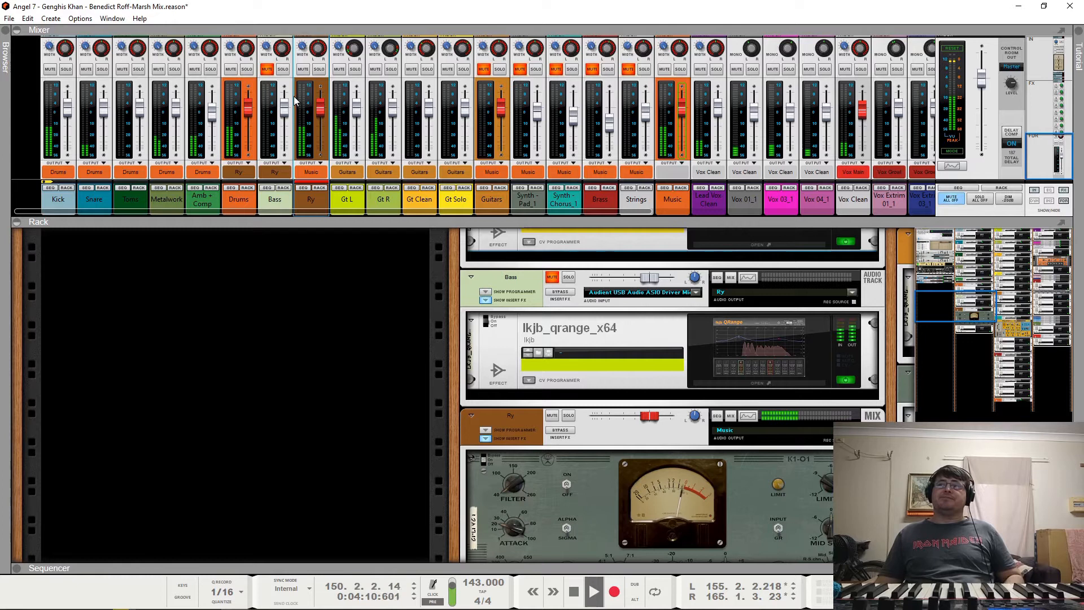
pyautogui.click(267, 69)
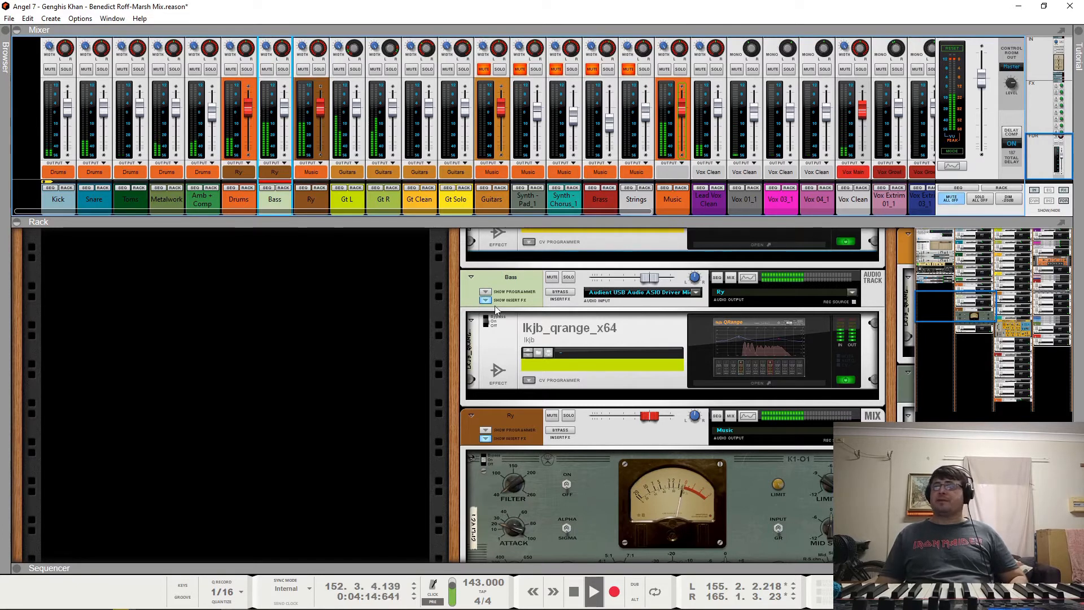
# Step: Open the Bass channel's QRange EQ, move its window up over the mixer, and play short passages with the analyser showing
pyautogui.click(762, 362)
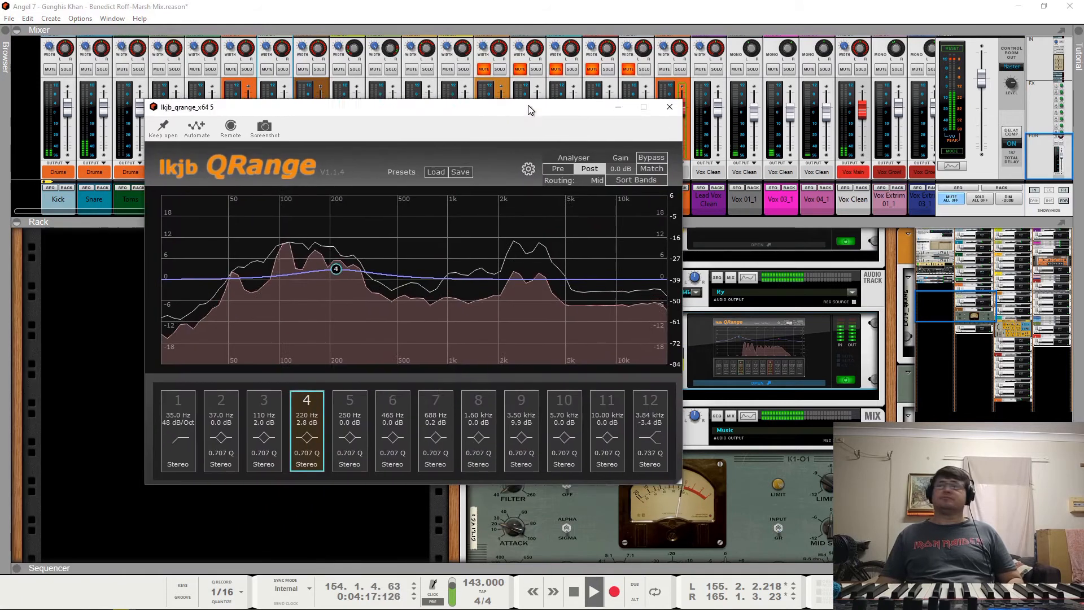
pyautogui.moveTo(527, 105); pyautogui.dragTo(603, 81)
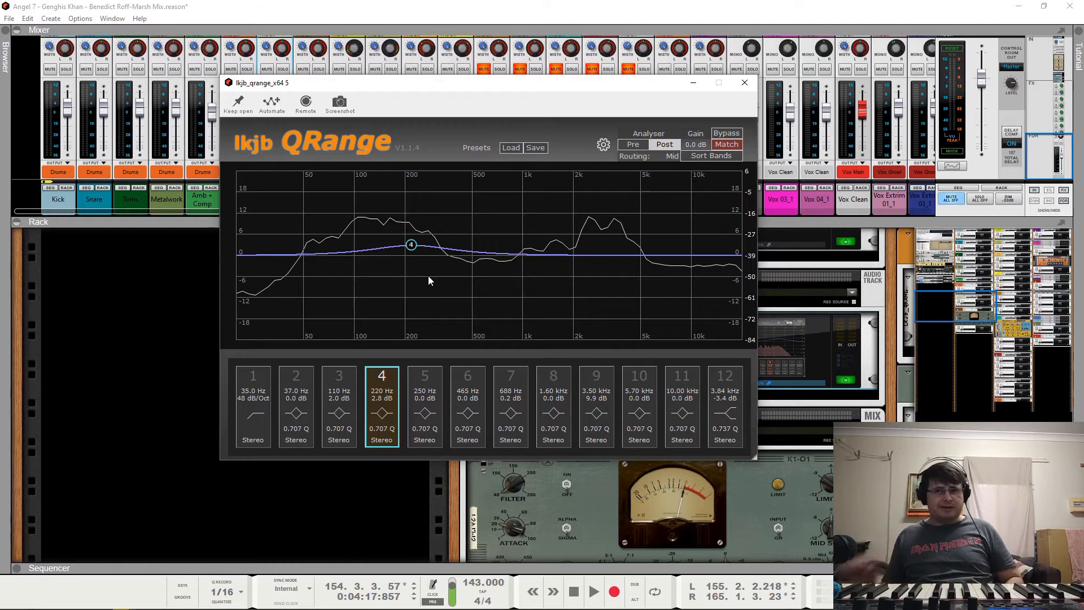
pyautogui.press('space')
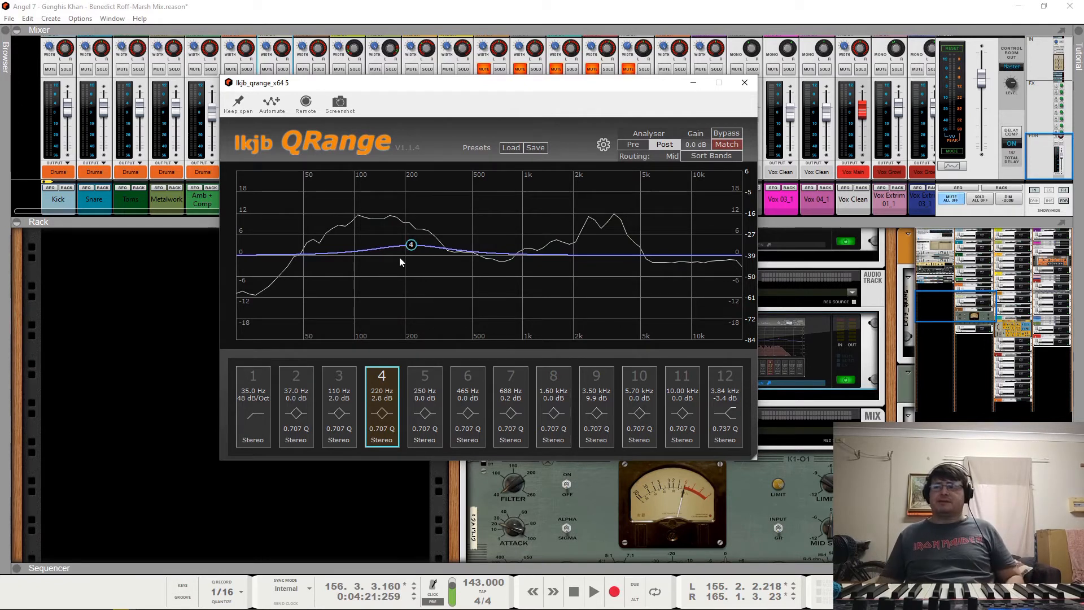
pyautogui.press('space')
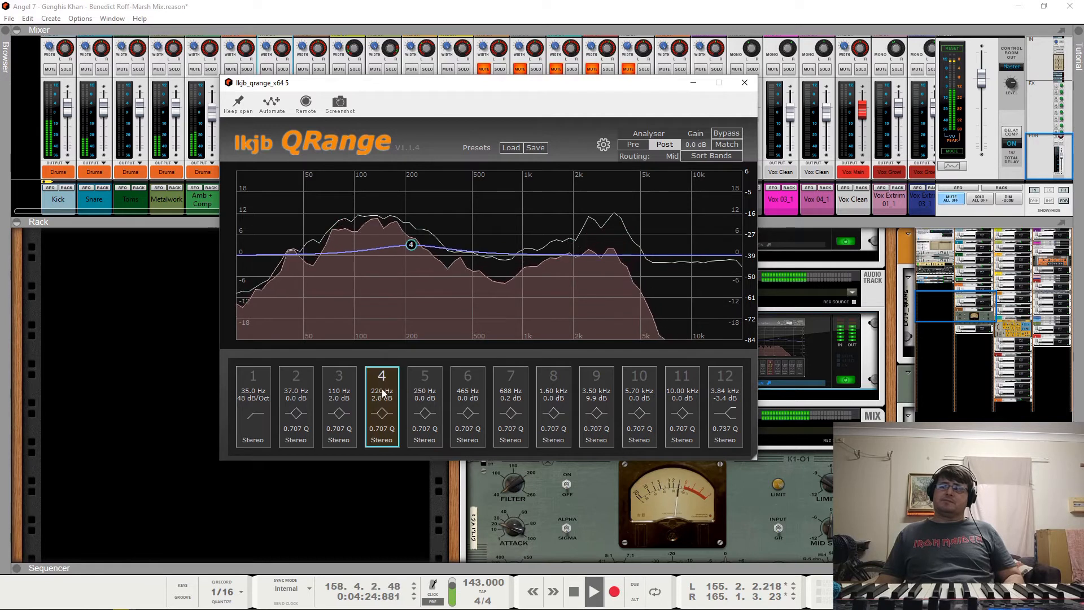
pyautogui.press('space')
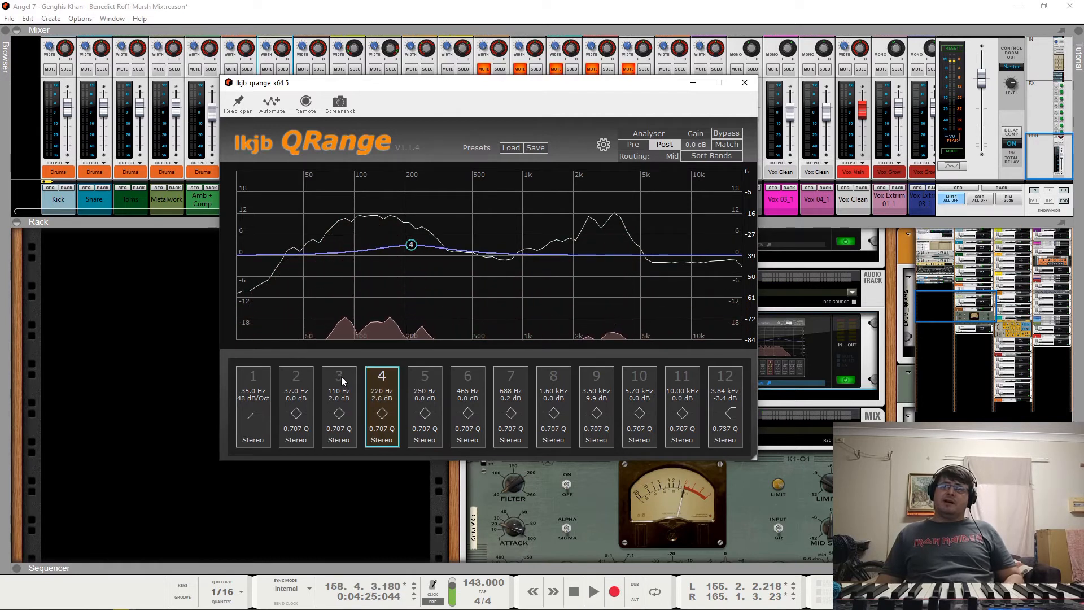
# Step: Swap the active Bass EQ boost from band 4 at 220 Hz to band 3 at 110 Hz, and restore band 4
pyautogui.click(341, 394)
pyautogui.click(375, 393)
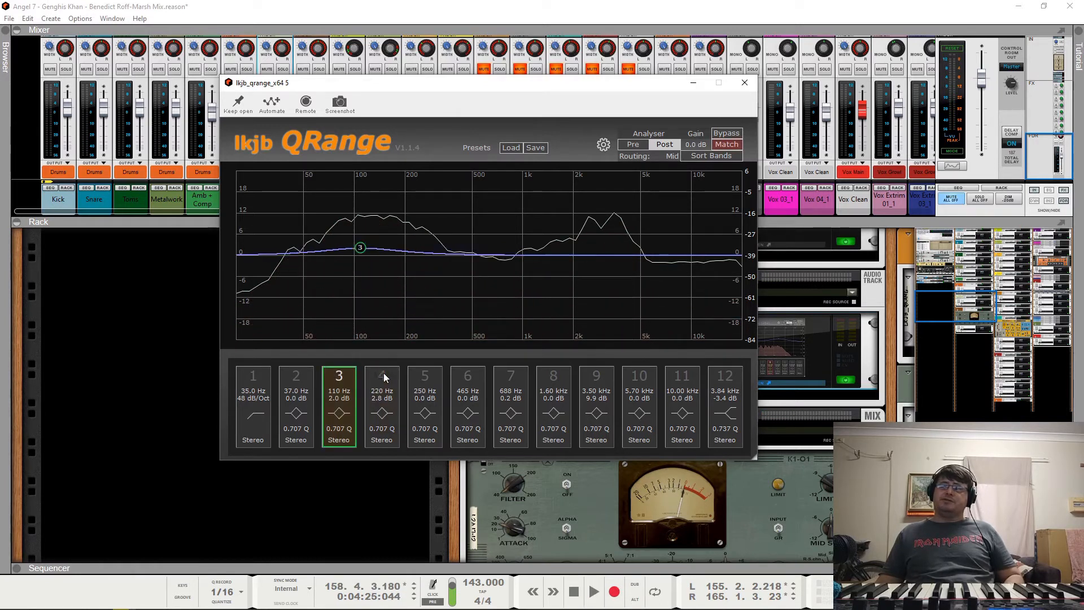
pyautogui.click(343, 380)
pyautogui.click(376, 378)
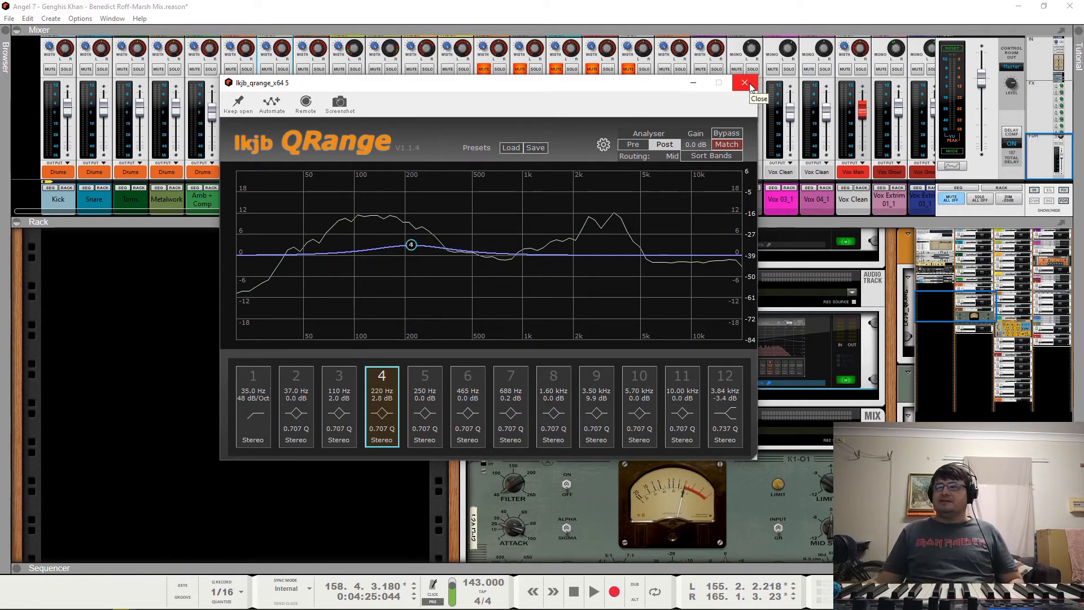
# Step: Play the mix, audition the Bass EQ's band 12 cut at 3.84 kHz, turn that band off again, and close the EQ
pyautogui.press('space')
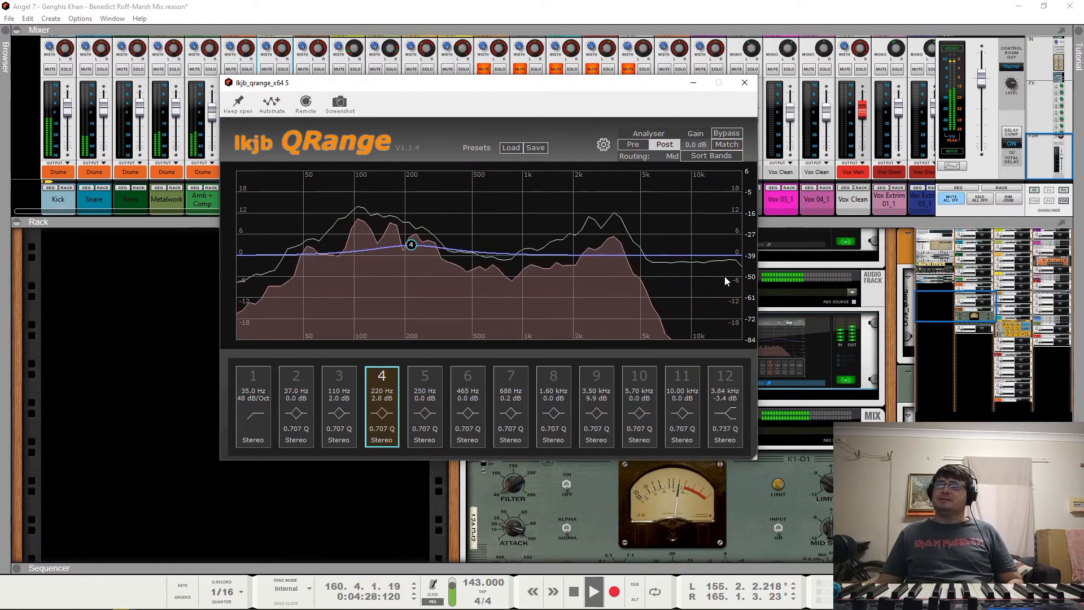
pyautogui.press('space')
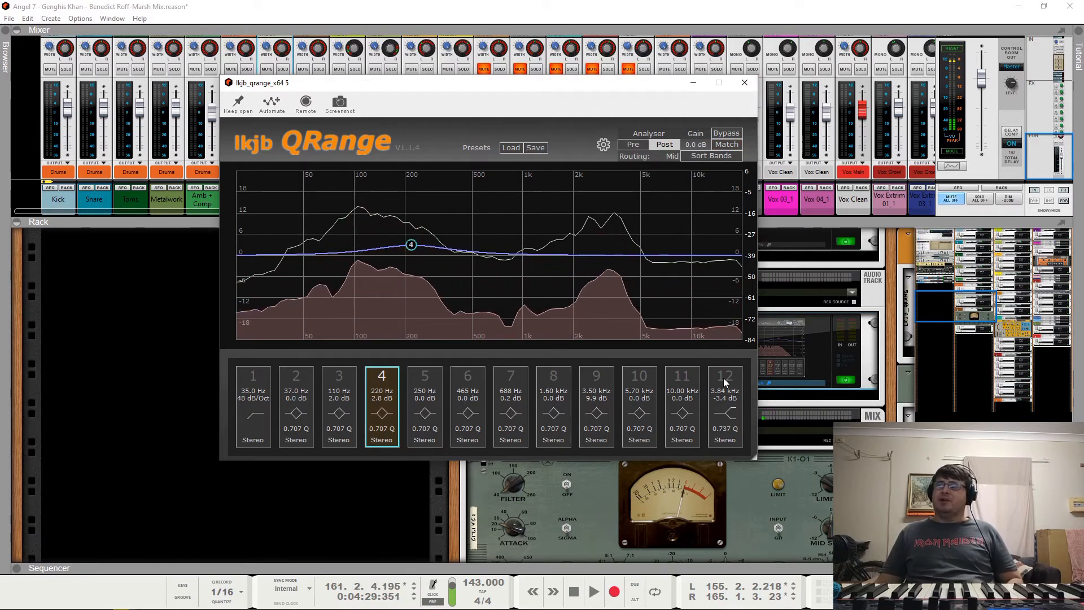
pyautogui.click(726, 377)
pyautogui.press('space')
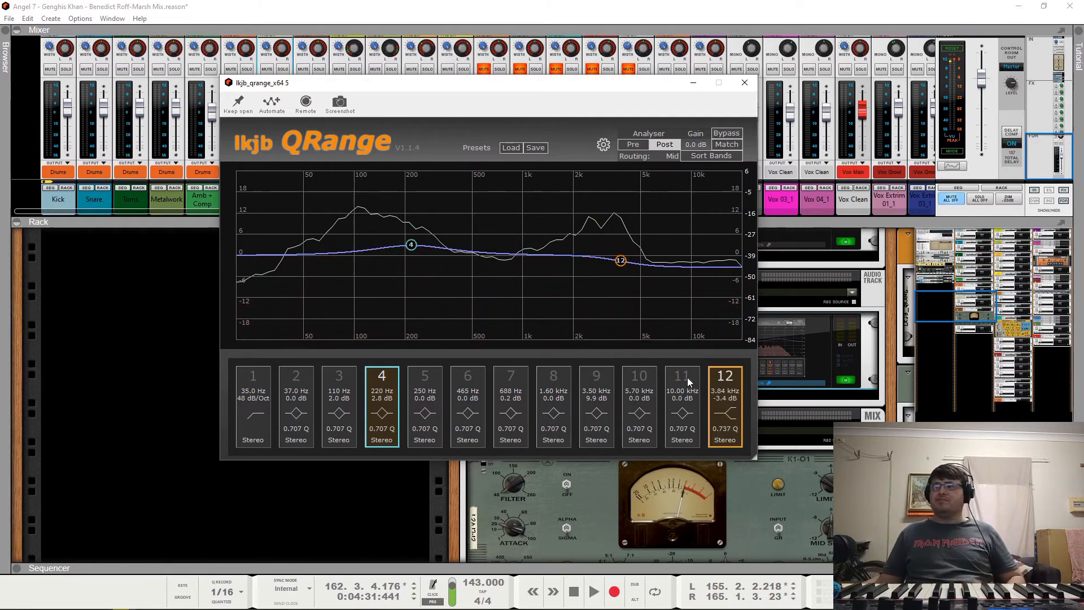
pyautogui.click(725, 378)
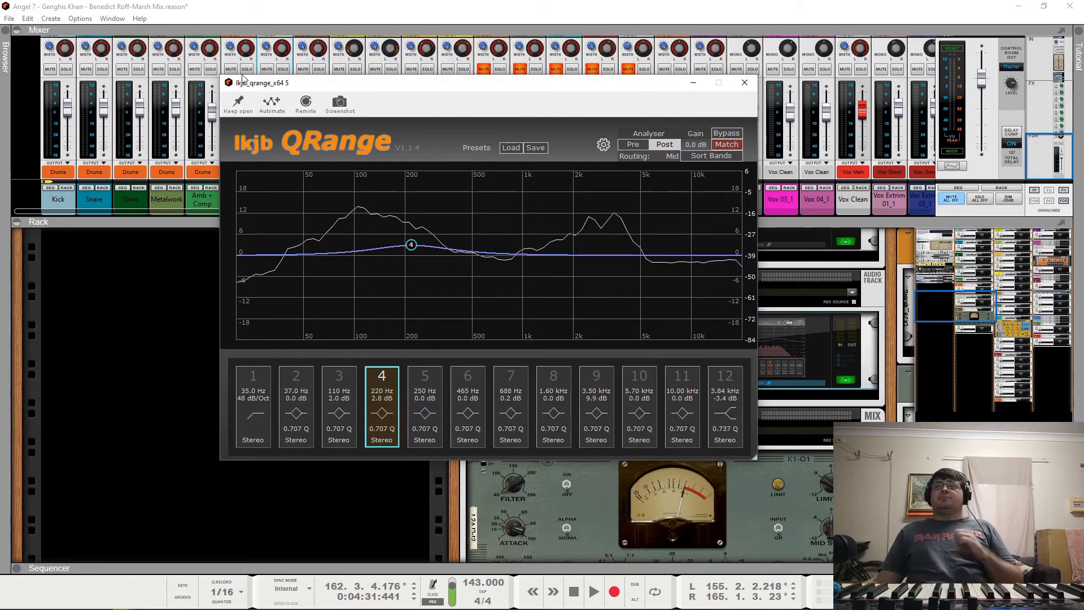
pyautogui.click(745, 83)
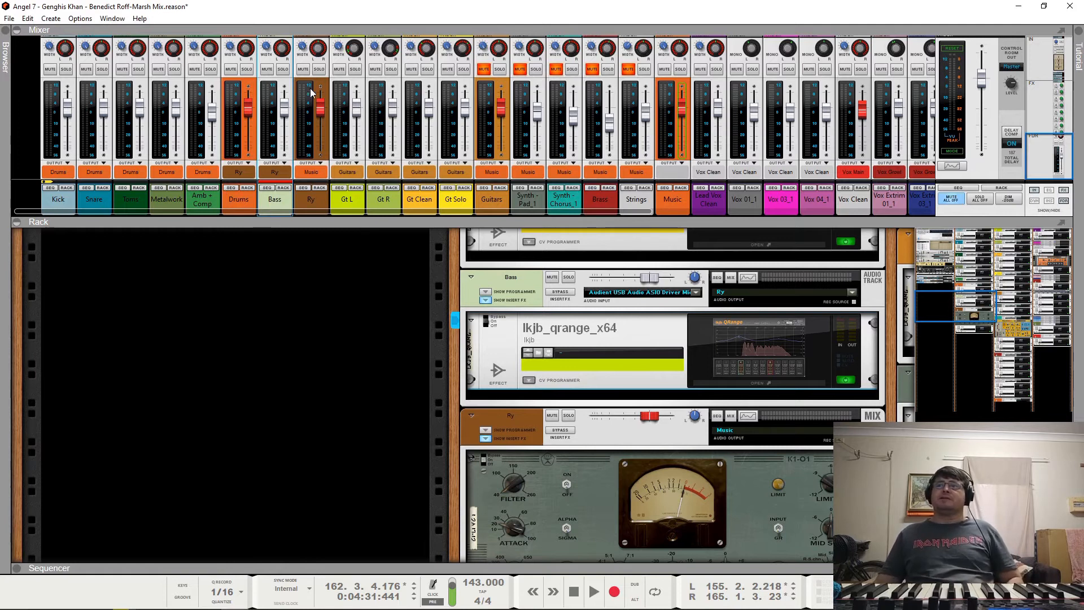
# Step: Play the song with the Bass channel soloed and open its QRange EQ again
pyautogui.press('space')
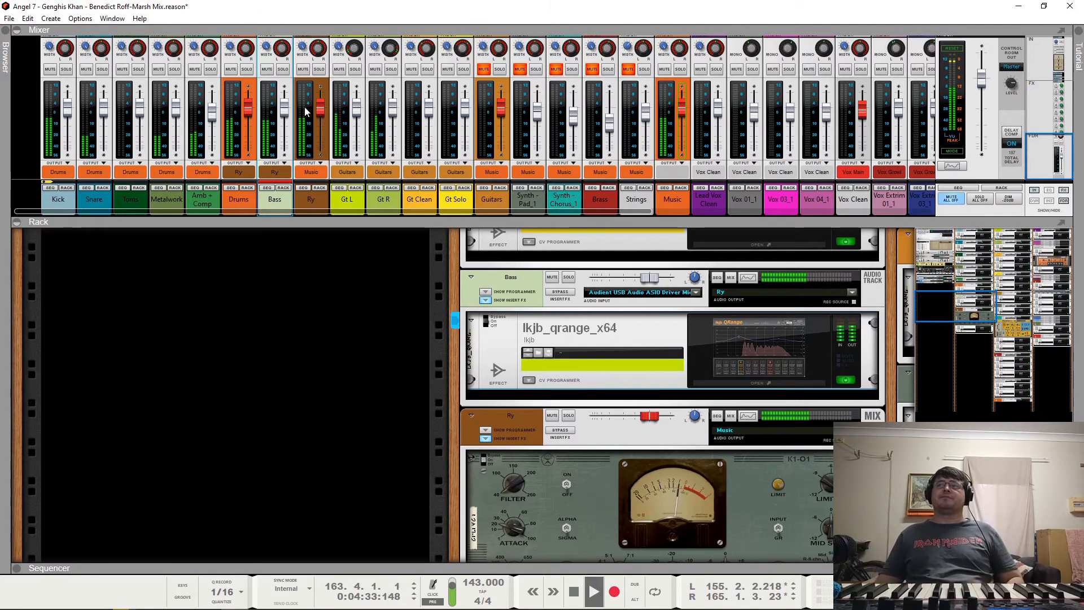
pyautogui.click(283, 69)
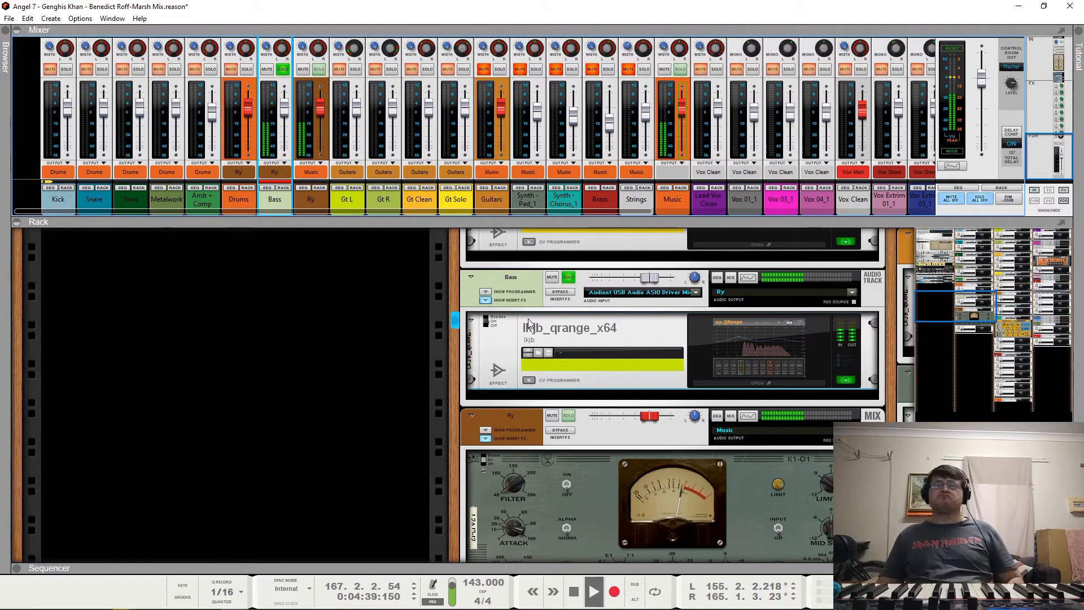
pyautogui.click(717, 352)
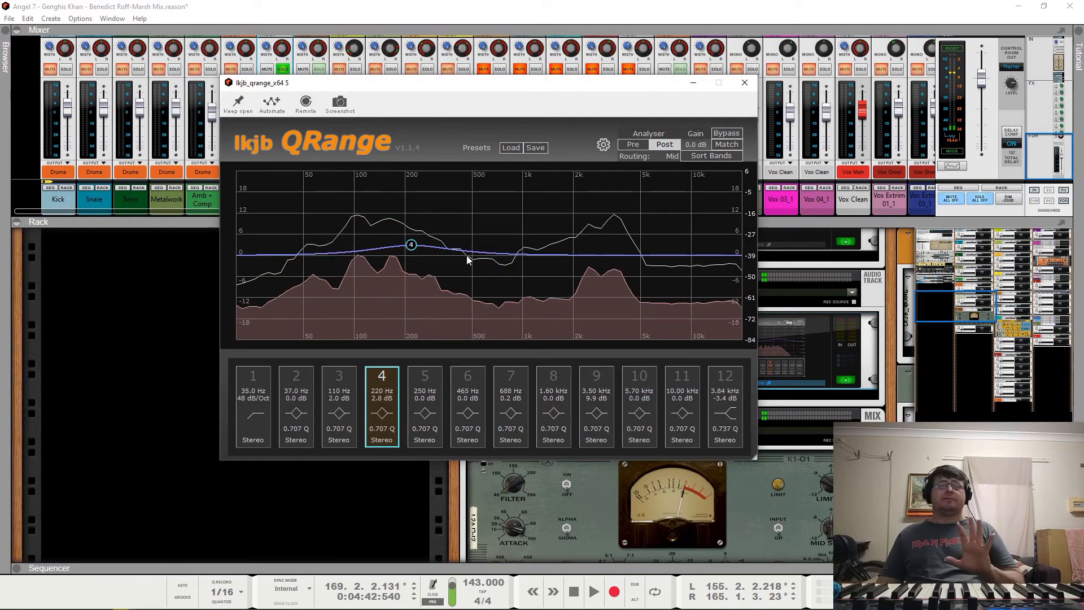
# Step: Unsolo the Bass channel, play a short passage of the full mix, and close the Bass EQ
pyautogui.click(283, 69)
pyautogui.press('space')
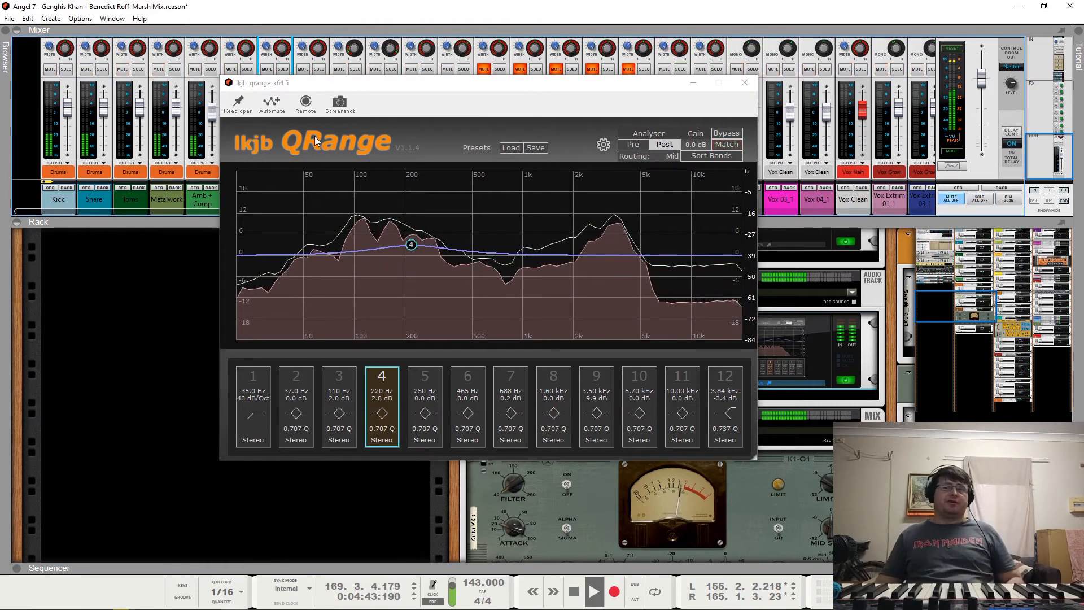
pyautogui.press('space')
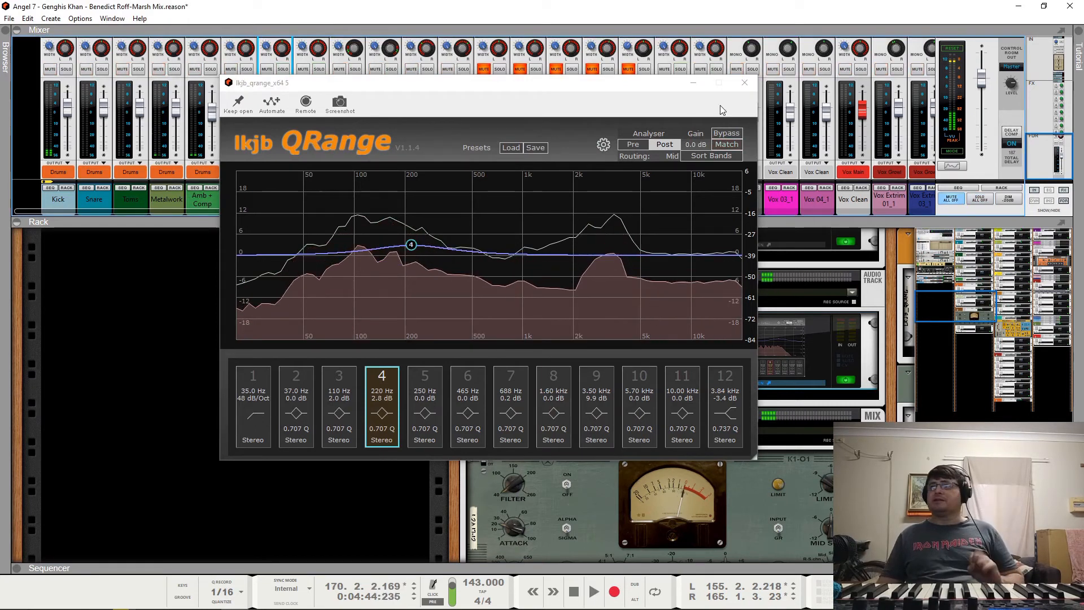
pyautogui.click(745, 85)
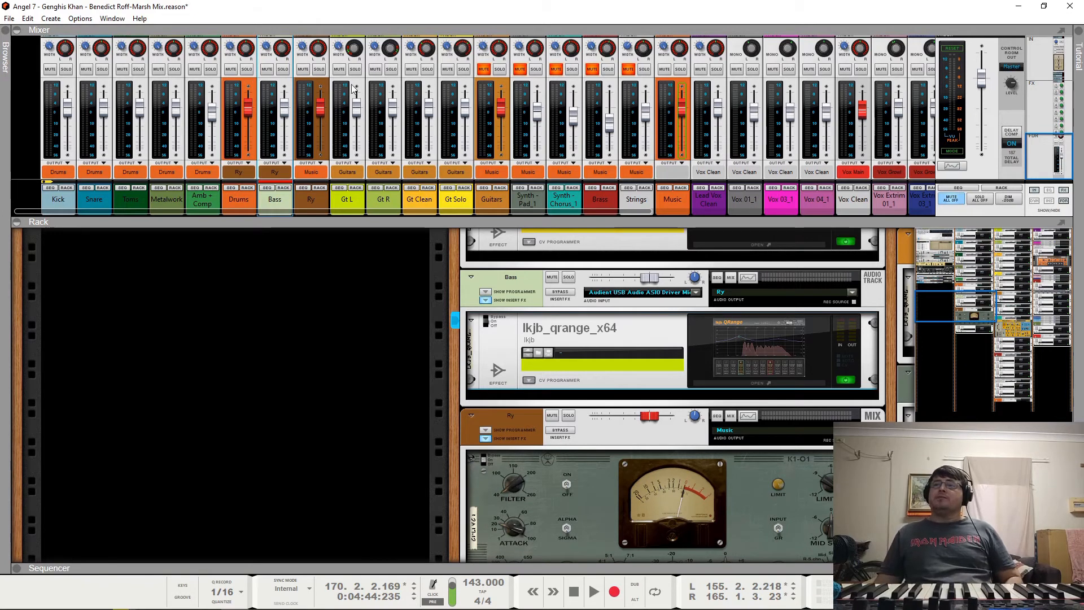
# Step: Play a short passage of the mix and examine the Ry bus's compressor and QRange EQ in the rack
pyautogui.press('space')
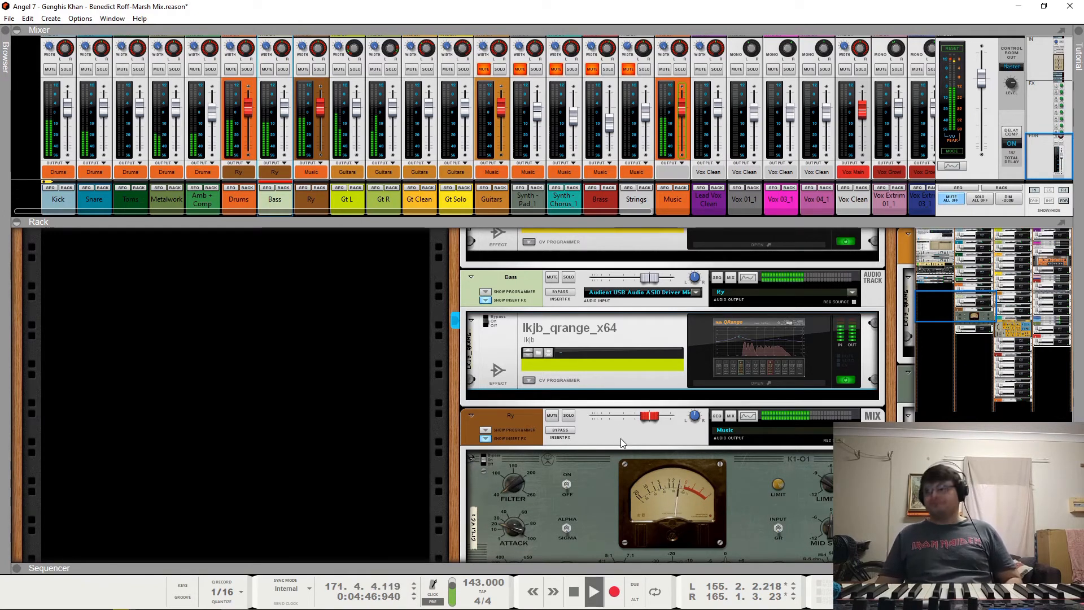
pyautogui.scroll(-3, 622, 428)
pyautogui.press('space')
pyautogui.scroll(3, 605, 293)
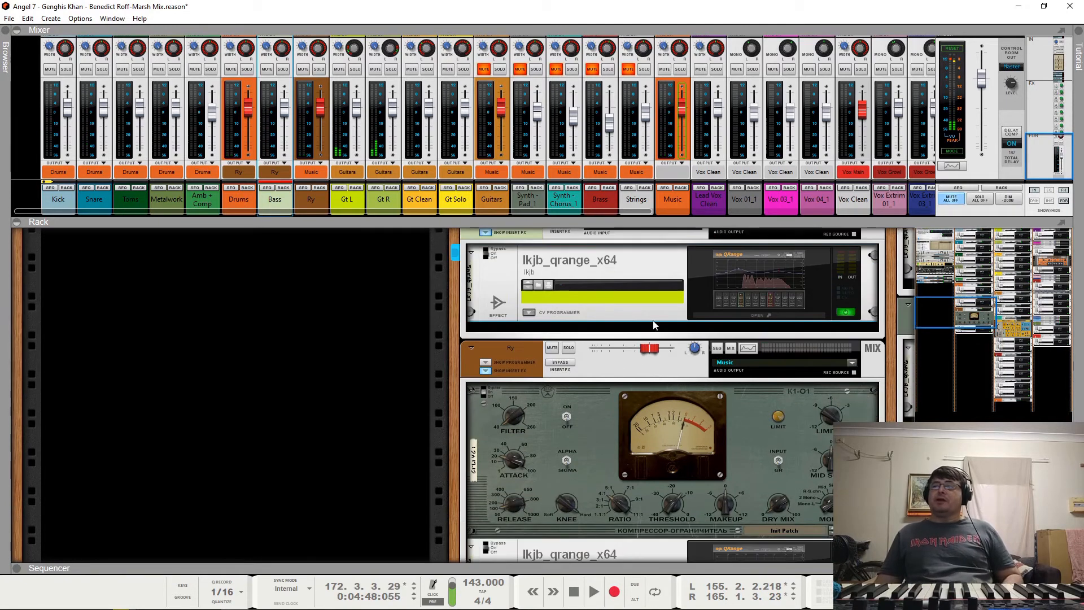
pyautogui.scroll(5, 622, 282)
pyautogui.scroll(-4, 763, 264)
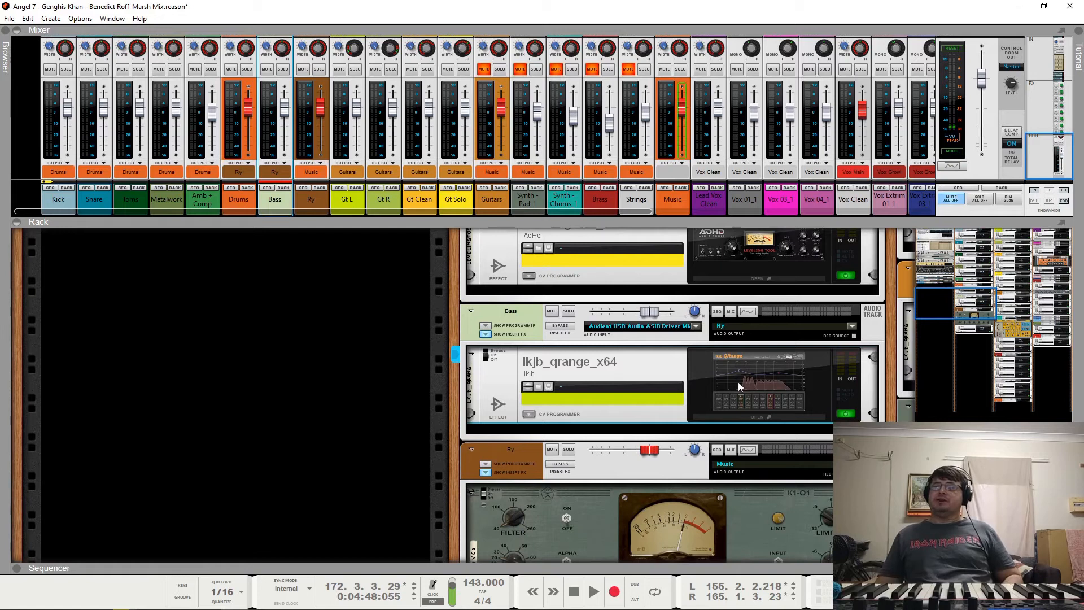
pyautogui.scroll(-3, 738, 382)
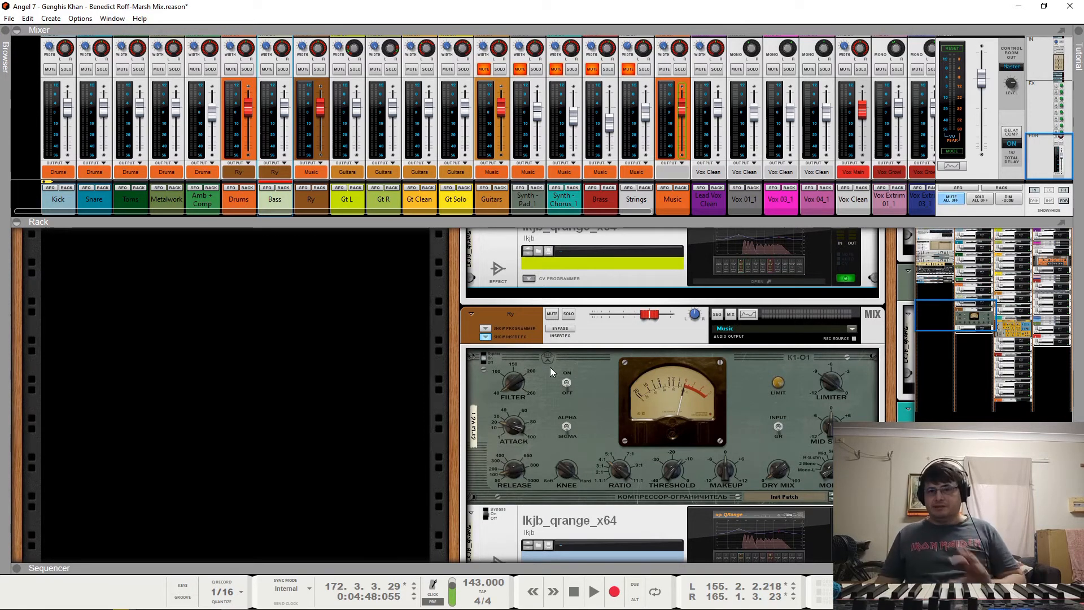
pyautogui.scroll(-2, 550, 367)
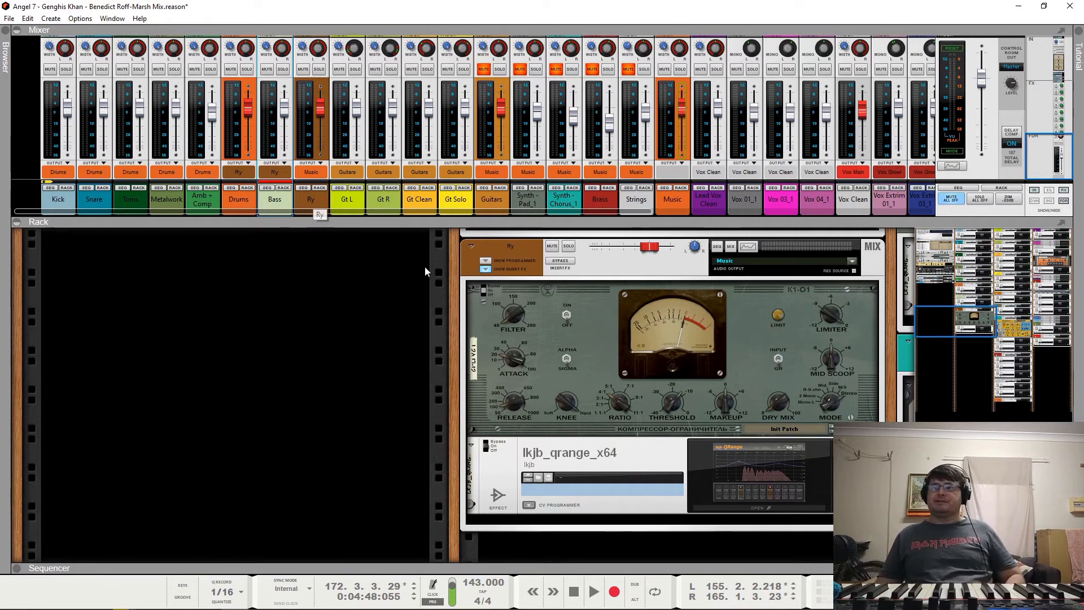
# Step: Play a short passage, bring the mixer's FX sends into view, and toggle Lead Vox Clean's delay send off and back on
pyautogui.press('space')
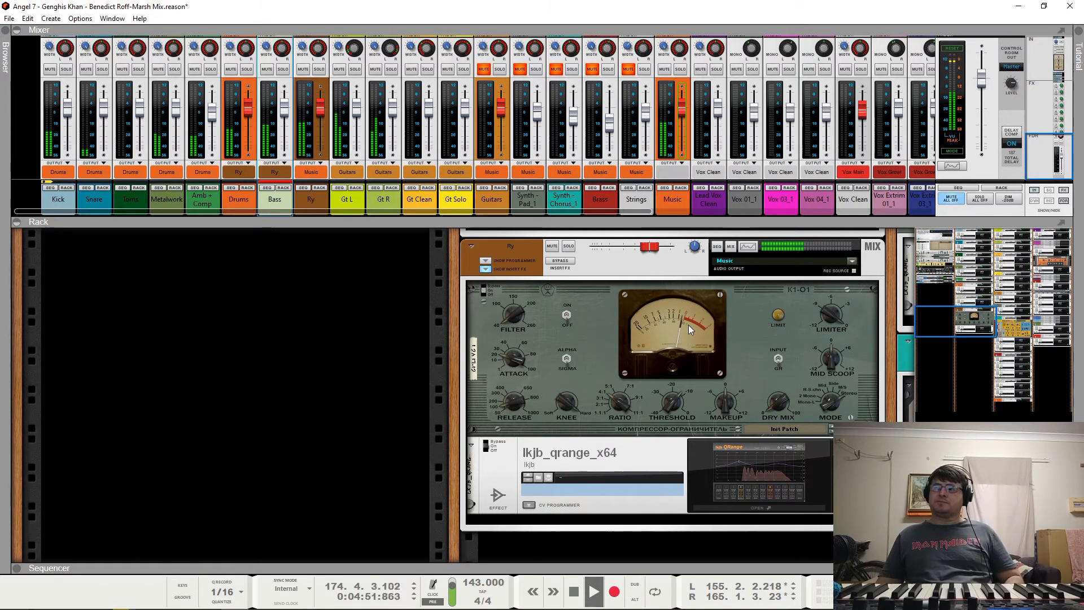
pyautogui.scroll(10, 418, 171)
pyautogui.scroll(3, 418, 171)
pyautogui.press('space')
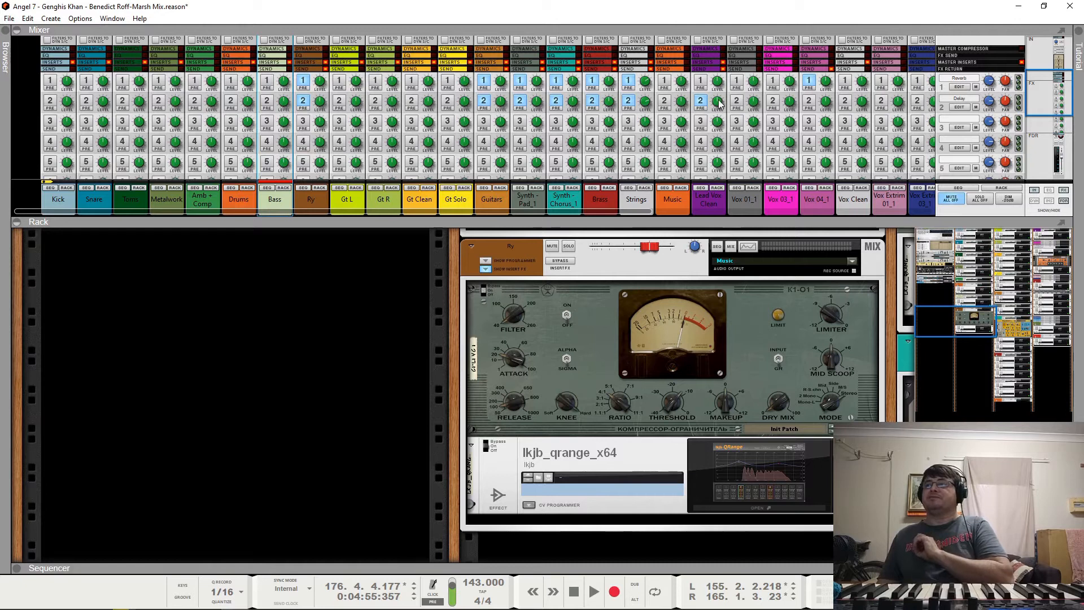
pyautogui.click(701, 101)
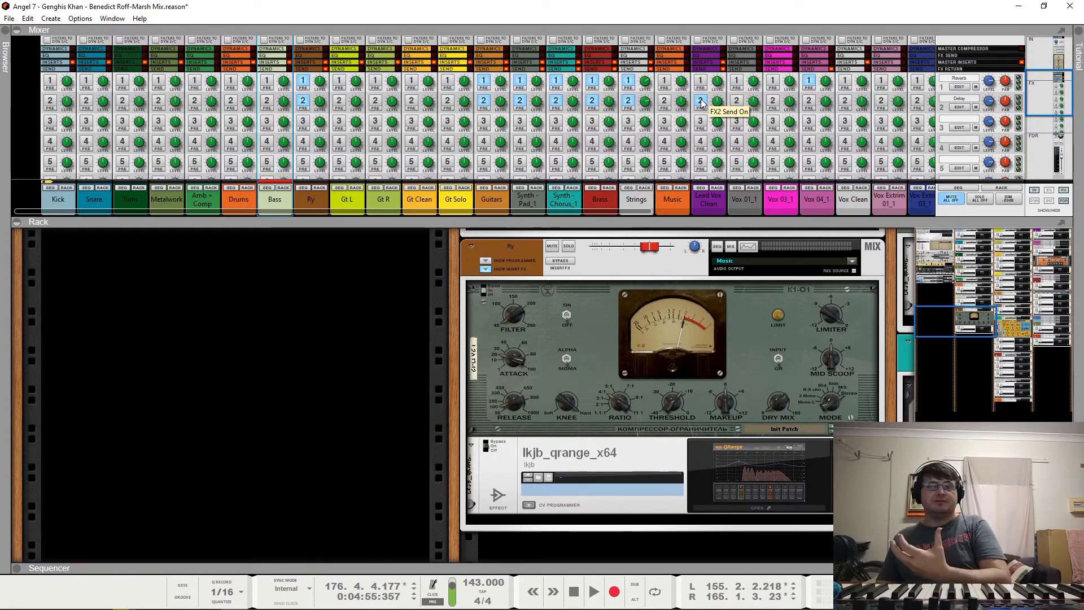
pyautogui.click(701, 102)
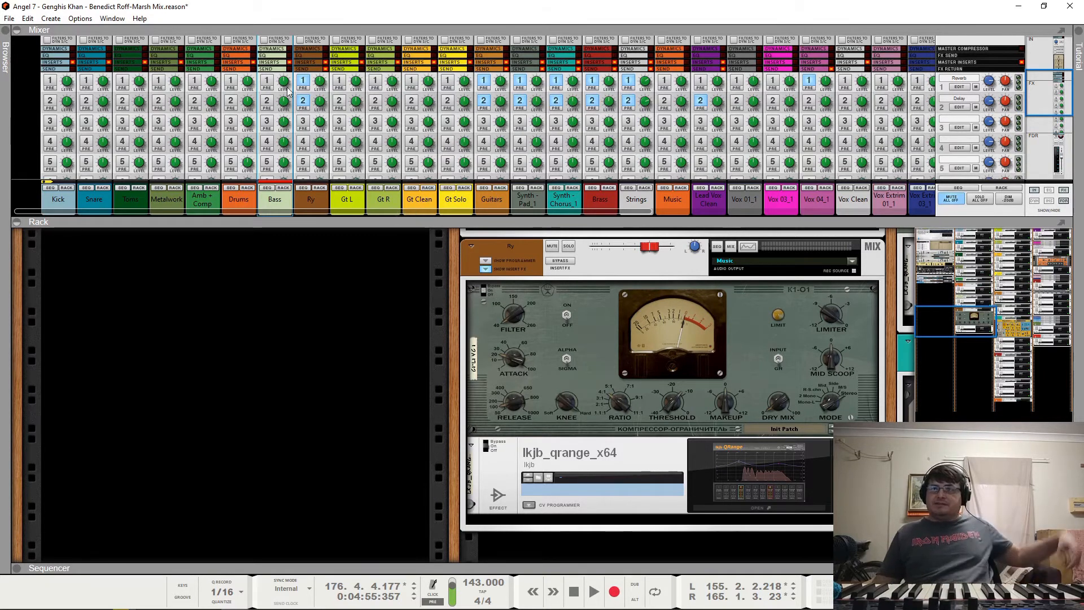
# Step: Play the mix while comparing the Ry bus's compressor and QRange EQ using their bypass switches
pyautogui.press('space')
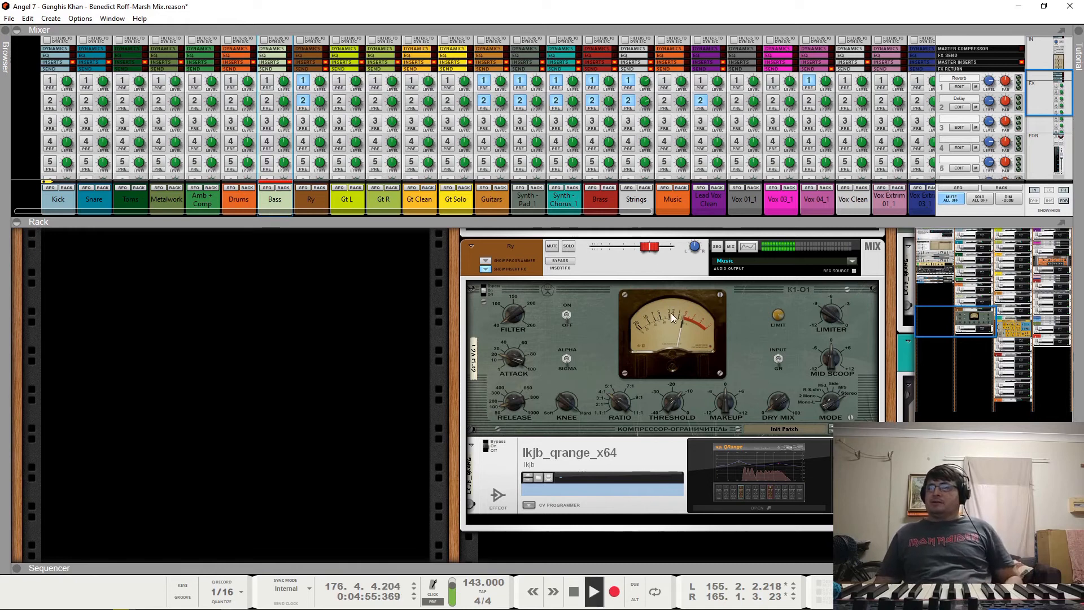
pyautogui.click(484, 287)
pyautogui.click(486, 447)
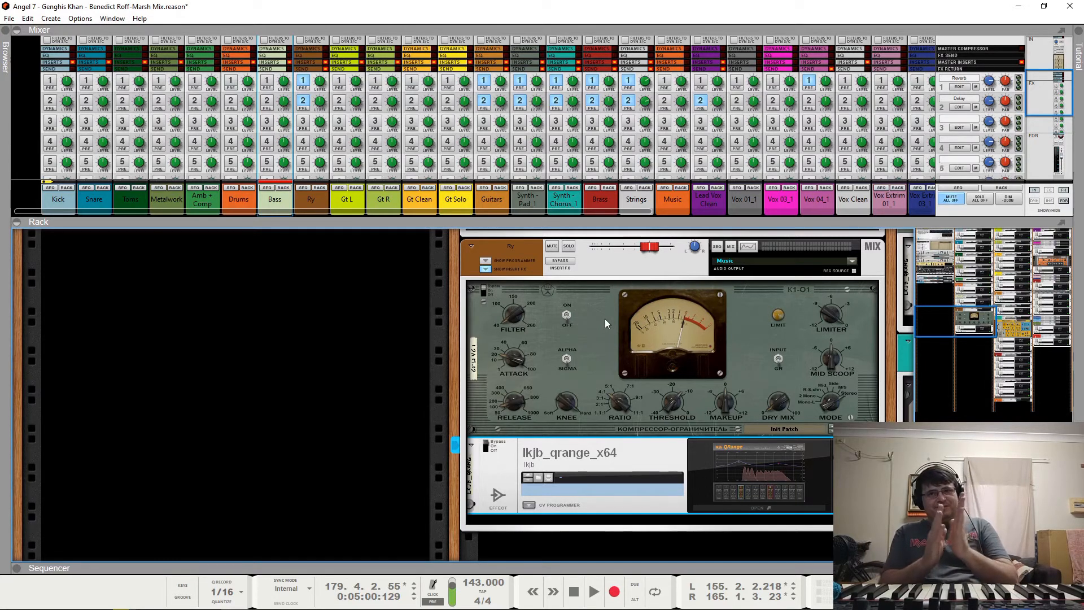
pyautogui.press('space')
pyautogui.click(487, 292)
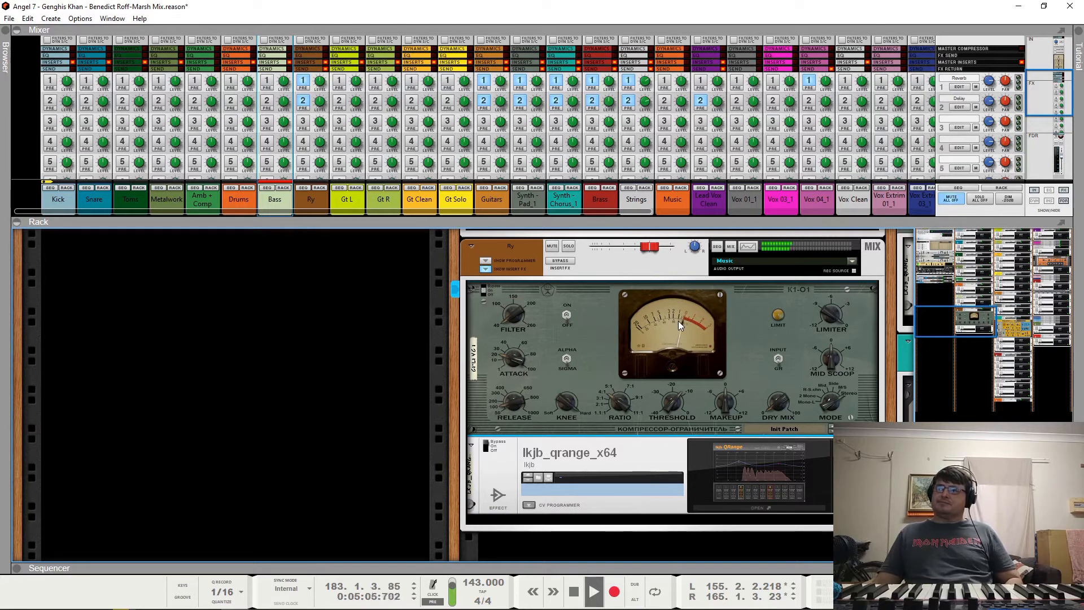
# Step: Play another short passage of the mix while watching the Ry bus compressor's meter
pyautogui.press('space')
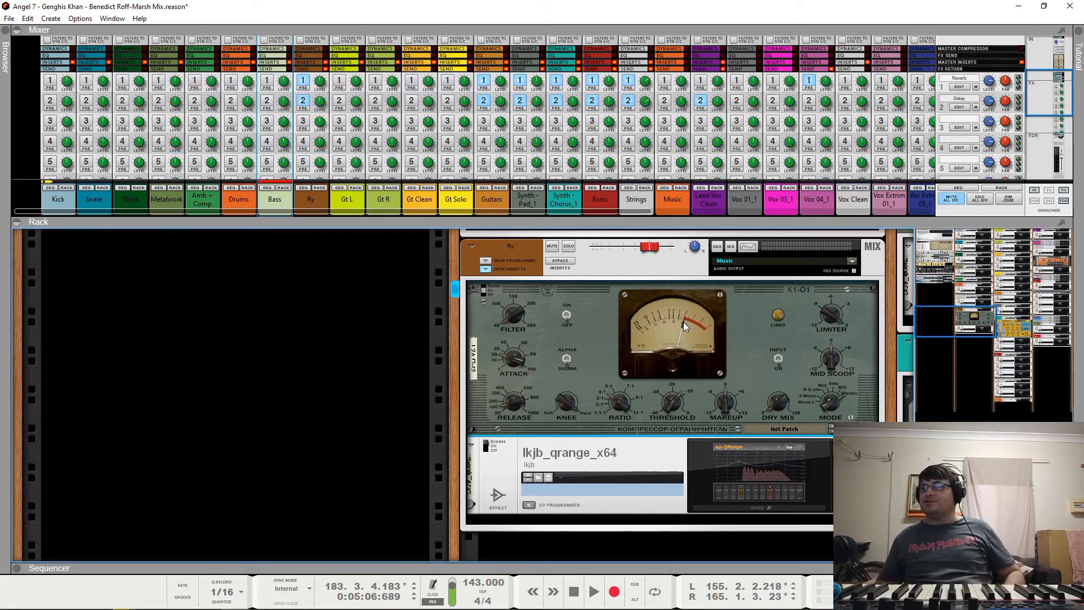
pyautogui.press('space')
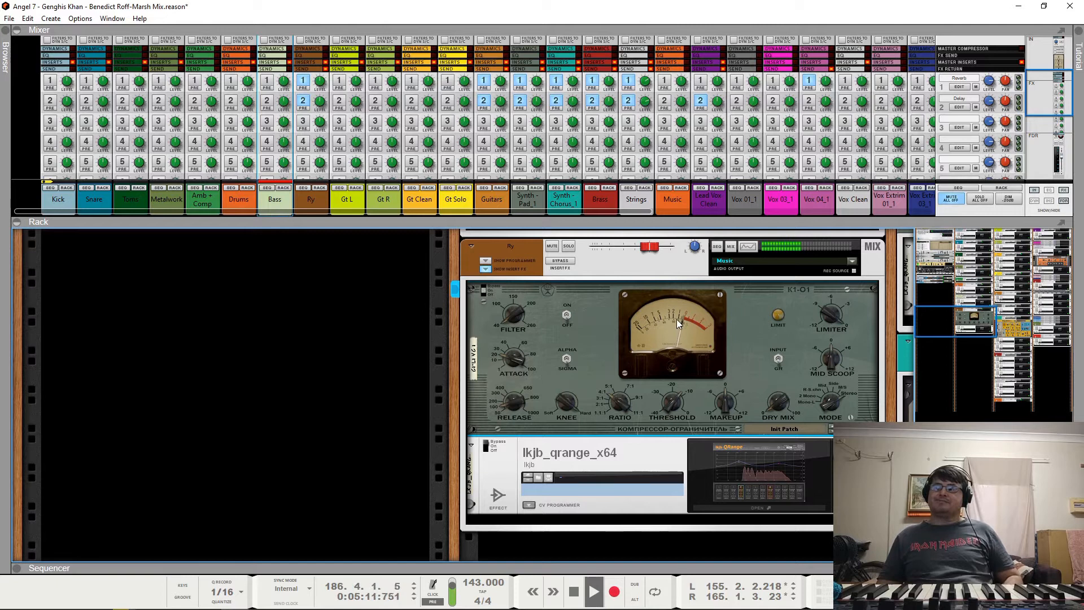
pyautogui.press('space')
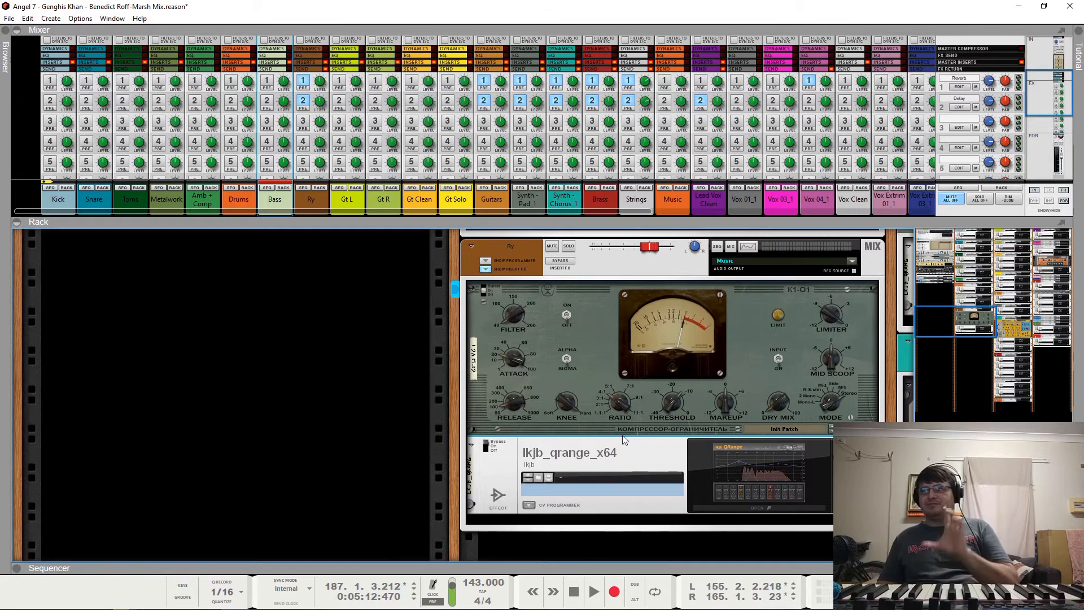
# Step: Open the Ry bus's QRange EQ, place its window clear of the rack device, and play the mix
pyautogui.click(489, 448)
pyautogui.click(738, 478)
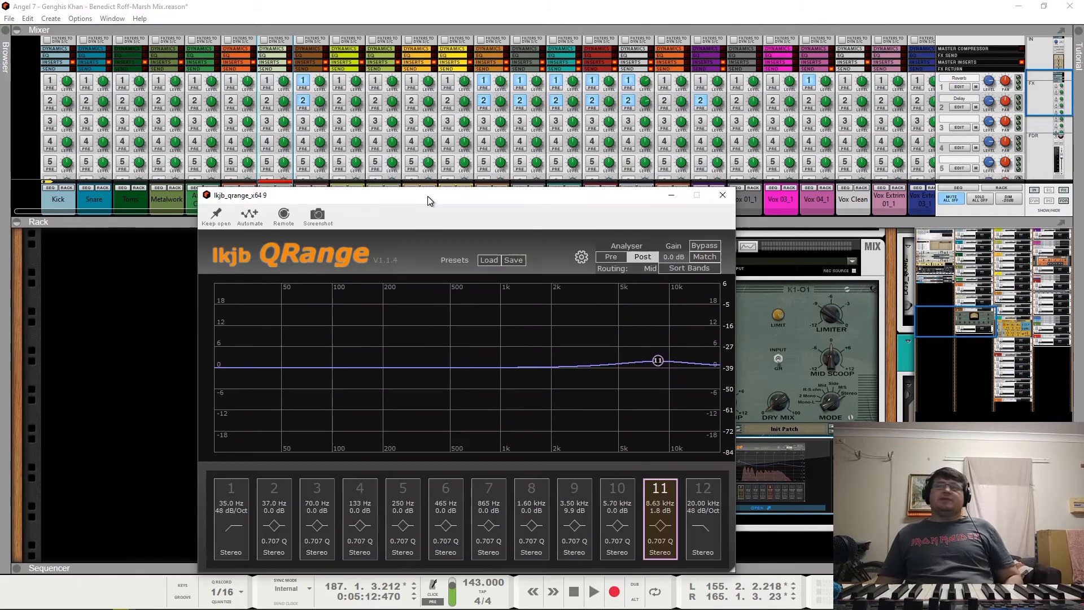
pyautogui.moveTo(428, 195); pyautogui.dragTo(478, 101)
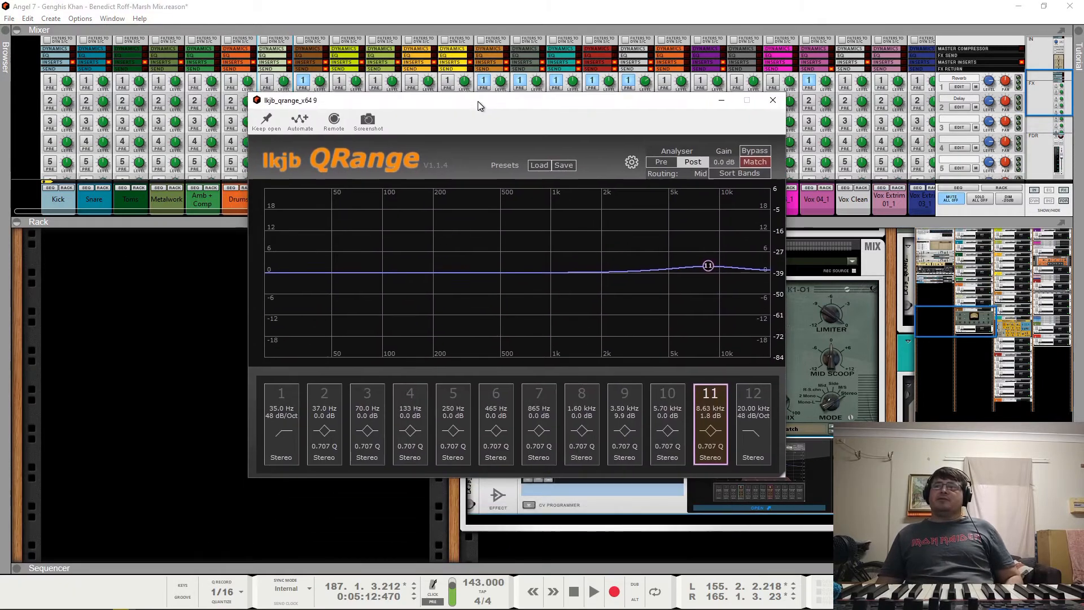
pyautogui.press('space')
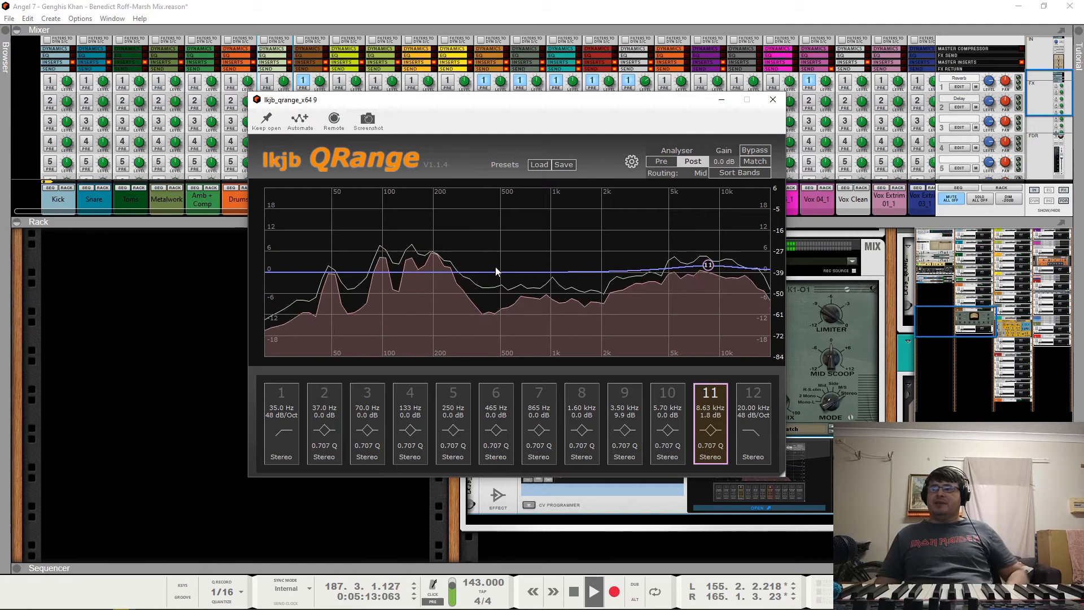
# Step: Audition the Ry EQ's band 11 boost at 8.63 kHz by turning it off and on again, and close the EQ
pyautogui.click(711, 394)
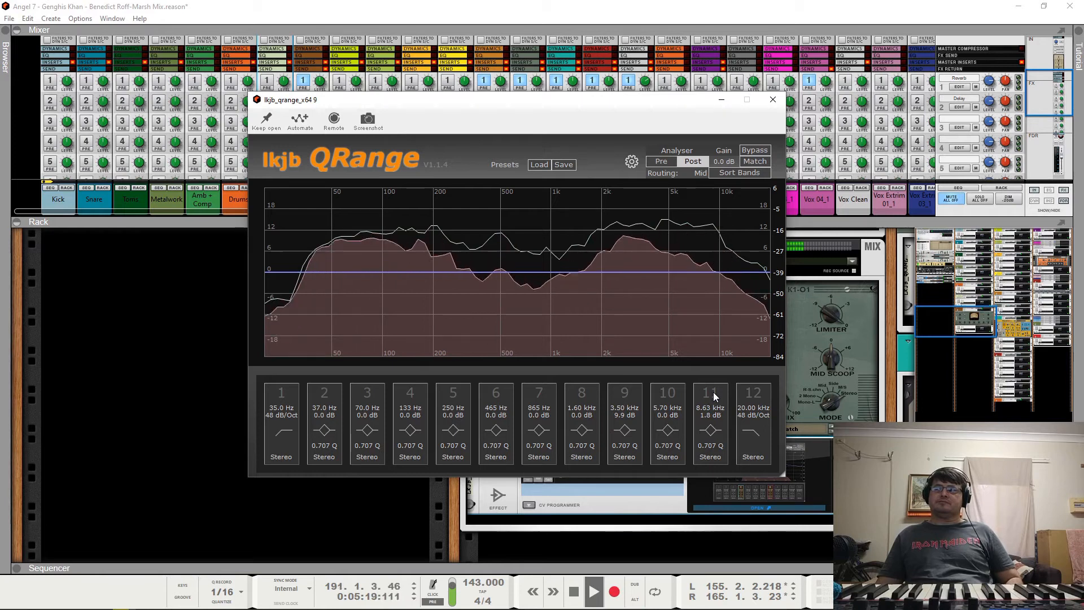
pyautogui.click(714, 396)
pyautogui.press('space')
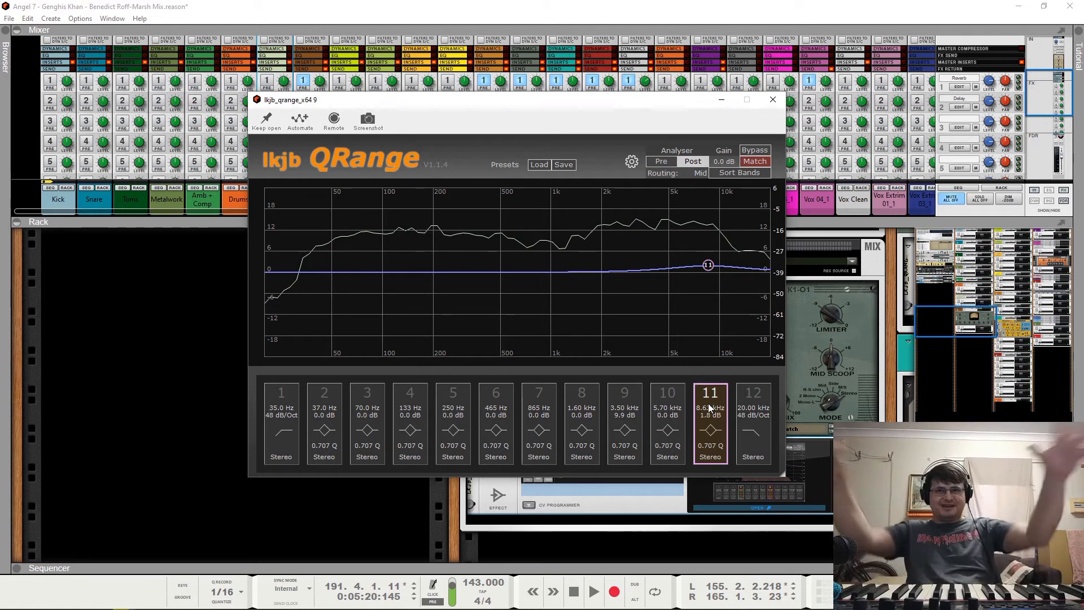
pyautogui.click(773, 99)
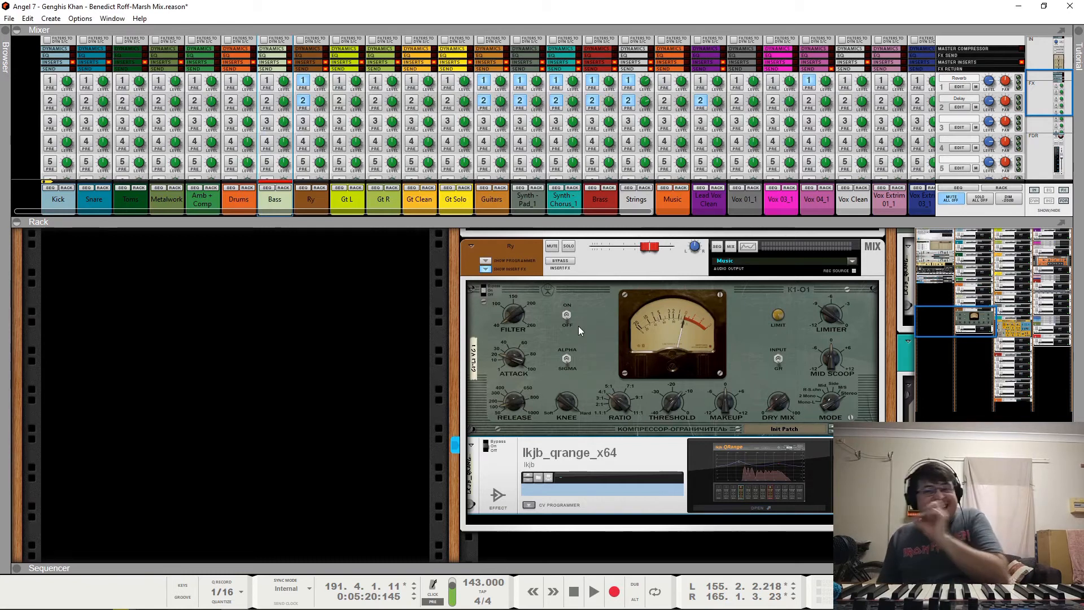
# Step: Bring the guitar channels into view in the mixer, mute the Ry bus, and resume playback
pyautogui.scroll(5, 584, 362)
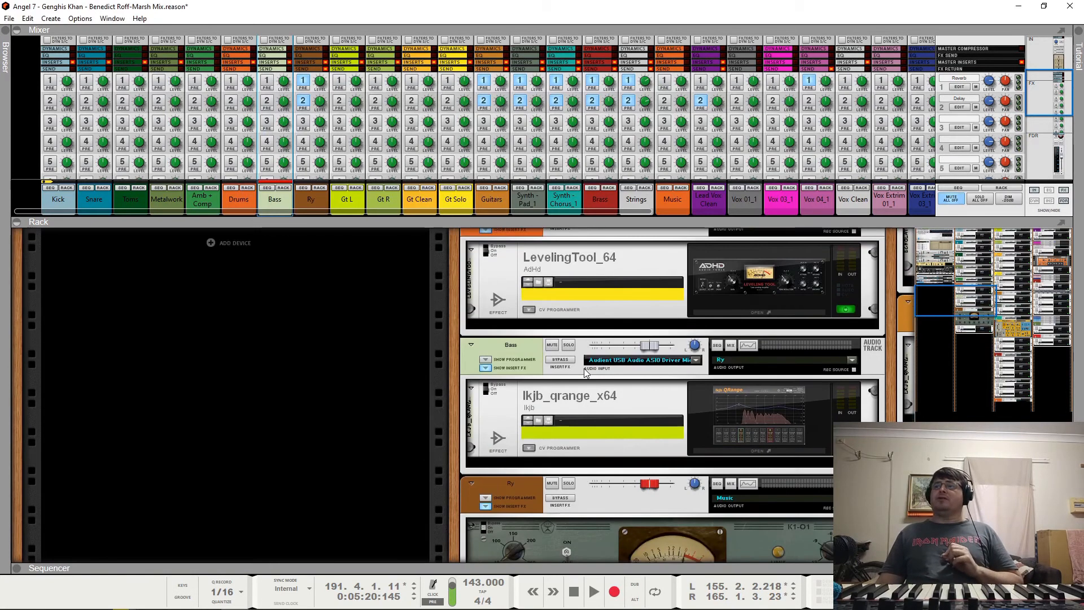
pyautogui.scroll(10, 585, 372)
pyautogui.scroll(-2, 445, 205)
pyautogui.scroll(-5, 445, 206)
pyautogui.moveTo(328, 210); pyautogui.dragTo(451, 213)
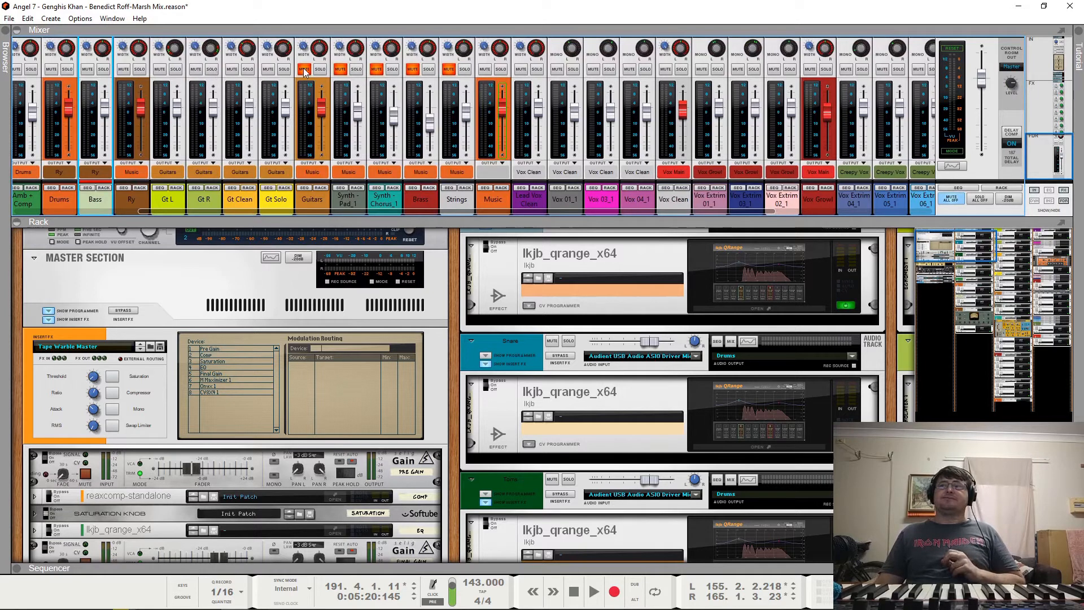
pyautogui.click(123, 69)
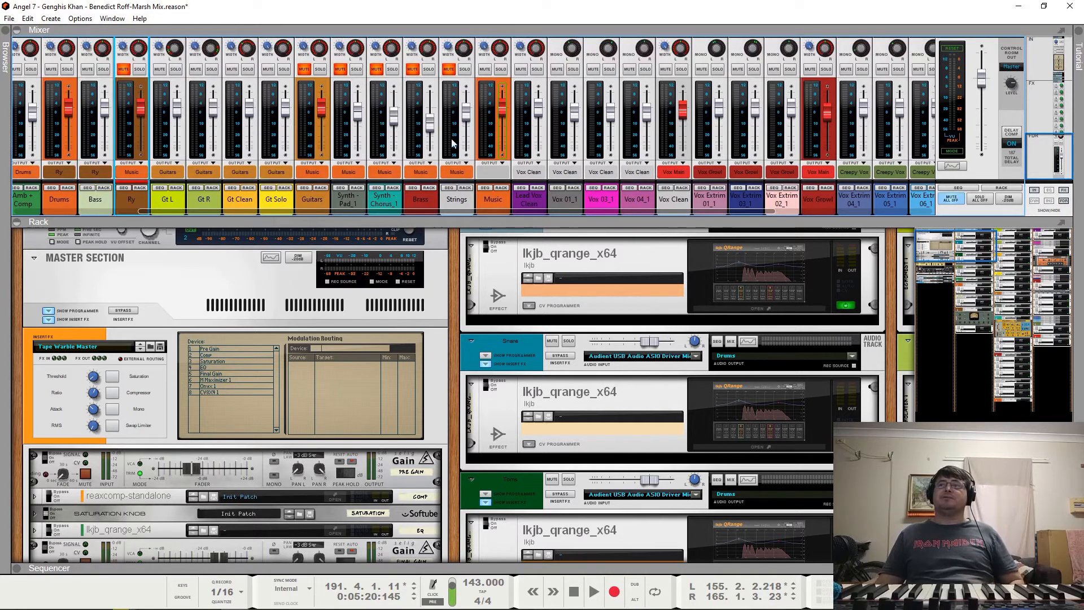
pyautogui.press('space')
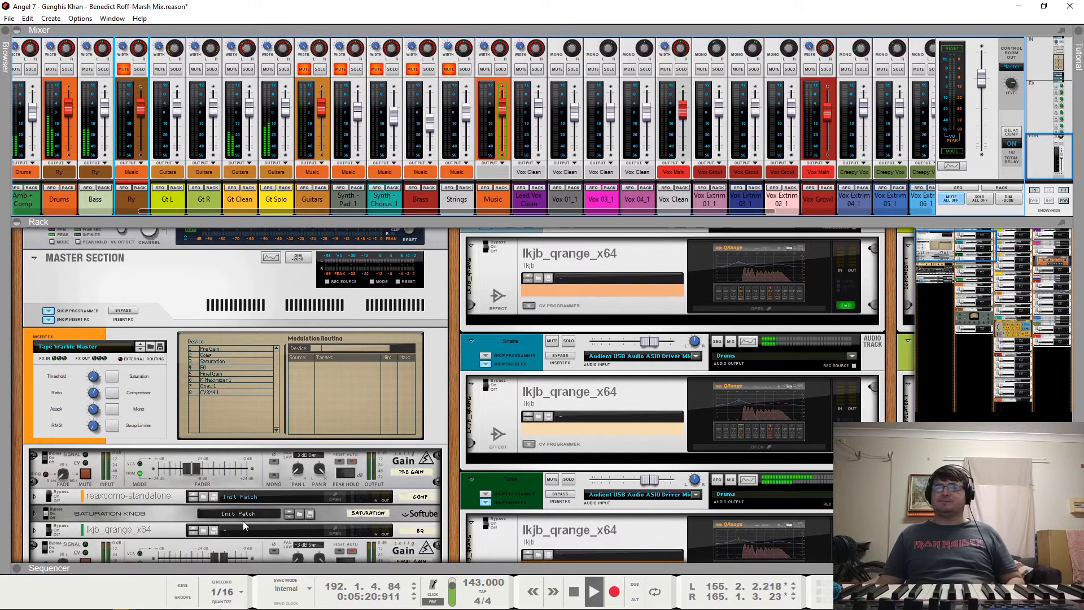
# Step: Show the sequencer, play from where the Gt L and Gt R tracks begin, and unmute the Guitars bus
pyautogui.doubleClick(249, 567)
pyautogui.scroll(2, 264, 459)
pyautogui.click(245, 436)
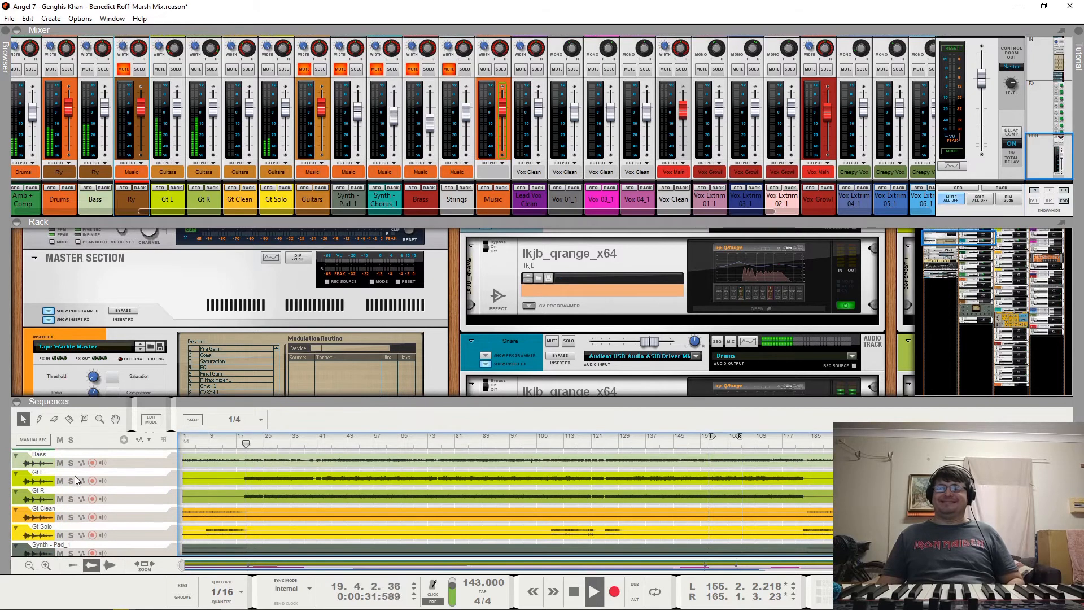
pyautogui.click(306, 69)
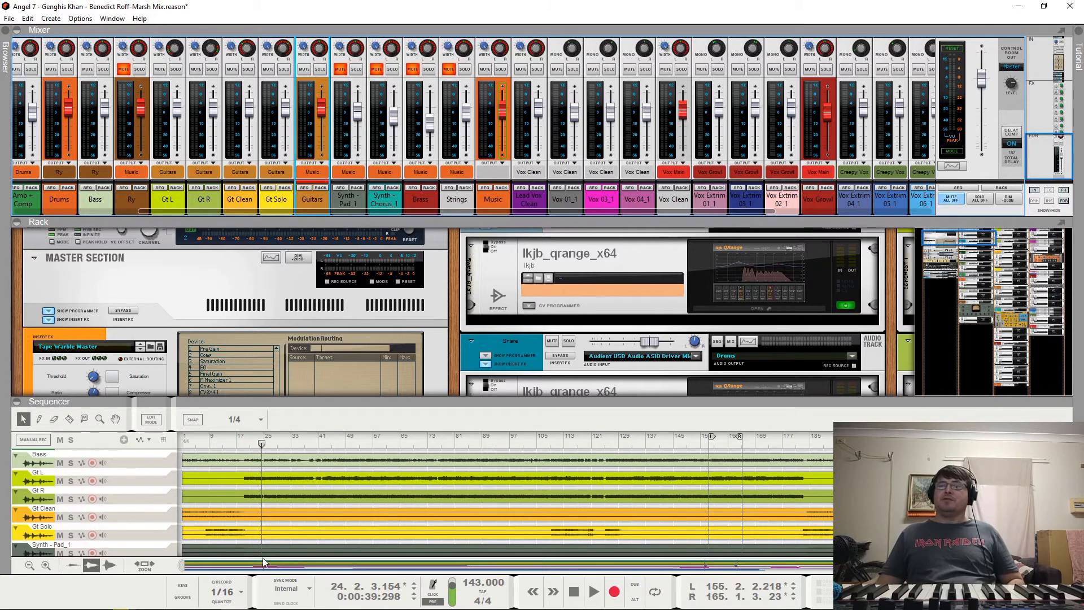
# Step: Play the song's opening from bar 1 for a moment
pyautogui.click(183, 442)
pyautogui.press('space')
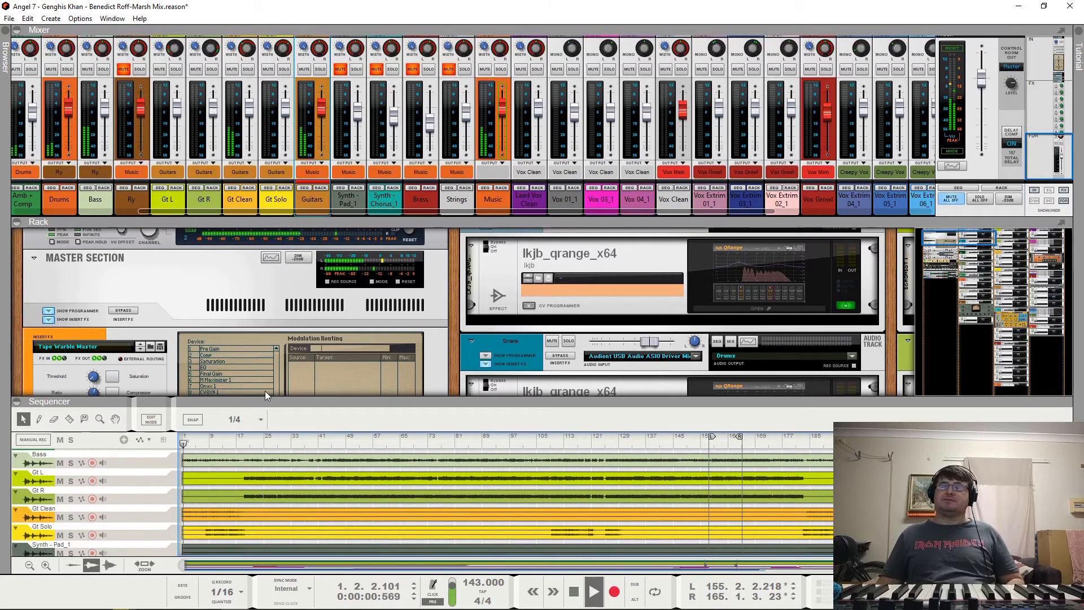
pyautogui.press('space')
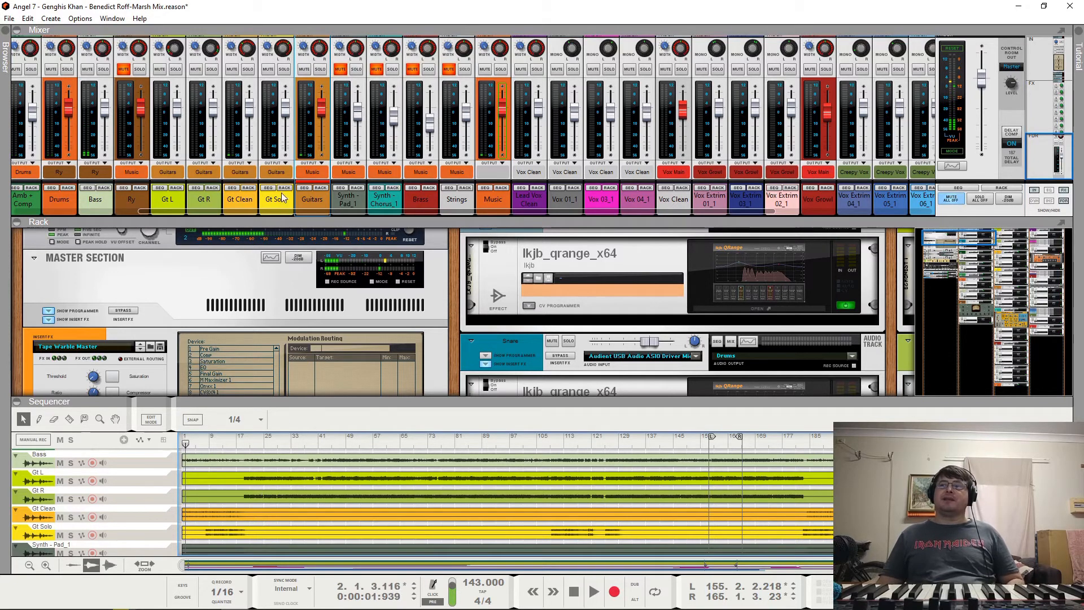
# Step: Mute the Gt R, Gt Clean and Gt Solo channels, unmute the Ry bus, and play the song's opening
pyautogui.click(196, 69)
pyautogui.click(233, 69)
pyautogui.click(267, 69)
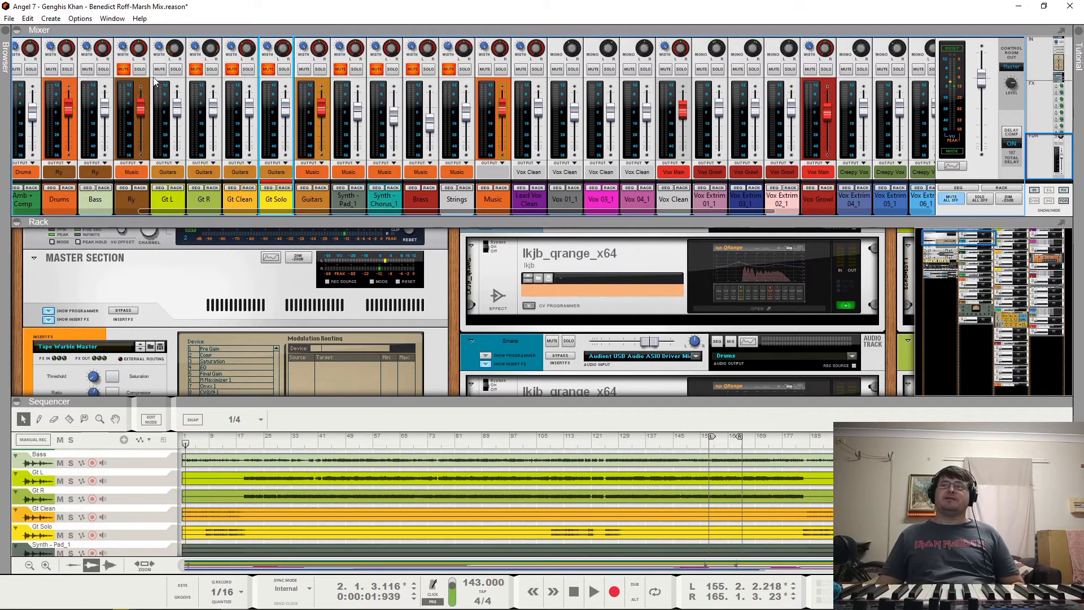
pyautogui.click(124, 69)
pyautogui.click(171, 443)
pyautogui.press('space')
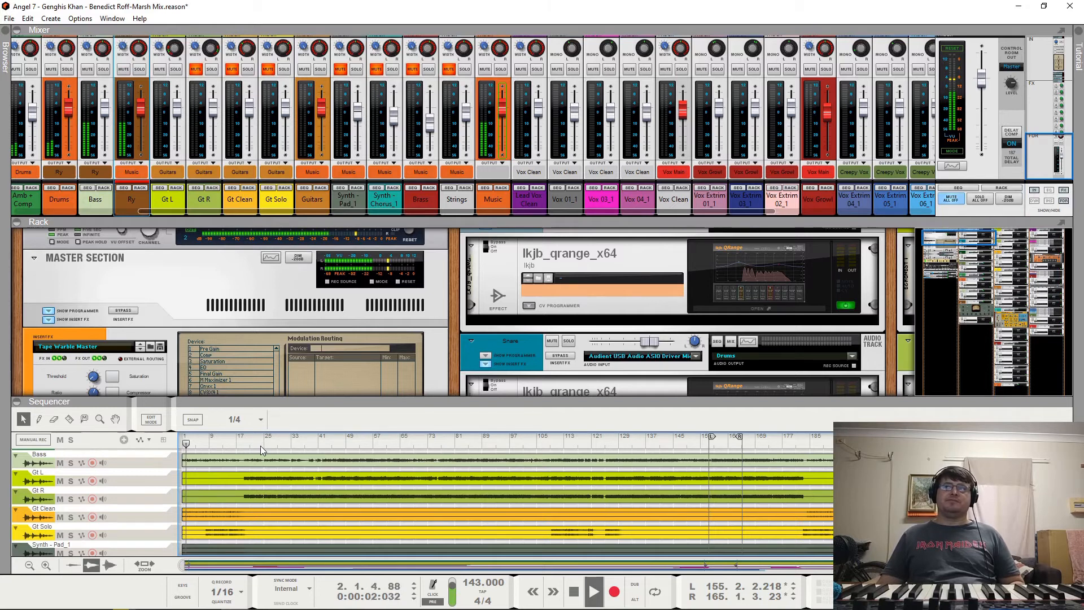
# Step: Mute Gt L, unmute Gt Clean, and play the song's opening again
pyautogui.click(160, 69)
pyautogui.press('space')
pyautogui.click(228, 70)
pyautogui.moveTo(196, 442); pyautogui.dragTo(162, 446)
pyautogui.press('space')
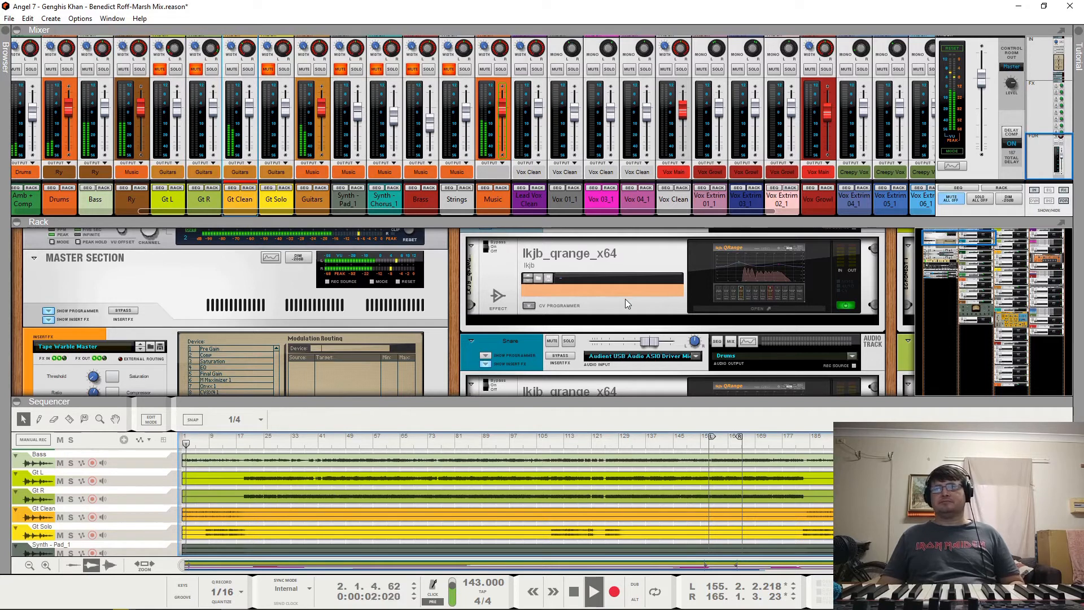
# Step: Find the Gt Clean channel in the rack and open its QRange EQ
pyautogui.scroll(-2, 625, 300)
pyautogui.scroll(3, 626, 300)
pyautogui.moveTo(944, 234); pyautogui.dragTo(979, 231)
pyautogui.scroll(-5, 603, 365)
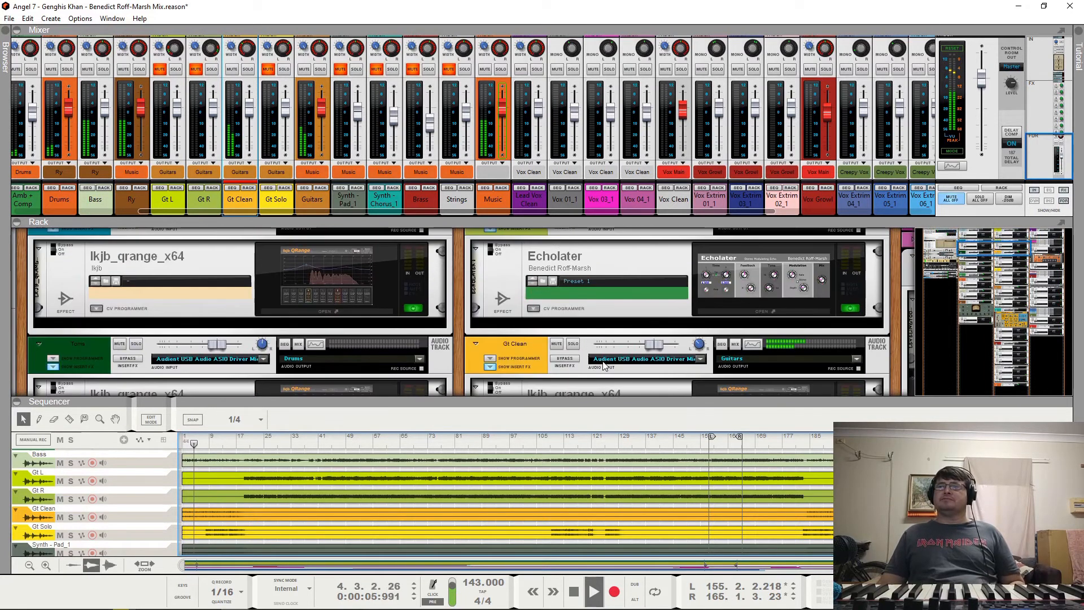
pyautogui.scroll(-2, 603, 365)
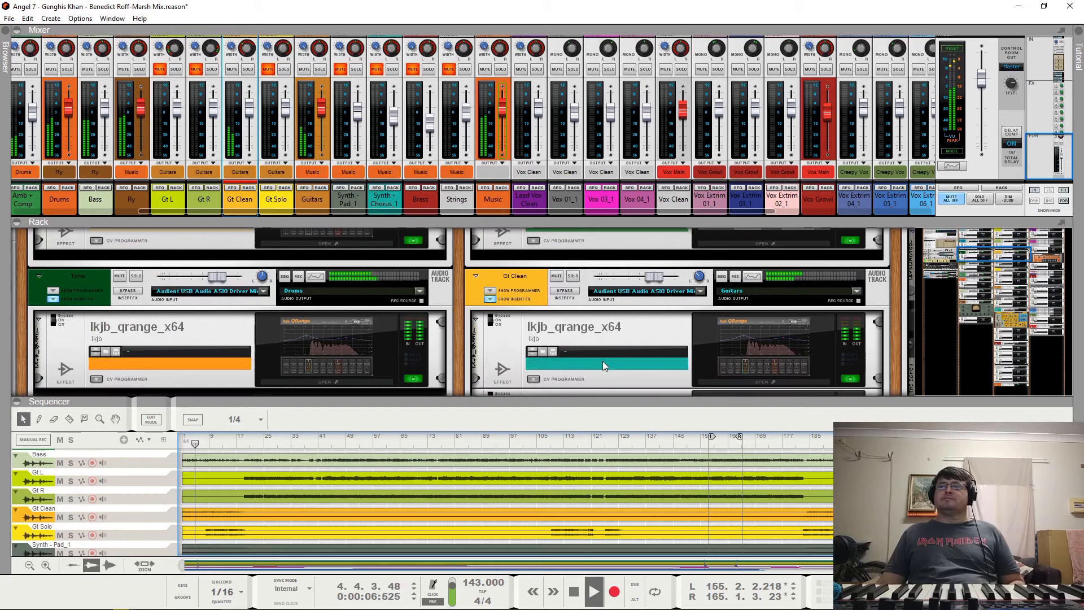
pyautogui.click(767, 359)
pyautogui.moveTo(219, 300); pyautogui.dragTo(545, 102)
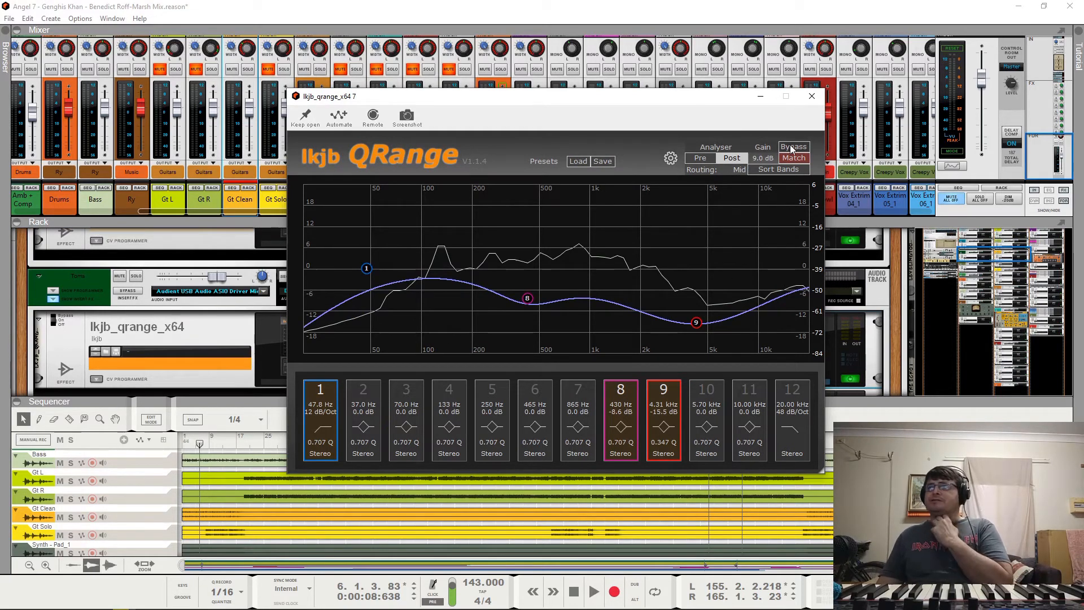
# Step: Play from bar 1 with the Gt Clean EQ bypassed, and solo the Gt Clean channel
pyautogui.click(199, 446)
pyautogui.moveTo(198, 446); pyautogui.dragTo(184, 444)
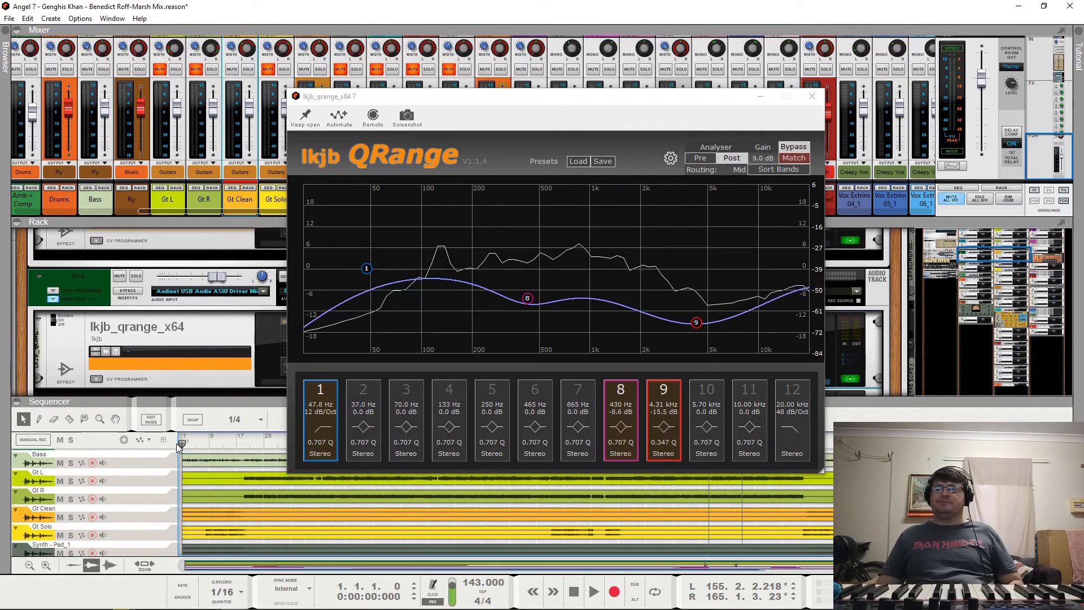
pyautogui.press('space')
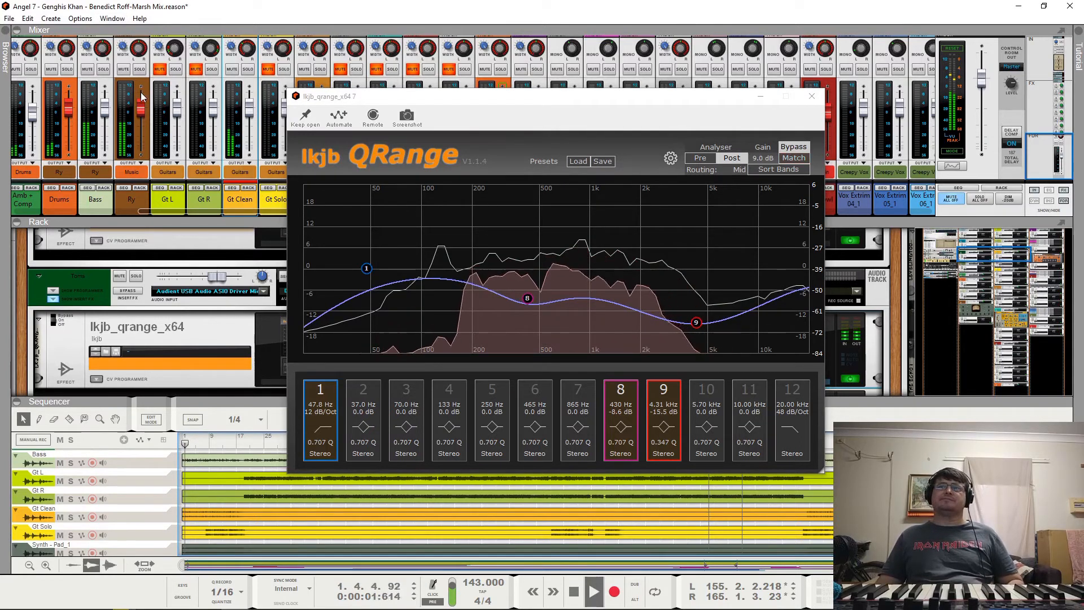
pyautogui.click(248, 69)
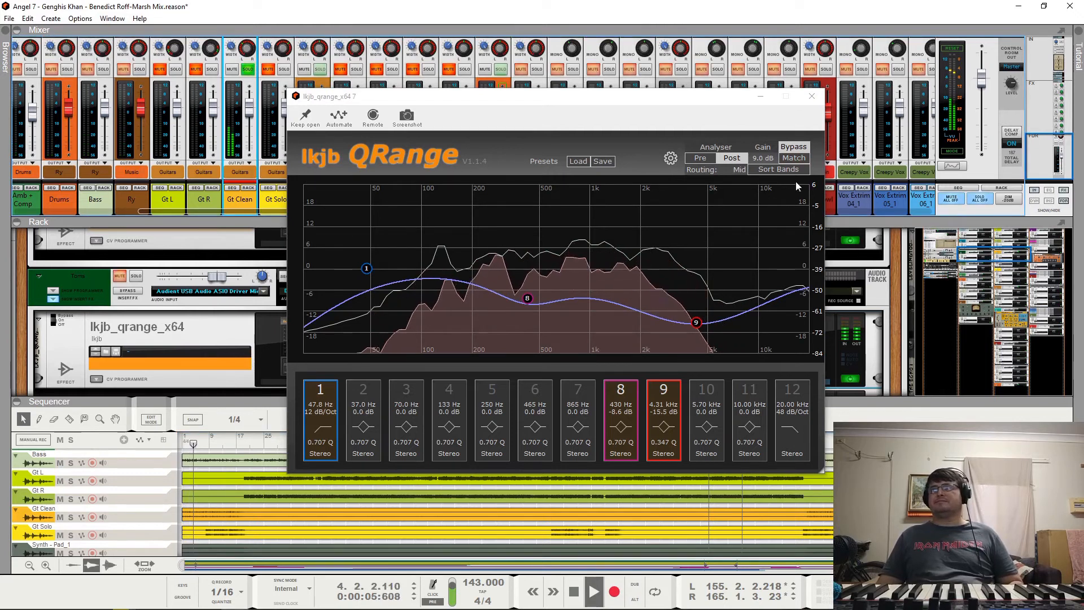
# Step: Compare the soloed Gt Clean channel by switching its EQ back in during playback and bypassing it again
pyautogui.click(799, 149)
pyautogui.moveTo(721, 98); pyautogui.dragTo(805, 124)
pyautogui.press('space')
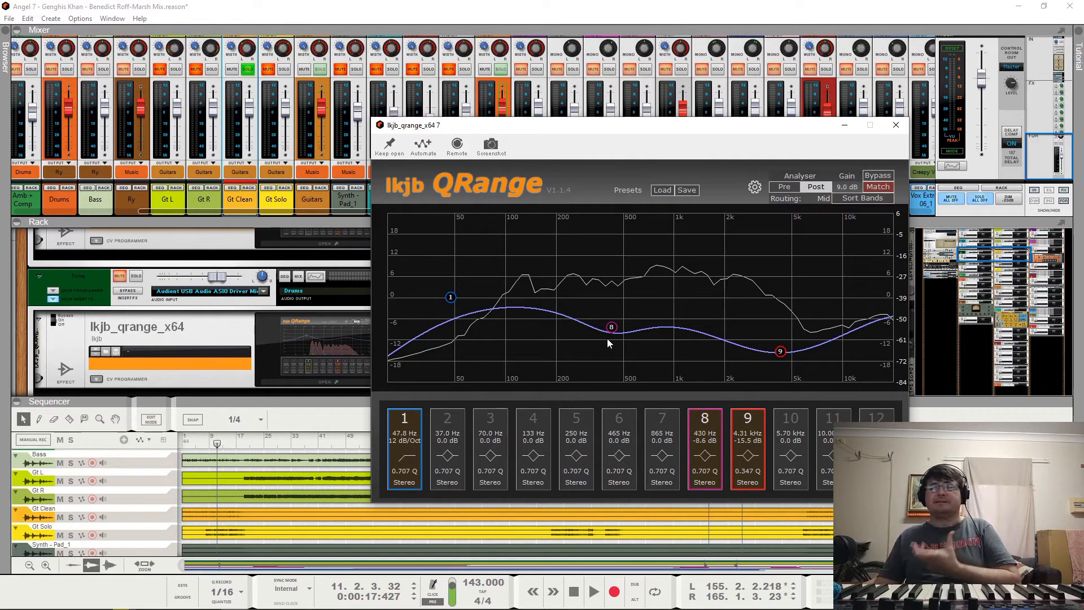
pyautogui.press('space')
pyautogui.click(881, 176)
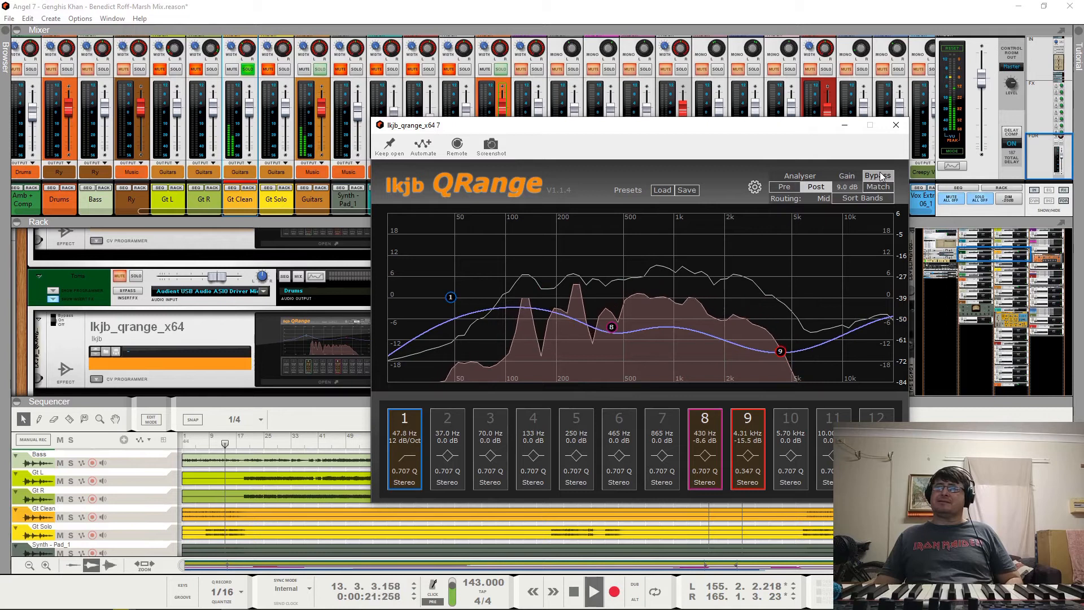
# Step: Unsolo Gt Clean, mute the Ry bus, and switch the Gt Clean EQ back in during playback before stopping
pyautogui.click(248, 69)
pyautogui.click(124, 70)
pyautogui.click(879, 175)
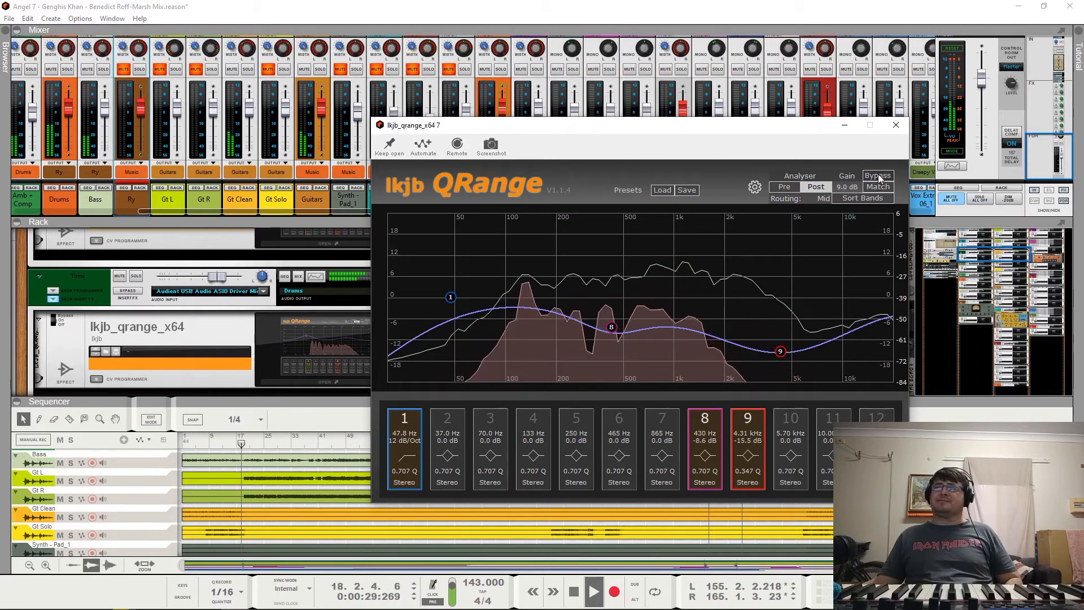
pyautogui.press('space')
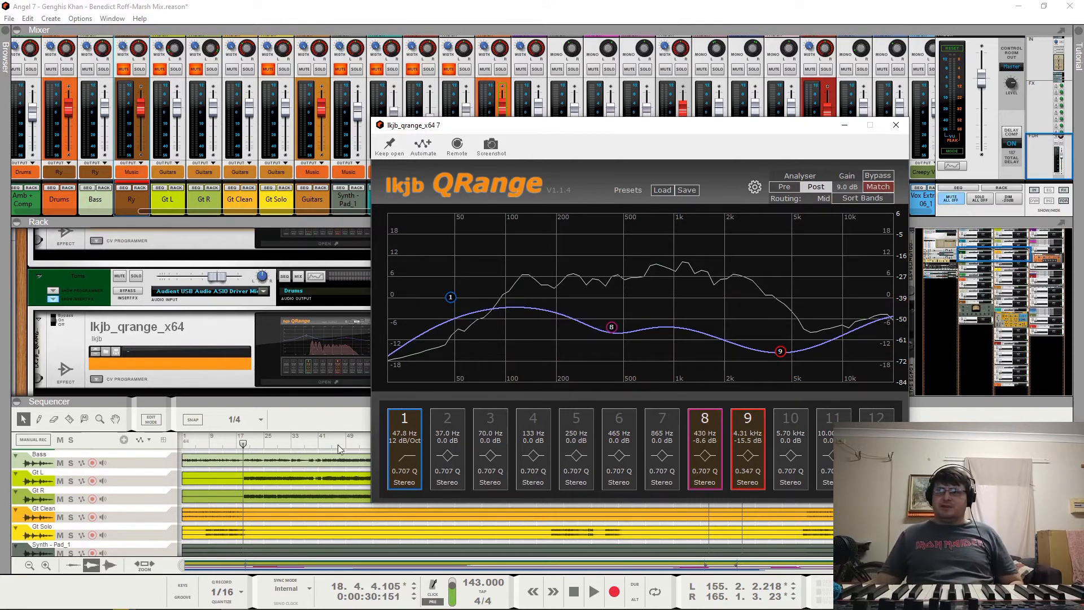
# Step: Play the song from around bar 14 and unmute the Gt L and Gt R channels
pyautogui.click(229, 444)
pyautogui.press('space')
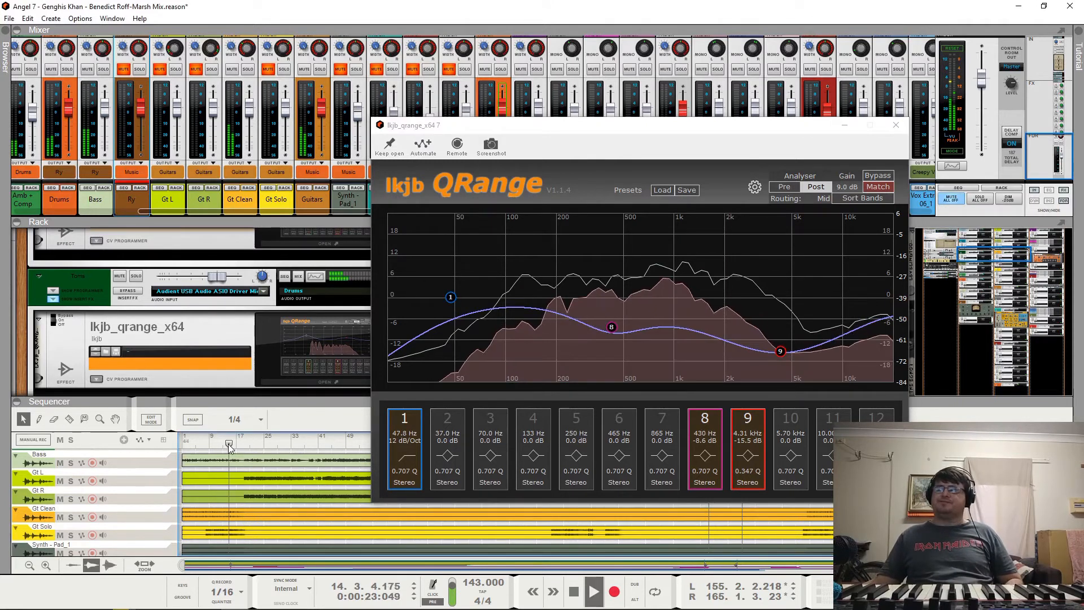
pyautogui.click(185, 107)
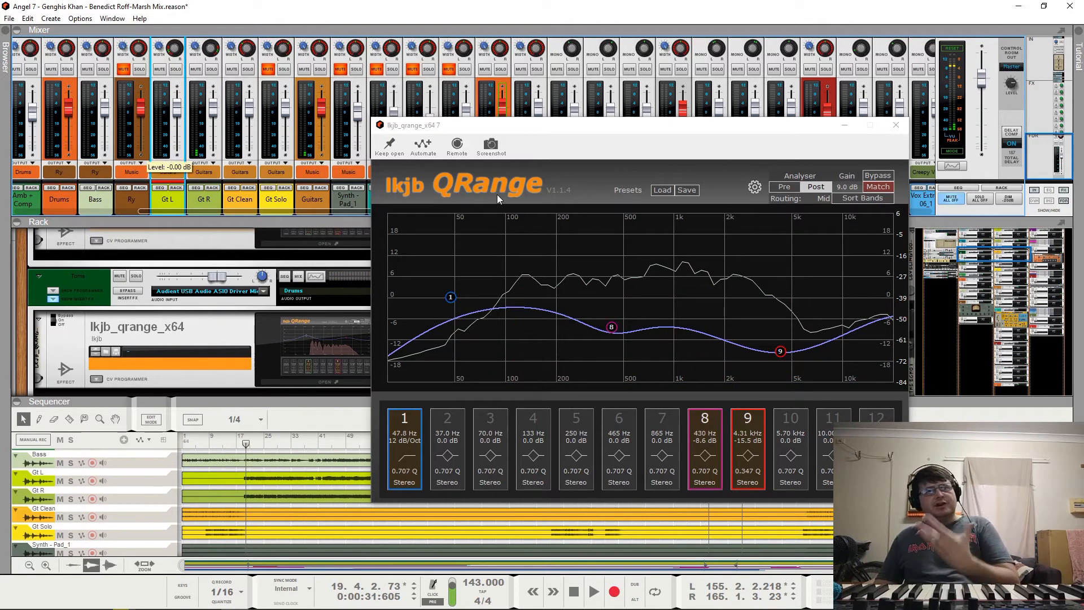
# Step: Replay the transition into the Gt L and Gt R parts with the Gt Clean EQ bypassed, stop, and switch the EQ back in
pyautogui.click(878, 176)
pyautogui.click(232, 444)
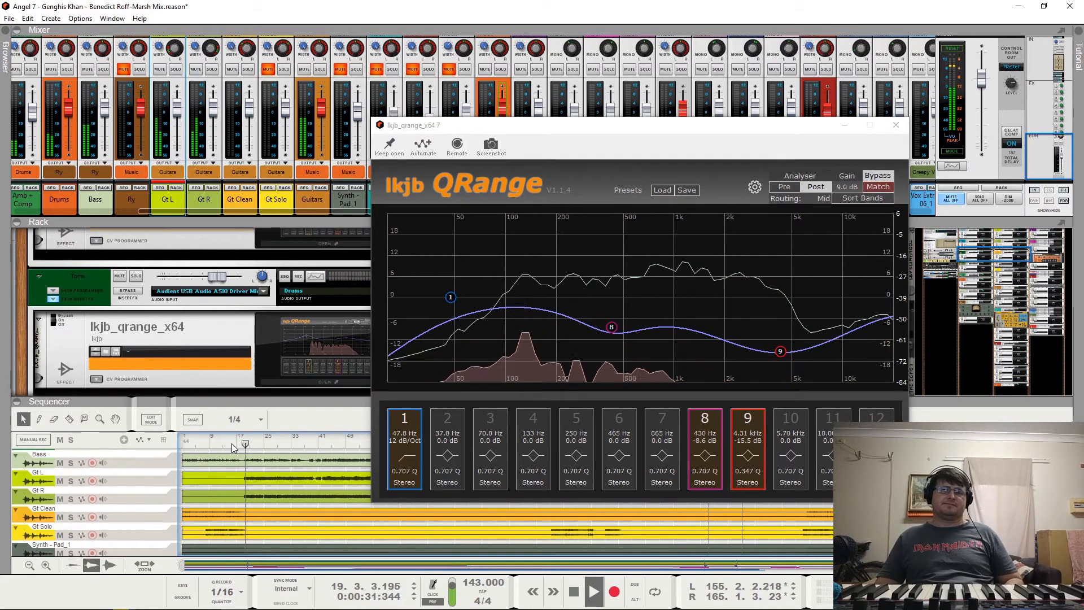
pyautogui.press('space')
pyautogui.click(882, 176)
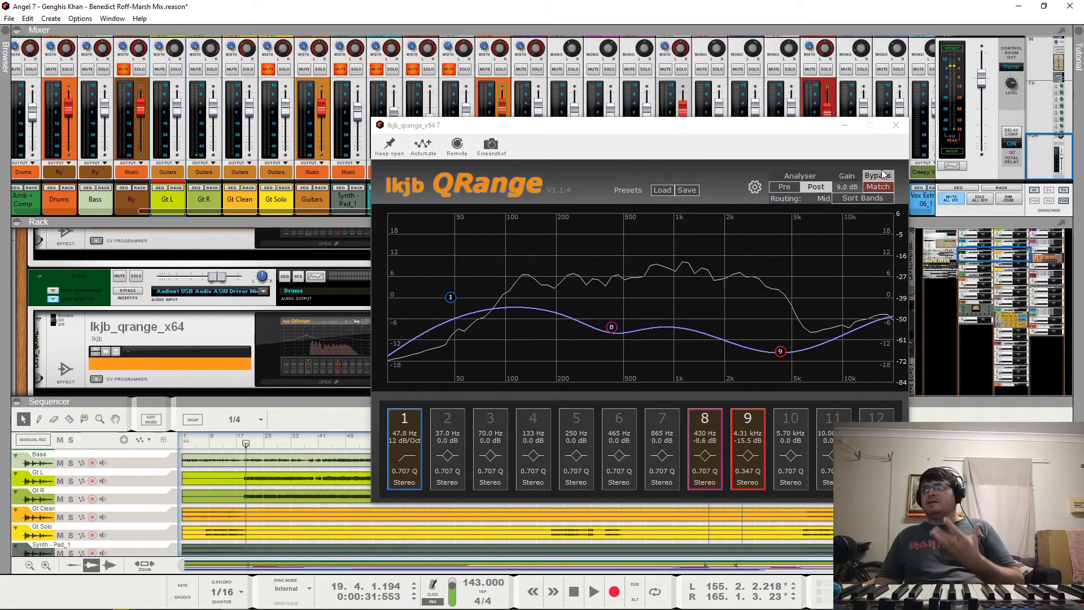
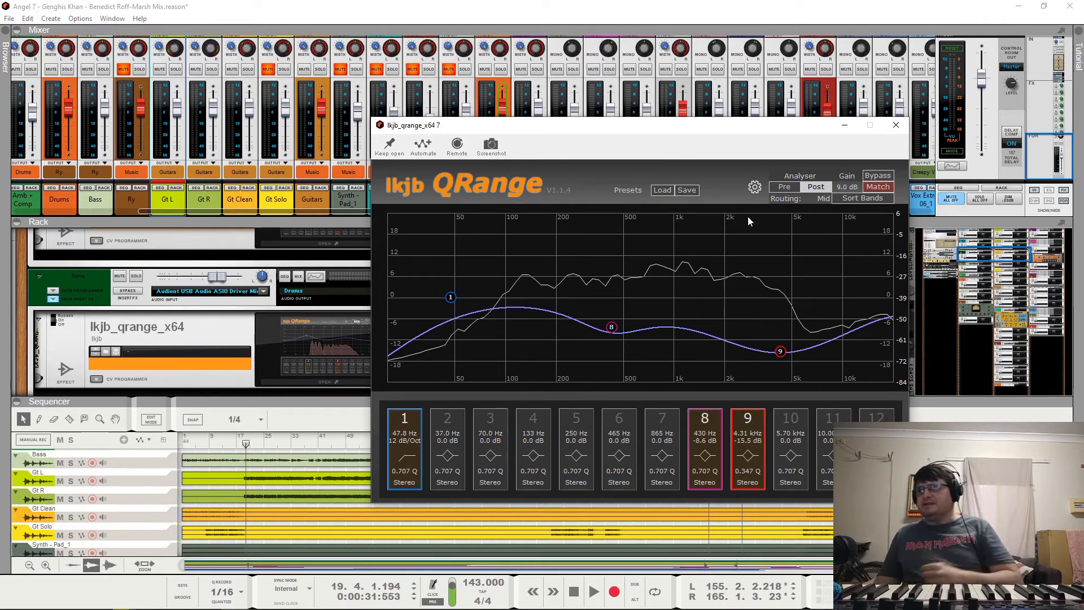
# Step: Close the QRange EQ, then open Gt Clean's TDR VOS SlickEQ and move its window clear of the rack
pyautogui.click(898, 126)
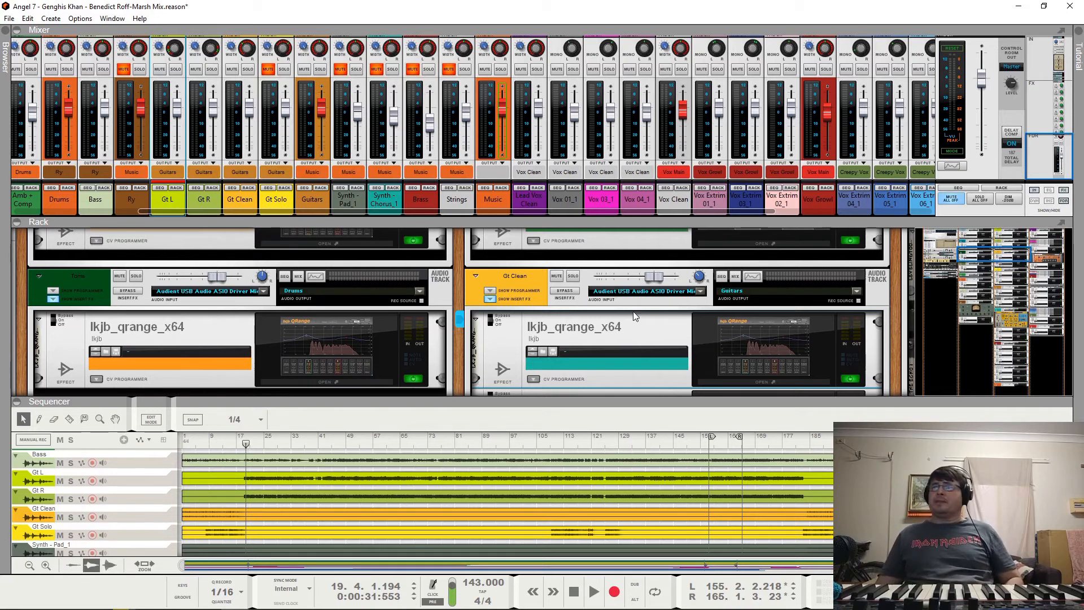
pyautogui.scroll(-3, 589, 317)
pyautogui.click(751, 335)
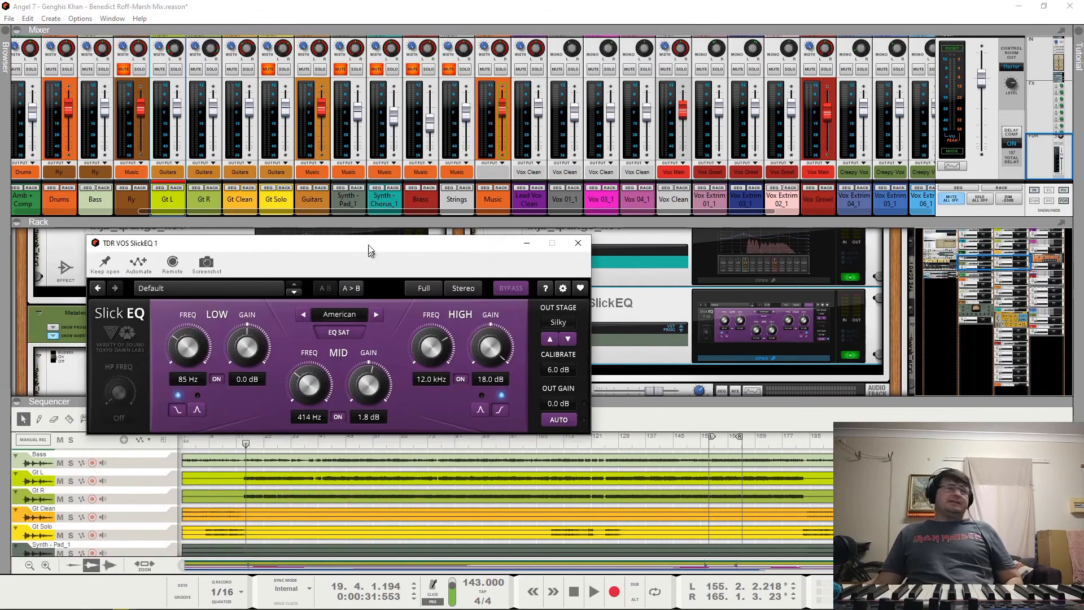
pyautogui.moveTo(364, 240); pyautogui.dragTo(436, 170)
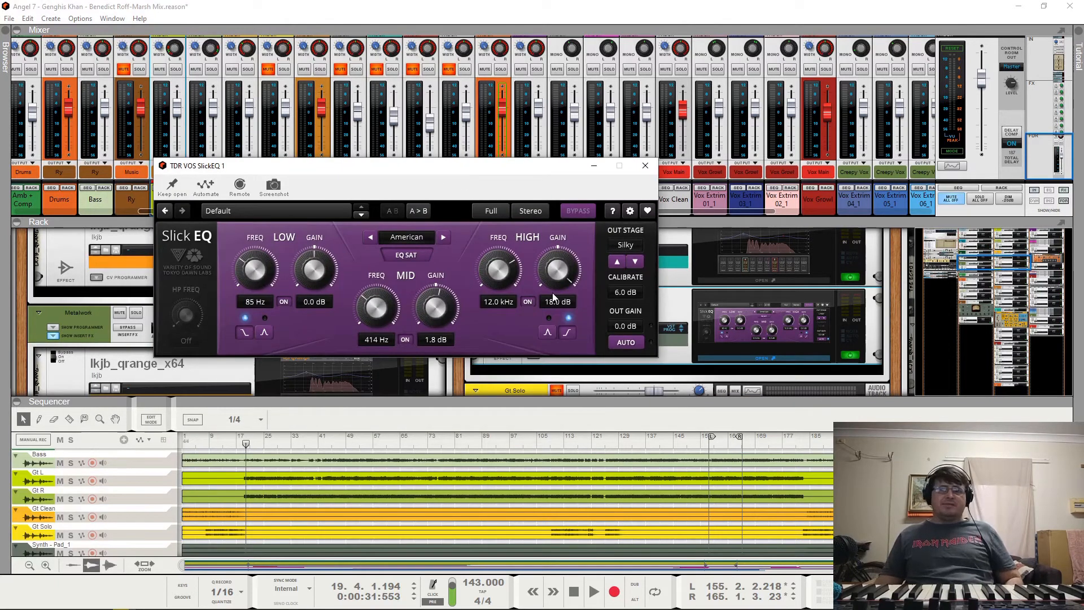
pyautogui.moveTo(390, 170); pyautogui.dragTo(507, 183)
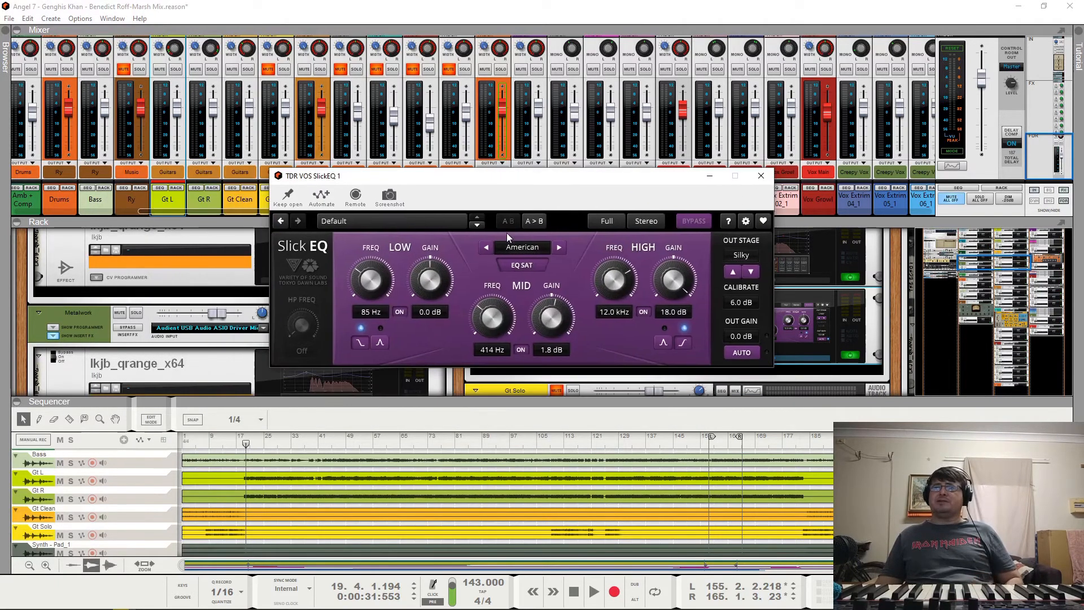
# Step: Play from around bar 7 and compare Gt Clean with the SlickEQ bypassed and active, leaving it active
pyautogui.click(204, 443)
pyautogui.press('space')
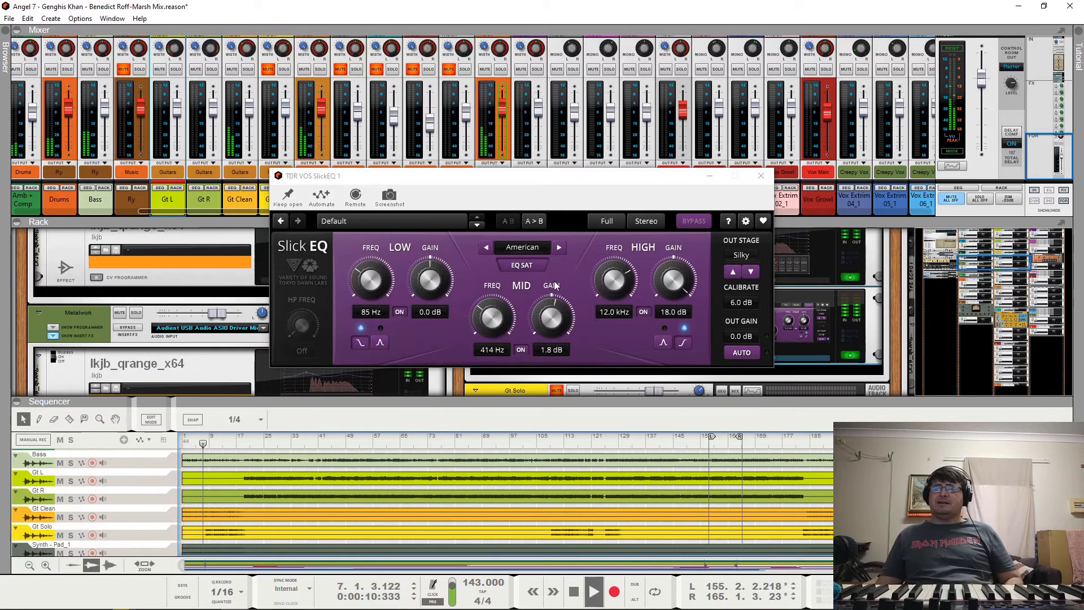
pyautogui.moveTo(518, 175); pyautogui.dragTo(451, 316)
pyautogui.click(628, 362)
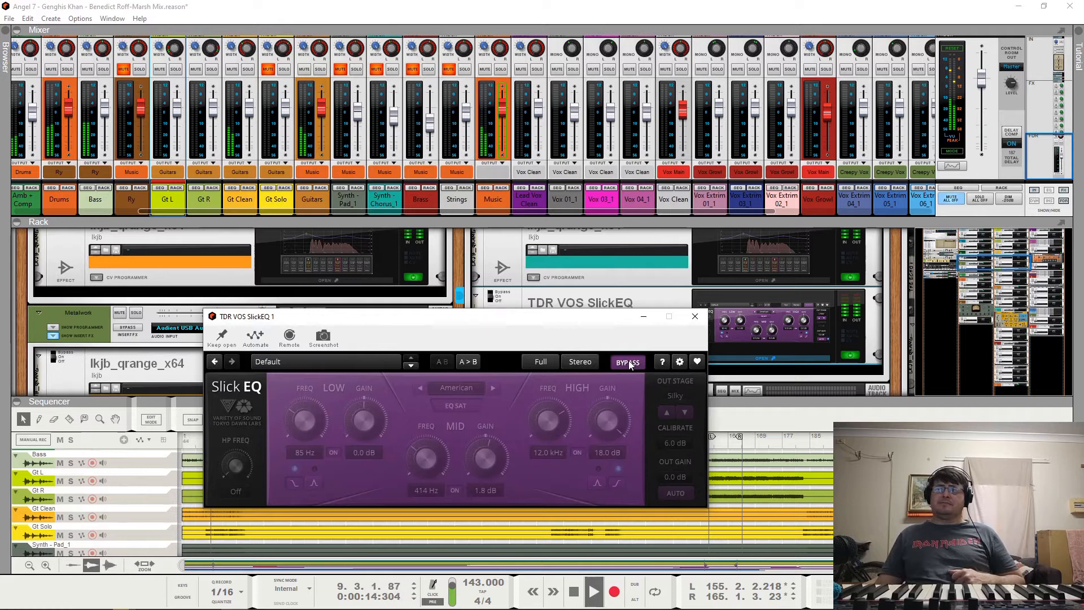
pyautogui.click(624, 362)
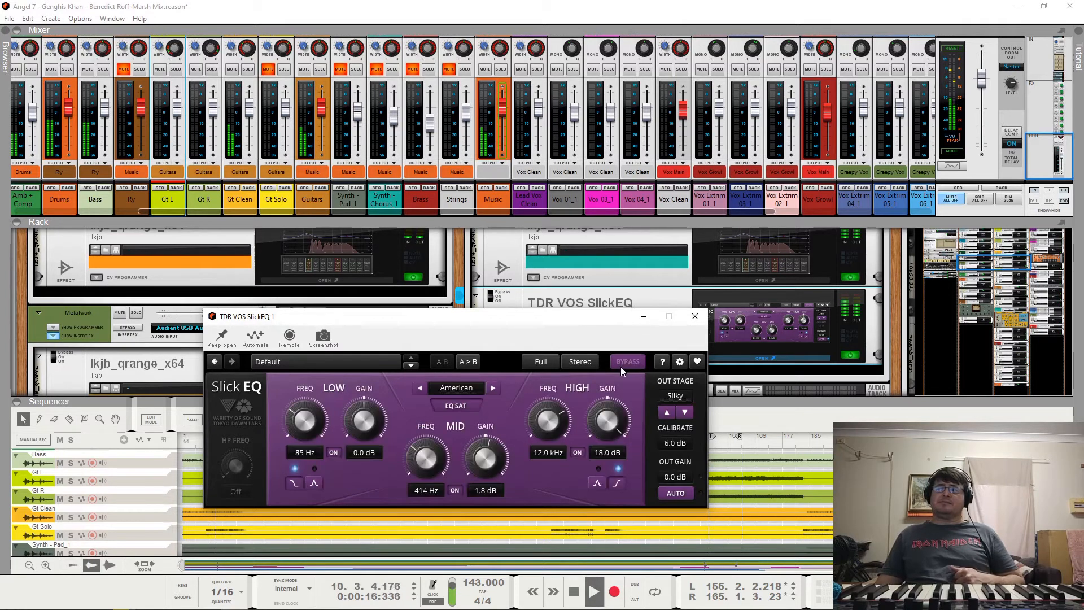
pyautogui.click(627, 363)
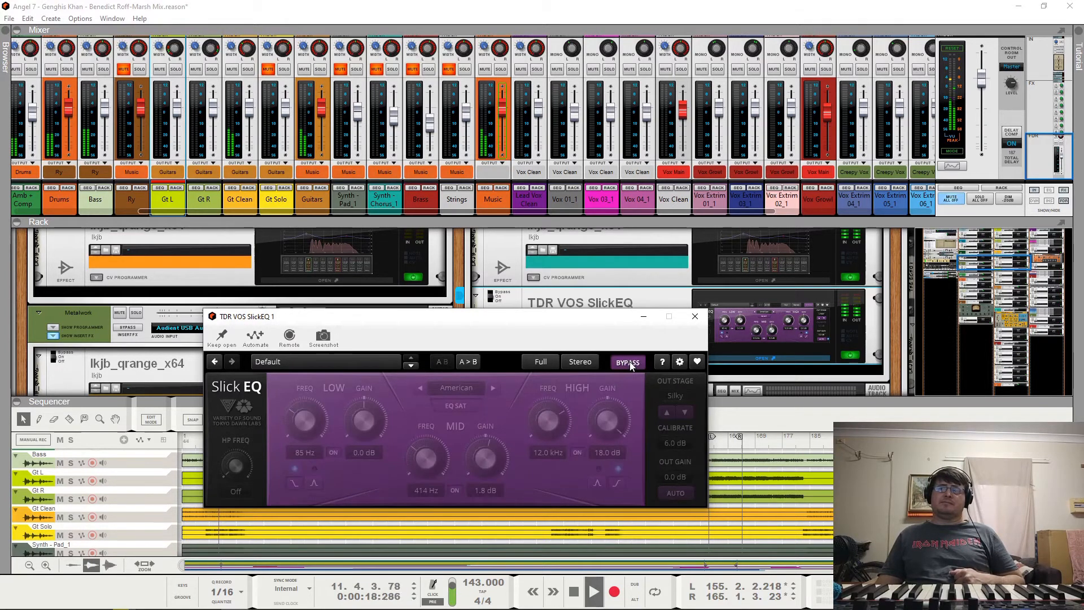
pyautogui.click(630, 364)
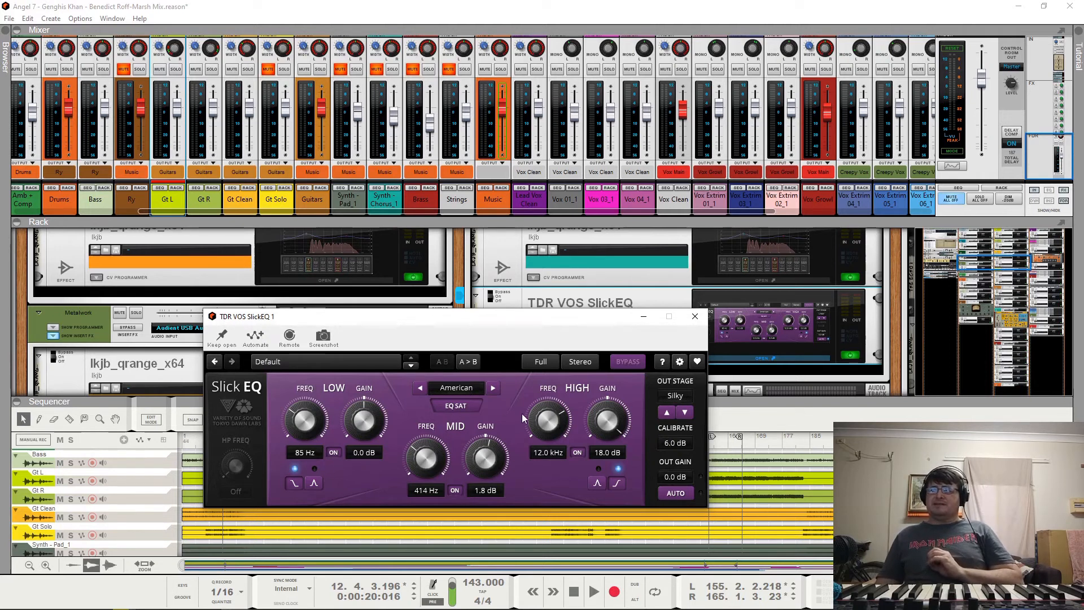
# Step: Close the SlickEQ, fold the Gt Clean channel in the rack, and bring the Gt L channel's EchoNest into view
pyautogui.click(694, 317)
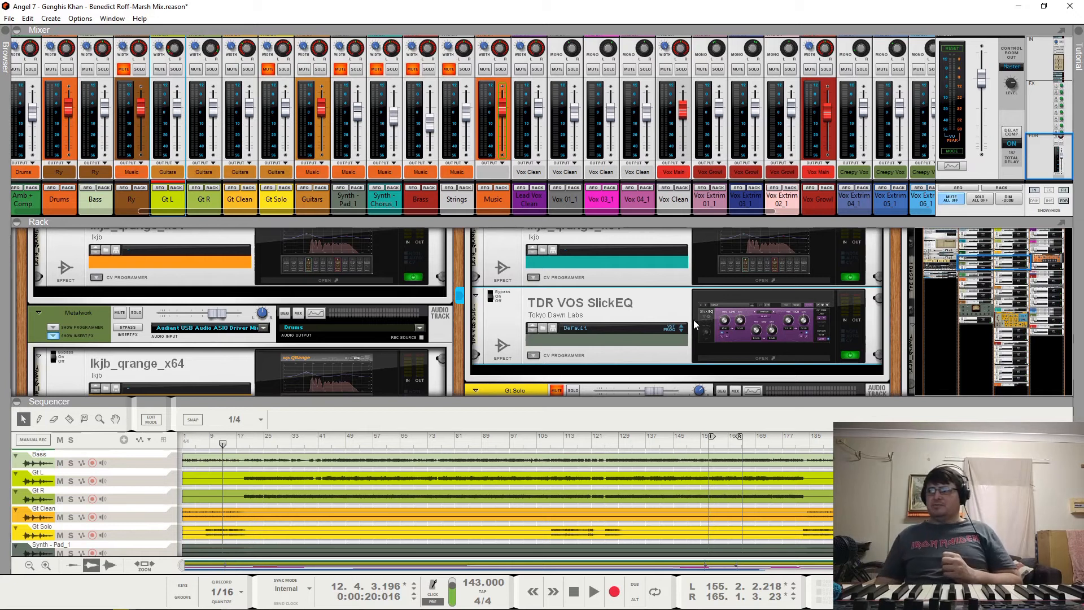
pyautogui.scroll(5, 693, 319)
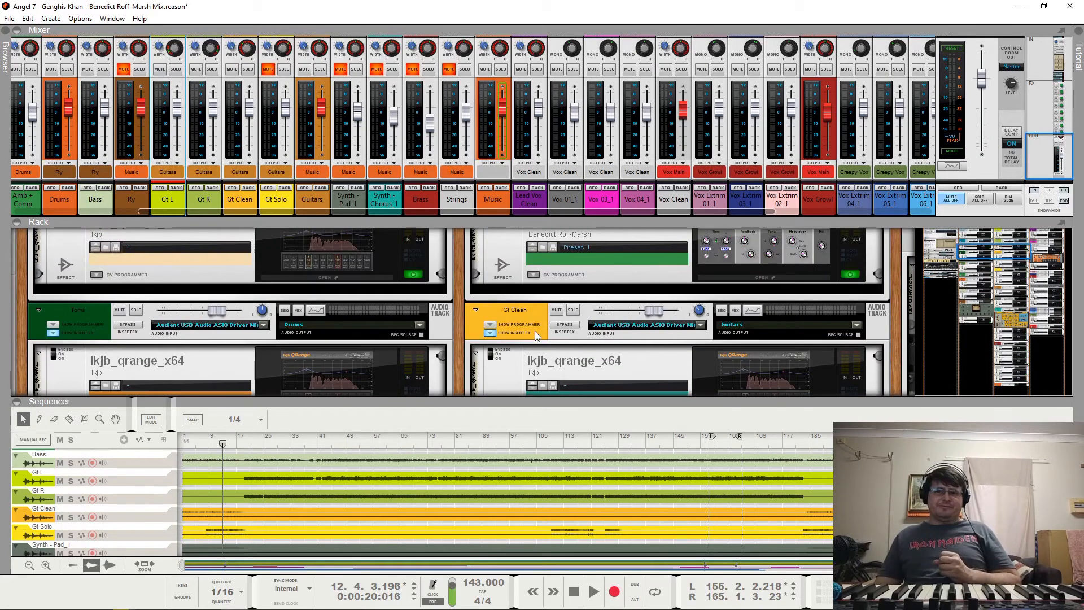
pyautogui.click(475, 310)
pyautogui.scroll(2, 519, 351)
pyautogui.scroll(2, 519, 352)
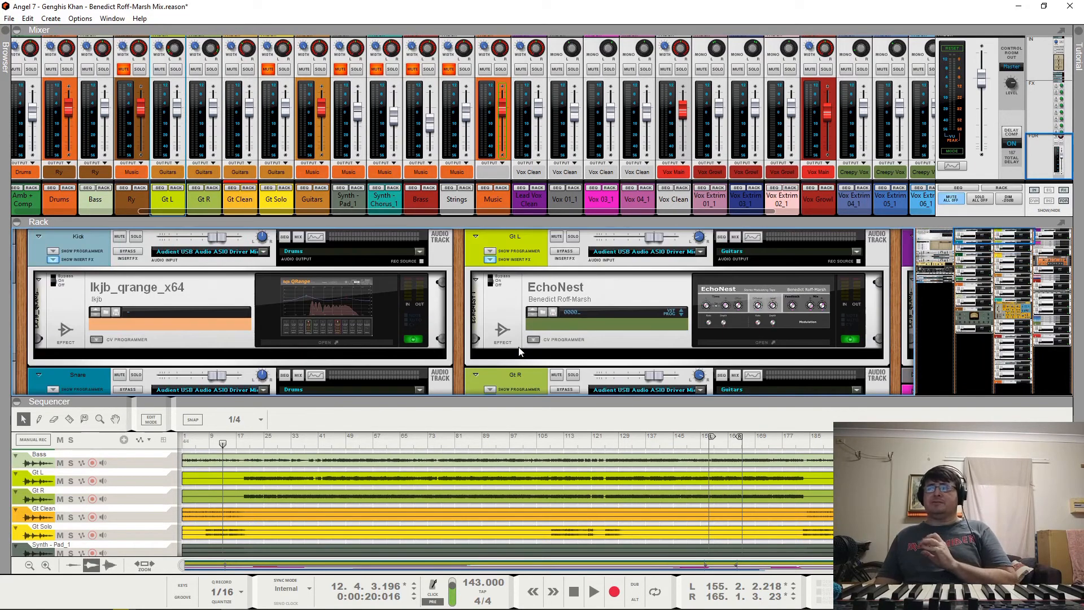
# Step: Mute the Gt R channel and play from bar 17 to hear Gt L without it
pyautogui.click(238, 440)
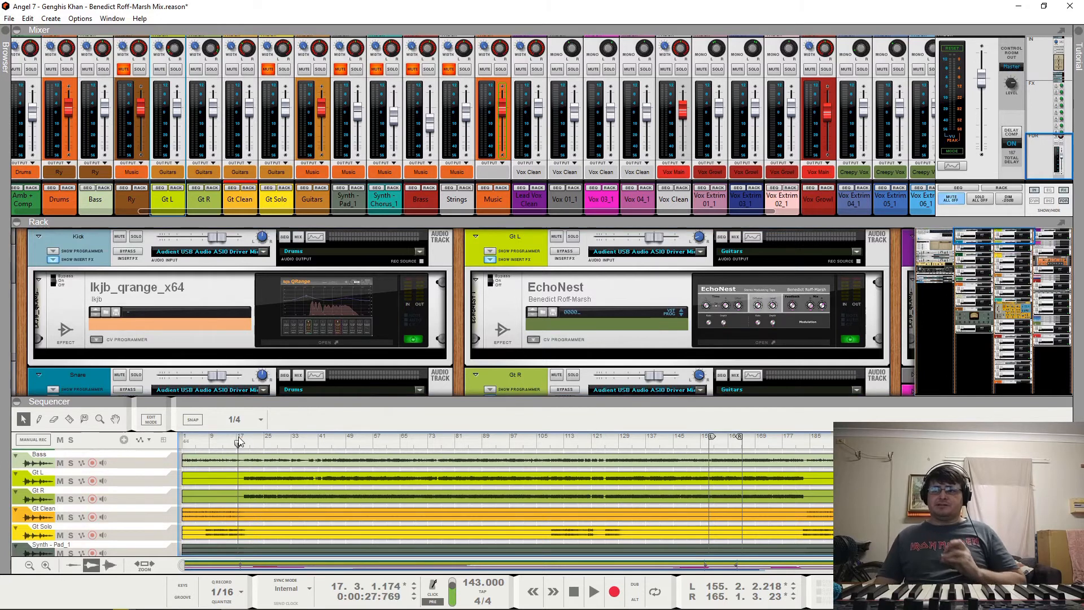
pyautogui.click(196, 68)
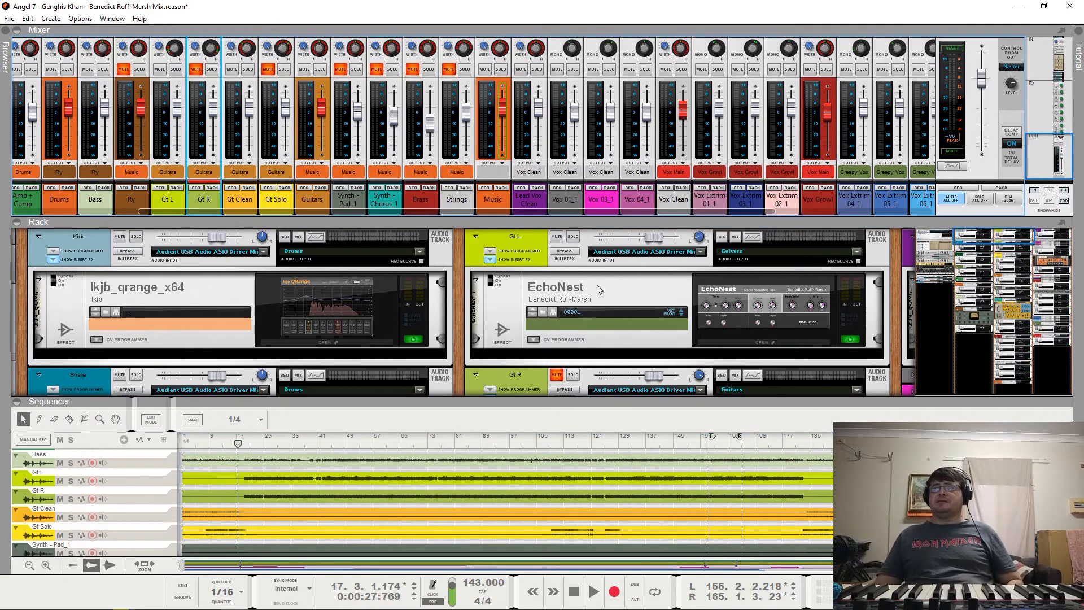
pyautogui.press('space')
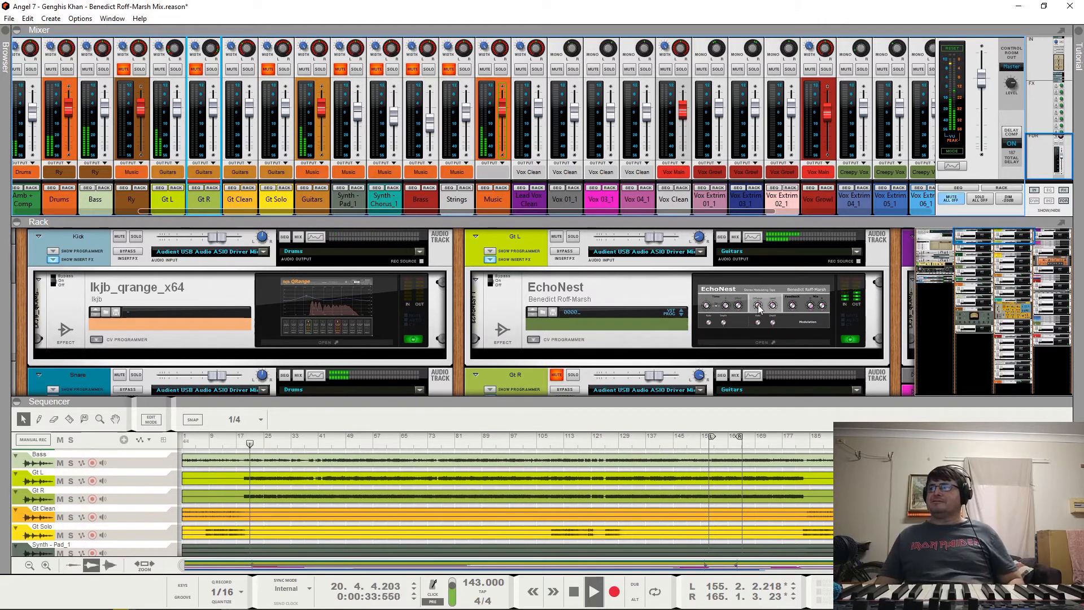
# Step: Open Gt L's EchoNest, keep its window open, and bypass the effect during playback before stopping
pyautogui.click(732, 312)
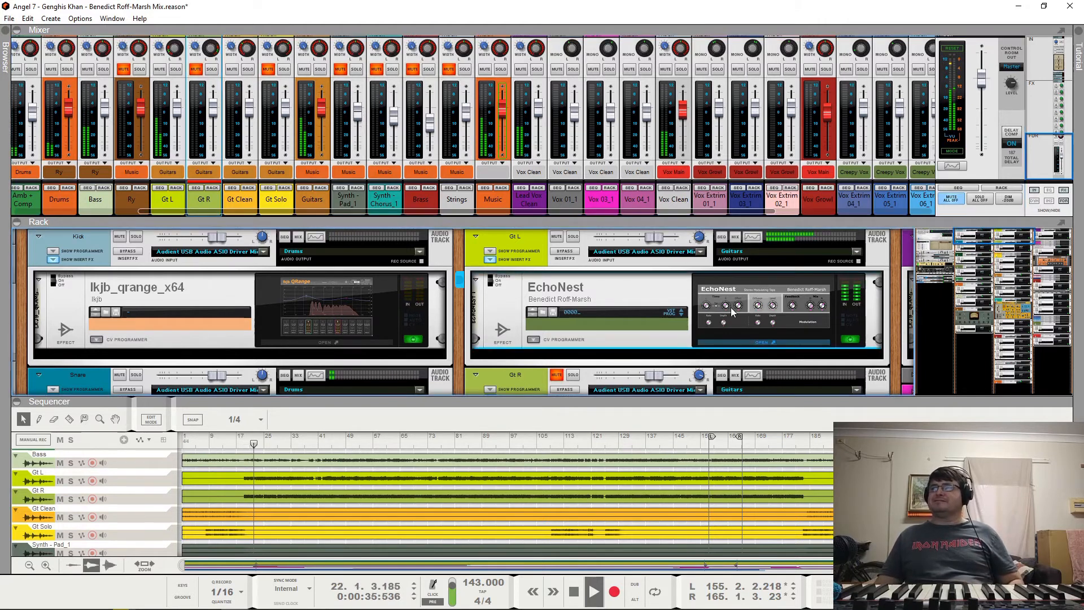
pyautogui.moveTo(620, 0); pyautogui.dragTo(583, 64)
pyautogui.click(372, 82)
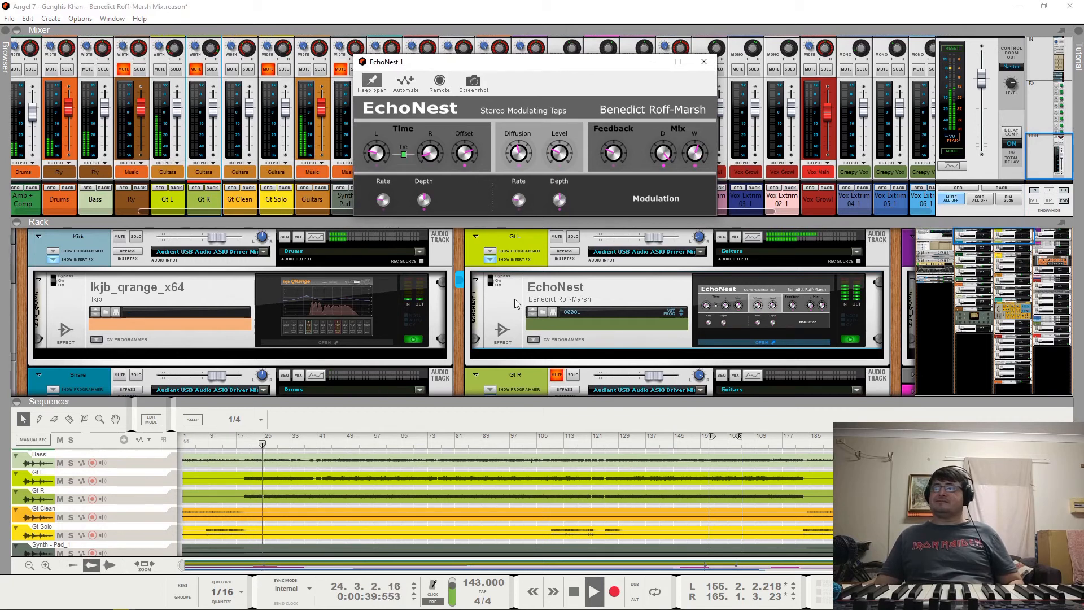
pyautogui.click(500, 277)
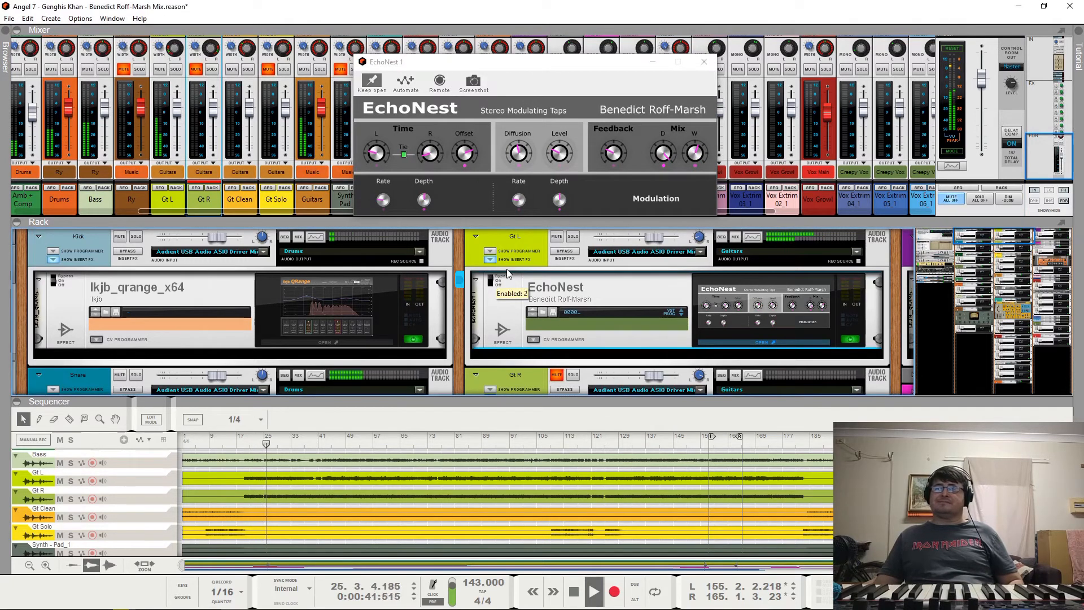
pyautogui.press('space')
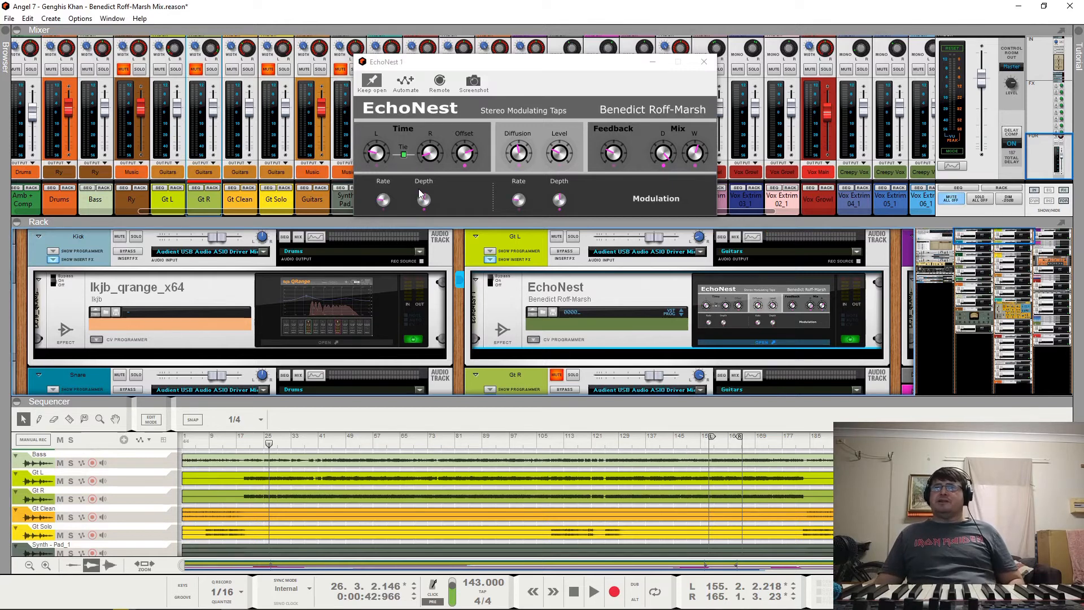
# Step: Move the EchoNest window off the guitar channels and switch off the Guitars channel's first FX send
pyautogui.scroll(3, 311, 203)
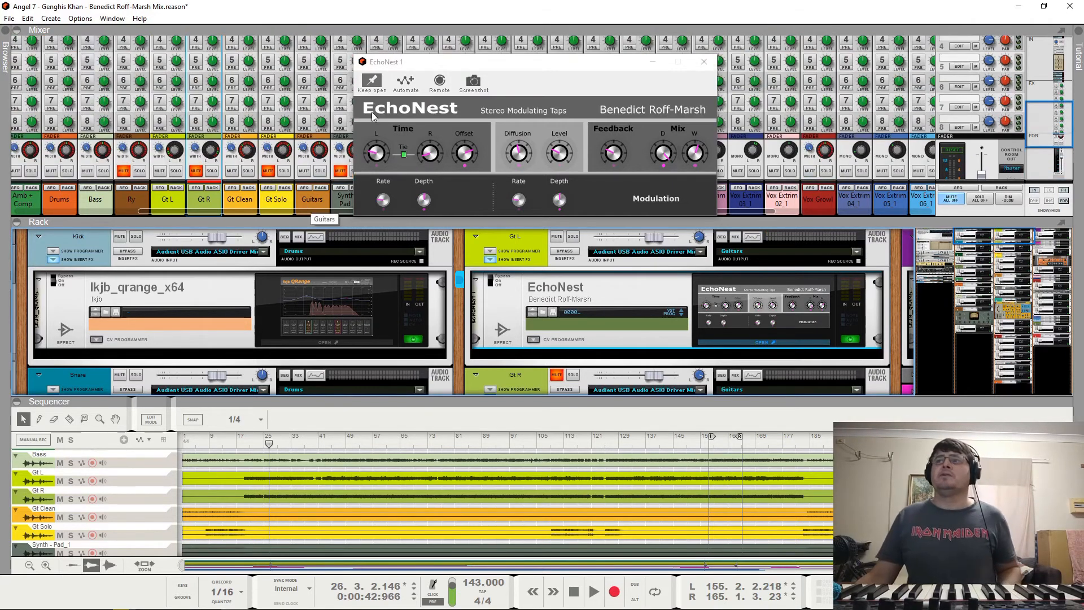
pyautogui.moveTo(503, 62); pyautogui.dragTo(635, 60)
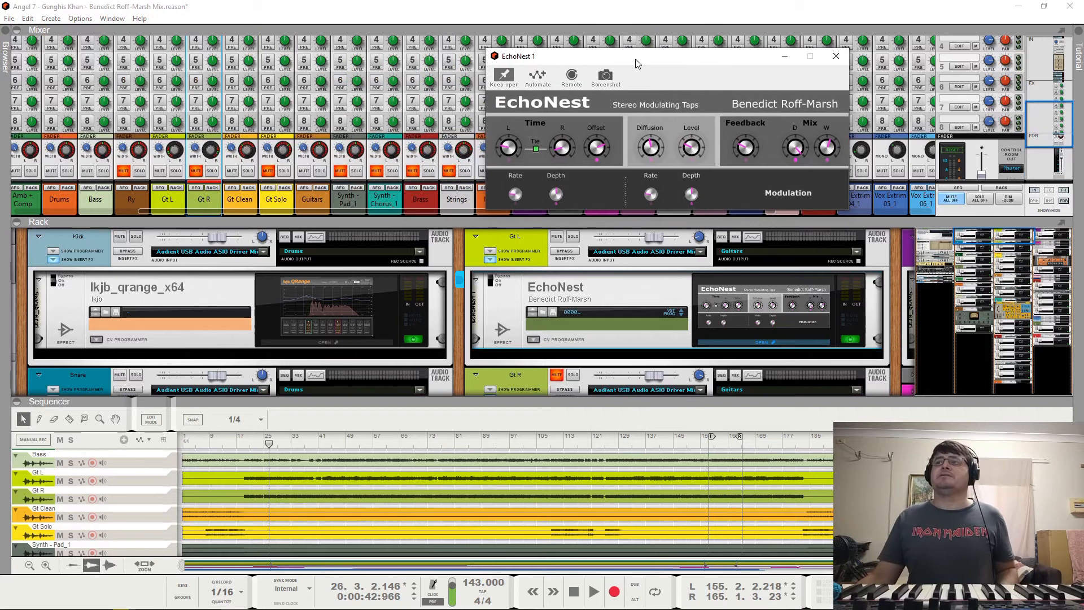
pyautogui.scroll(5, 328, 129)
pyautogui.click(305, 121)
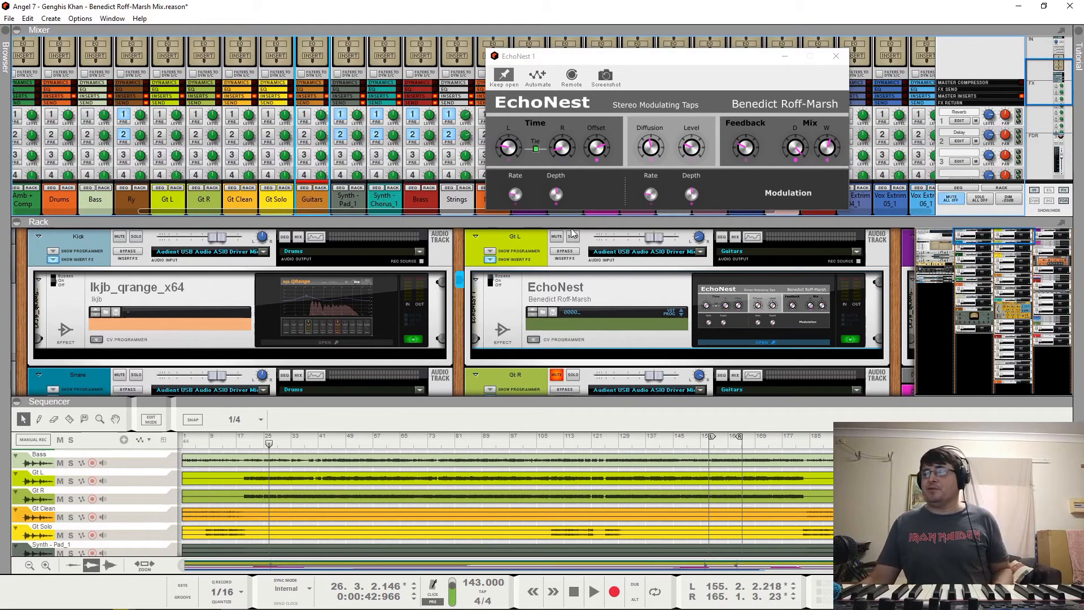
# Step: Play Gt L with the EchoNest bypassed, then turn the effect back on during playback to compare
pyautogui.press('space')
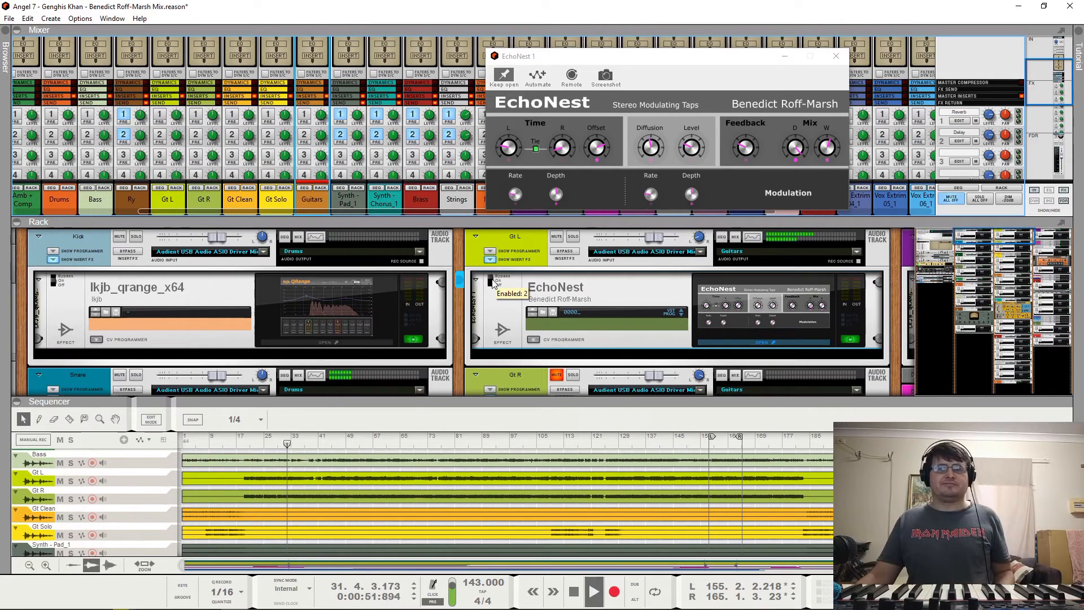
pyautogui.press('space')
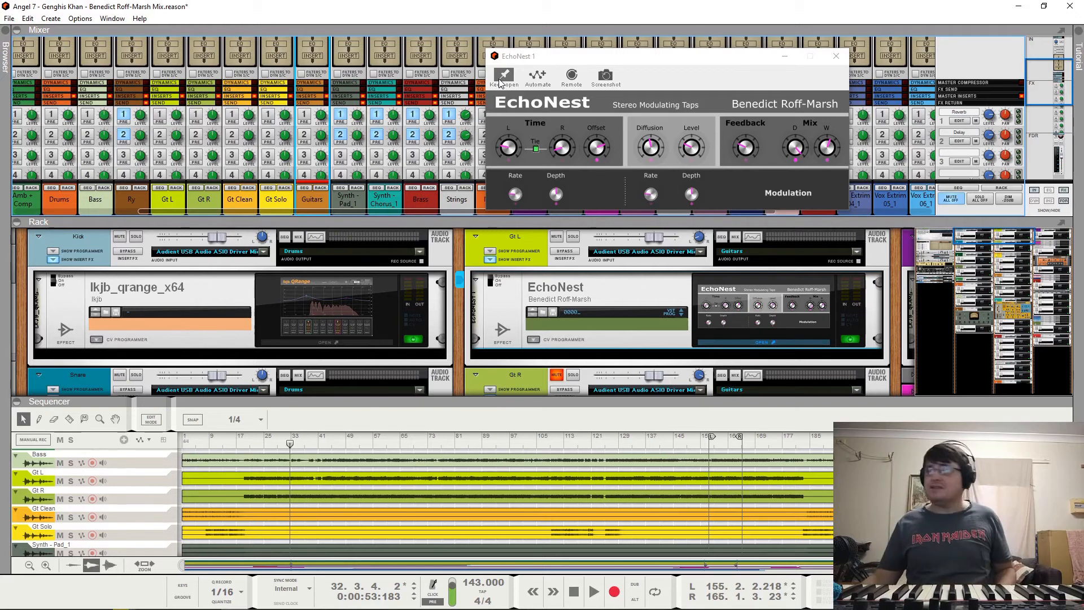
pyautogui.press('space')
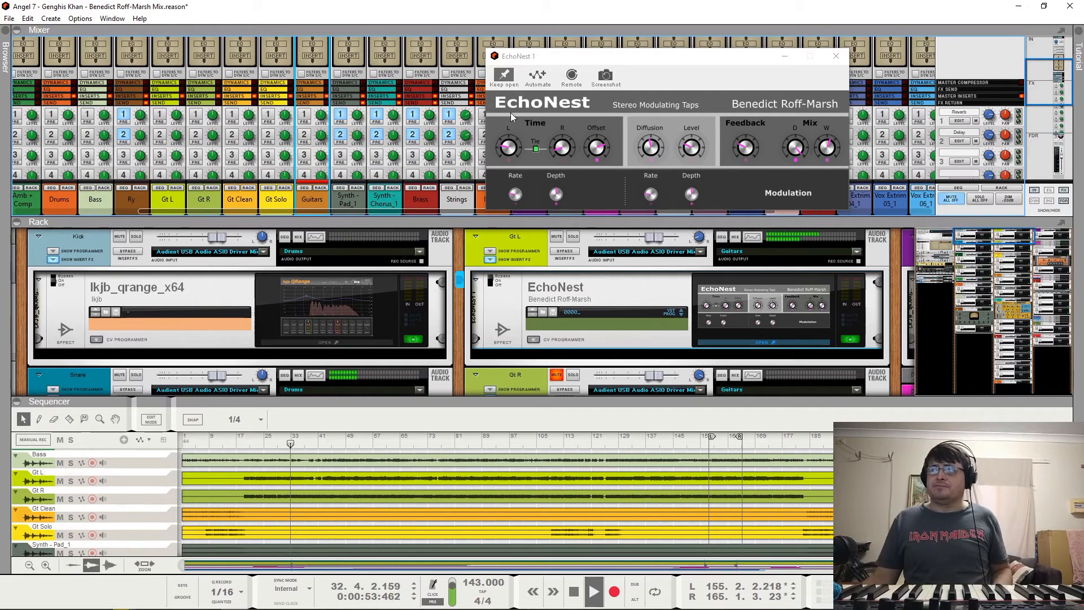
pyautogui.click(491, 284)
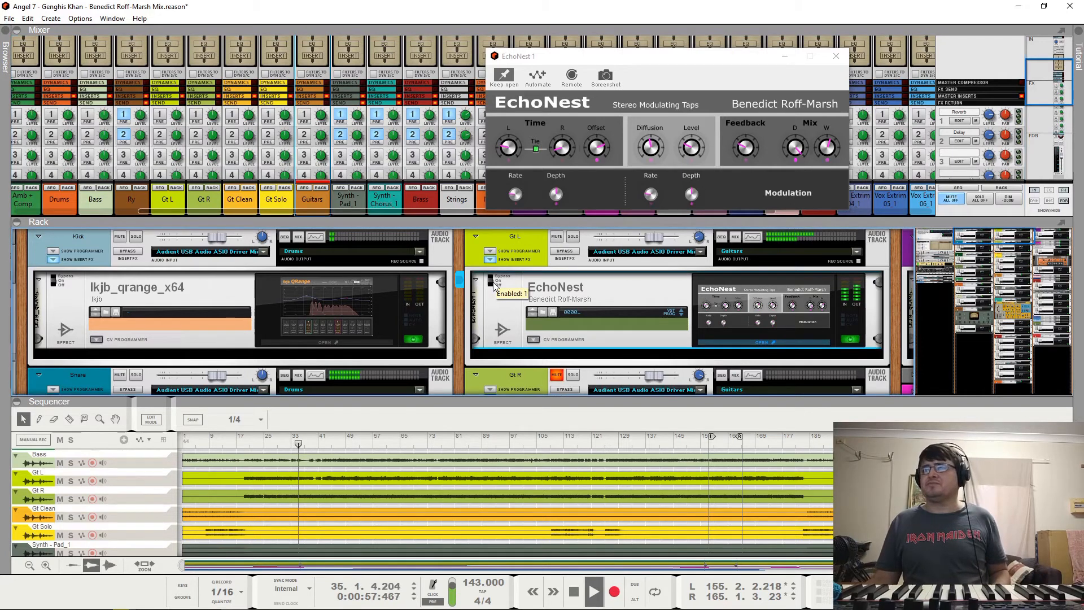
pyautogui.press('space')
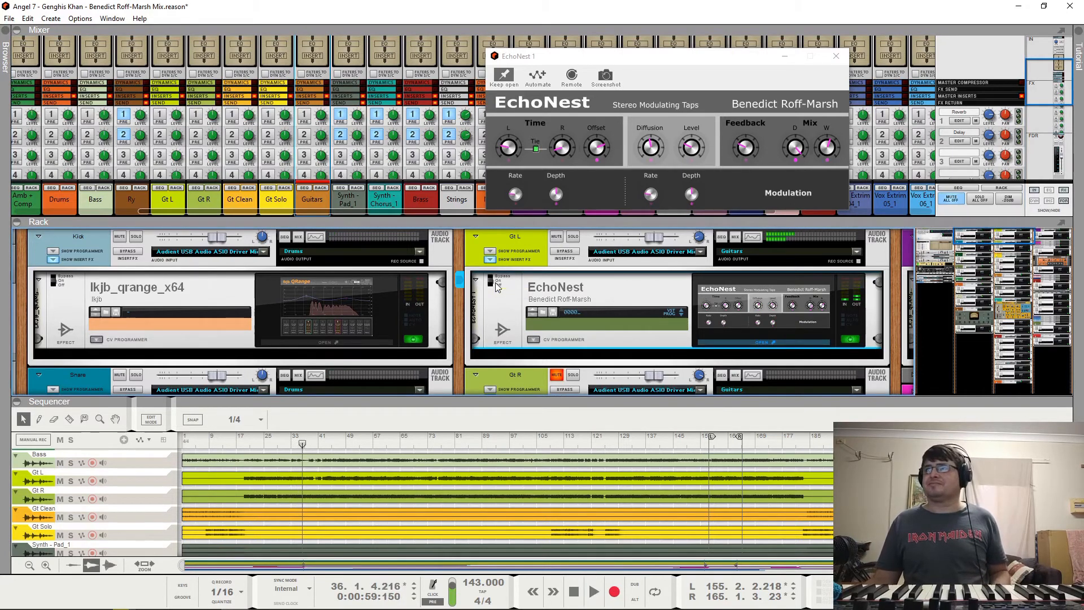
pyautogui.press('space')
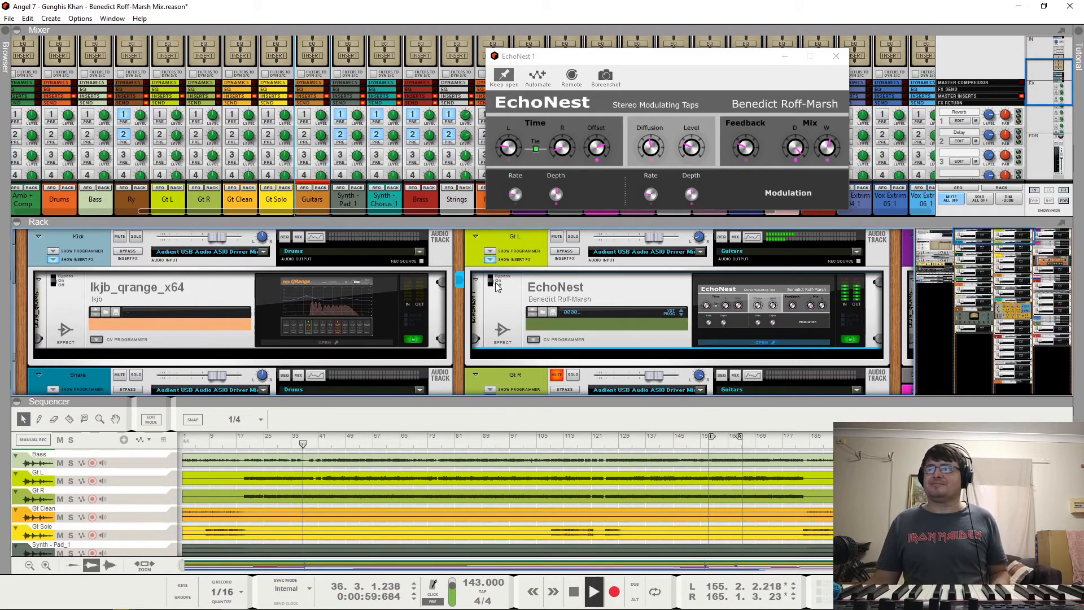
# Step: Stop playback, then play Gt L with the EchoNest active from bar 37 and stop at bar 42
pyautogui.press('space')
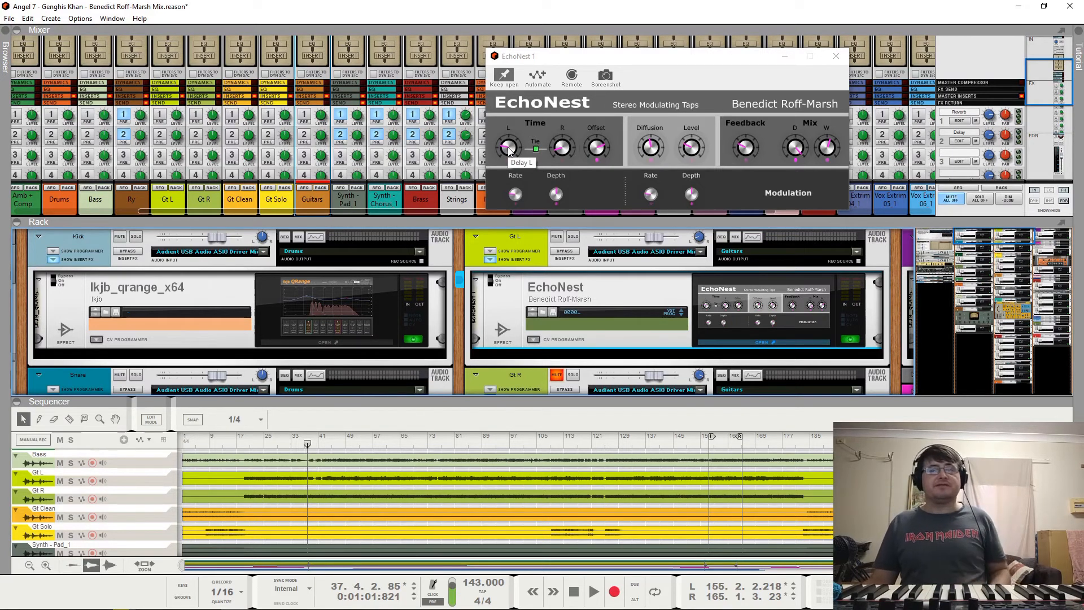
pyautogui.press('space')
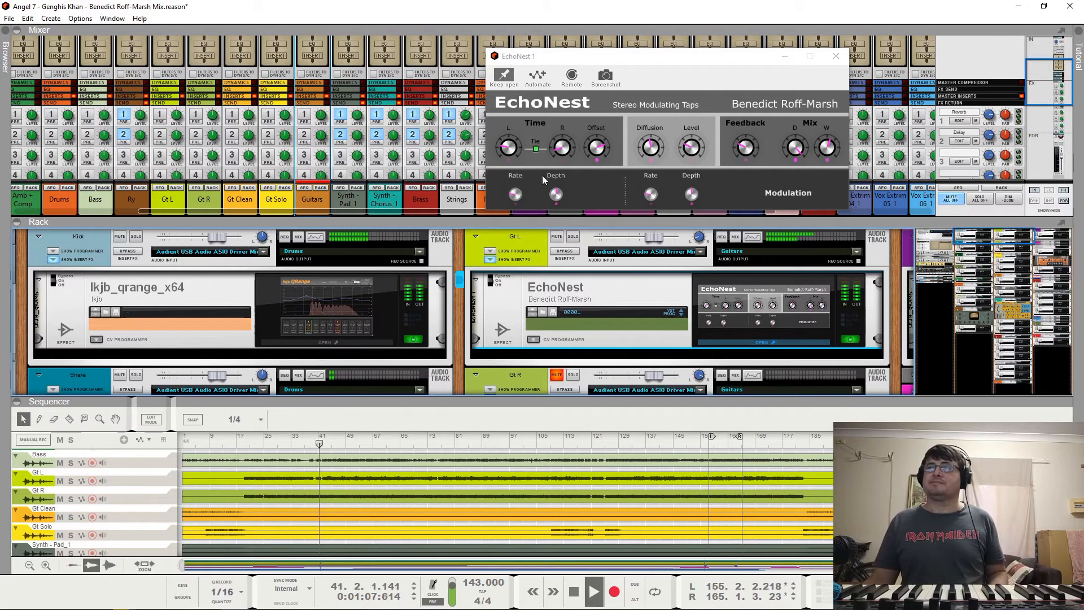
pyautogui.press('space')
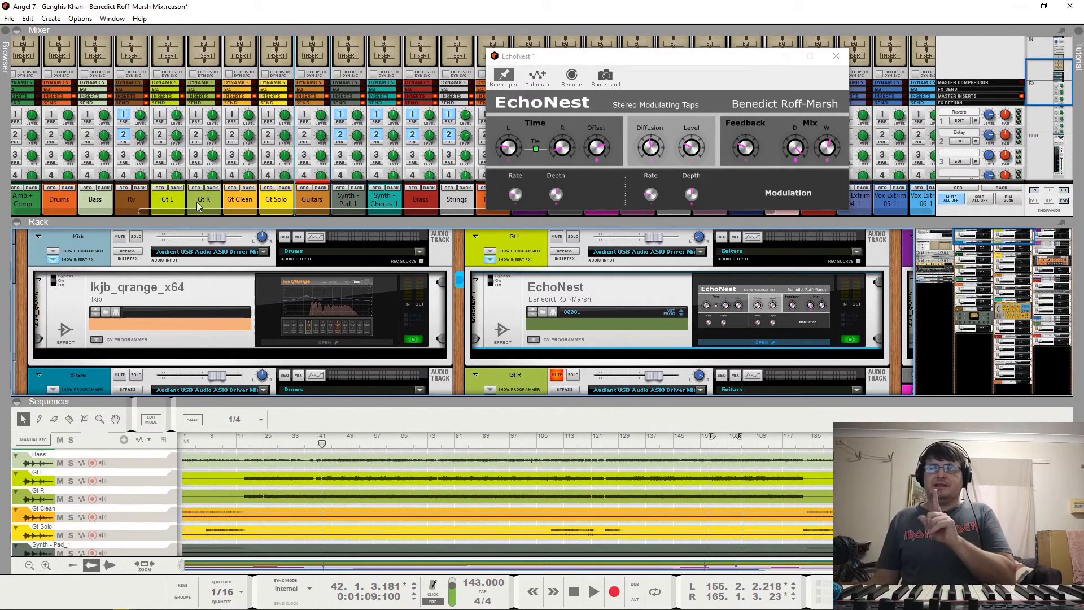
# Step: Switch the Guitars channel's first FX send back on and resume playback from bar 42 to hear the guitar with it
pyautogui.scroll(-3, 183, 203)
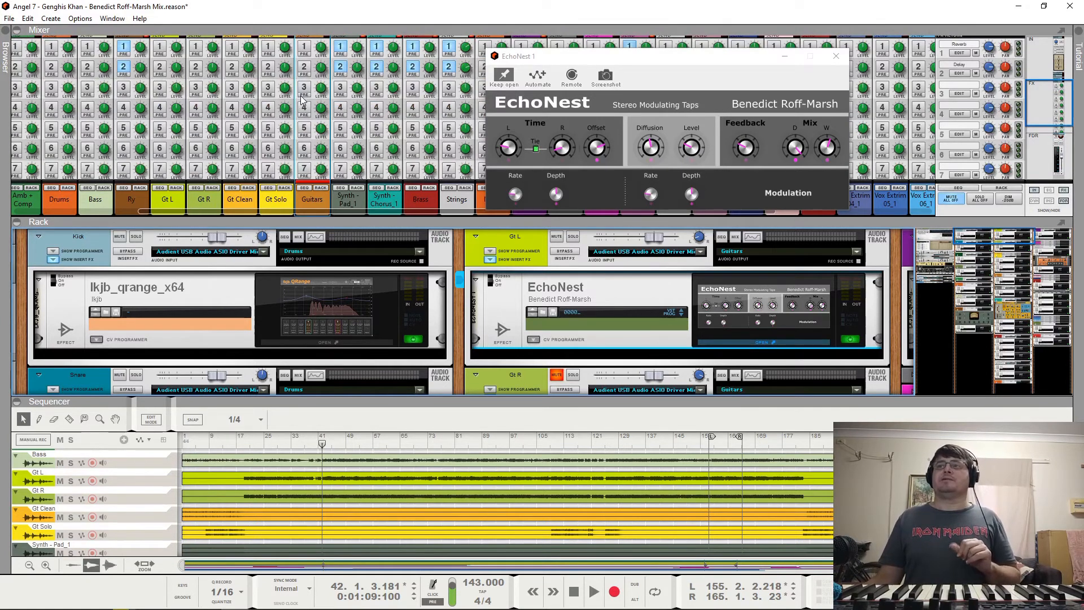
pyautogui.click(305, 50)
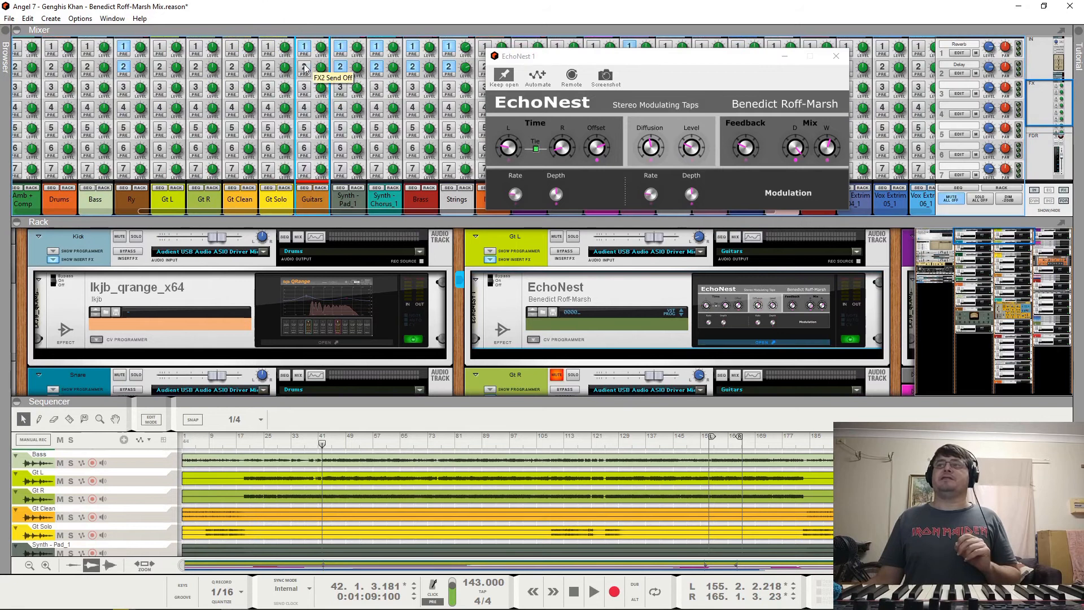
pyautogui.scroll(-5, 241, 107)
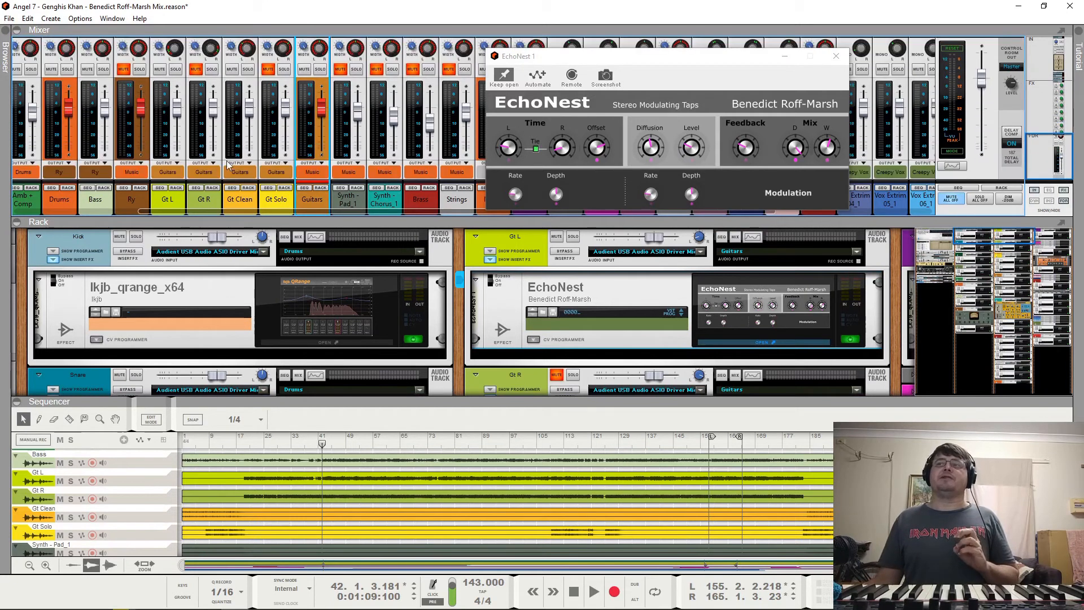
pyautogui.moveTo(174, 51)
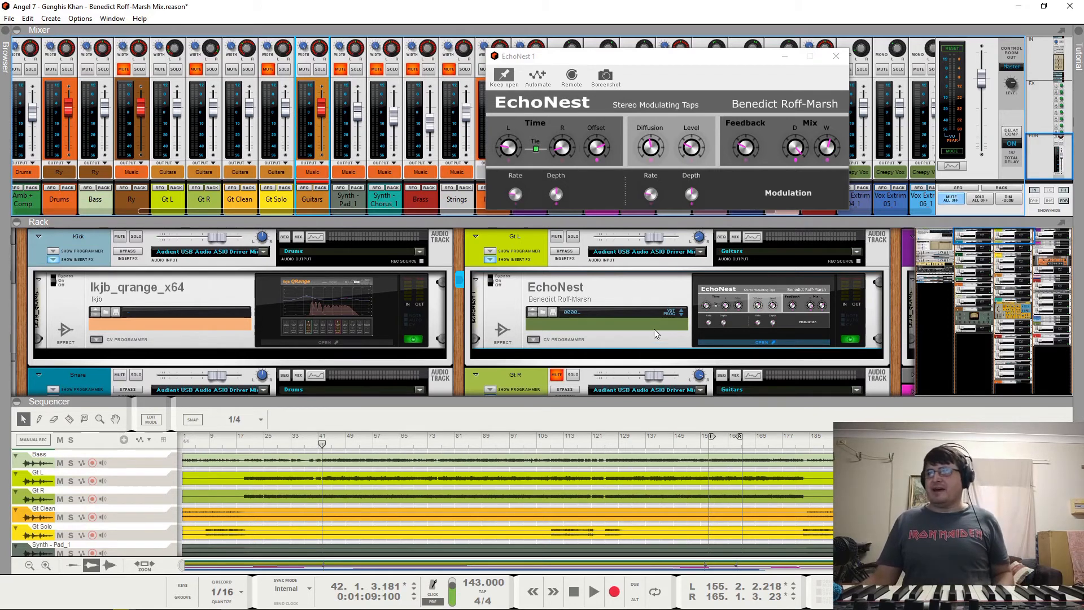
pyautogui.press('space')
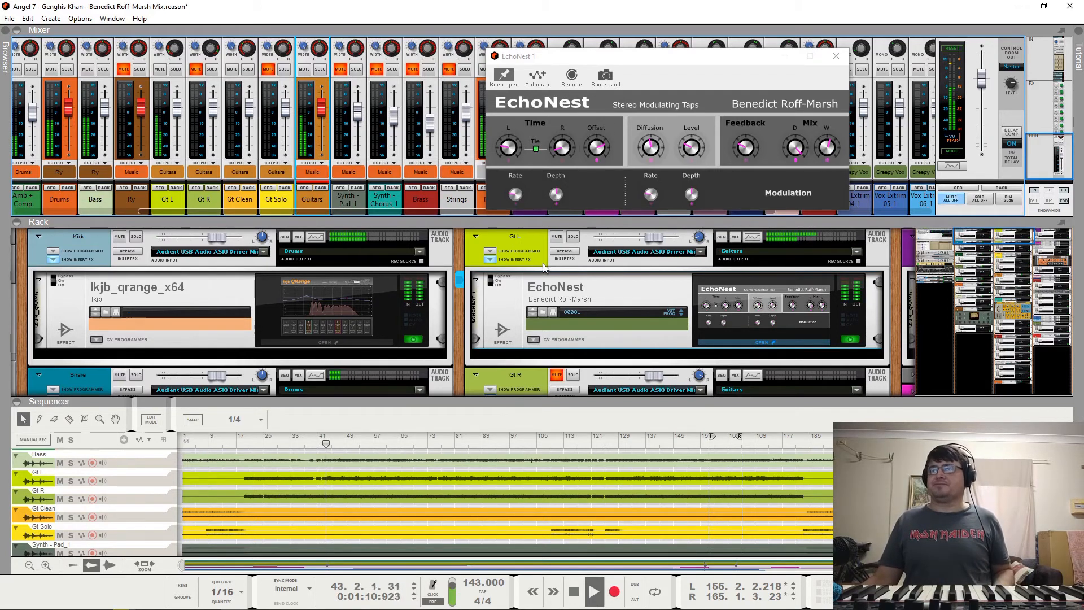
# Step: Compare the Gt L guitar with EchoNest bypassed and enabled during playback, stop, and close the EchoNest window
pyautogui.click(493, 283)
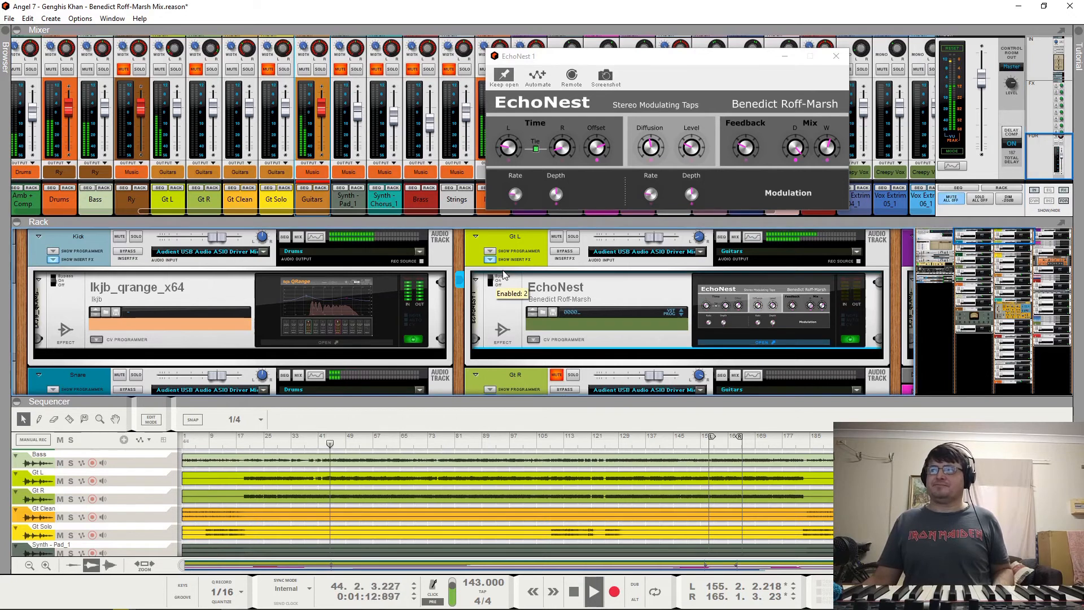
pyautogui.click(501, 281)
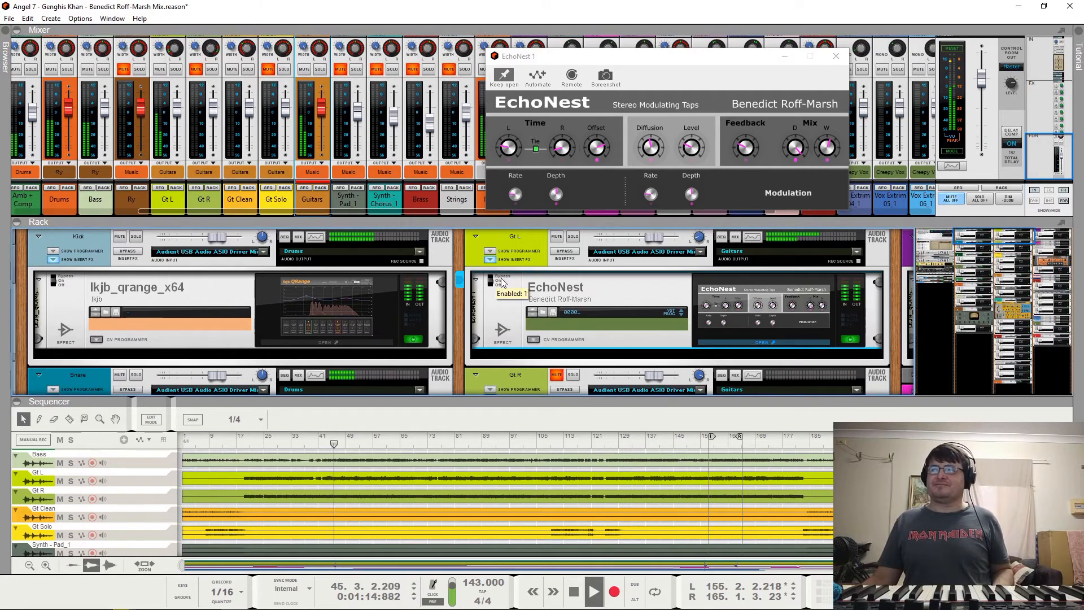
pyautogui.press('space')
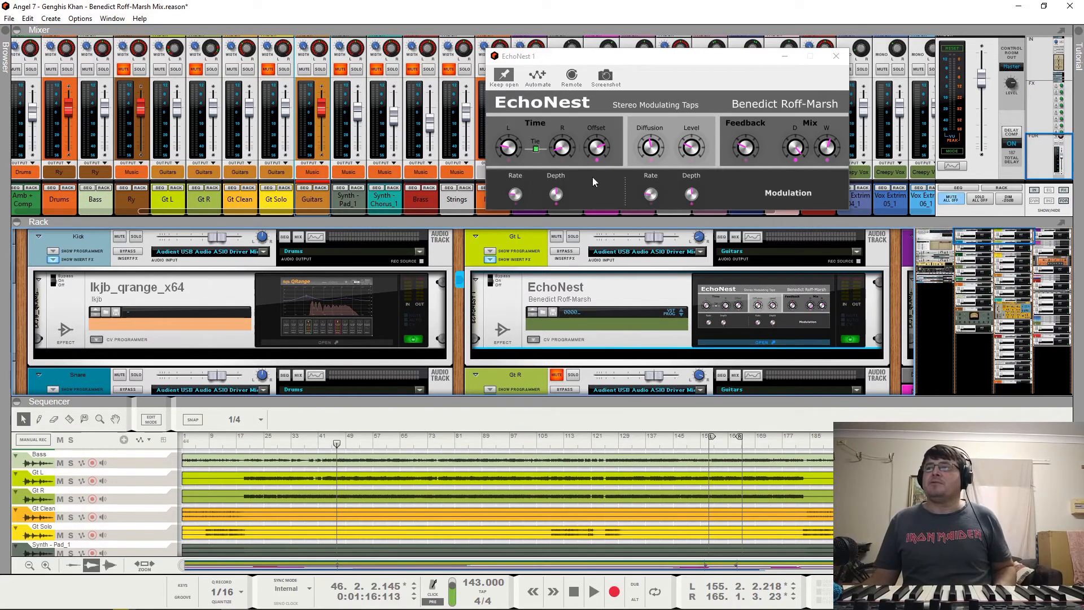
pyautogui.click(837, 56)
# Step: Unmute and solo the Gt R track in the rack and play it from about bar 45
pyautogui.scroll(-2, 510, 313)
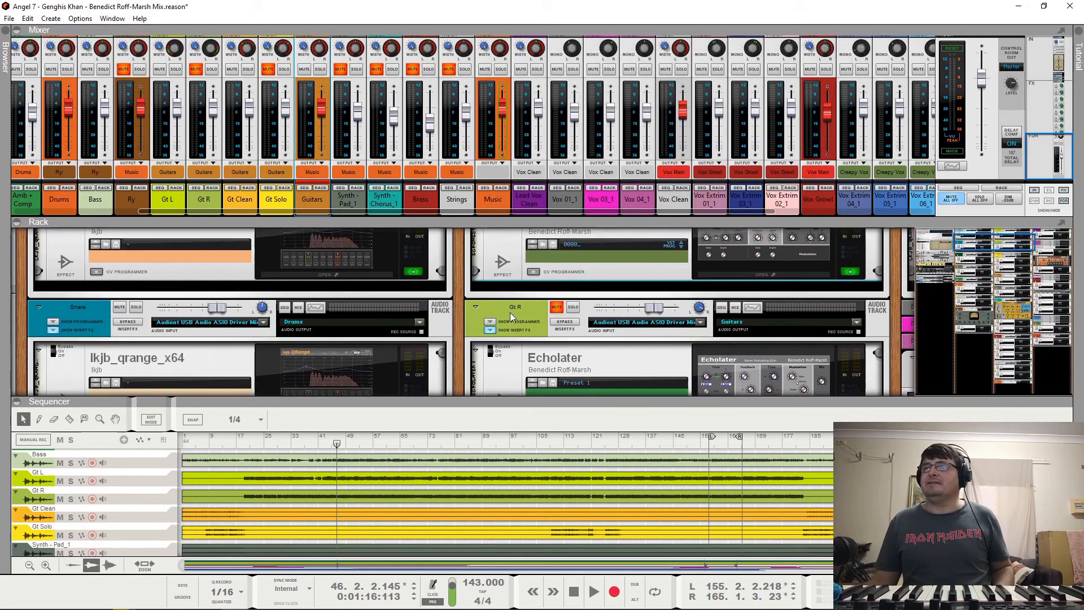
pyautogui.click(597, 298)
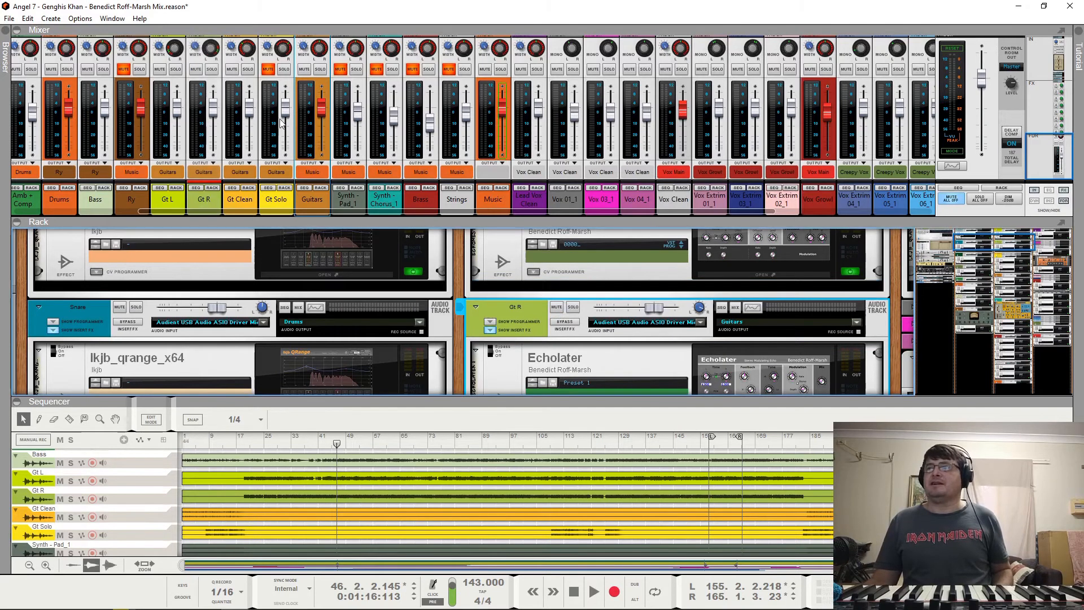
pyautogui.click(573, 307)
pyautogui.press('space')
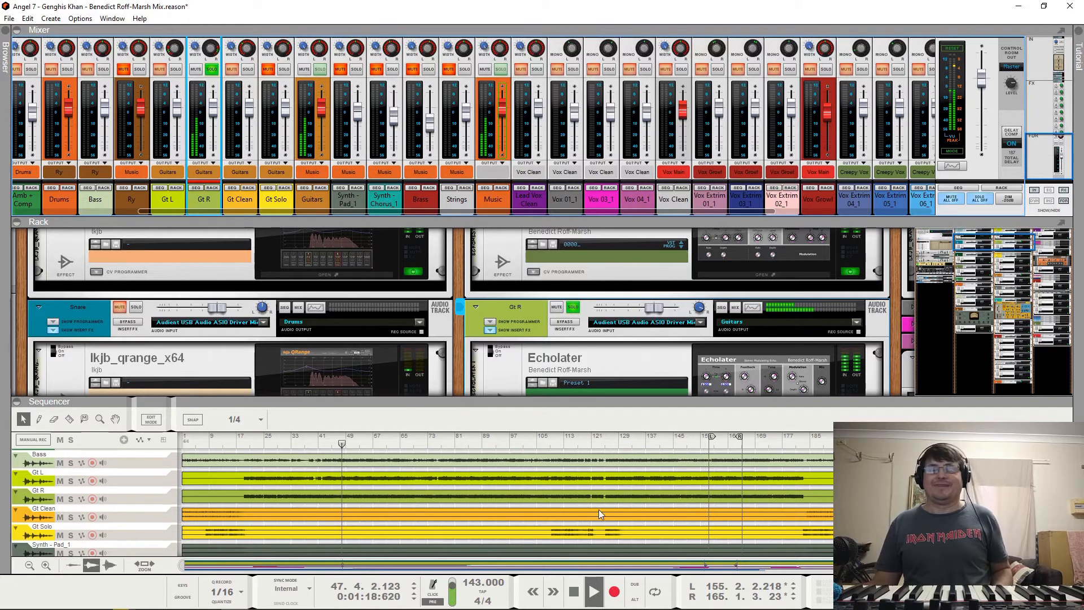
pyautogui.click(333, 442)
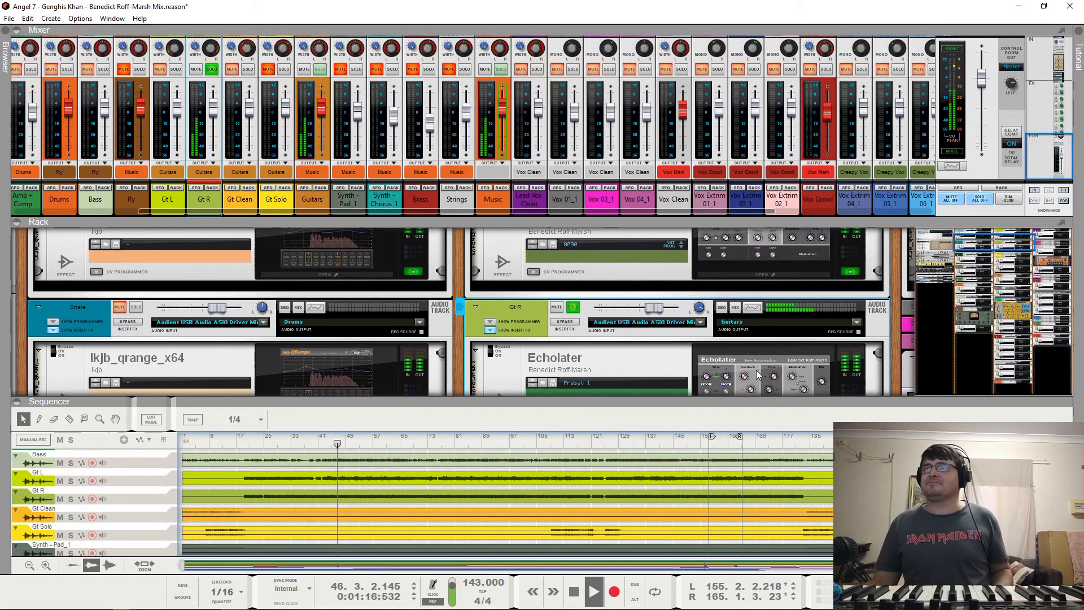
# Step: Open the Echolater editor of the Gt R track, stop playback and close the editor window
pyautogui.scroll(-2, 756, 371)
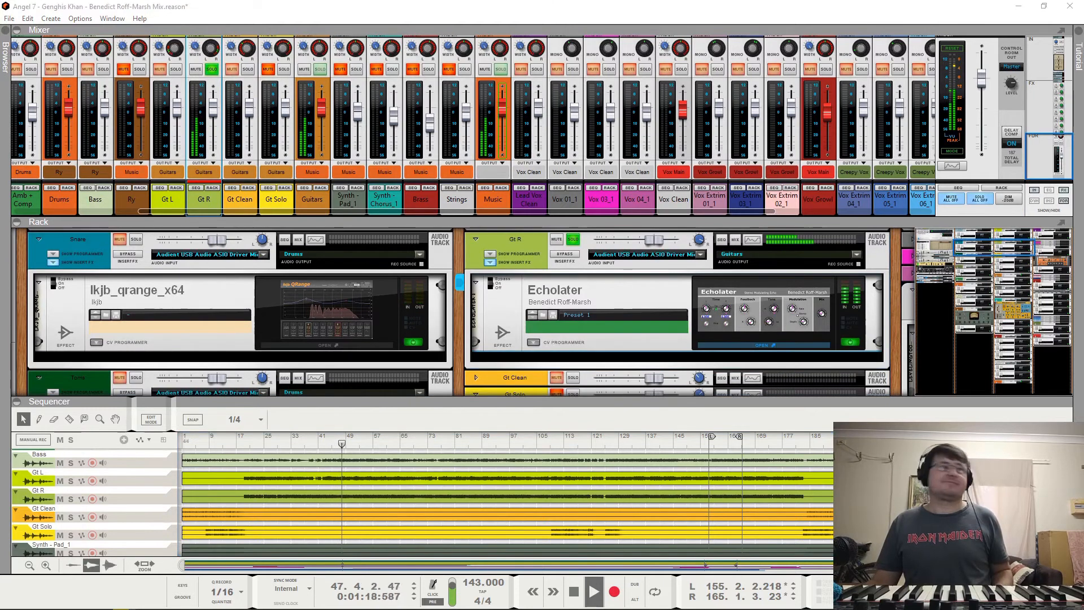
pyautogui.click(763, 345)
pyautogui.moveTo(380, 163); pyautogui.dragTo(496, 88)
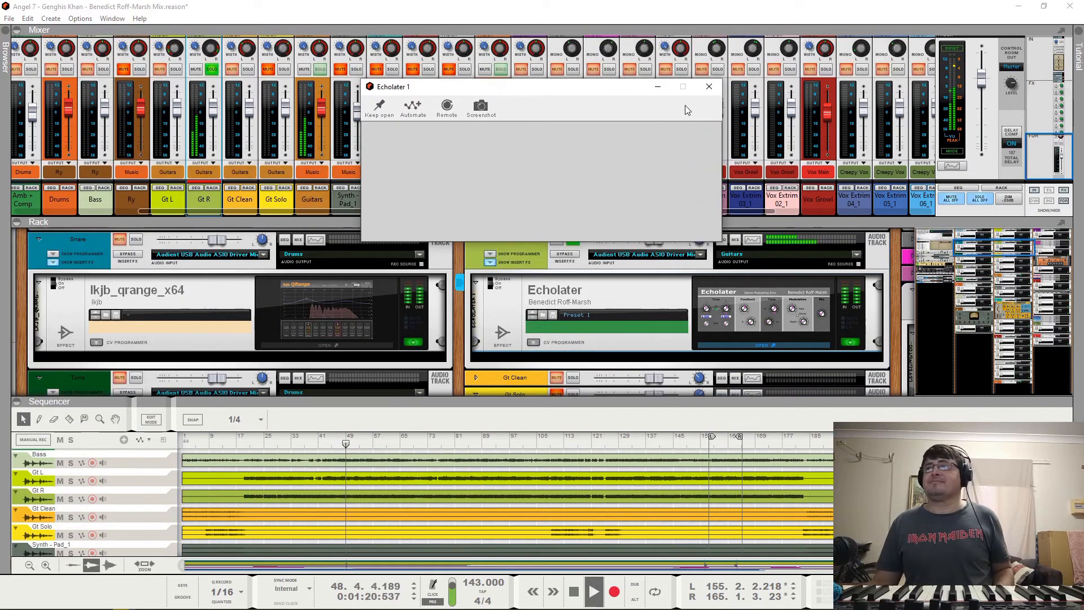
pyautogui.click(709, 87)
pyautogui.click(789, 306)
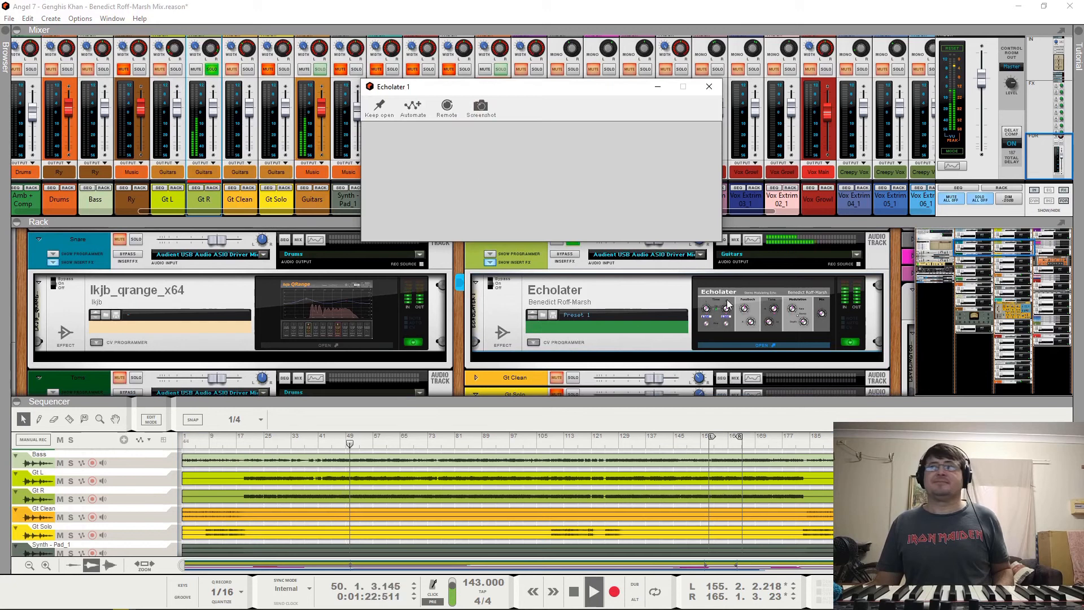
pyautogui.click(773, 303)
pyautogui.click(773, 303)
pyautogui.press('space')
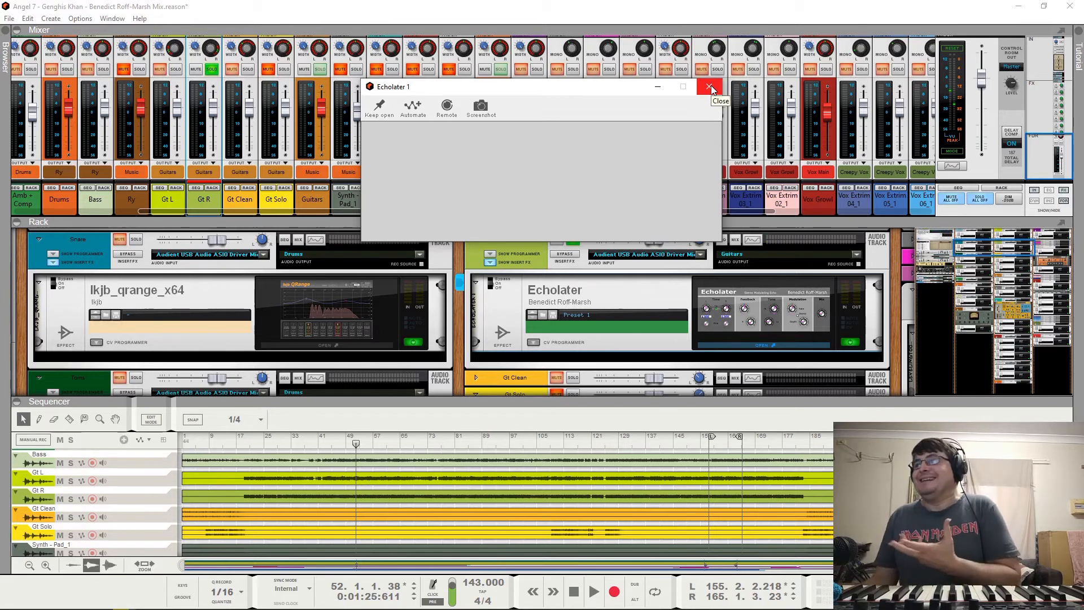
pyautogui.click(711, 86)
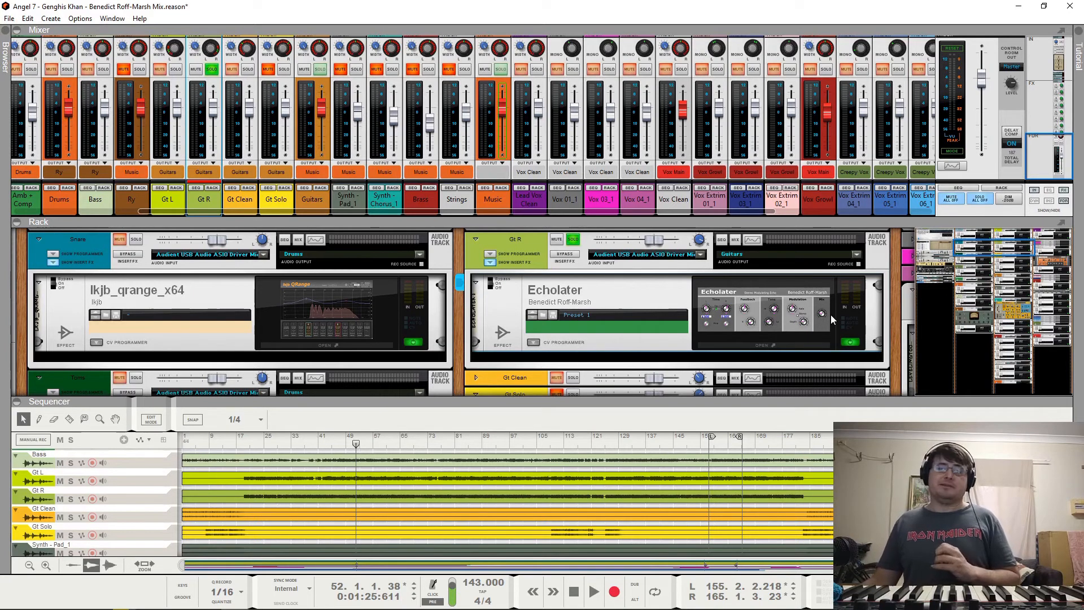
# Step: Play the soloed Gt R track and compare it with Echolater bypassed and enabled
pyautogui.press('space')
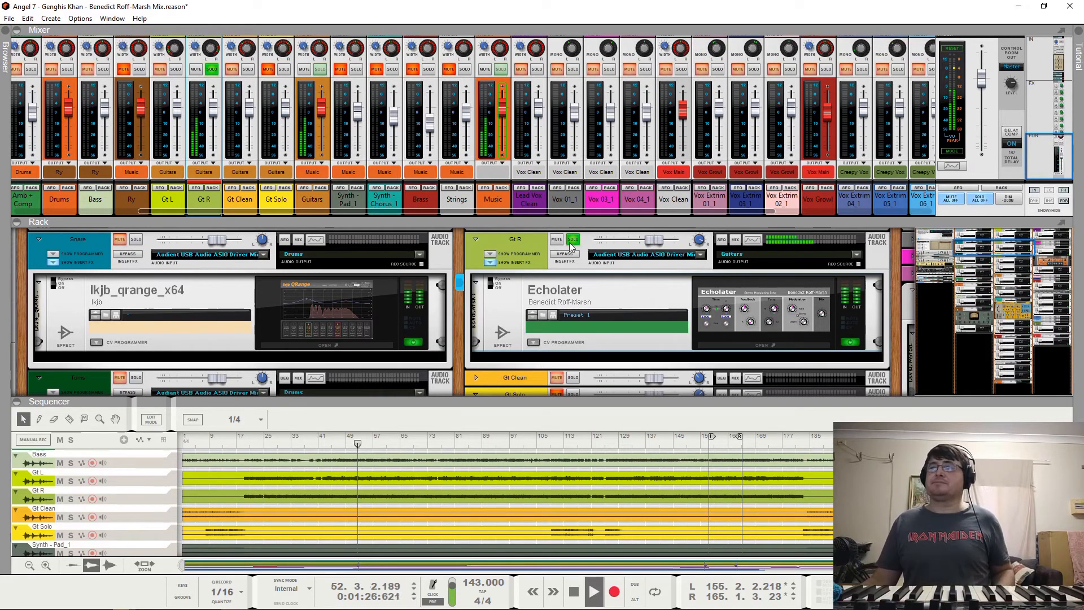
pyautogui.click(500, 286)
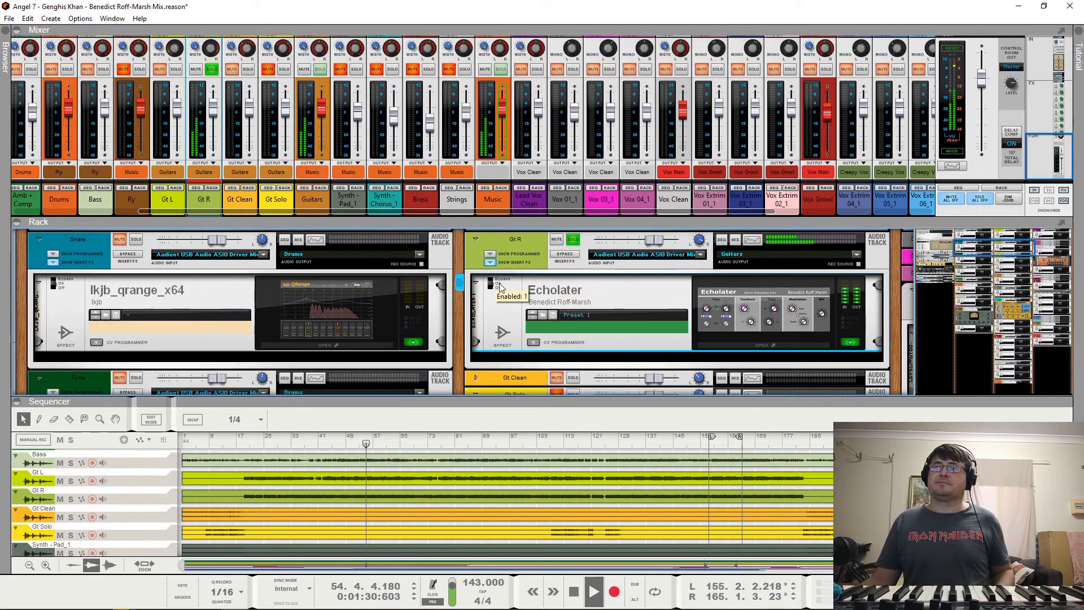
pyautogui.click(504, 284)
pyautogui.click(504, 284)
# Step: Turn off the solo on the Gt R channel to bring back the full mix
pyautogui.click(319, 74)
pyautogui.click(319, 71)
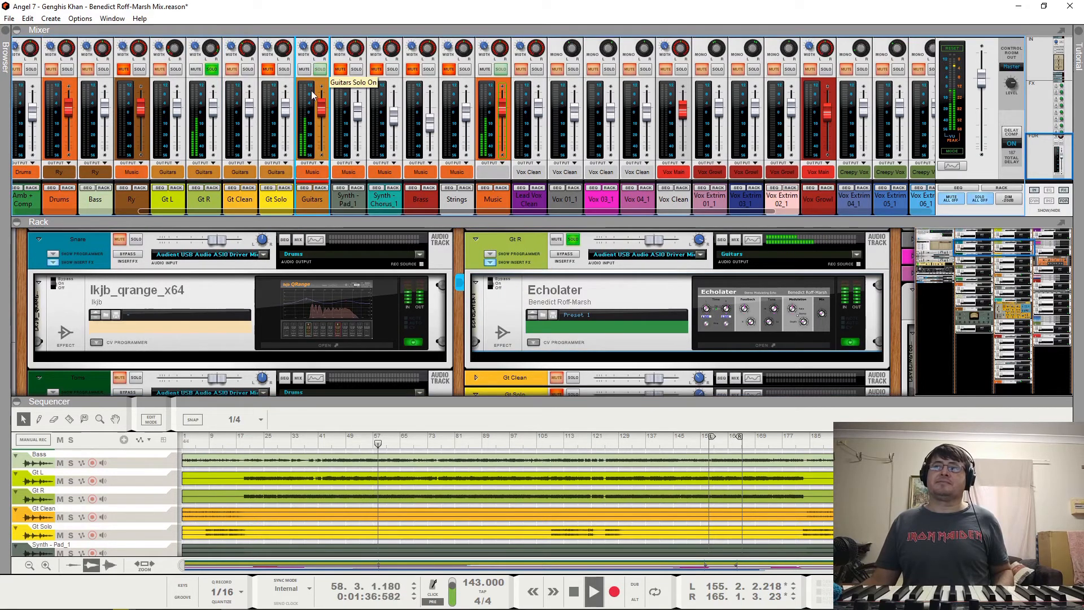
pyautogui.click(218, 70)
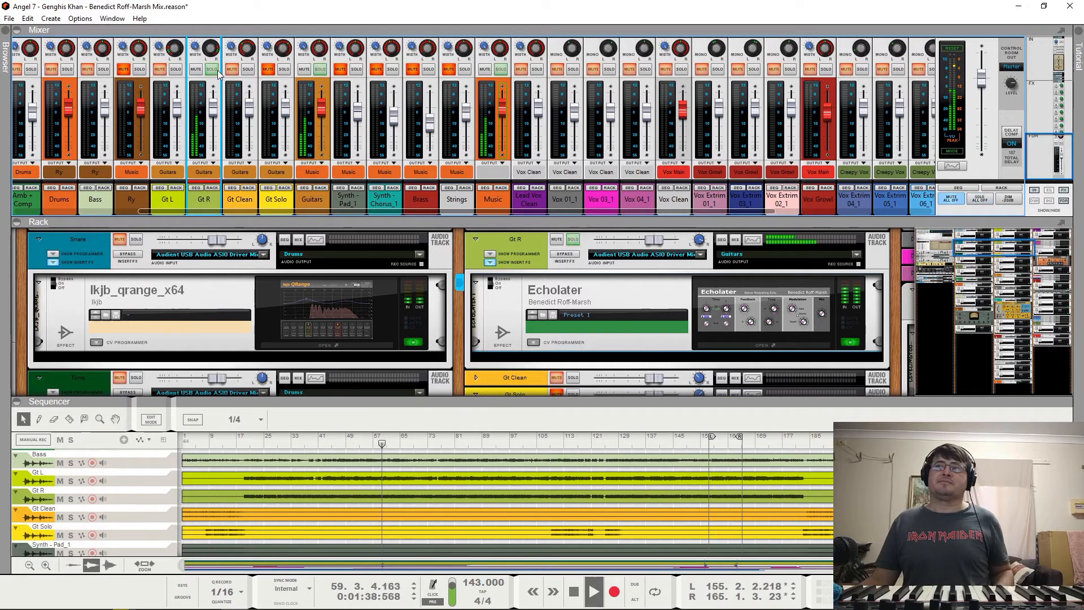
# Step: With Gt L temporarily muted, audition the Echolater bypass on Gt R in the full mix, and unmute Gt L
pyautogui.click(161, 70)
pyautogui.click(511, 280)
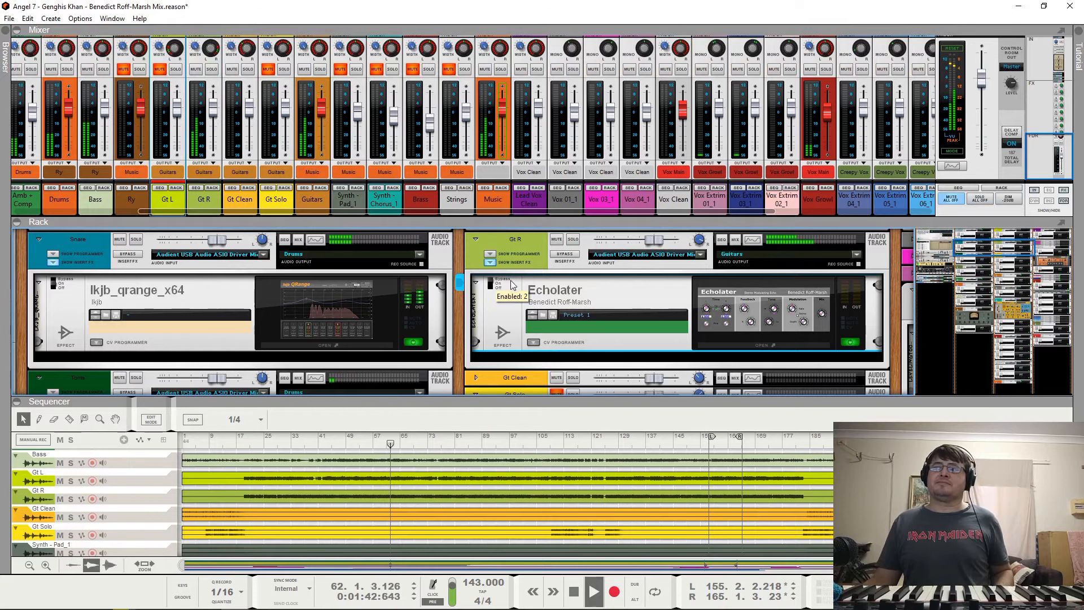
pyautogui.click(161, 69)
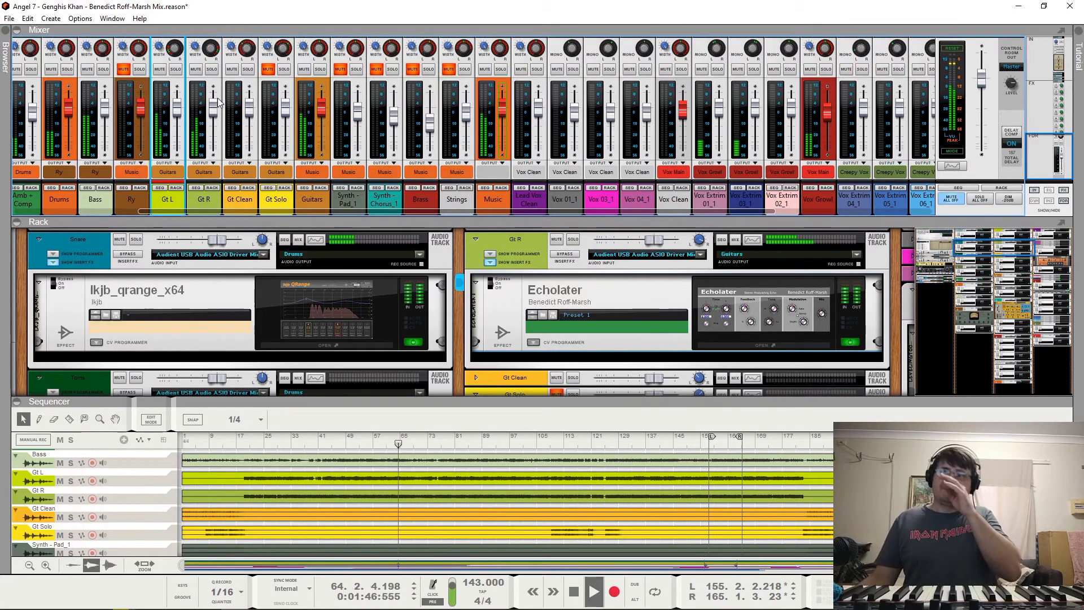
# Step: Unmute the Ry channel, stop playback after listening, and unmute the Gt Solo channel
pyautogui.click(123, 68)
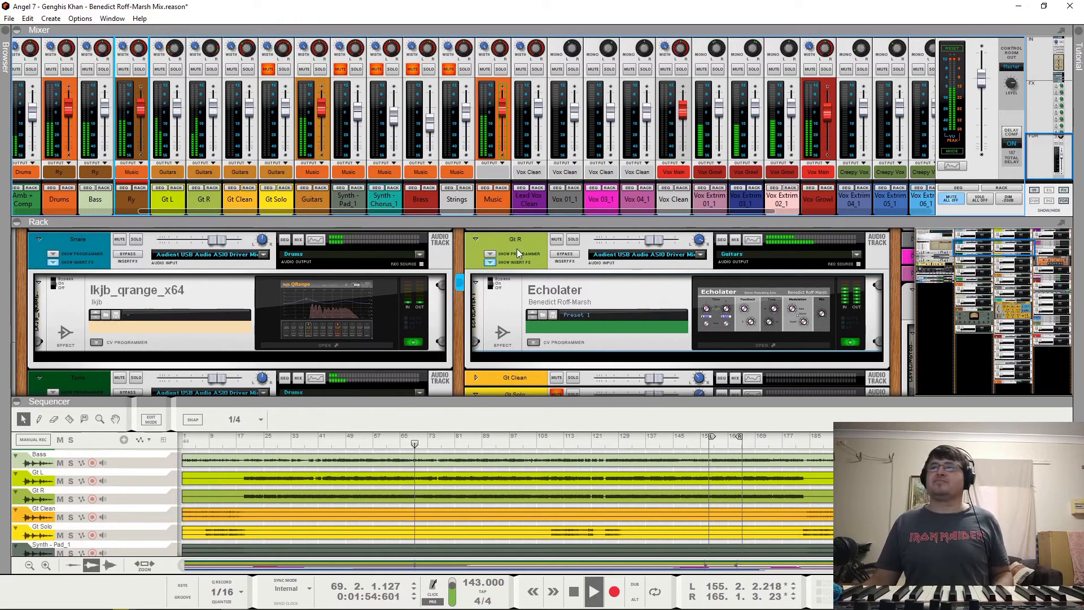
pyautogui.press('space')
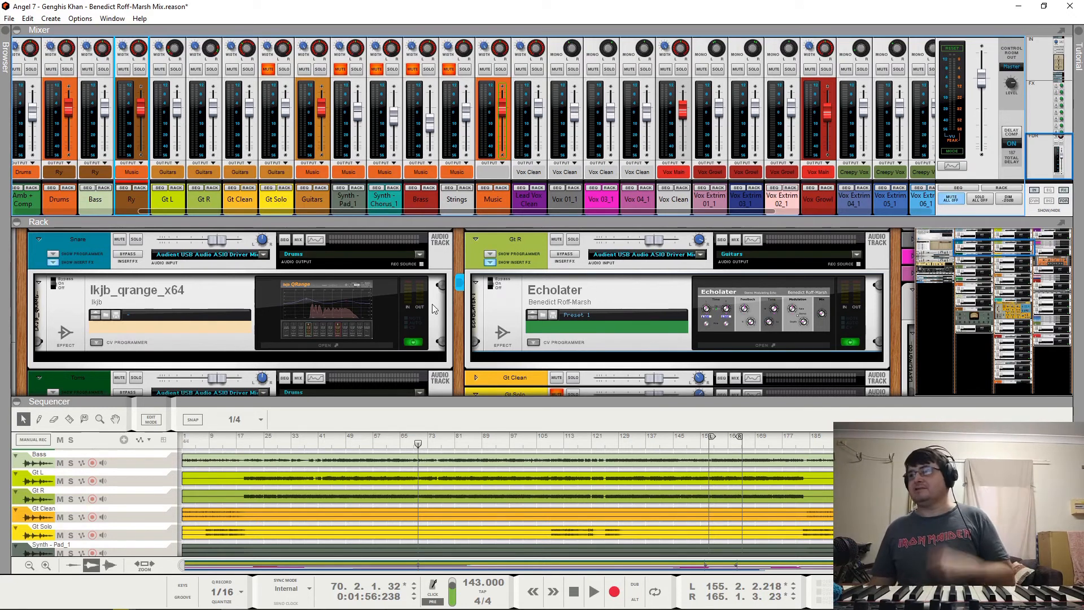
pyautogui.click(268, 69)
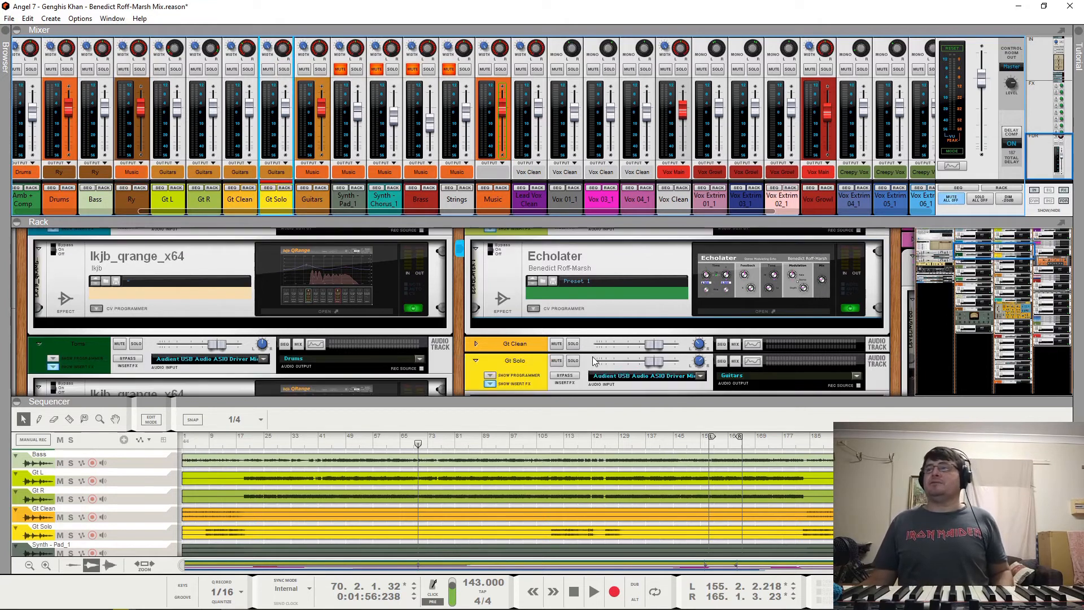
# Step: Play the song from about bar 7 and open the QRange equalizer editor of the Gt Solo track
pyautogui.scroll(-3, 604, 330)
pyautogui.scroll(-3, 696, 333)
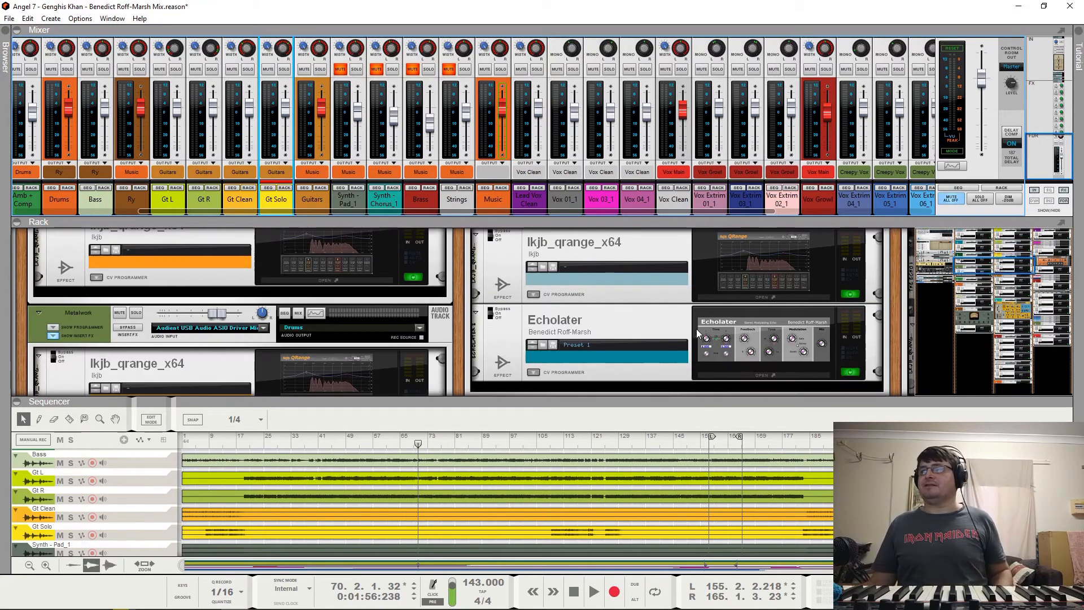
pyautogui.scroll(-4, 457, 522)
pyautogui.scroll(2, 456, 522)
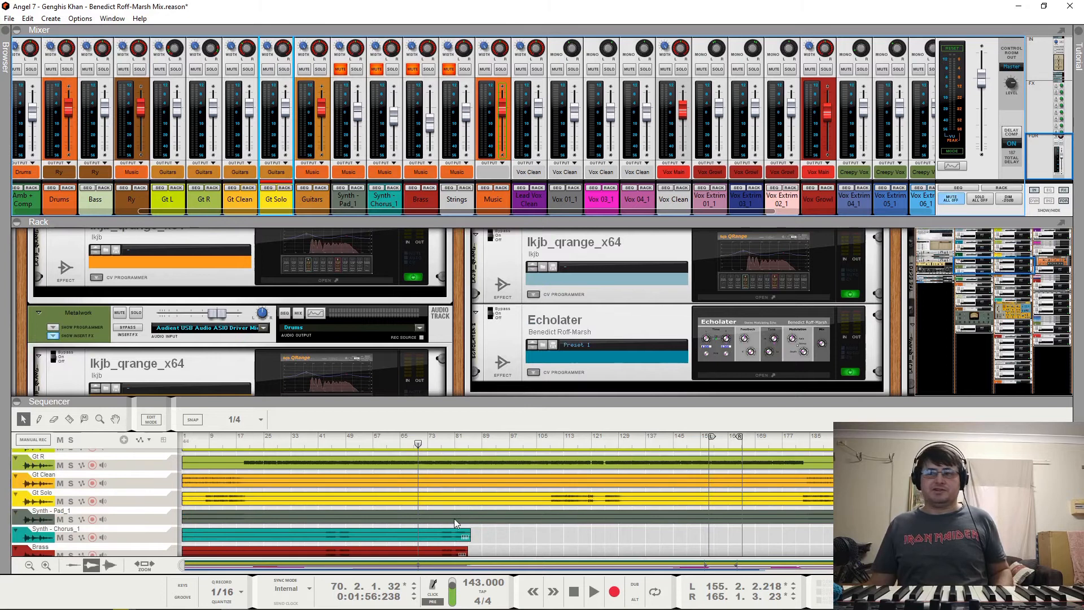
pyautogui.click(205, 443)
pyautogui.press('space')
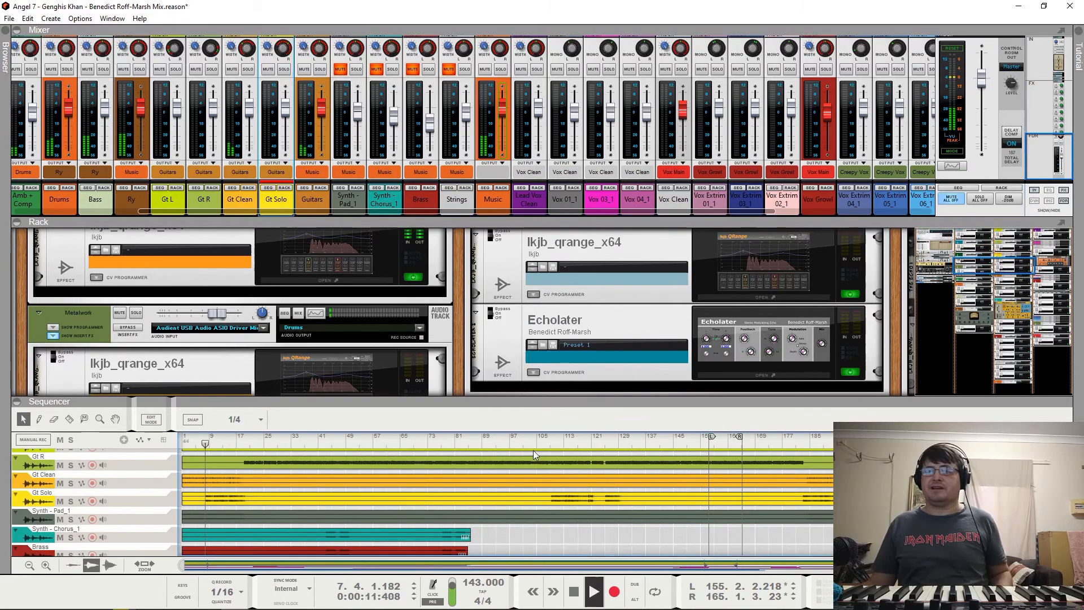
pyautogui.click(761, 256)
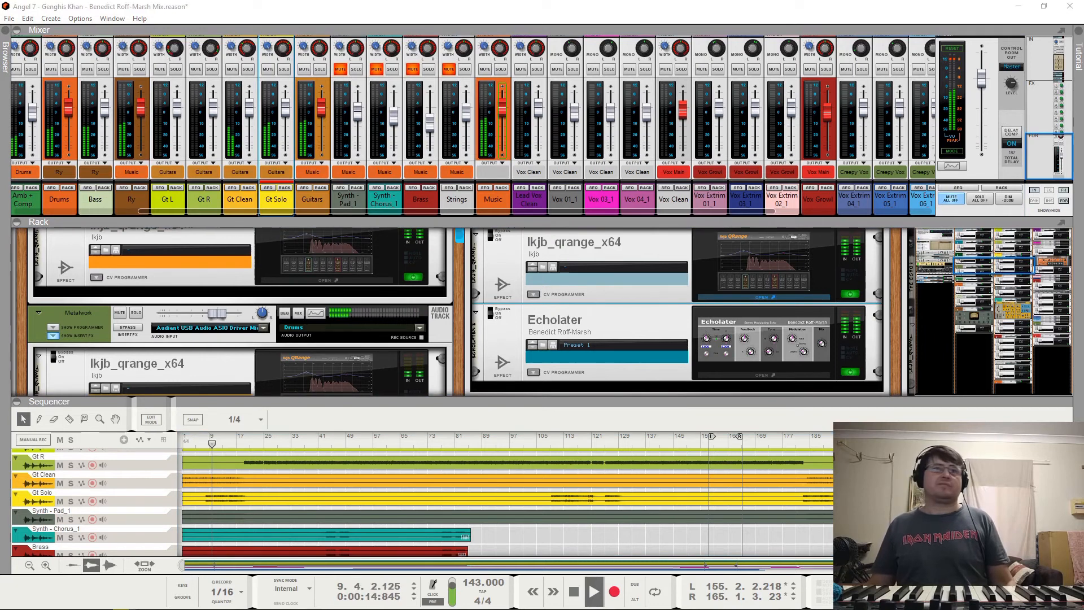
pyautogui.moveTo(0, 305); pyautogui.dragTo(491, 85)
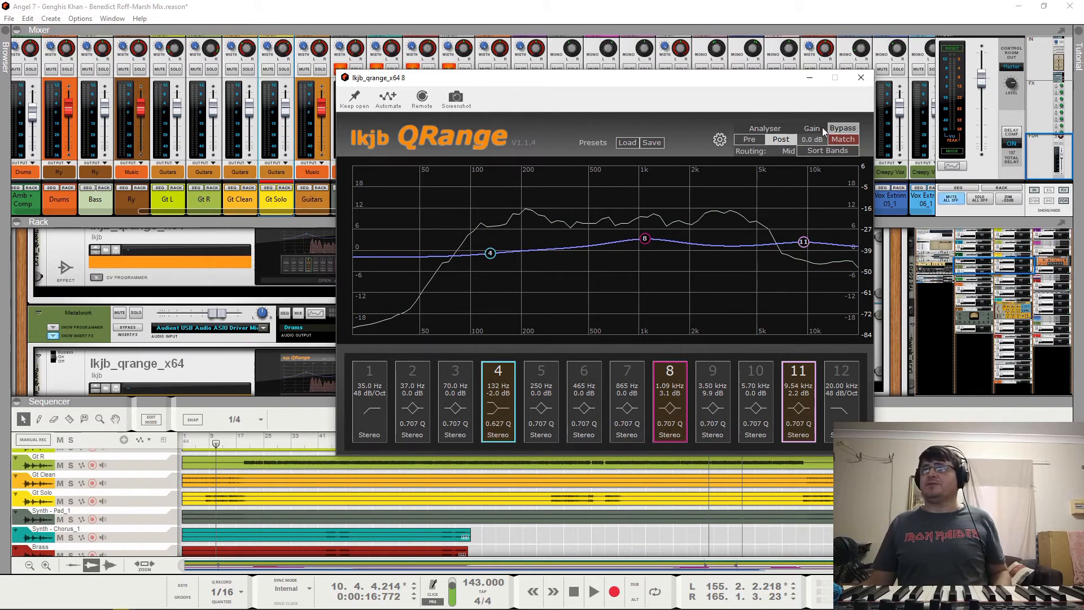
# Step: Compare Gt Solo with the QRange equalizer bypassed and active during playback, and stop the song
pyautogui.press('space')
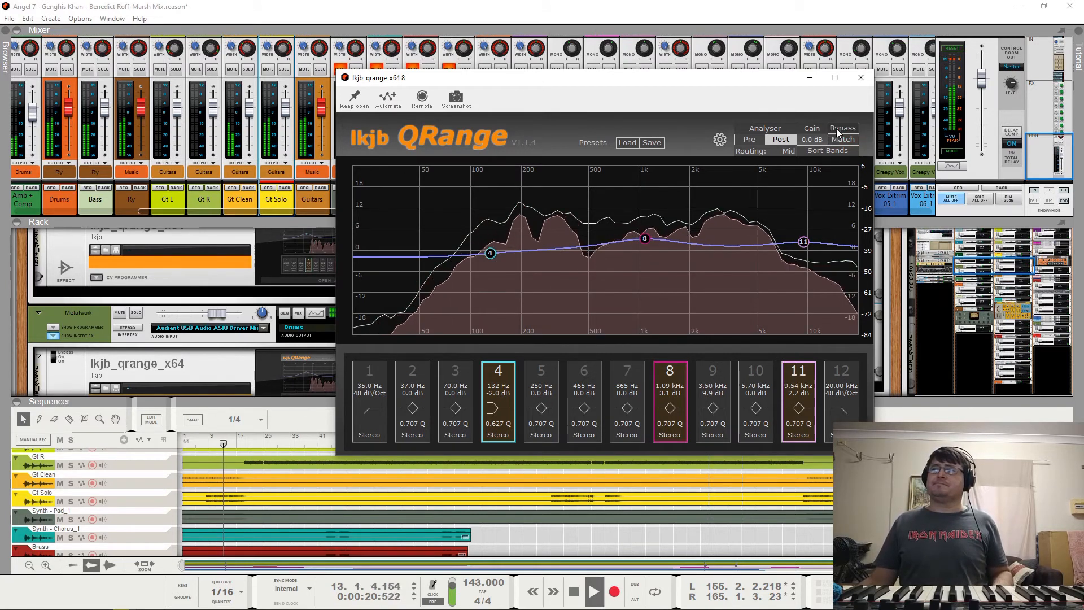
pyautogui.click(836, 127)
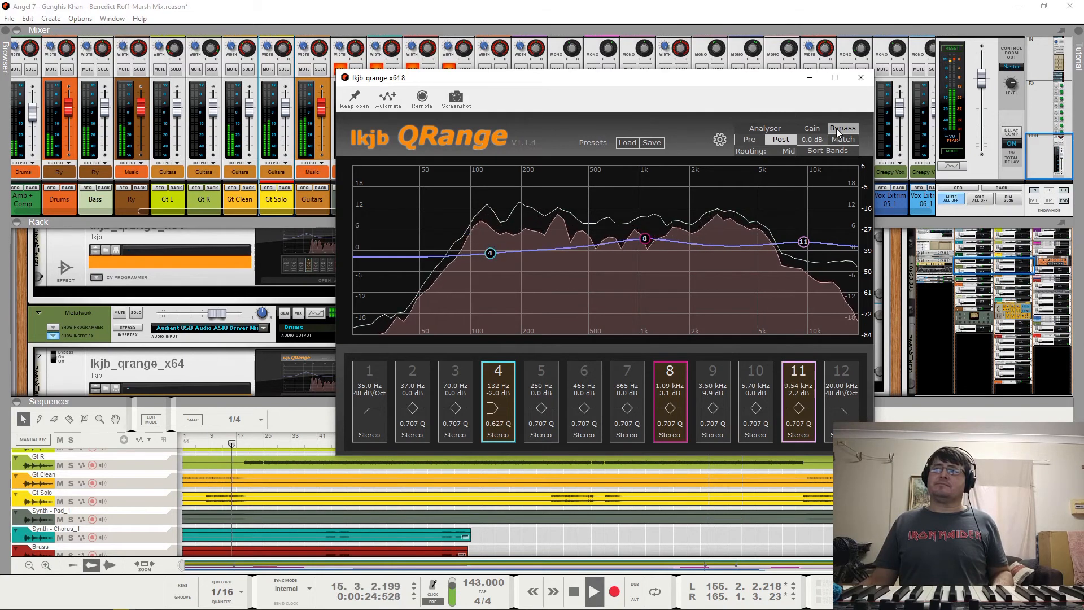
pyautogui.press('space')
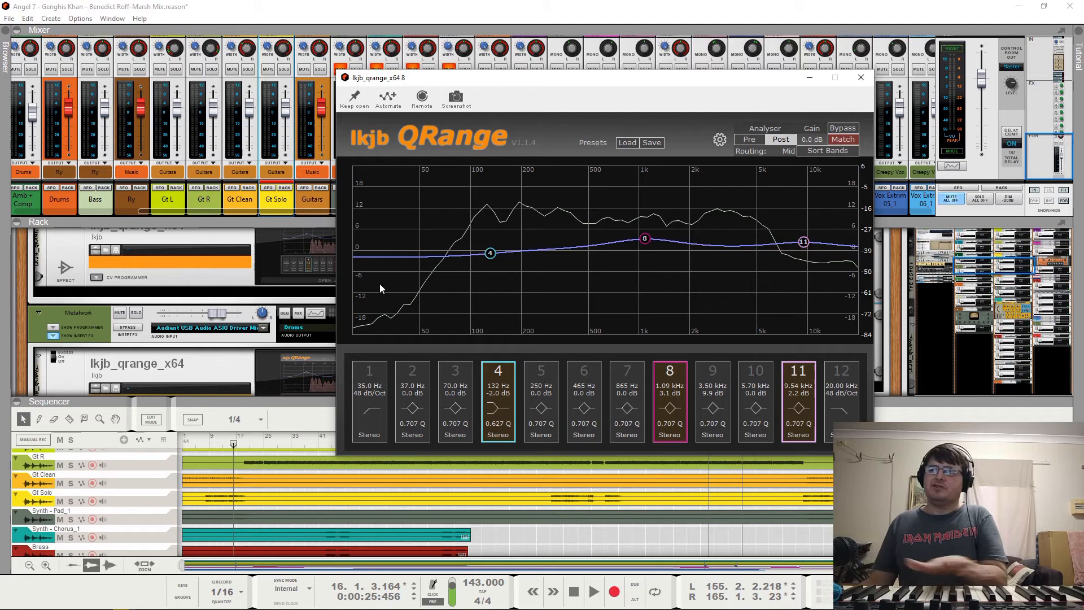
# Step: Try the band 1 low cut at 54.5 Hz in the Gt Solo equalizer, toggling the band on and off
pyautogui.click(372, 375)
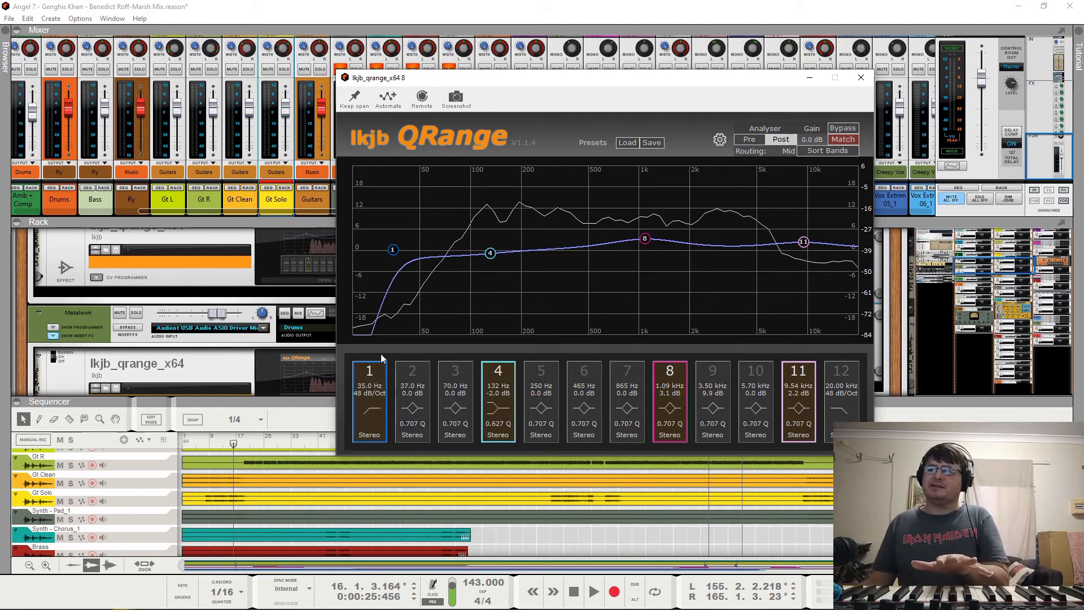
pyautogui.moveTo(390, 259); pyautogui.dragTo(426, 259)
pyautogui.click(371, 368)
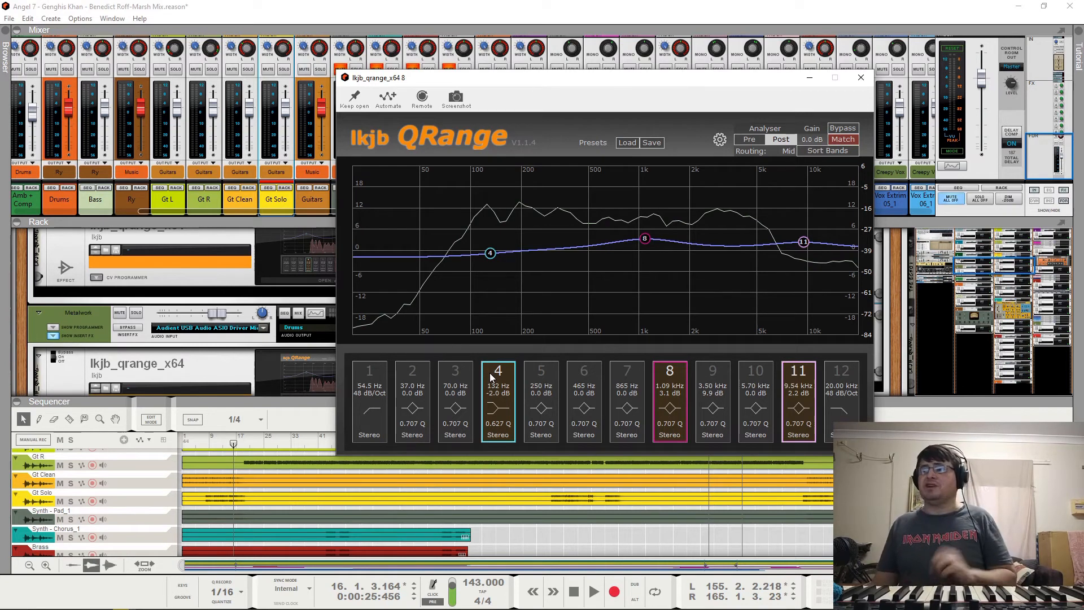
pyautogui.click(374, 379)
pyautogui.click(374, 380)
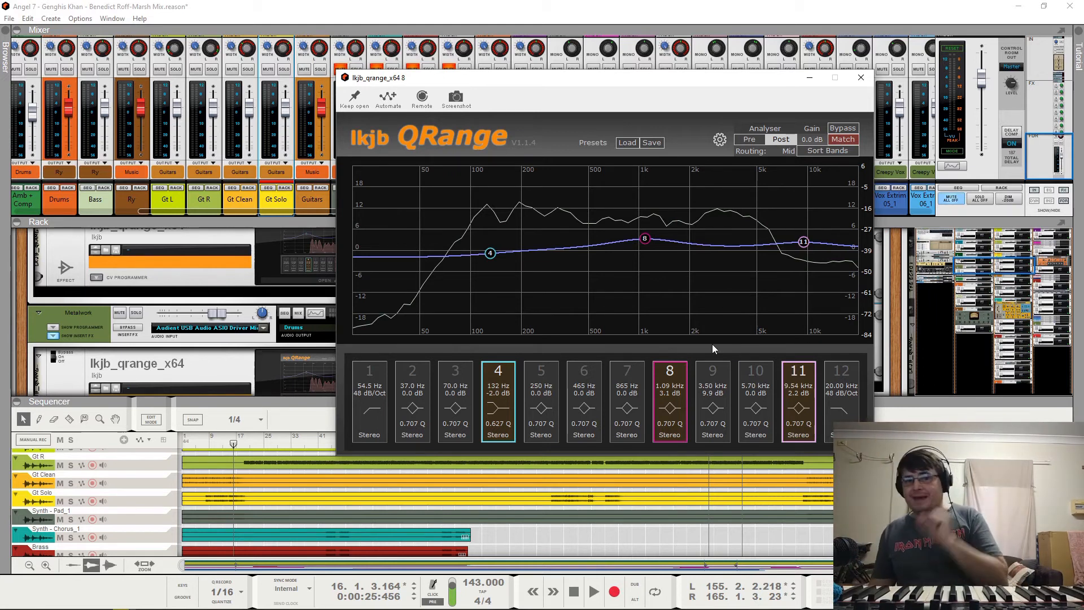
# Step: Close the QRange window, briefly open the Echolater editor of Gt Solo, and return to Gt R's Echolater
pyautogui.click(860, 79)
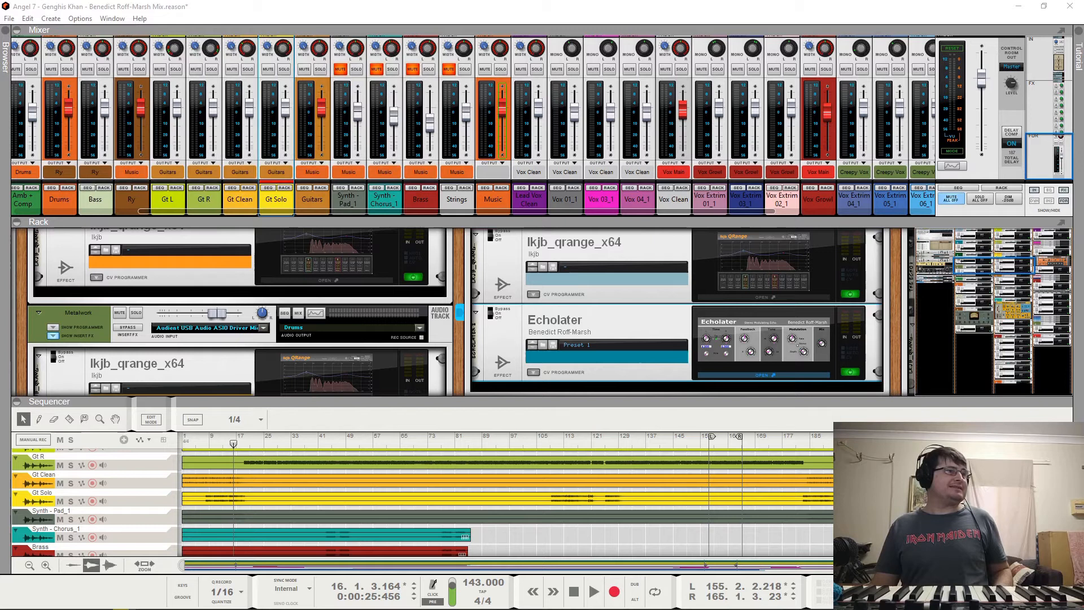
pyautogui.click(762, 375)
pyautogui.moveTo(433, 280); pyautogui.dragTo(532, 169)
pyautogui.click(782, 165)
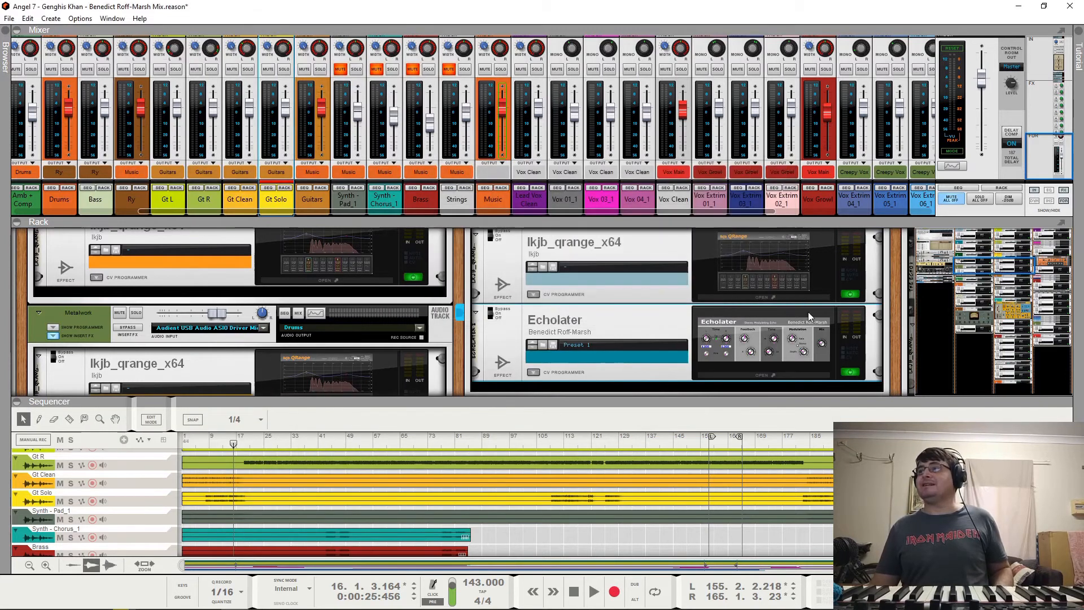
pyautogui.scroll(5, 775, 337)
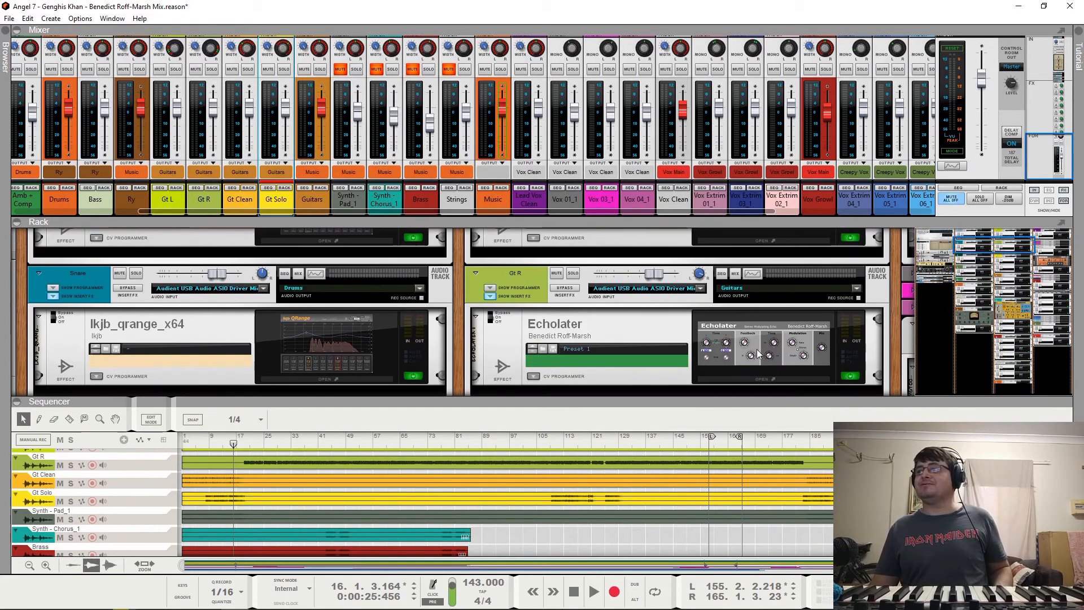
# Step: Open the editor of the EchoNest insert above the Gt R track and set its window to stay open
pyautogui.scroll(3, 751, 347)
pyautogui.click(756, 307)
pyautogui.scroll(-3, 748, 273)
pyautogui.click(504, 76)
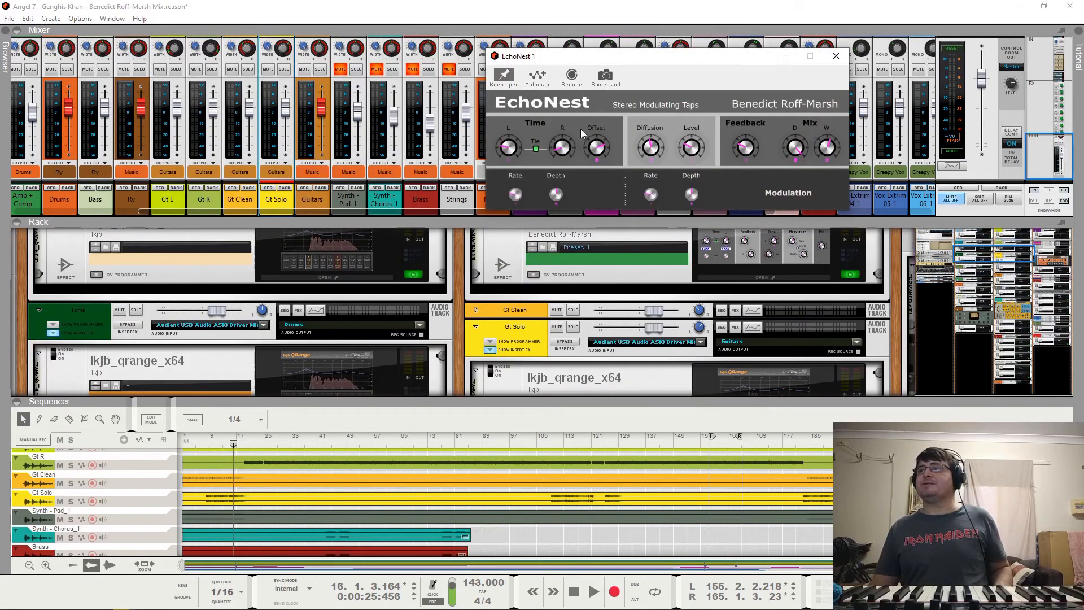
# Step: Open the Echolater editor of Gt Solo, close the EchoNest window, and move the Echolater window up over the mixer
pyautogui.scroll(-4, 751, 316)
pyautogui.click(755, 334)
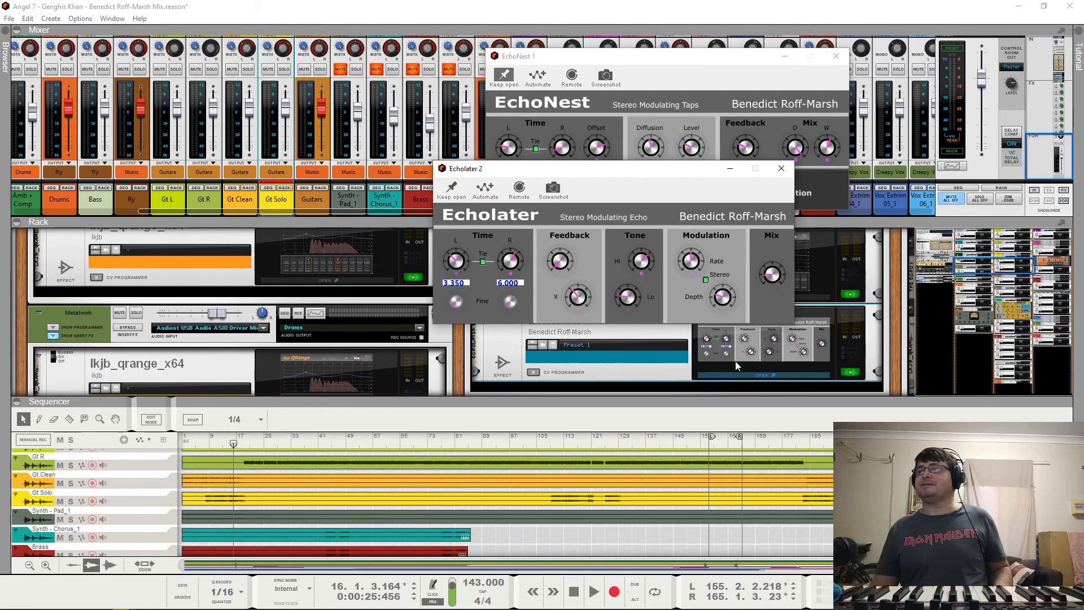
pyautogui.click(837, 58)
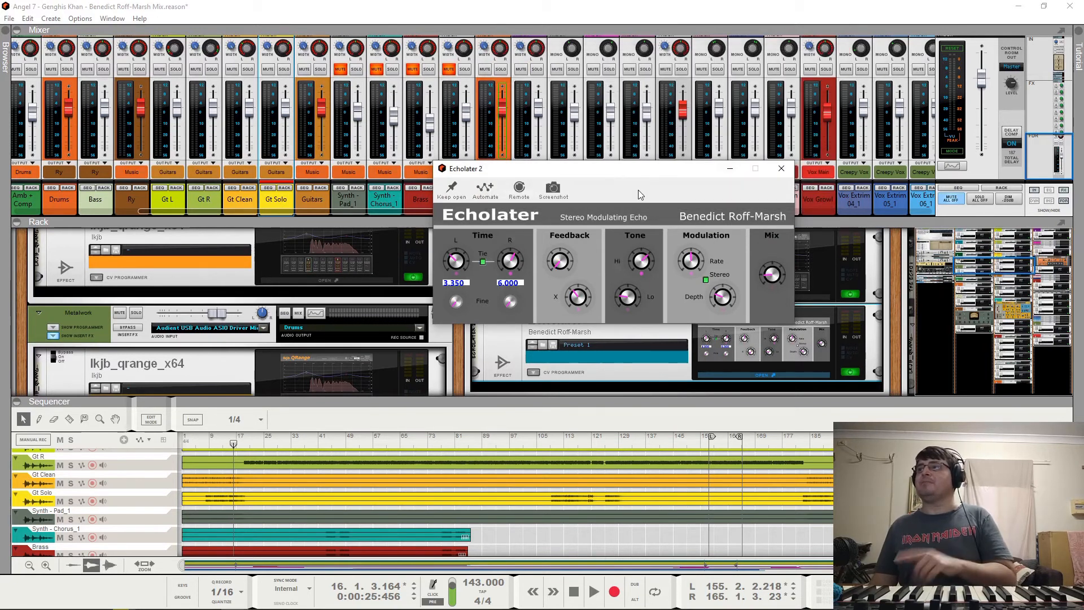
pyautogui.moveTo(618, 179); pyautogui.dragTo(695, 61)
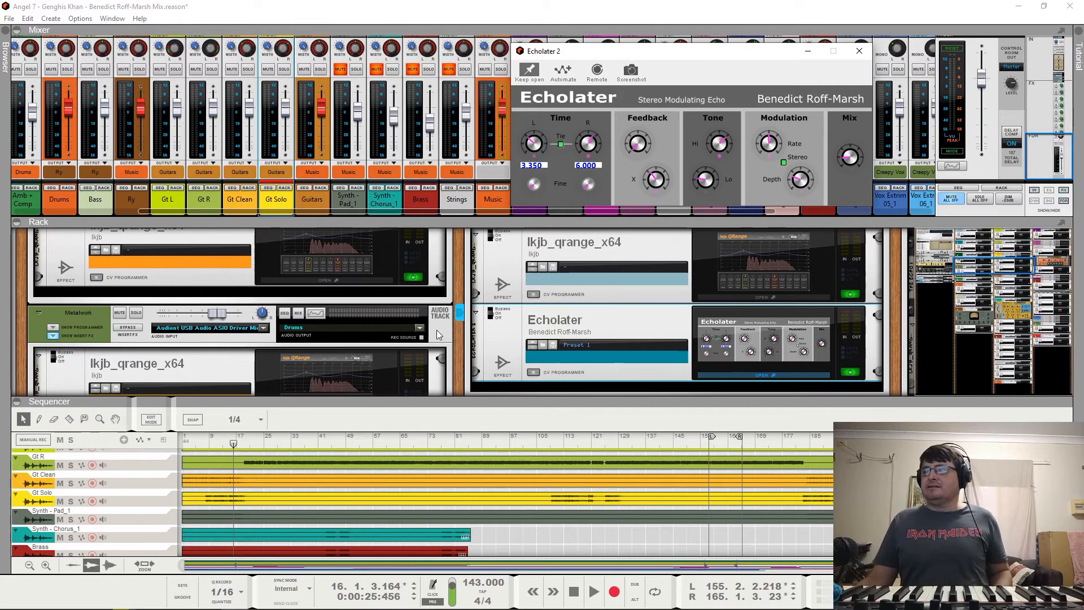
# Step: Play the song from about bar 184, comparing Gt Solo with Echolater bypassed and active, in the mix and soloed
pyautogui.press('space')
pyautogui.click(209, 444)
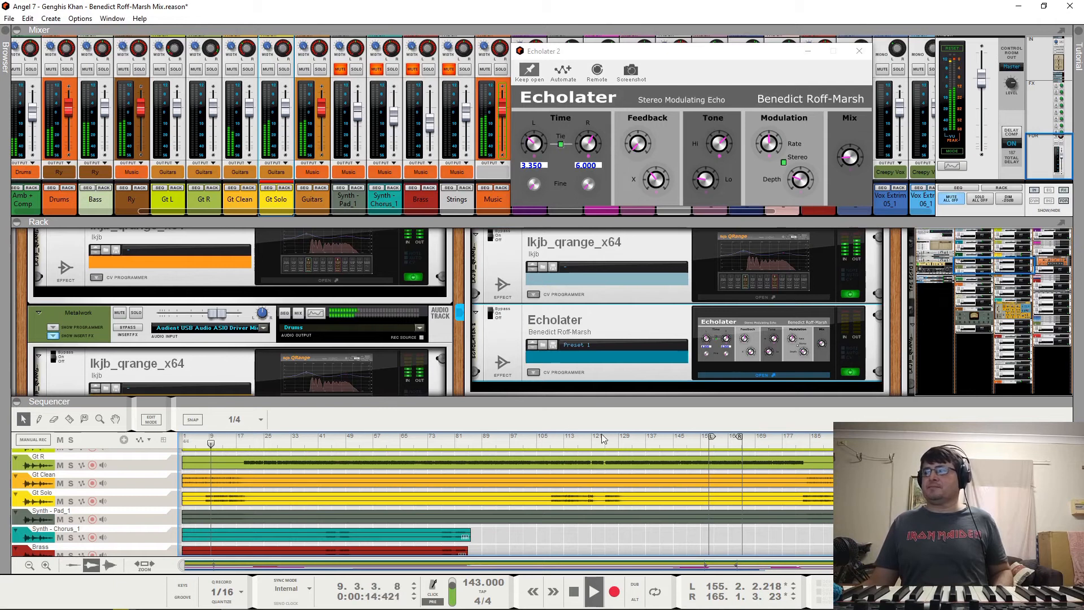
pyautogui.click(805, 439)
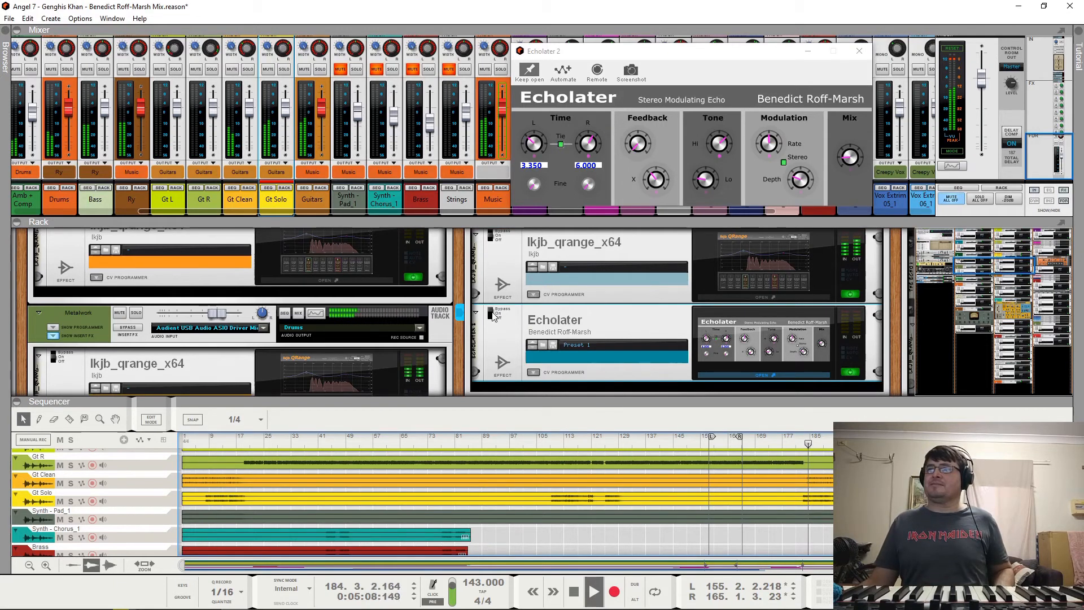
pyautogui.click(492, 315)
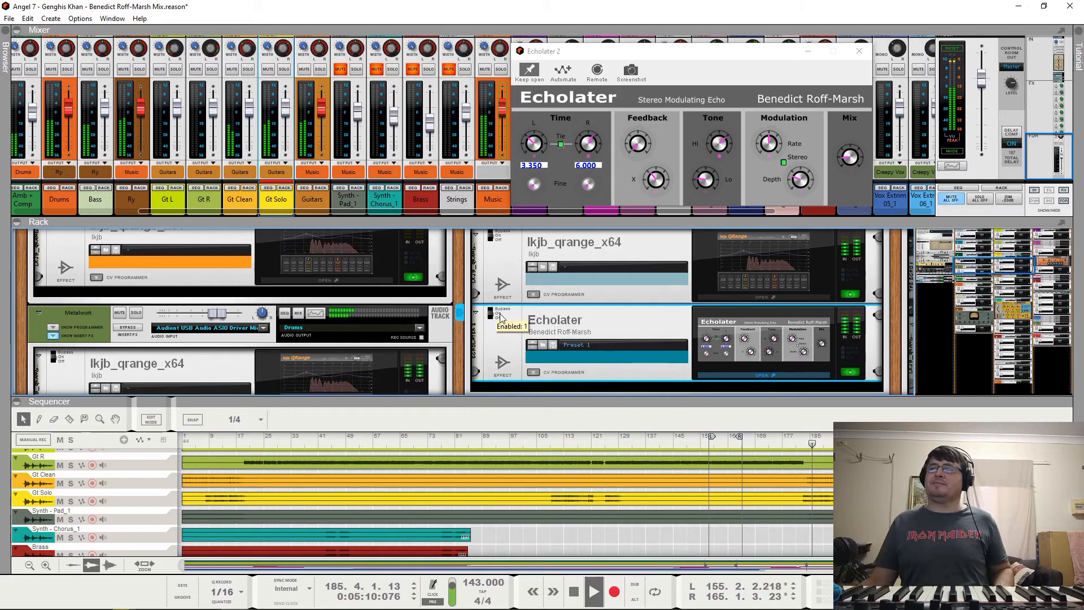
pyautogui.click(284, 70)
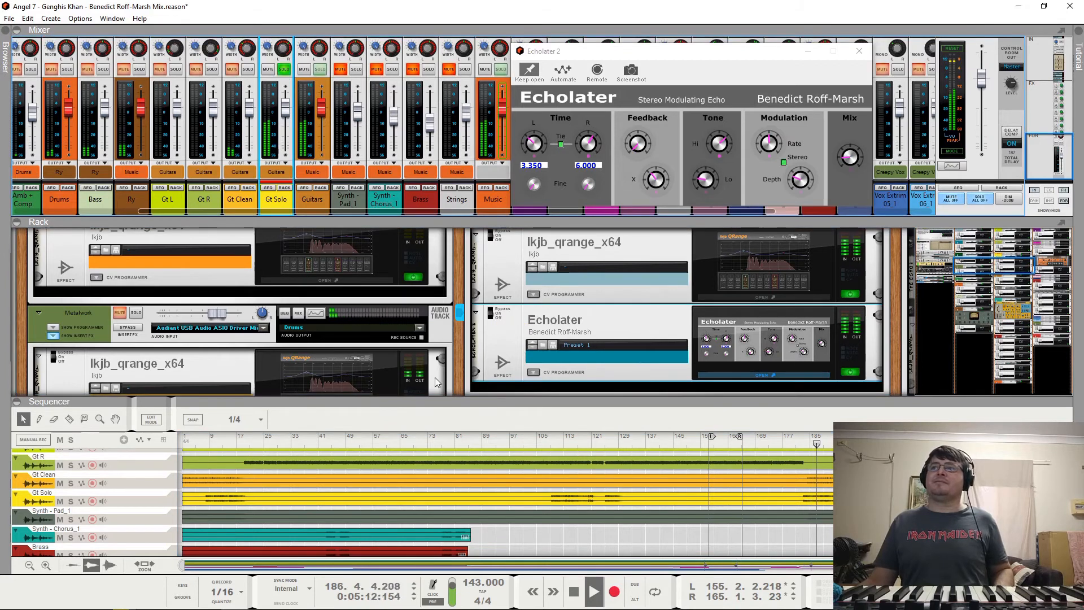
pyautogui.click(498, 312)
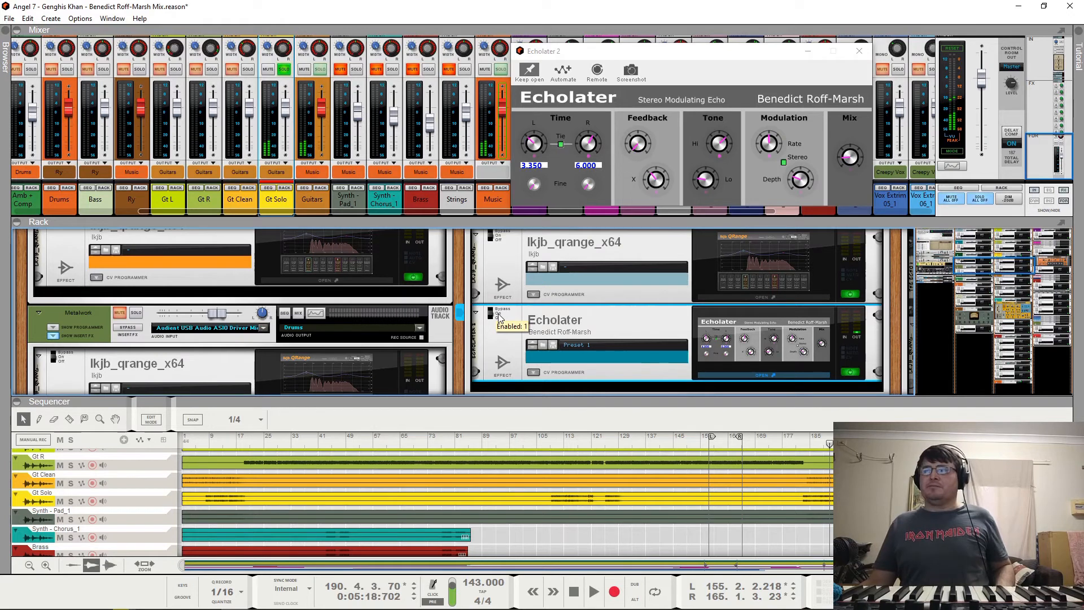
pyautogui.press('space')
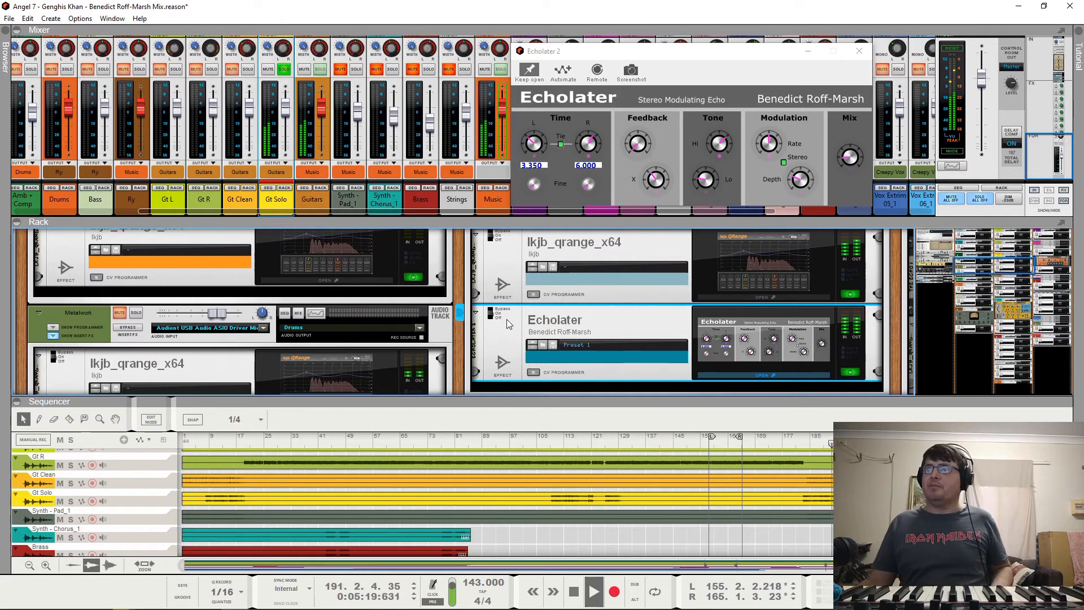
# Step: Reopen the Echolater editor of Gt Solo without keeping it pinned, and stop the song
pyautogui.click(771, 332)
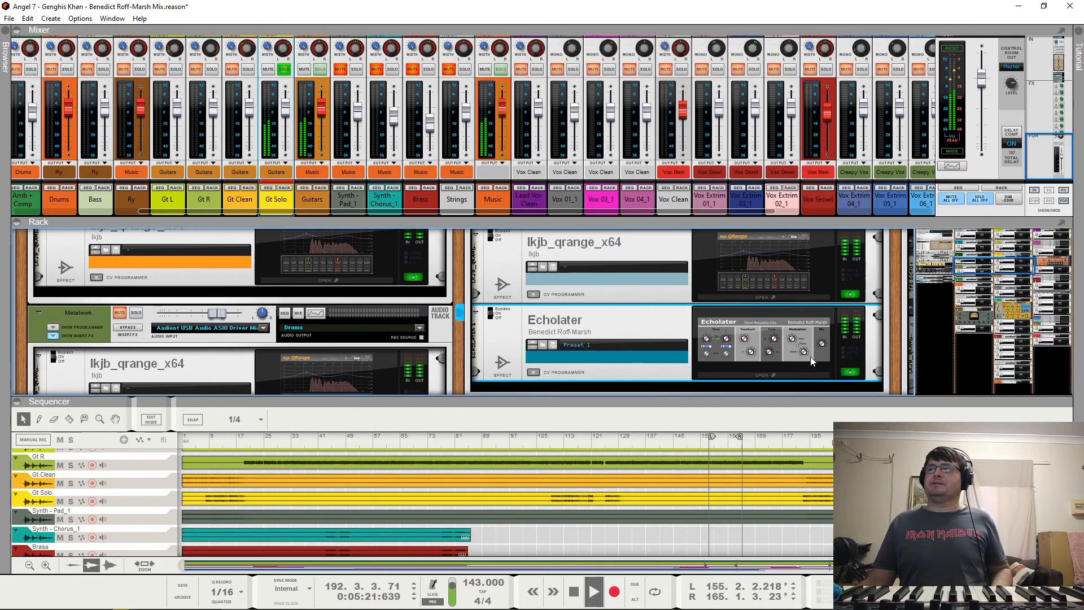
pyautogui.click(804, 351)
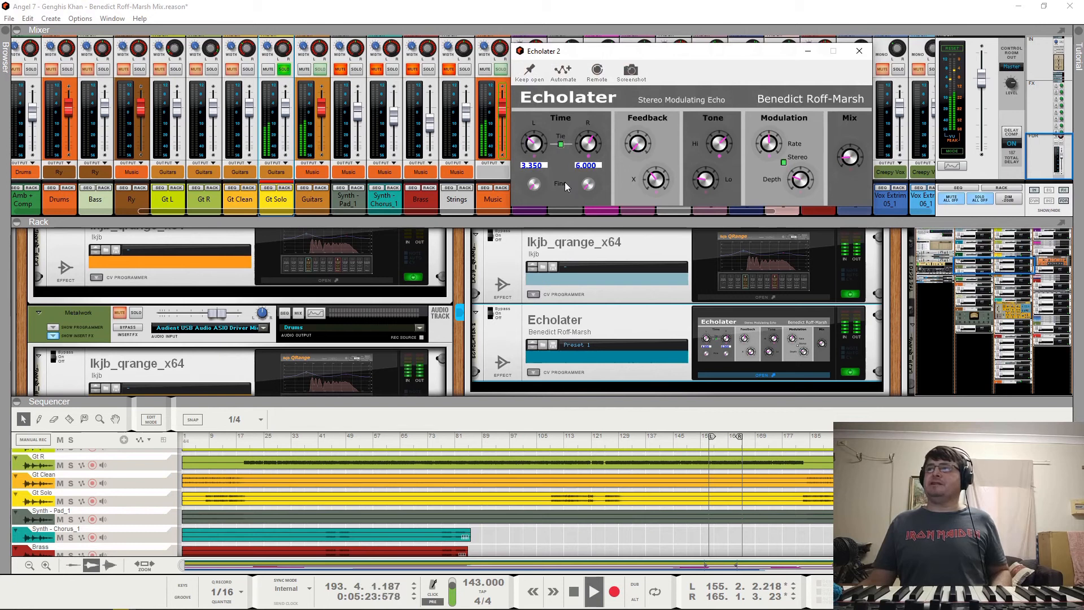
pyautogui.press('space')
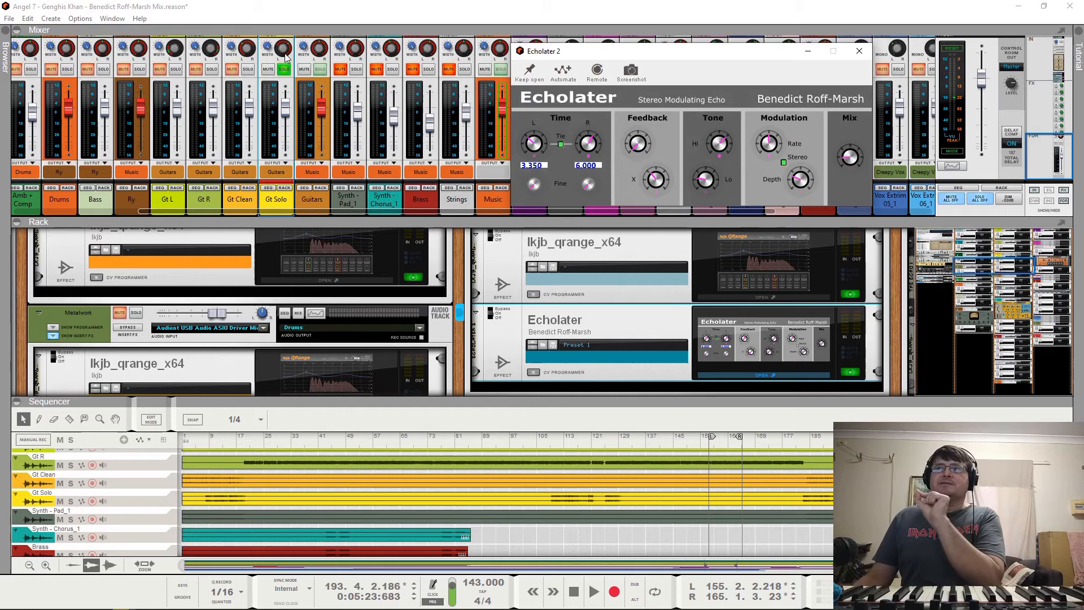
# Step: Take Gt Solo out of solo and play a short passage of the full mix with its echo
pyautogui.moveTo(248, 52)
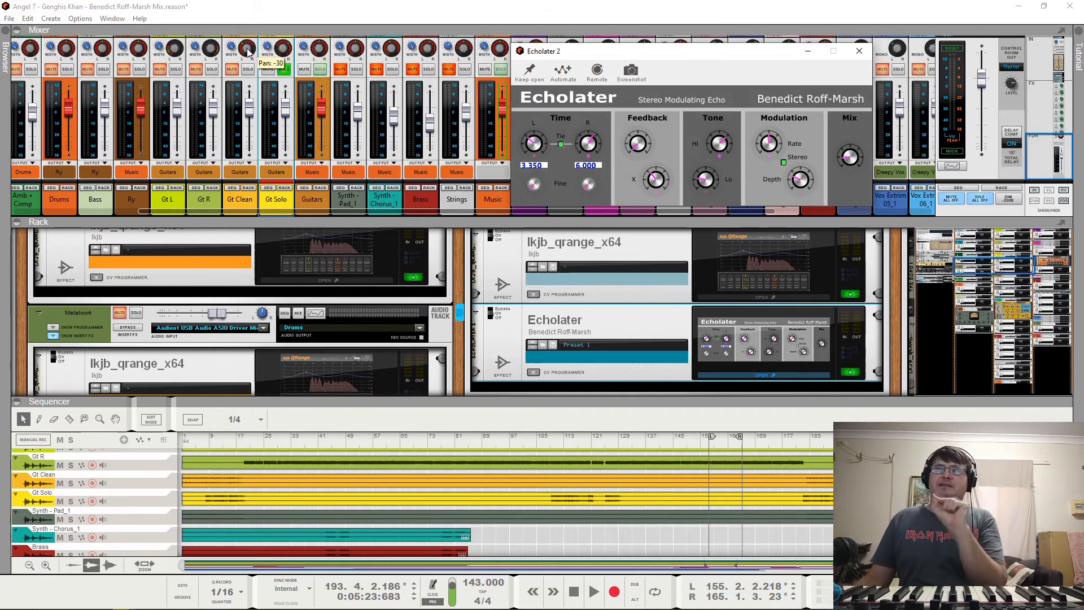
pyautogui.moveTo(284, 58)
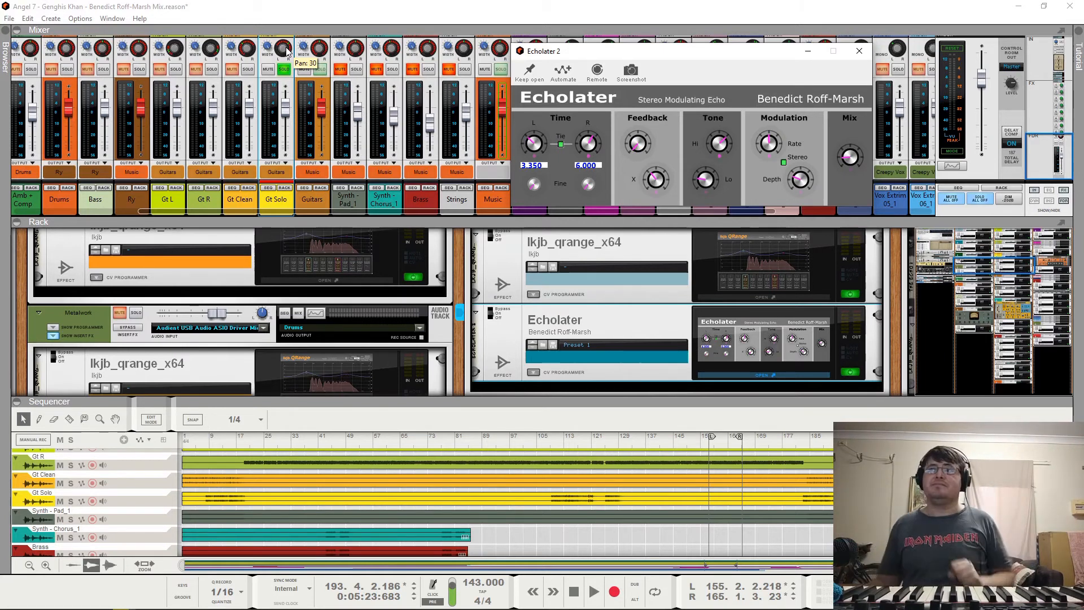
pyautogui.click(285, 69)
pyautogui.press('space')
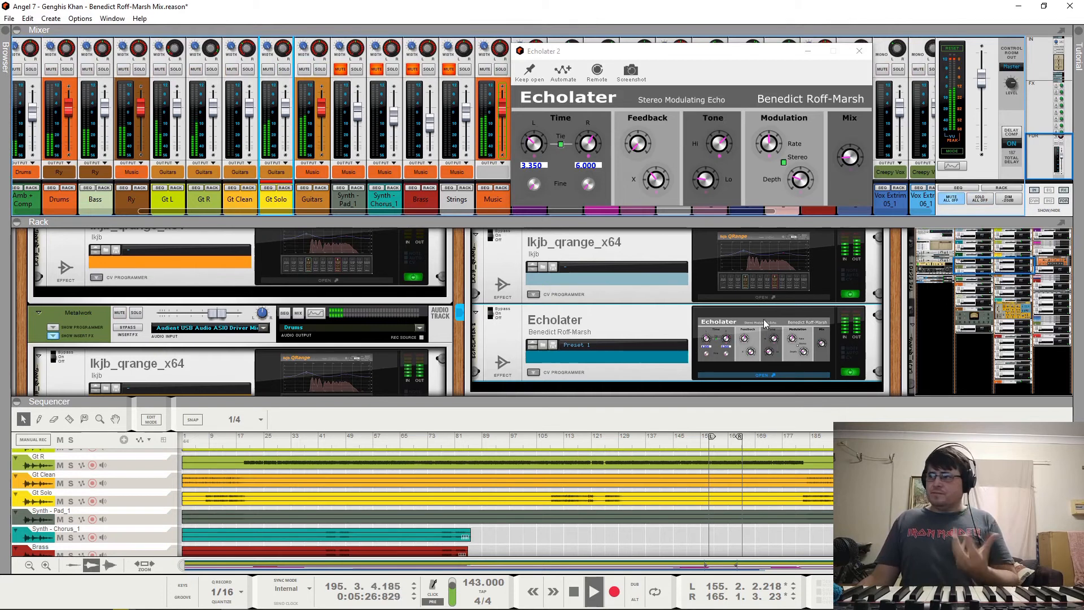
pyautogui.press('space')
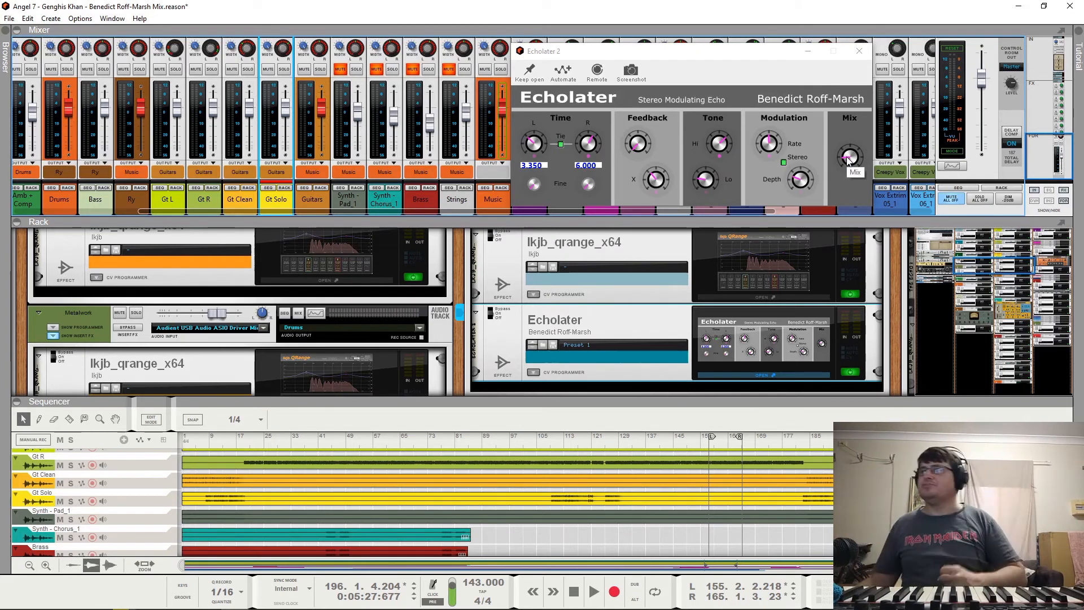
# Step: Close the Echolater window, audition a few more bars of the full mix, and stop playback
pyautogui.click(860, 51)
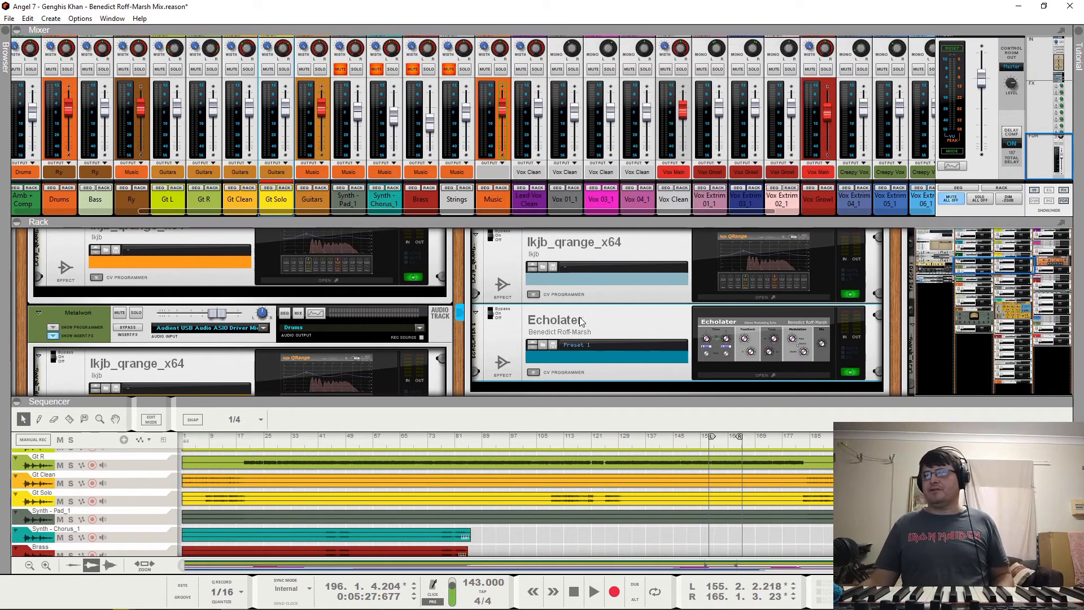
pyautogui.press('space')
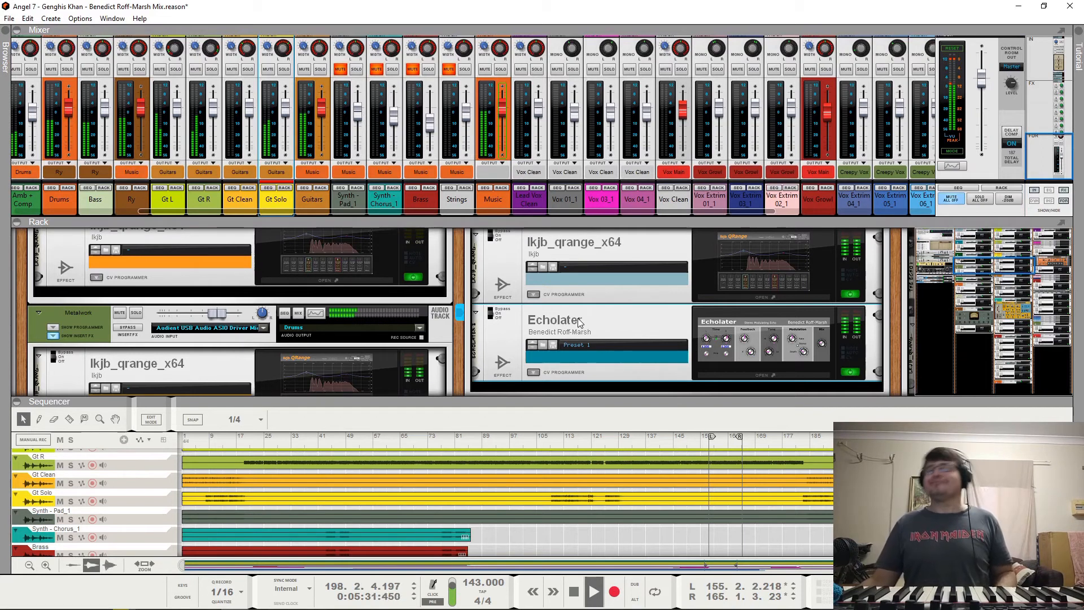
pyautogui.press('space')
# Step: Open the QRange equalizer of the Guitars bus and toggle band 6 at 275 Hz during playback to compare it
pyautogui.scroll(-3, 690, 331)
pyautogui.scroll(-2, 690, 331)
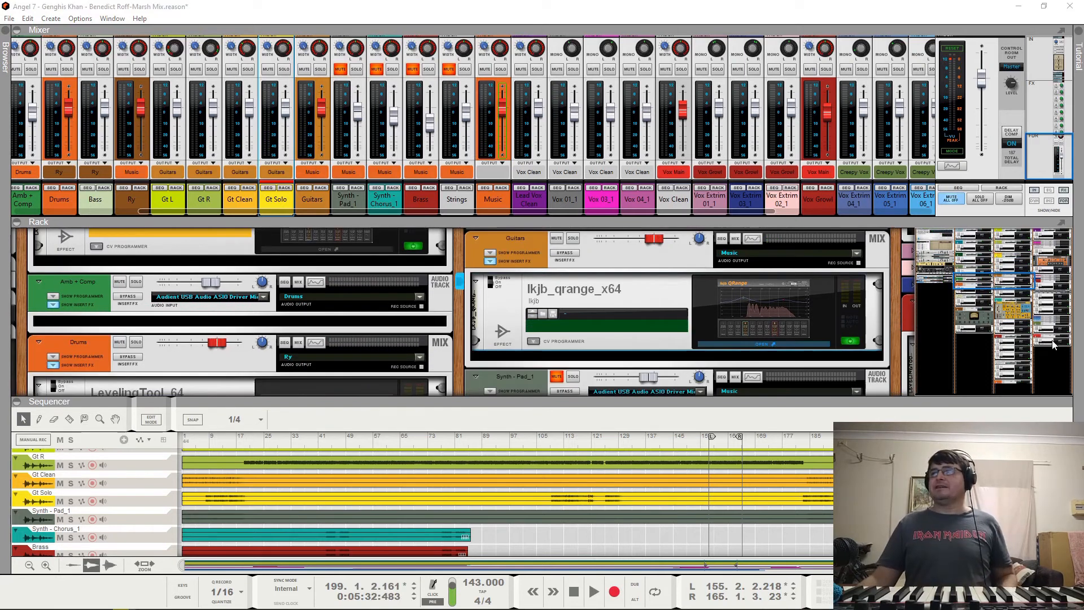
pyautogui.click(762, 344)
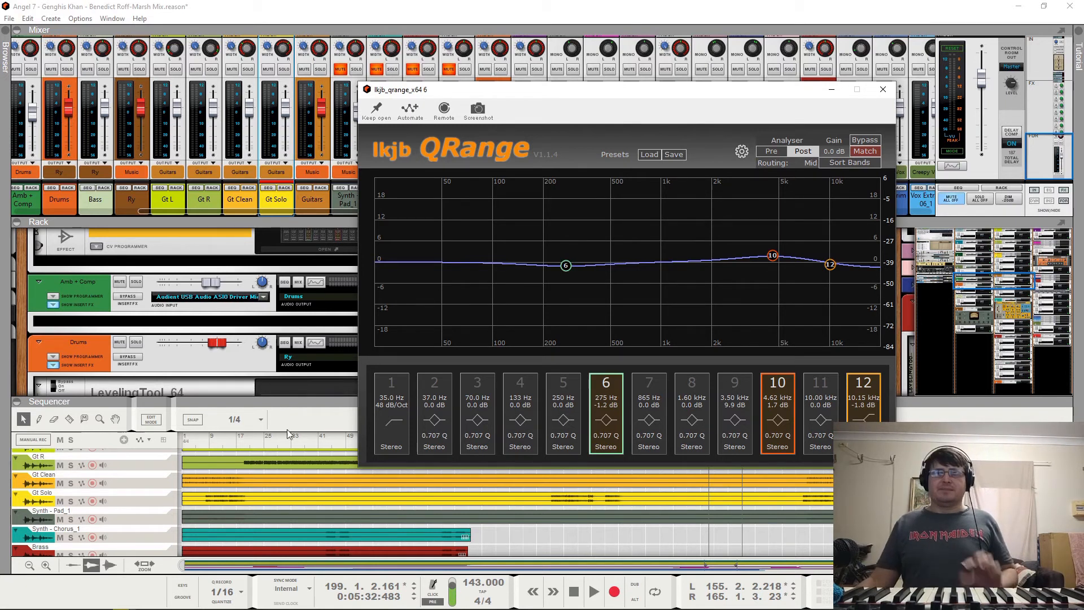
pyautogui.press('space')
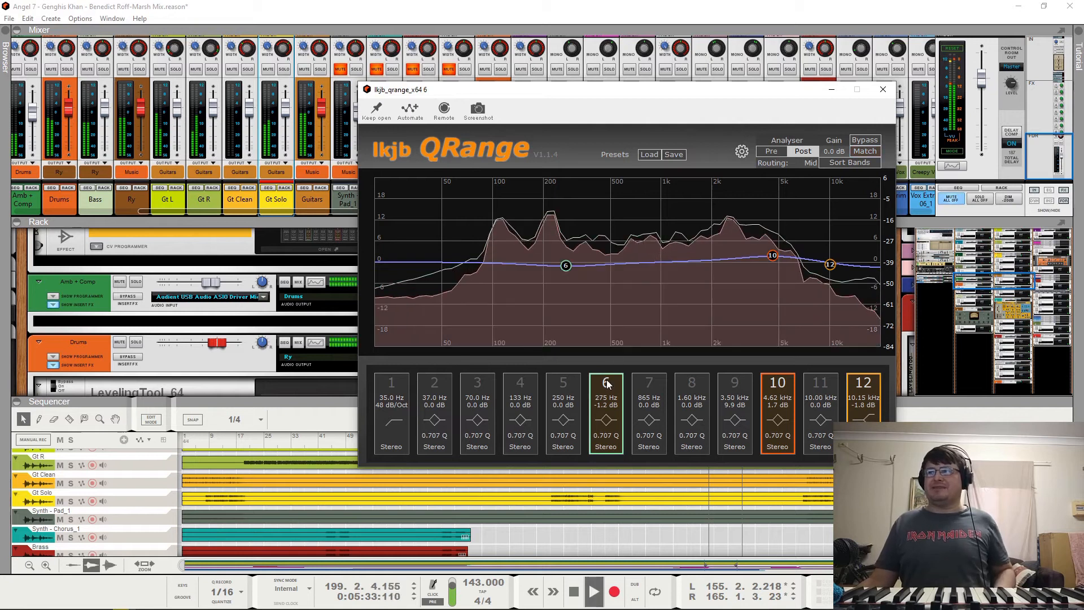
pyautogui.click(607, 384)
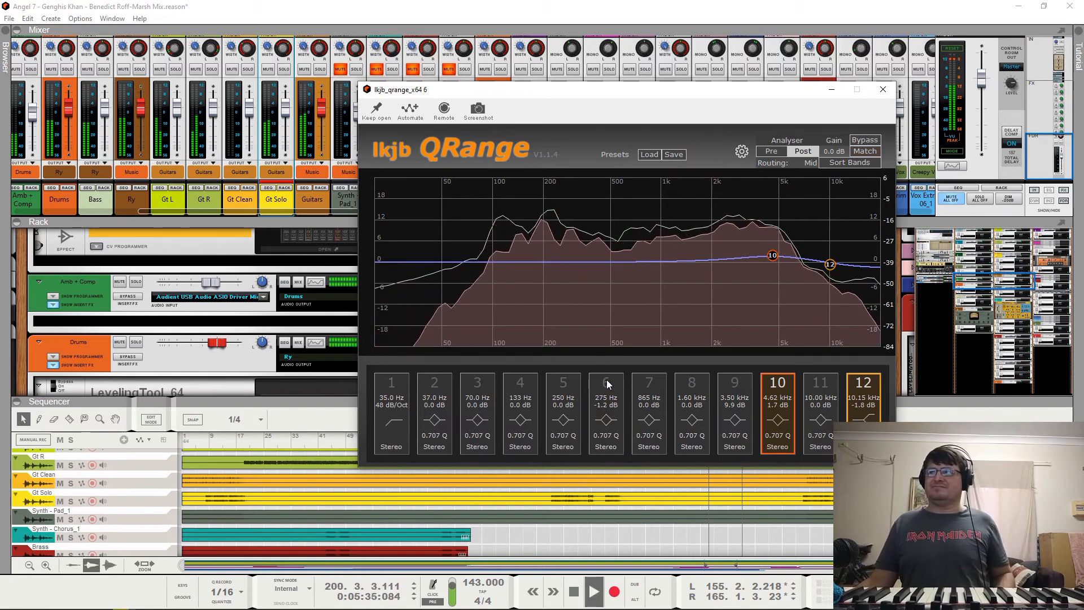
pyautogui.click(607, 384)
pyautogui.click(607, 384)
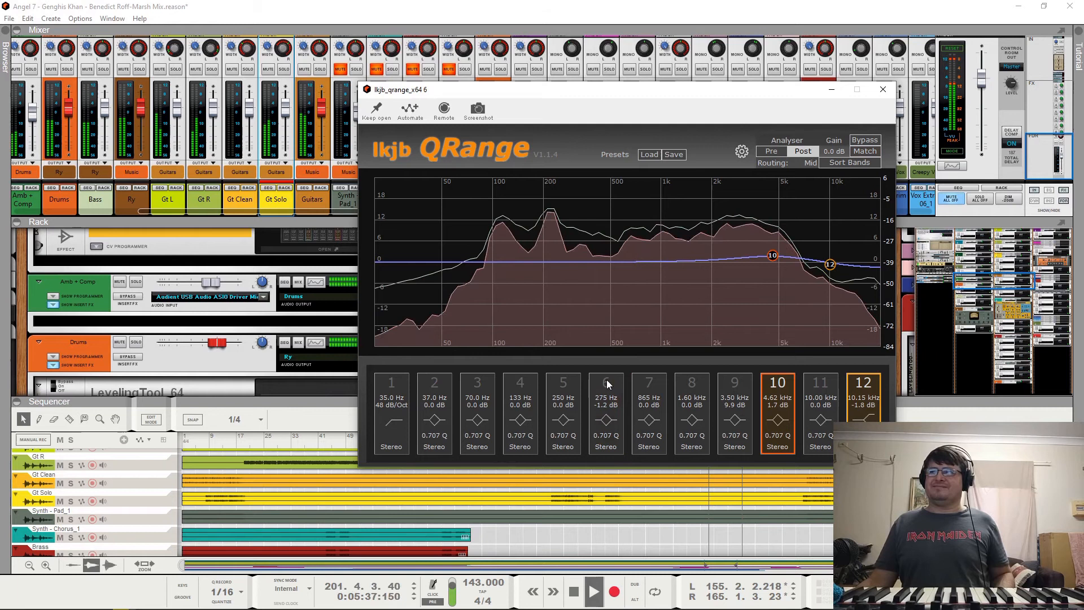
pyautogui.click(607, 385)
pyautogui.press('space')
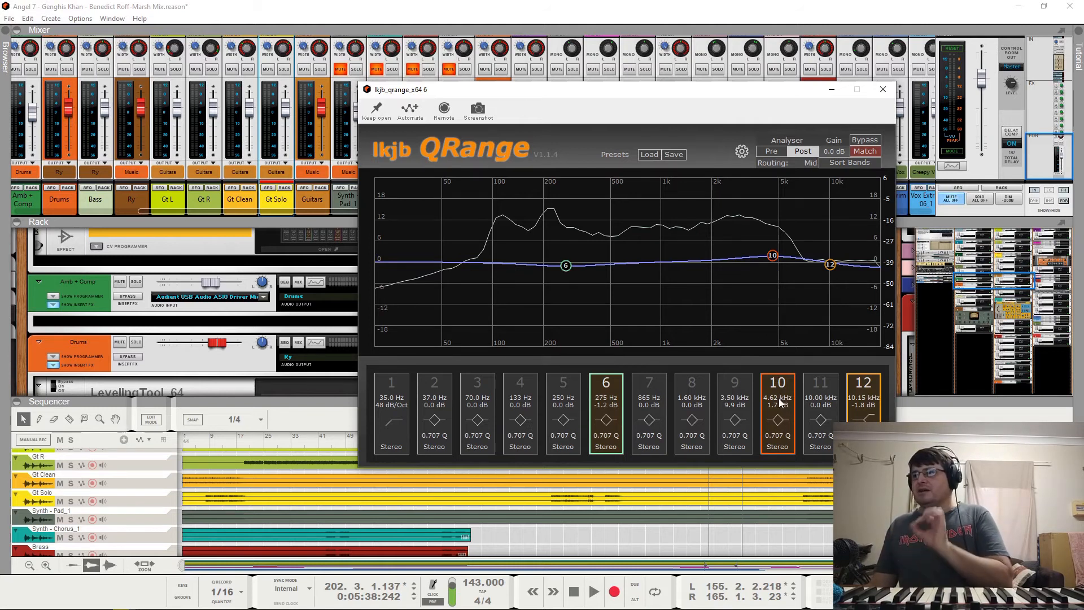
# Step: Audition bands 10 (4.62 kHz) and 12 (10.15 kHz) of the Guitars equalizer during playback, toggling them off and on
pyautogui.press('space')
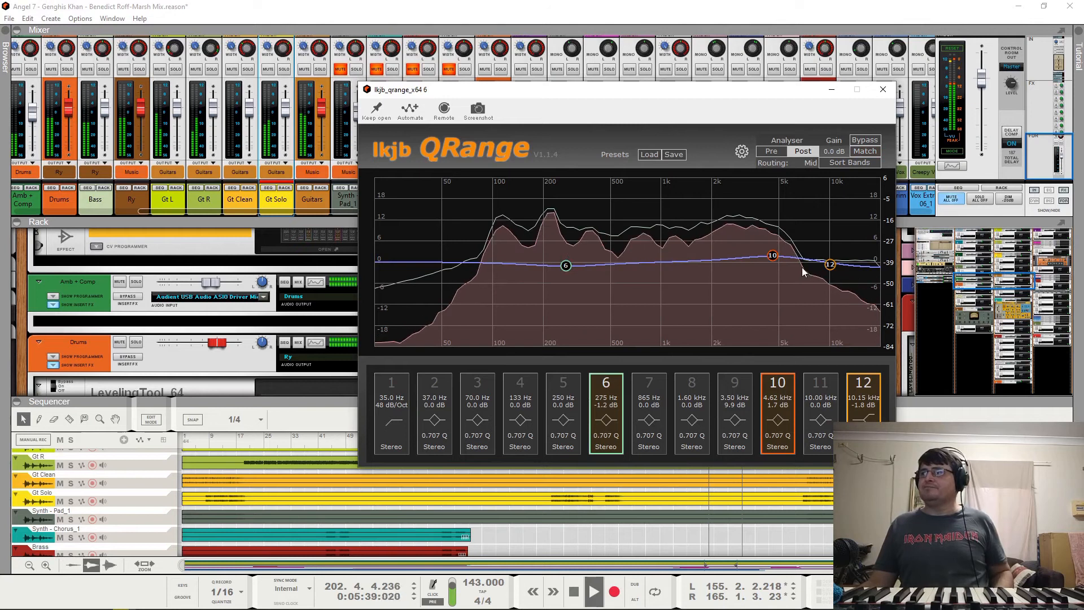
pyautogui.click(782, 390)
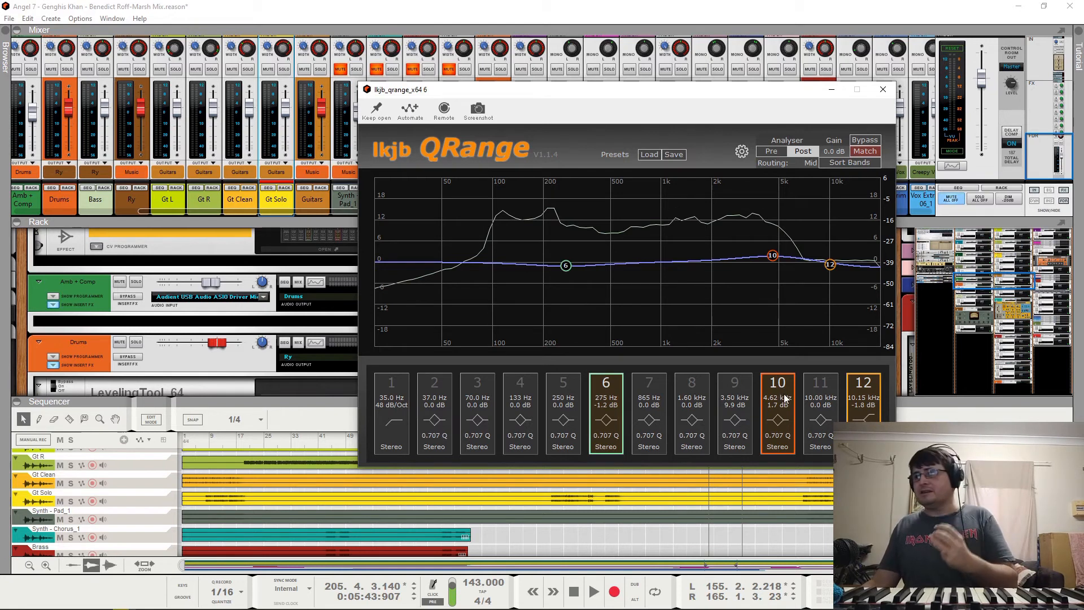
pyautogui.press('space')
pyautogui.click(864, 384)
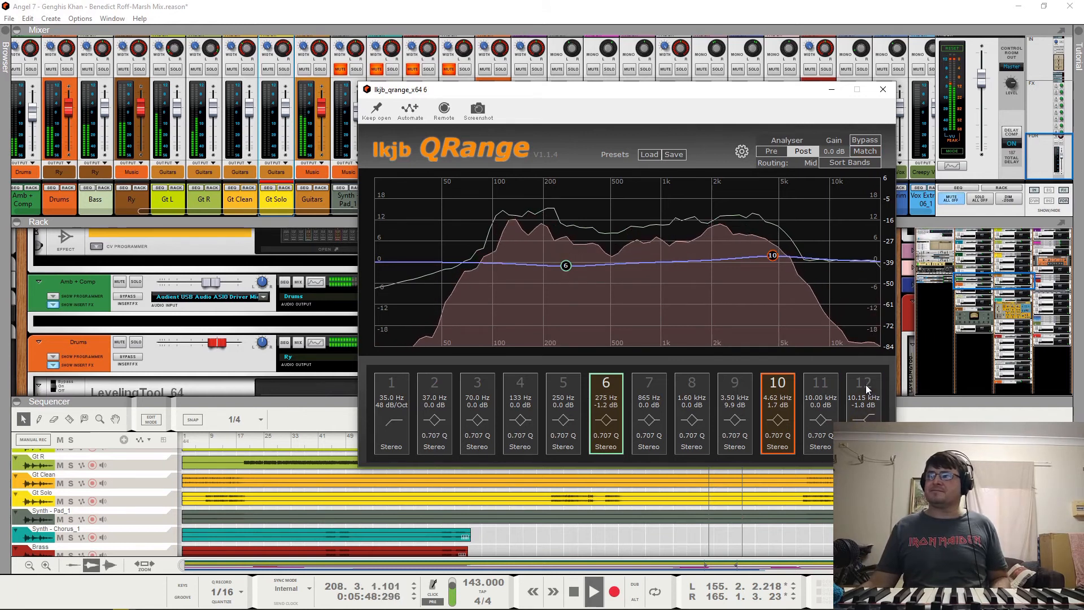
pyautogui.click(868, 388)
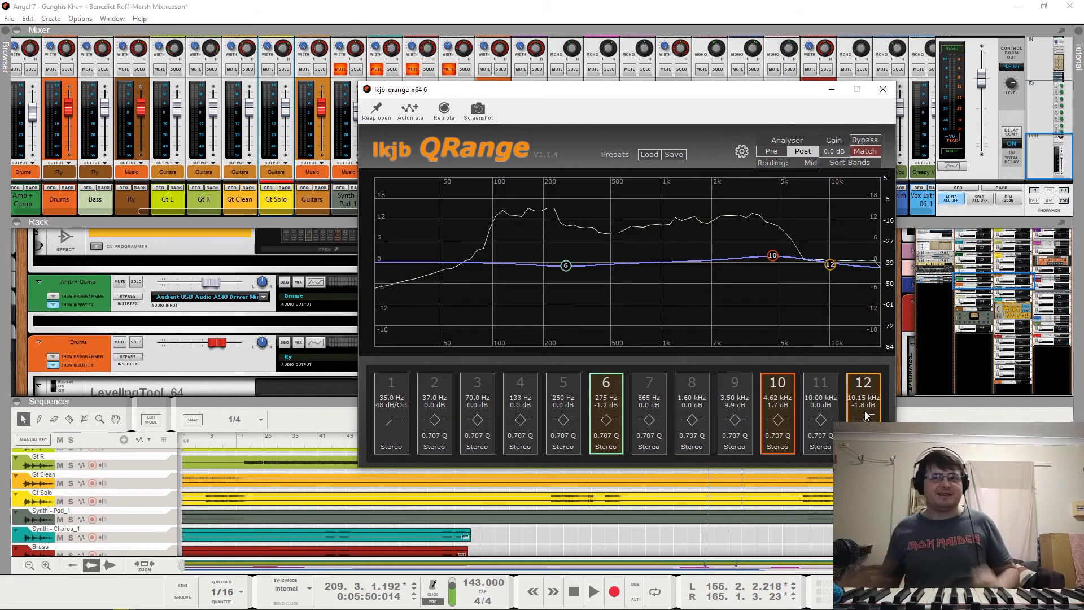
# Step: Close the QRange window and unmute the Synth - Pad_1 channel
pyautogui.click(883, 90)
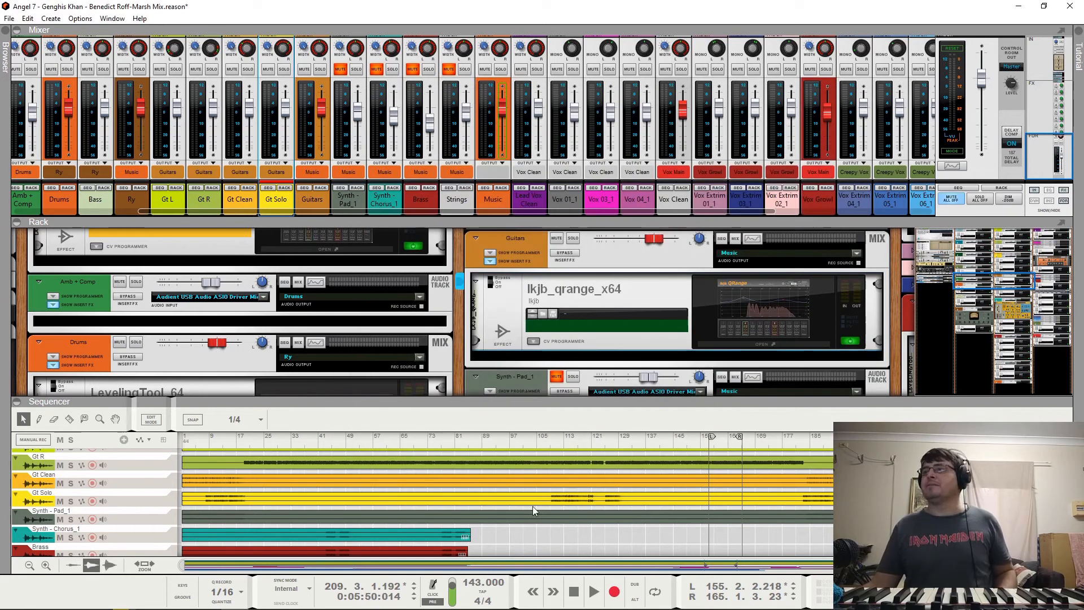
pyautogui.scroll(-3, 529, 368)
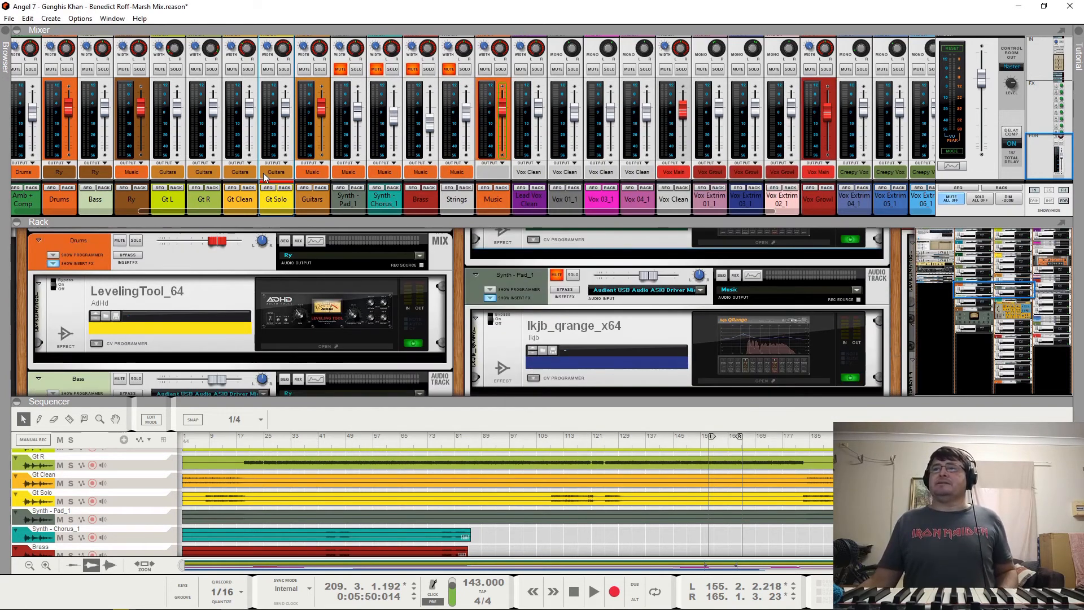
pyautogui.click(340, 69)
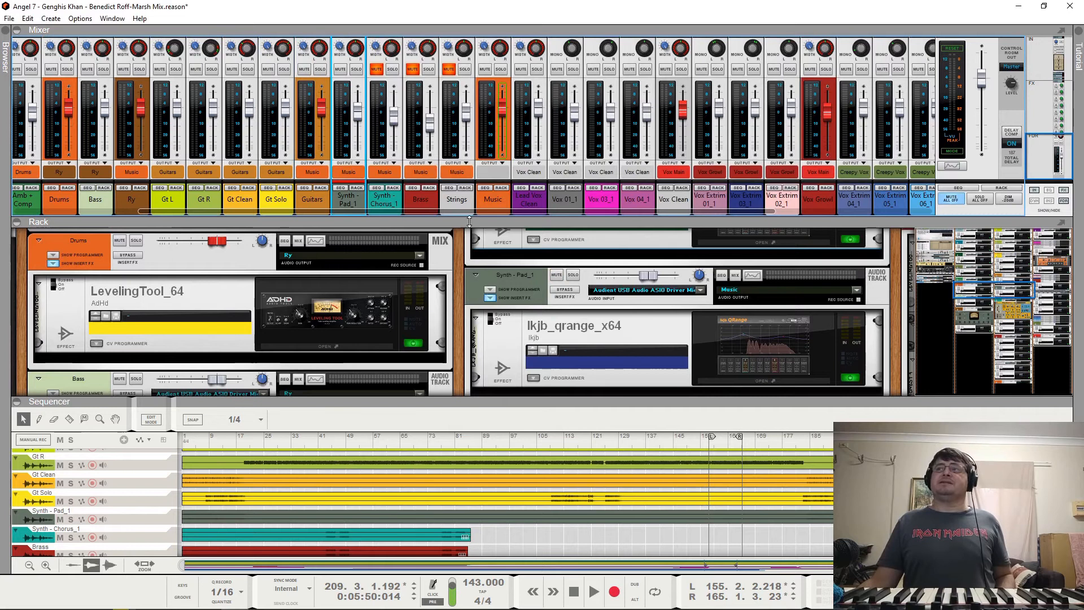
# Step: Play the song from bar 1 with Synth - Pad_1 soloed and bring its rack inserts into view
pyautogui.press('space')
pyautogui.click(183, 442)
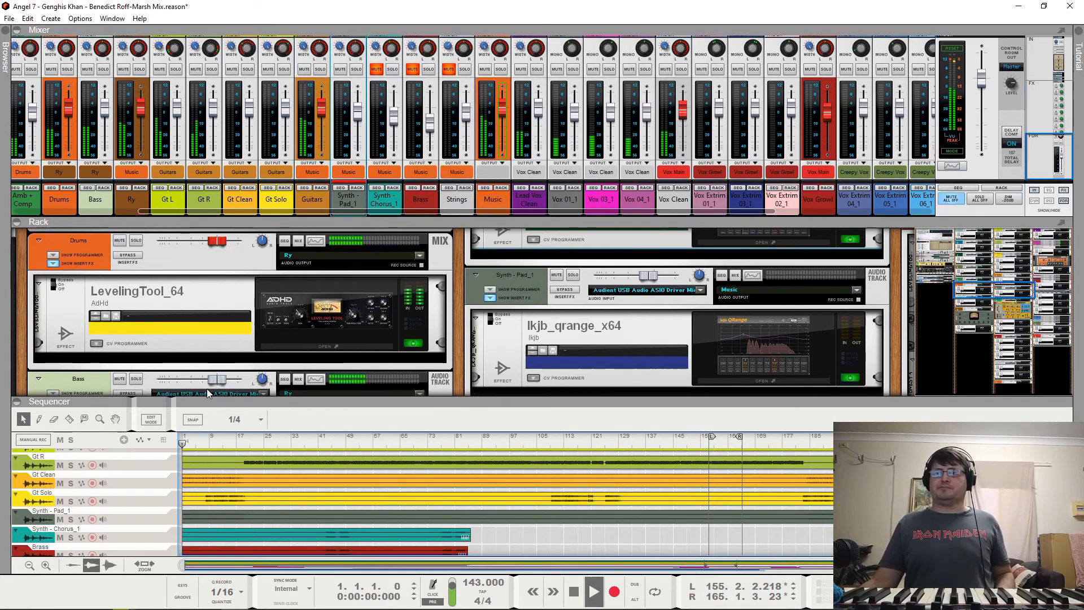
pyautogui.click(356, 69)
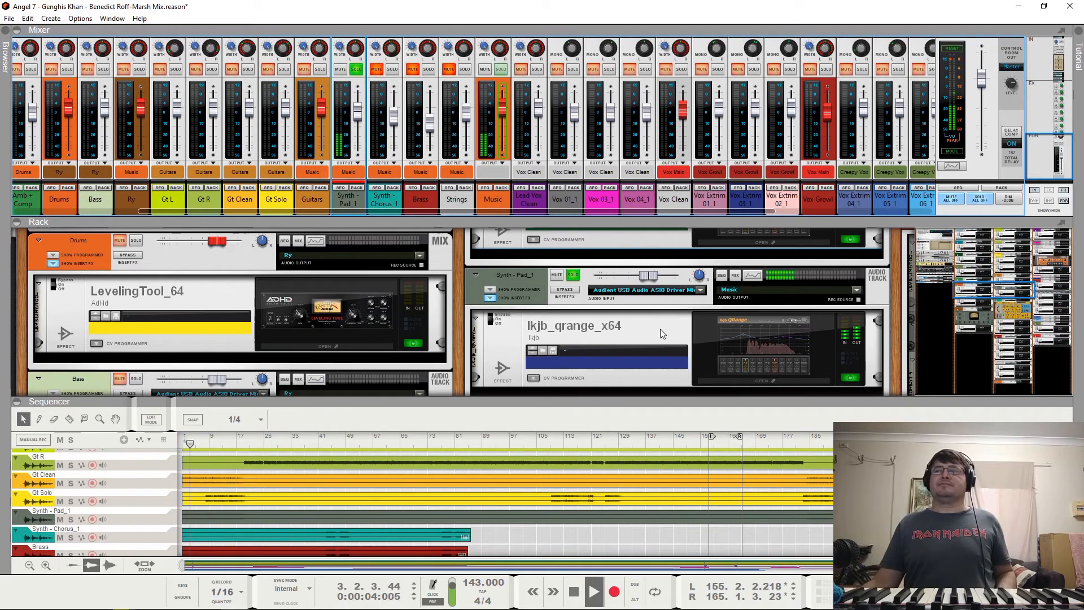
pyautogui.scroll(-2, 660, 328)
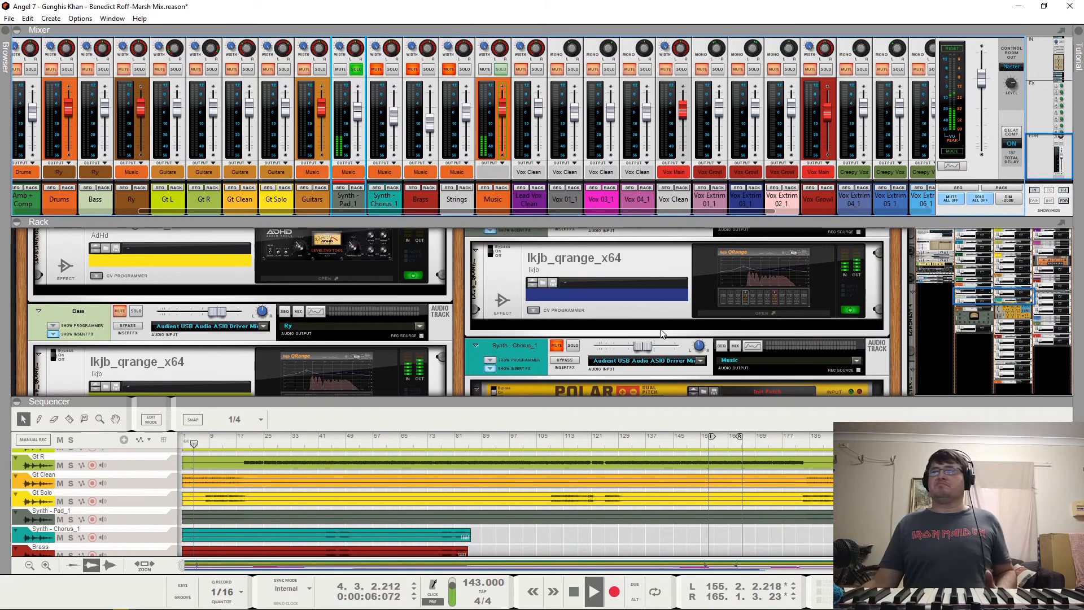
# Step: Open the QRange equalizer of Synth - Pad_1 and compare band 10 (2.65 kHz) off and on, soloed and in the full mix
pyautogui.click(763, 347)
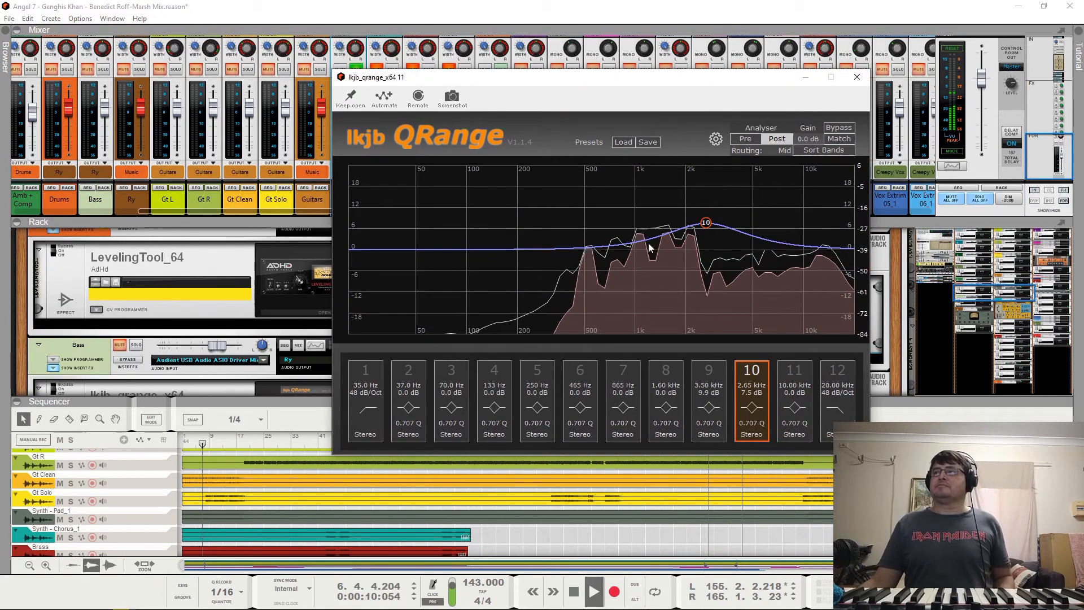
pyautogui.click(752, 374)
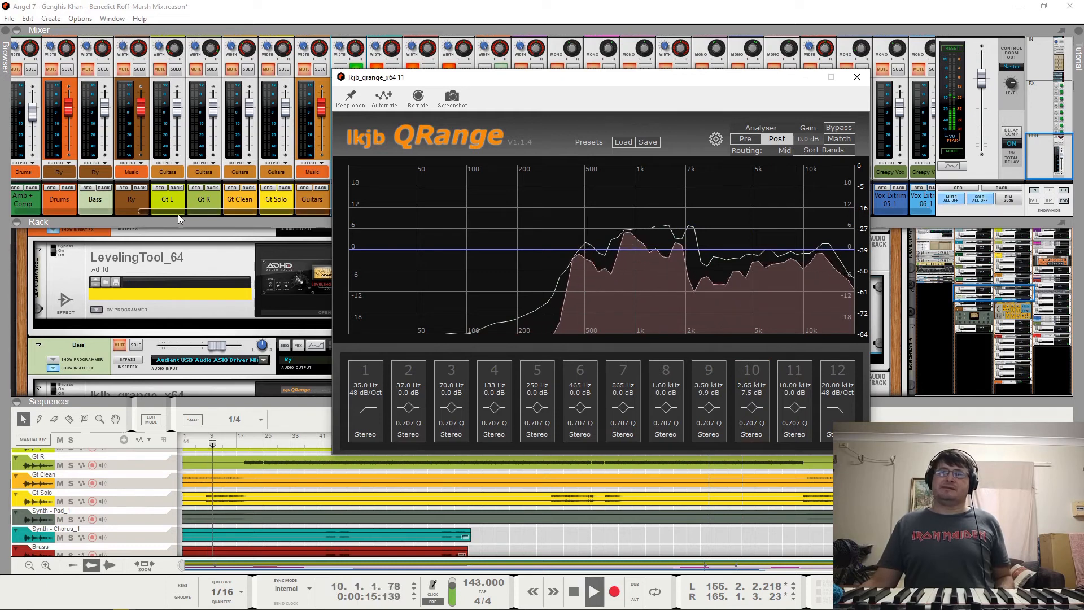
pyautogui.click(357, 69)
pyautogui.click(756, 380)
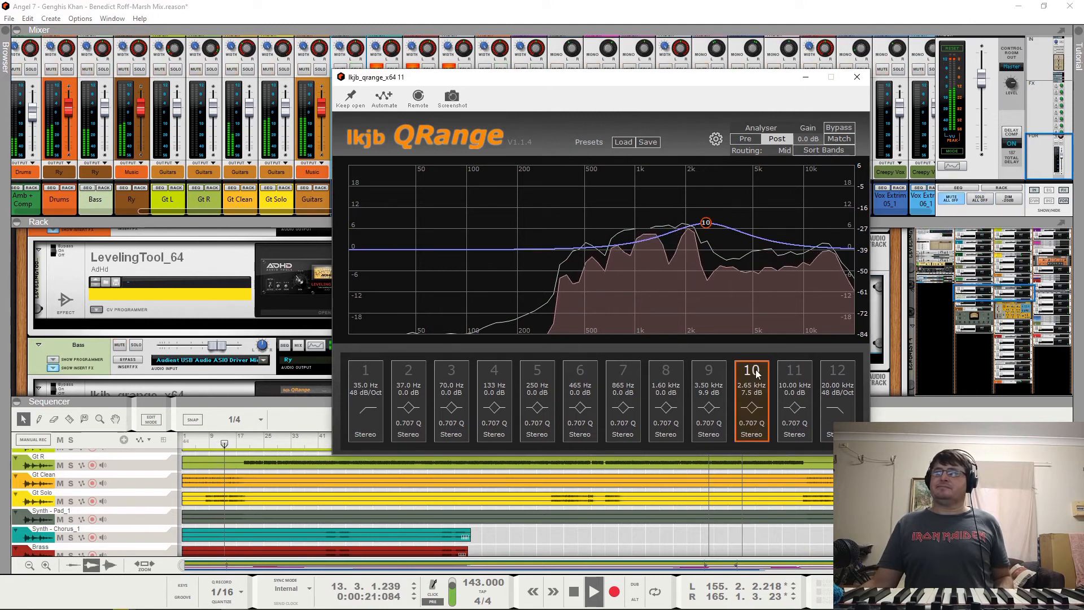
pyautogui.click(757, 374)
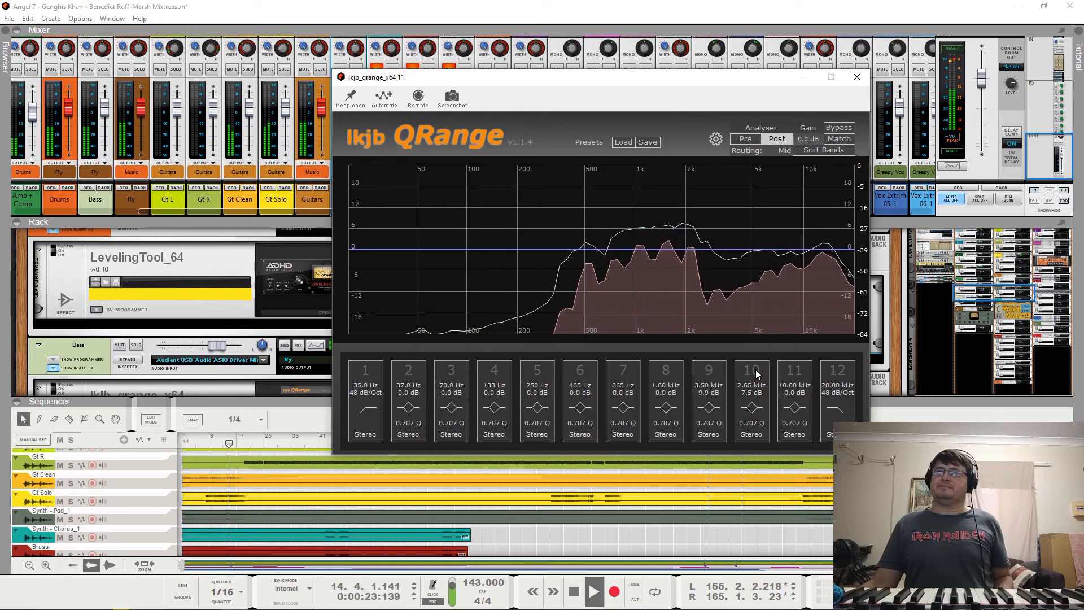
pyautogui.click(758, 374)
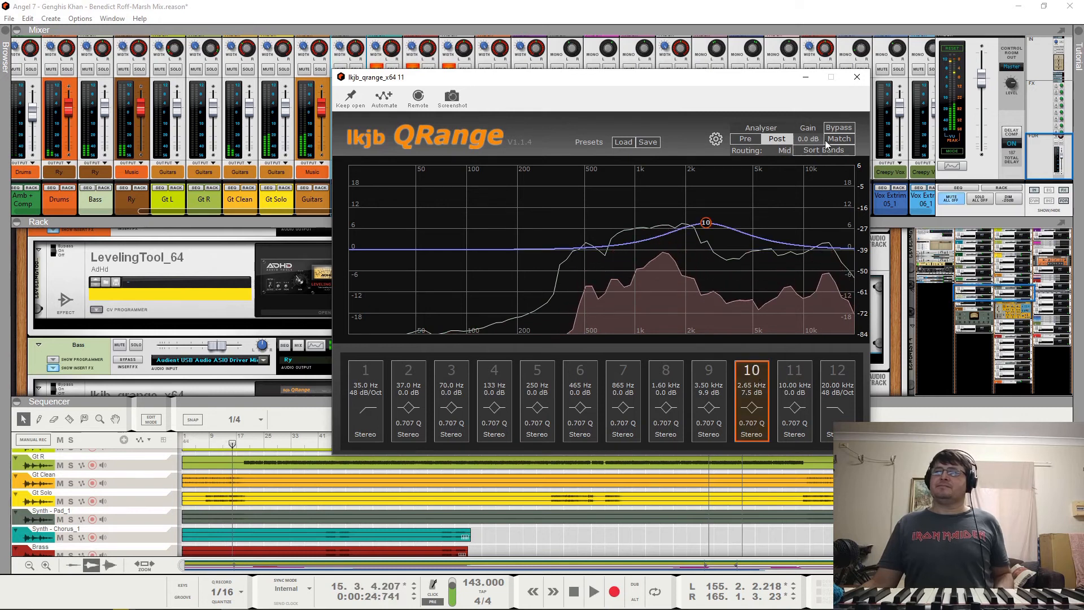
# Step: Close the QRange window and unmute the Synth - Chorus_1 channel
pyautogui.click(857, 77)
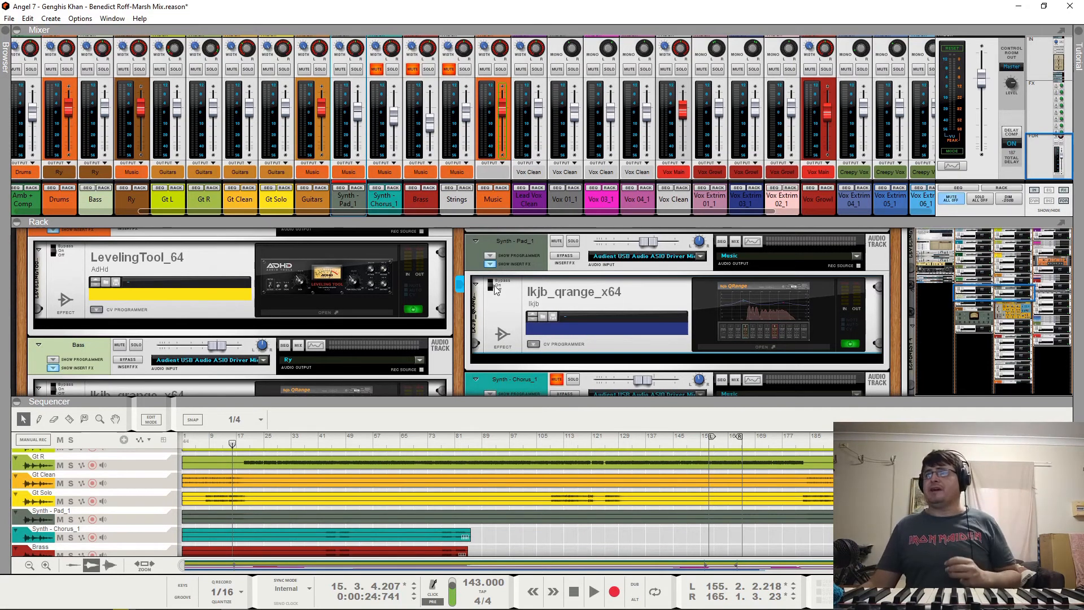
pyautogui.scroll(-1, 528, 298)
pyautogui.click(556, 345)
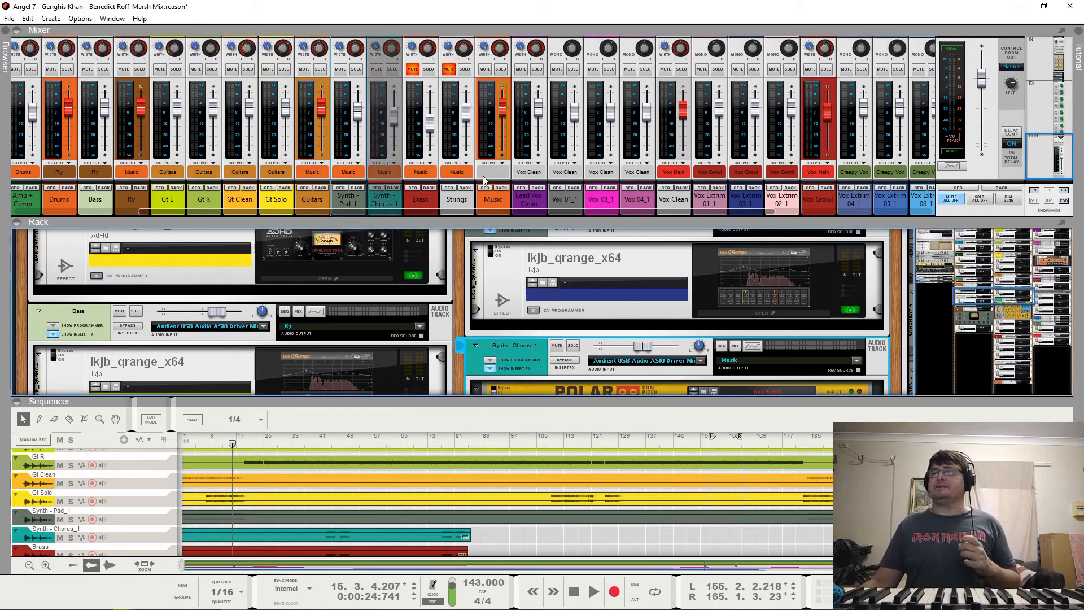
# Step: Solo Synth - Chorus_1 and play it from bar 43, bypassing the channel's insert effects
pyautogui.scroll(-3, 488, 344)
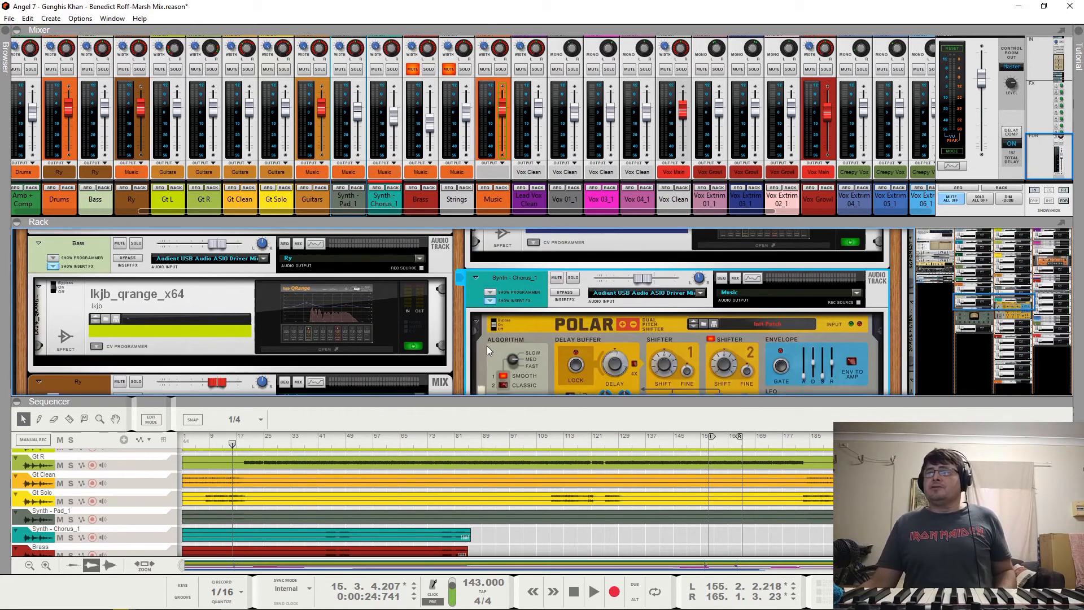
pyautogui.click(326, 442)
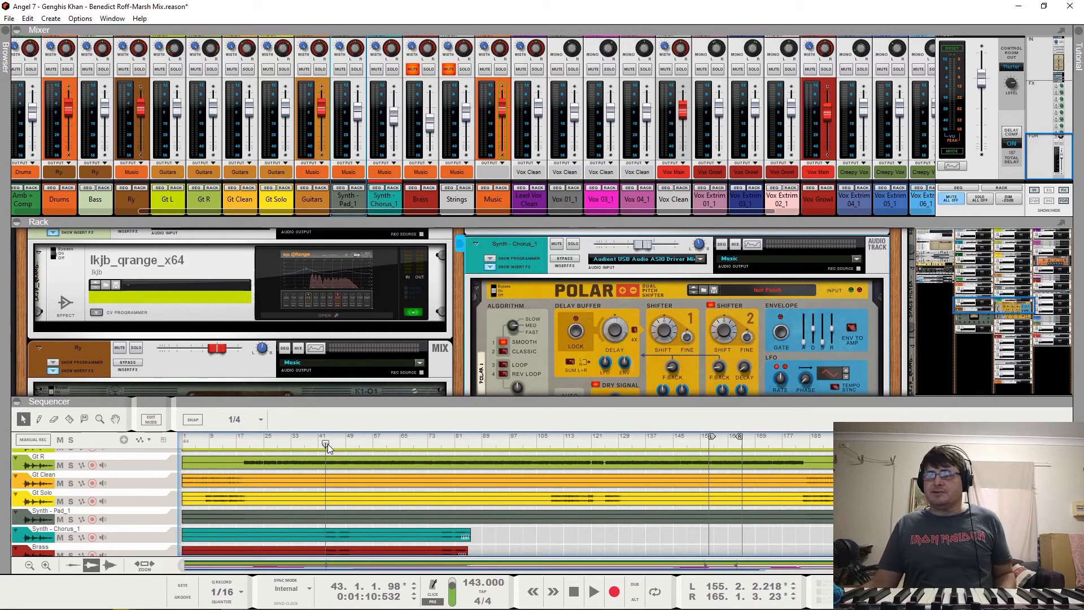
pyautogui.click(574, 244)
pyautogui.press('space')
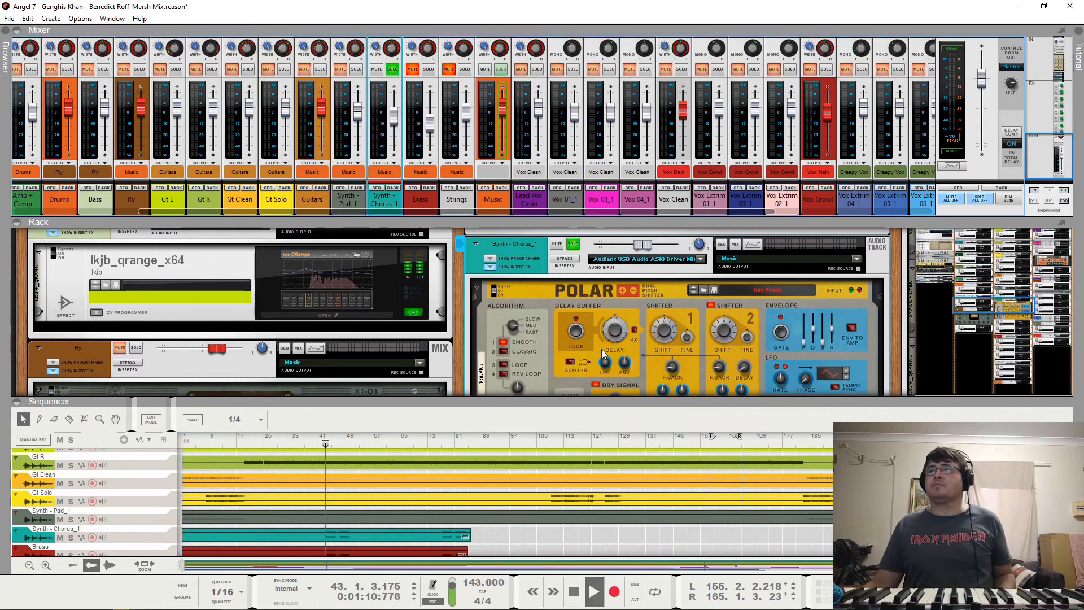
pyautogui.click(564, 259)
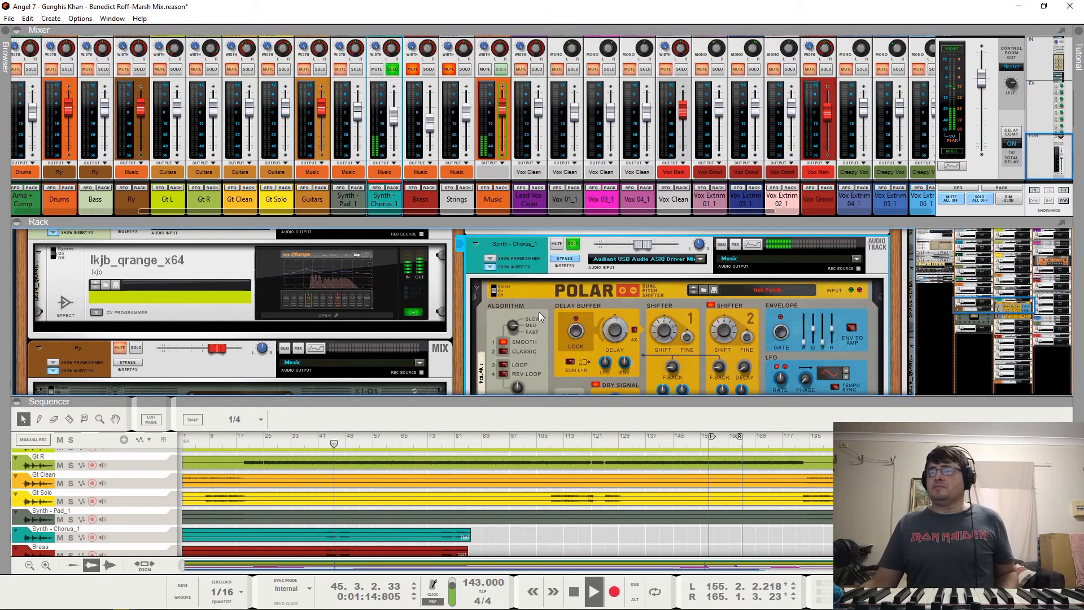
pyautogui.press('space')
# Step: Bypass the Synth - Chorus_1 insert devices individually and turn off the channel's master insert bypass
pyautogui.scroll(-2, 539, 312)
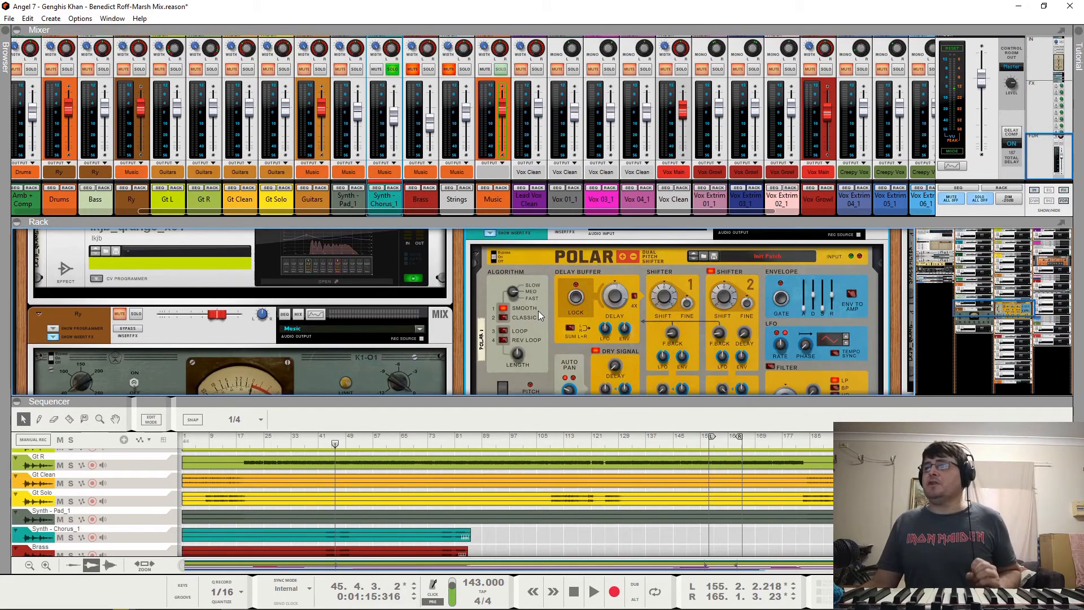
pyautogui.scroll(-2, 540, 298)
pyautogui.scroll(2, 540, 299)
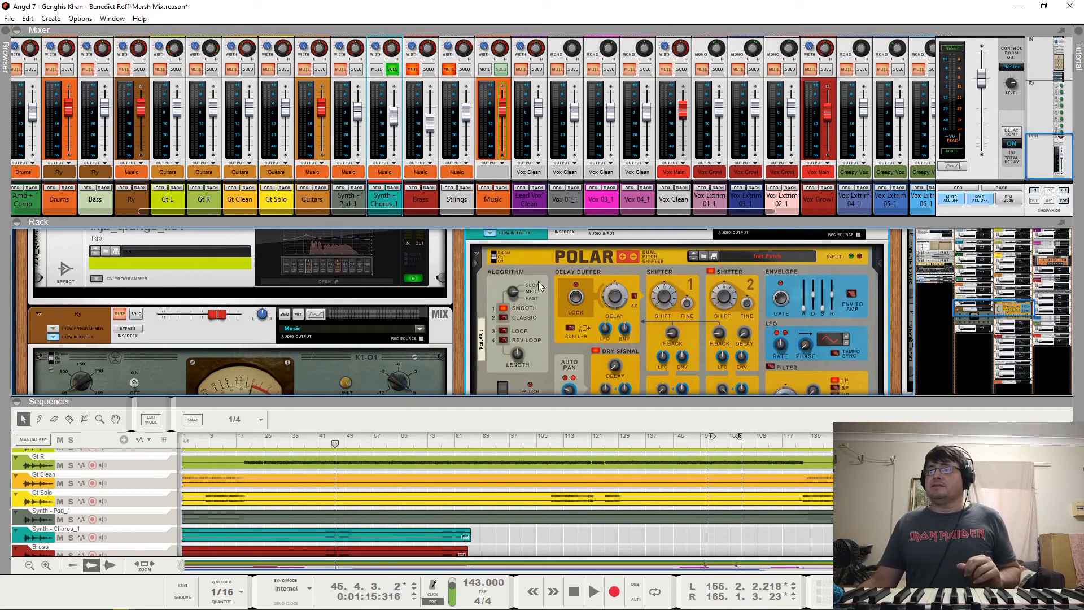
pyautogui.scroll(4, 512, 265)
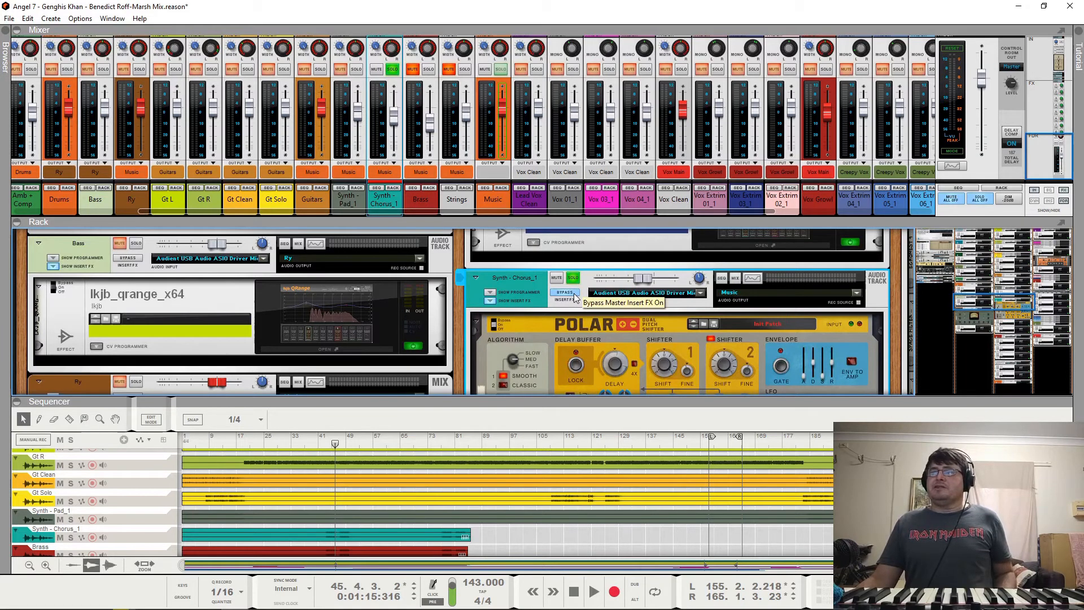
pyautogui.scroll(-10, 502, 304)
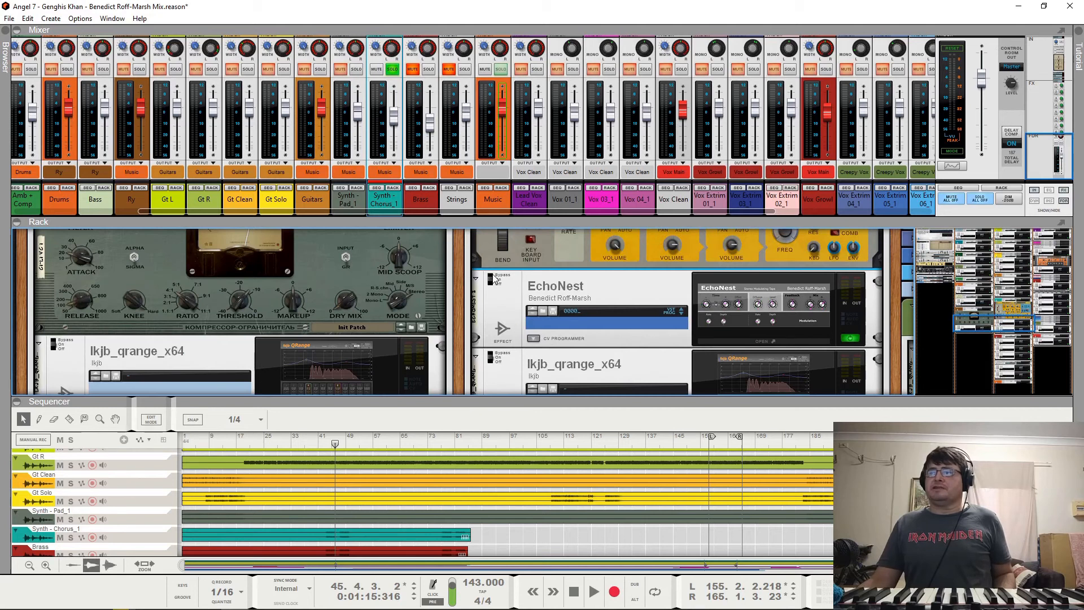
pyautogui.click(507, 354)
pyautogui.scroll(-3, 507, 354)
pyautogui.scroll(9, 508, 354)
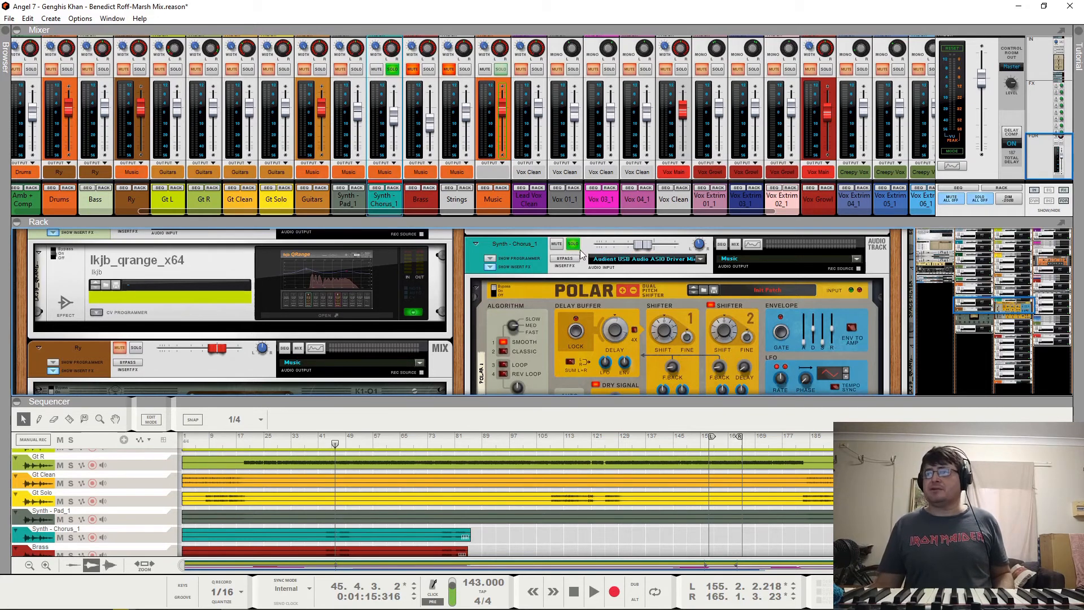
# Step: Check the mixer's effect sends for Synth - Chorus_1 and play a short passage of the soloed track
pyautogui.scroll(-1, 572, 289)
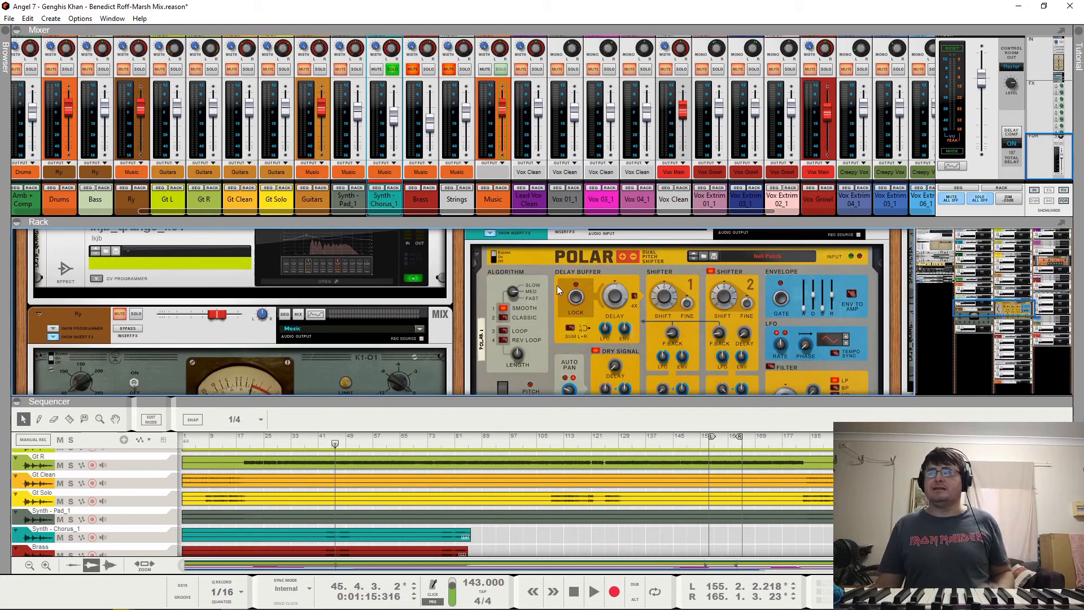
pyautogui.scroll(6, 362, 142)
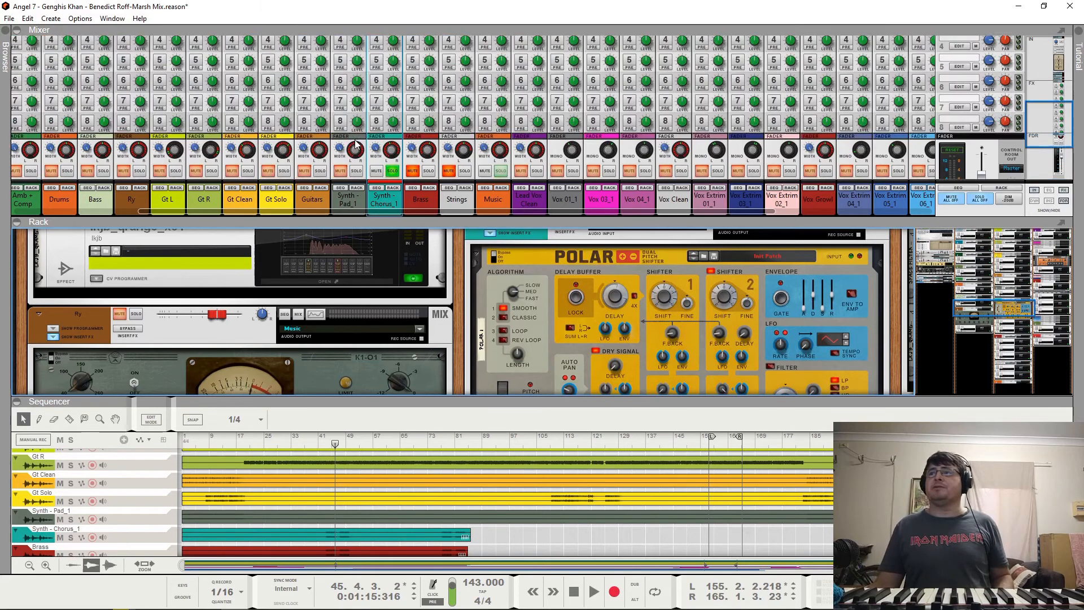
pyautogui.scroll(-3, 389, 140)
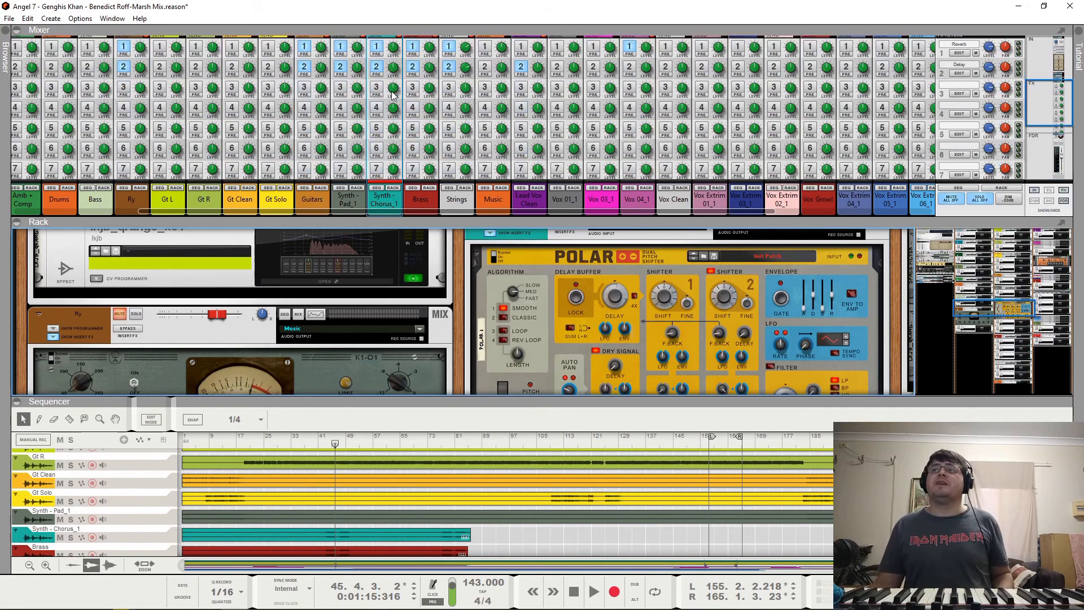
pyautogui.scroll(-3, 626, 285)
pyautogui.scroll(3, 625, 294)
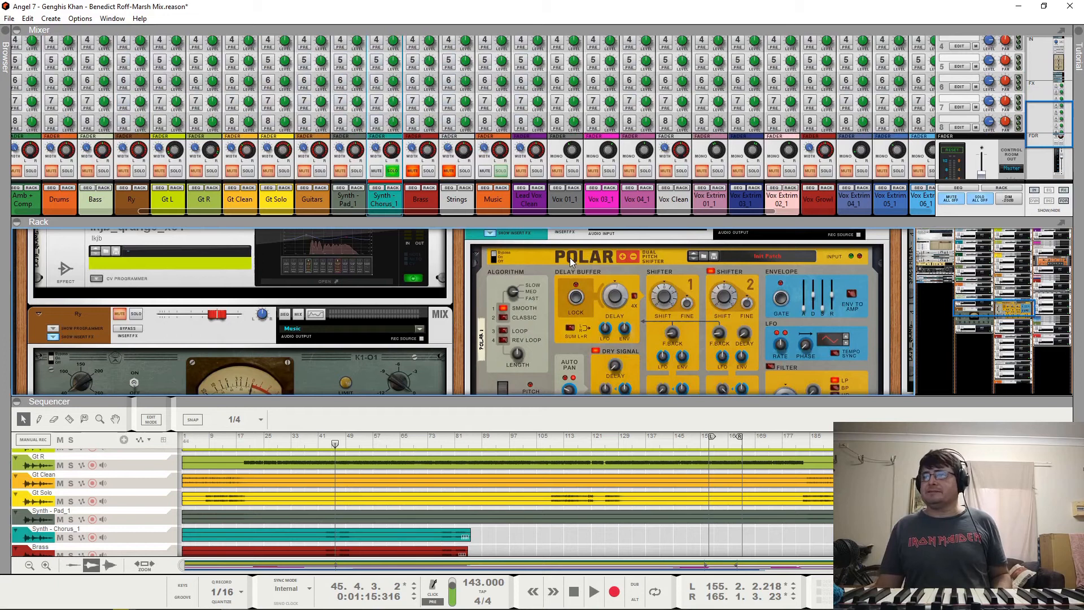
pyautogui.press('space')
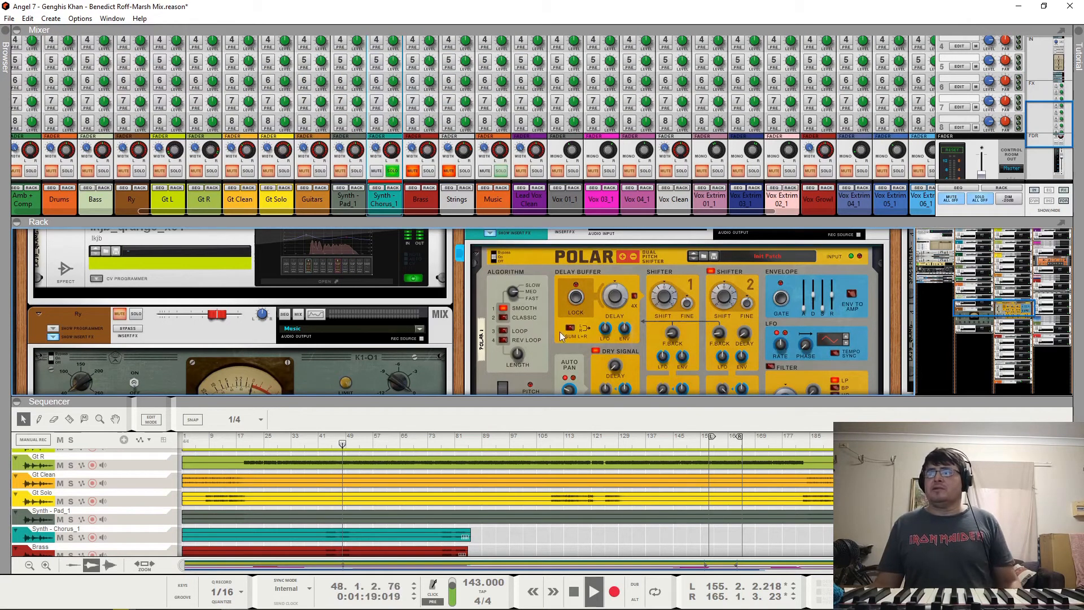
pyautogui.scroll(-2, 564, 326)
pyautogui.scroll(1, 567, 320)
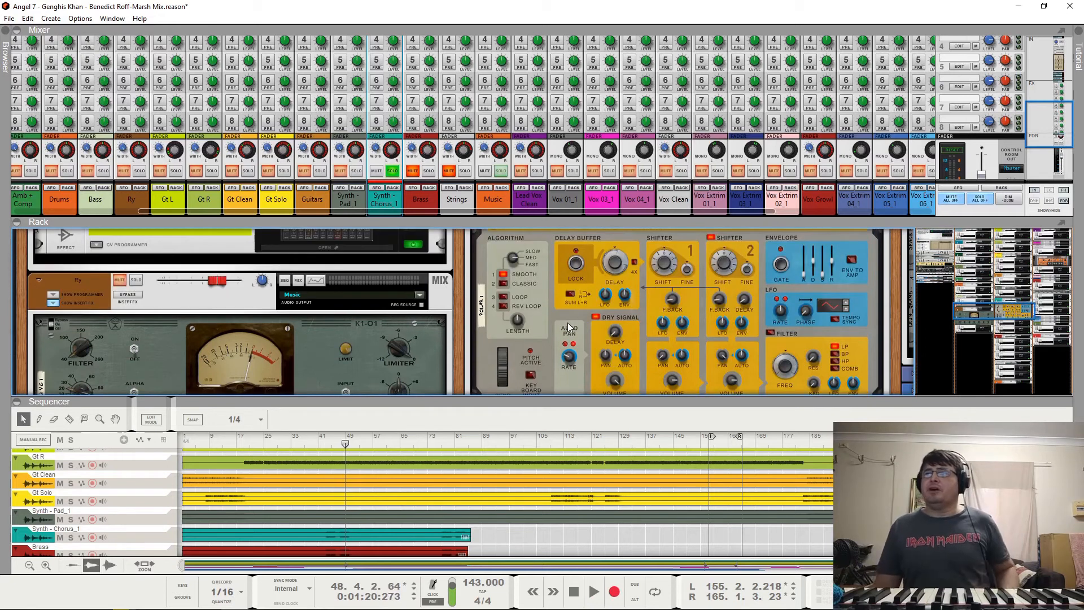
# Step: Examine the delay buffer, shifter, pan and volume controls of the Polar pitch shifter on Synth - Chorus_1
pyautogui.scroll(1, 568, 323)
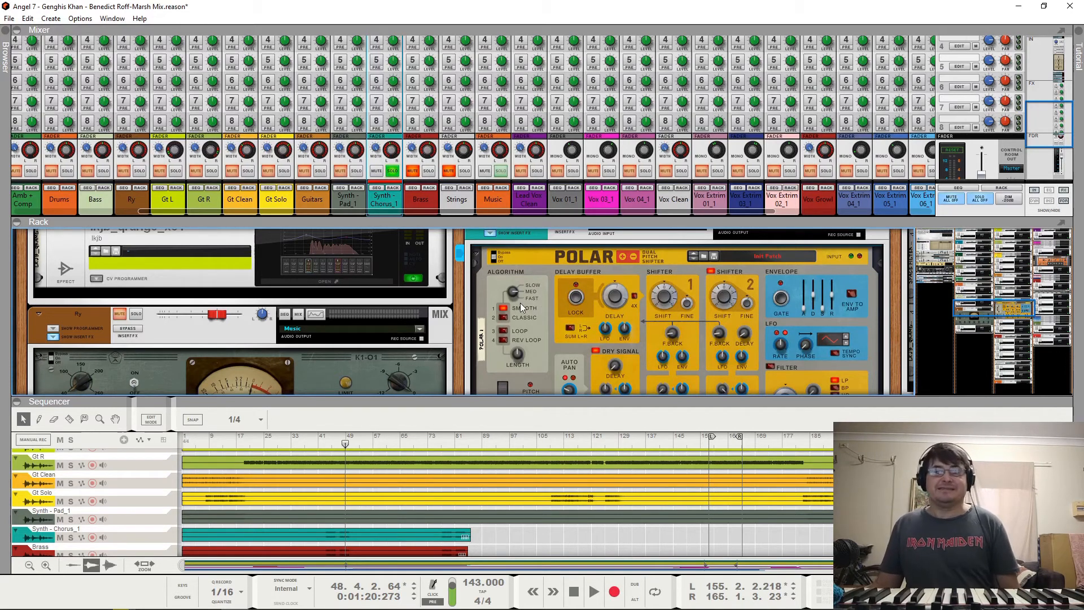
pyautogui.scroll(-3, 564, 297)
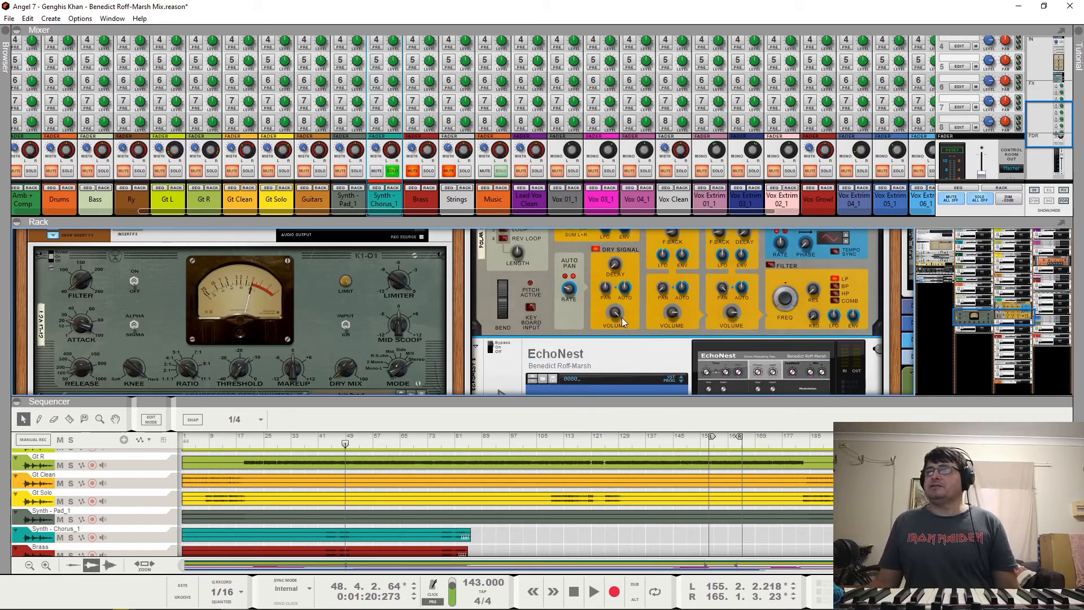
pyautogui.scroll(4, 622, 318)
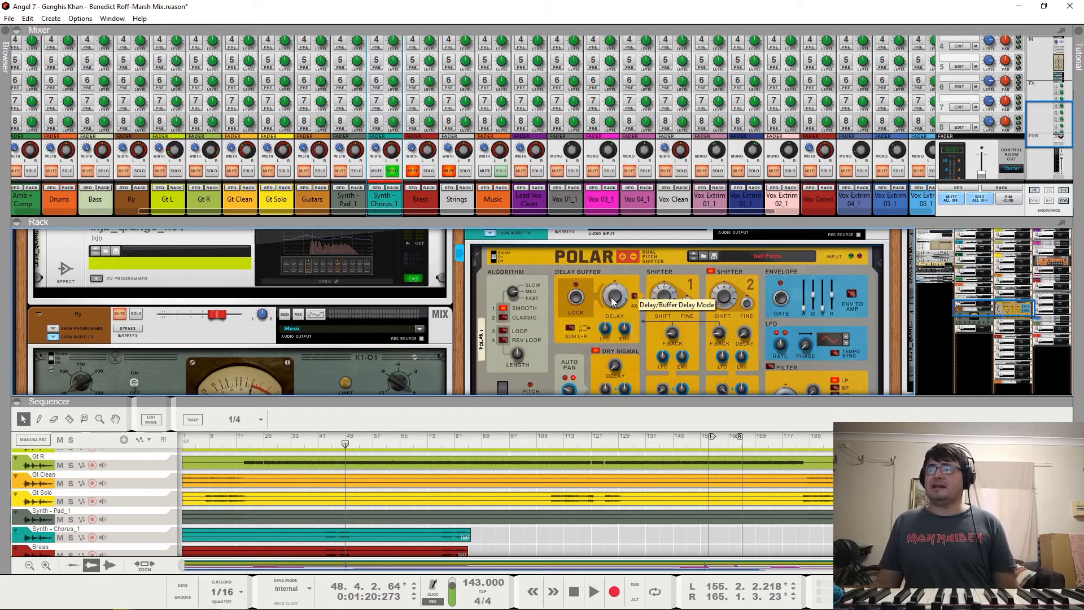
pyautogui.scroll(-2, 619, 299)
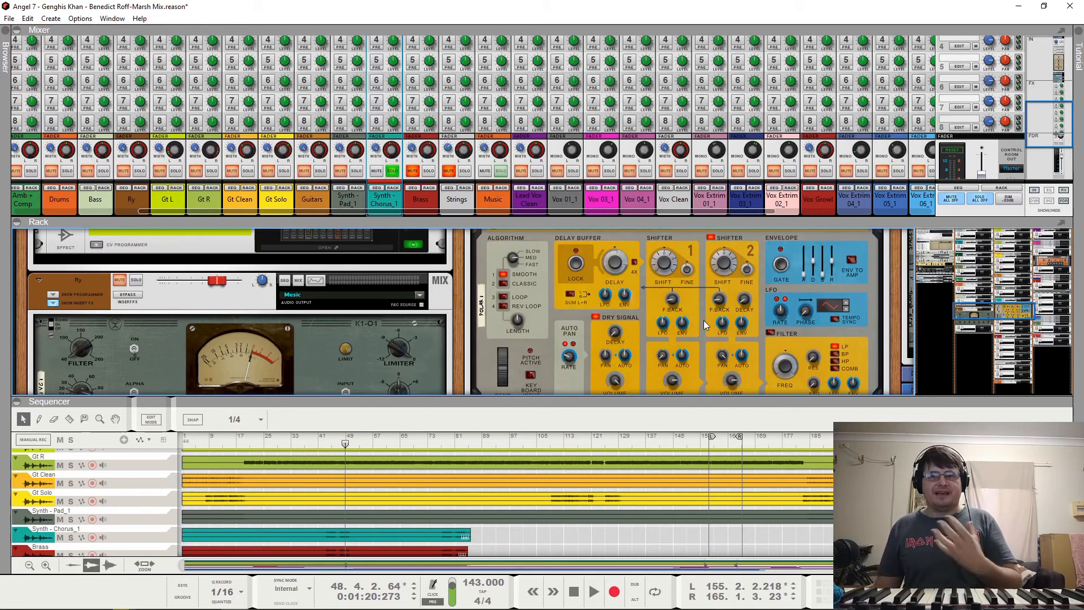
pyautogui.scroll(-2, 683, 333)
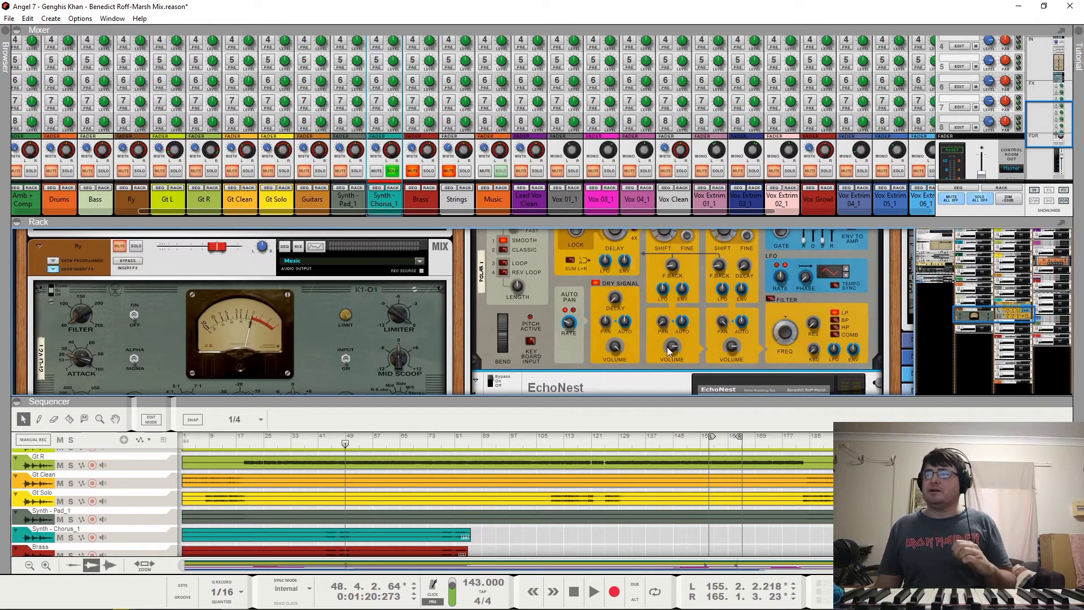
pyautogui.moveTo(676, 348)
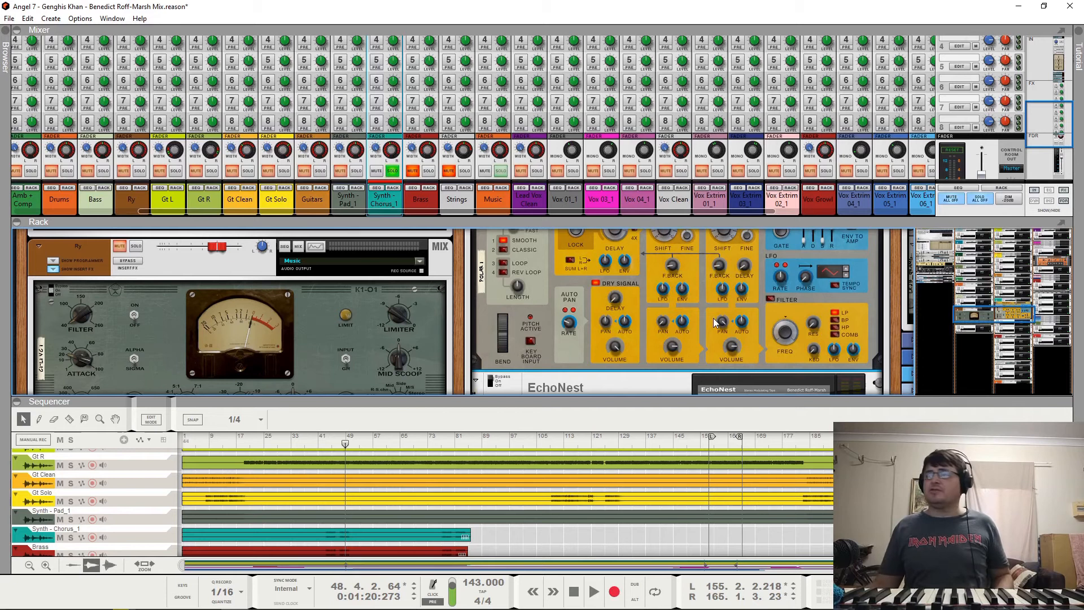
# Step: Enable the Polar pitch shifter and compare it with bypass while playing Synth - Chorus_1 from bar 43
pyautogui.scroll(3, 714, 318)
pyautogui.press('space')
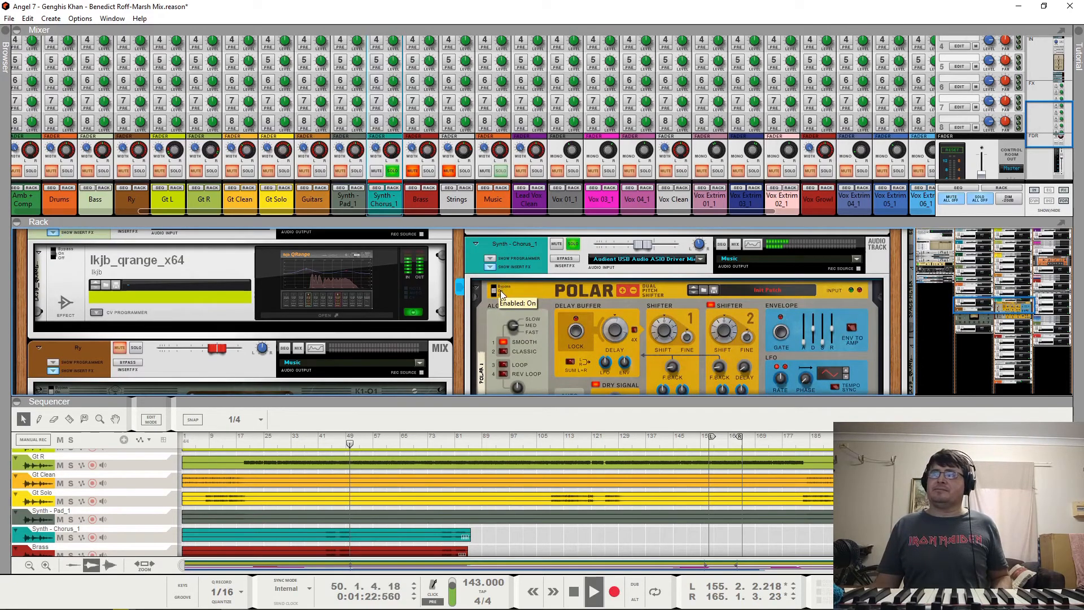
pyautogui.click(327, 443)
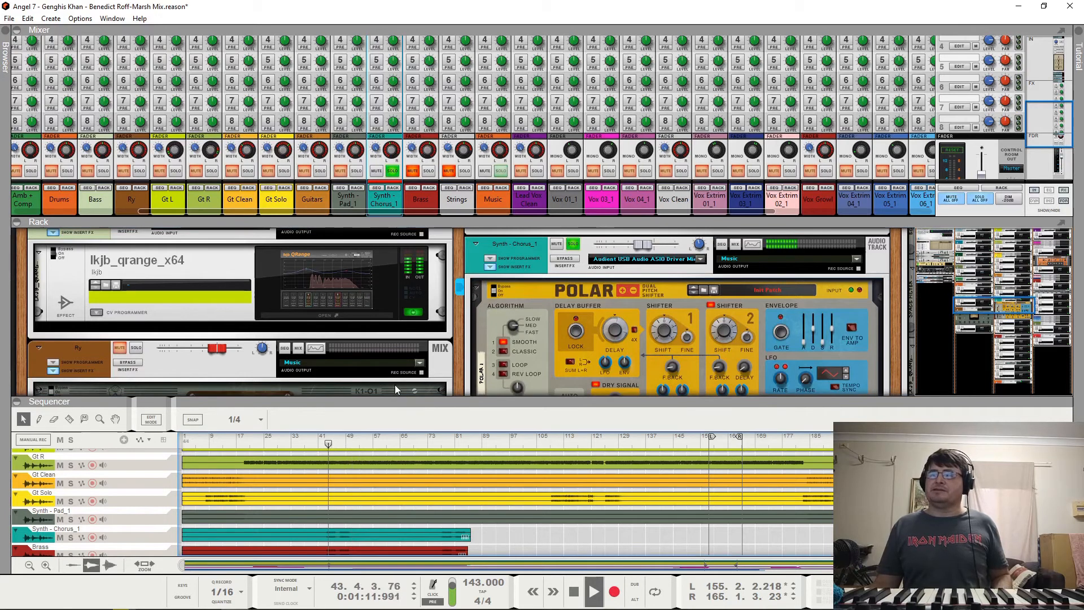
pyautogui.click(496, 289)
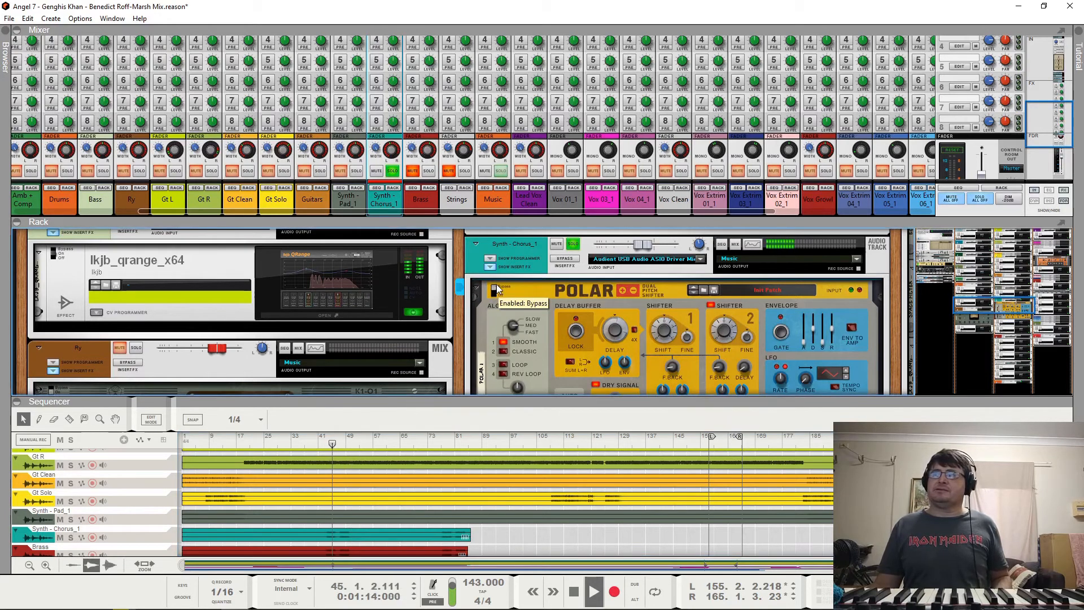
pyautogui.click(497, 289)
pyautogui.press('space')
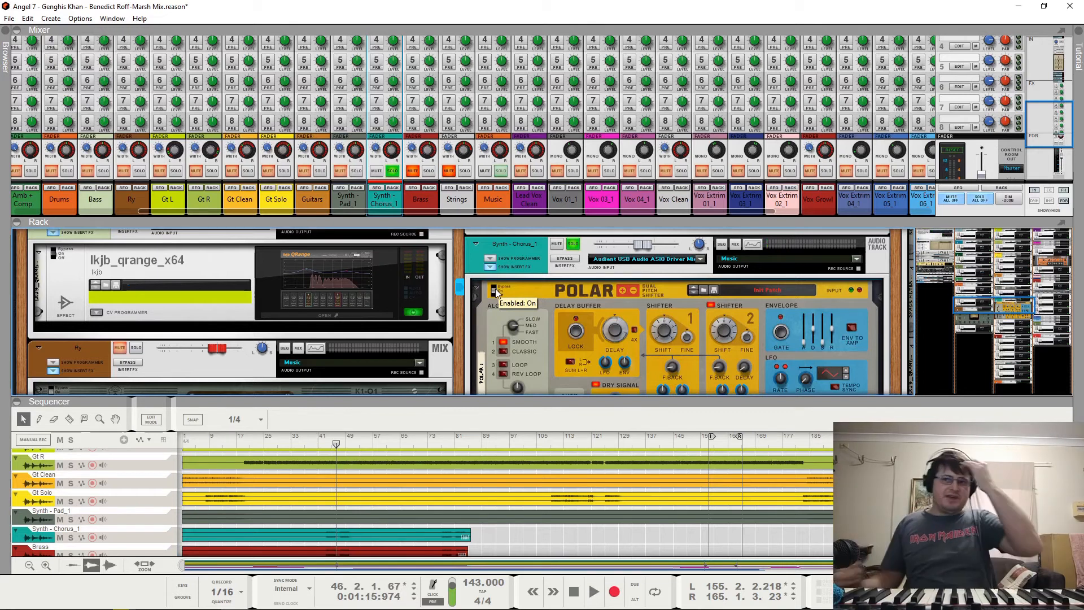
# Step: Open the EchoNest delay of Synth - Chorus_1, keep its window open and enable the device during playback
pyautogui.scroll(-5, 496, 289)
pyautogui.click(490, 350)
pyautogui.click(738, 357)
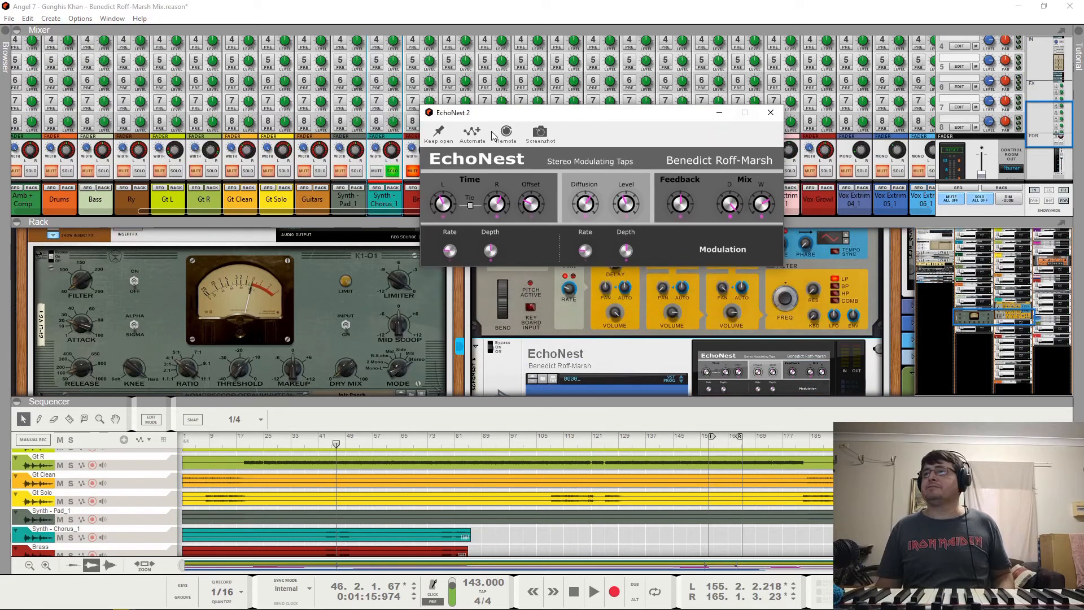
pyautogui.click(494, 351)
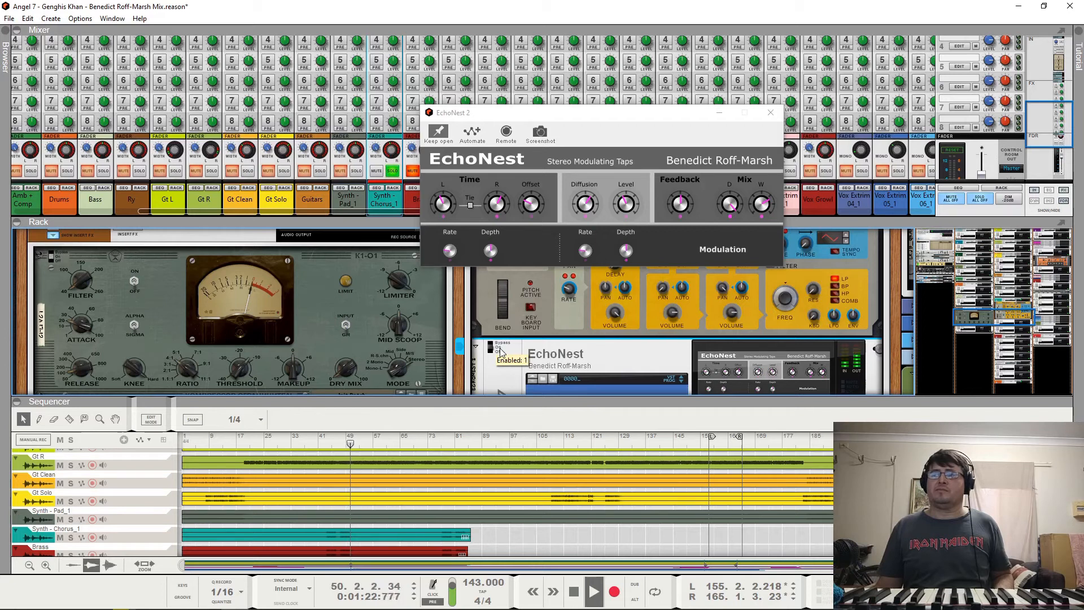
pyautogui.press('space')
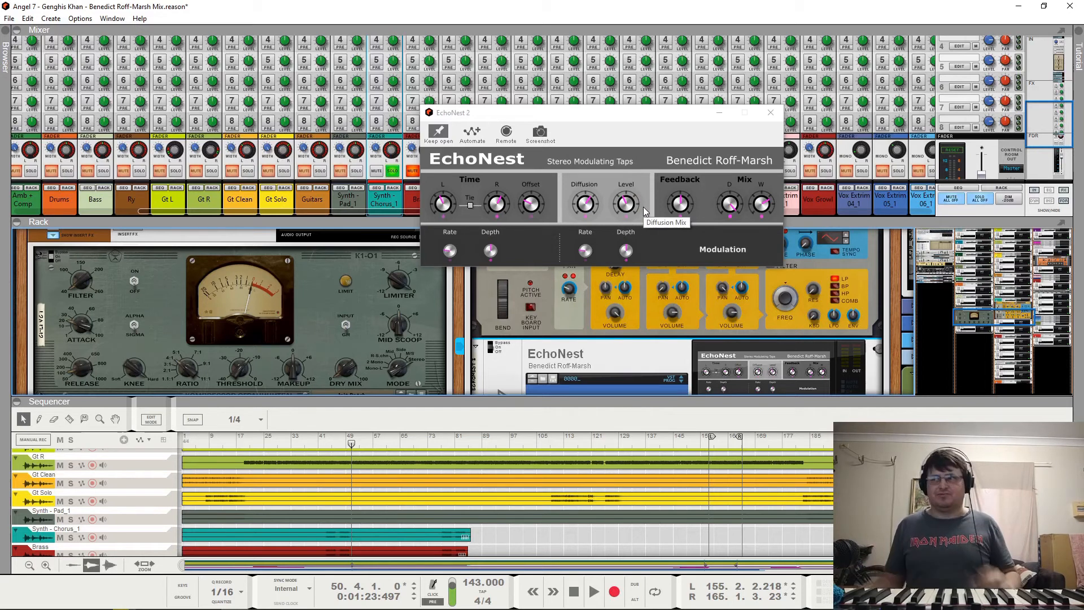
# Step: Close the EchoNest window, unsolo Synth - Chorus_1 and play the full mix from bar 42 with the mixer faders in view
pyautogui.click(771, 113)
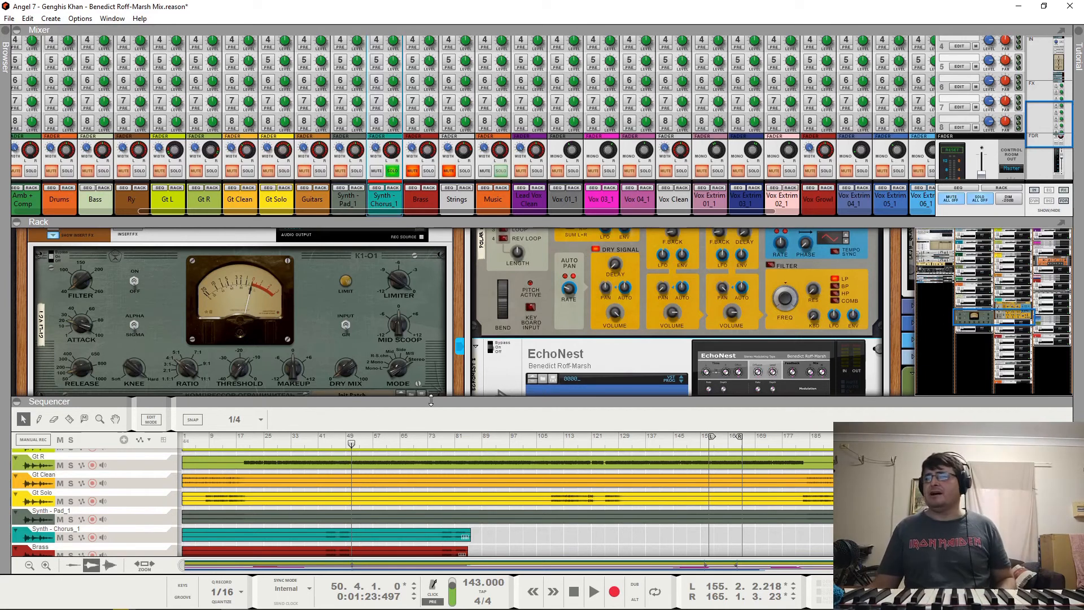
pyautogui.click(323, 440)
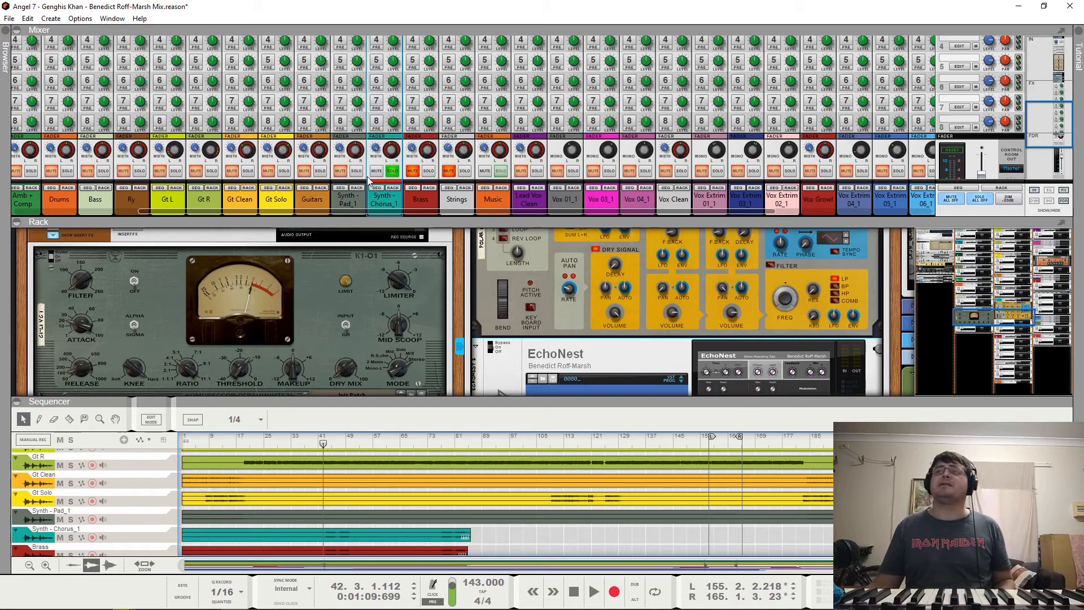
pyautogui.click(393, 171)
pyautogui.press('space')
pyautogui.moveTo(1045, 113); pyautogui.dragTo(1044, 154)
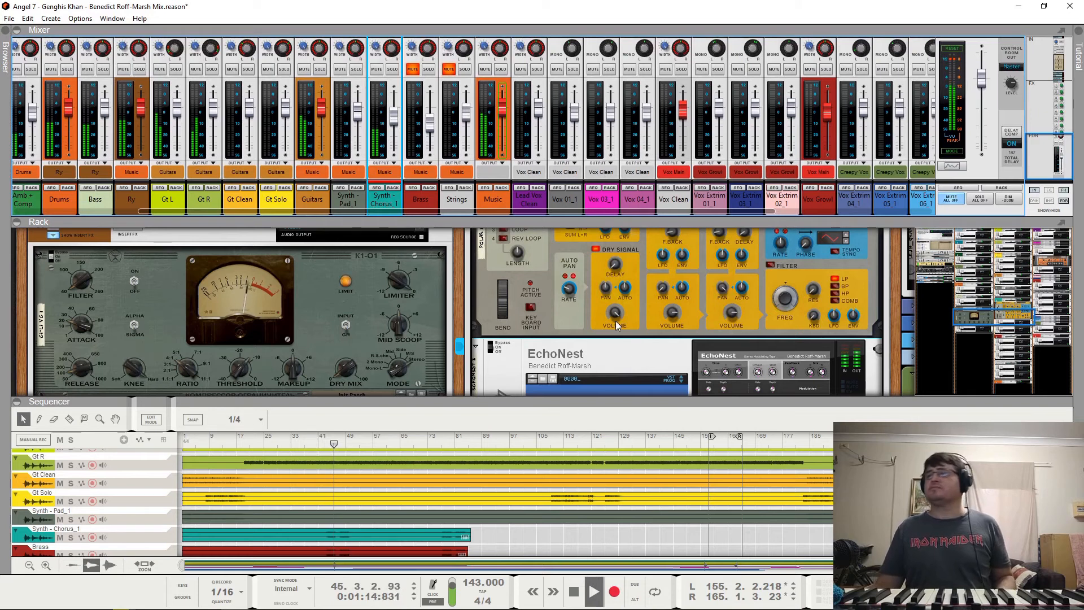
# Step: Open the QRange equalizer of Synth - Chorus_1, keep its window open and watch the spectrum while the full mix plays
pyautogui.scroll(-2, 541, 348)
pyautogui.click(492, 360)
pyautogui.click(758, 368)
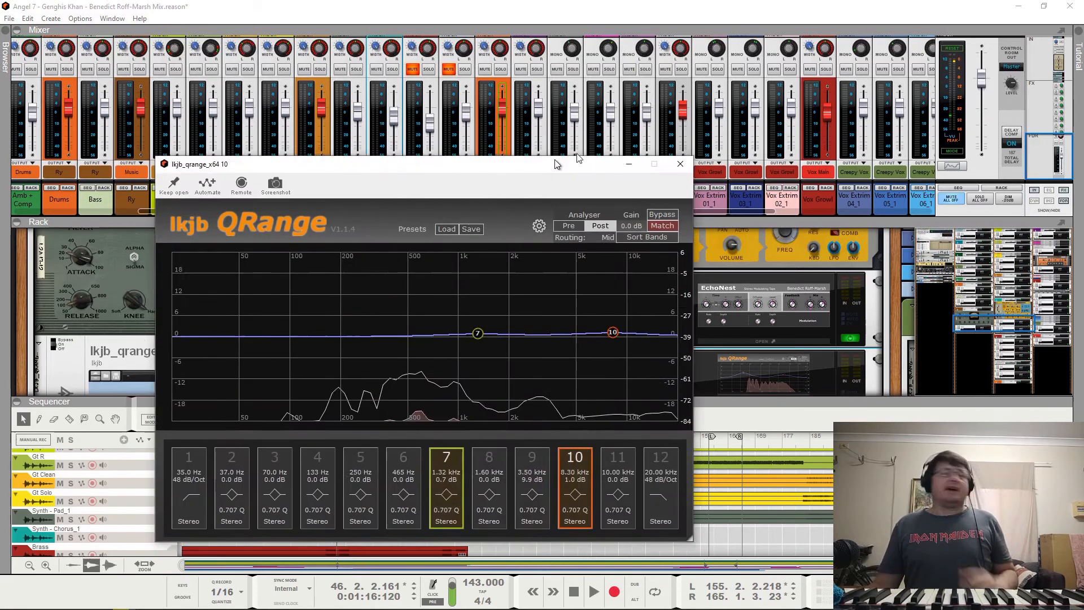
pyautogui.moveTo(555, 161); pyautogui.dragTo(677, 102)
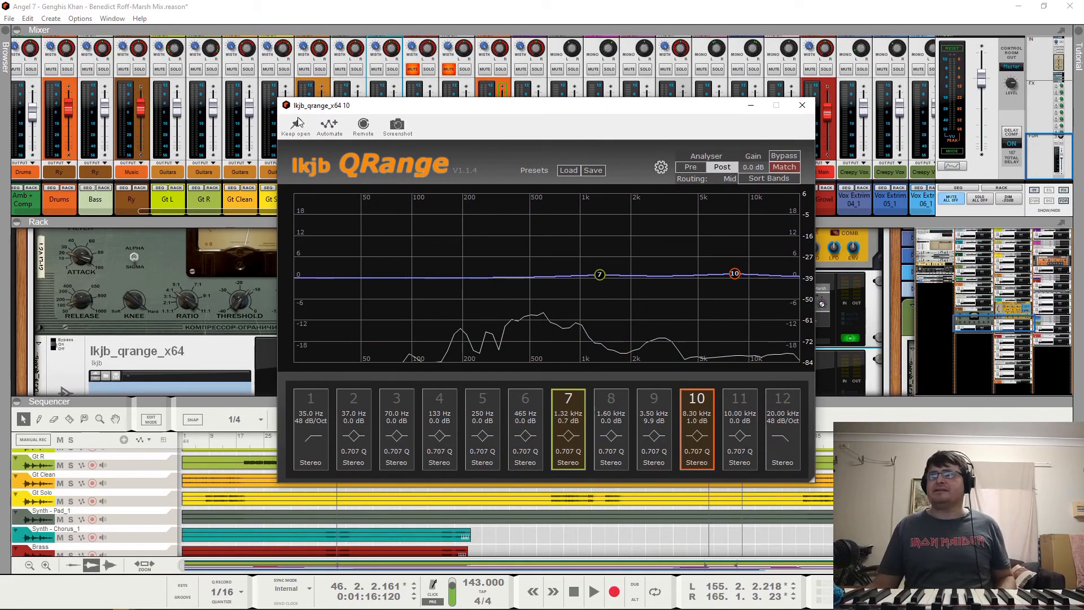
pyautogui.press('space')
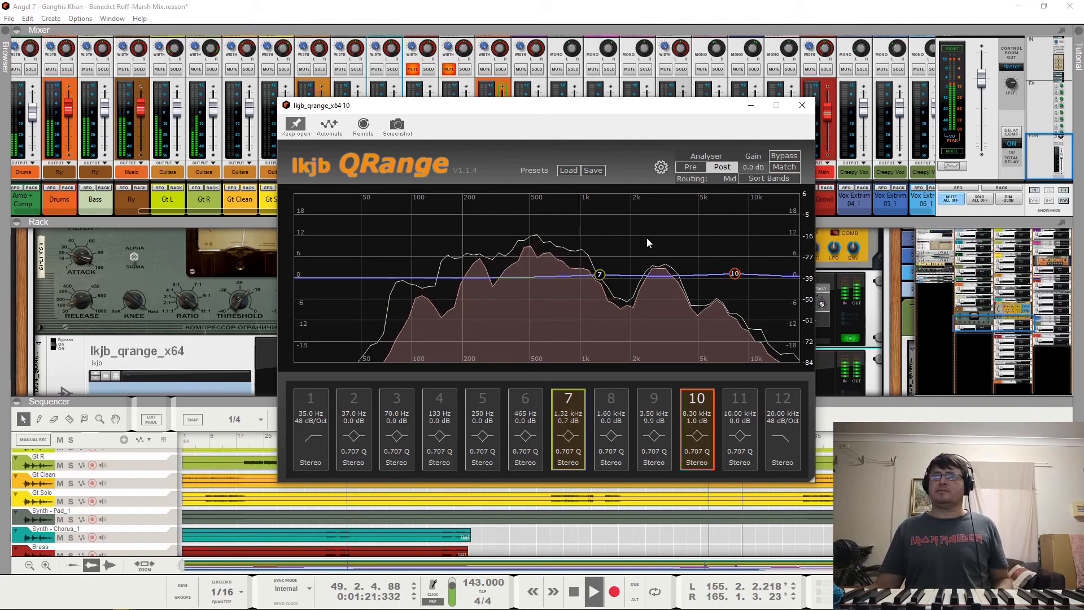
pyautogui.press('space')
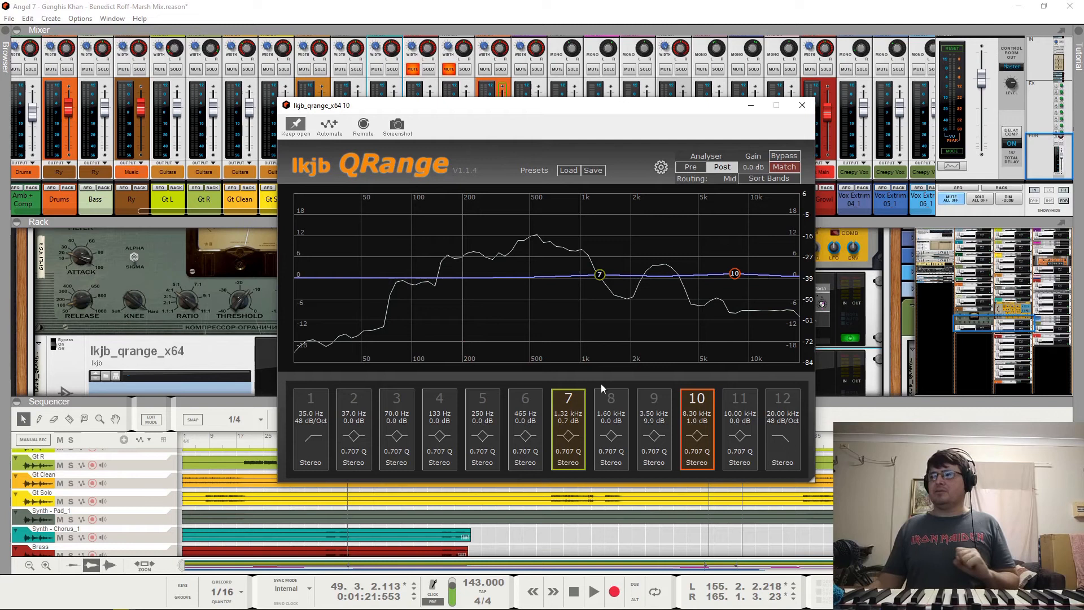
# Step: Audition the 9.9 dB boost of band 9 at 3.50 kHz, switch the band off again and close the equalizer
pyautogui.click(655, 400)
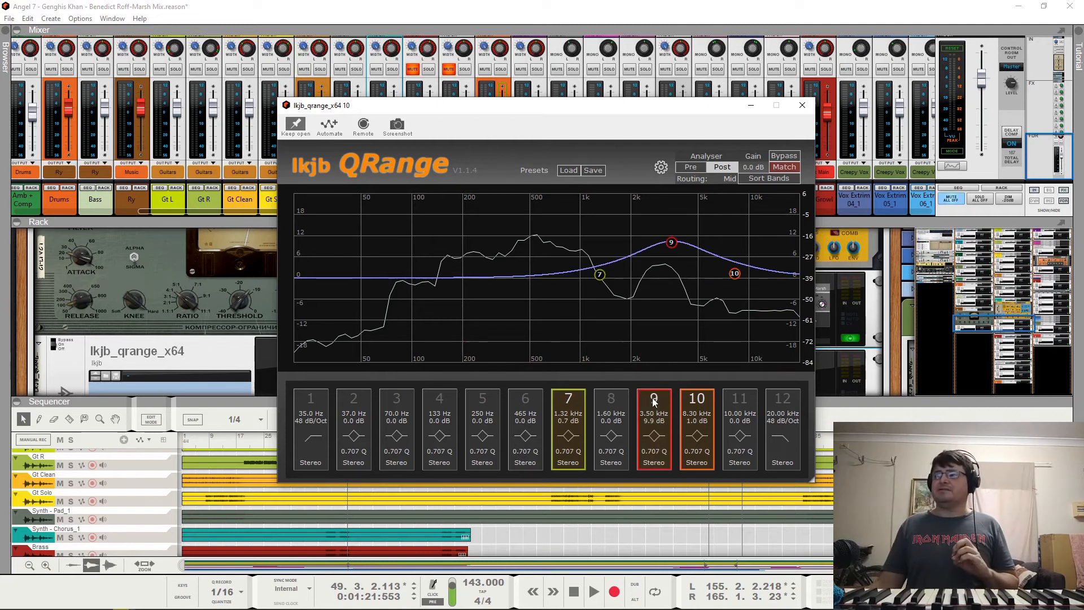
pyautogui.press('space')
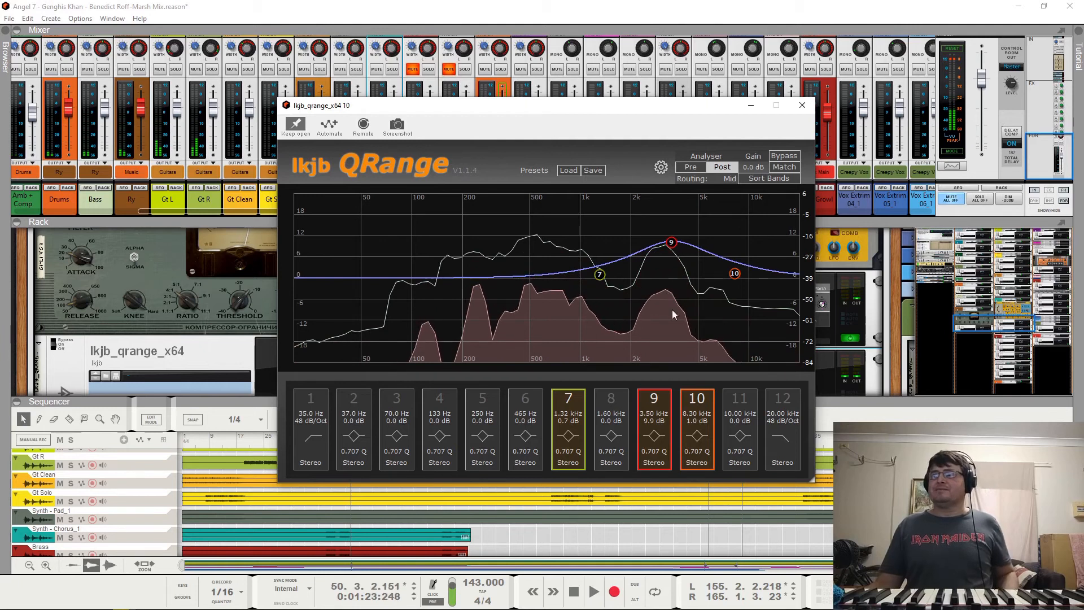
pyautogui.click(659, 398)
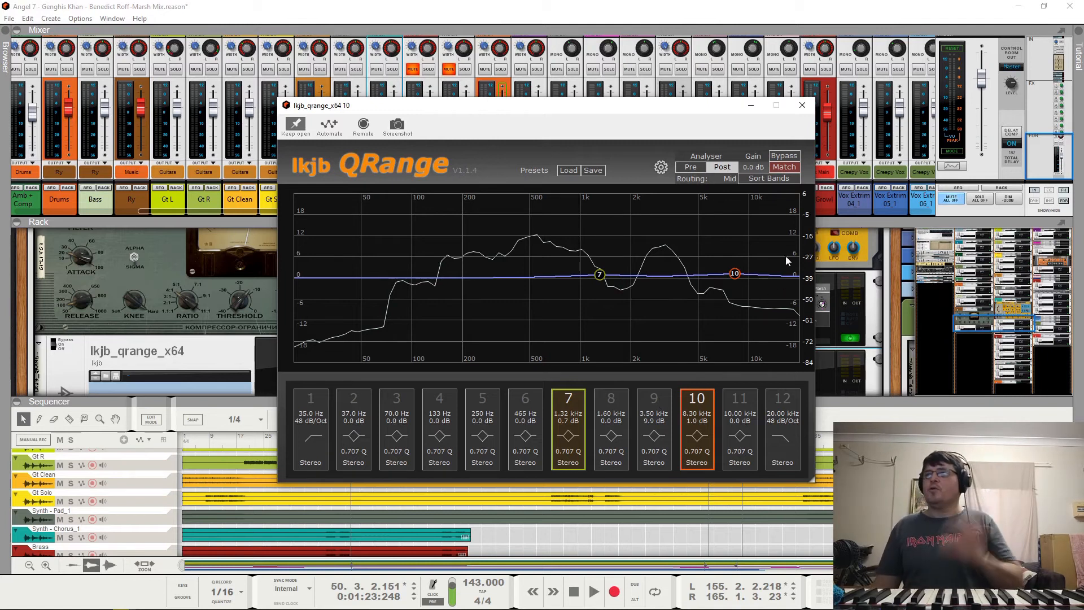
pyautogui.click(803, 106)
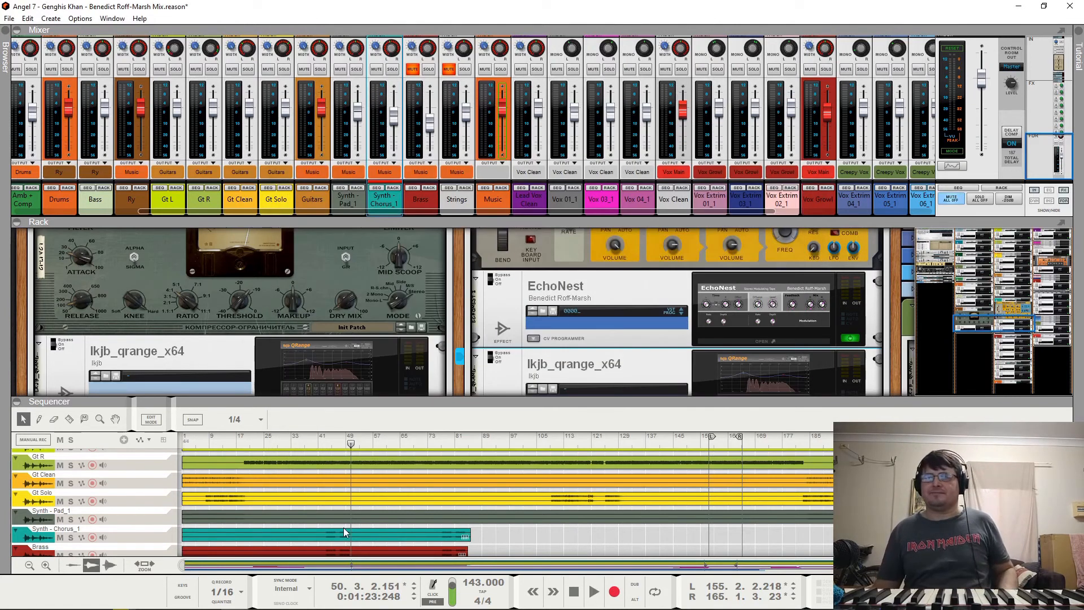
# Step: Unmute and solo the Brass track and play a short passage of it from bar 44
pyautogui.scroll(-2, 703, 301)
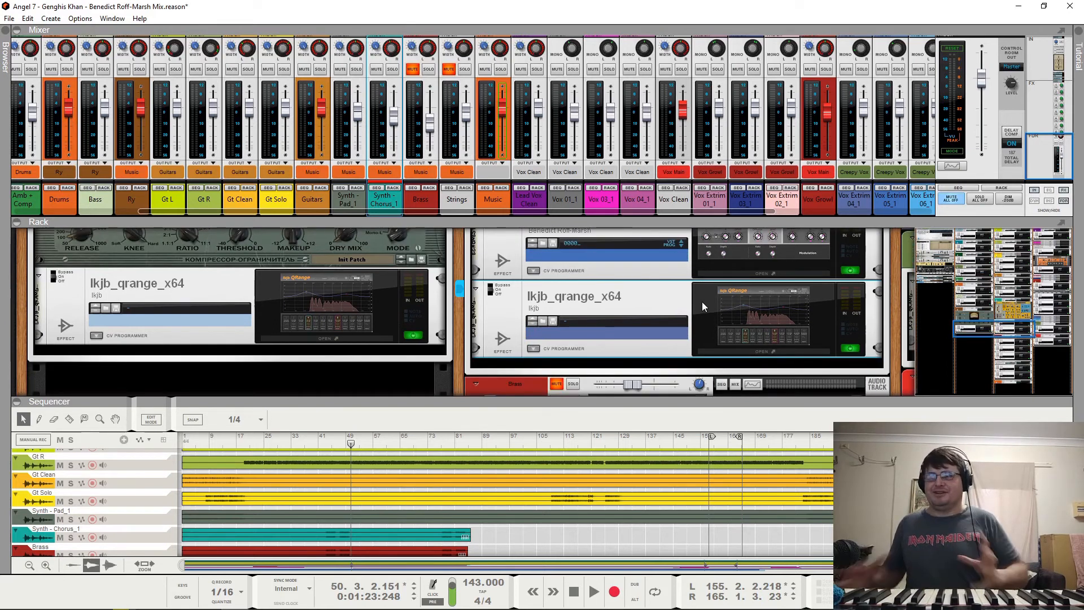
pyautogui.scroll(-2, 702, 302)
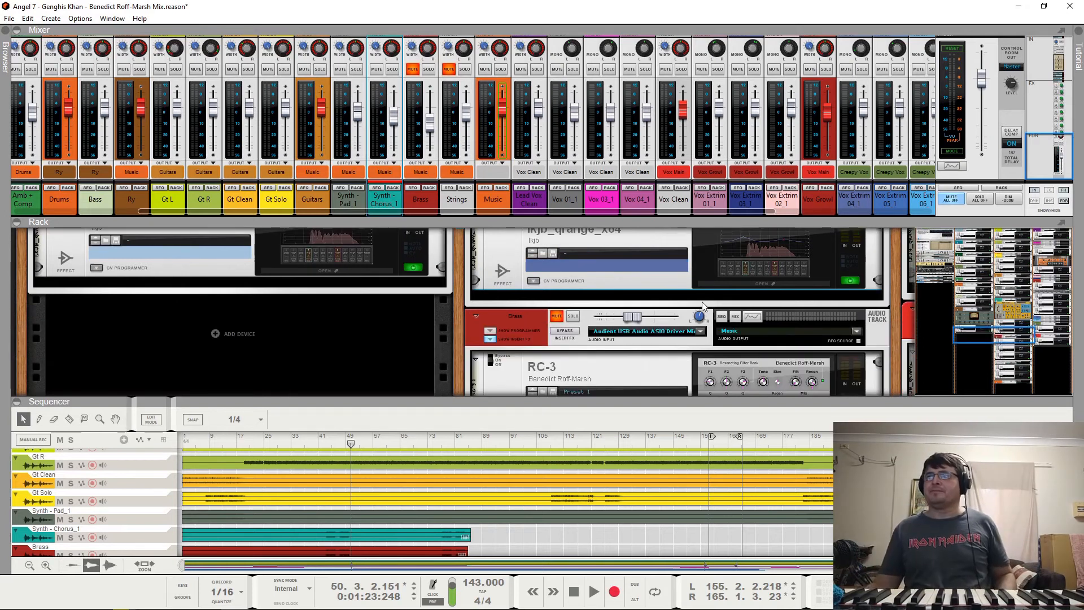
pyautogui.click(413, 69)
pyautogui.click(428, 69)
pyautogui.scroll(-2, 555, 370)
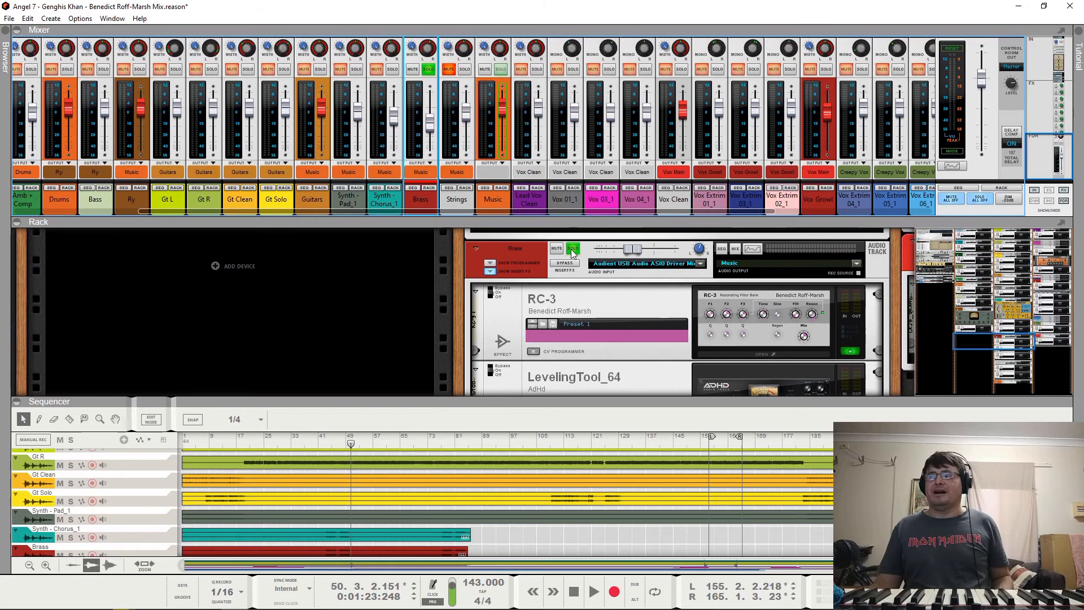
pyautogui.scroll(-2, 351, 470)
pyautogui.click(329, 442)
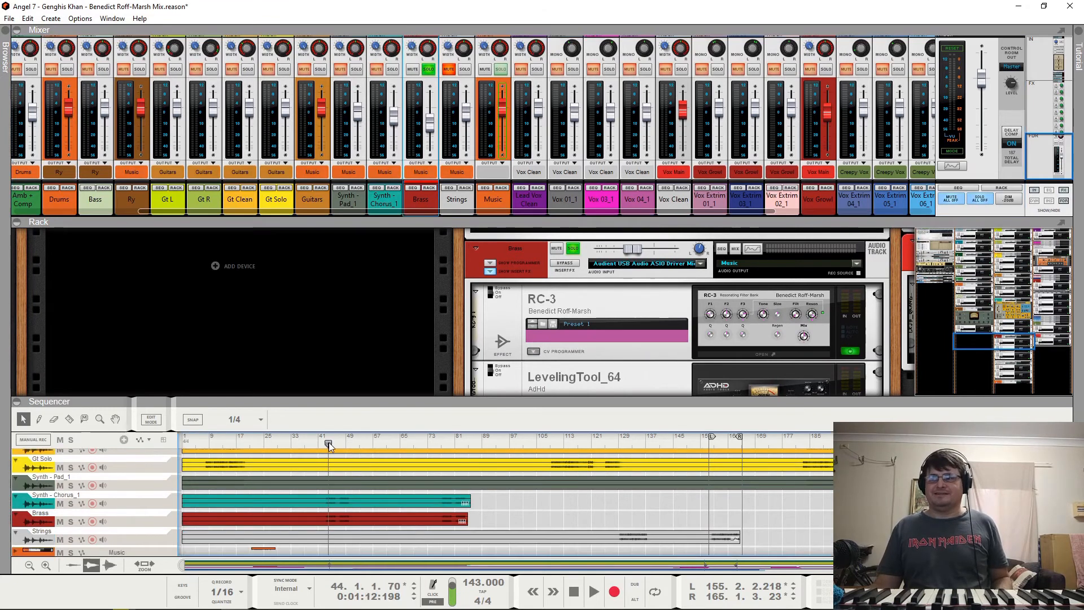
pyautogui.press('space')
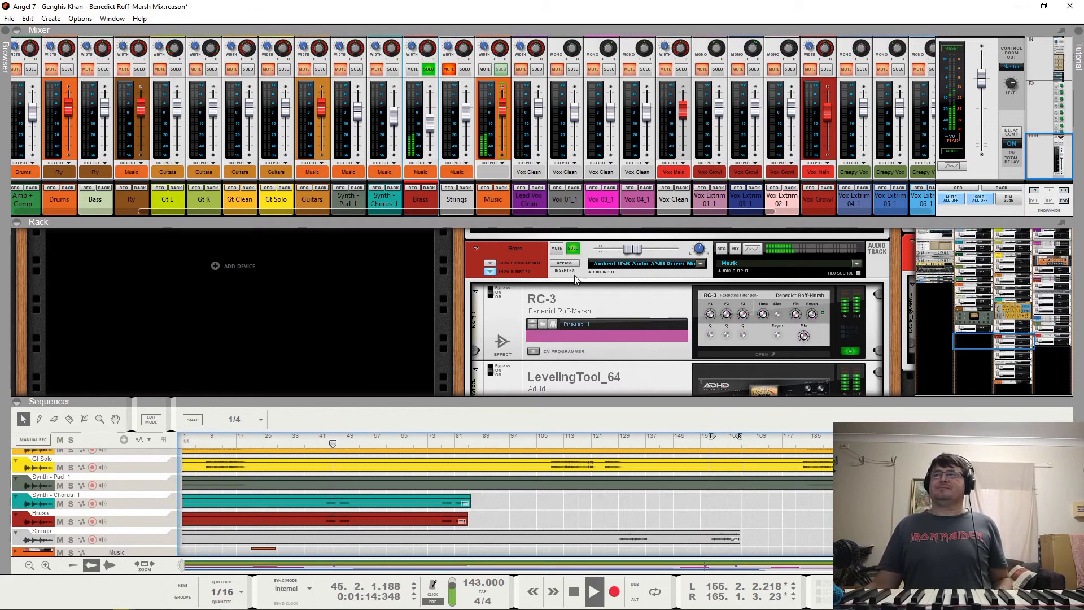
pyautogui.press('space')
# Step: Bypass the RC-3, LevelingTool_64 and QRange inserts of the Brass track
pyautogui.click(490, 292)
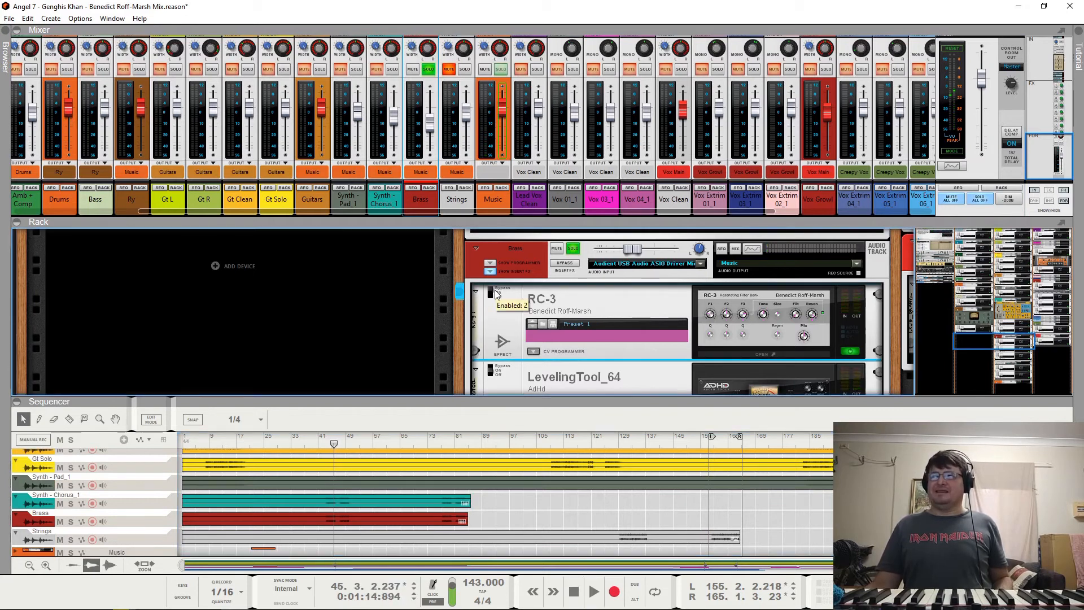
pyautogui.click(491, 369)
pyautogui.scroll(-3, 511, 337)
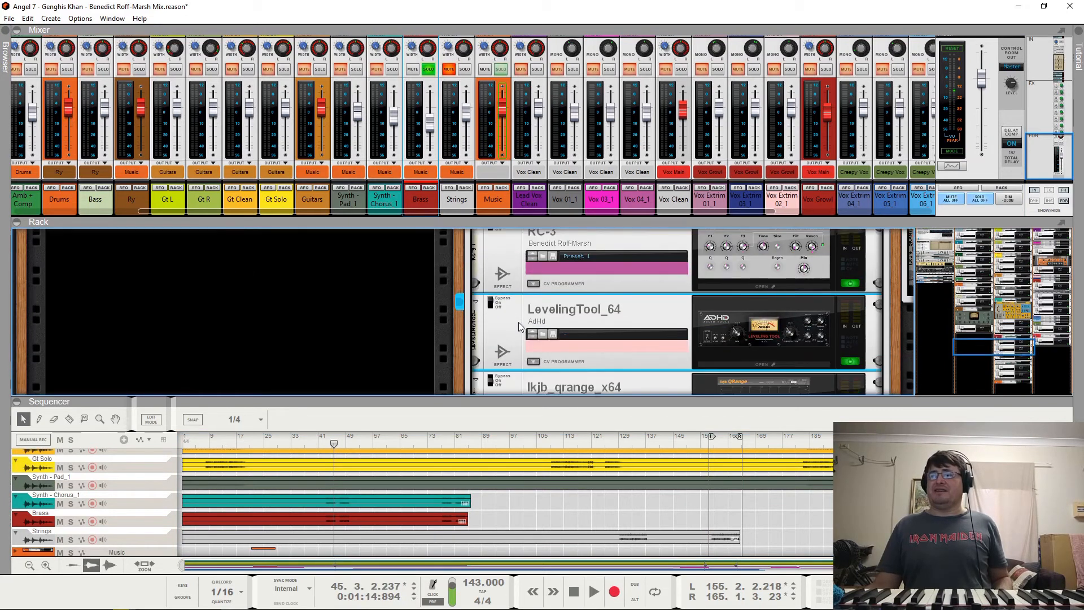
pyautogui.click(491, 347)
pyautogui.scroll(-2, 516, 326)
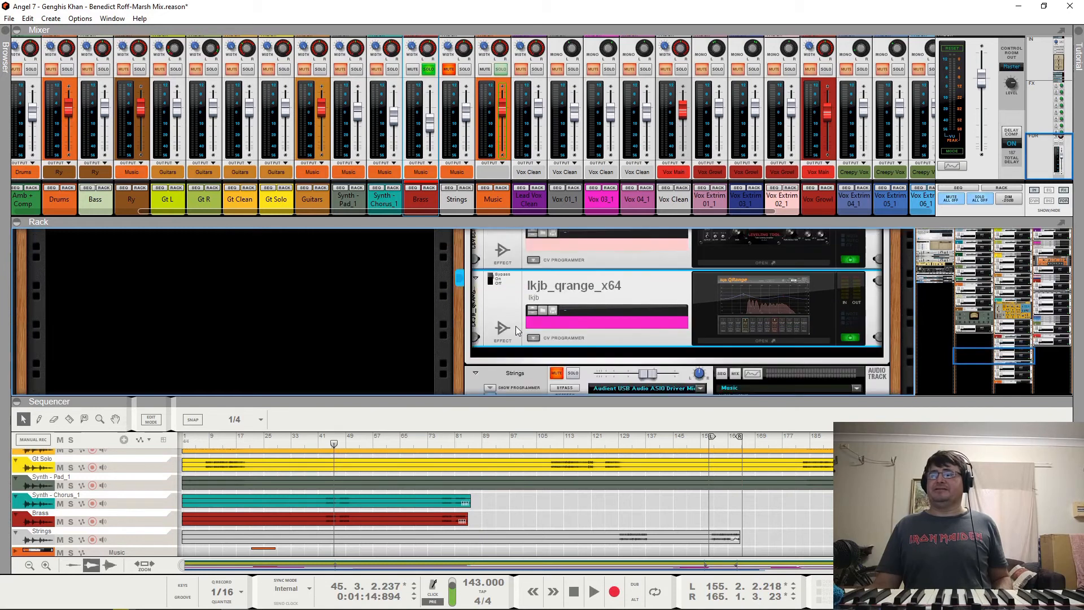
pyautogui.scroll(6, 516, 326)
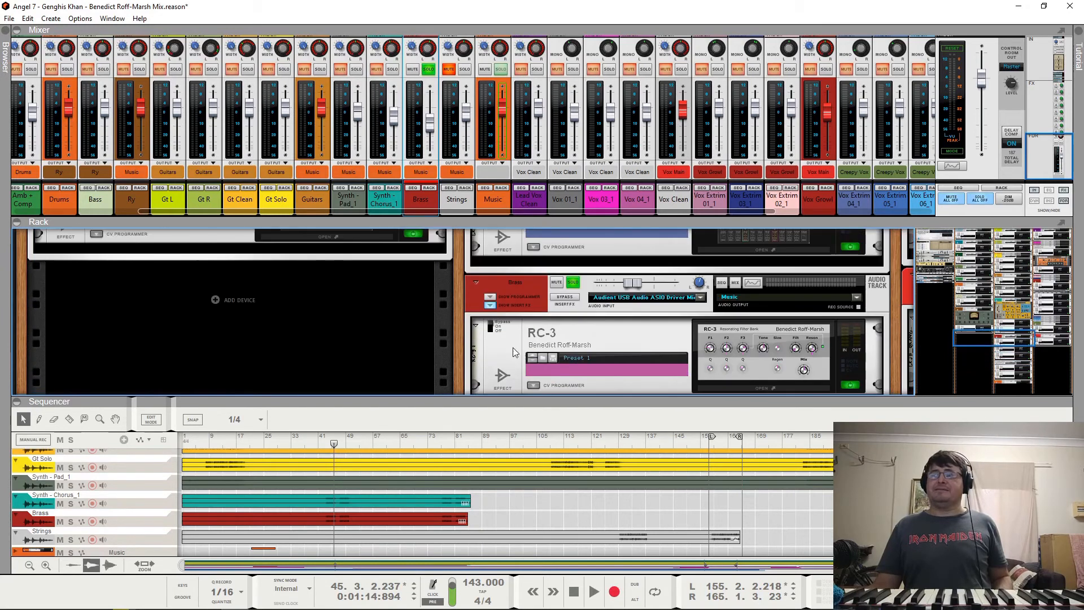
# Step: Play the soloed Brass from bar 43 while re-enabling its RC-3, LevelingTool_64 and QRange inserts one after another
pyautogui.moveTo(333, 444); pyautogui.dragTo(325, 445)
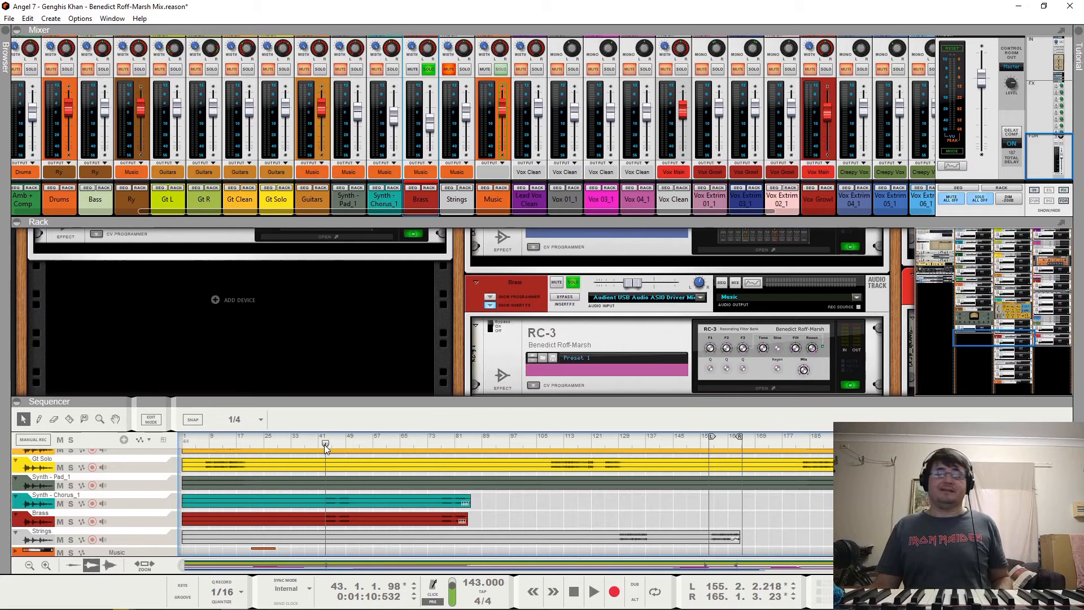
pyautogui.press('space')
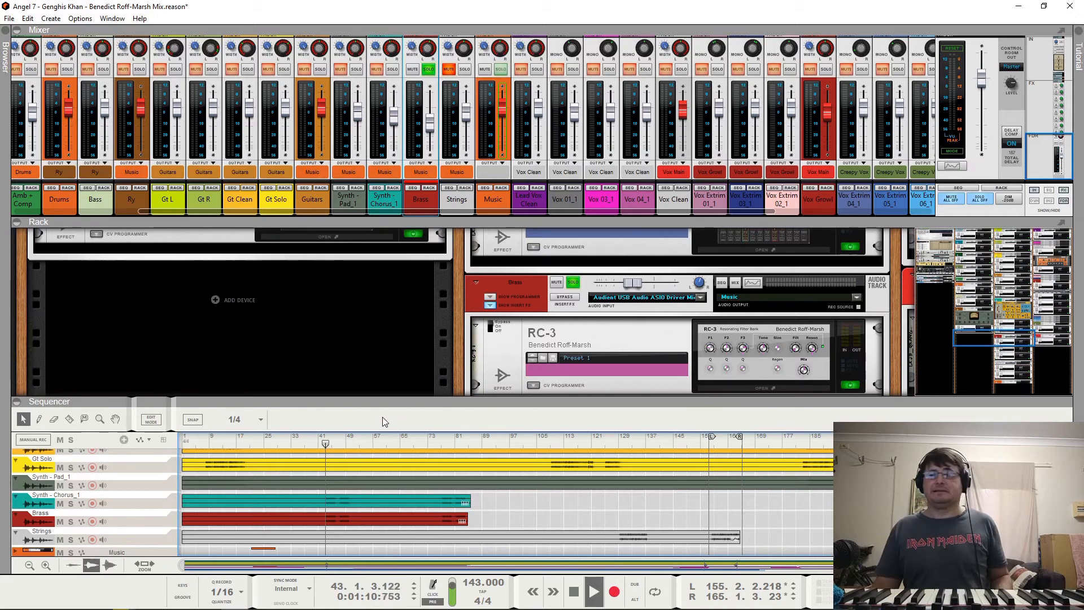
pyautogui.scroll(-1, 554, 322)
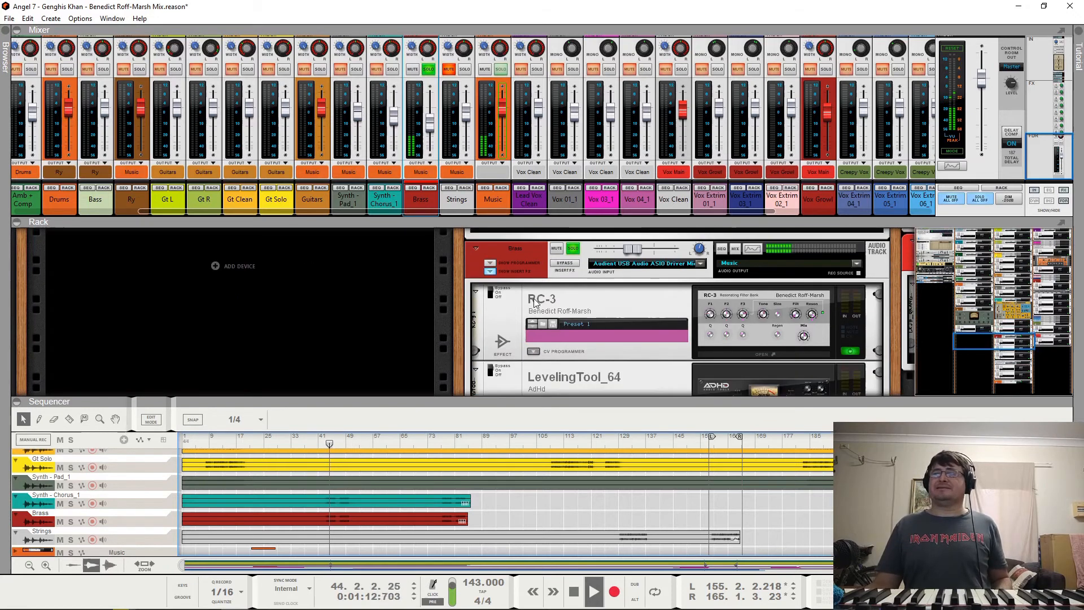
pyautogui.click(493, 294)
pyautogui.click(494, 377)
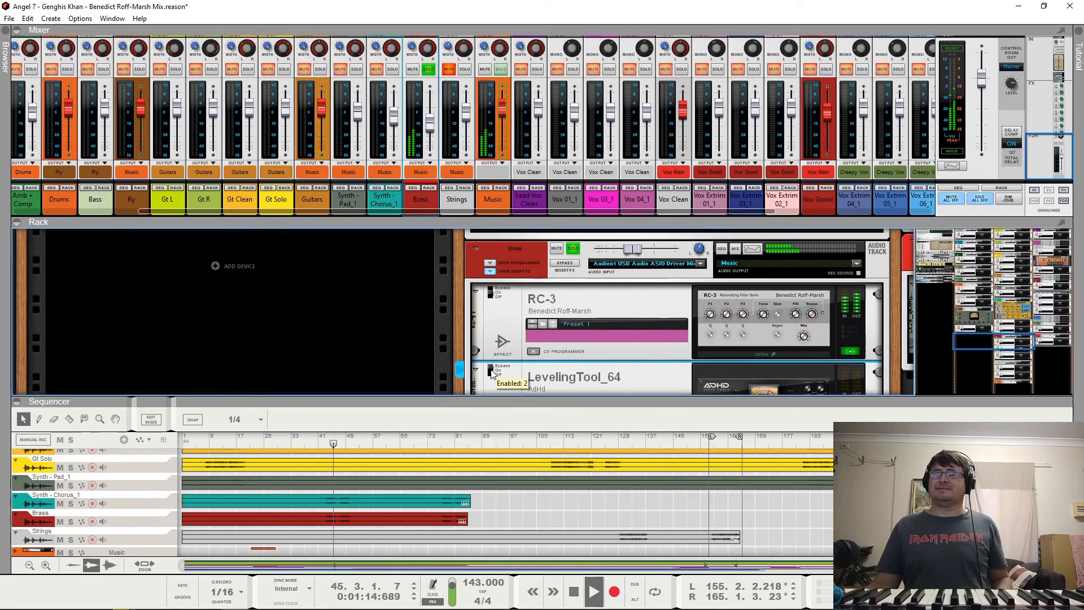
pyautogui.scroll(-1, 593, 314)
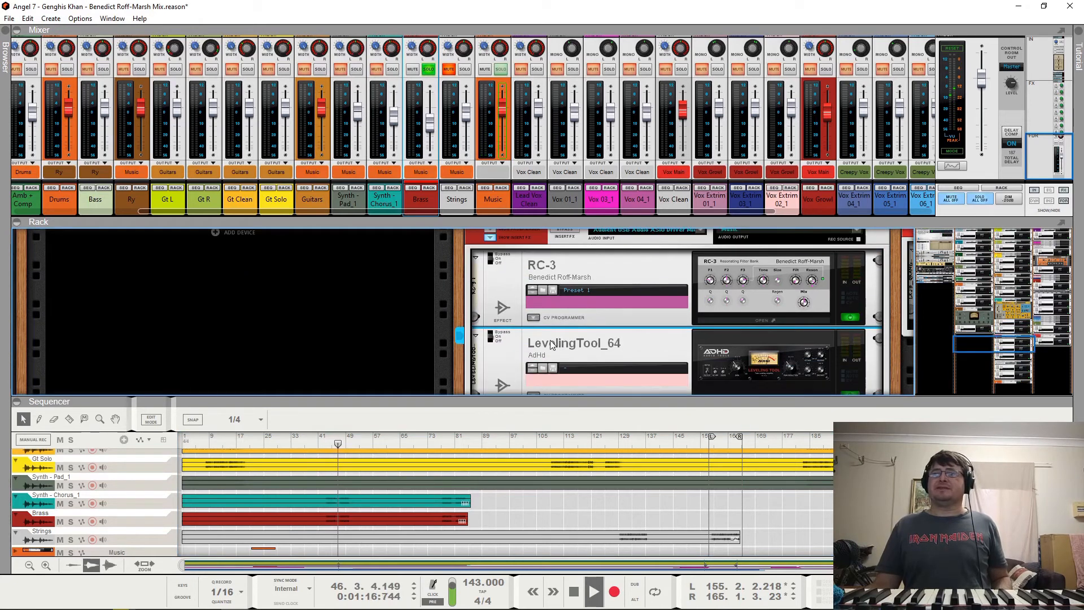
pyautogui.scroll(-1, 501, 327)
pyautogui.click(492, 383)
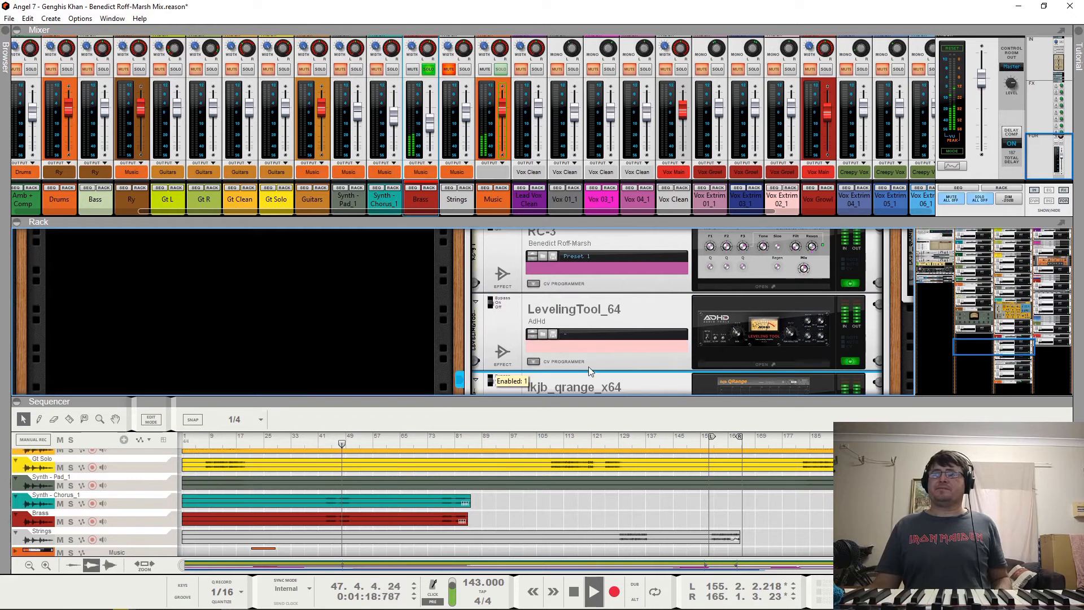
pyautogui.scroll(1, 635, 253)
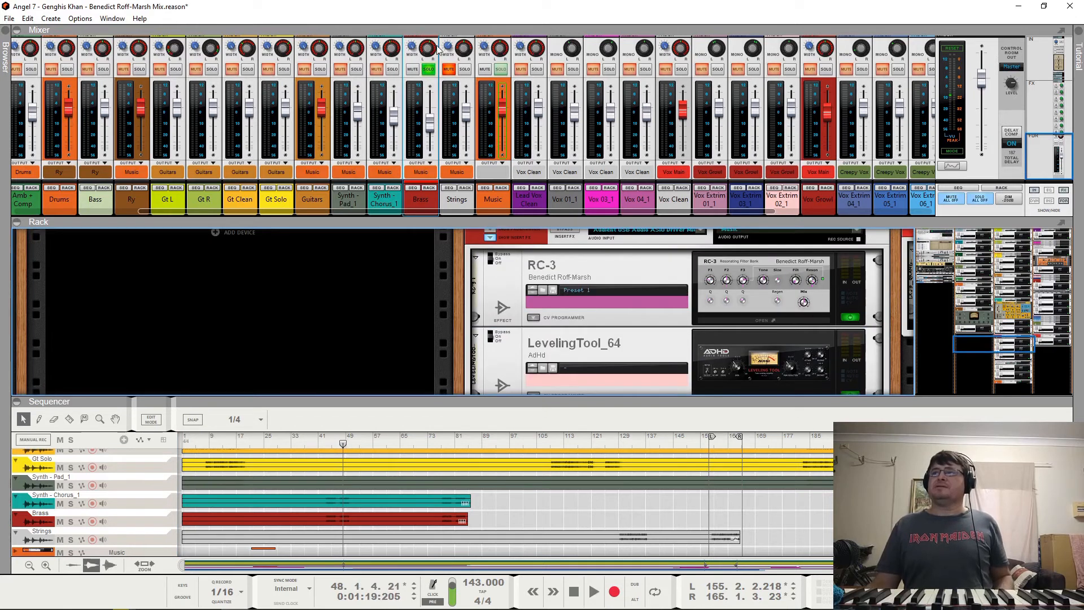
# Step: Unsolo Brass, open its RC-3 resonating filter bank and play the full mix with the window moved clear of the rack device
pyautogui.click(429, 69)
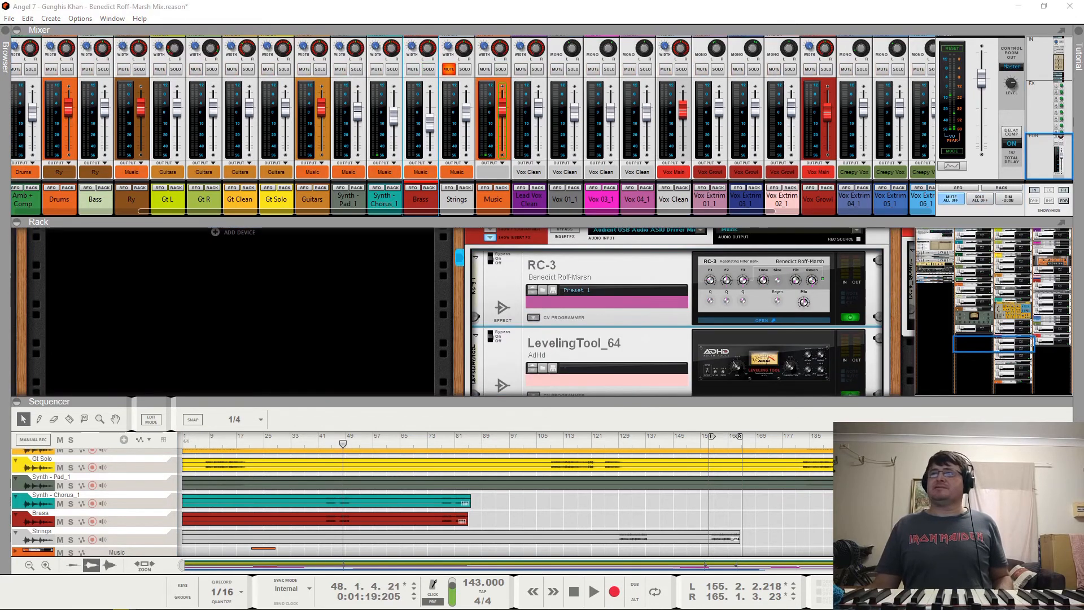
pyautogui.moveTo(0, 254); pyautogui.dragTo(564, 107)
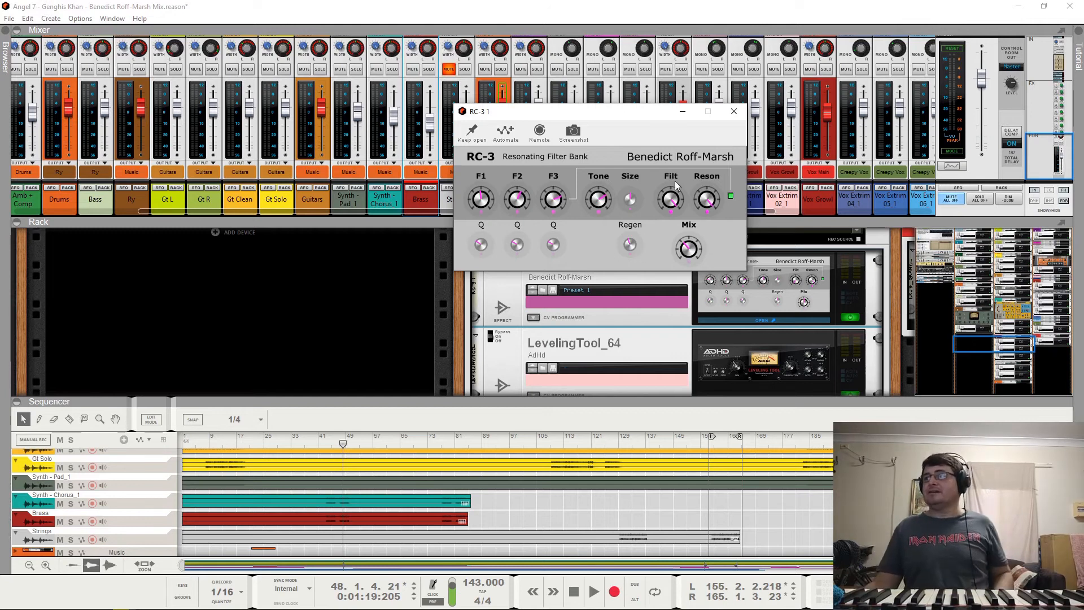
pyautogui.press('space')
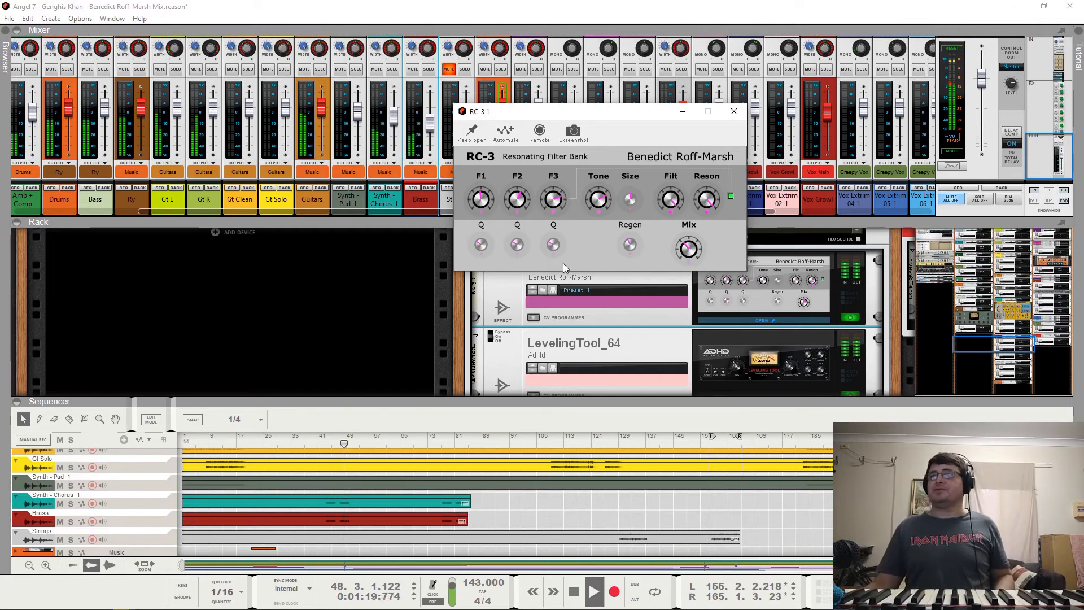
pyautogui.moveTo(573, 117); pyautogui.dragTo(329, 107)
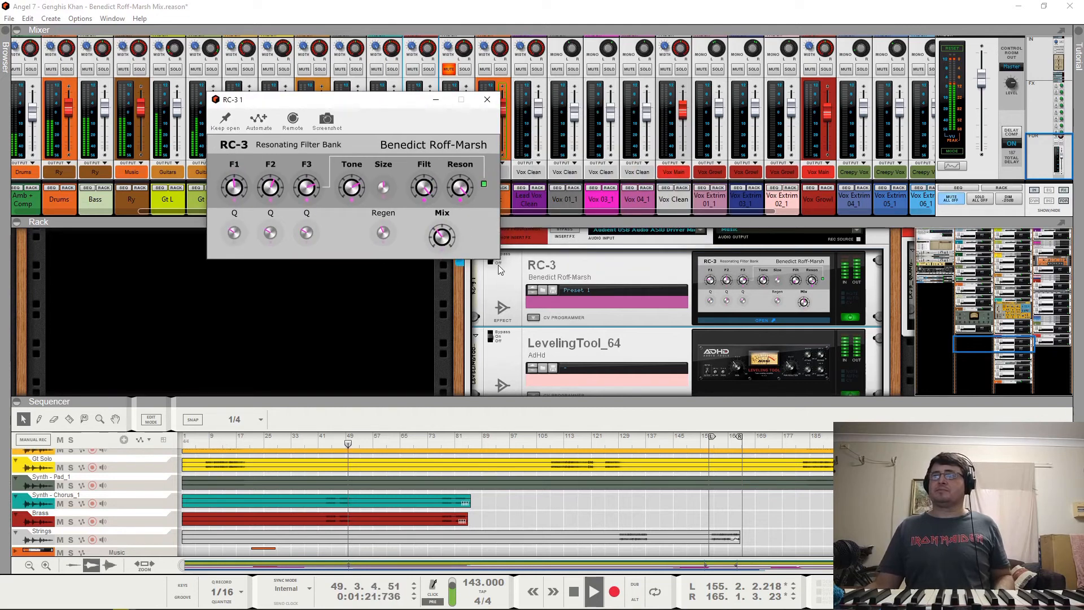
pyautogui.moveTo(406, 99); pyautogui.dragTo(364, 64)
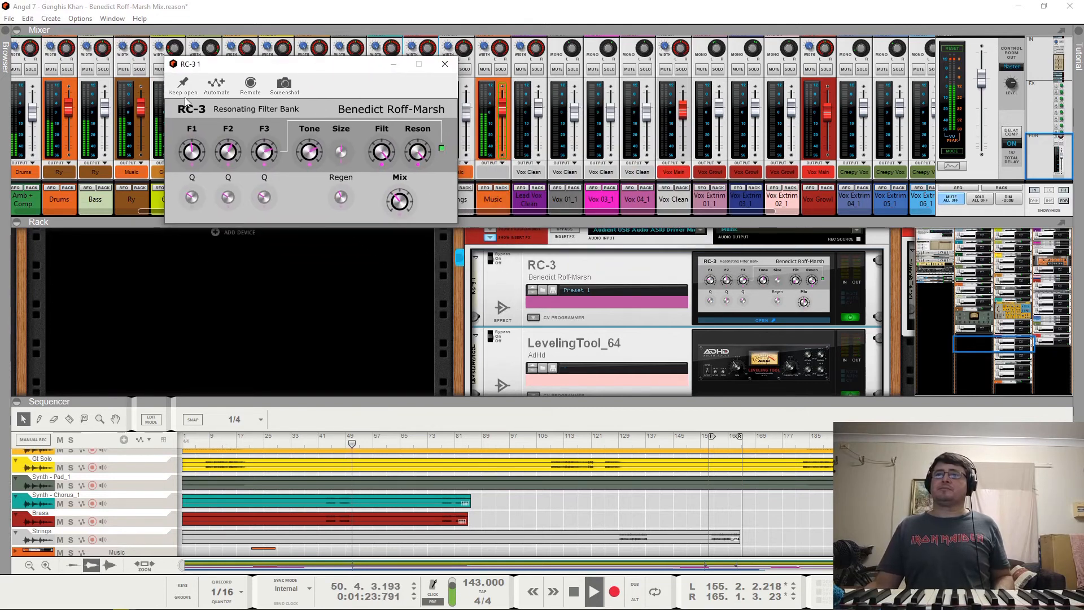
# Step: Replay the full mix from bar 43 to audition the Brass RC-3 with its bypass switch, and close its window
pyautogui.click(326, 444)
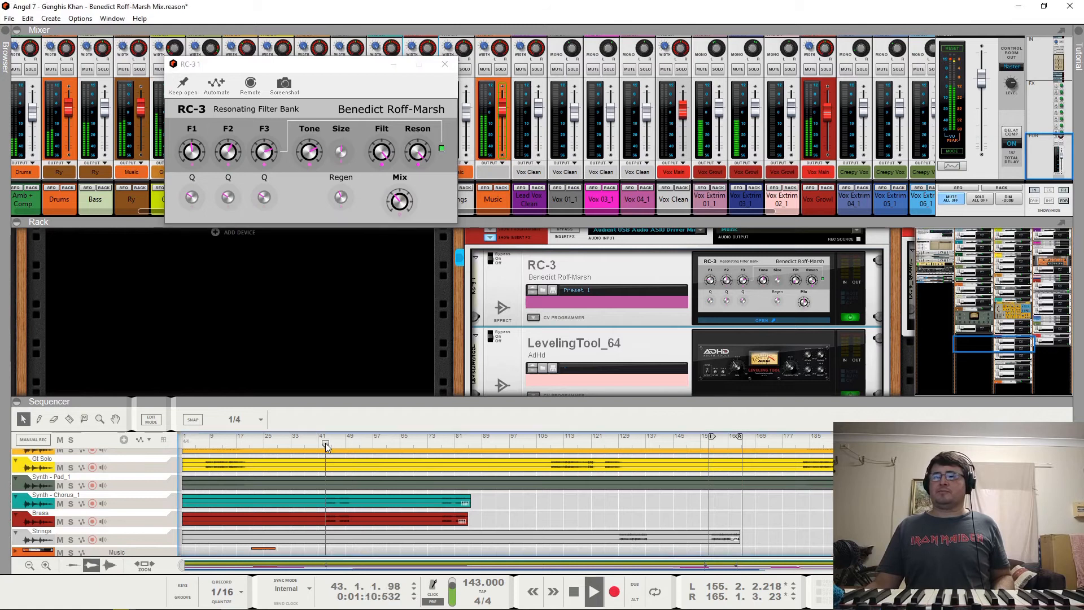
pyautogui.click(500, 257)
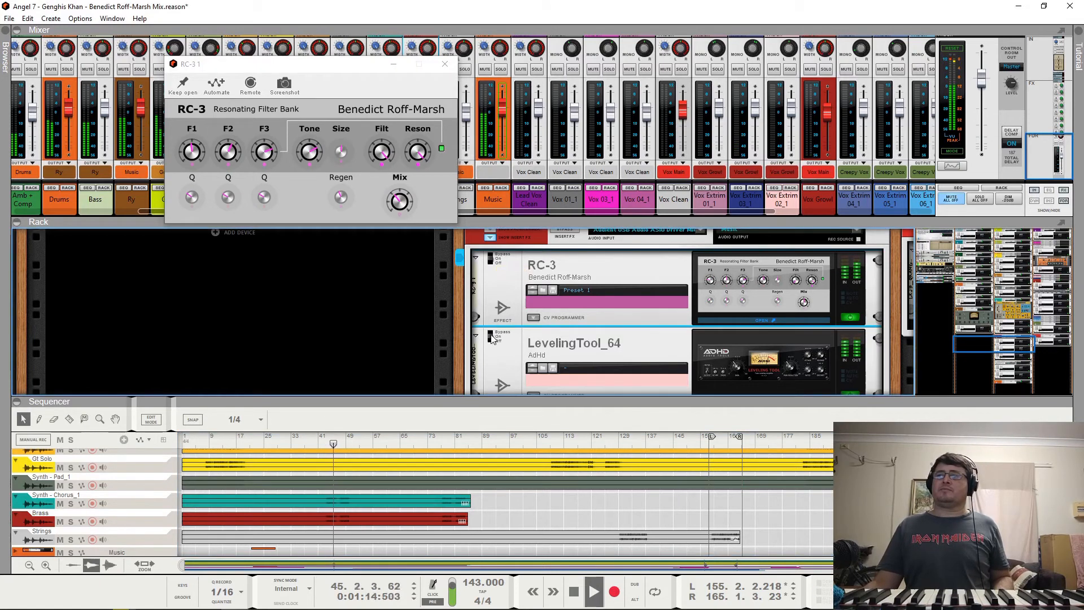
pyautogui.click(446, 65)
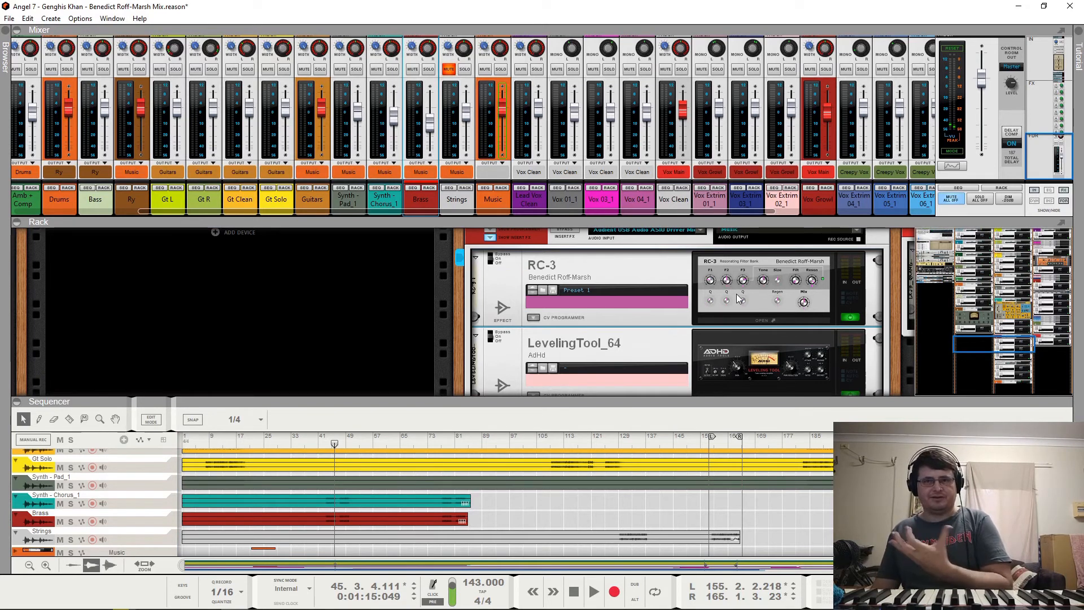
# Step: Inspect the Brass track's LevelingTool_64 and QRange insert settings, closing each plug-in window after viewing
pyautogui.scroll(-2, 737, 298)
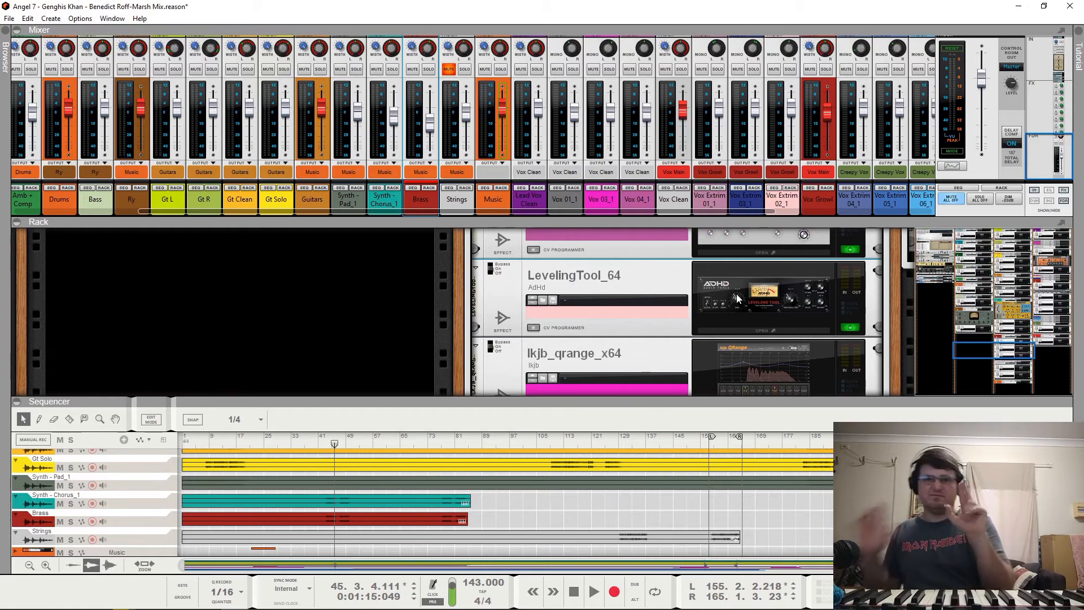
pyautogui.click(737, 294)
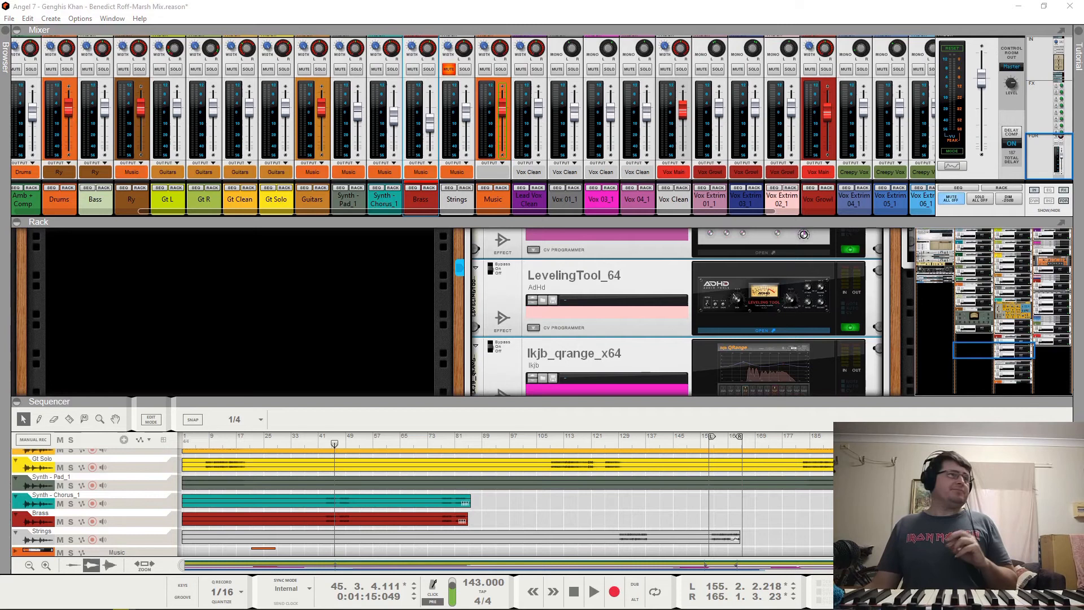
pyautogui.moveTo(254, 354); pyautogui.dragTo(474, 134)
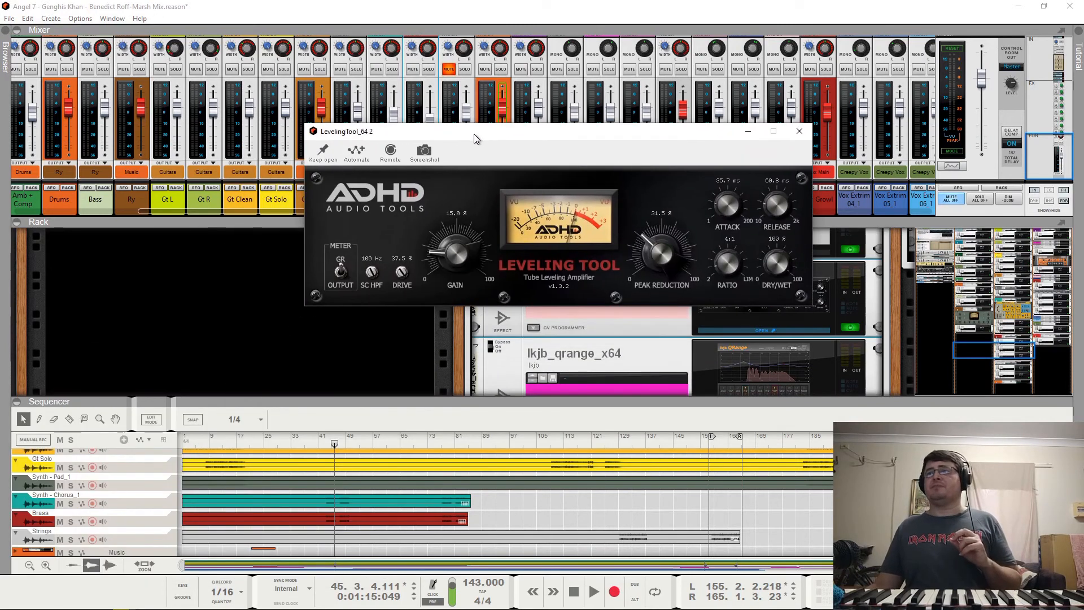
pyautogui.click(324, 153)
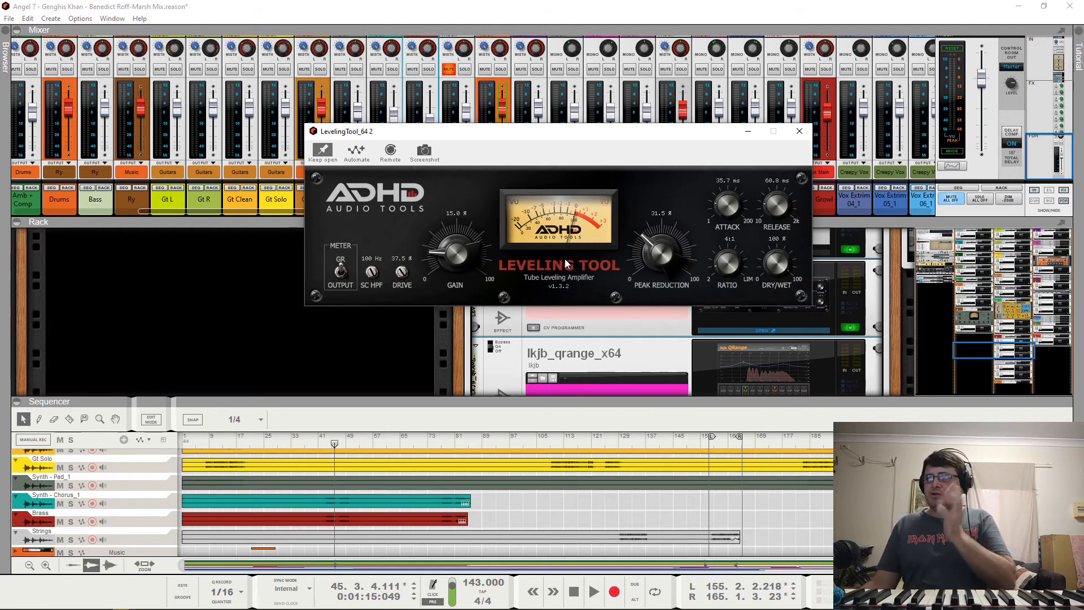
pyautogui.click(803, 138)
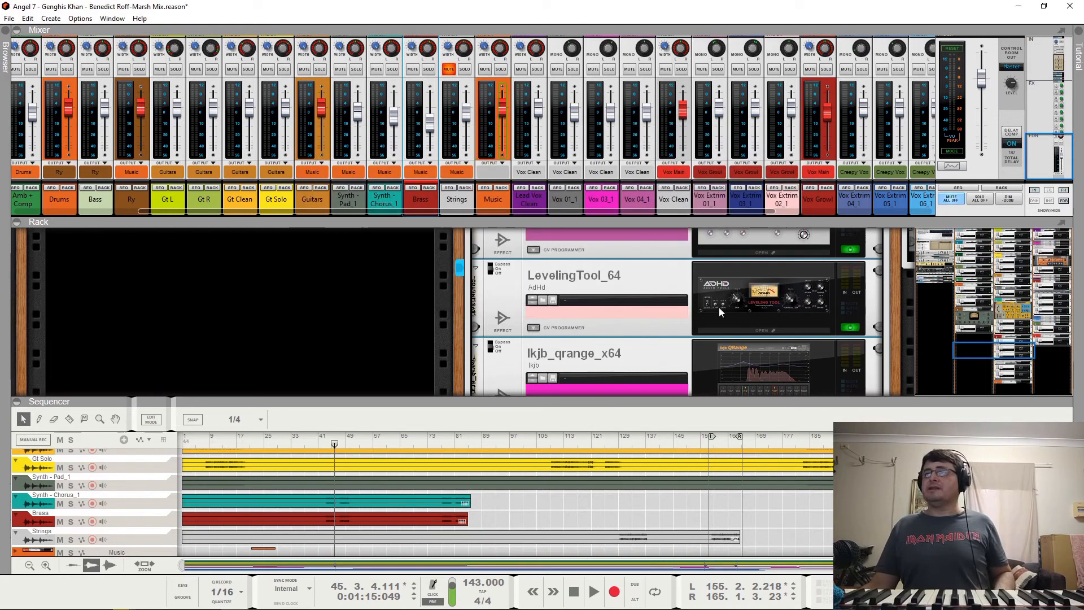
pyautogui.click(762, 360)
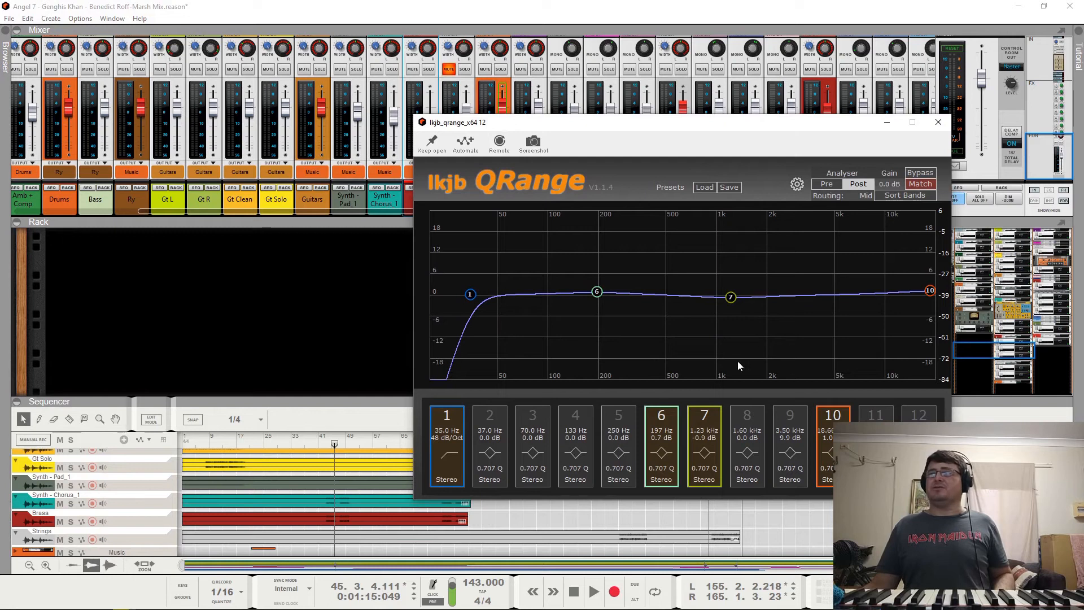
pyautogui.click(938, 124)
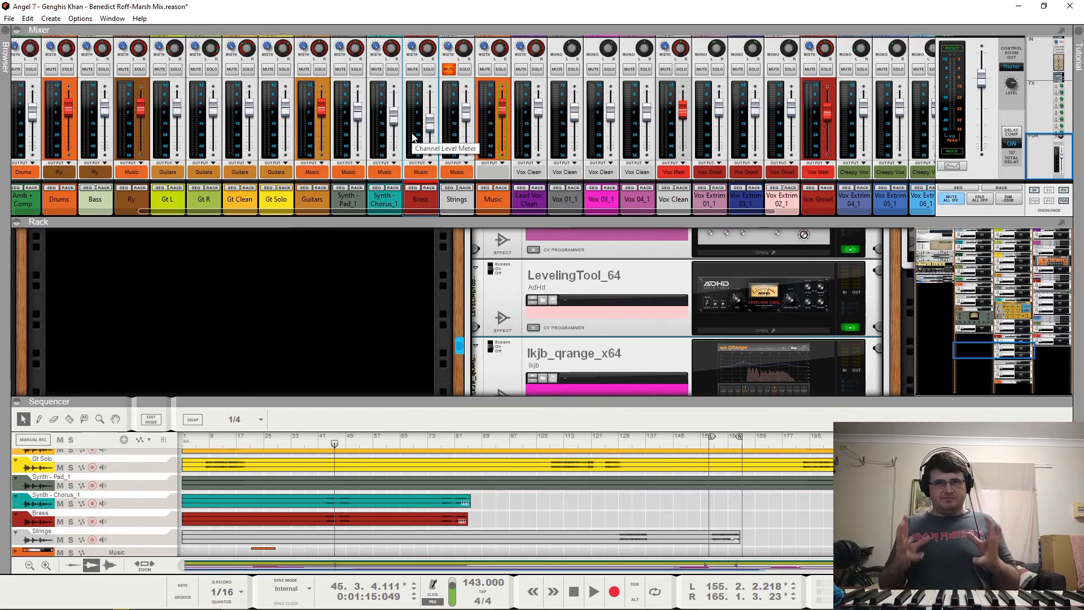
# Step: Unmute the Strings track, solo it in the rack and play it from about bar 128
pyautogui.click(450, 70)
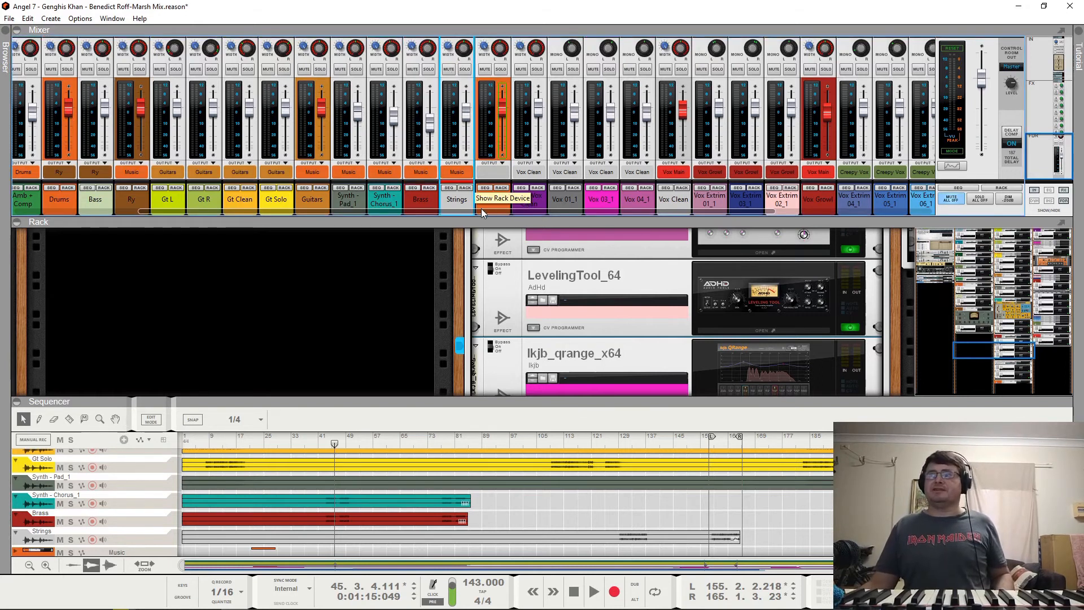
pyautogui.scroll(-2, 518, 304)
pyautogui.scroll(3, 517, 304)
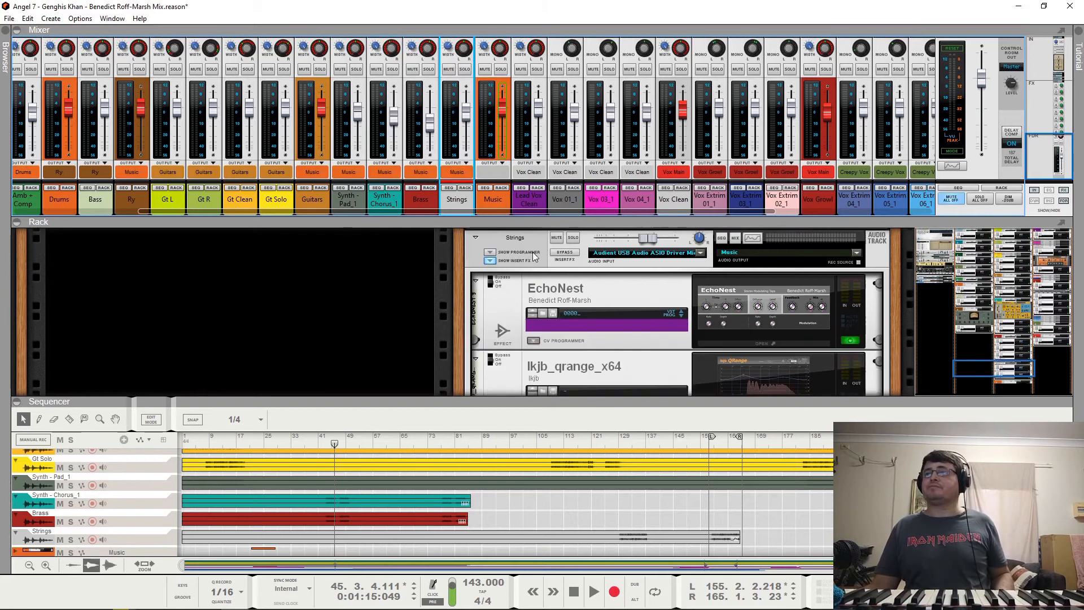
pyautogui.click(574, 237)
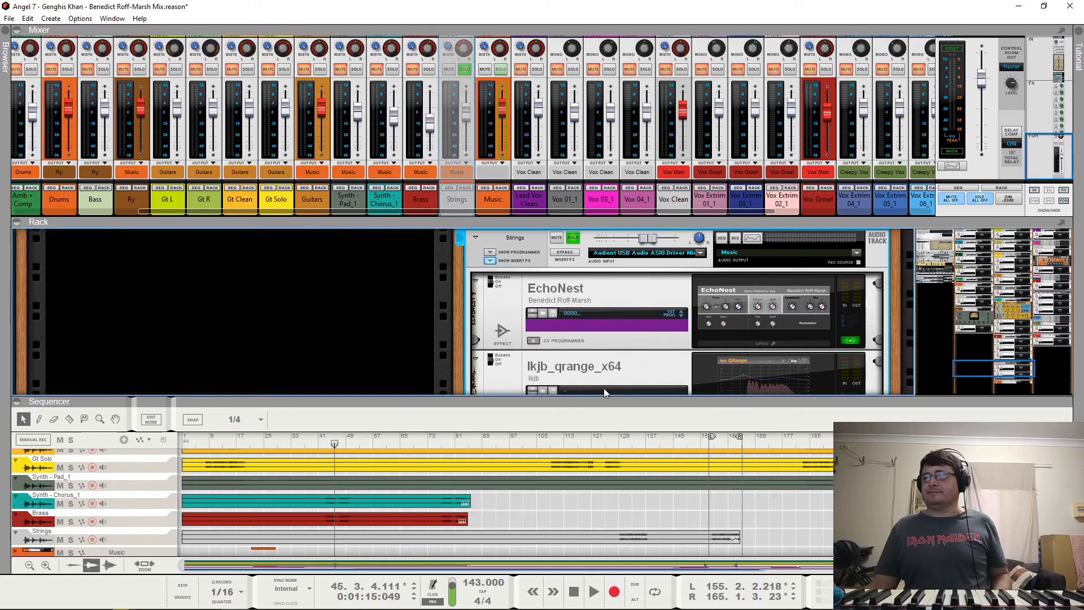
pyautogui.click(616, 437)
pyautogui.press('space')
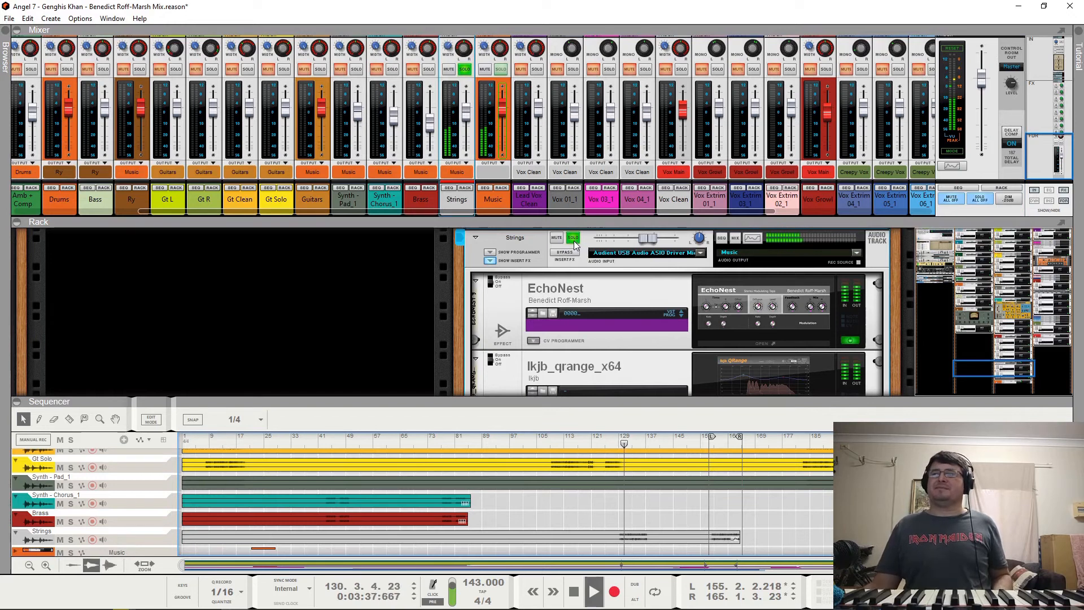
# Step: Pause and resume the soloed Strings playback, and audition its EchoNest insert with the device's bypass switch
pyautogui.press('space')
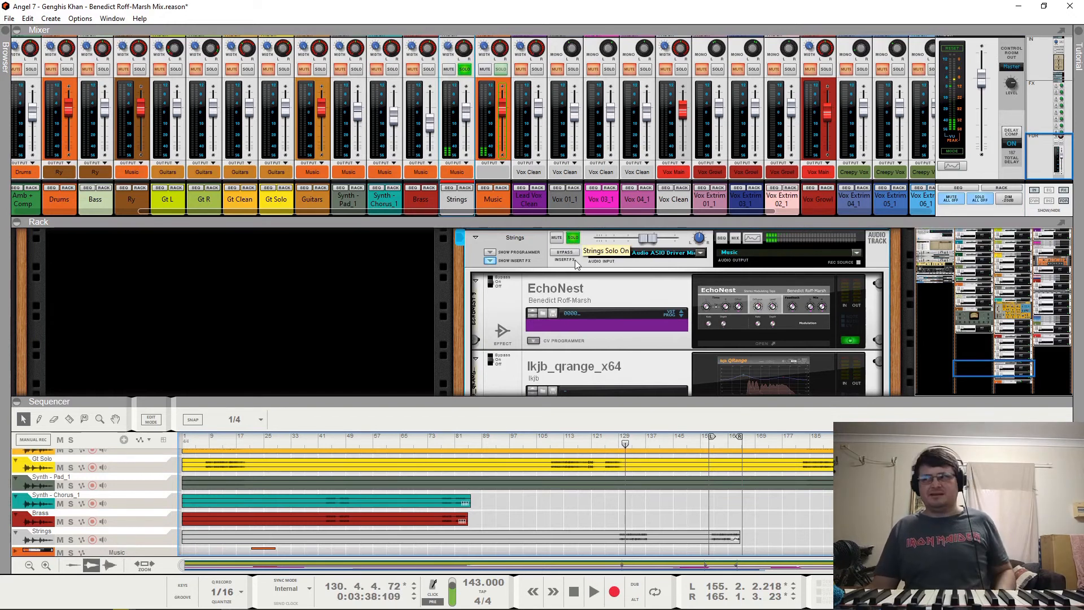
pyautogui.press('space')
pyautogui.scroll(-3, 517, 307)
pyautogui.scroll(2, 492, 280)
pyautogui.click(493, 251)
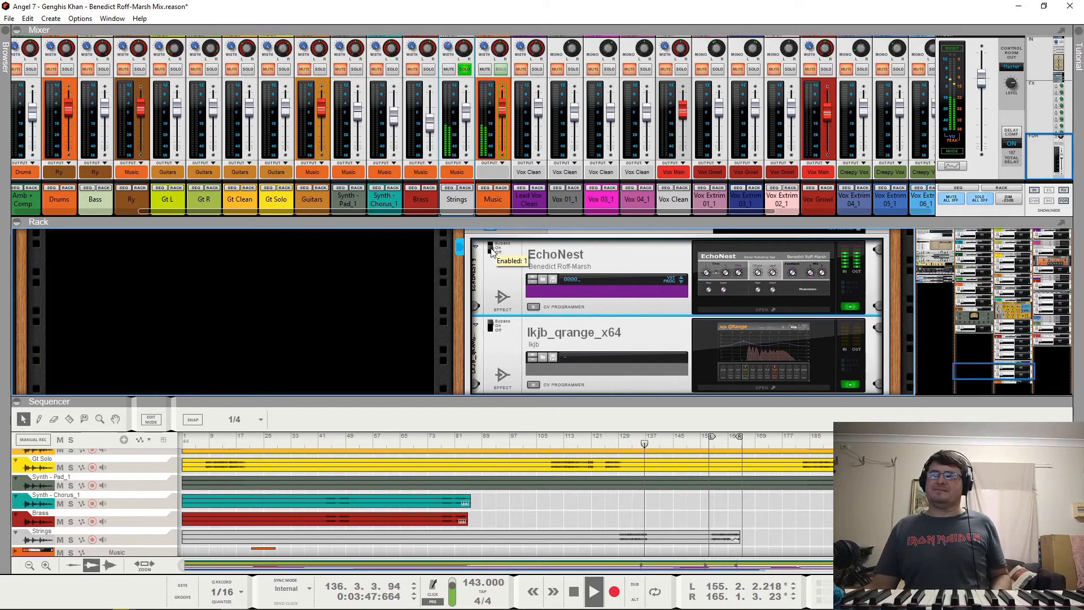
# Step: Open the Strings EchoNest window, move it over the mixer and replay the soloed Strings from about bar 127
pyautogui.click(750, 274)
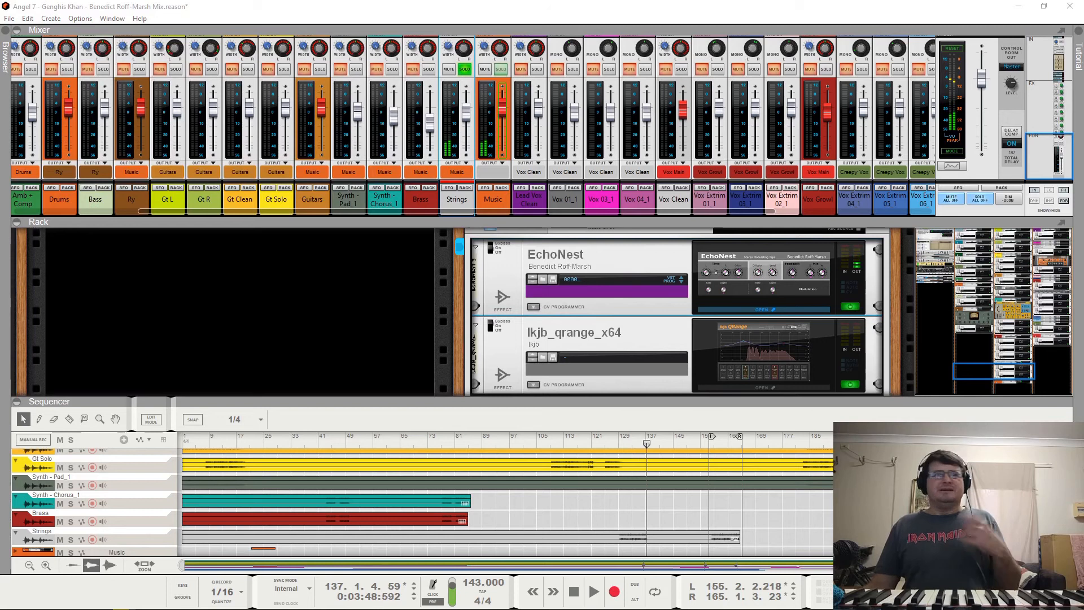
pyautogui.moveTo(0, 288); pyautogui.dragTo(442, 117)
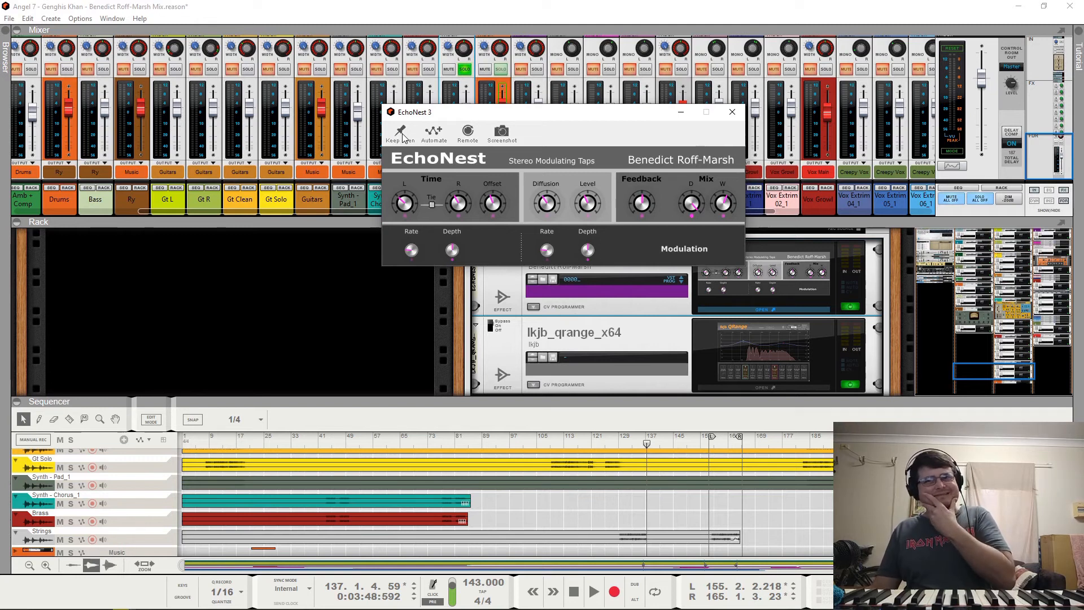
pyautogui.click(613, 445)
pyautogui.press('space')
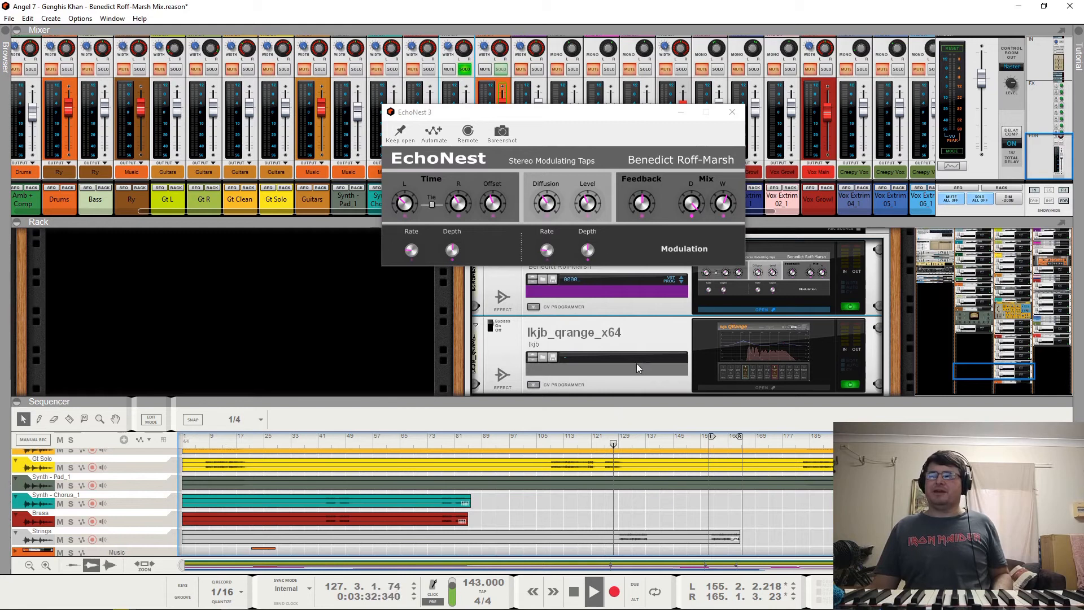
# Step: Unsolo Strings to hear it in the full mix, move the EchoNest window clear of its rack device and close it
pyautogui.click(469, 69)
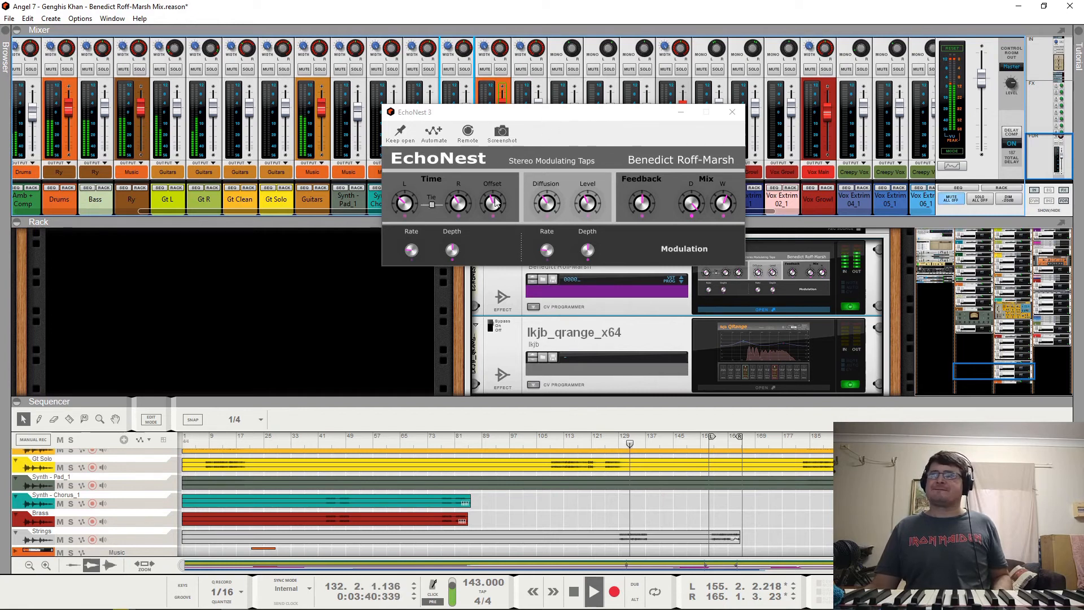
pyautogui.moveTo(554, 117); pyautogui.dragTo(558, 88)
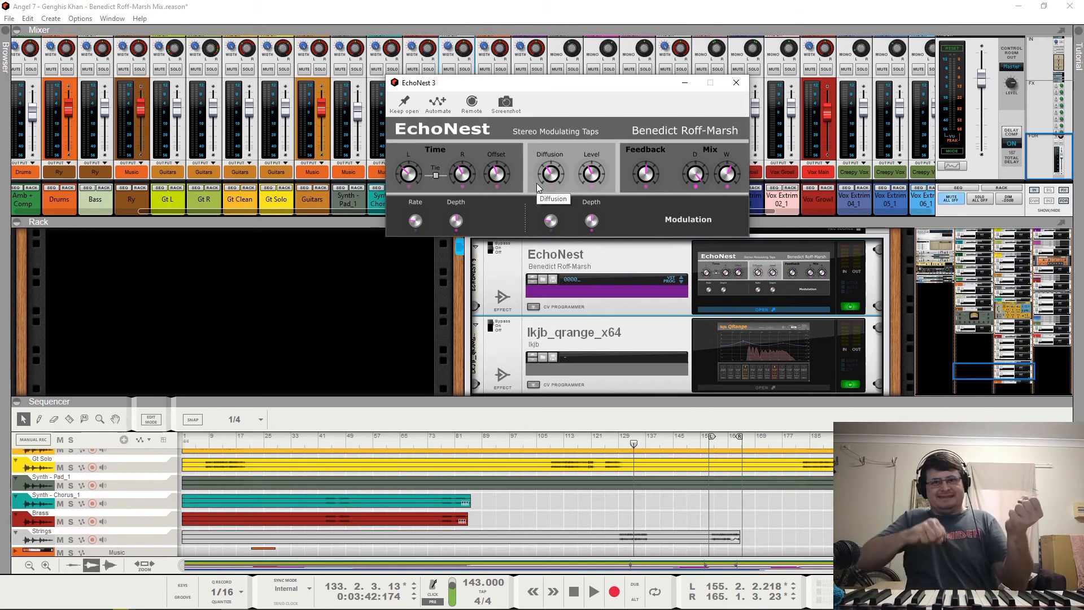
pyautogui.click(736, 83)
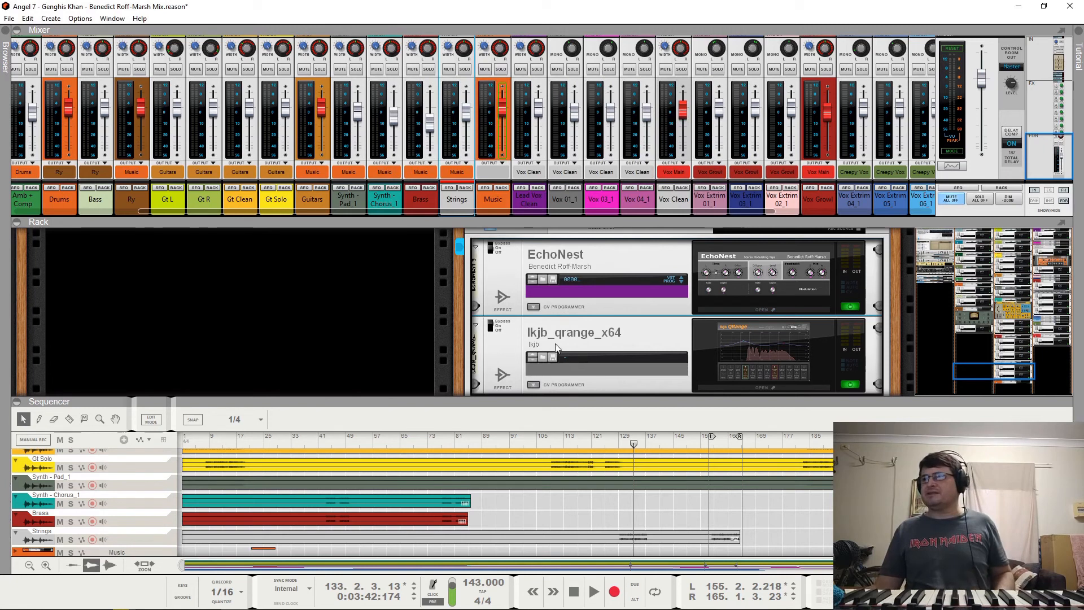
# Step: Open the Strings QRange equalizer, view its curve and bands, and close the window
pyautogui.click(479, 329)
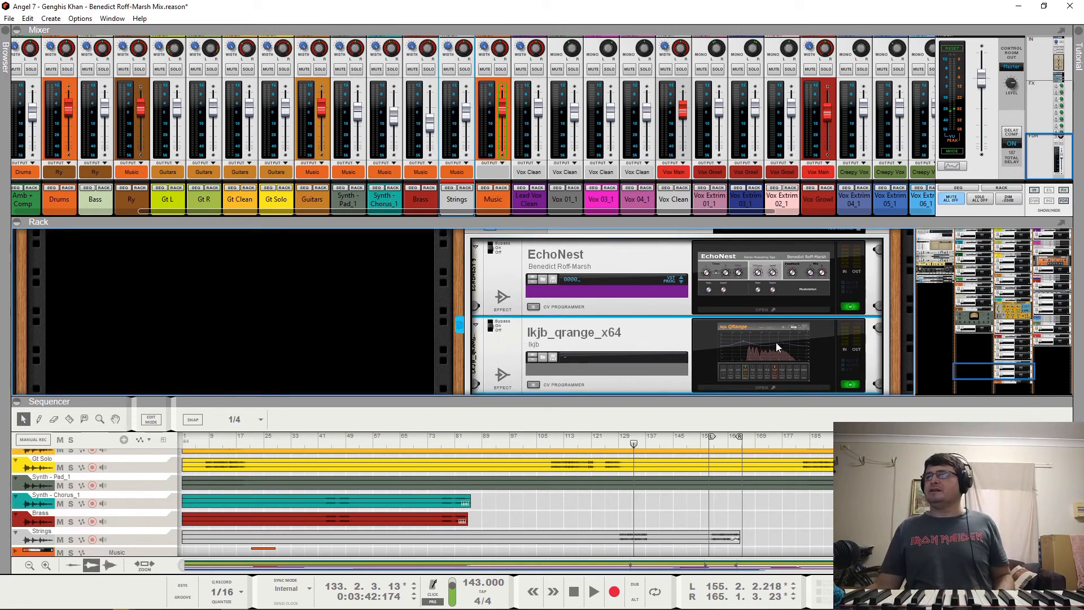
pyautogui.moveTo(0, 263); pyautogui.dragTo(513, 135)
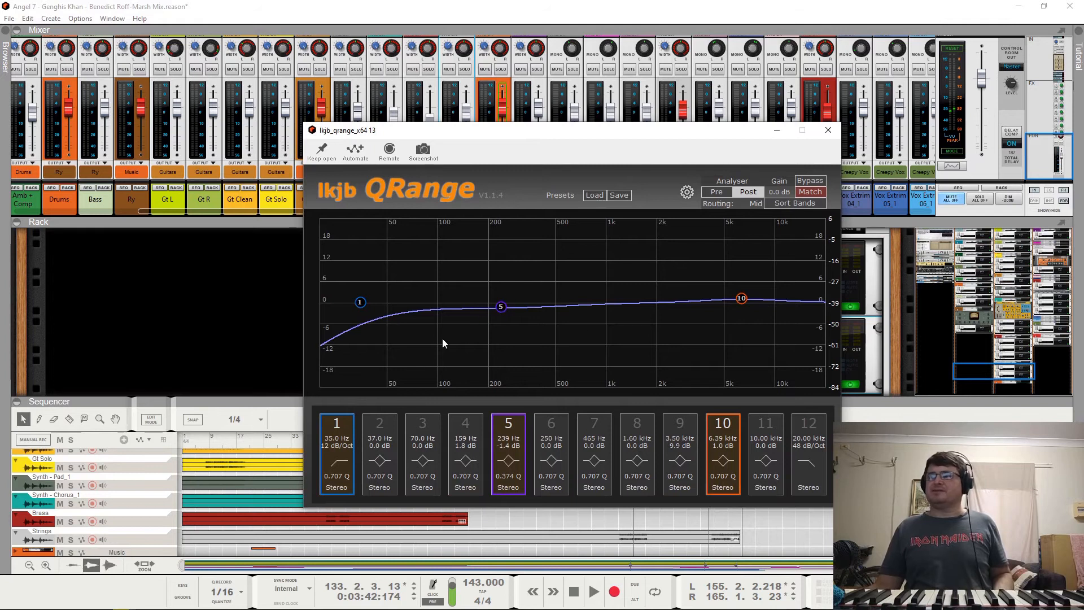
pyautogui.click(828, 130)
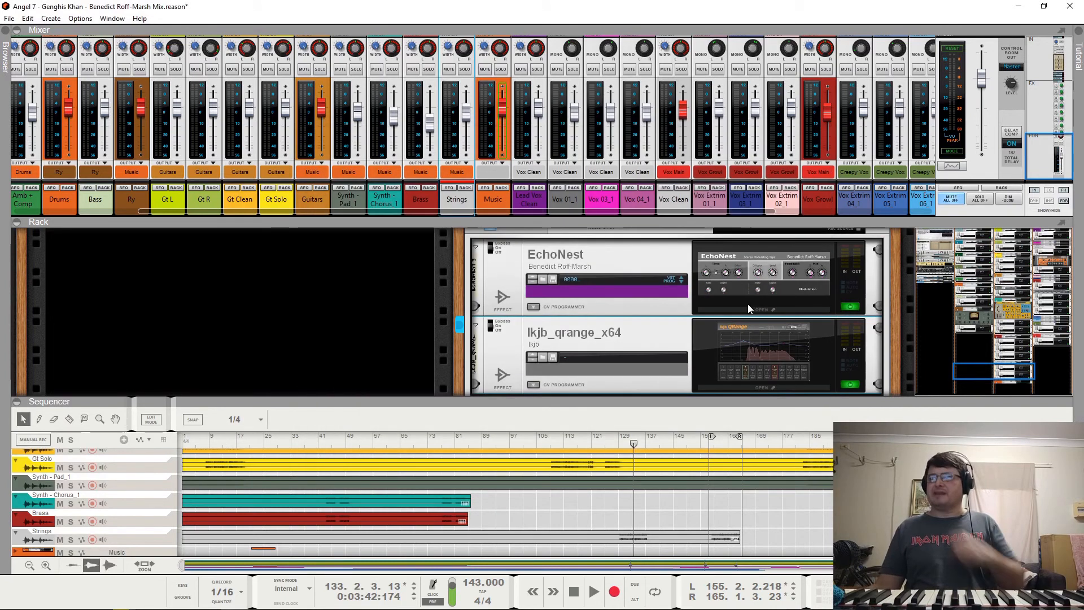
# Step: Play the full mix and mute and unmute the Music bus channel to hear its contribution
pyautogui.scroll(-6, 651, 479)
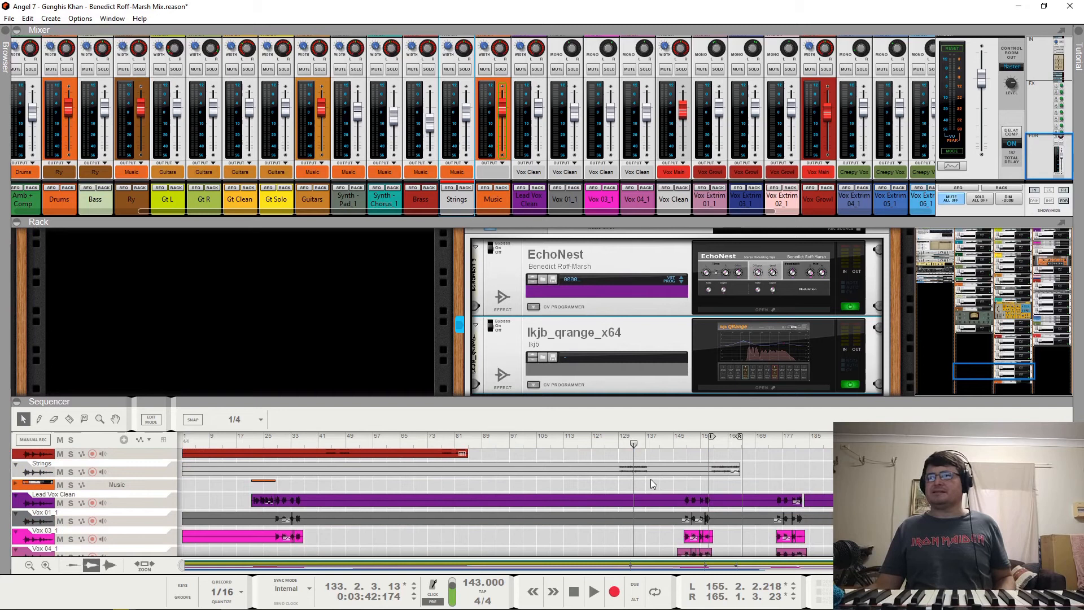
pyautogui.scroll(-2, 655, 485)
pyautogui.scroll(-5, 737, 333)
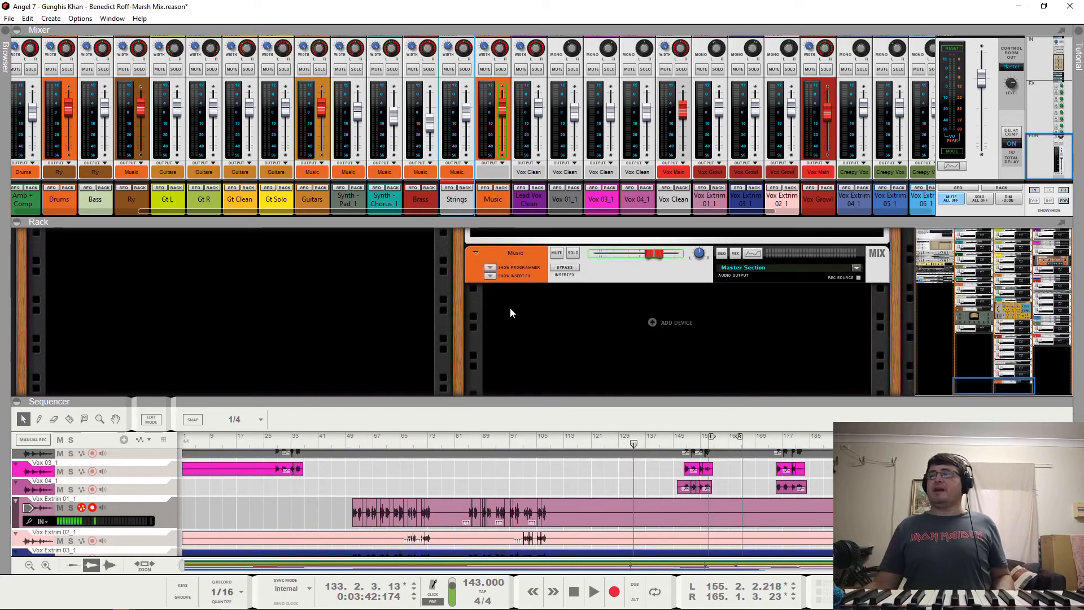
pyautogui.press('space')
pyautogui.click(557, 253)
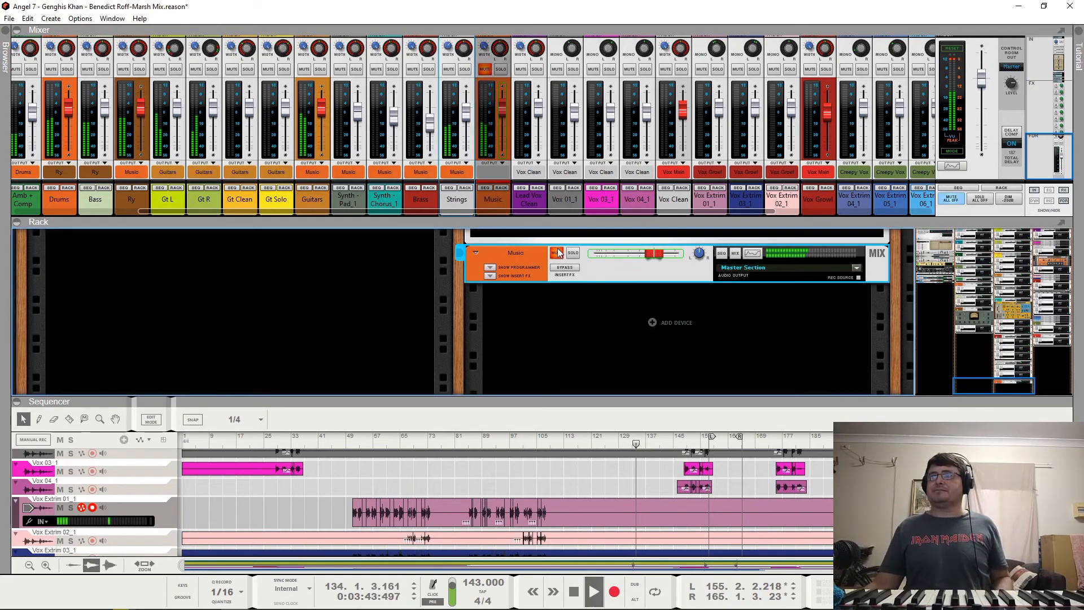
pyautogui.click(558, 253)
pyautogui.press('space')
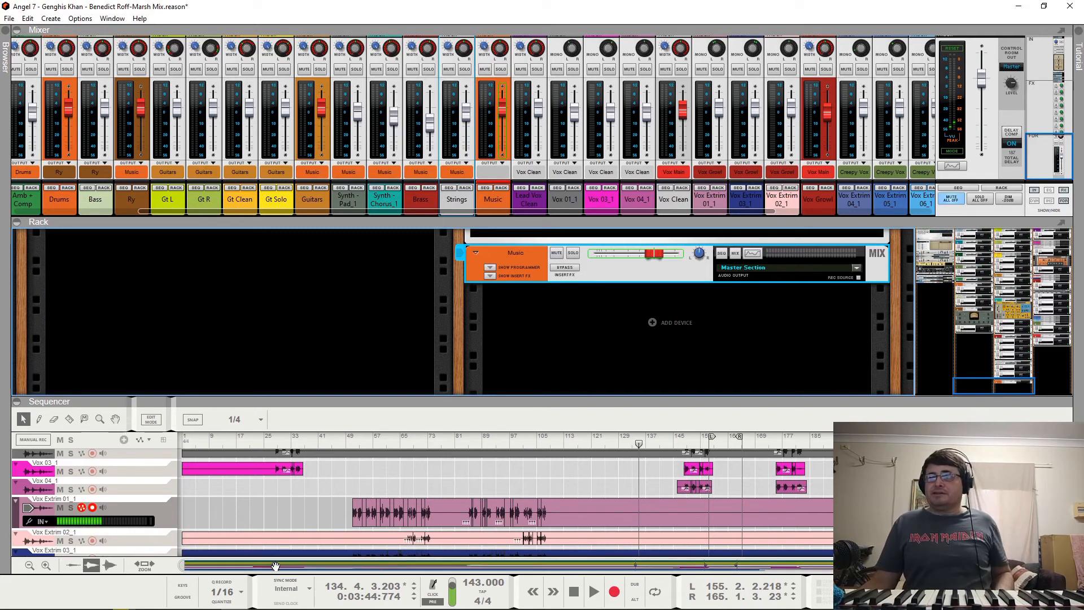
# Step: Examine the Music bus's level automation clip at about bar 21 by expanding its sequencer lane, and collapse the lane again
pyautogui.scroll(3, 259, 514)
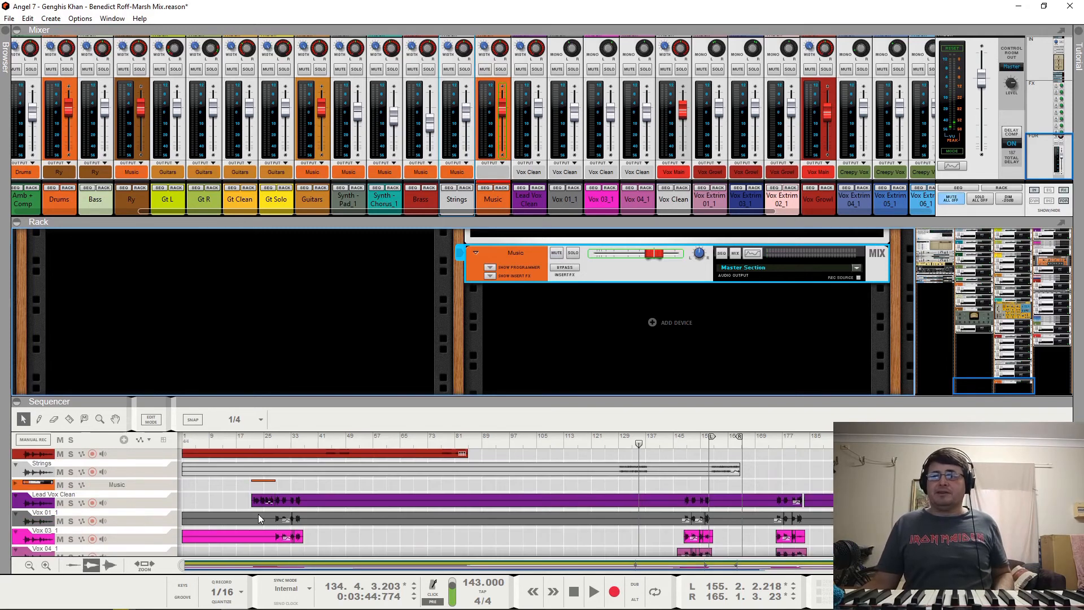
pyautogui.click(250, 440)
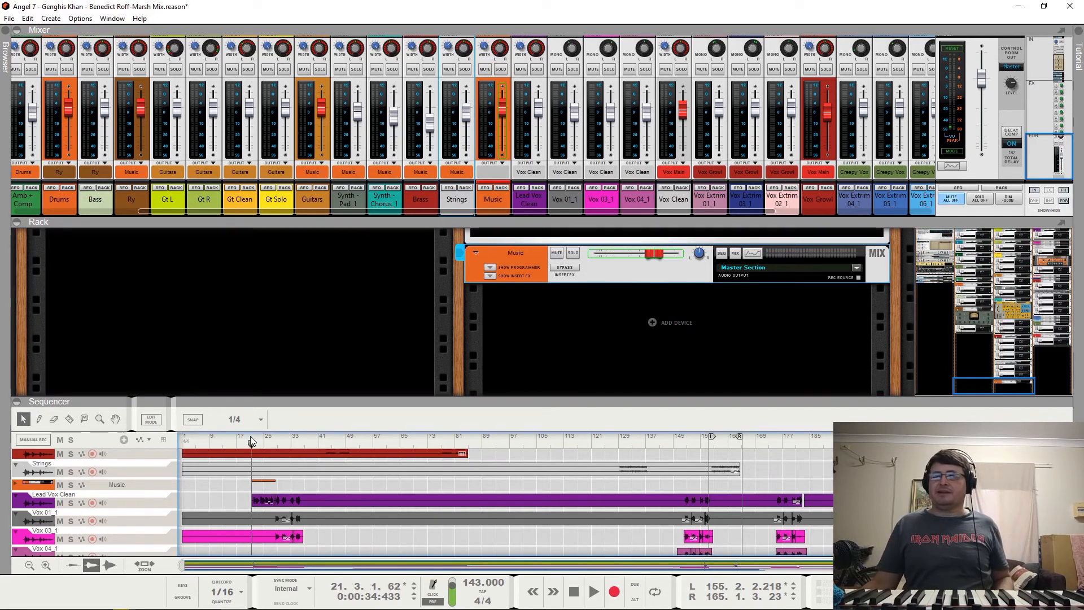
pyautogui.click(16, 484)
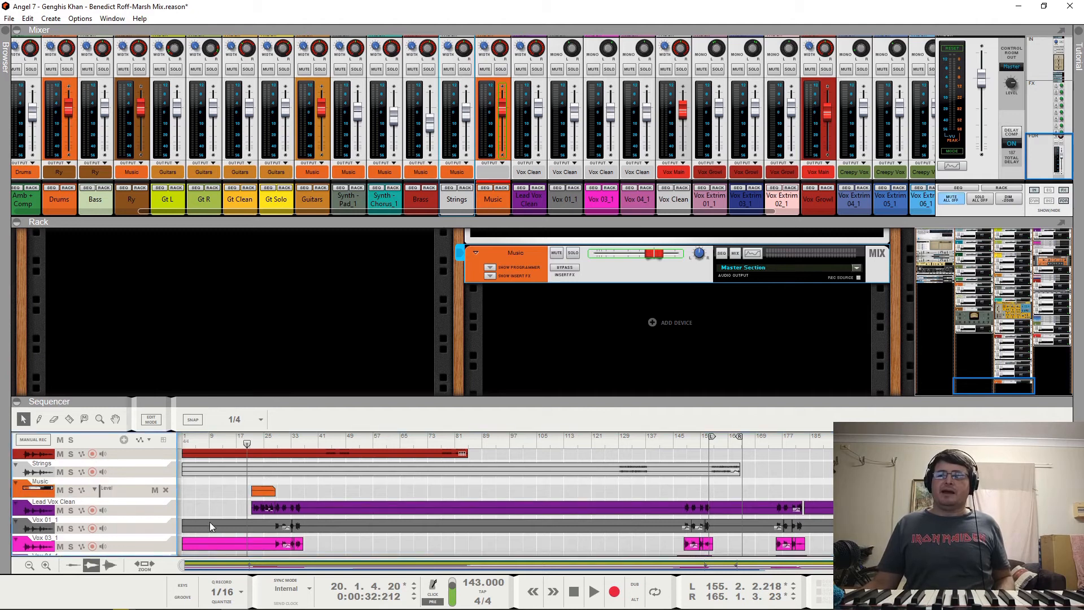
pyautogui.moveTo(249, 444); pyautogui.dragTo(253, 444)
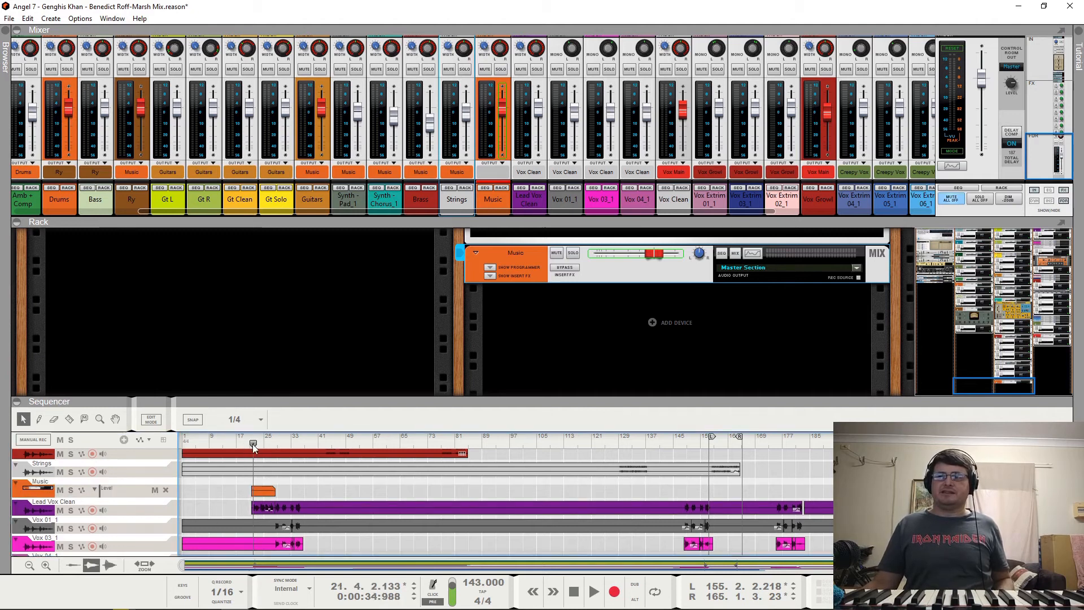
pyautogui.click(261, 494)
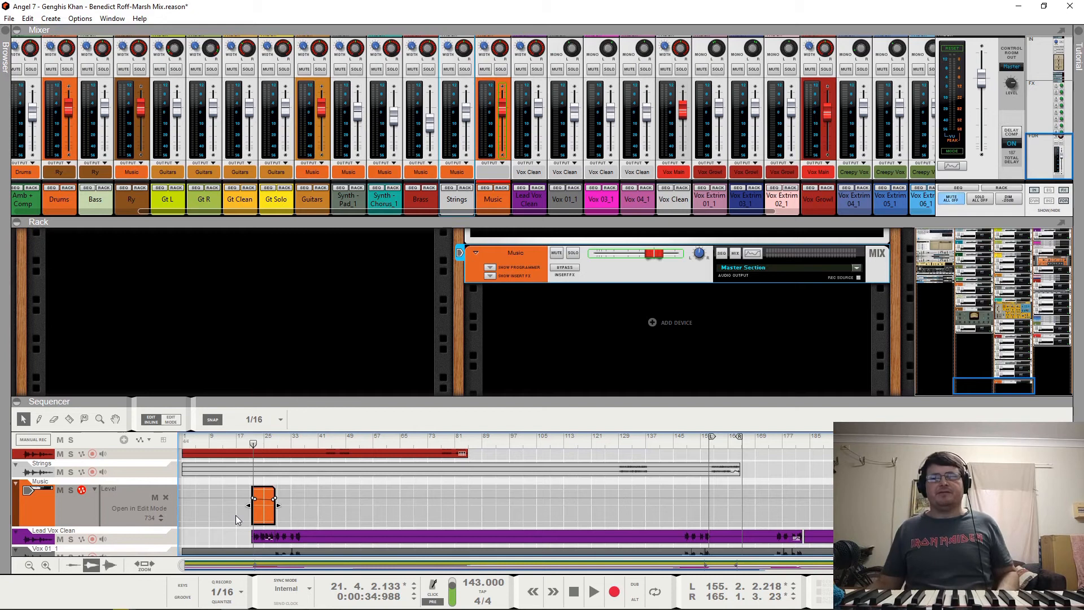
pyautogui.click(16, 484)
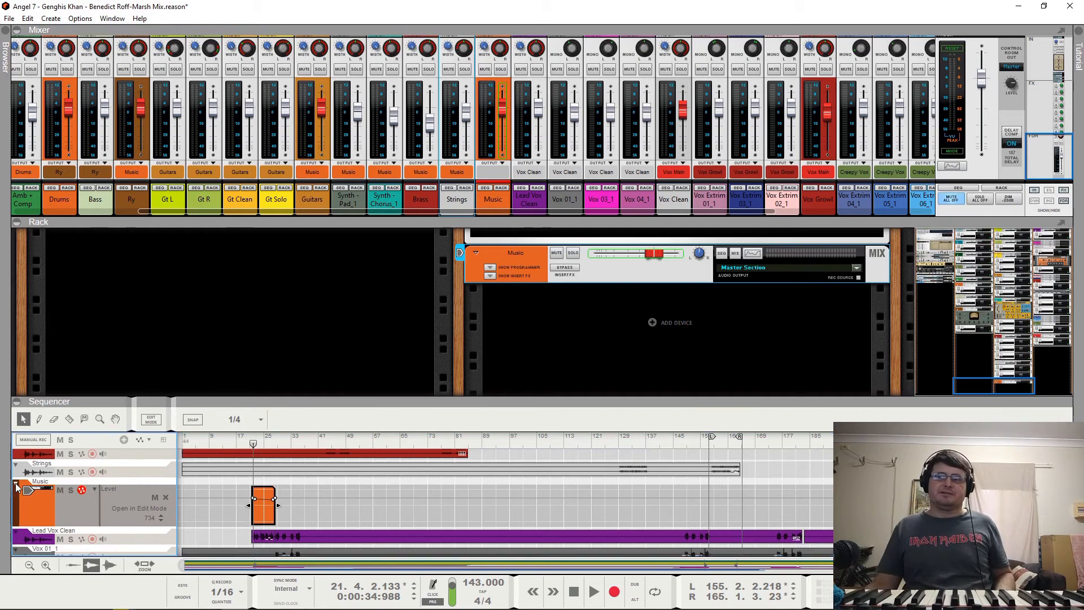
pyautogui.click(227, 471)
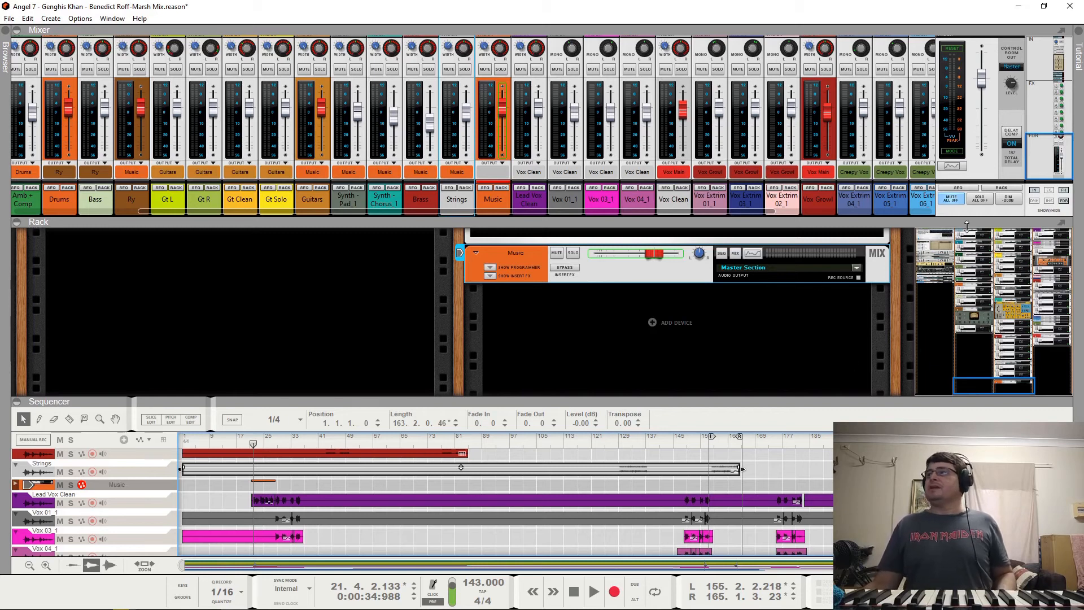
# Step: Bring the Lead Vox Clean channel into view in the rack and play the full mix from about bar 21
pyautogui.moveTo(976, 380); pyautogui.dragTo(1021, 229)
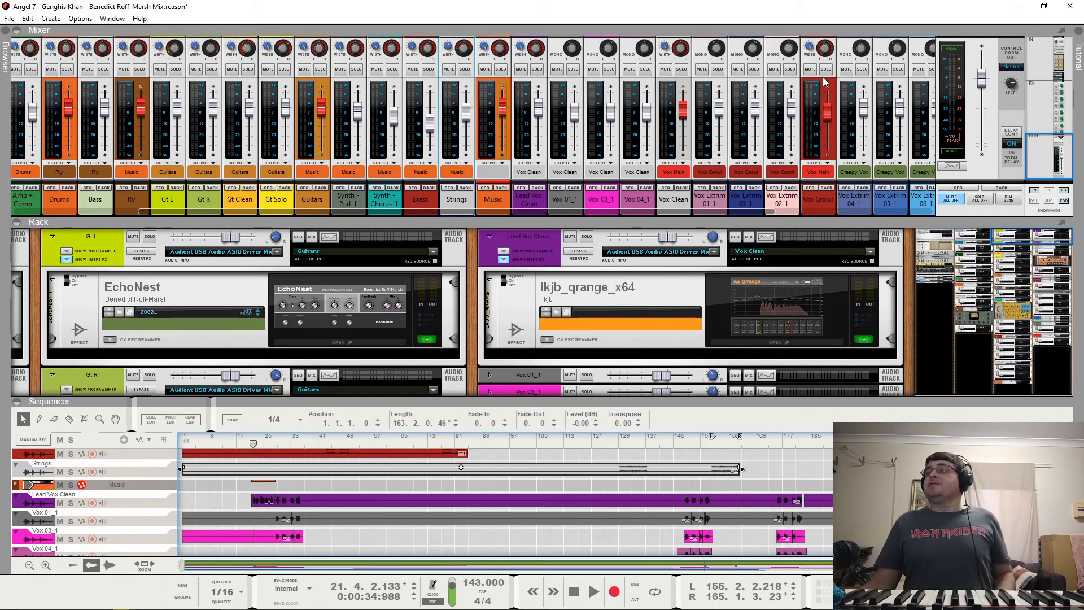
pyautogui.press('space')
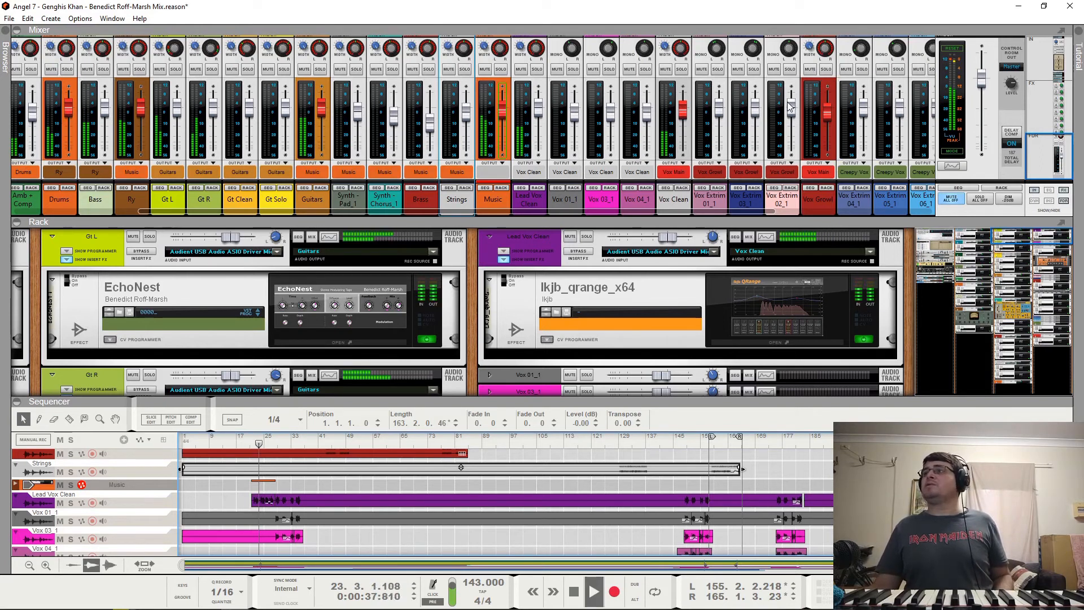
# Step: Play the mix from about bar 21 and solo the Lead Vox Clean channel
pyautogui.moveTo(348, 210)
pyautogui.mouseDown()
pyautogui.moveTo(50, 208)
pyautogui.moveTo(329, 208)
pyautogui.mouseUp()
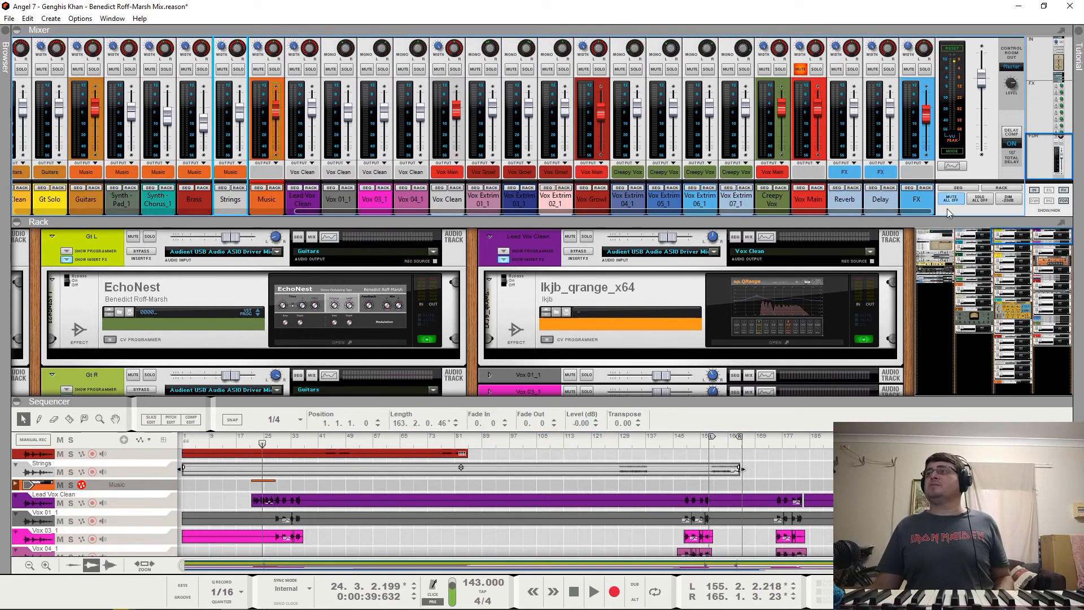
pyautogui.press('space')
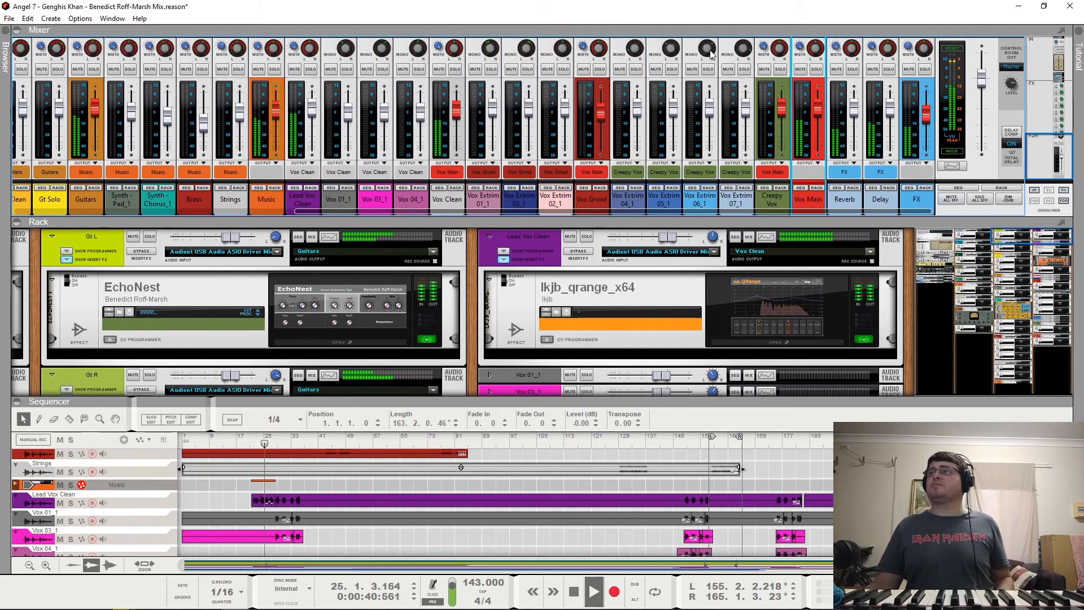
pyautogui.click(253, 444)
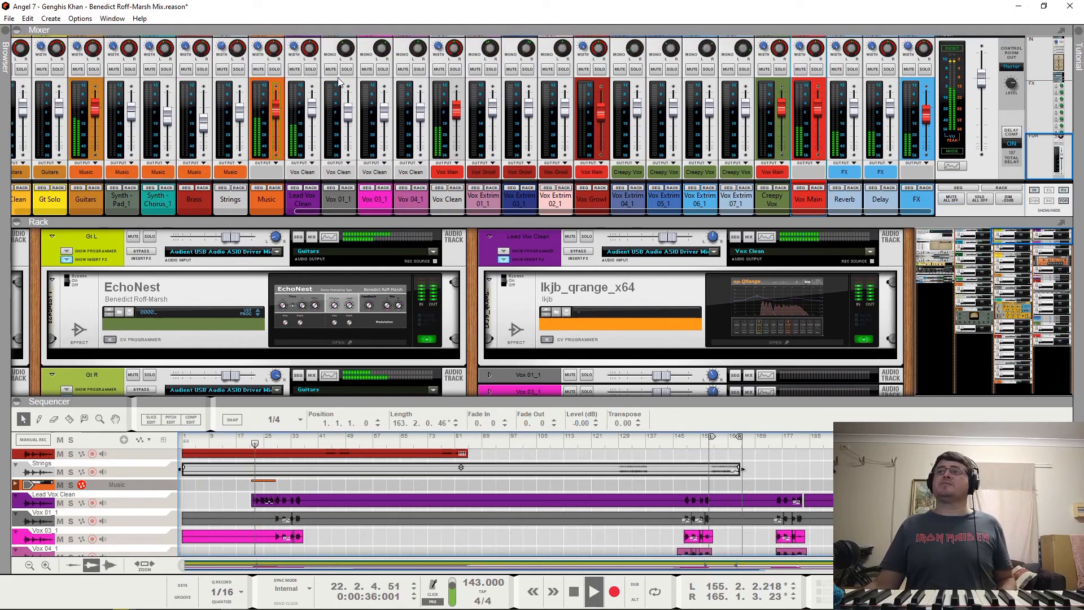
pyautogui.click(310, 70)
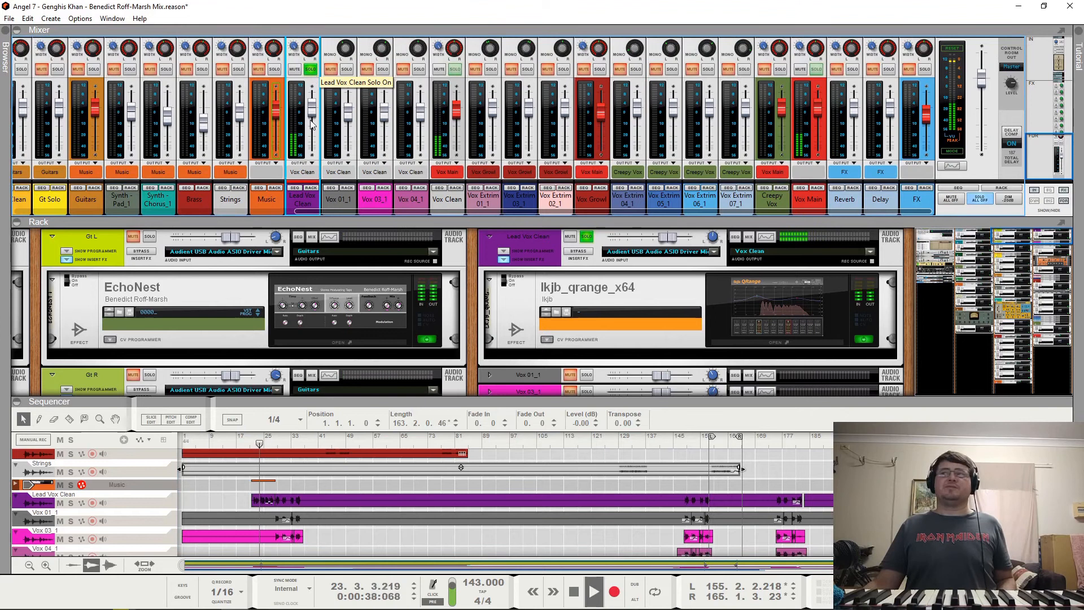
# Step: Open the Lead Vox Clean QRange equalizer, view its curve and spectrum during playback, and close the window
pyautogui.click(774, 310)
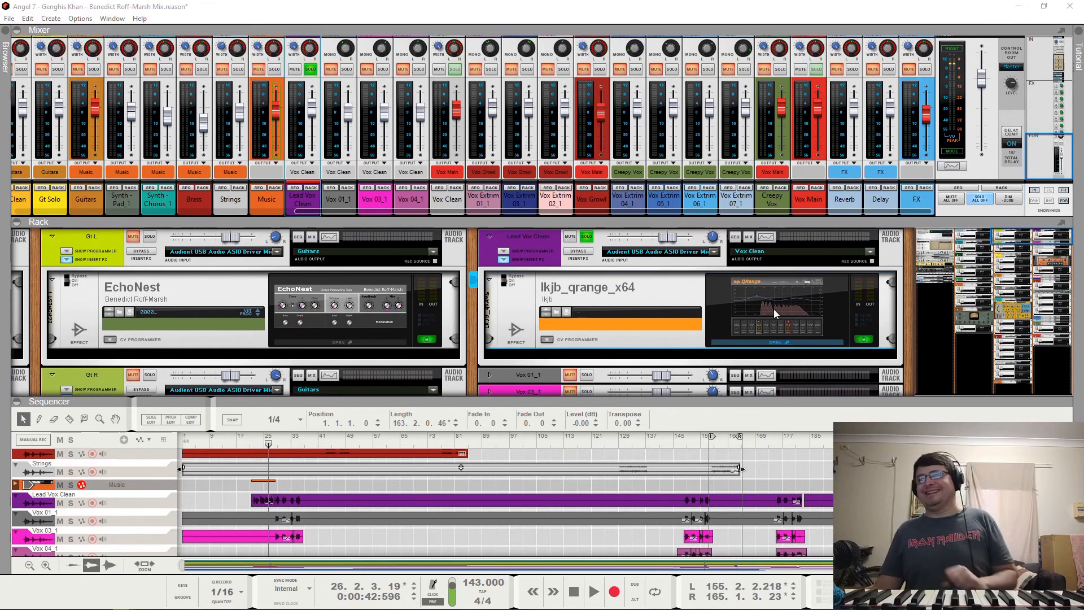
pyautogui.moveTo(0, 361); pyautogui.dragTo(466, 111)
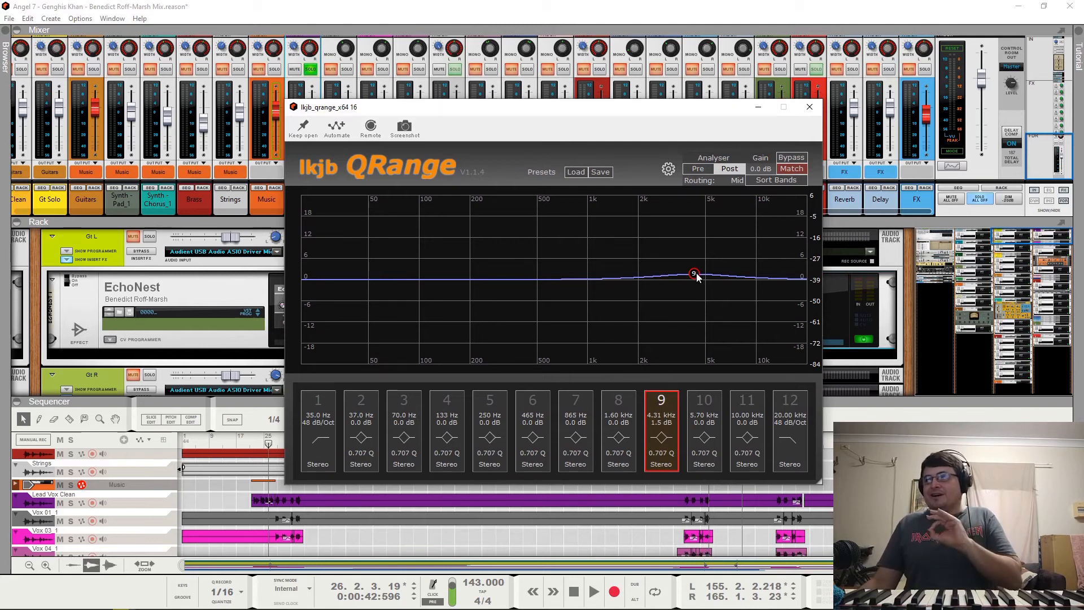
pyautogui.press('space')
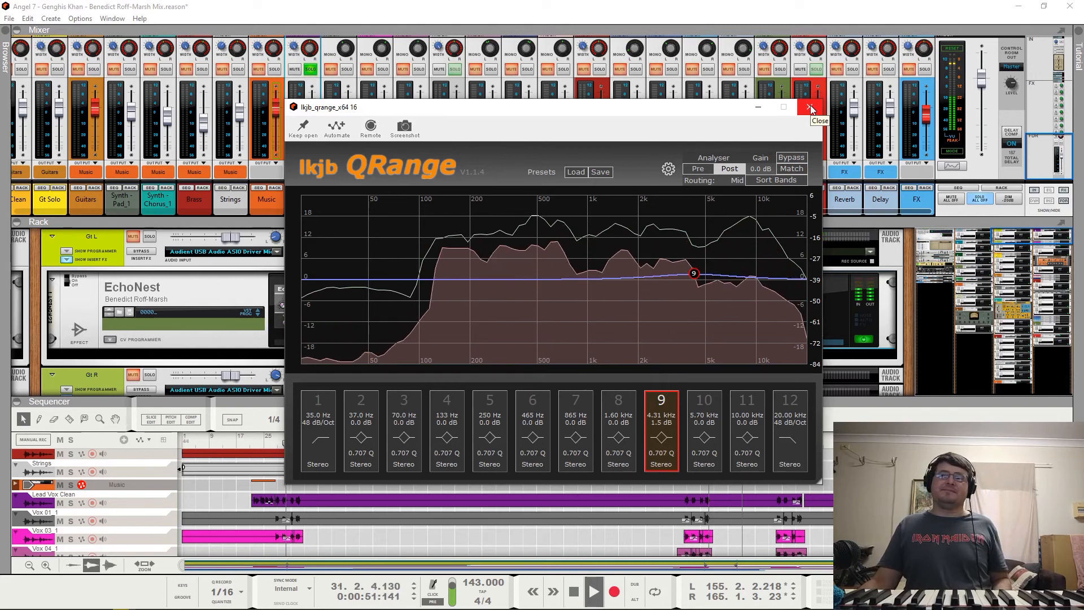
pyautogui.press('space')
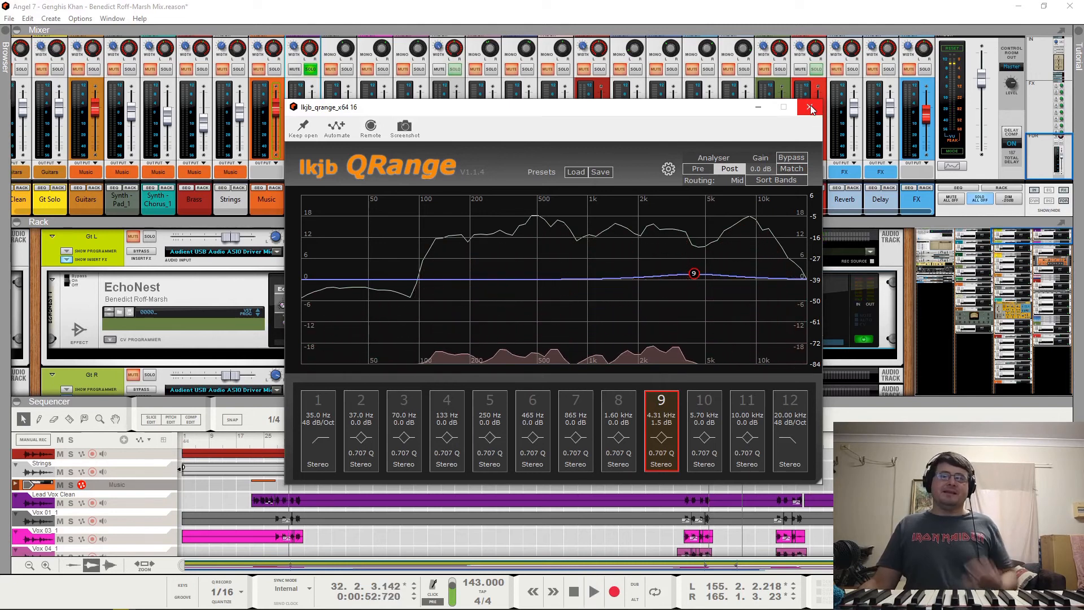
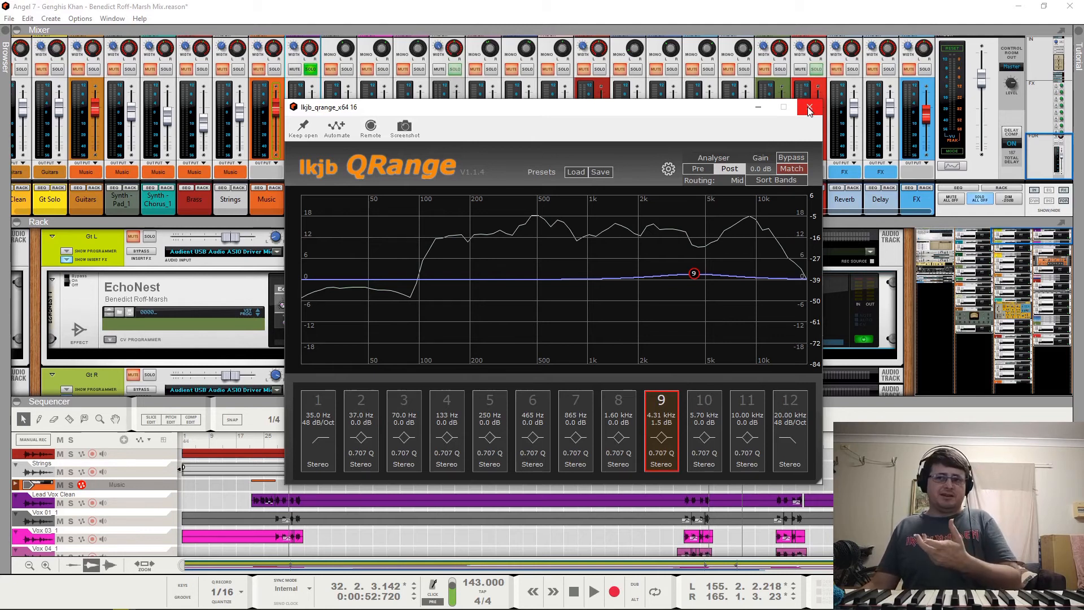
pyautogui.click(810, 108)
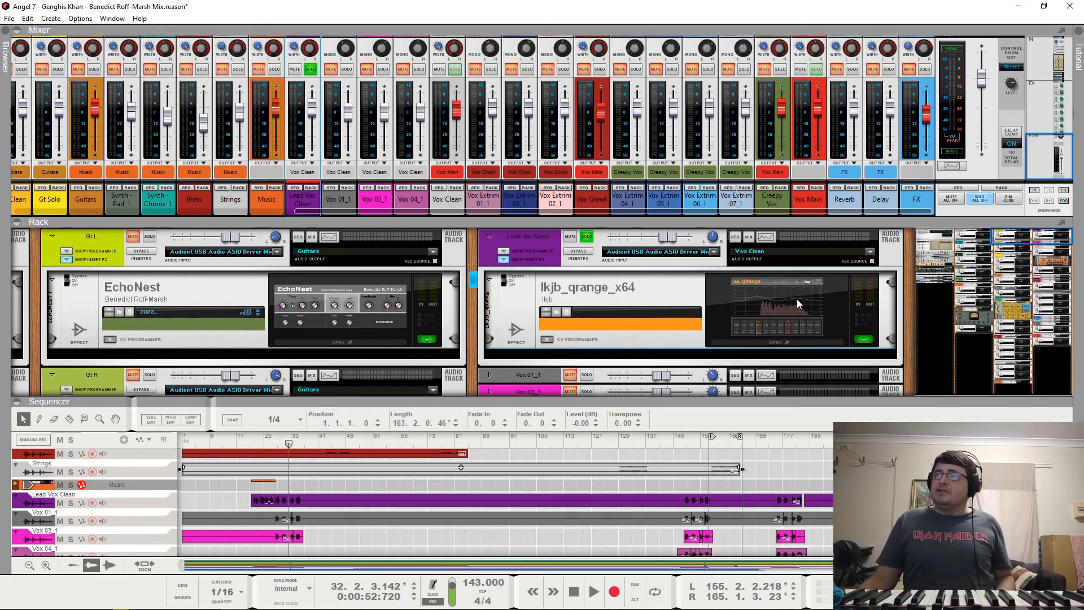
# Step: Bring the Vox Clean bus channel and its insert effects into view in the rack
pyautogui.scroll(-1, 764, 314)
pyautogui.scroll(-4, 763, 308)
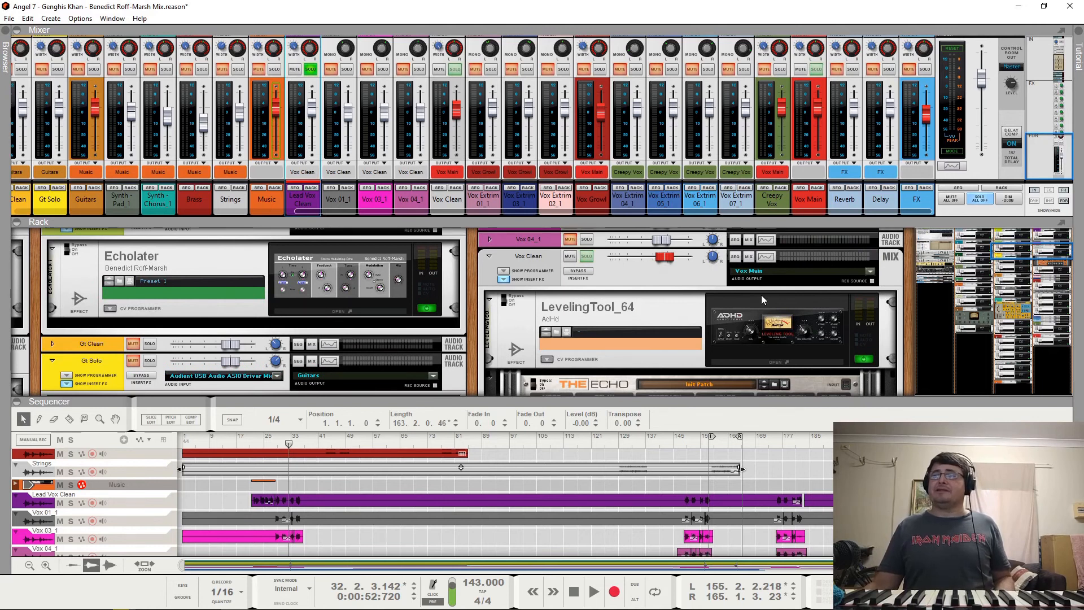
pyautogui.scroll(-2, 762, 294)
pyautogui.scroll(3, 762, 295)
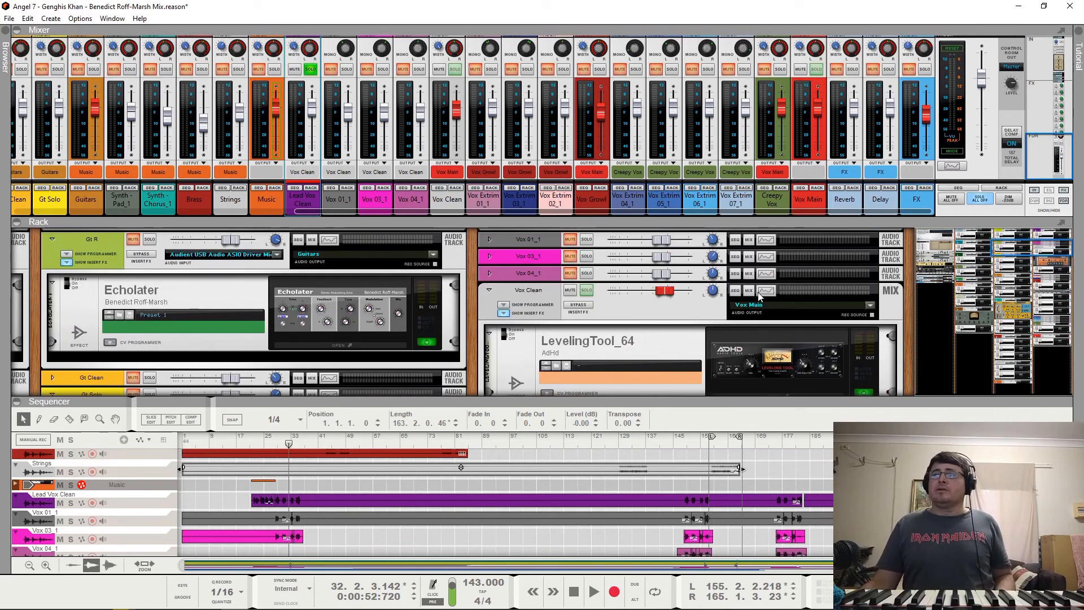
pyautogui.scroll(-1, 762, 295)
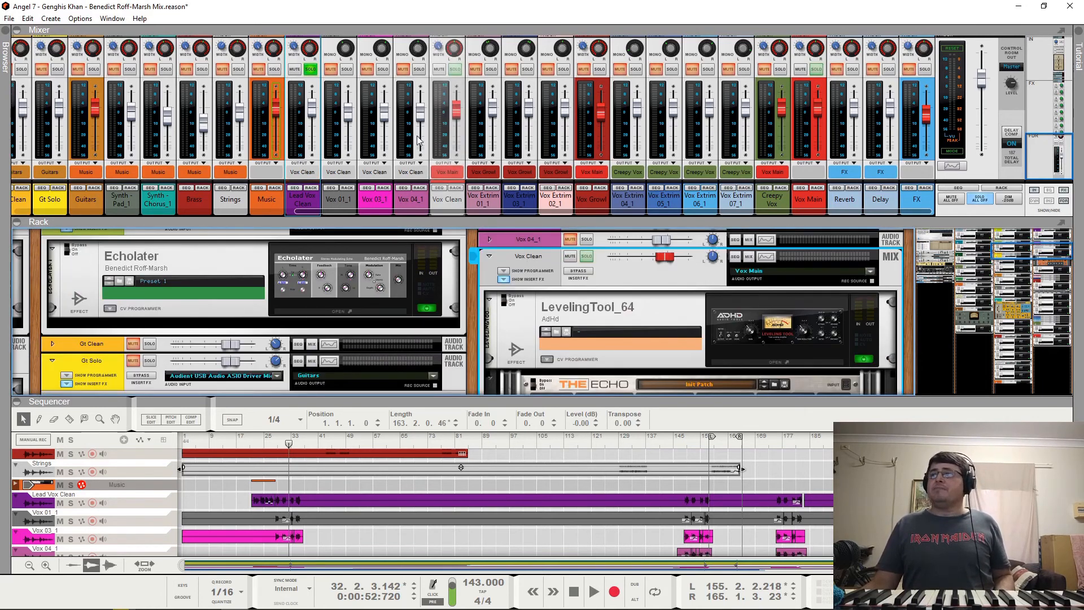
# Step: Examine the FX sends of the clean vocal channels, checking the delay send on Lead Vox Clean and the reverb send on Vox 04_1
pyautogui.scroll(3, 446, 85)
pyautogui.scroll(-1, 450, 77)
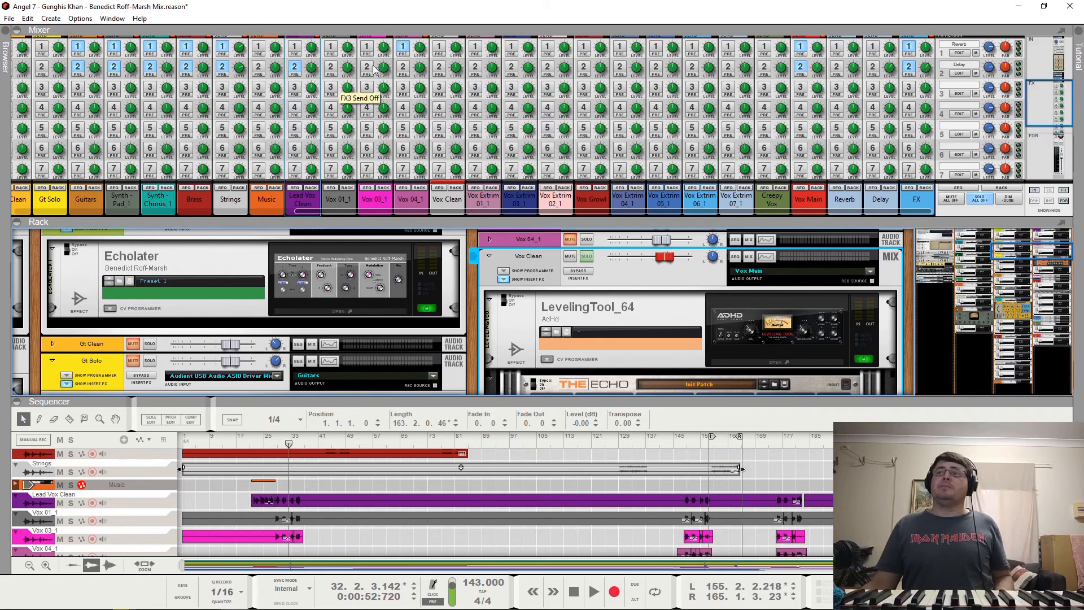
pyautogui.click(294, 69)
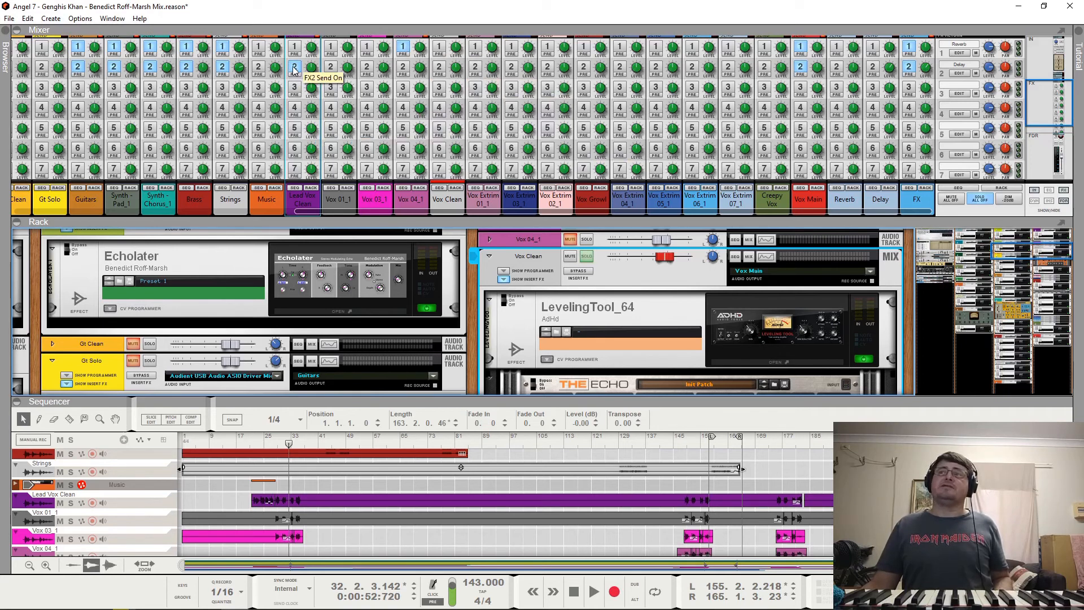
pyautogui.click(293, 68)
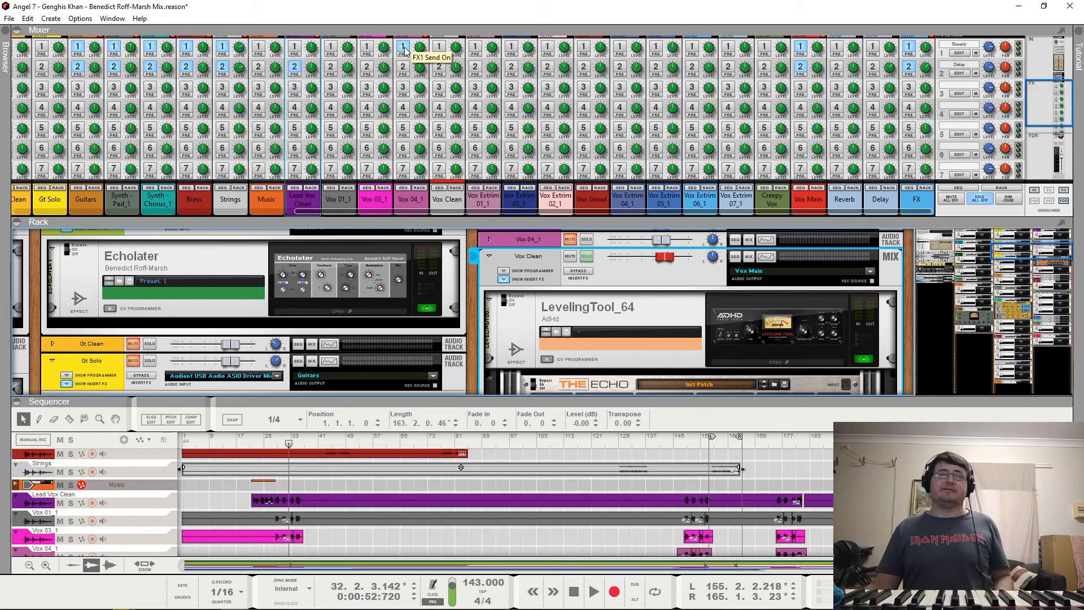
pyautogui.scroll(-5, 564, 109)
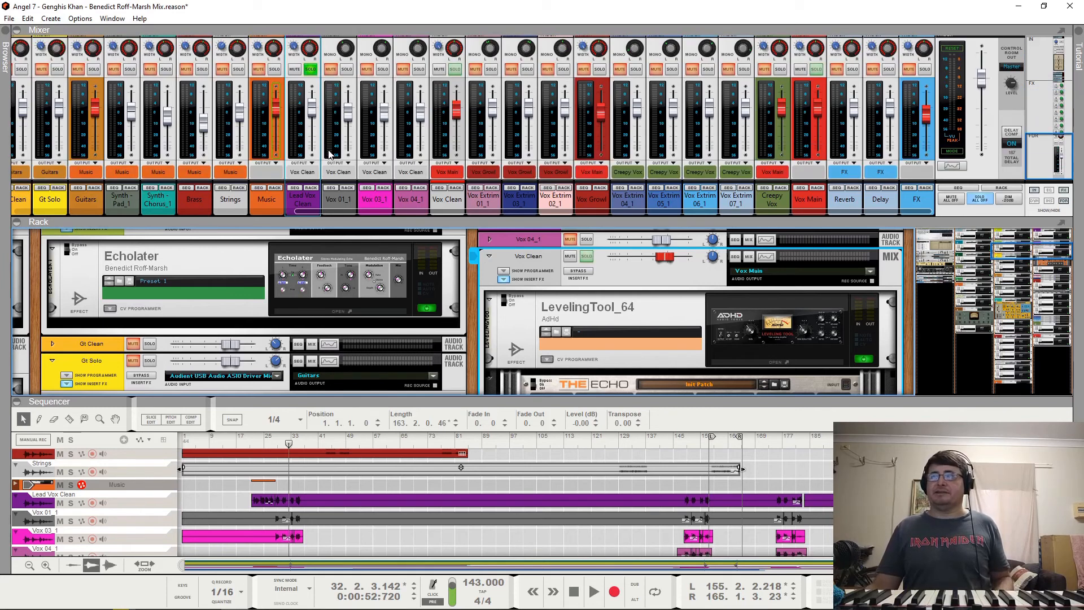
# Step: Take Lead Vox Clean out of solo and play the full mix from about bar 32
pyautogui.click(311, 69)
pyautogui.scroll(-3, 531, 312)
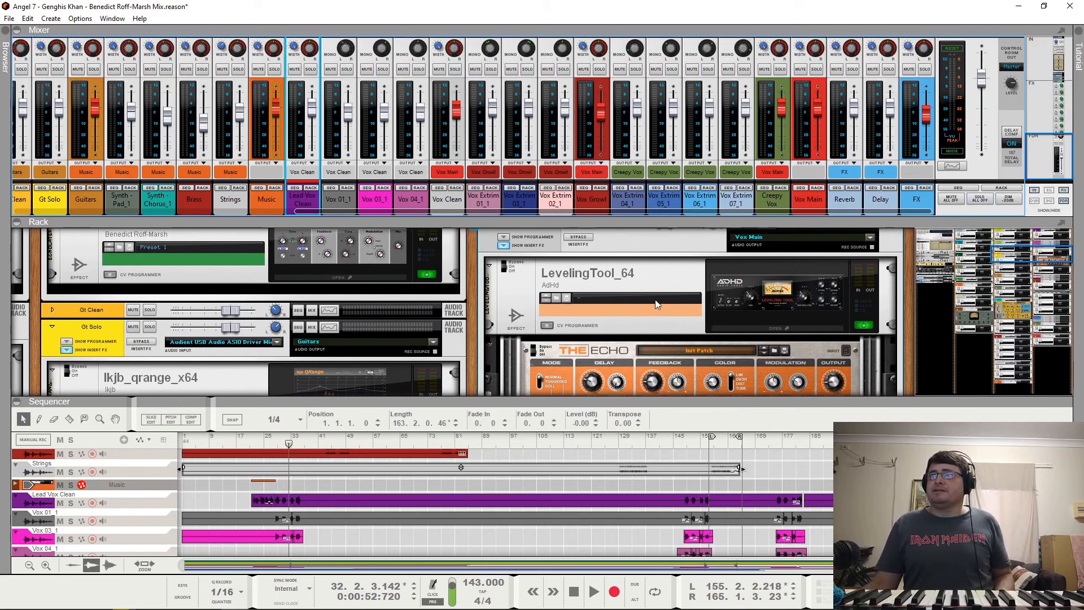
pyautogui.click(912, 333)
pyautogui.press('space')
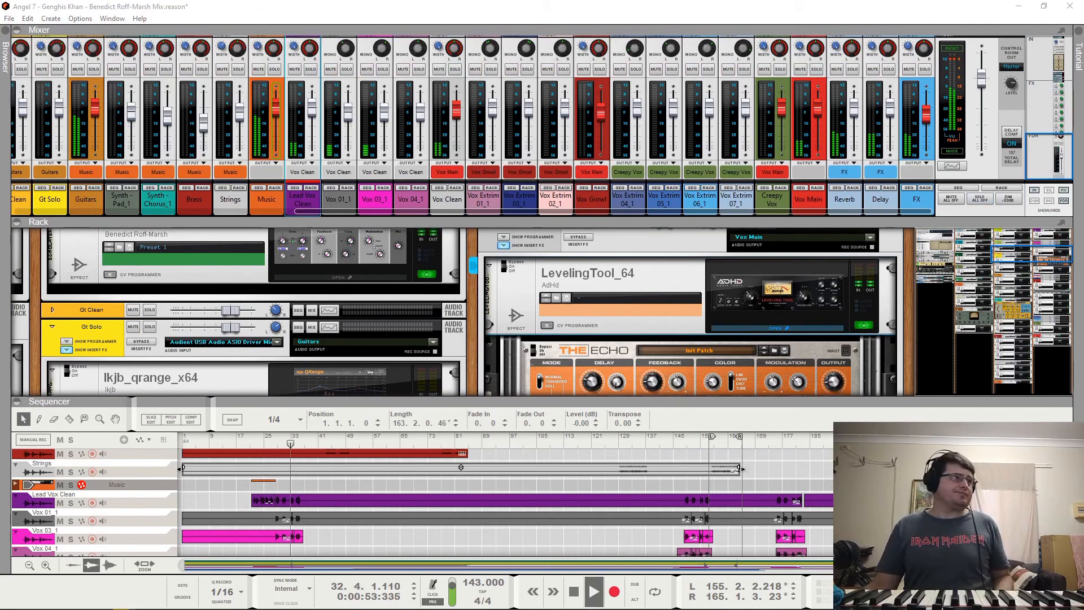
# Step: Open the Vox Clean bus's LevelingTool compressor, view its settings while playing from about bar 29, and close the window
pyautogui.click(780, 326)
pyautogui.moveTo(501, 353); pyautogui.dragTo(621, 148)
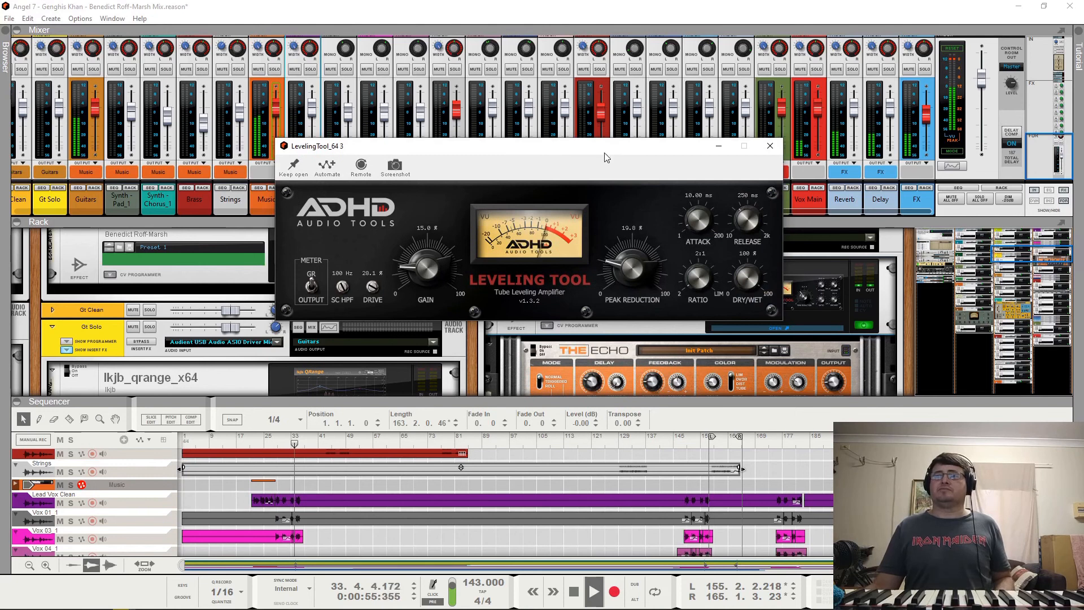
pyautogui.click(276, 445)
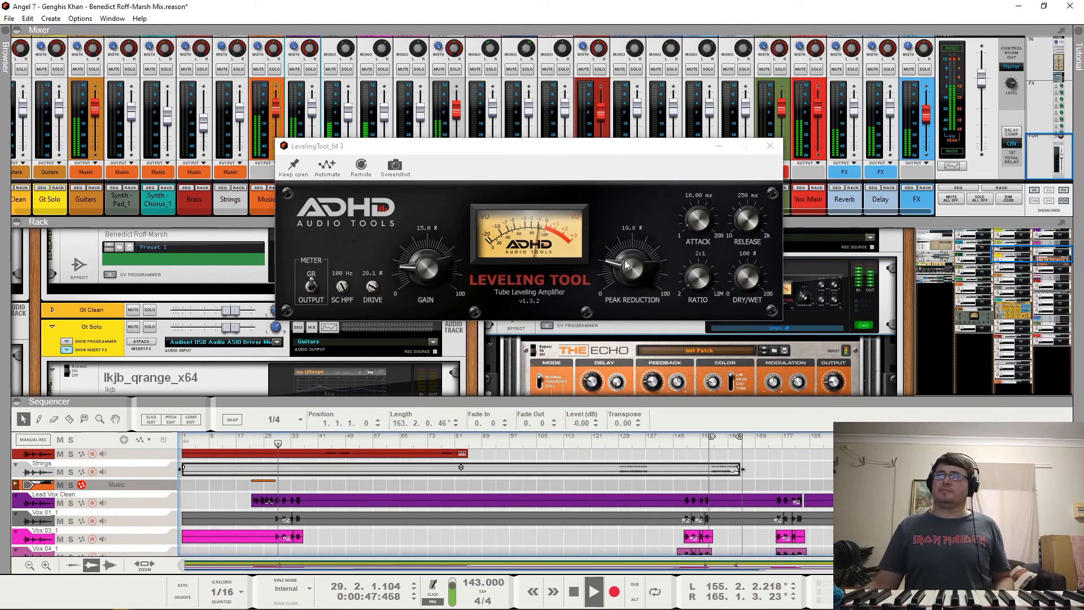
pyautogui.press('space')
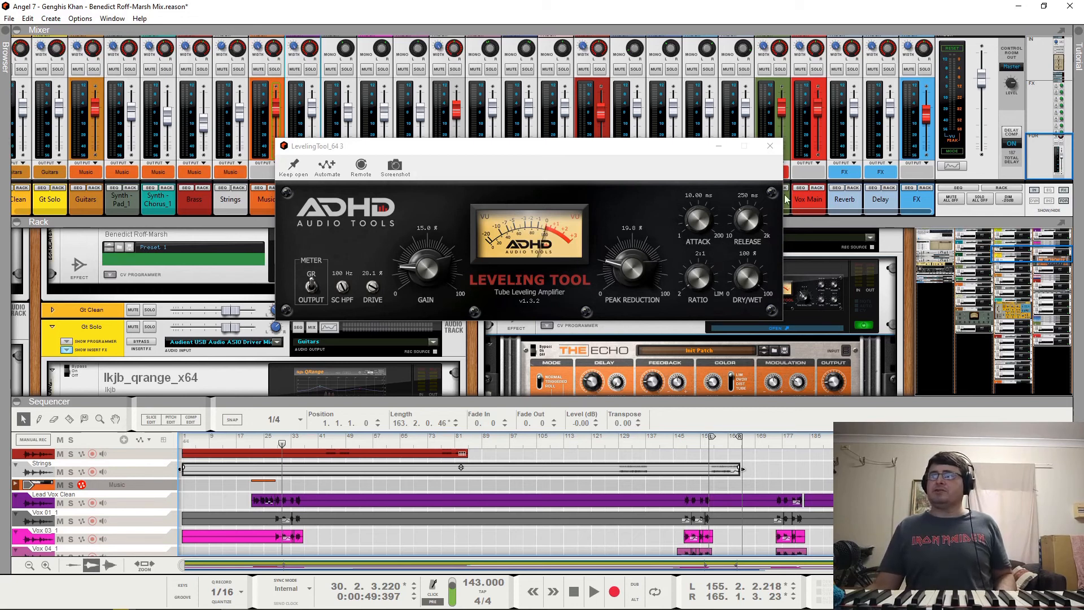
pyautogui.click(769, 145)
# Step: Play the full mix and examine The Echo insert on the Vox Clean bus, including its bypass switch, delay time and wobble settings
pyautogui.press('space')
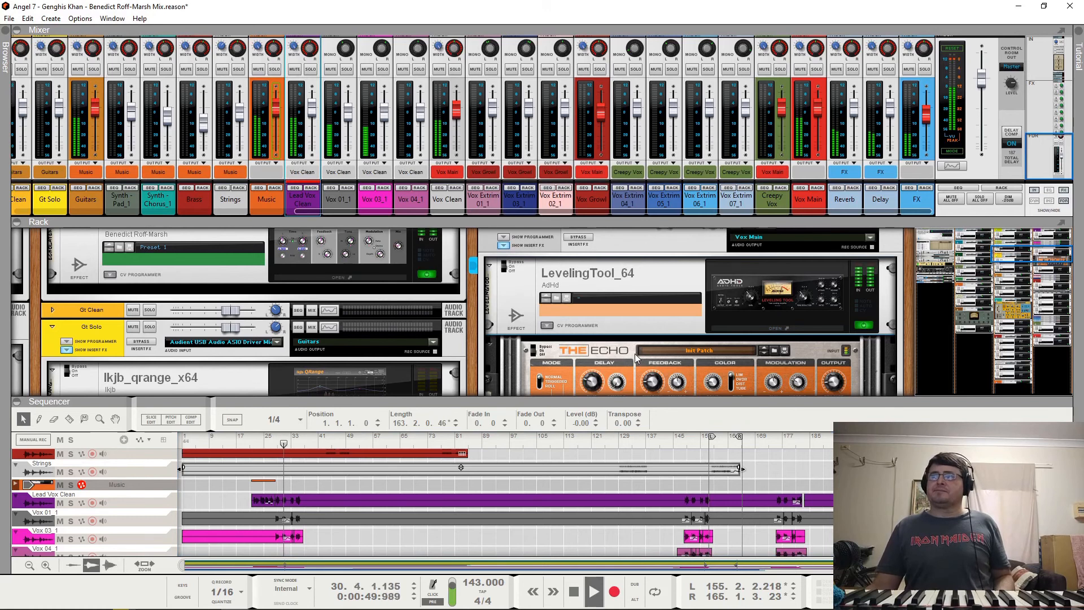
pyautogui.scroll(-3, 635, 354)
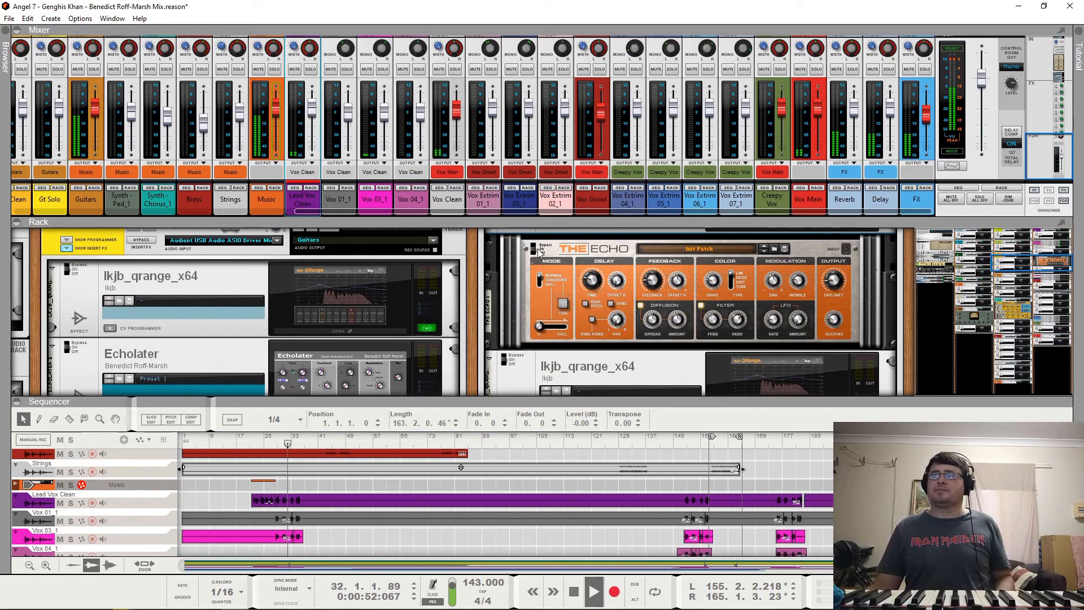
pyautogui.click(540, 253)
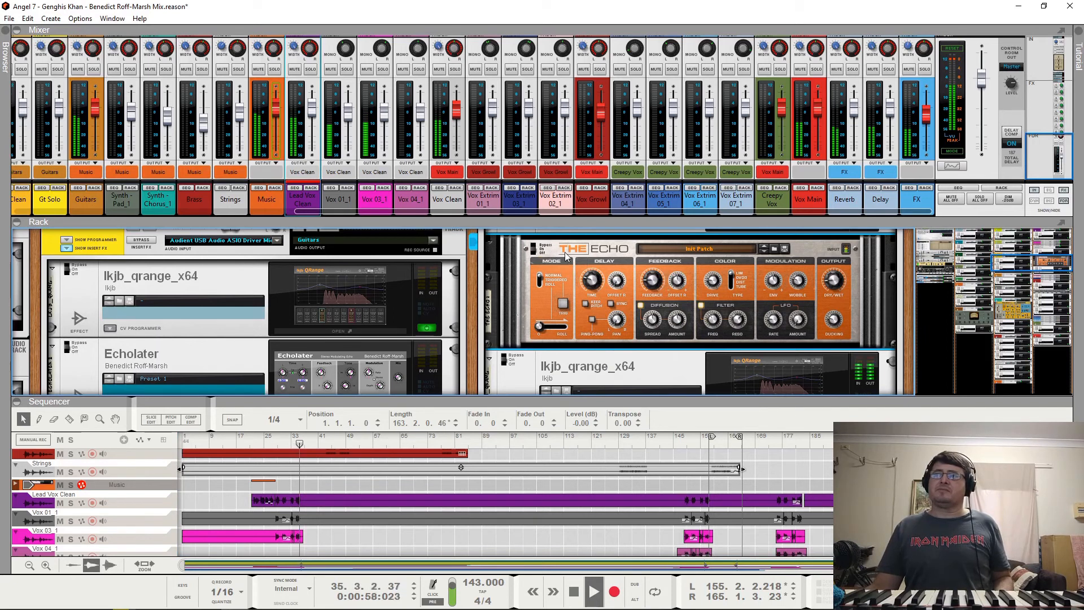
pyautogui.press('space')
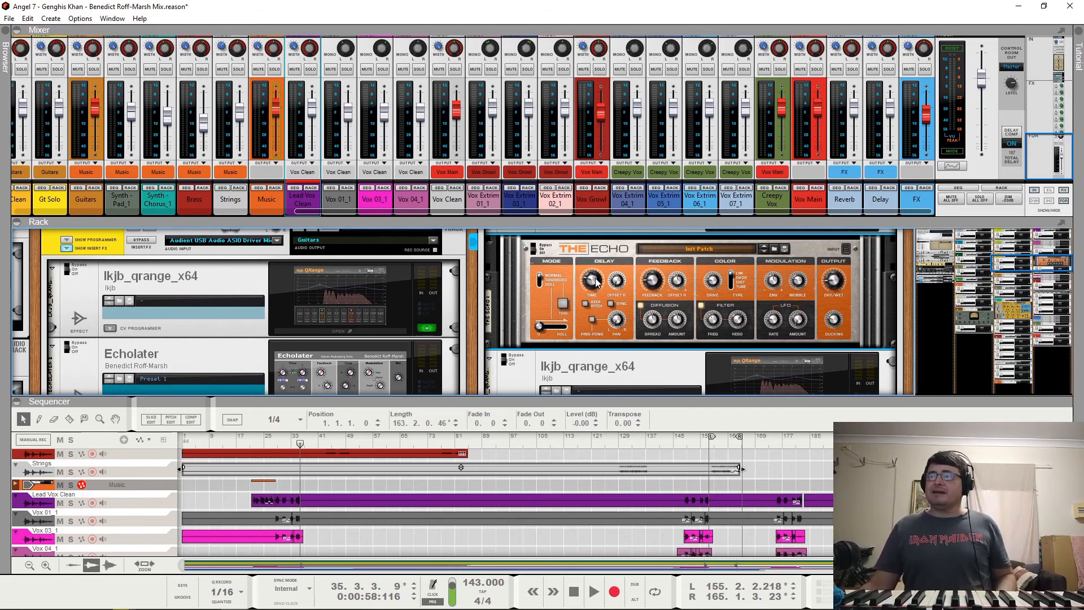
pyautogui.moveTo(596, 283)
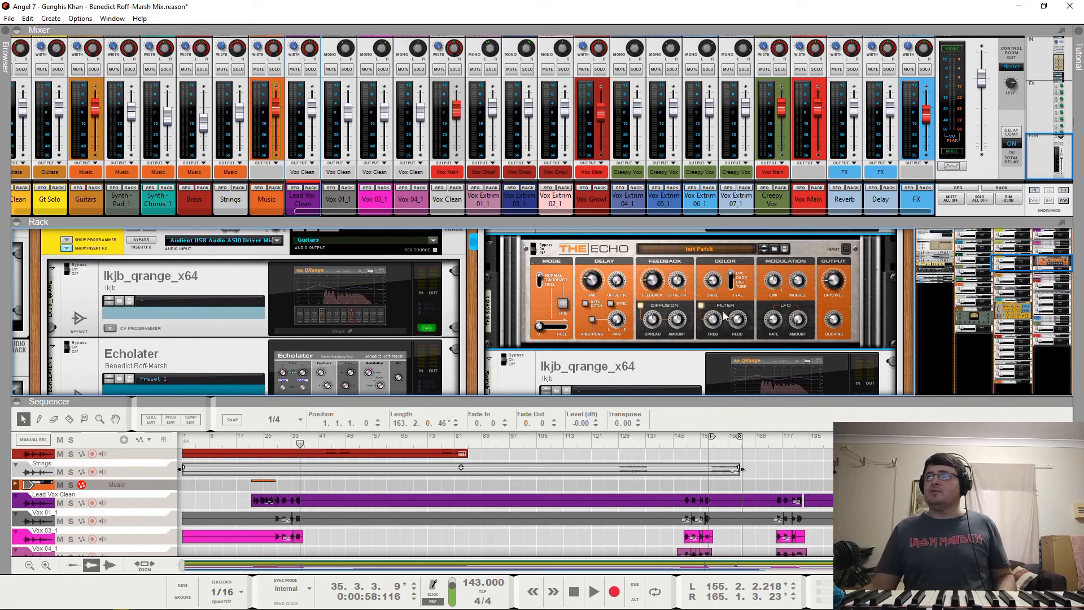
pyautogui.scroll(-3, 527, 281)
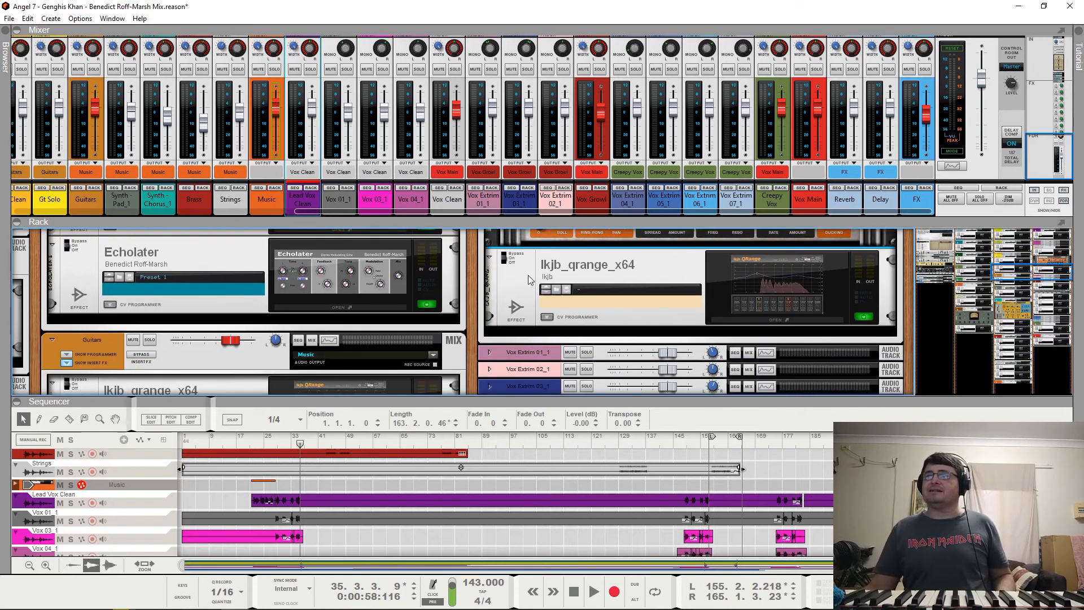
pyautogui.scroll(3, 681, 286)
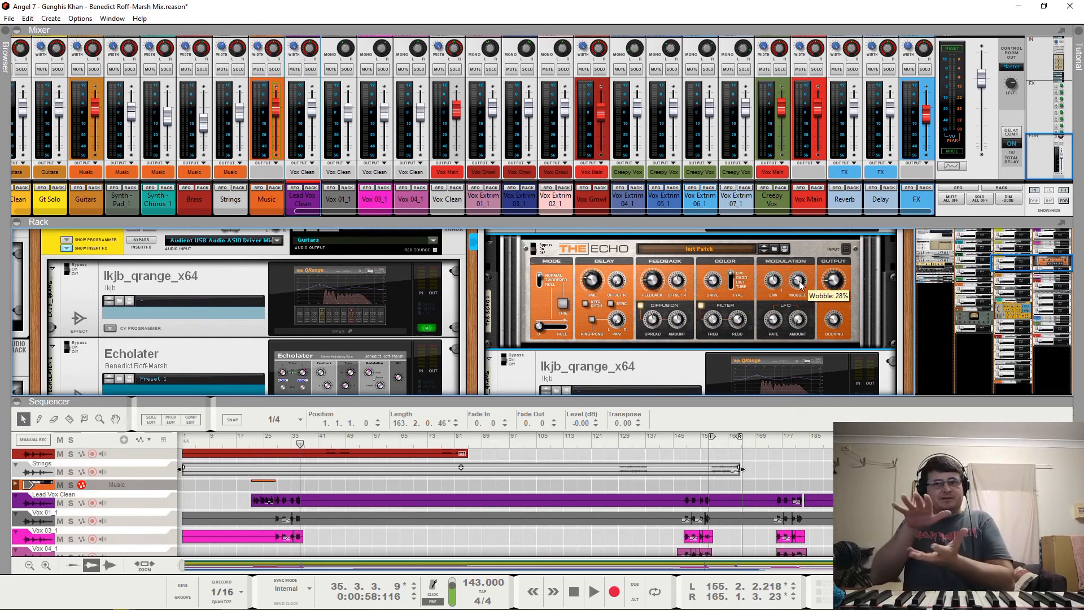
# Step: Open the QRange equalizer below The Echo on the Vox Clean bus, view its curve, and close the window
pyautogui.scroll(-3, 799, 284)
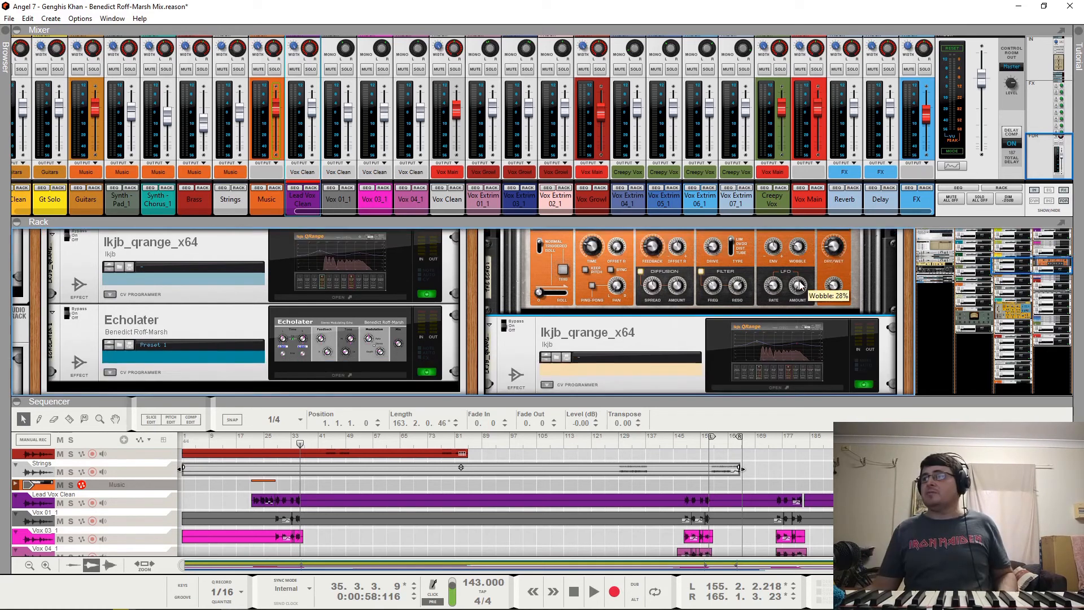
pyautogui.click(777, 319)
pyautogui.moveTo(175, 310); pyautogui.dragTo(678, 94)
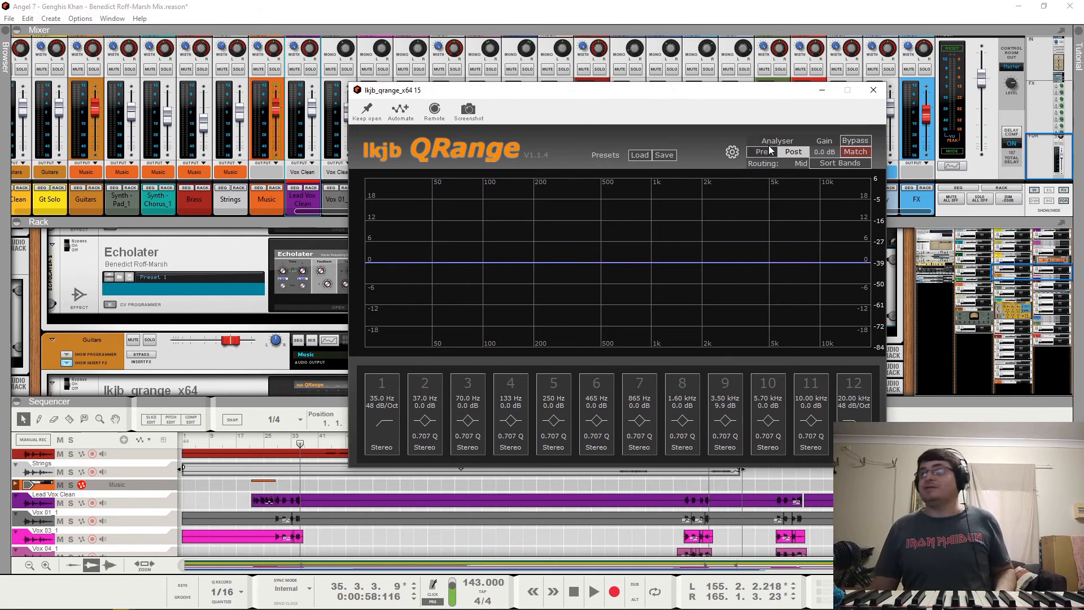
pyautogui.click(874, 92)
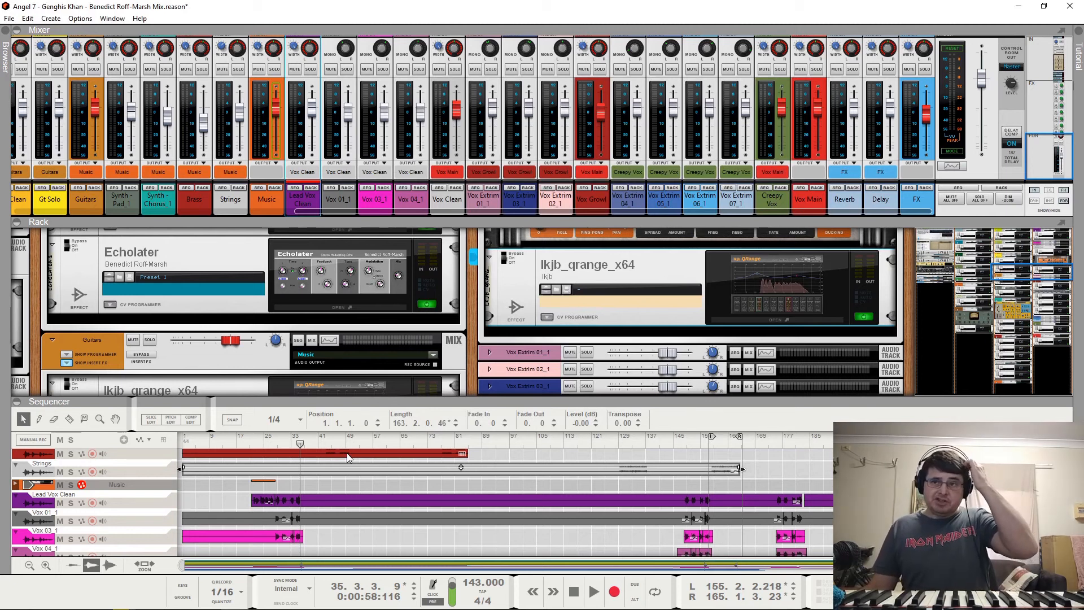
# Step: Play the full mix from about bar 32 and bring the Vox Extrim tracks into view in the sequencer
pyautogui.click(290, 439)
pyautogui.press('space')
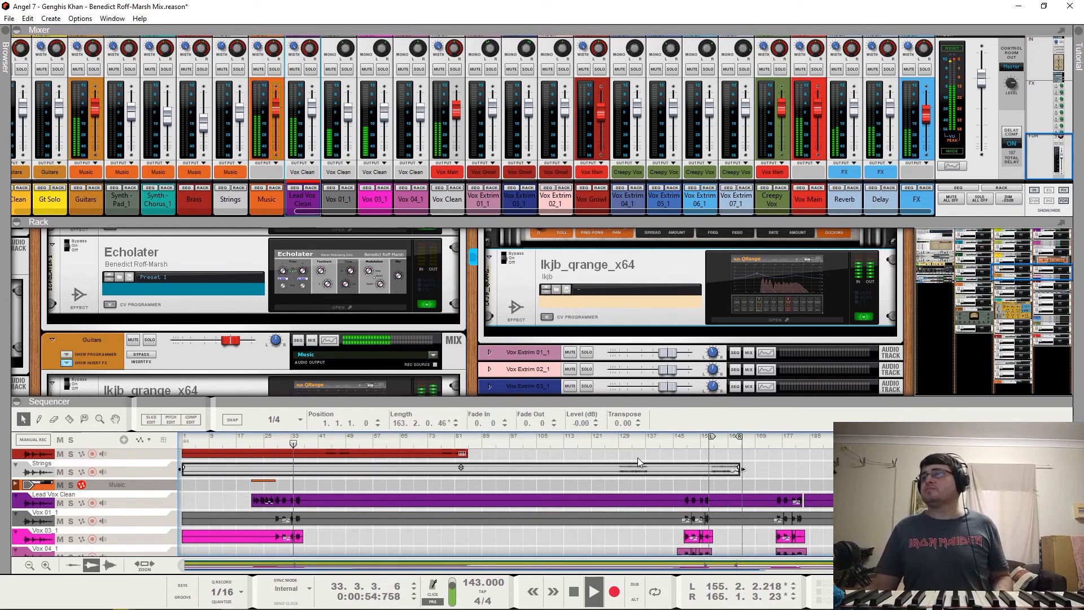
pyautogui.scroll(-2, 672, 461)
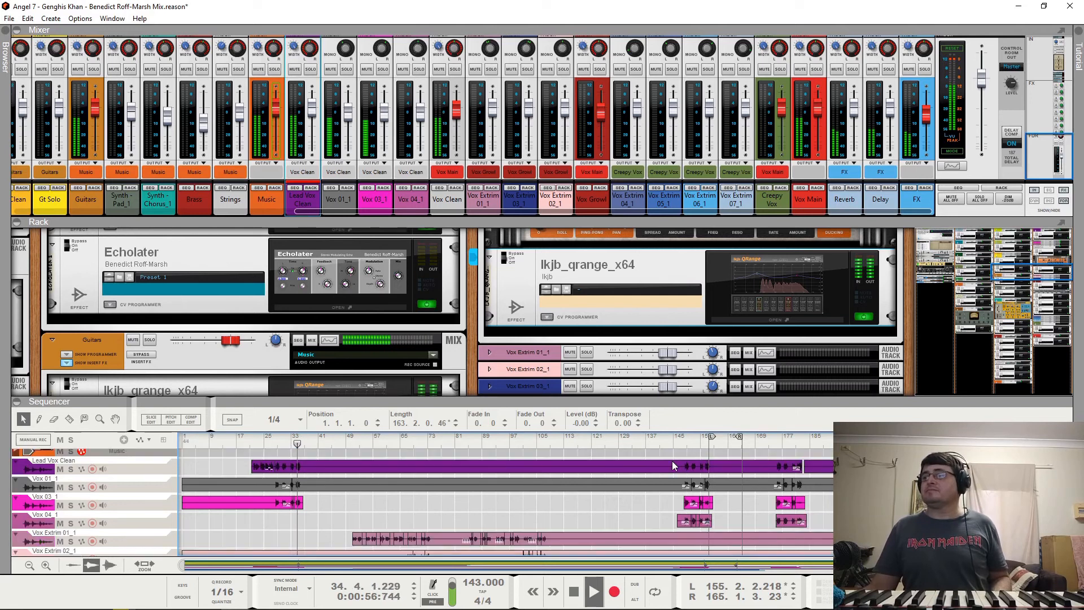
pyautogui.press('space')
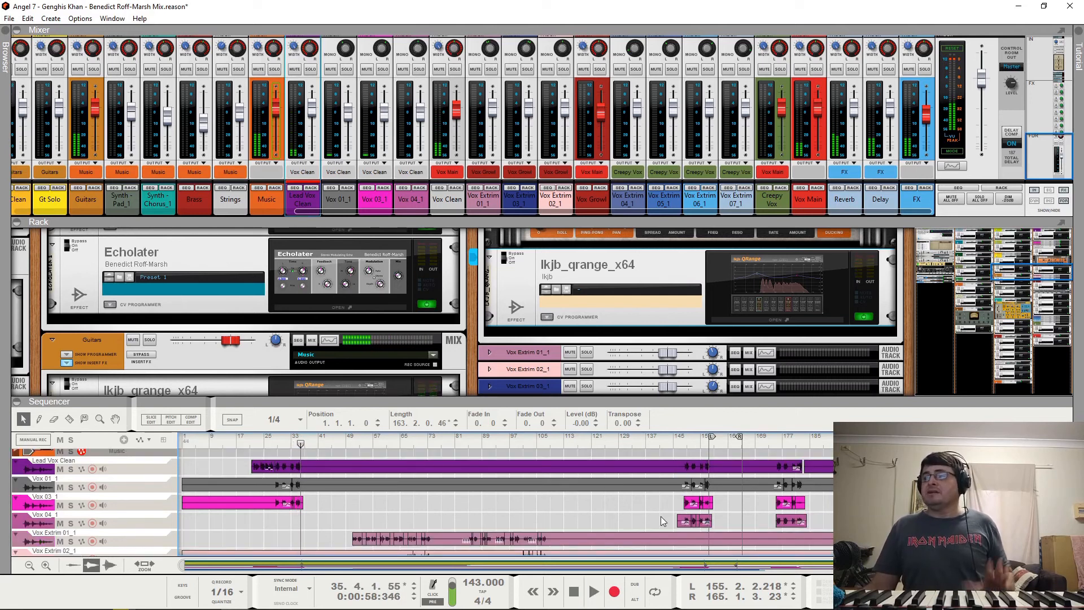
# Step: Locate the Vox Extrim clips in the sequencer and solo the Vox Extrim 01_1 channel in the mixer
pyautogui.scroll(-2, 374, 500)
pyautogui.scroll(-2, 412, 480)
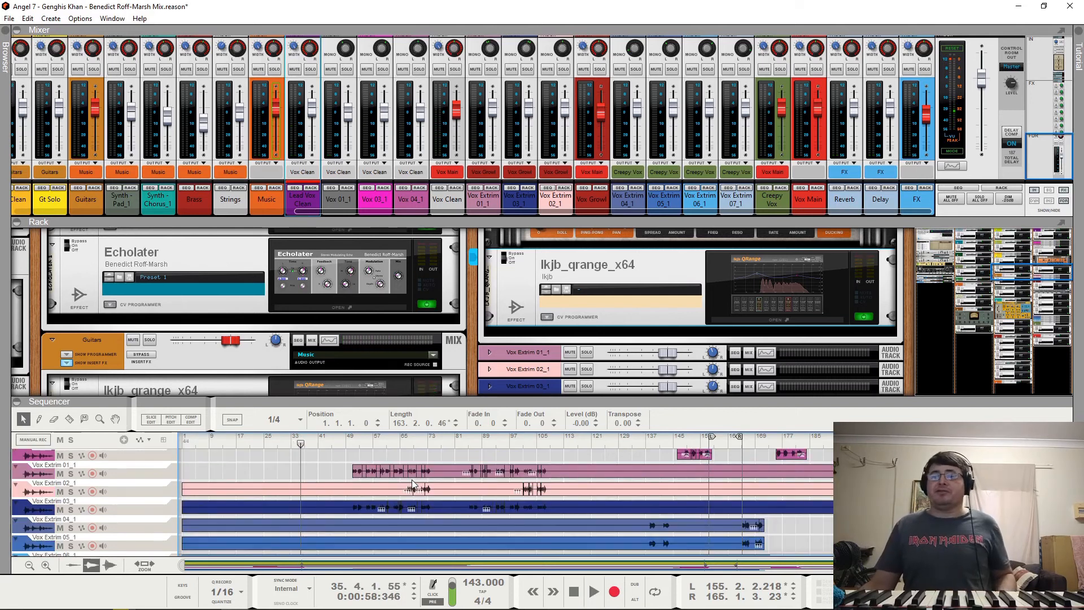
pyautogui.scroll(2, 182, 508)
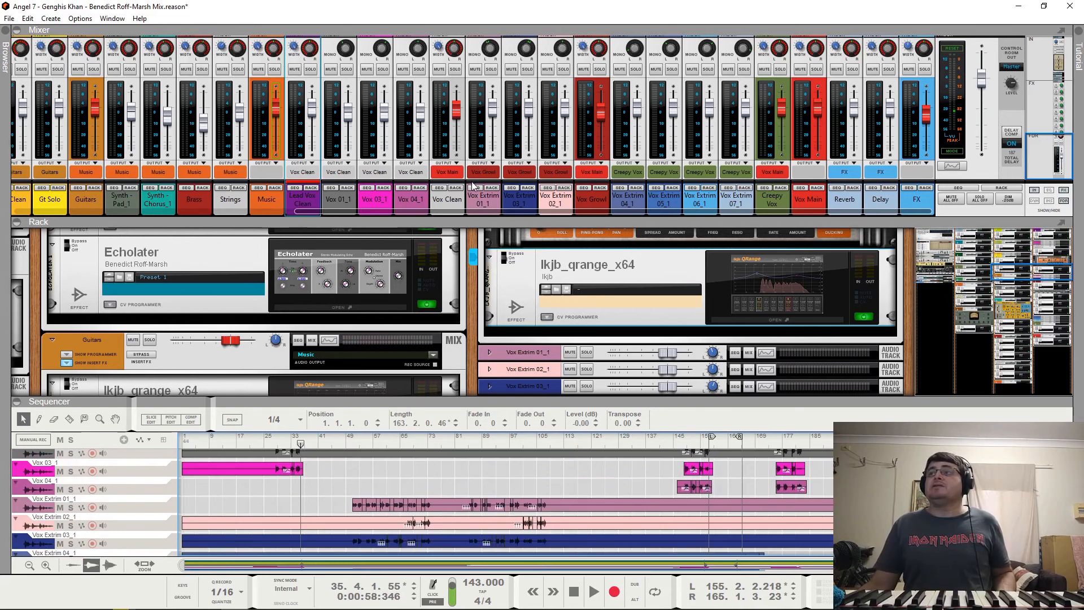
pyautogui.click(478, 200)
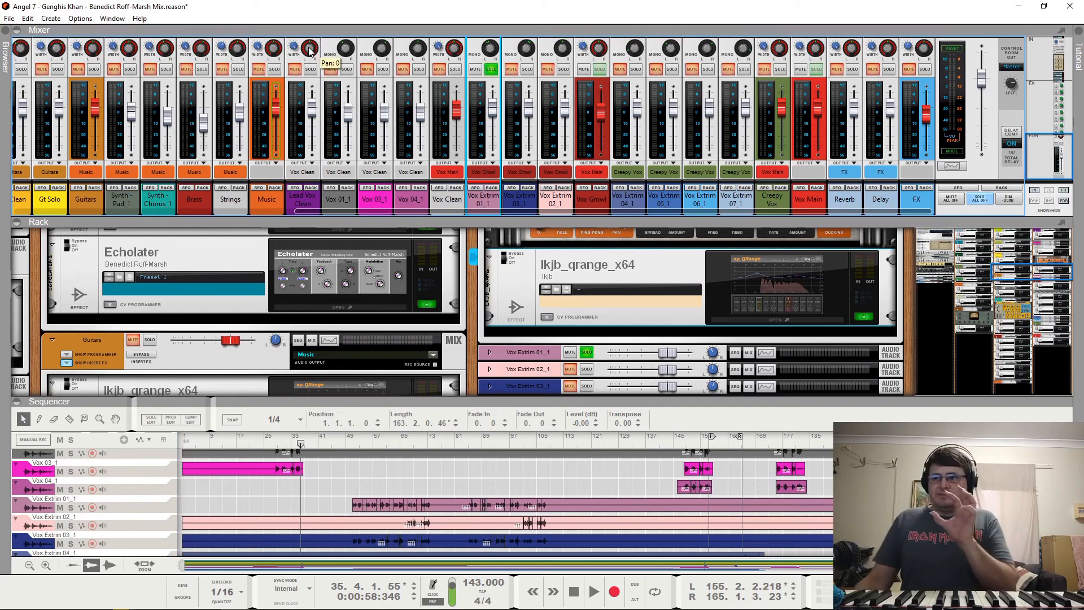
# Step: Look over the clean vocal tracks in the sequencer and rack, including their panning in the mixer
pyautogui.scroll(3, 338, 516)
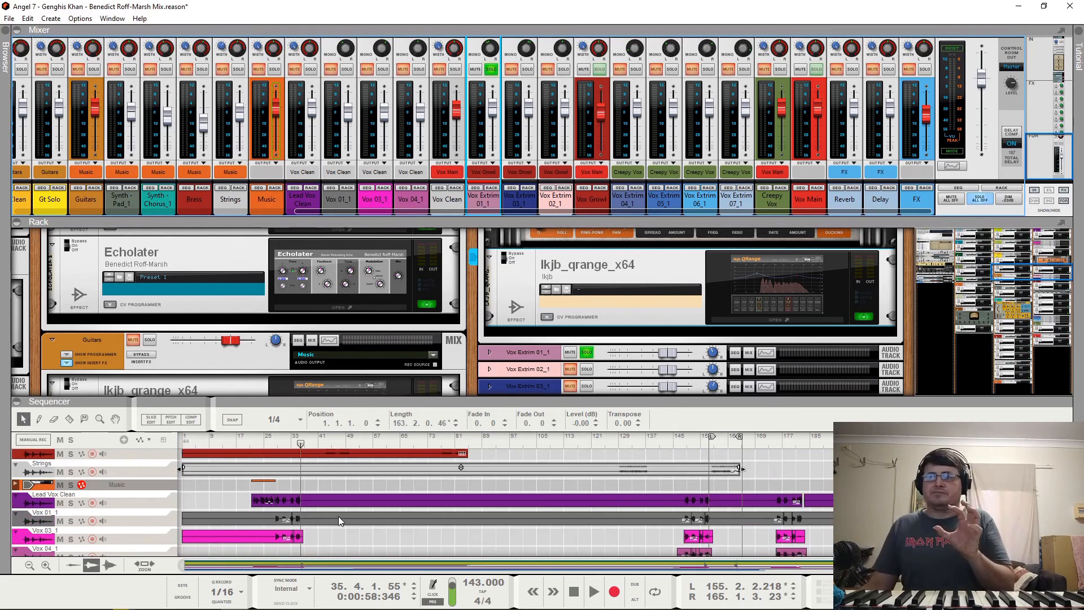
pyautogui.scroll(-3, 338, 516)
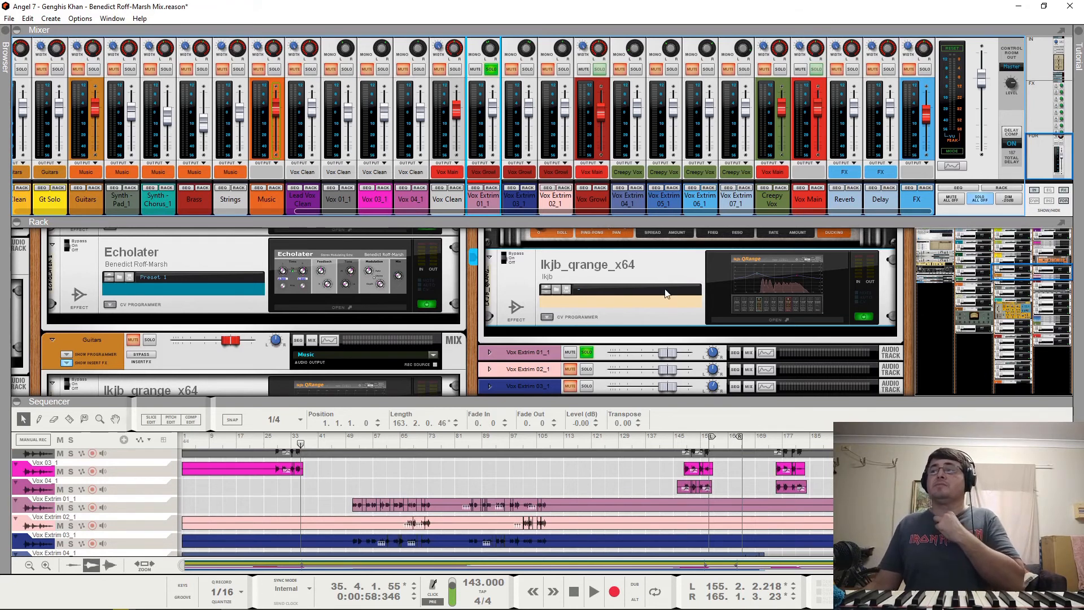
pyautogui.scroll(8, 668, 293)
pyautogui.scroll(3, 667, 291)
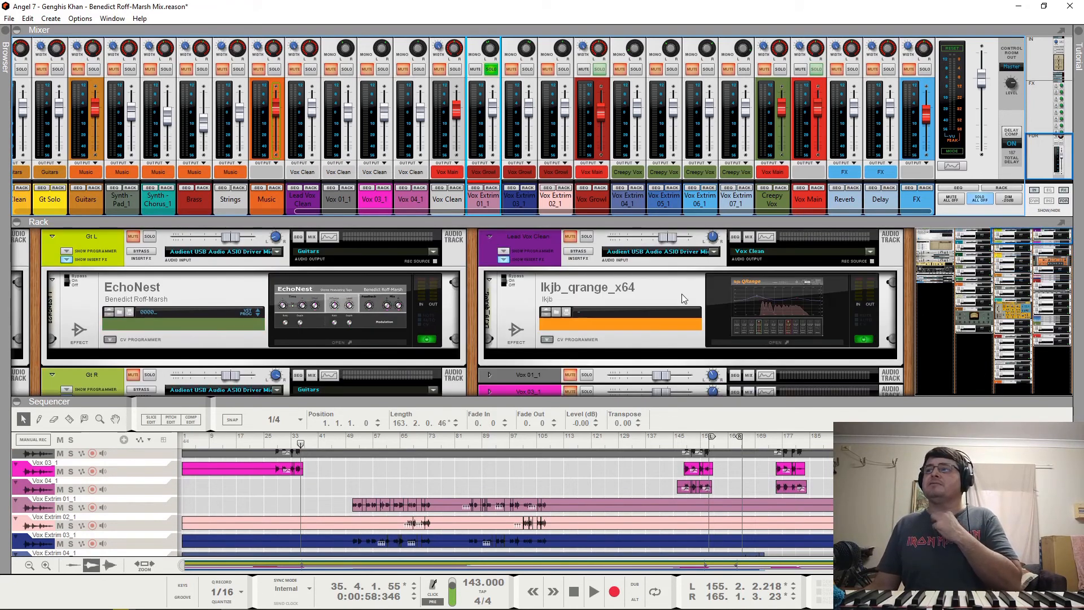
pyautogui.scroll(-3, 769, 309)
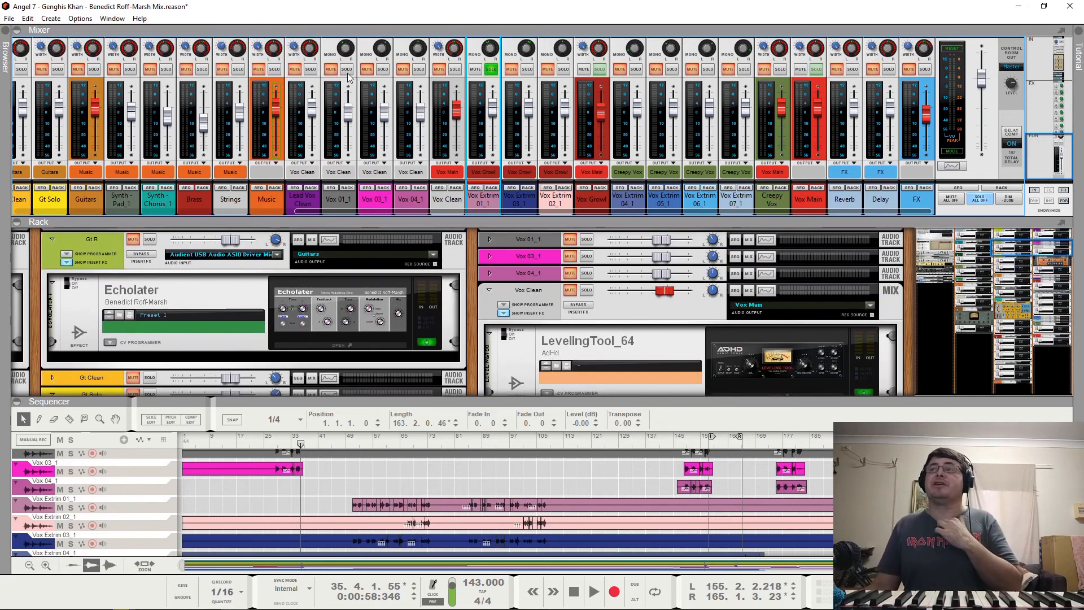
pyautogui.moveTo(347, 56)
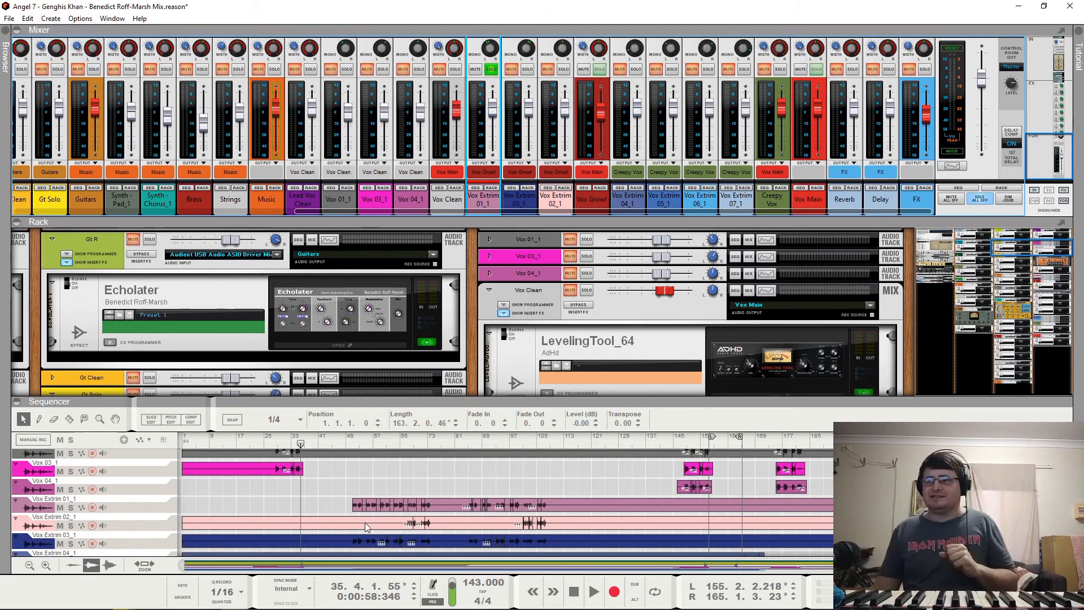
# Step: Play the soloed Vox Extrim 01_1 track from about bar 50
pyautogui.scroll(2, 367, 525)
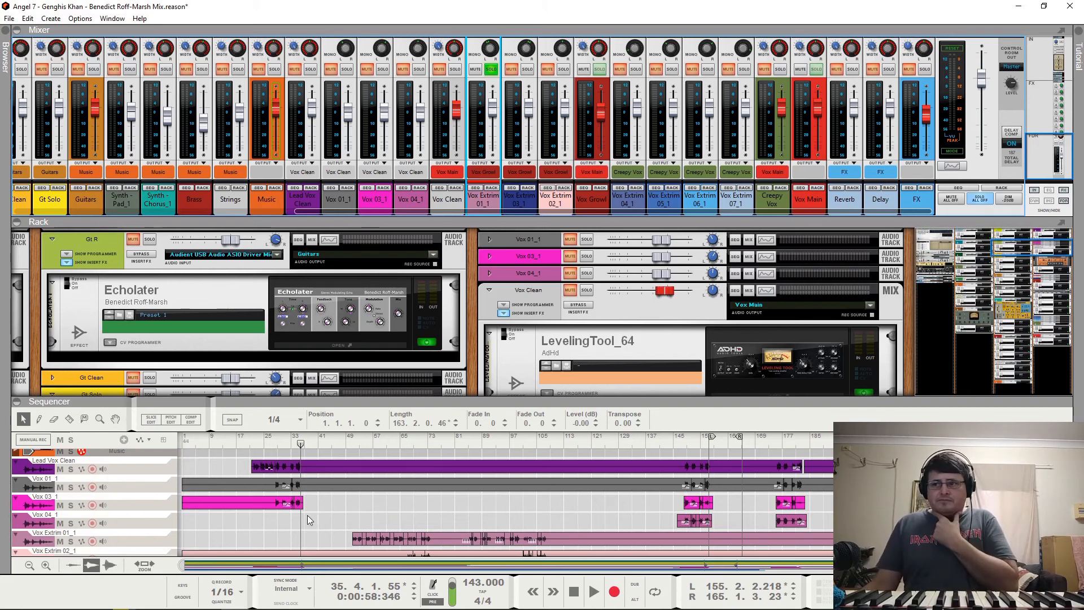
pyautogui.click(353, 443)
pyautogui.press('space')
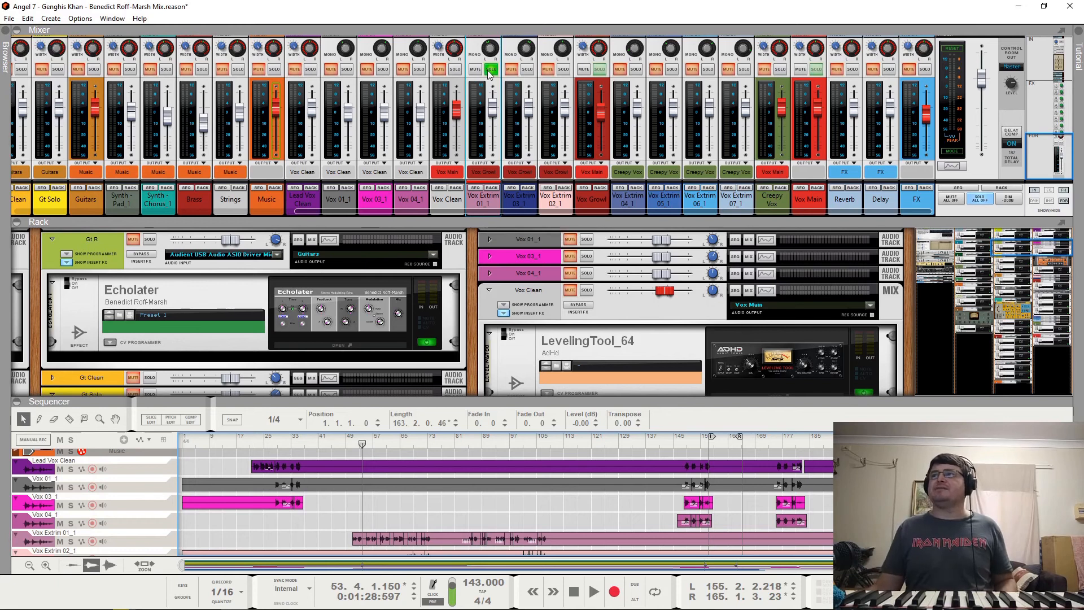
# Step: Open the Vox Growl bus's LevelingTool compressor, view its drive and gain settings while playing from about bar 53, and close the window
pyautogui.scroll(-10, 611, 309)
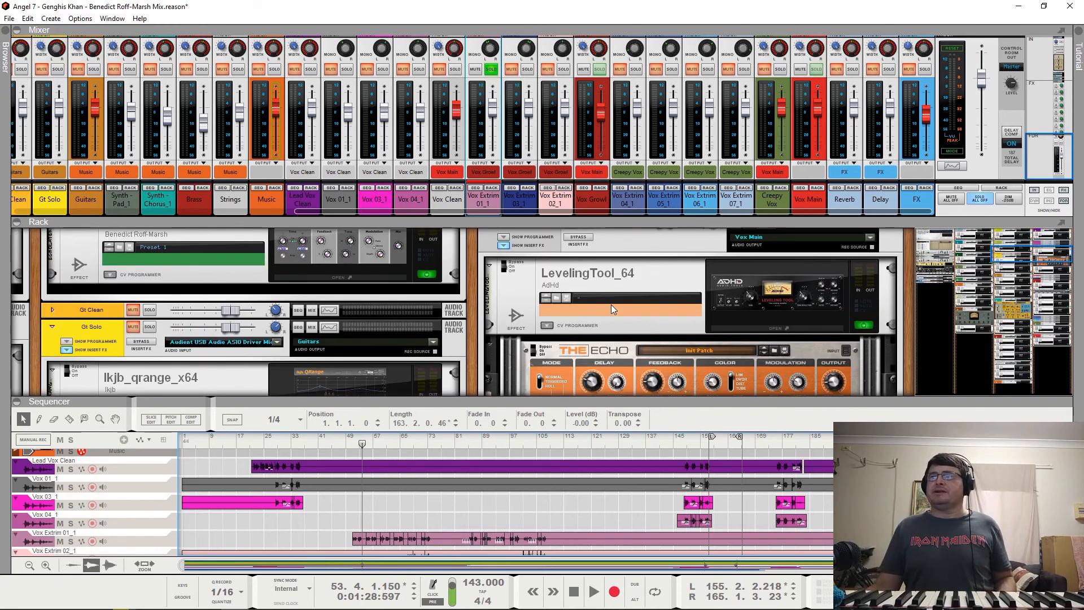
pyautogui.scroll(-3, 611, 304)
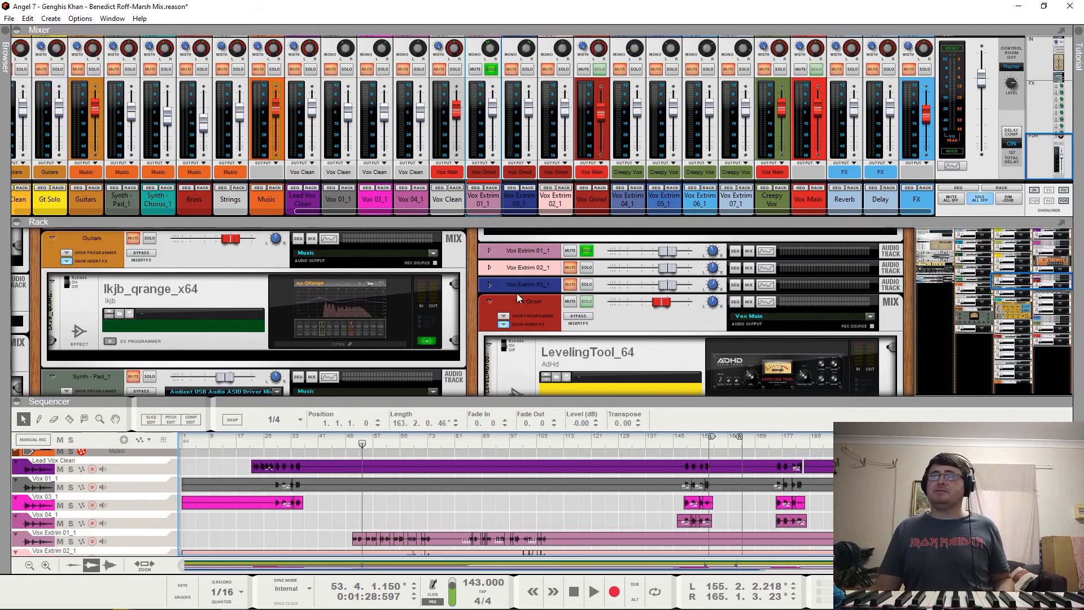
pyautogui.scroll(-1, 517, 297)
pyautogui.scroll(-1, 581, 302)
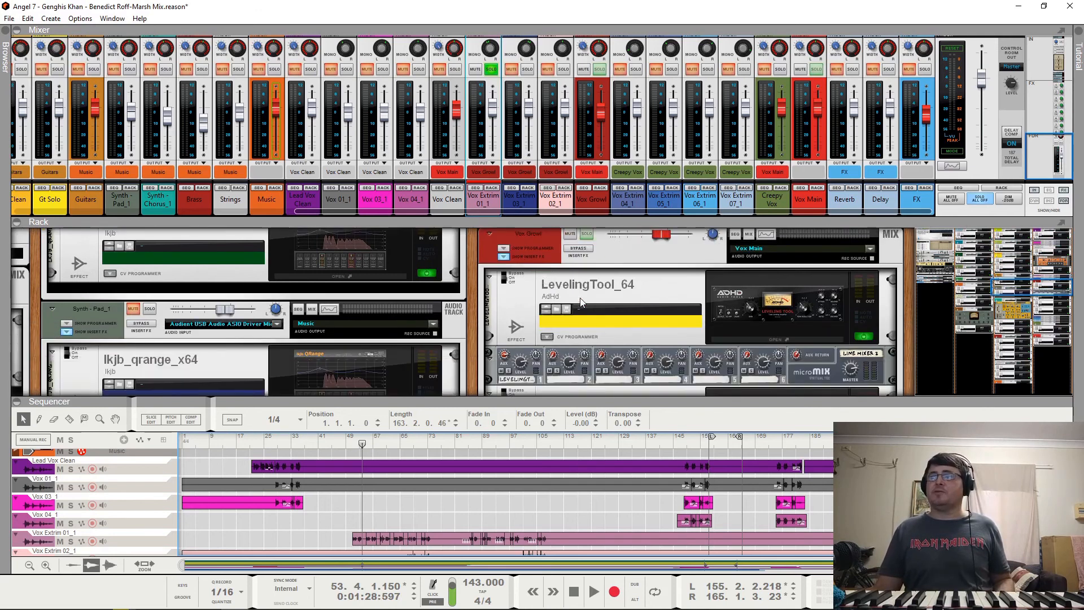
pyautogui.scroll(-1, 581, 302)
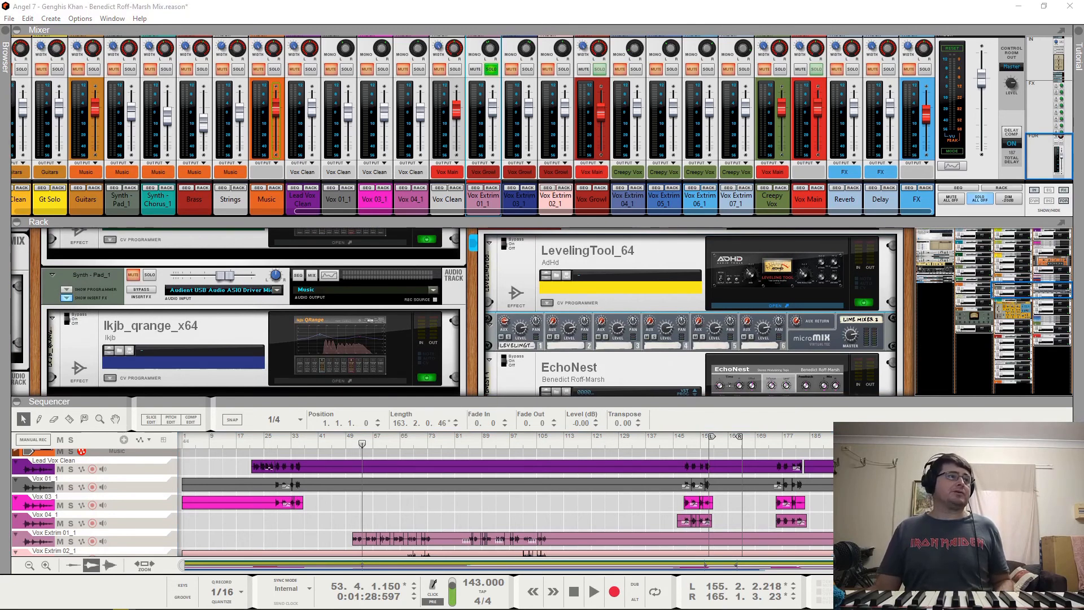
pyautogui.click(778, 305)
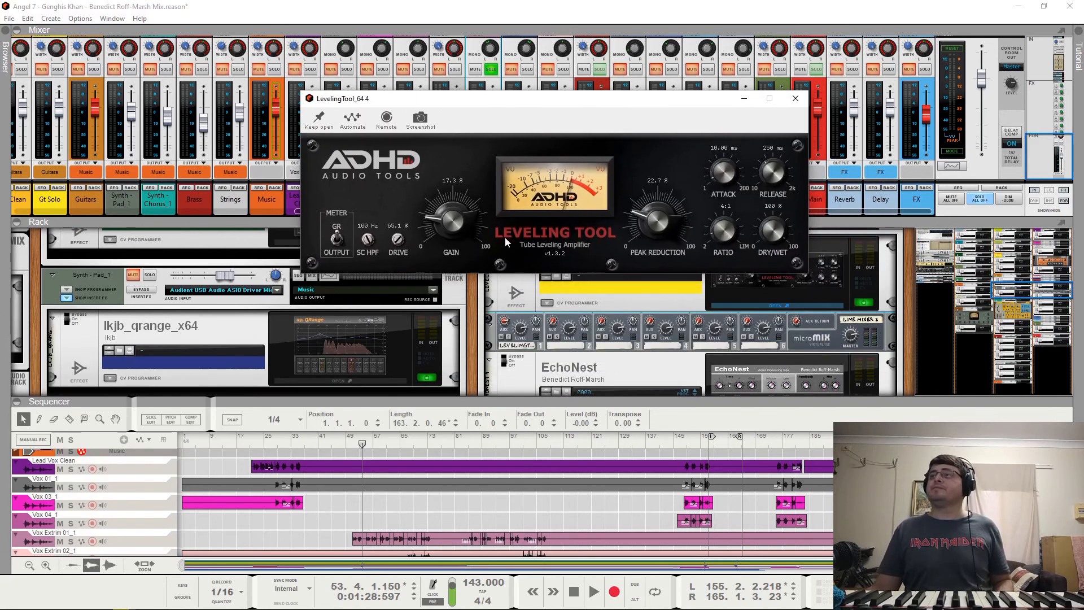
pyautogui.press('space')
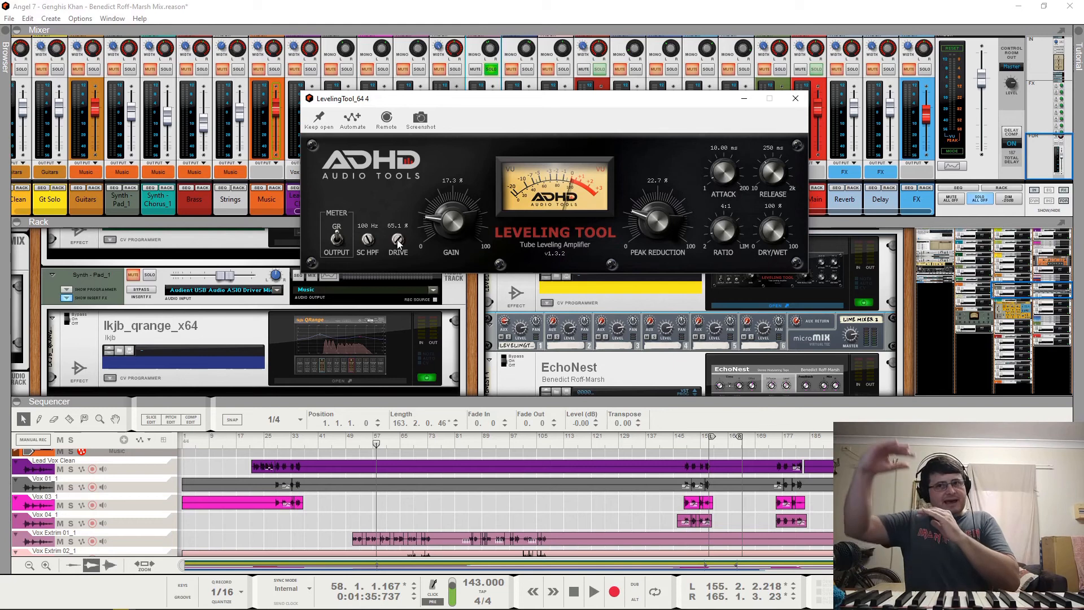
pyautogui.press('space')
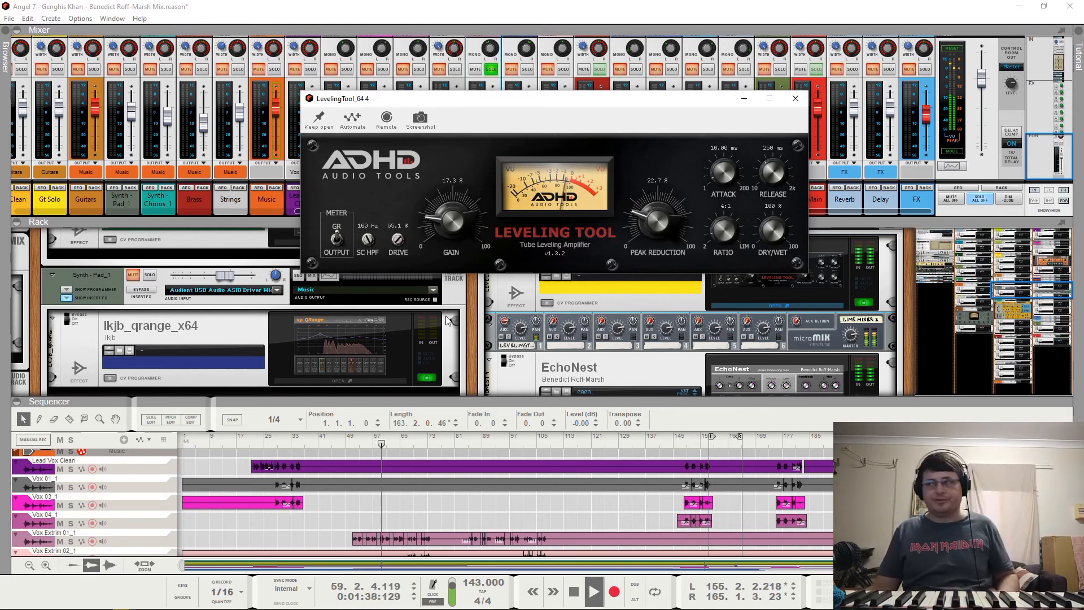
pyautogui.press('space')
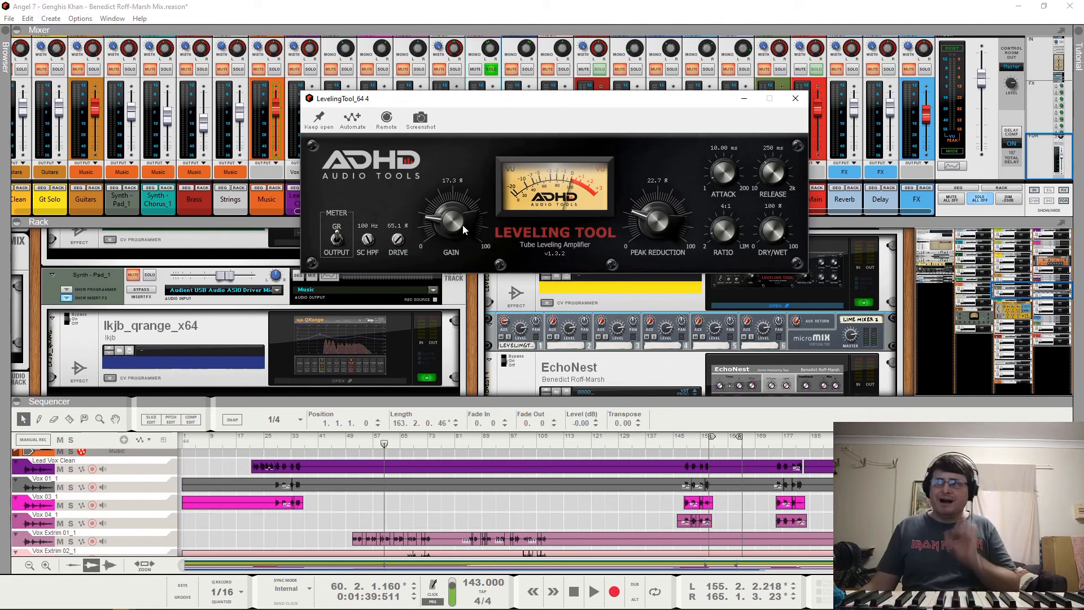
pyautogui.click(797, 98)
# Step: Open the Vox Growl bus's EchoNest in a window that stays open and audition its bypass switch while playing from about bar 60
pyautogui.scroll(-2, 737, 324)
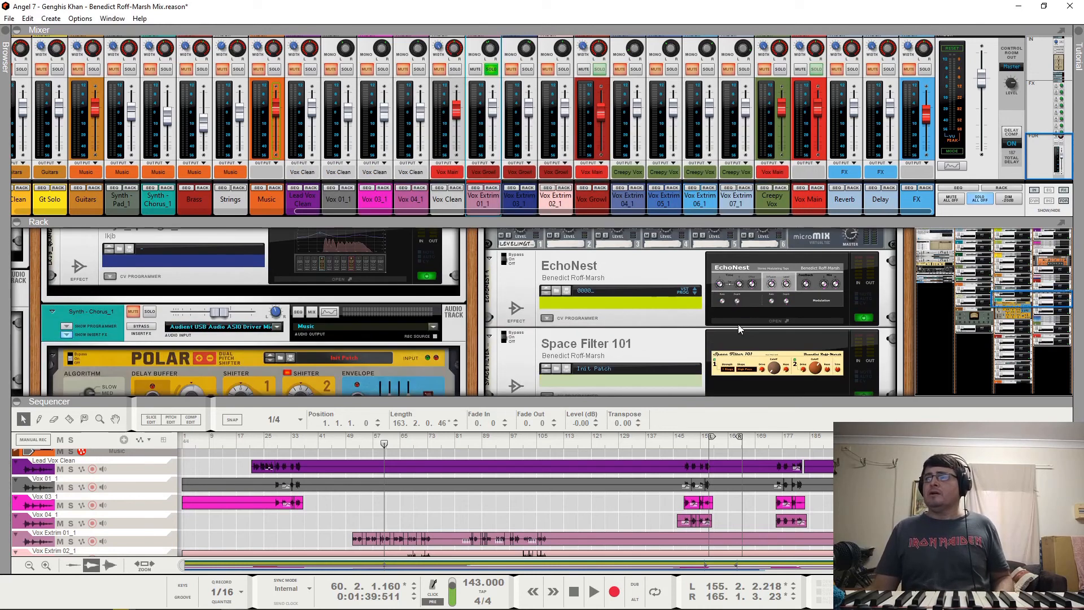
pyautogui.click(756, 274)
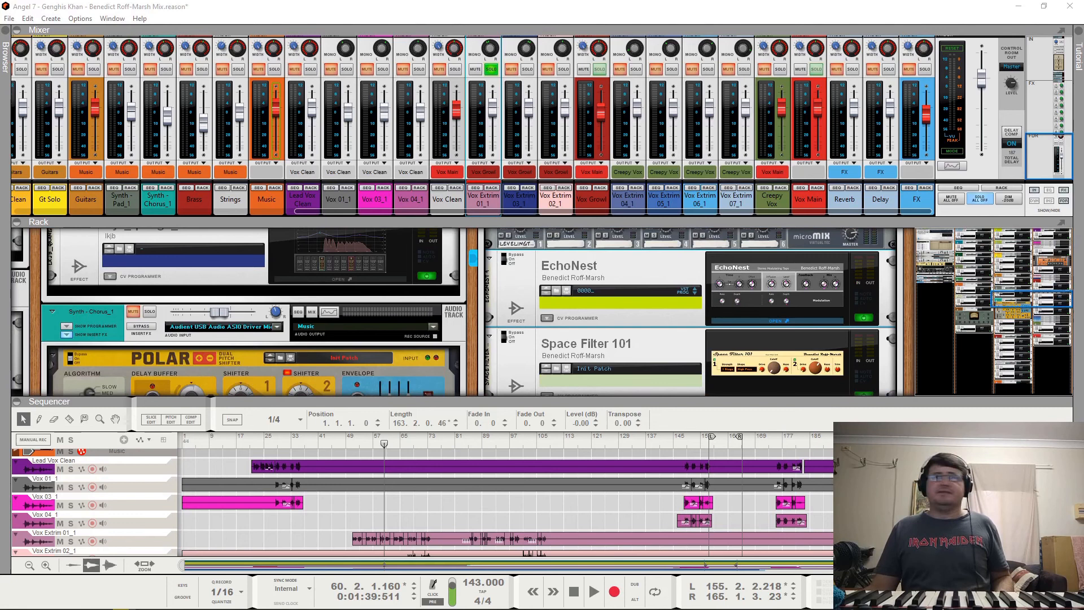
pyautogui.moveTo(191, 137); pyautogui.dragTo(410, 81)
pyautogui.click(323, 102)
pyautogui.press('space')
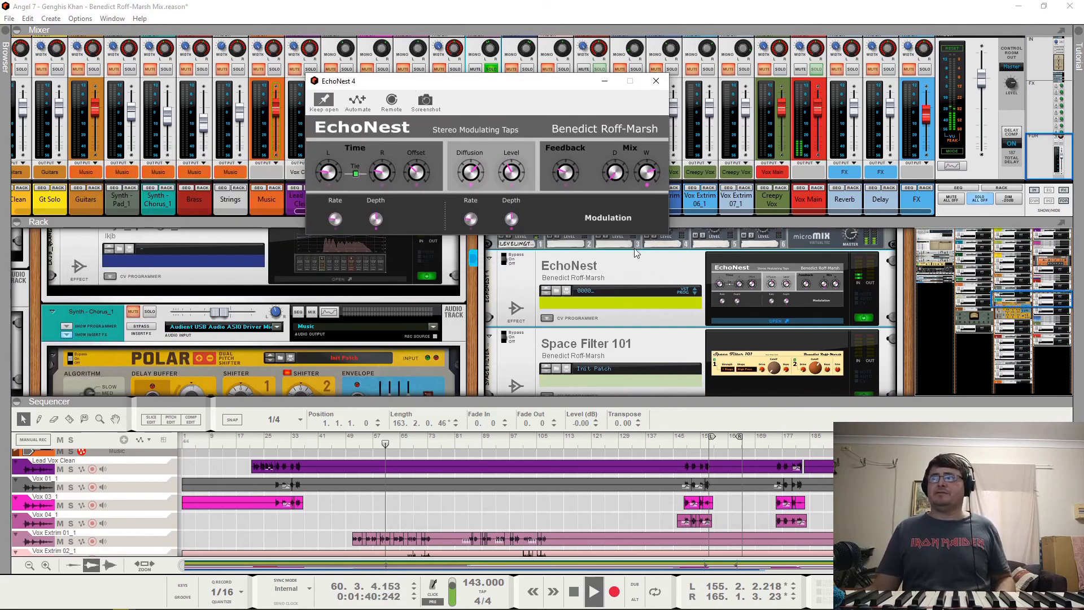
pyautogui.moveTo(504, 259); pyautogui.dragTo(509, 249)
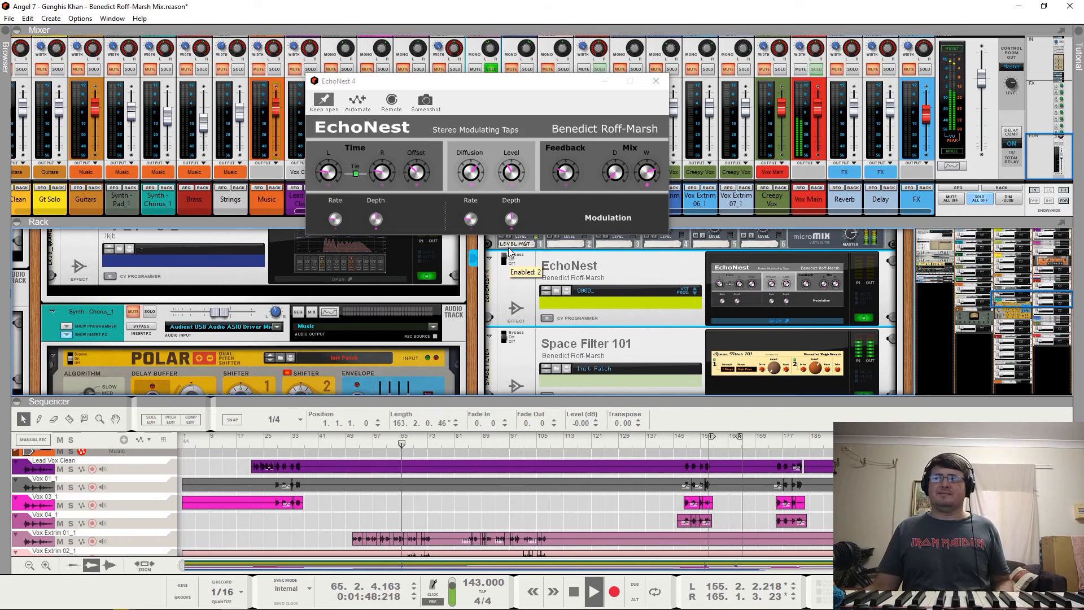
# Step: Examine the EchoNest's modulation and mix settings while playing from about bar 65, and close its window
pyautogui.press('space')
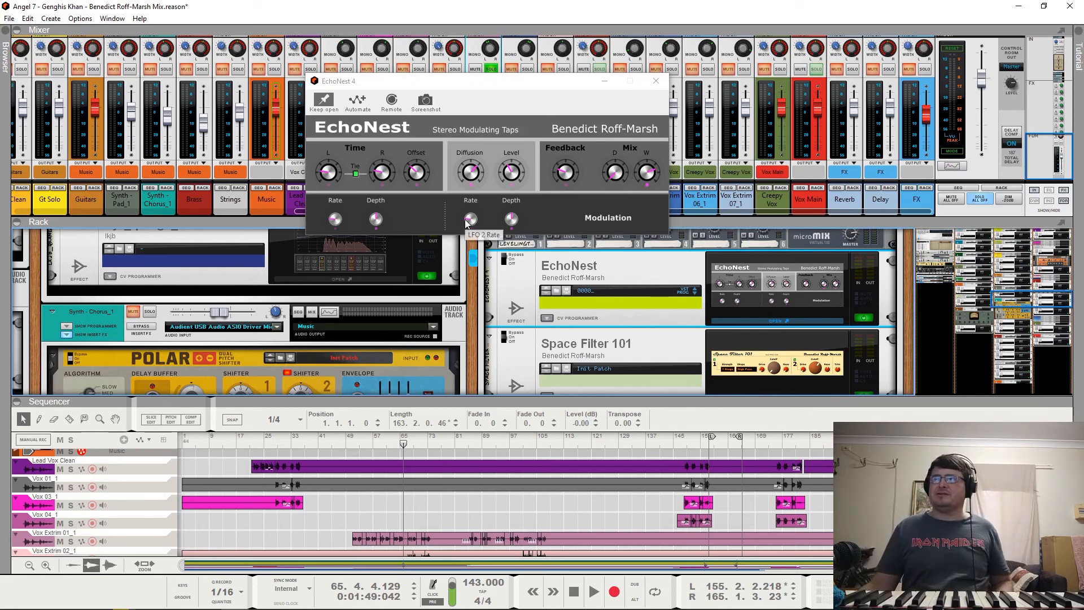
pyautogui.press('space')
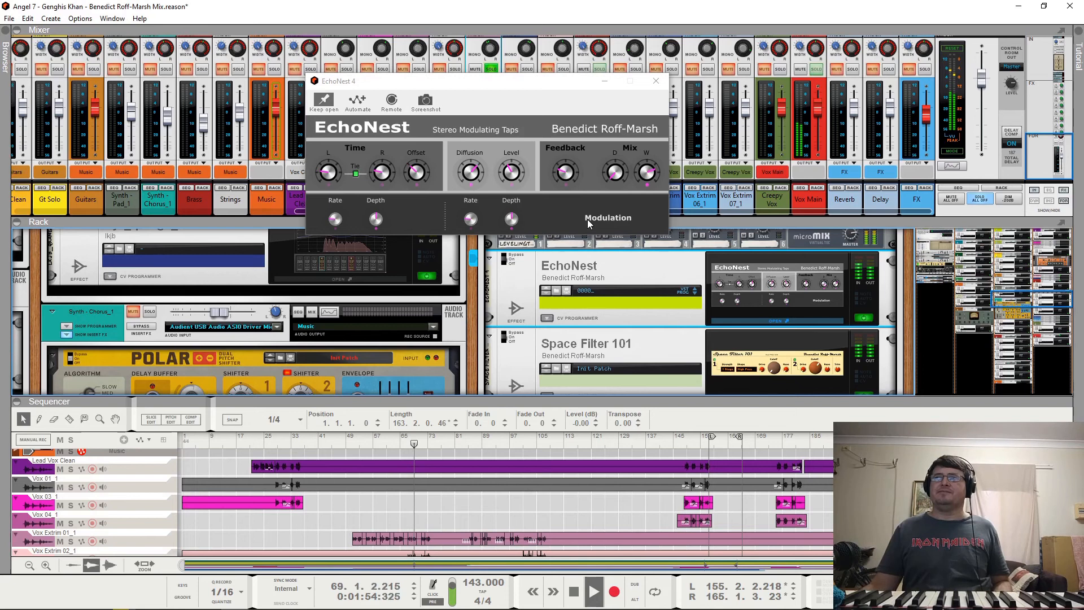
pyautogui.press('space')
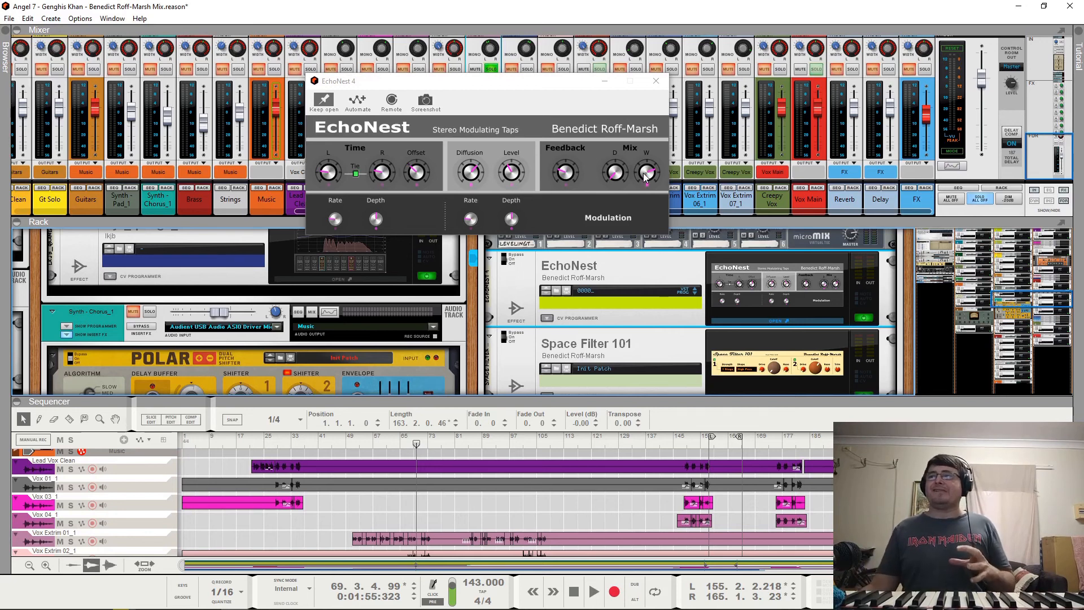
pyautogui.click(656, 81)
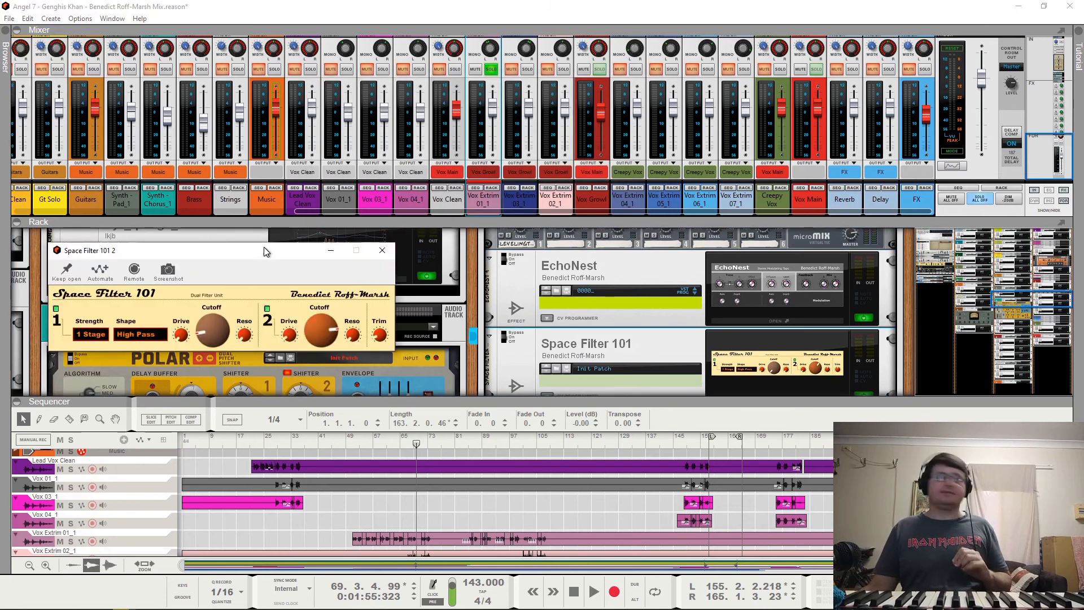
# Step: View the Space Filter 101 settings on the Vox Growl bus, close the window, and look over the line mixer feeding the effects
pyautogui.moveTo(265, 247); pyautogui.dragTo(604, 112)
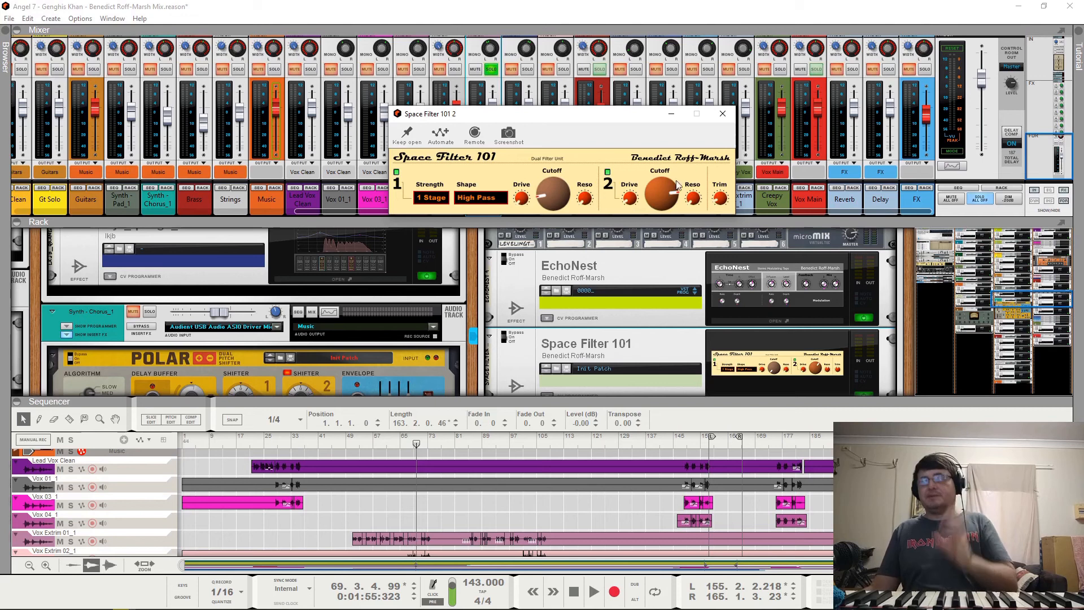
pyautogui.click(722, 114)
pyautogui.scroll(3, 604, 305)
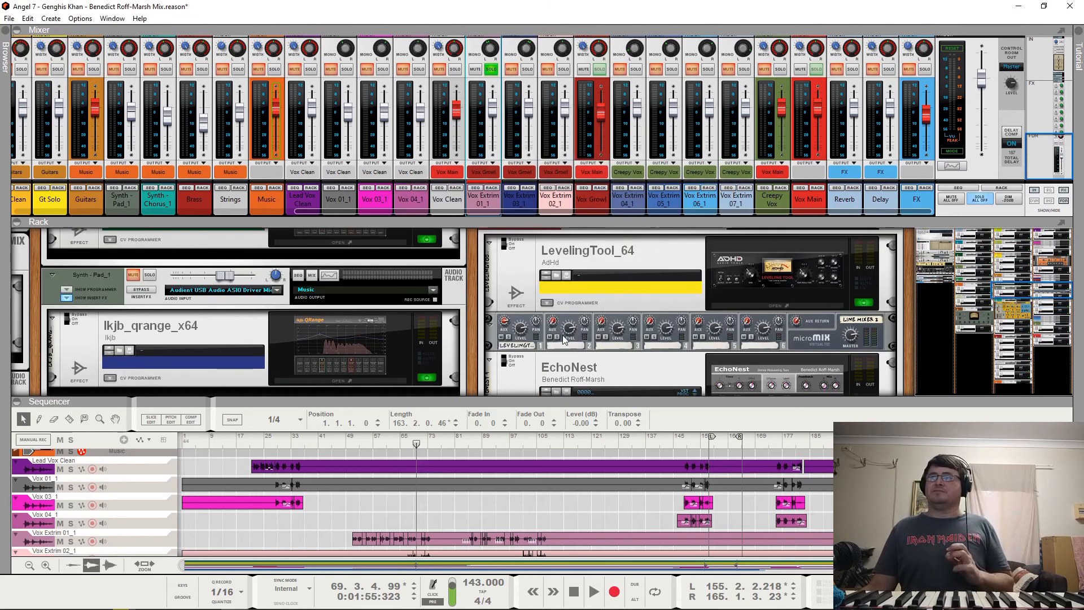
pyautogui.scroll(-3, 559, 316)
pyautogui.scroll(1, 706, 316)
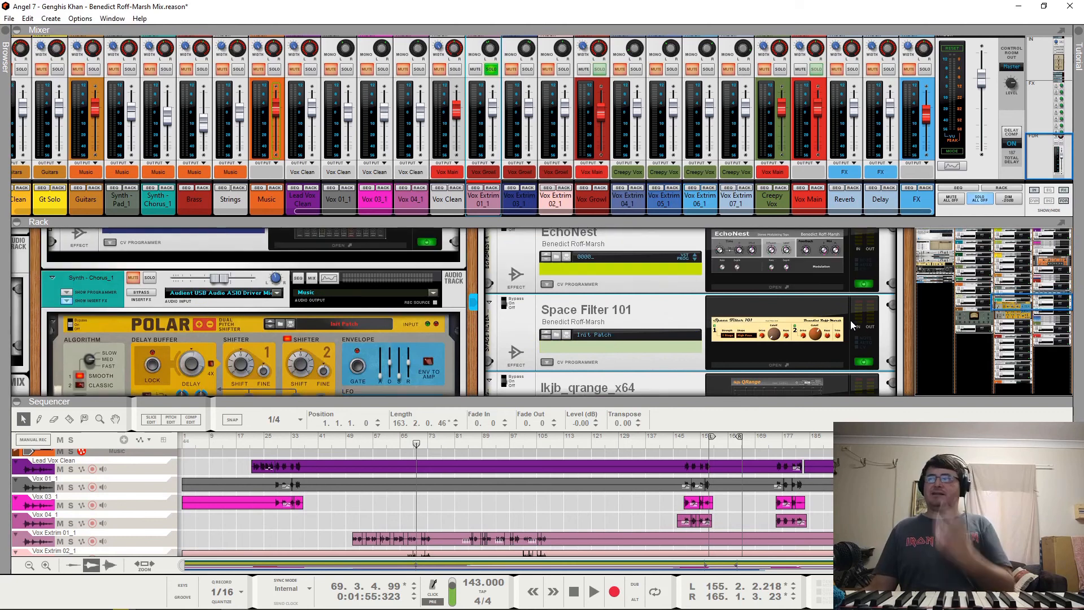
# Step: Open the Vox Growl bus's QRange equalizer, view its curve while playing from about bar 69, and close the window
pyautogui.scroll(-3, 754, 306)
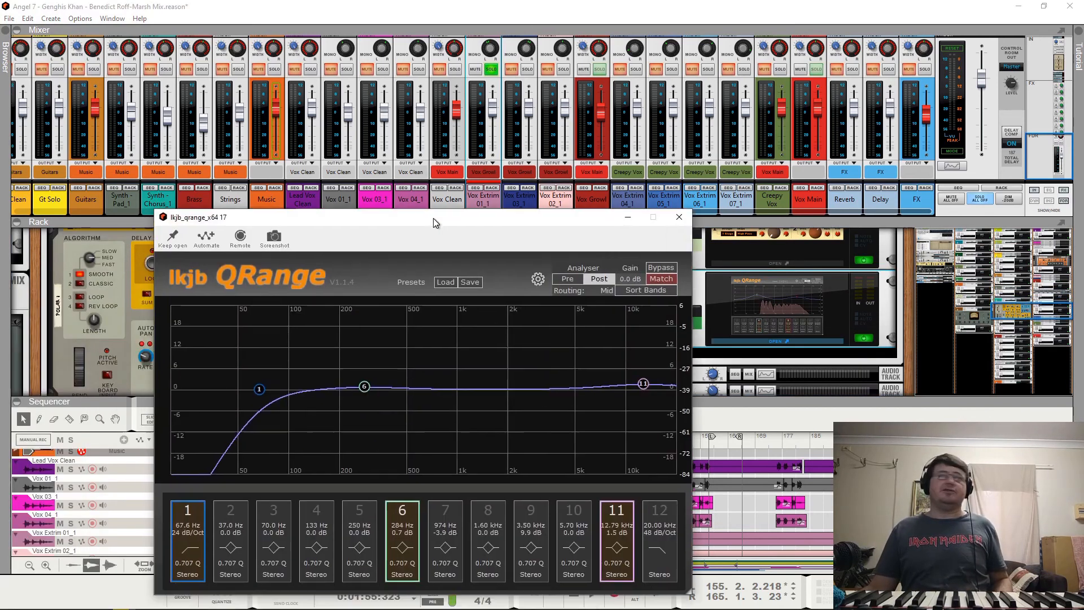
pyautogui.moveTo(433, 218); pyautogui.dragTo(521, 130)
pyautogui.press('space')
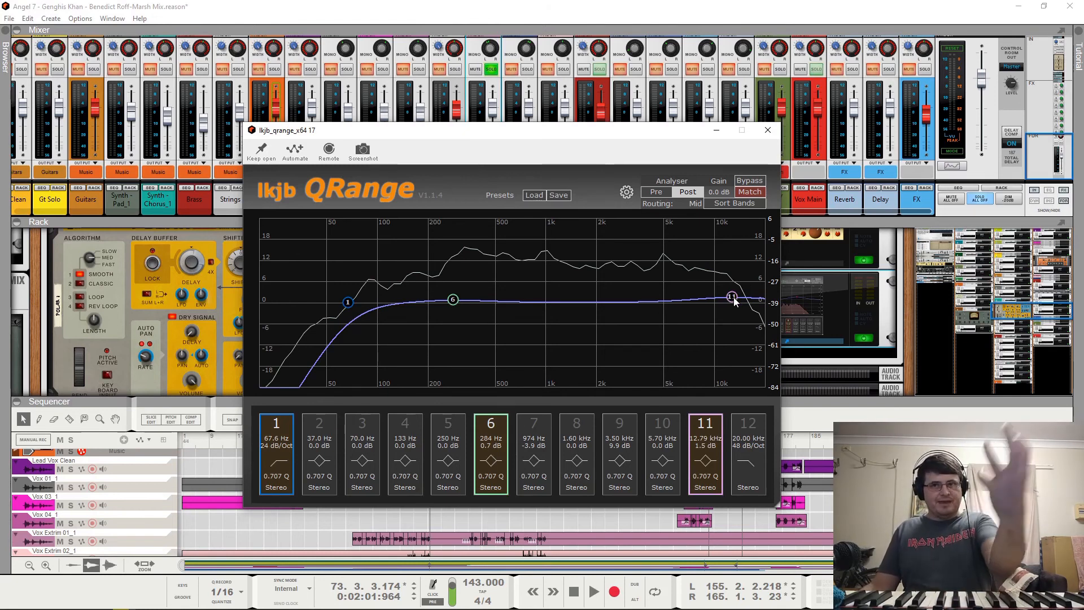
pyautogui.click(770, 132)
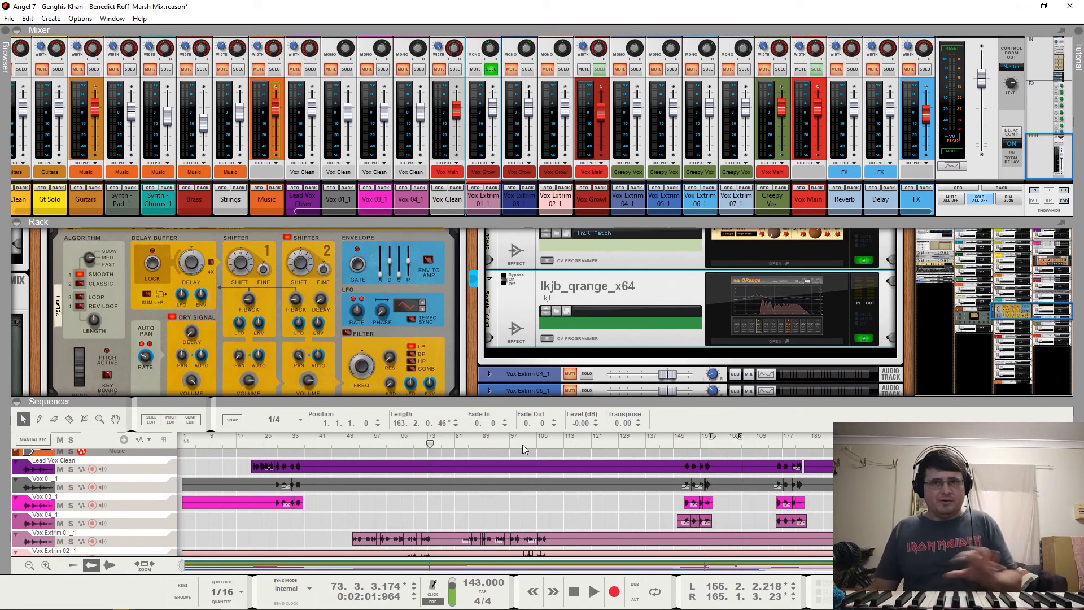
# Step: Play the full mix from about bar 73 and bring the Vox Extrim 04_1 and 05_1 tracks into view in the rack and sequencer
pyautogui.press('space')
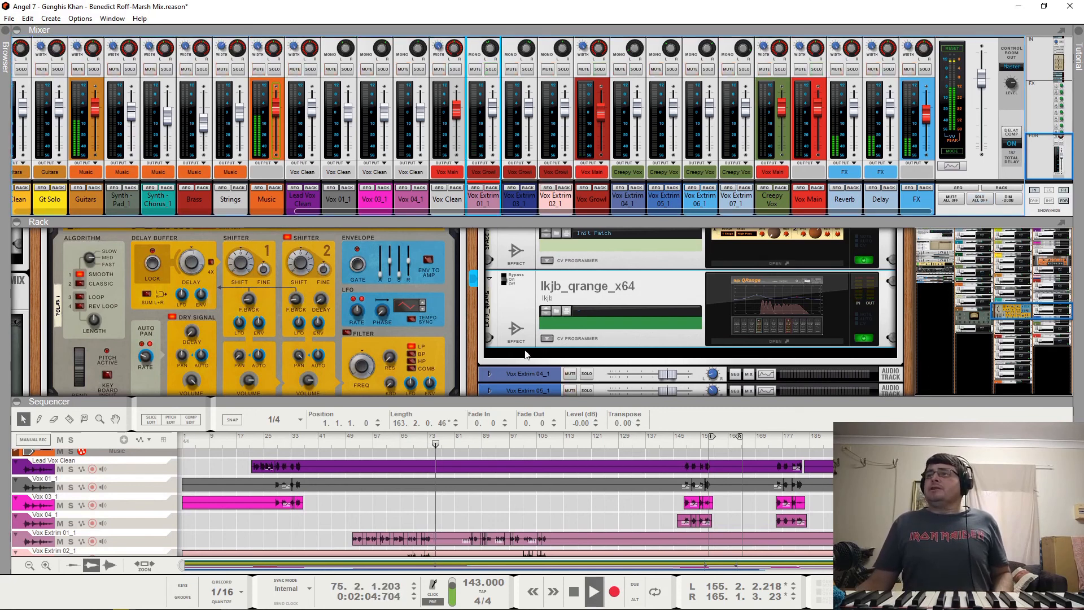
pyautogui.scroll(-3, 525, 354)
pyautogui.press('space')
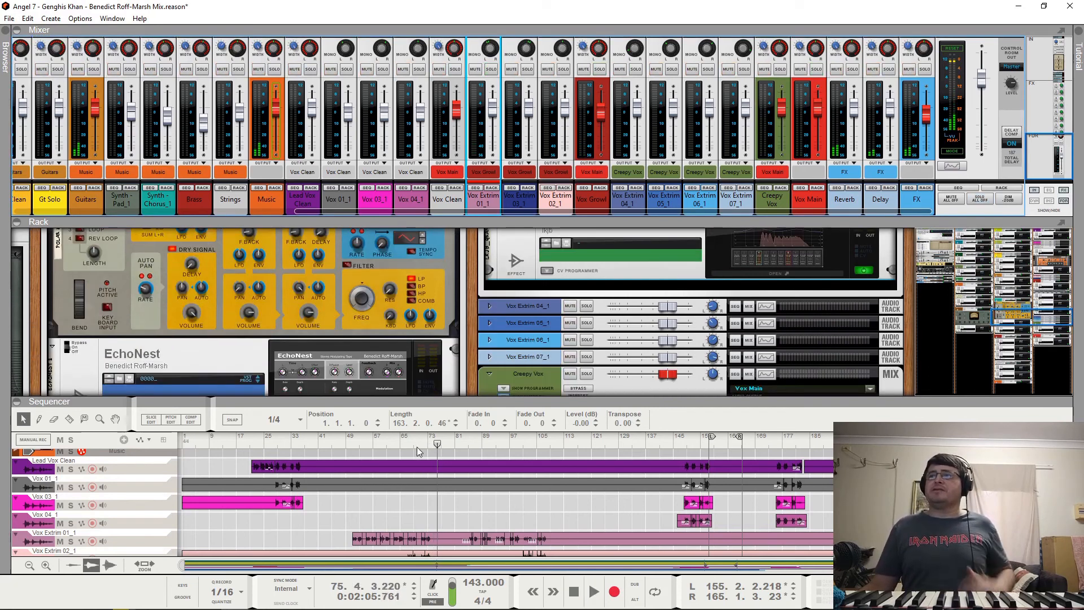
pyautogui.scroll(-4, 444, 477)
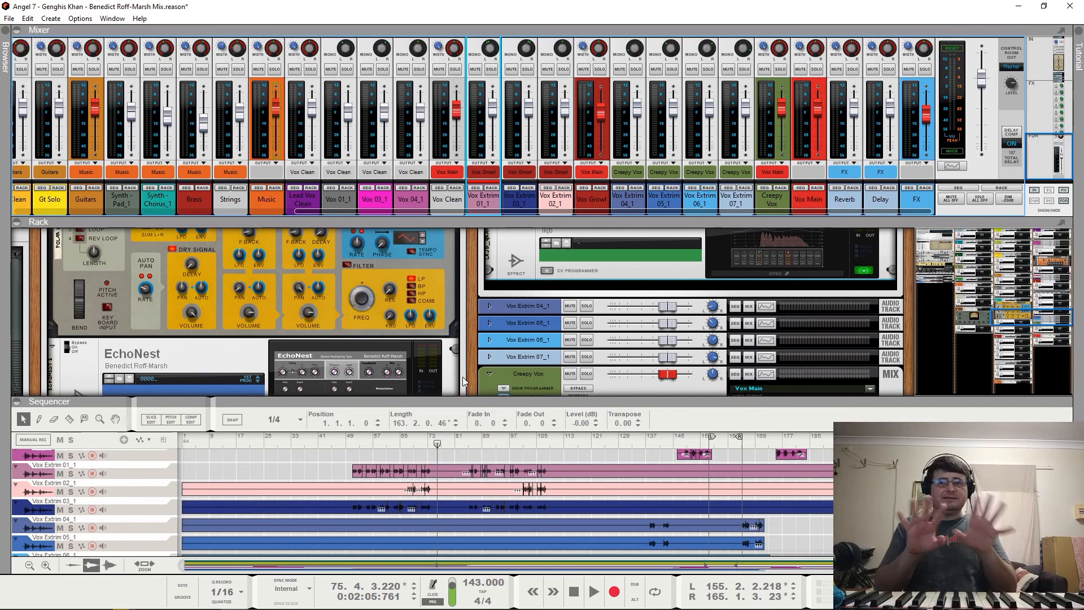
# Step: Stop playback and select the Vox Extrim 04_1 track in the rack
pyautogui.press('space')
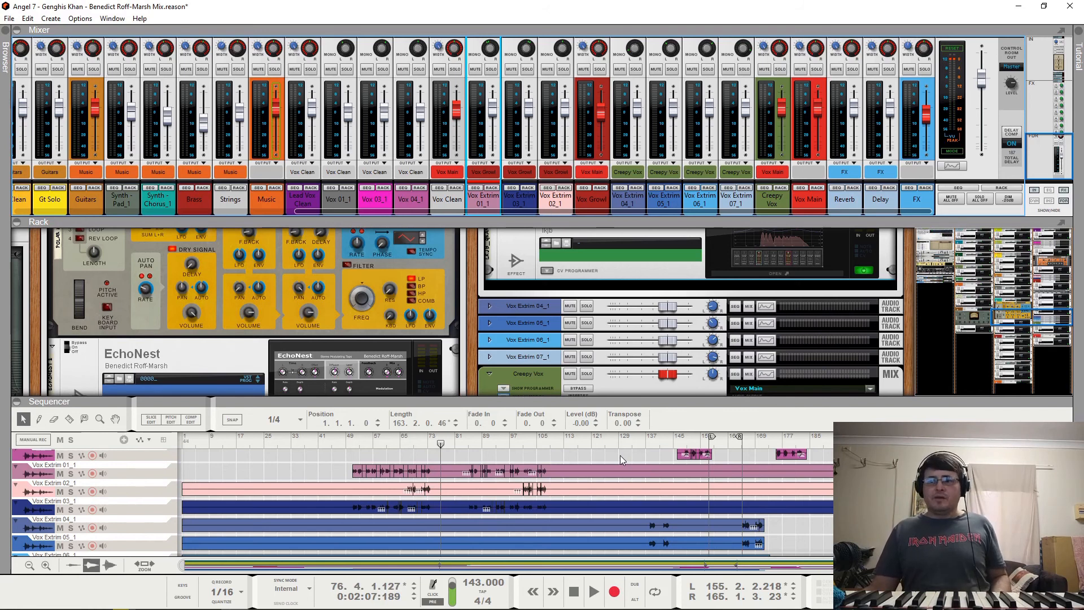
pyautogui.scroll(-4, 620, 455)
pyautogui.scroll(3, 639, 446)
pyautogui.click(608, 198)
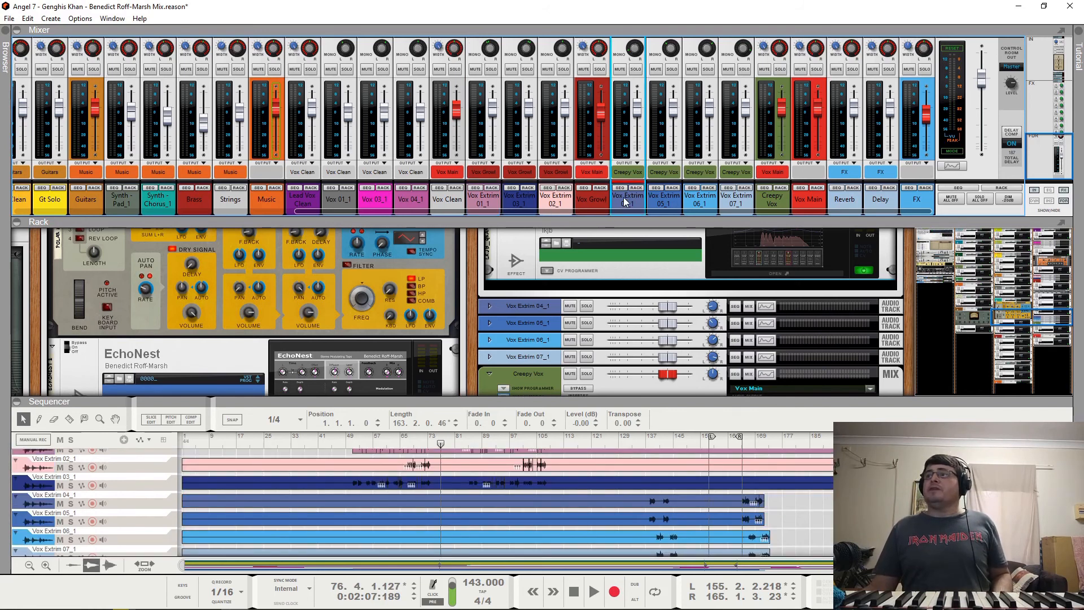
pyautogui.scroll(-2, 633, 320)
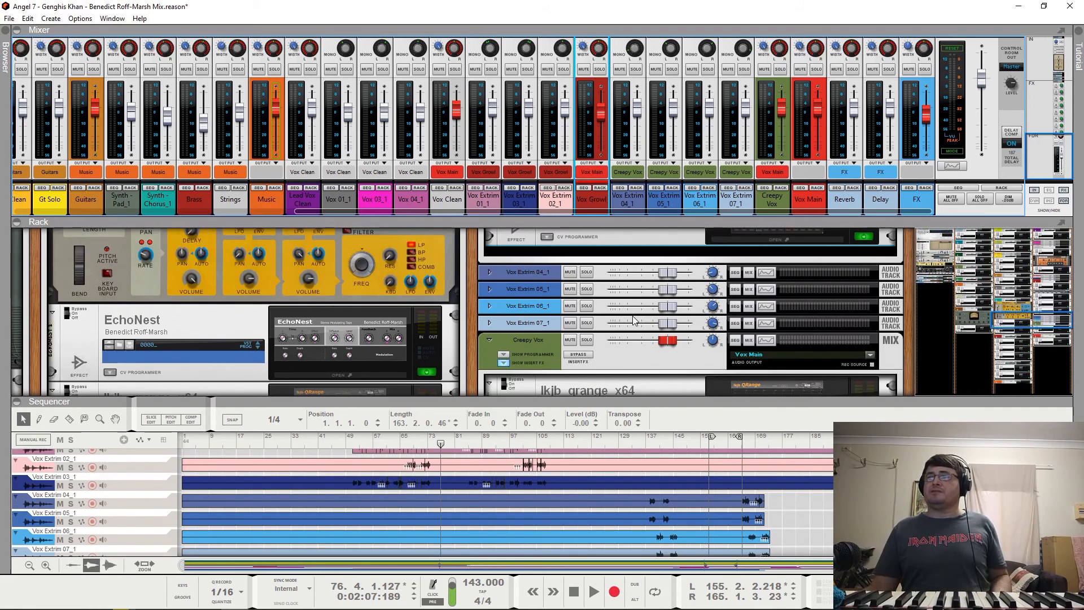
pyautogui.click(522, 272)
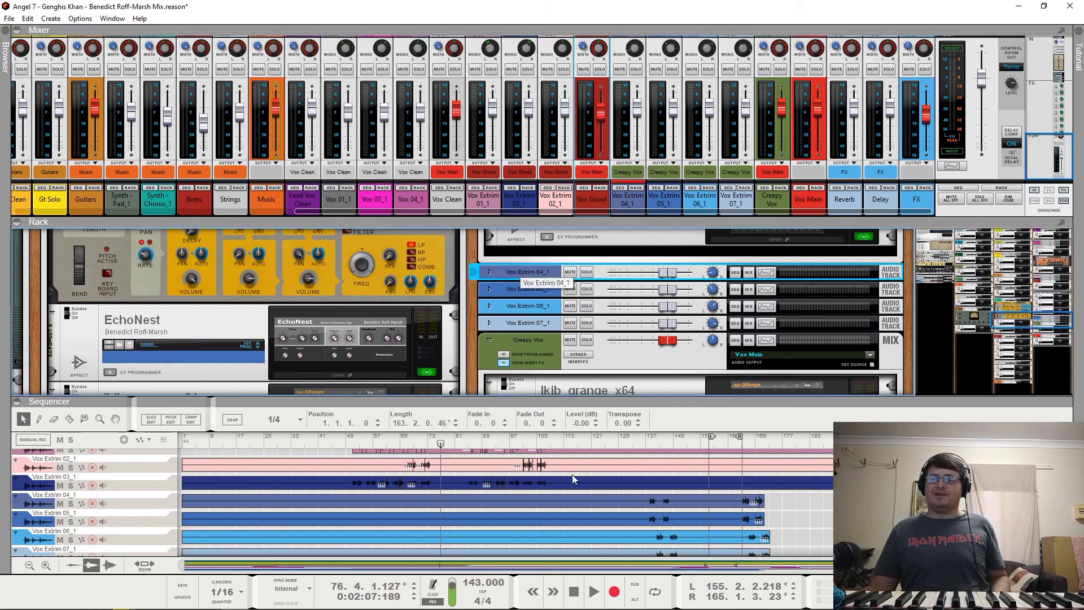
pyautogui.scroll(-2, 581, 479)
pyautogui.scroll(2, 627, 500)
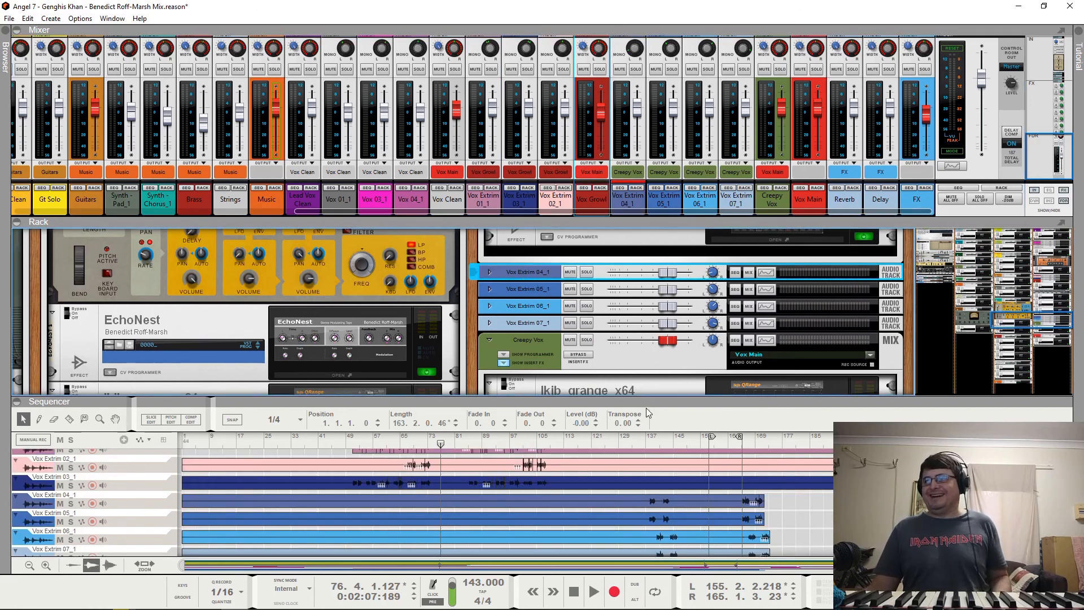
# Step: Examine the Creepy Vox bus's QRange insert in the rack and compare it with the Vox Growl bus's insert chain
pyautogui.scroll(-4, 627, 348)
pyautogui.scroll(1, 627, 350)
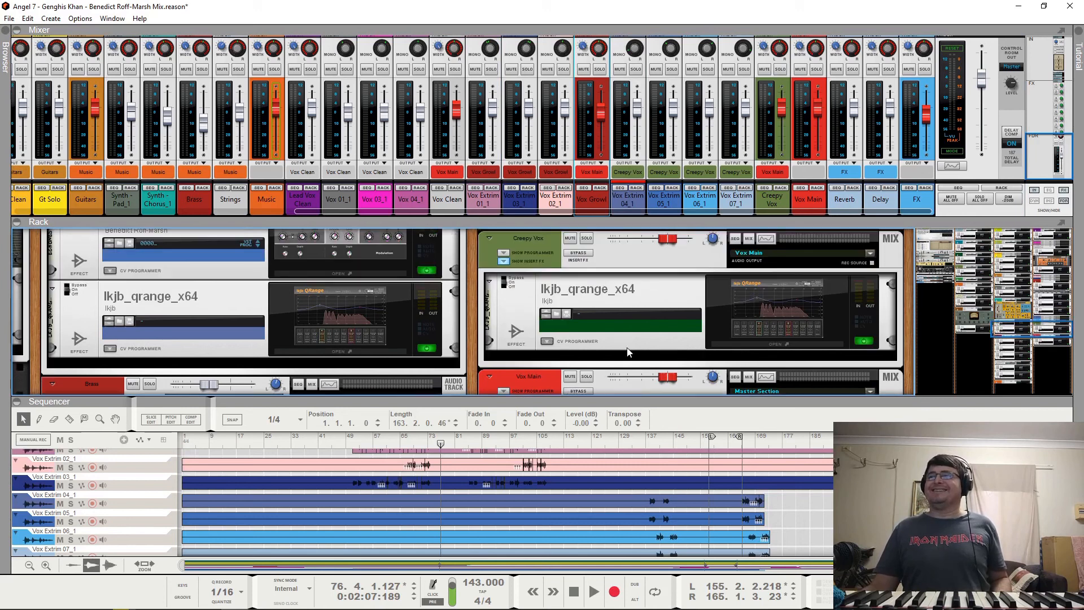
pyautogui.scroll(1, 628, 352)
pyautogui.scroll(2, 537, 288)
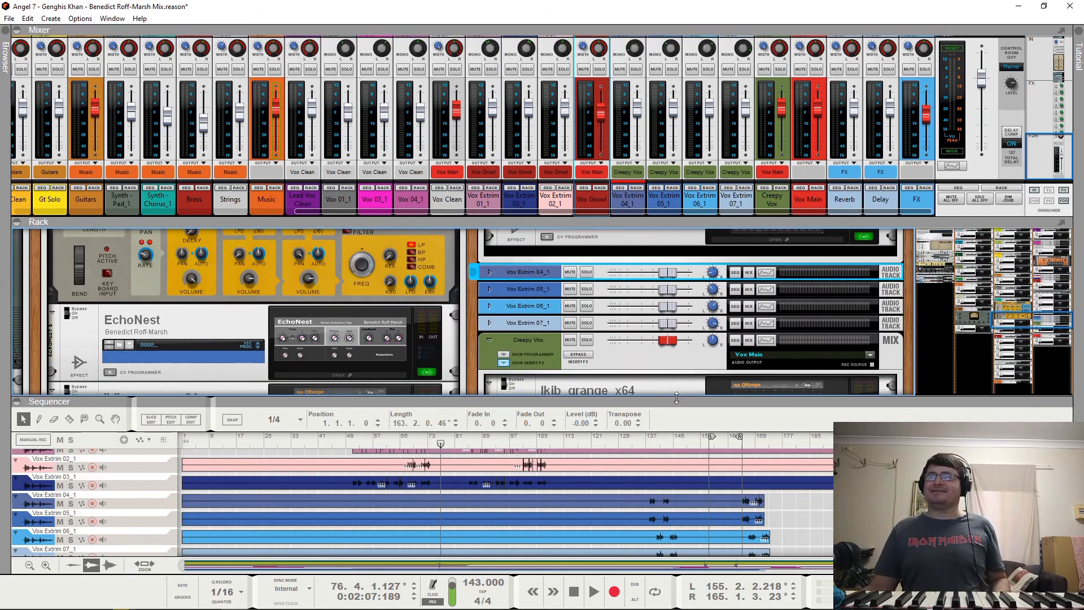
pyautogui.scroll(-2, 793, 332)
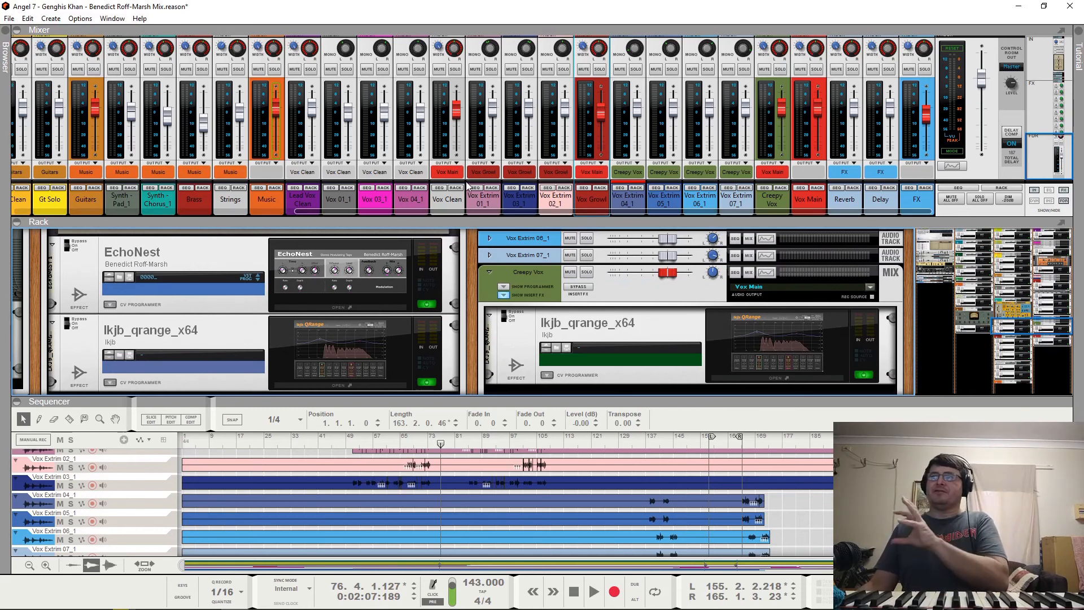
pyautogui.scroll(5, 582, 205)
pyautogui.scroll(-5, 582, 205)
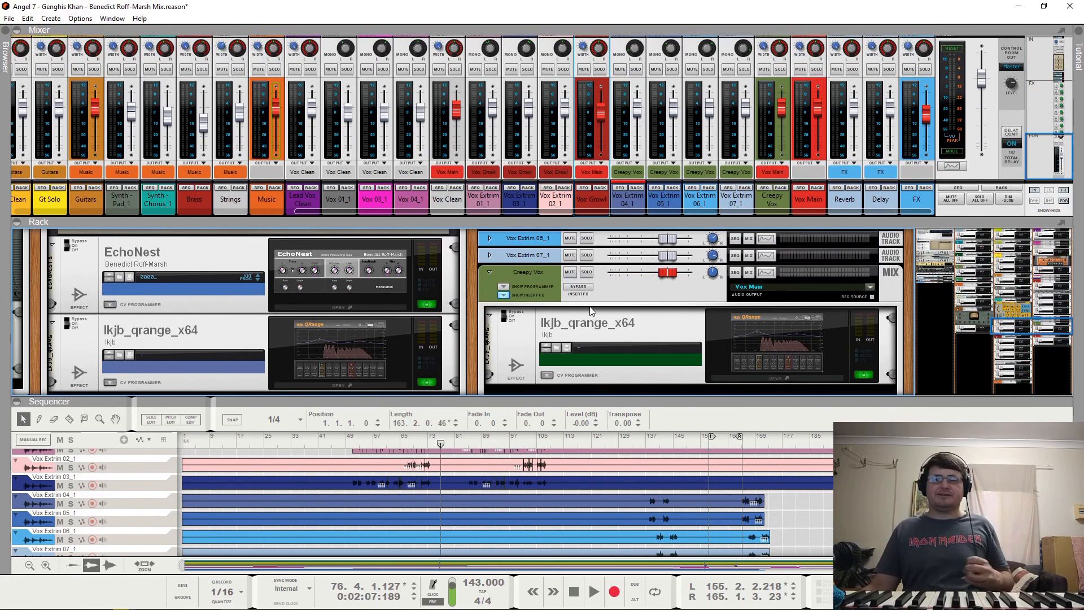
pyautogui.scroll(5, 593, 322)
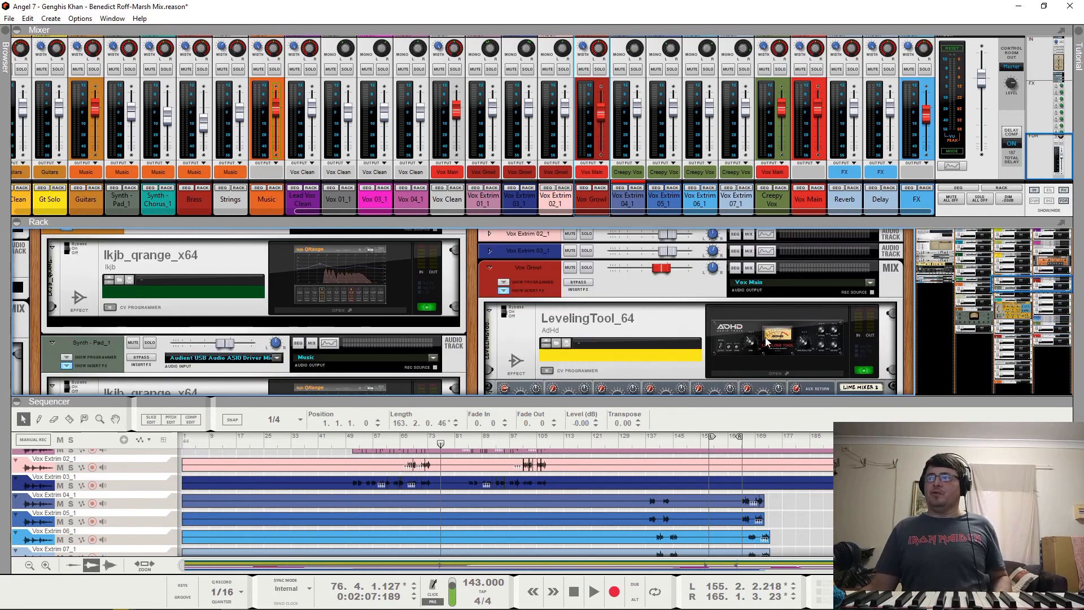
pyautogui.scroll(-3, 765, 337)
pyautogui.scroll(-5, 658, 317)
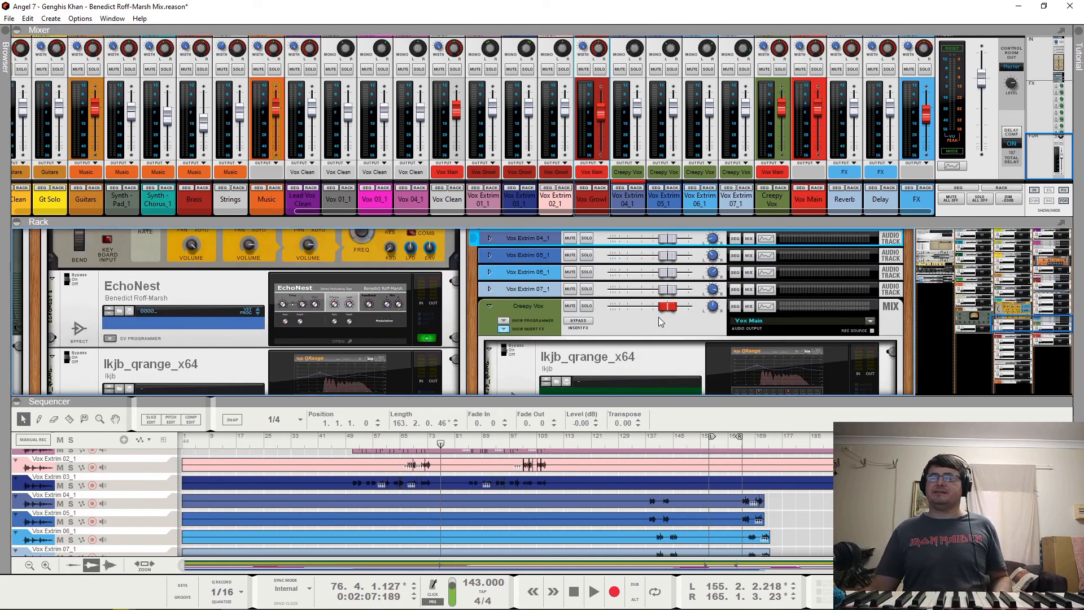
# Step: Play from about bar 137, audition the Creepy Vox bus in solo, and release the solo once playback is stopped
pyautogui.click(649, 438)
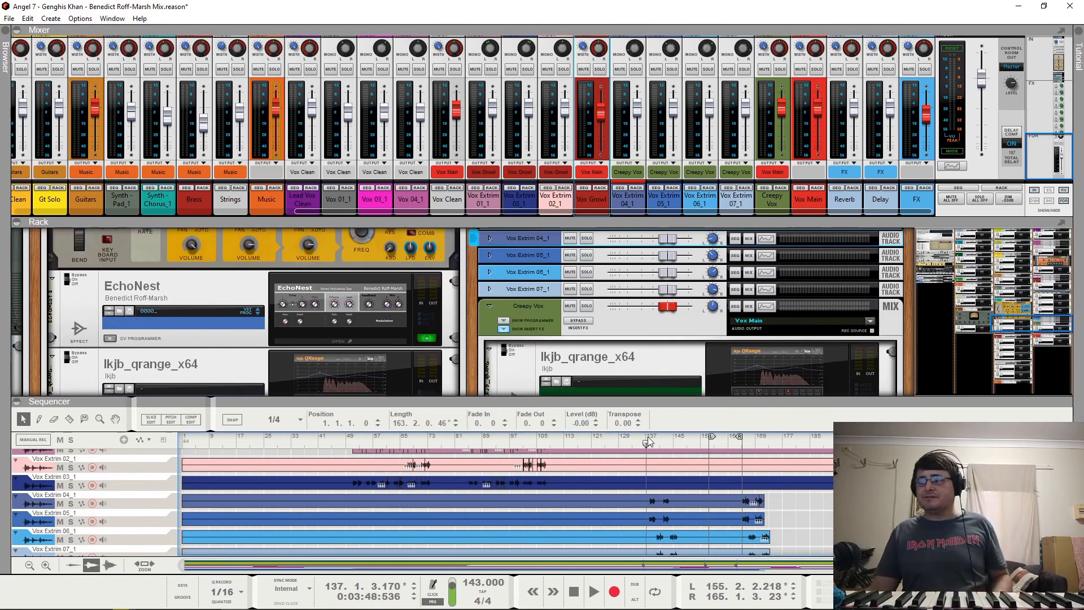
pyautogui.press('space')
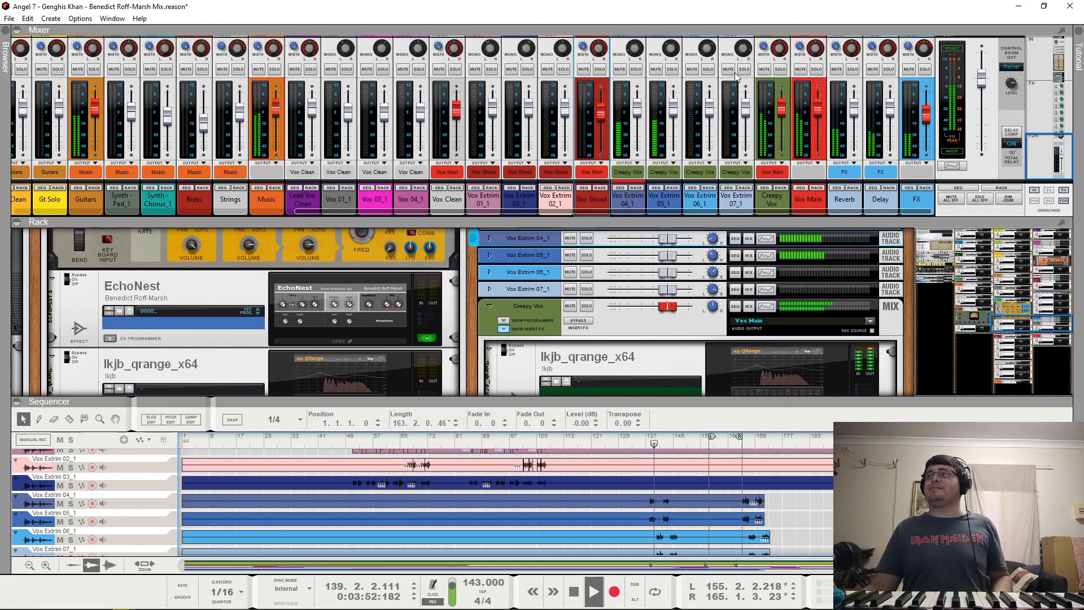
pyautogui.click(781, 70)
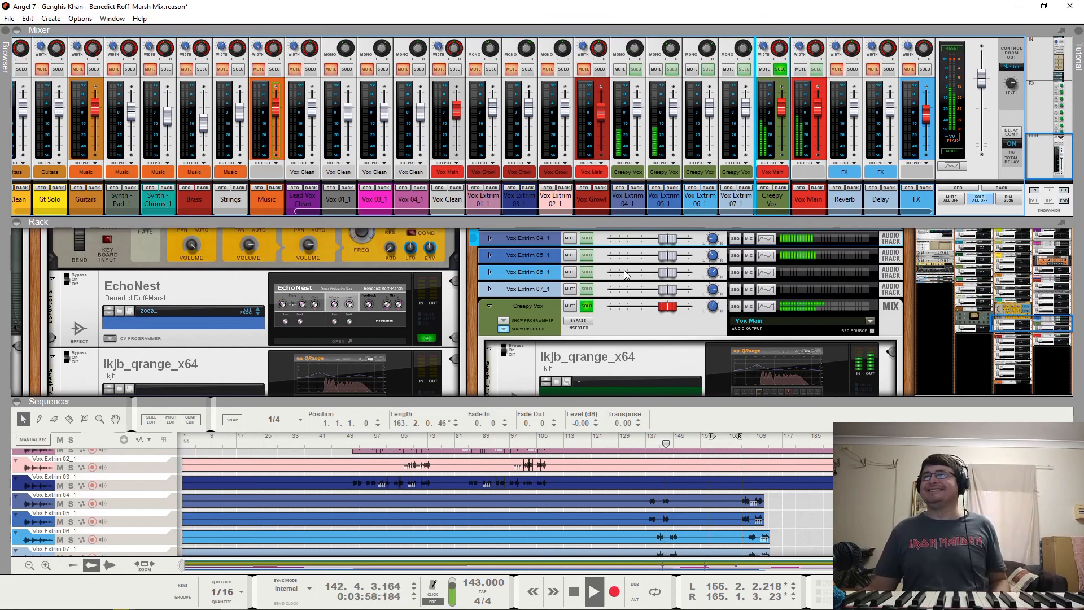
pyautogui.press('space')
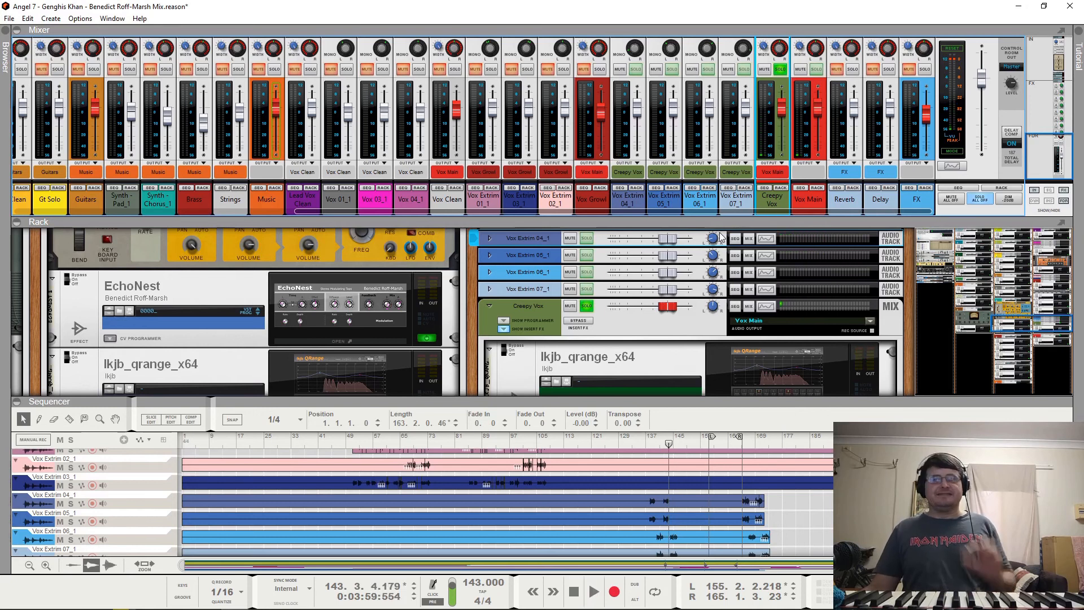
pyautogui.click(780, 69)
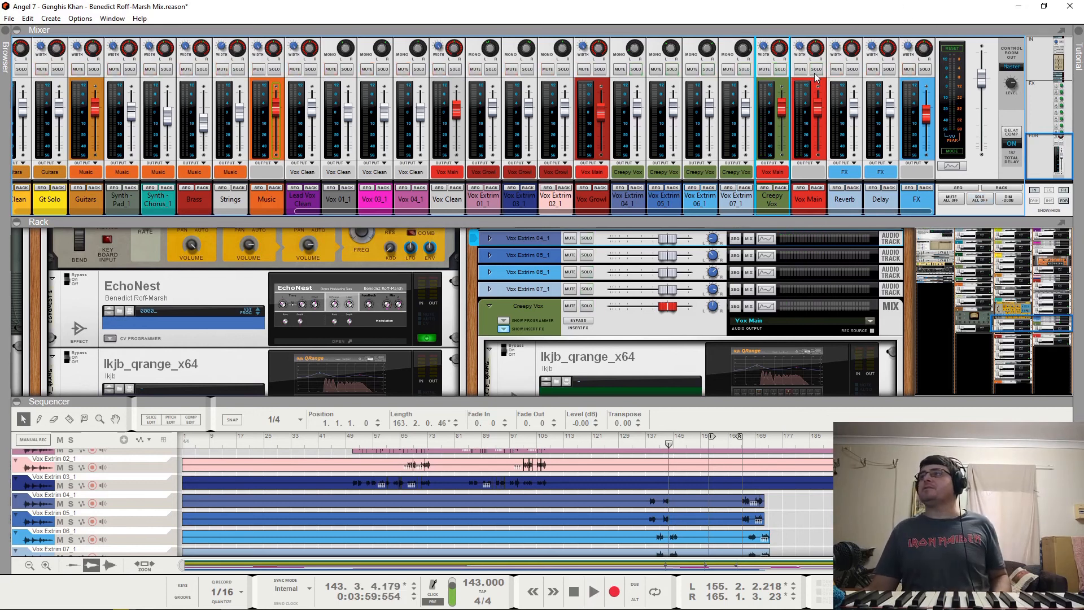
# Step: Audition the Creepy Vox bus soloed together with the FX bus from about bar 137, and check the Vox Extrim 04_1 pan
pyautogui.click(780, 69)
pyautogui.click(926, 69)
pyautogui.press('space')
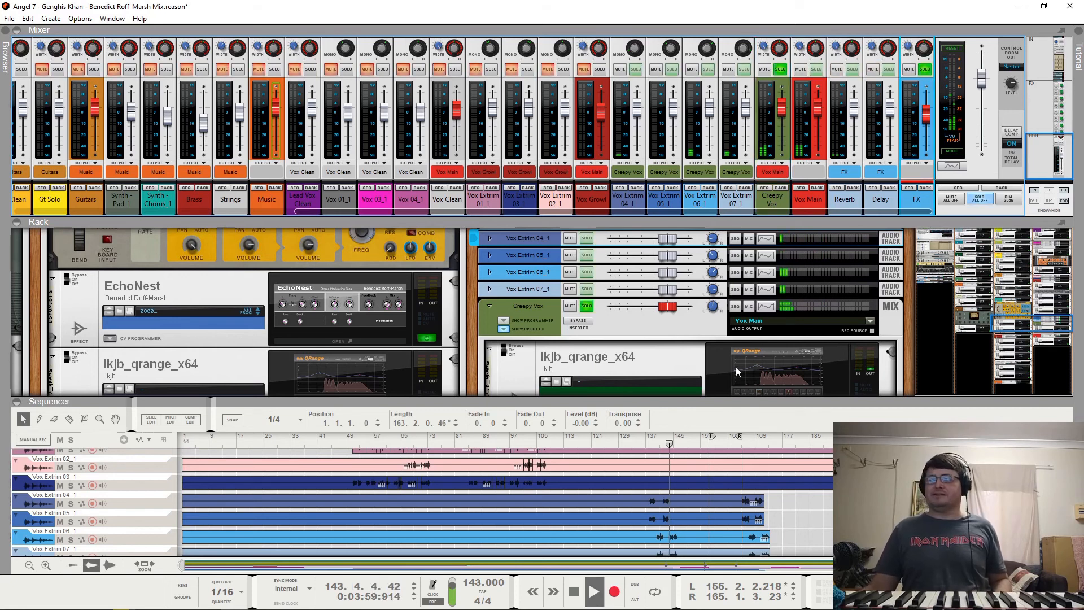
pyautogui.click(651, 443)
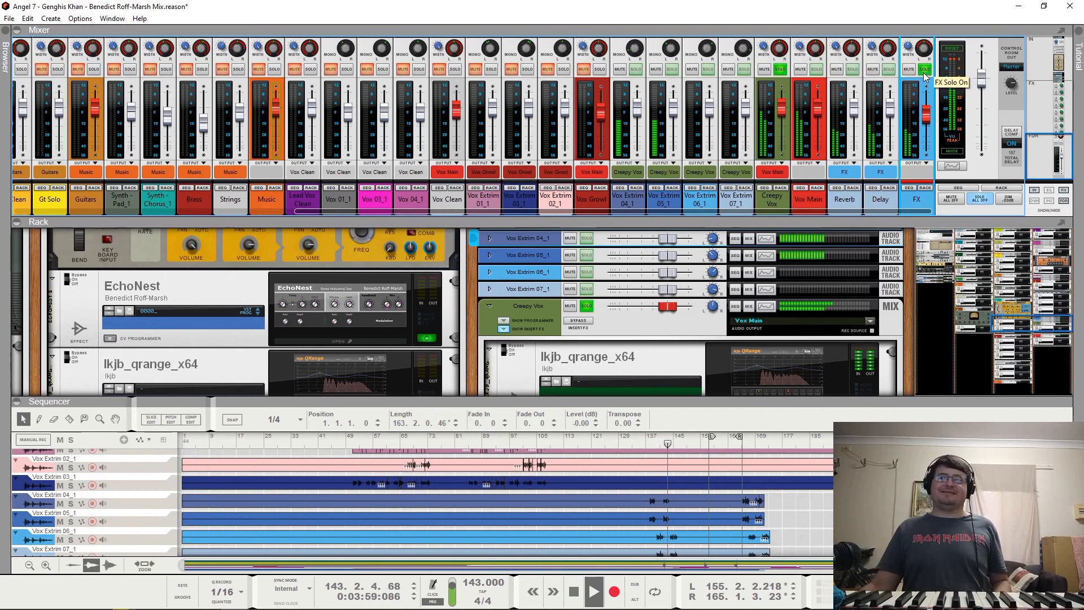
pyautogui.press('space')
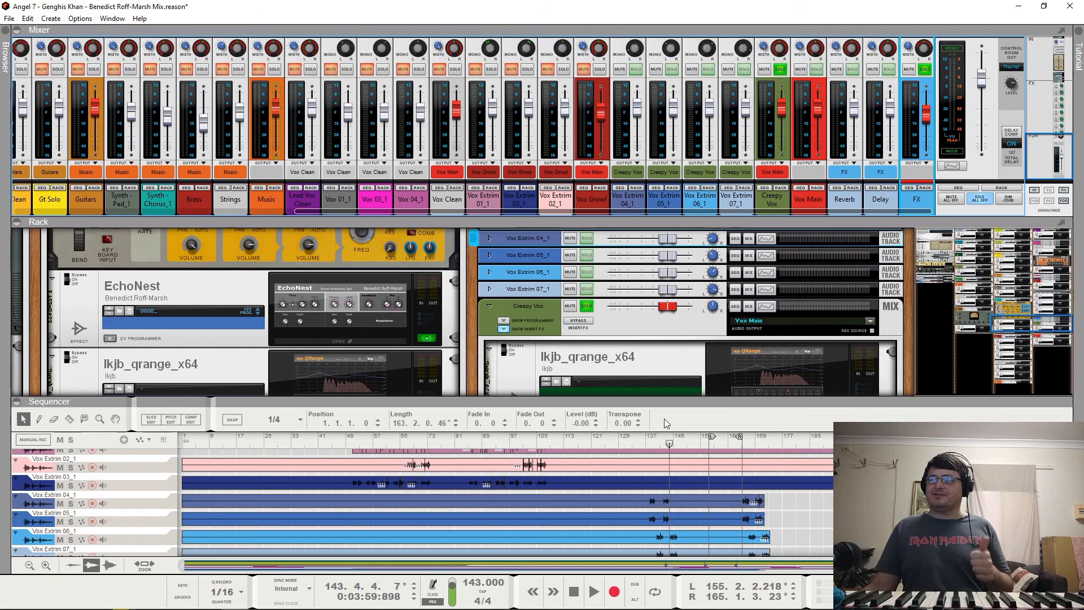
pyautogui.click(636, 51)
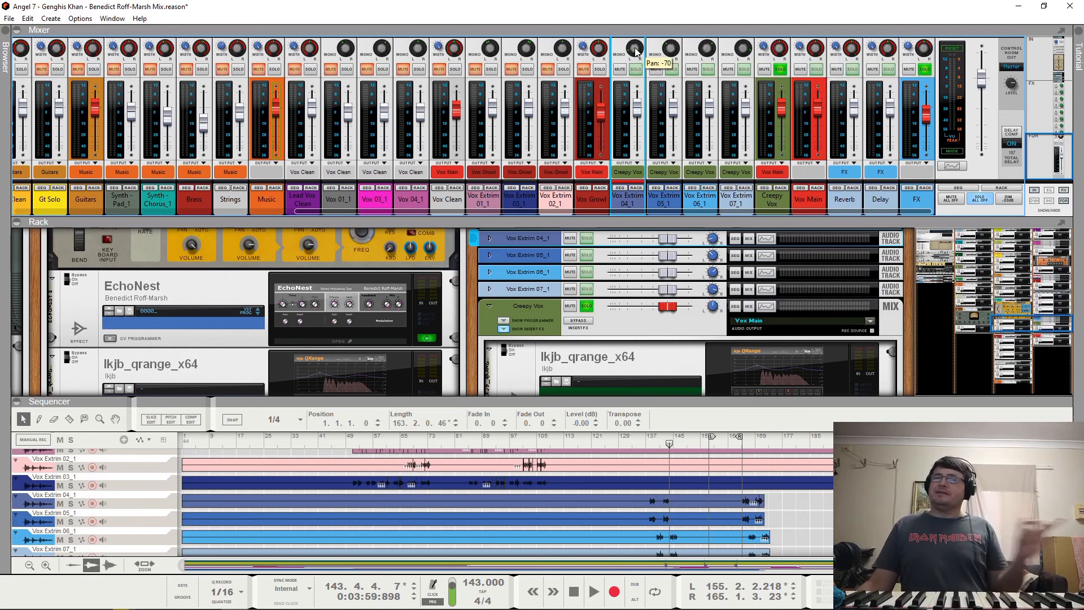
pyautogui.moveTo(681, 50)
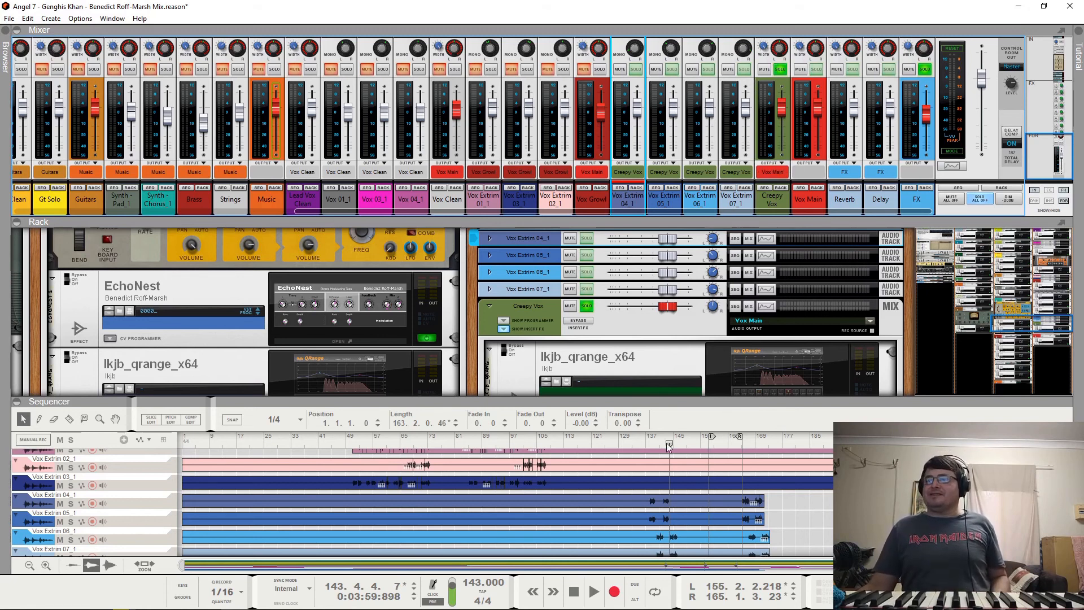
# Step: Replace the Creepy Vox solo with Vox Main, keep FX soloed, and play all the vocals from about bar 136 to bar 149
pyautogui.click(645, 443)
pyautogui.scroll(3, 791, 93)
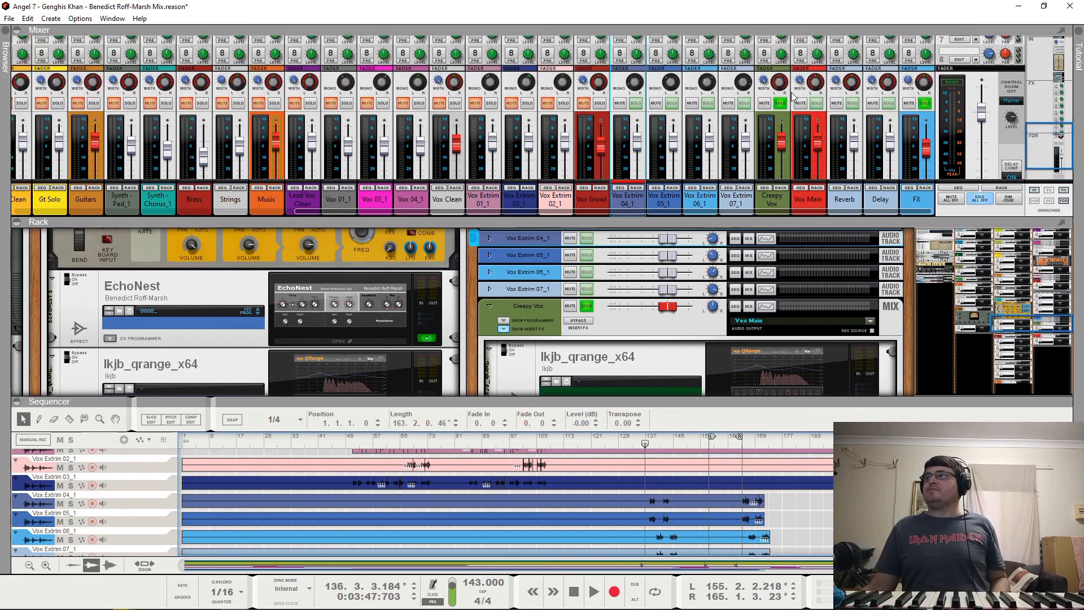
pyautogui.click(781, 138)
pyautogui.click(819, 137)
pyautogui.press('space')
pyautogui.scroll(-2, 766, 507)
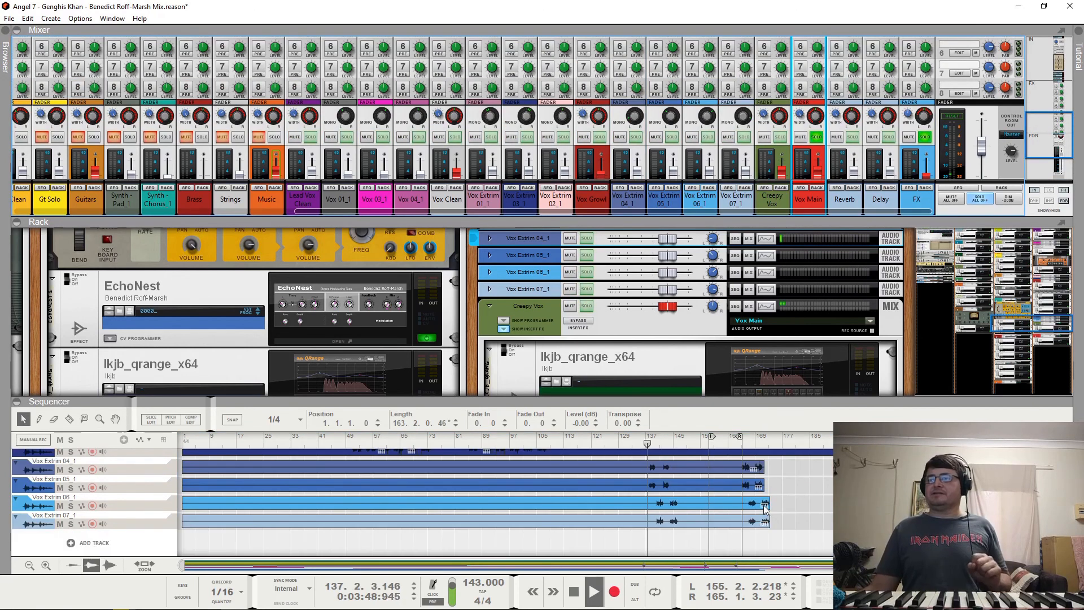
pyautogui.scroll(4, 734, 492)
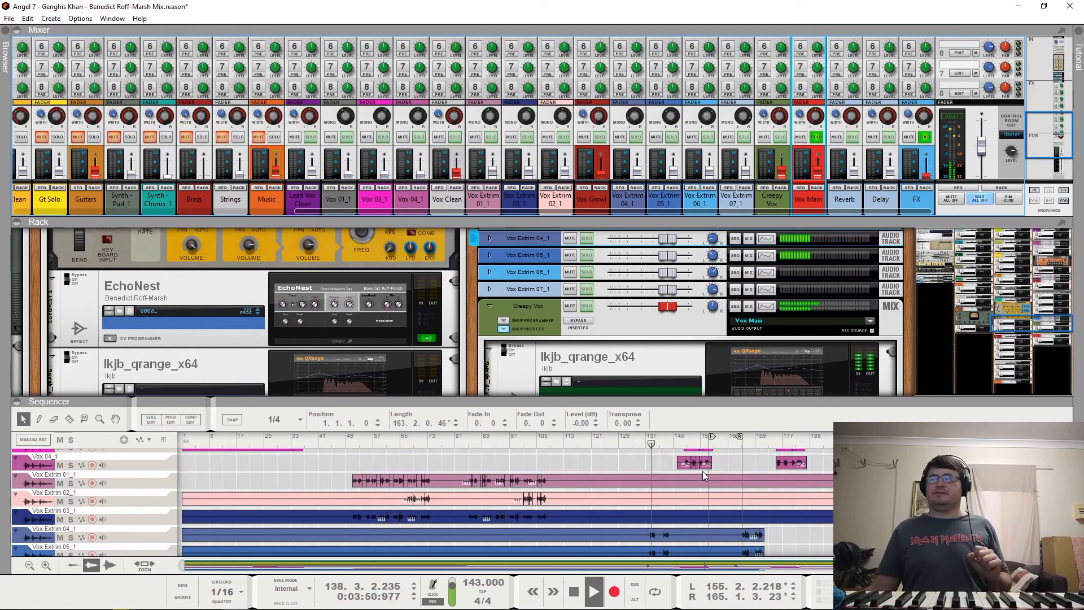
pyautogui.scroll(2, 703, 471)
pyautogui.scroll(-6, 703, 471)
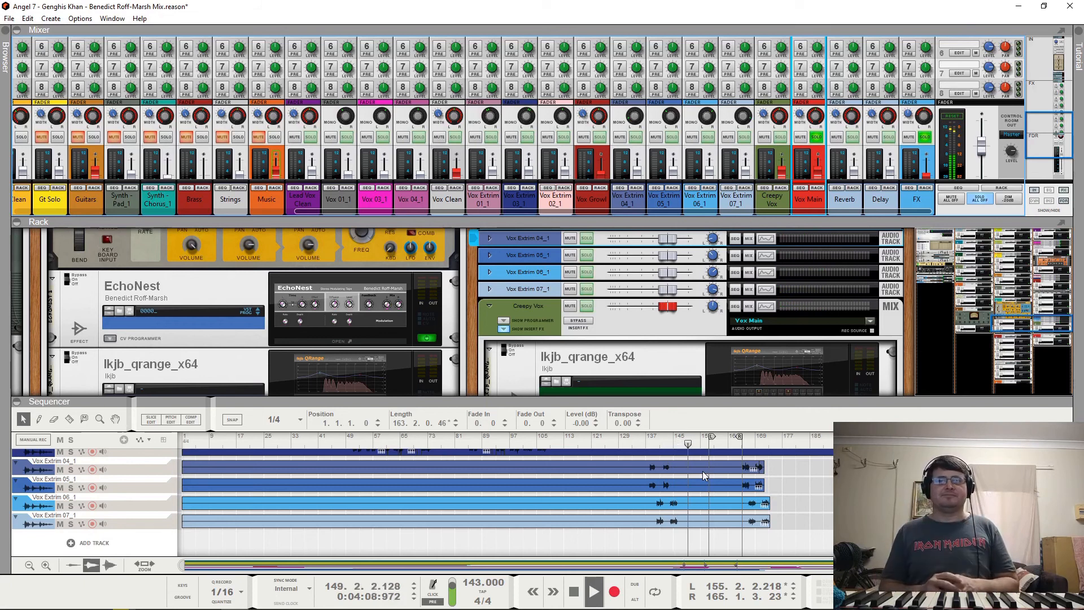
pyautogui.press('space')
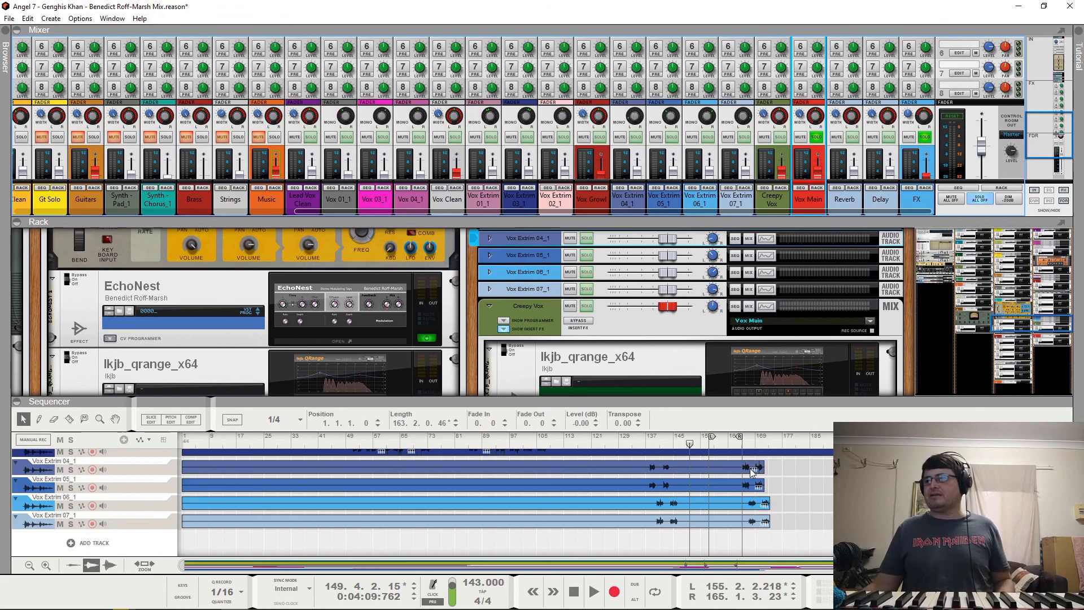
# Step: Bring the Vox Main bus into view in the rack, release the Vox Main and FX solos, and play the full mix from about bar 137
pyautogui.scroll(-10, 829, 307)
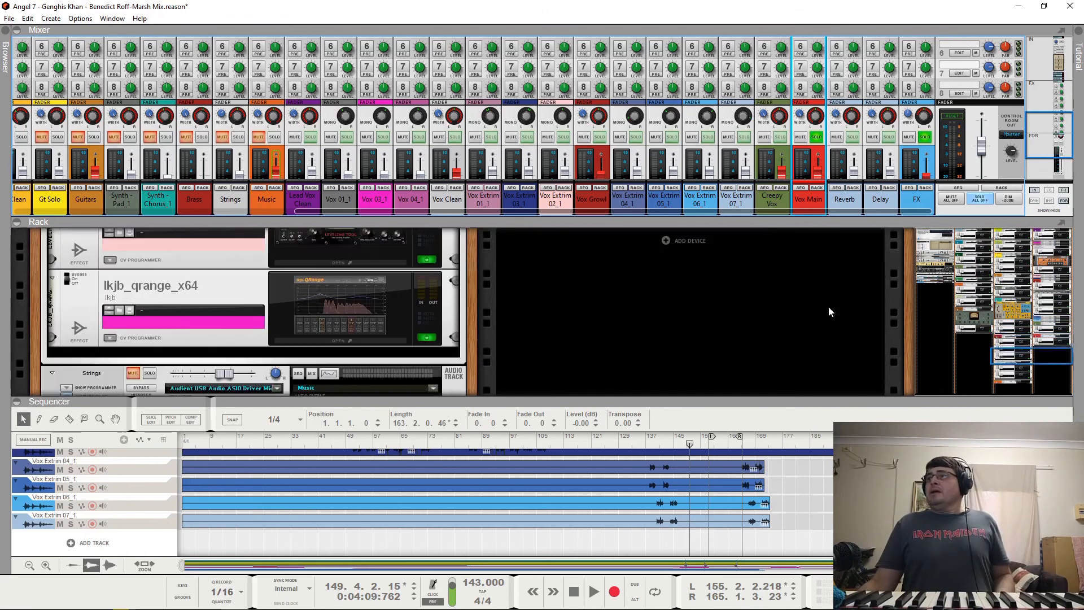
pyautogui.scroll(3, 829, 307)
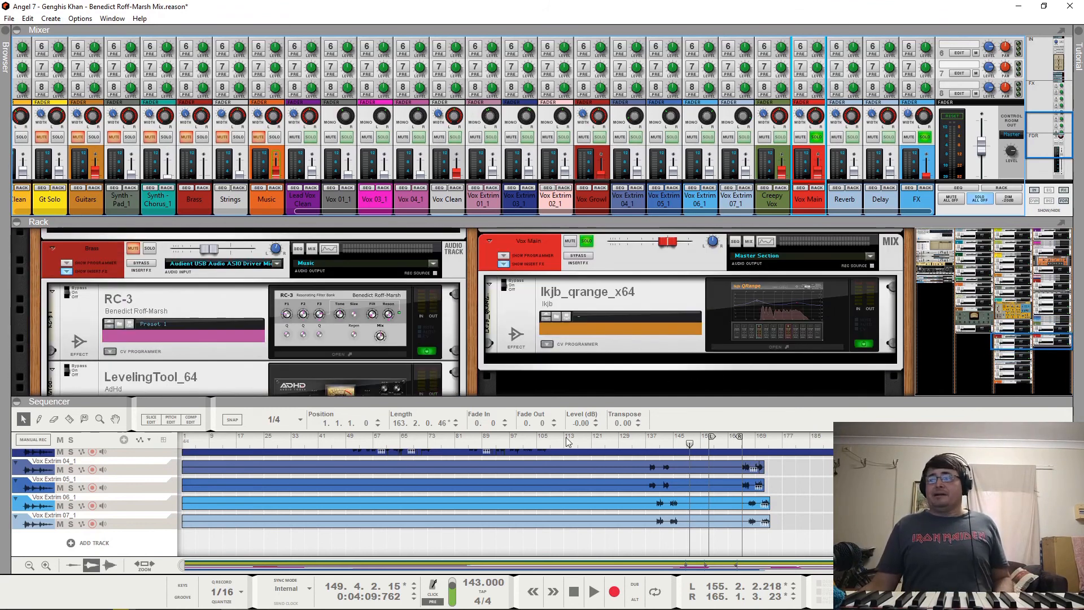
pyautogui.click(817, 137)
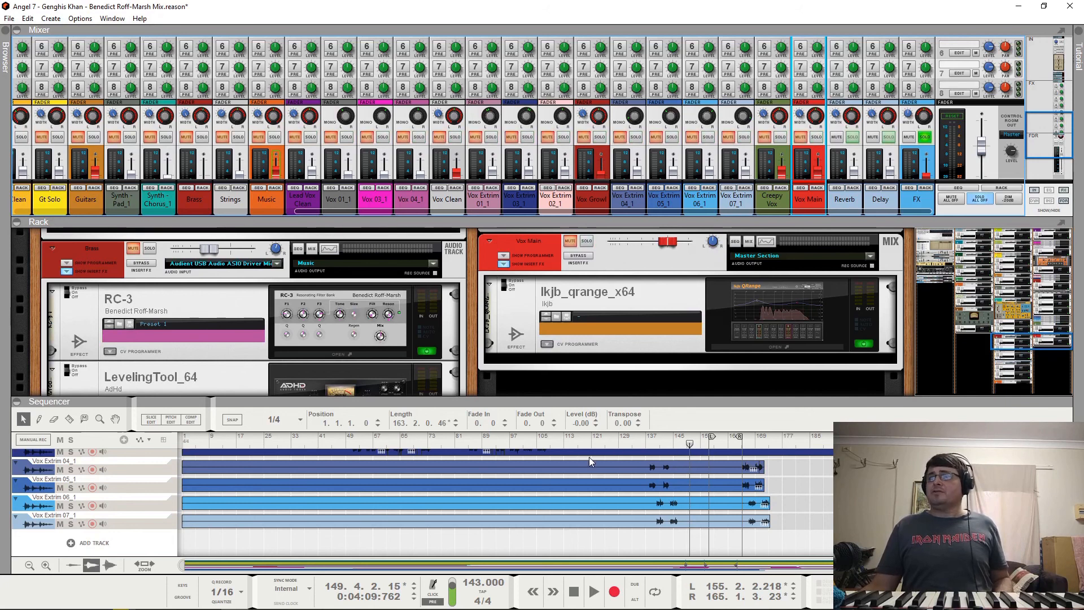
pyautogui.click(651, 440)
pyautogui.press('space')
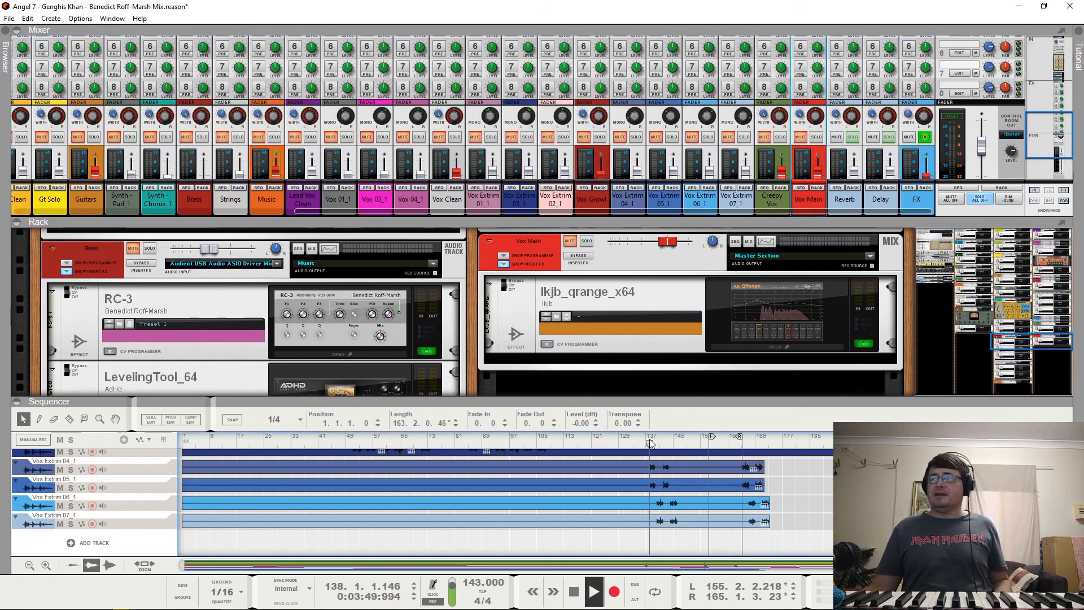
pyautogui.click(925, 138)
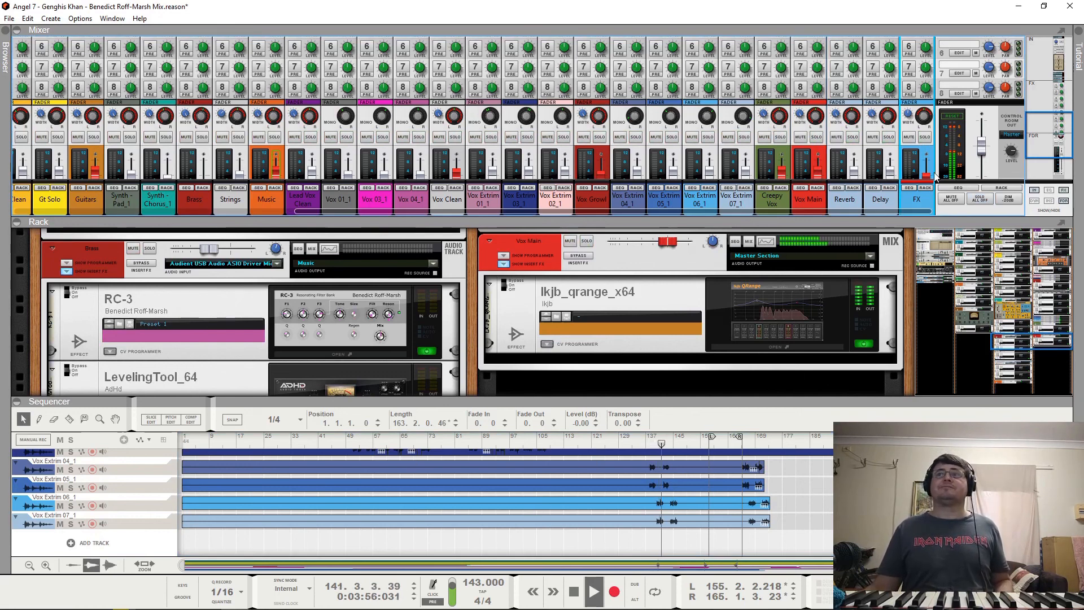
pyautogui.scroll(-3, 803, 170)
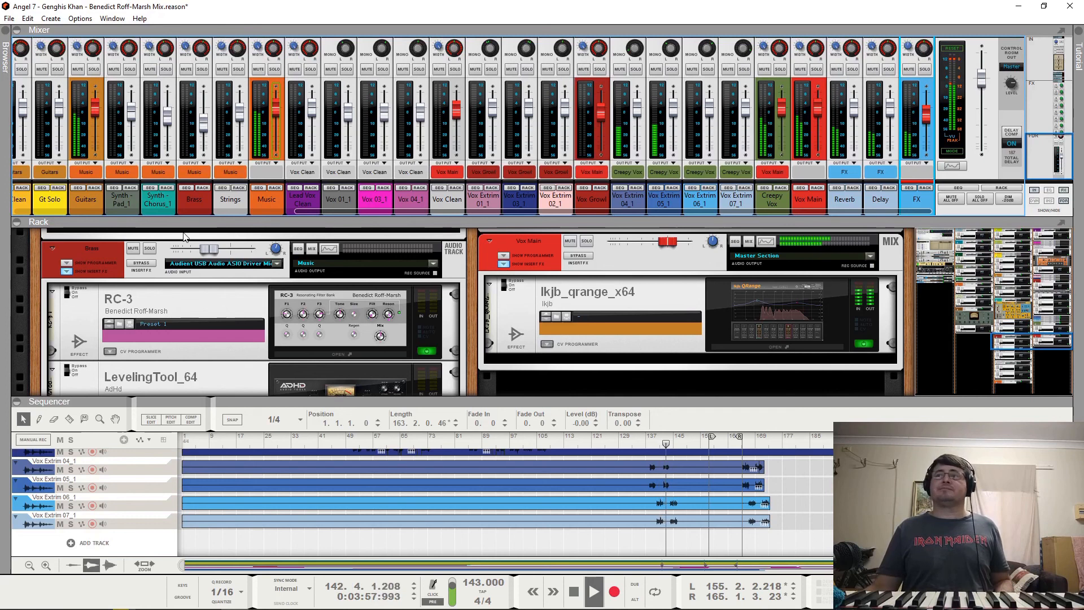
pyautogui.moveTo(348, 213); pyautogui.dragTo(1, 230)
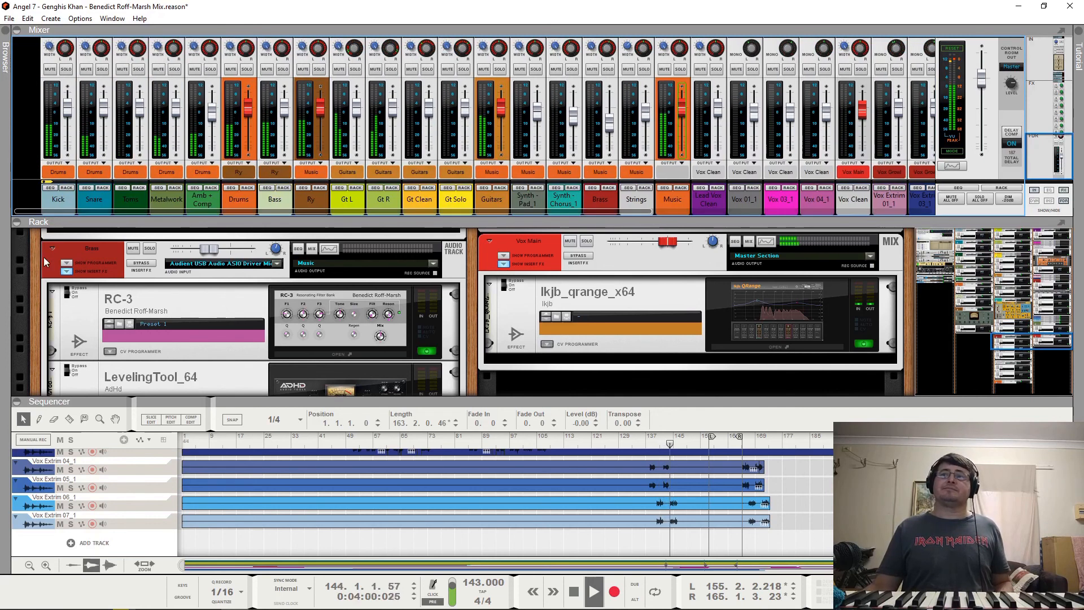
# Step: Collapse the mixer and shrink the sequencer to enlarge the rack, and stop playback
pyautogui.click(18, 30)
pyautogui.moveTo(314, 315); pyautogui.dragTo(335, 491)
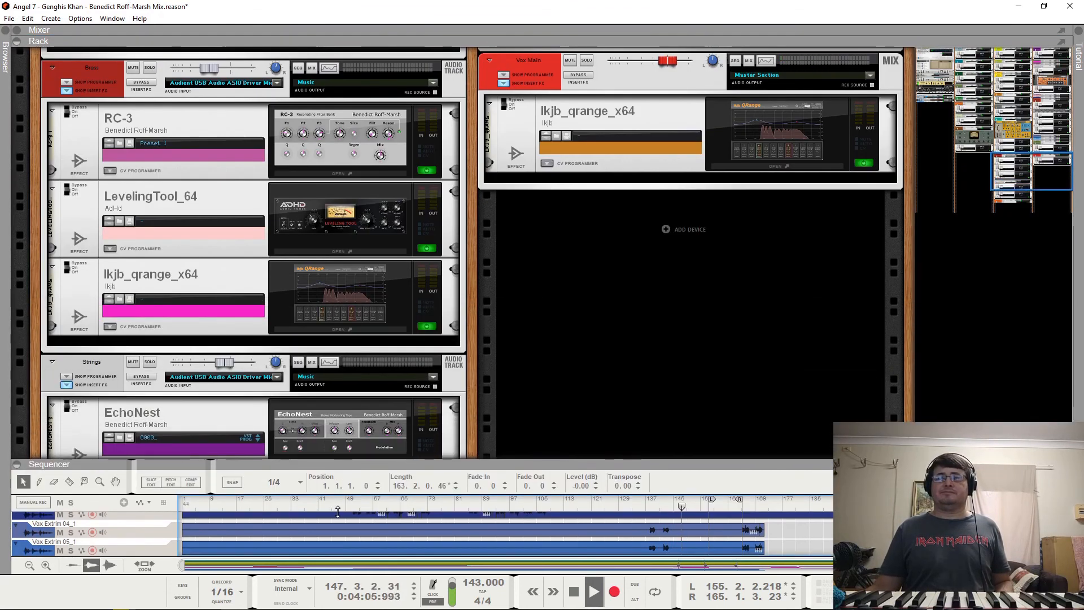
pyautogui.press('space')
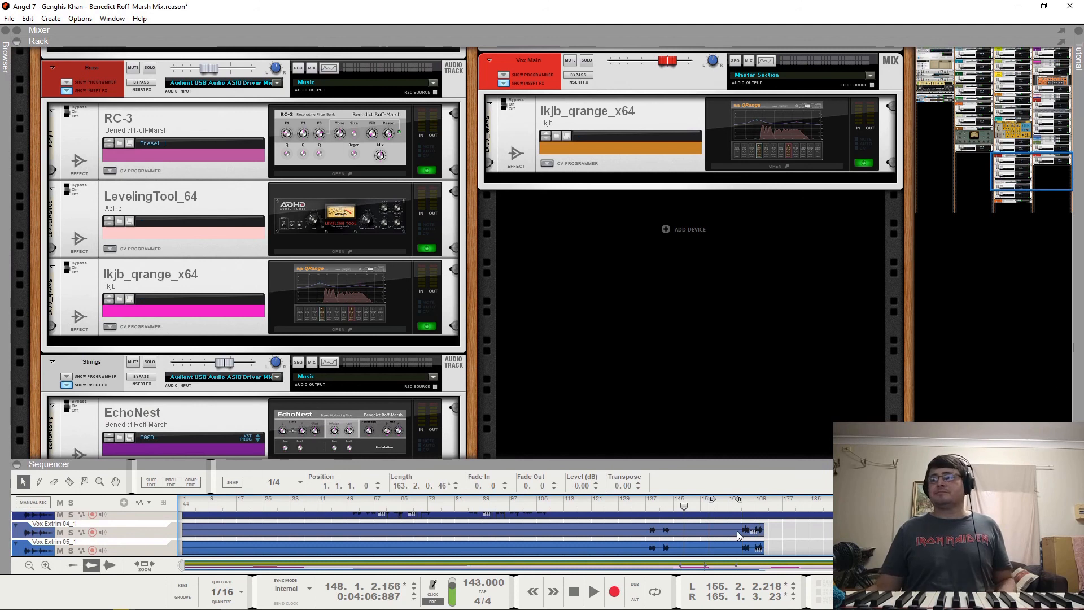
# Step: Return the song position to bar 1 and bring the master section's insert effects chain into view in the rack
pyautogui.moveTo(683, 511); pyautogui.dragTo(205, 514)
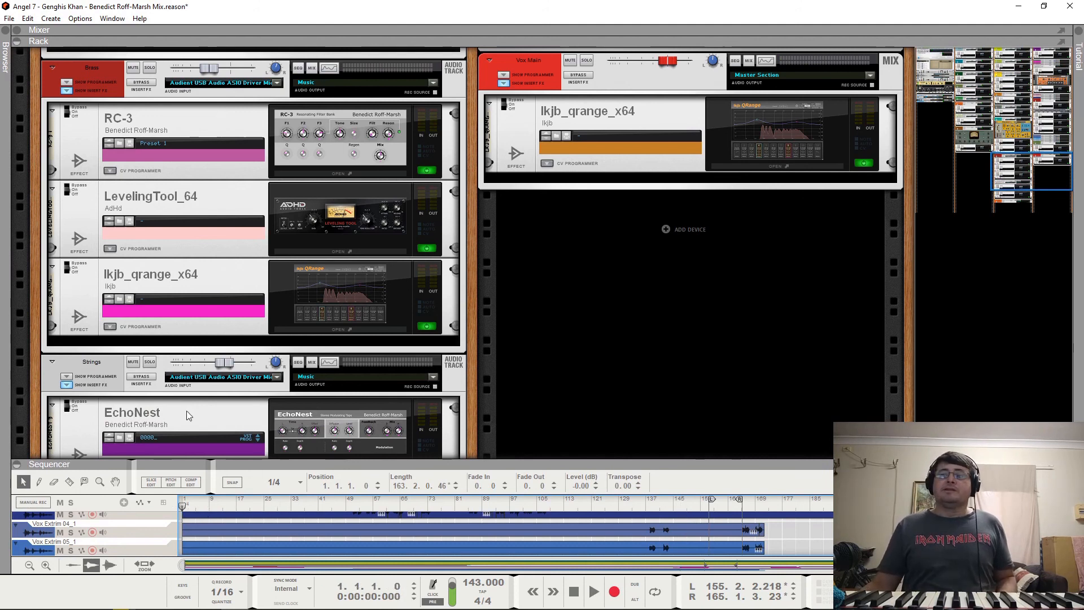
pyautogui.moveTo(1022, 141); pyautogui.dragTo(920, 49)
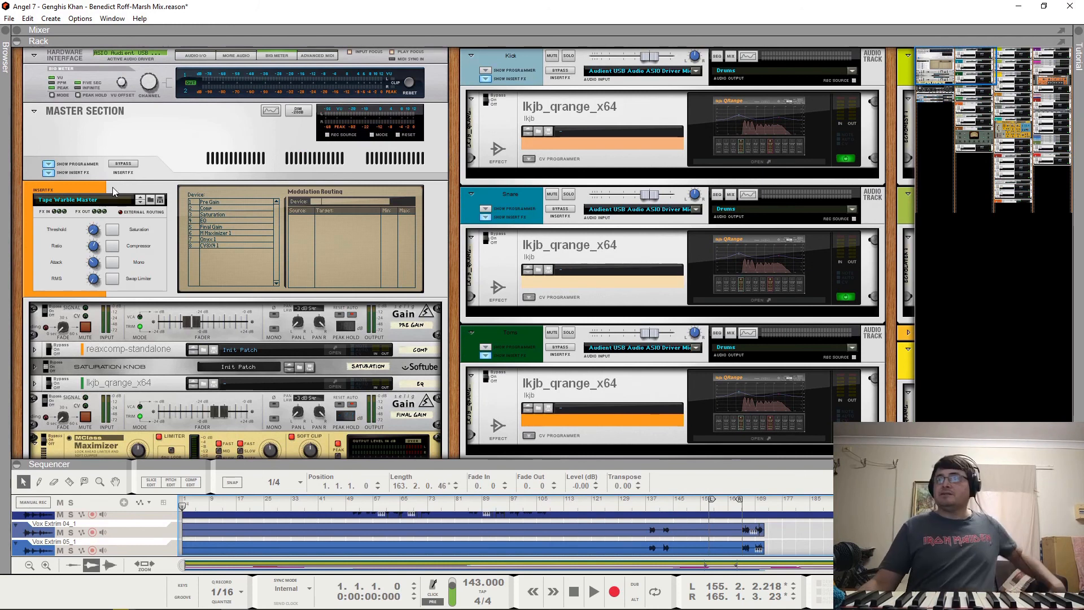
pyautogui.scroll(-3, 208, 126)
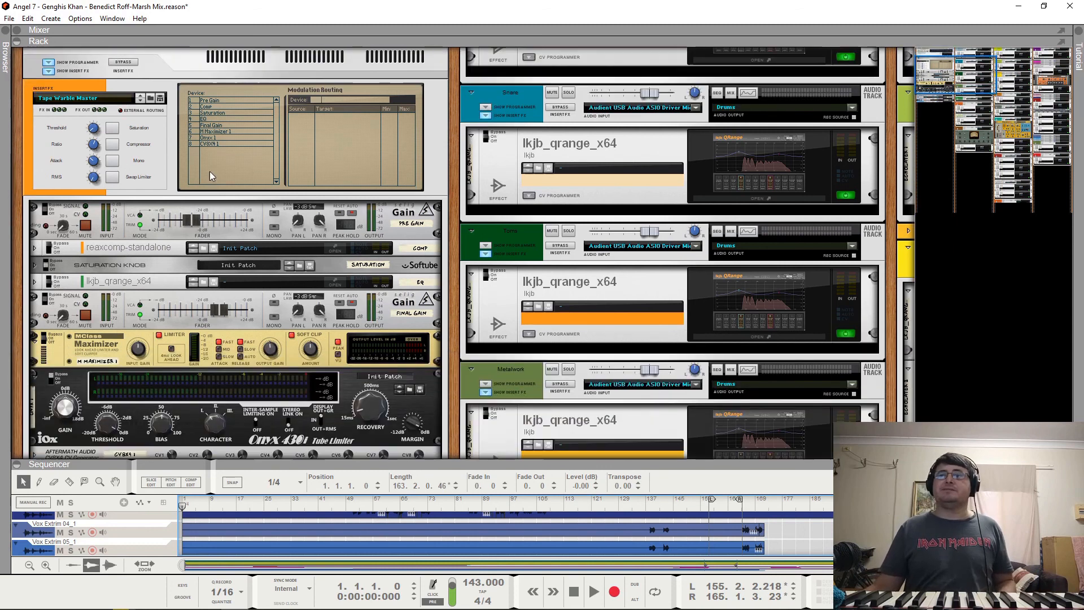
pyautogui.scroll(-1, 326, 174)
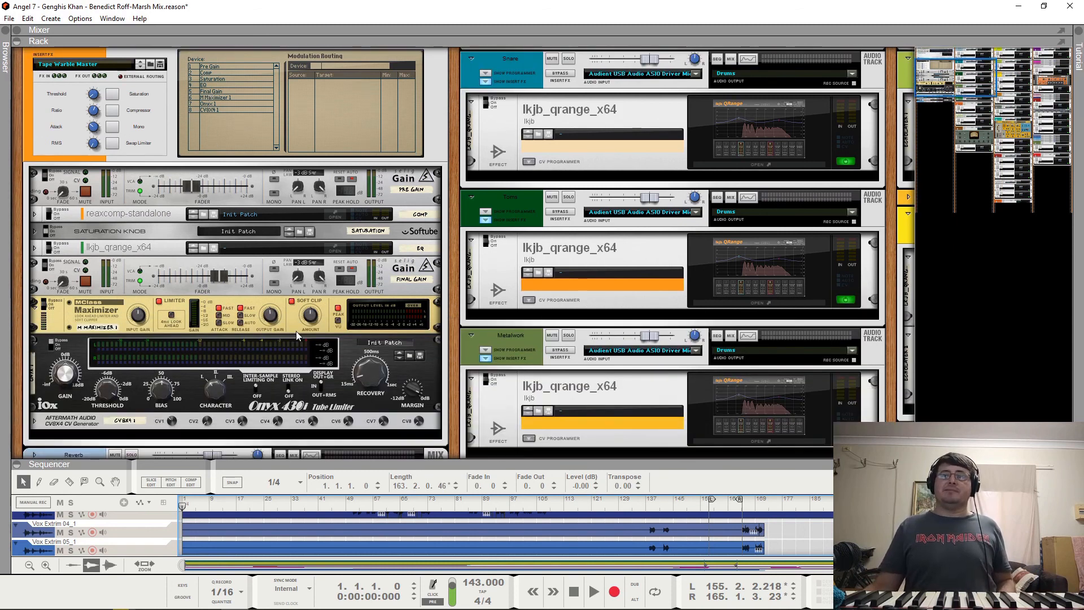
# Step: Play the full mix from the start and from about bar 48 while viewing the master section's insert chain
pyautogui.press('space')
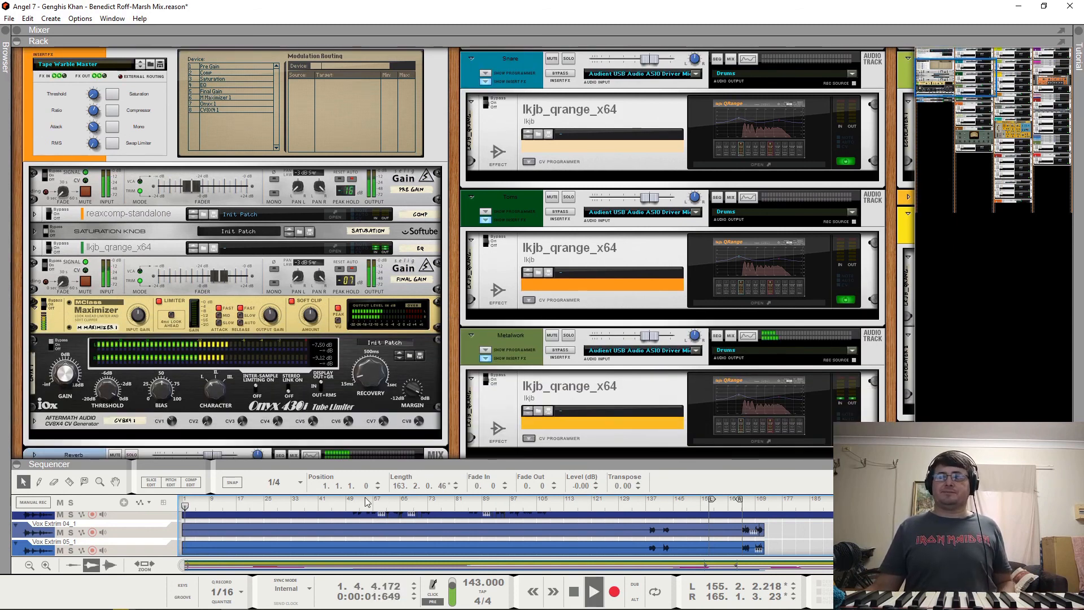
pyautogui.click(343, 500)
pyautogui.scroll(3, 279, 269)
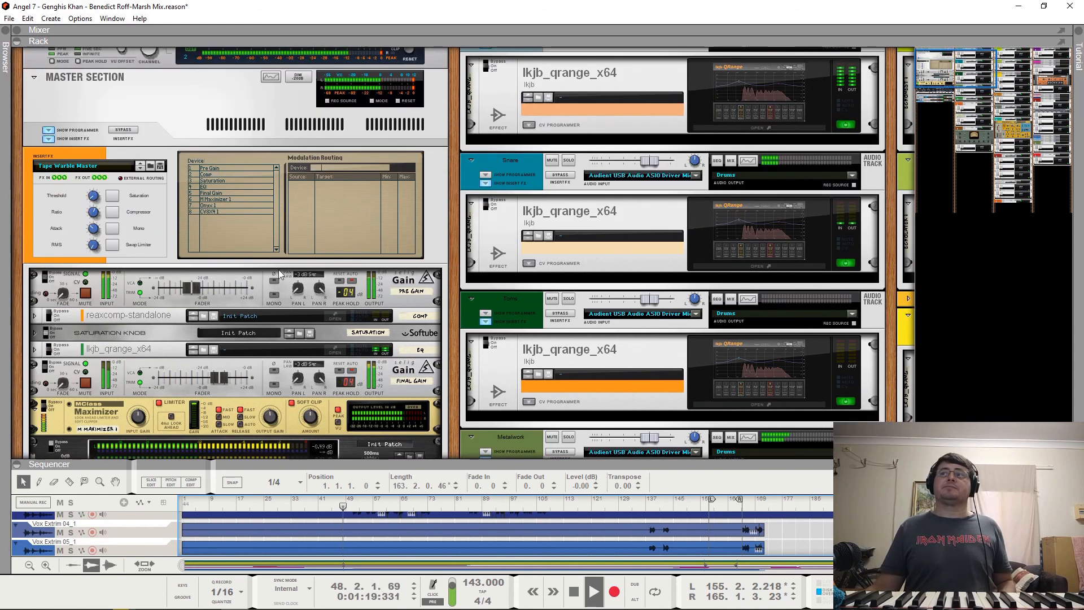
pyautogui.scroll(1, 330, 187)
pyautogui.scroll(-2, 404, 161)
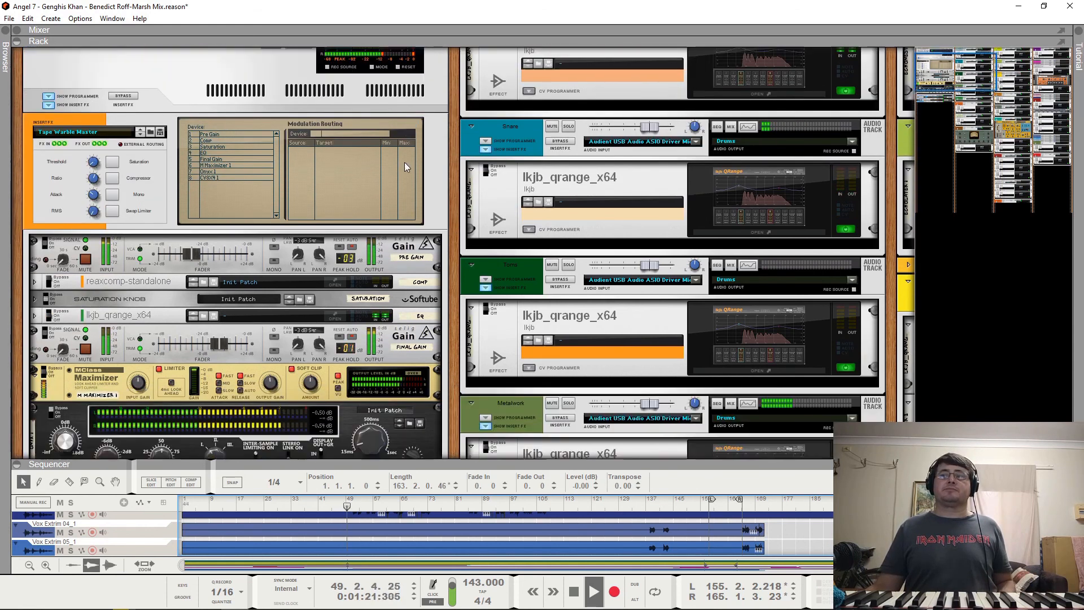
pyautogui.scroll(-1, 405, 162)
pyautogui.press('space')
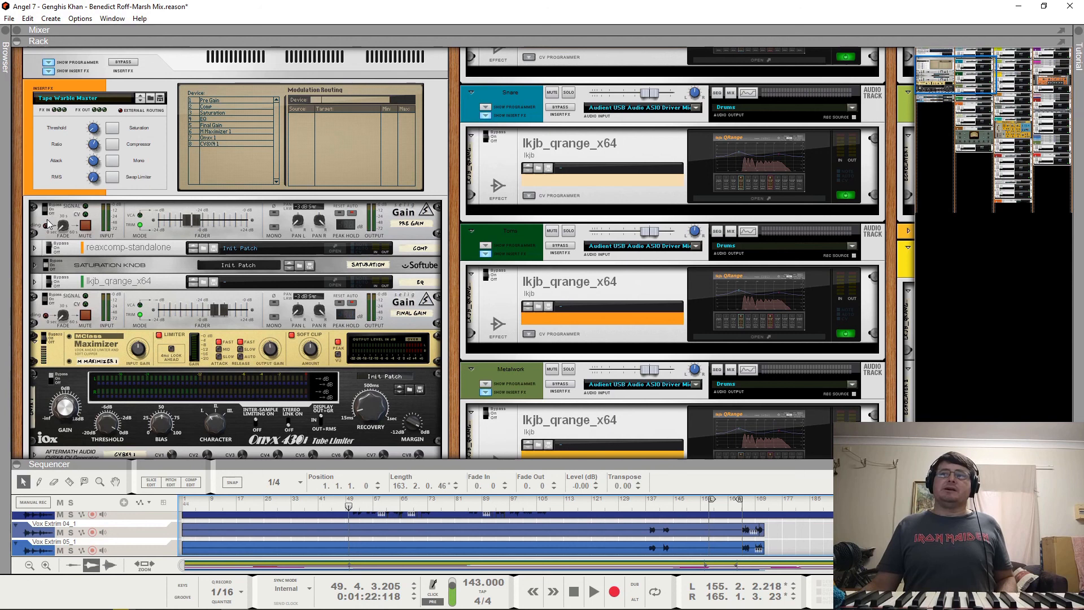
# Step: Turn on Saturation for the master inserts, audition it from about bar 49, and turn on the Compressor as well
pyautogui.click(53, 251)
pyautogui.click(112, 128)
pyautogui.press('space')
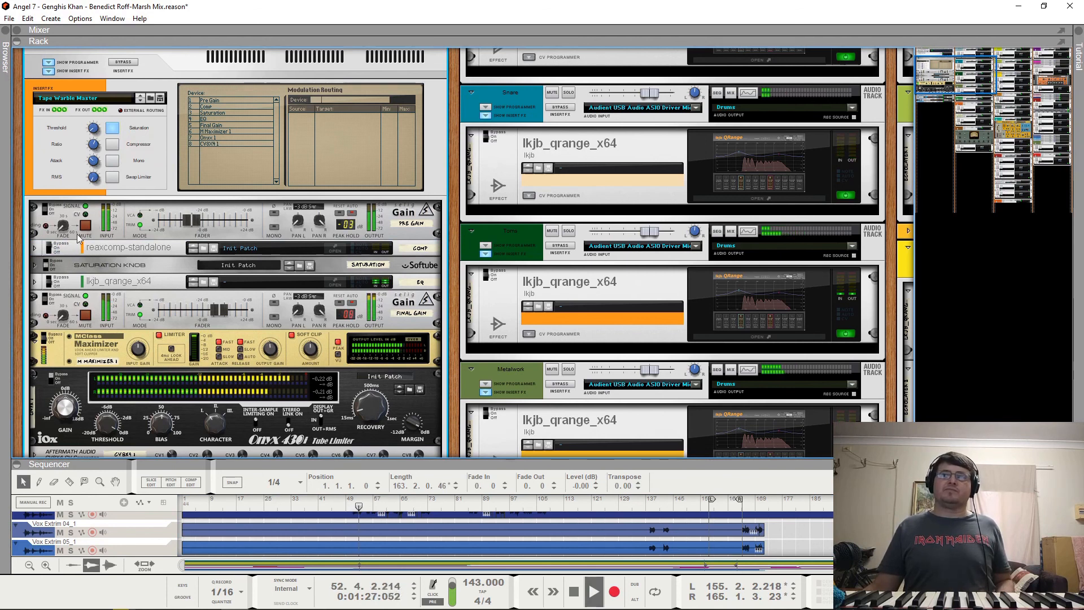
pyautogui.press('space')
pyautogui.click(115, 147)
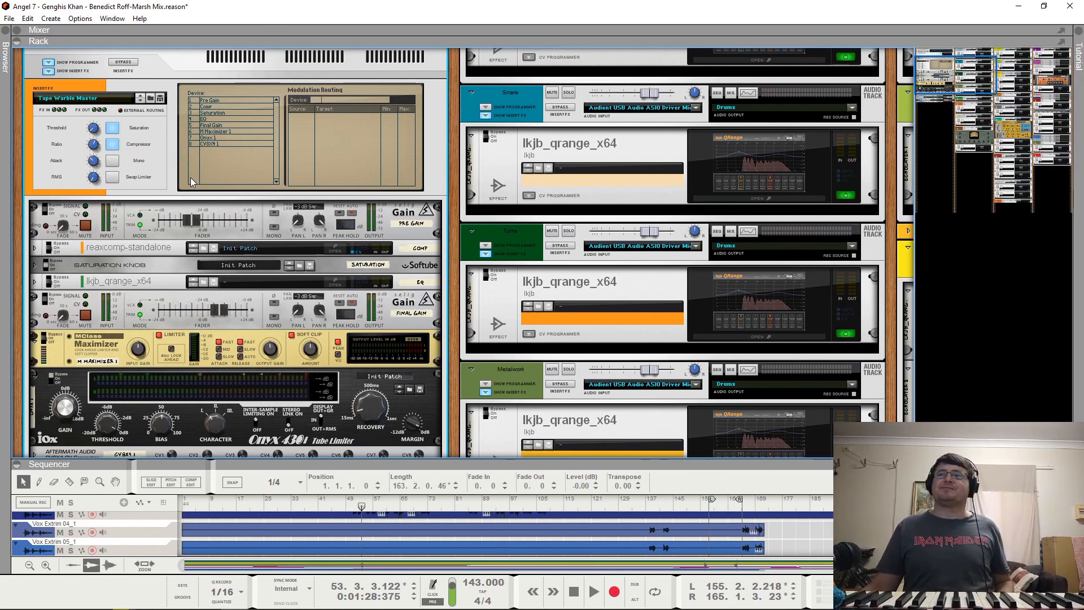
# Step: Open the master Comp plug-in during playback from about bar 53, hide its band tabs, keep its window open and move it clear of the inserts
pyautogui.click(335, 251)
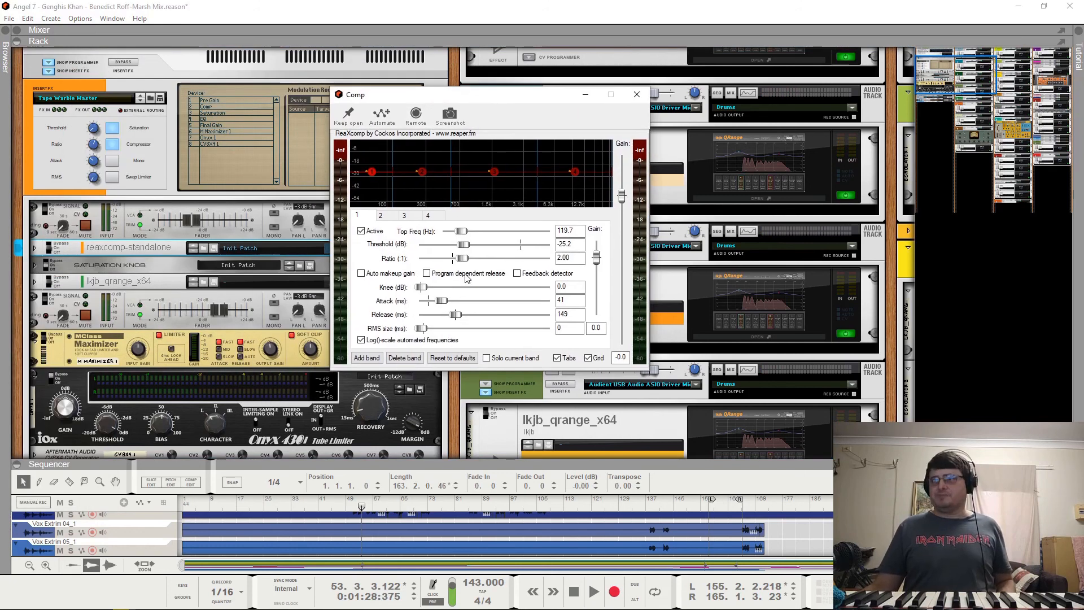
pyautogui.press('space')
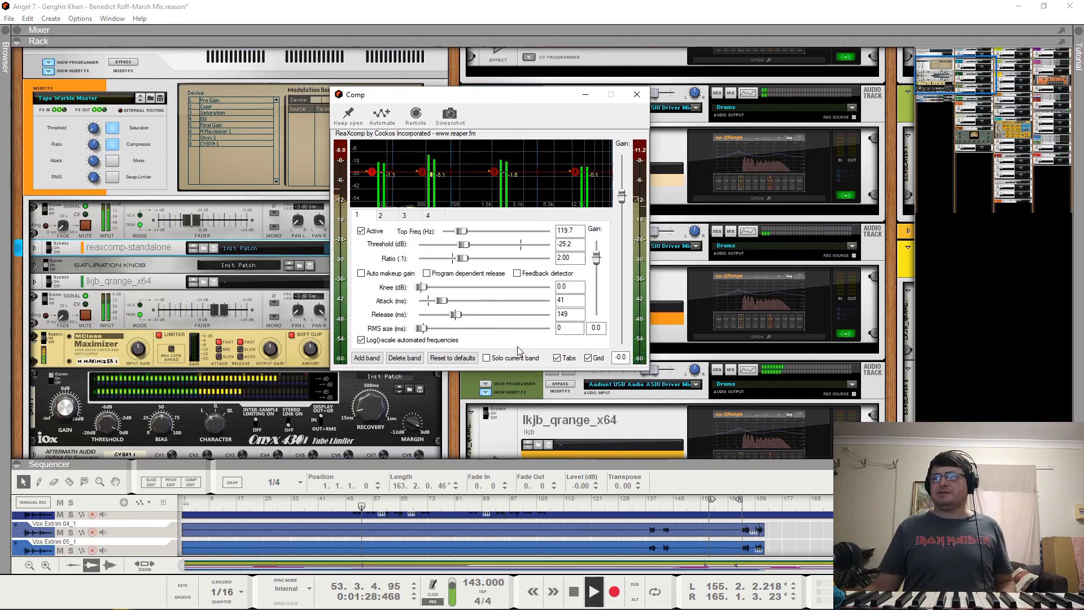
pyautogui.click(557, 358)
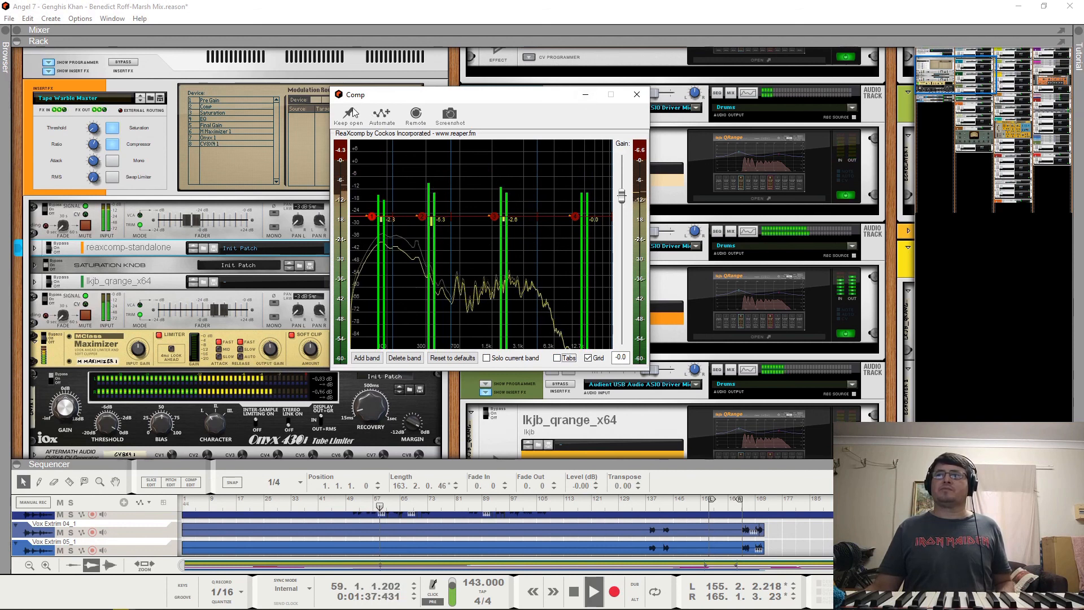
pyautogui.moveTo(398, 97); pyautogui.dragTo(535, 77)
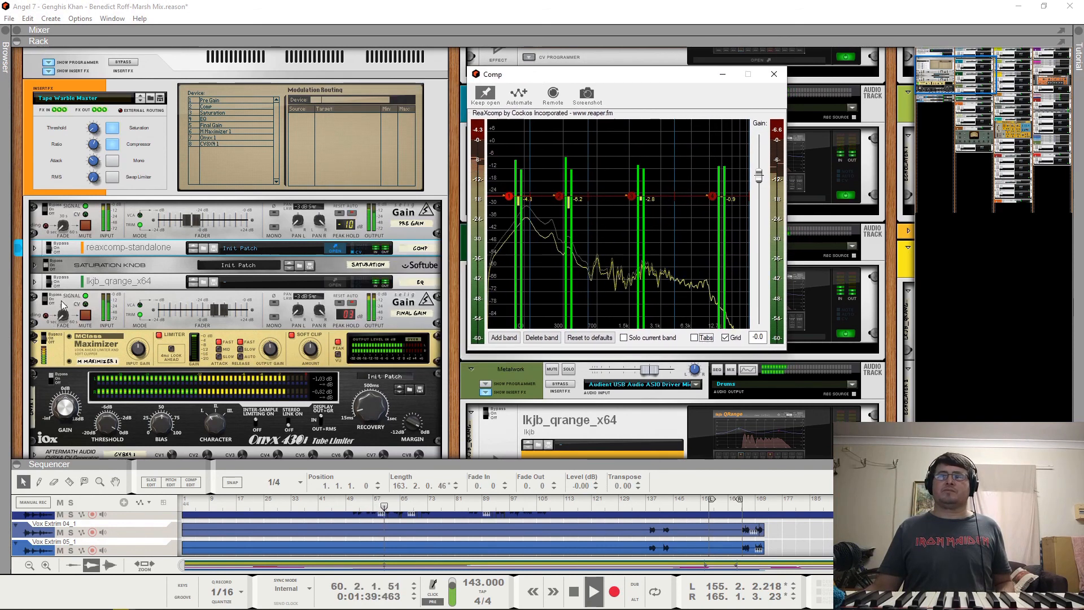
# Step: Switch the master Compressor off and back on during playback to compare the sound, and stop playback
pyautogui.click(113, 145)
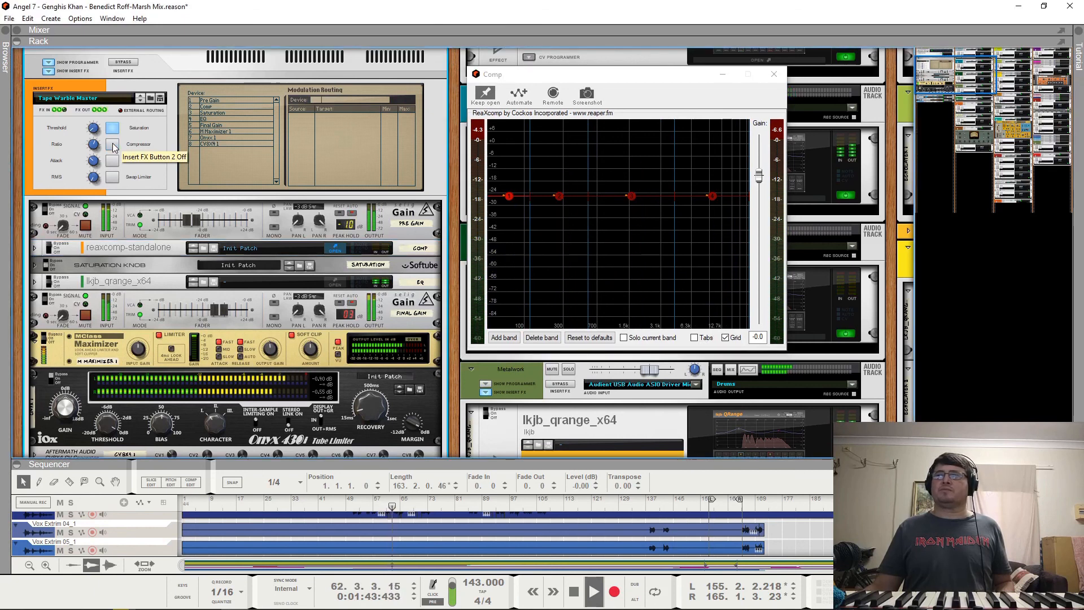
pyautogui.click(112, 145)
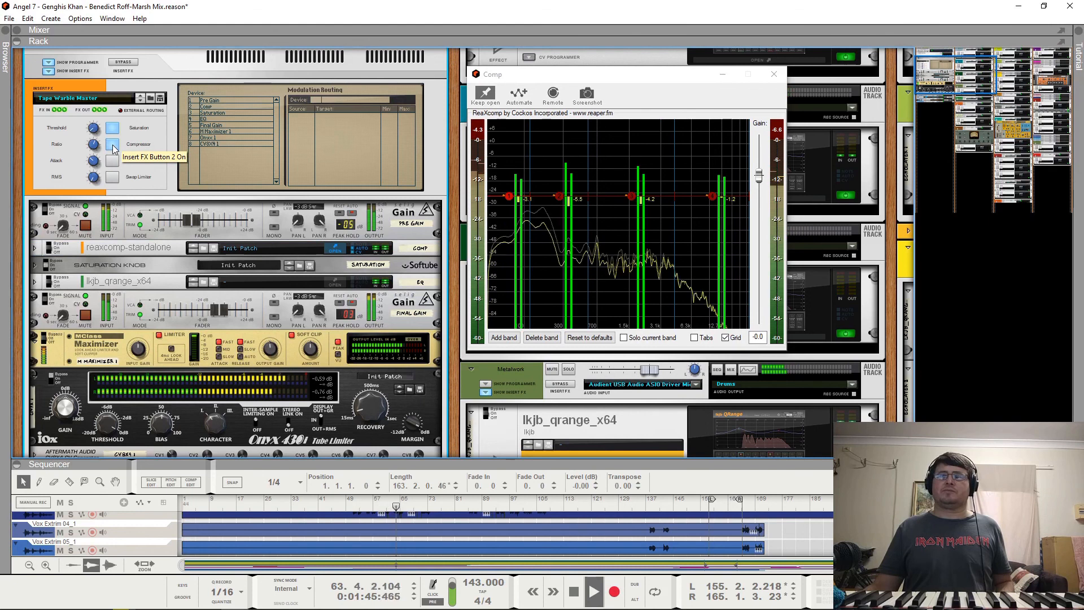
pyautogui.press('space')
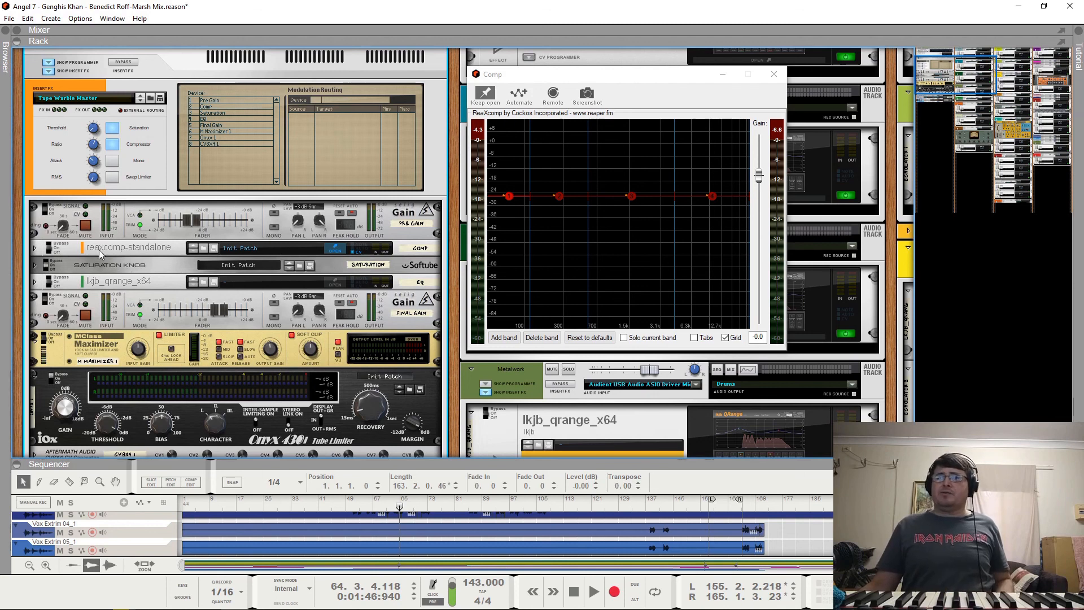
# Step: Audition the compressor's 120-562 Hz band soloed in the mix, release the band solo, and stop playback
pyautogui.press('space')
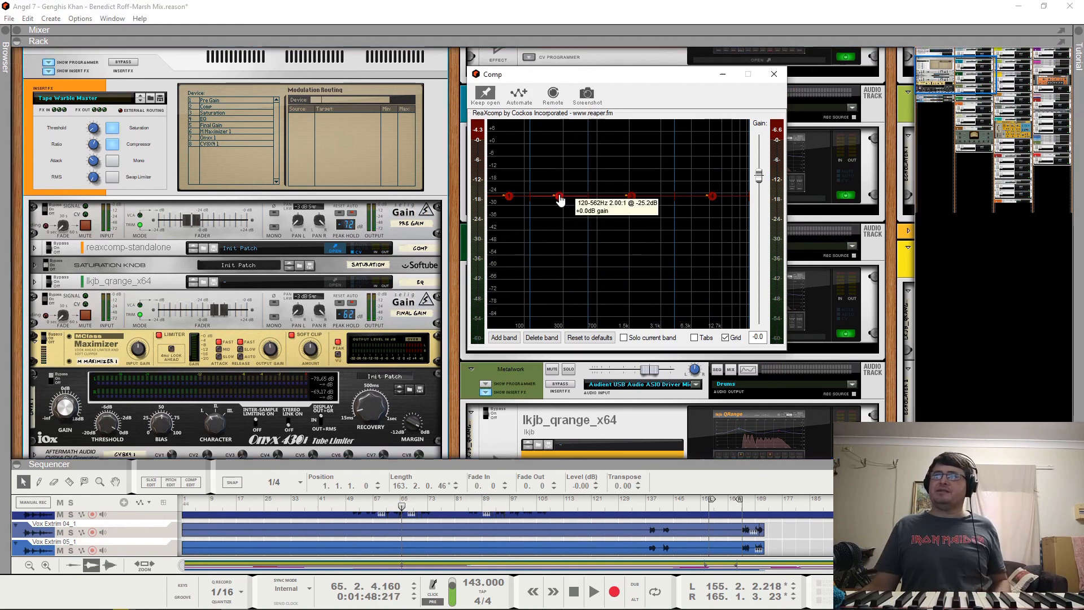
pyautogui.press('space')
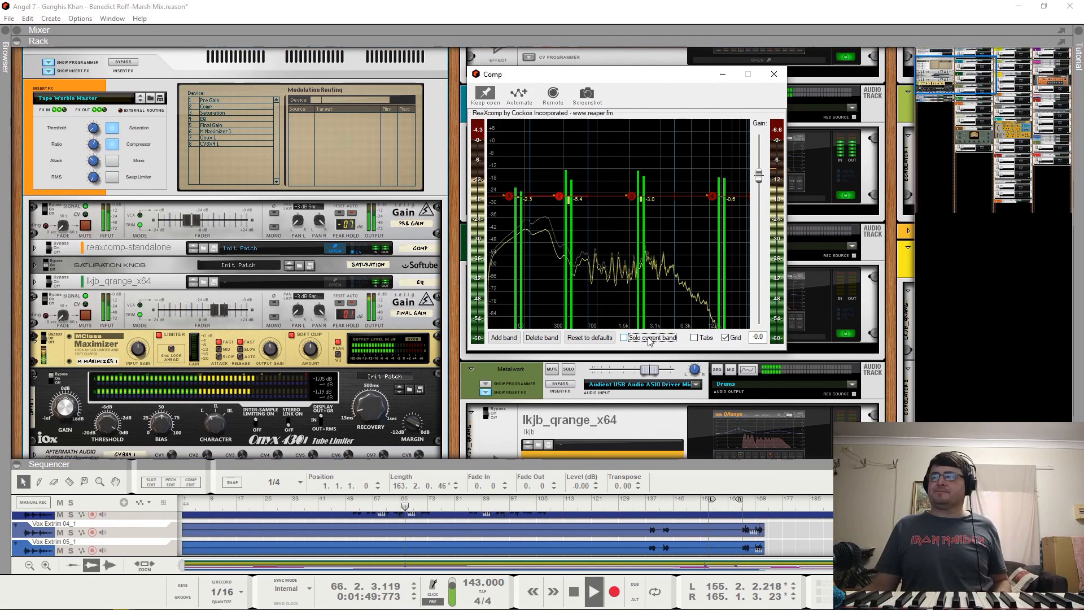
pyautogui.click(624, 337)
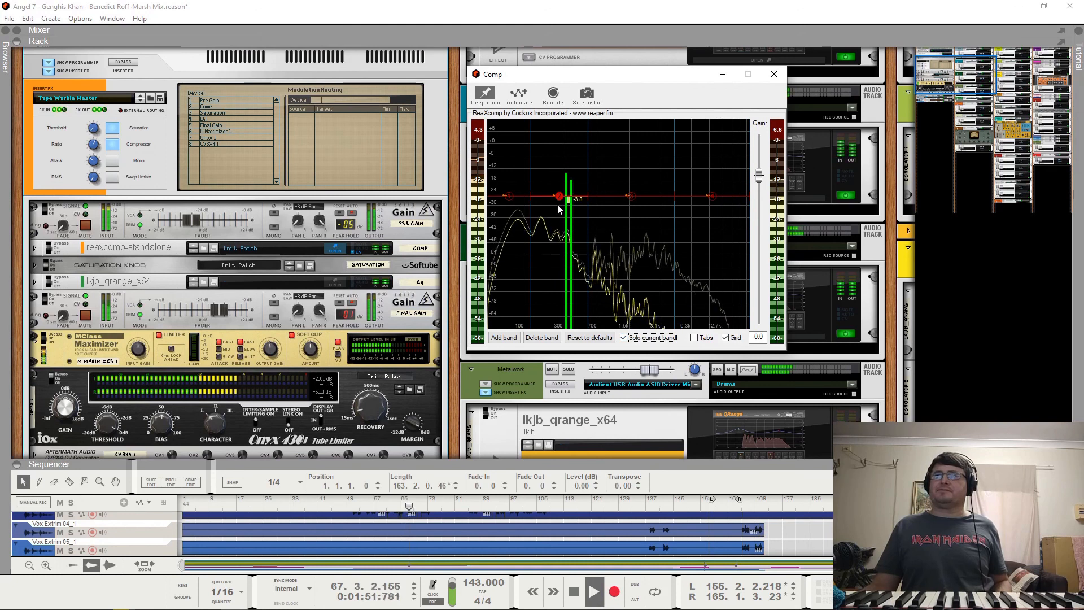
pyautogui.press('space')
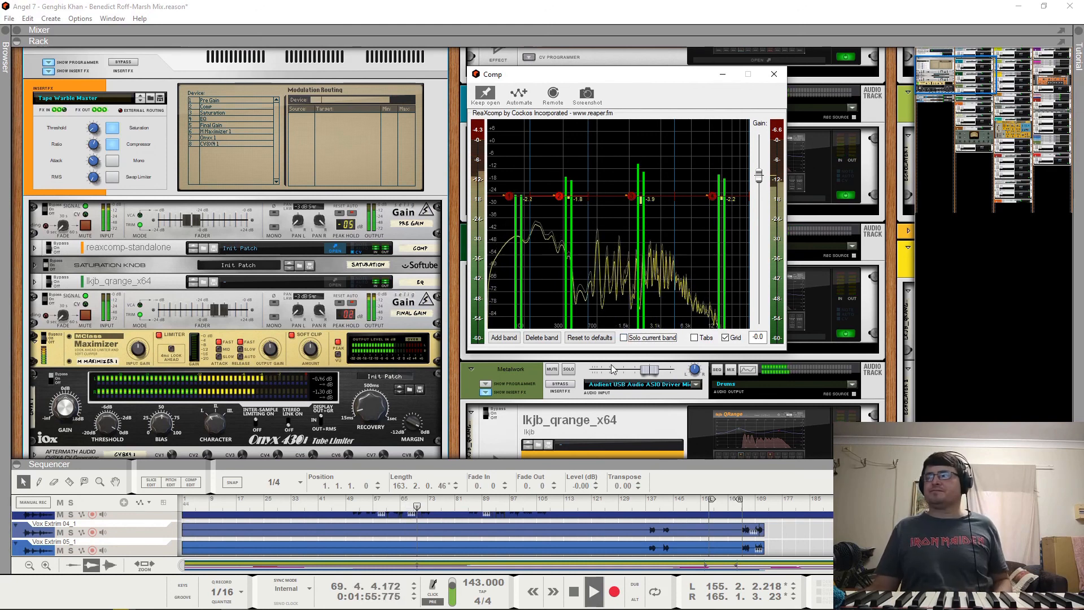
pyautogui.click(510, 375)
pyautogui.press('space')
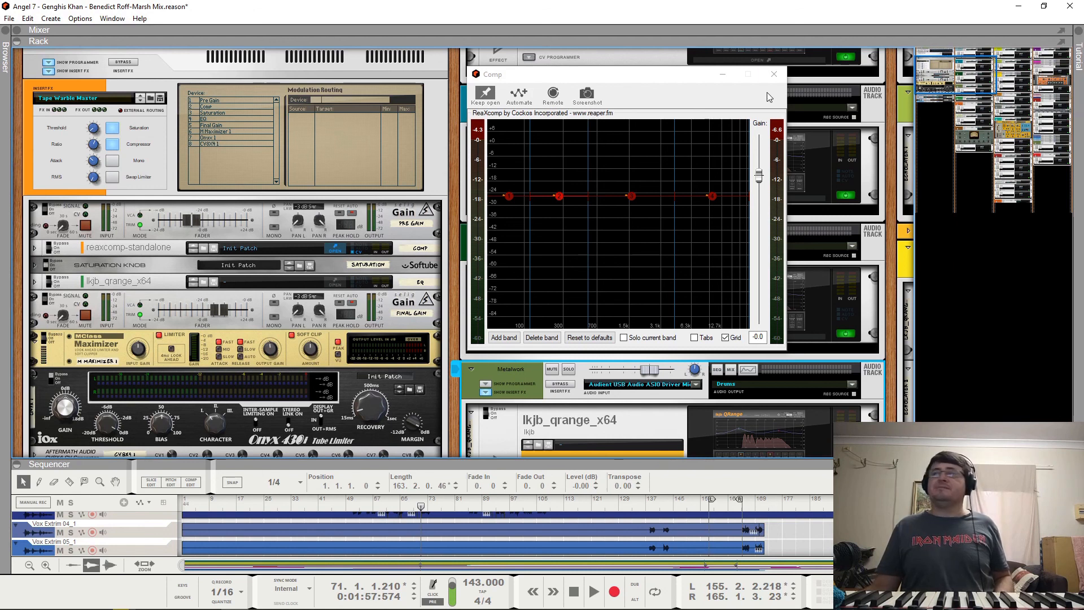
# Step: Close the compressor, open the master EQ, and play the mix from about bar 71 to examine its low-cut band
pyautogui.click(774, 74)
pyautogui.click(334, 286)
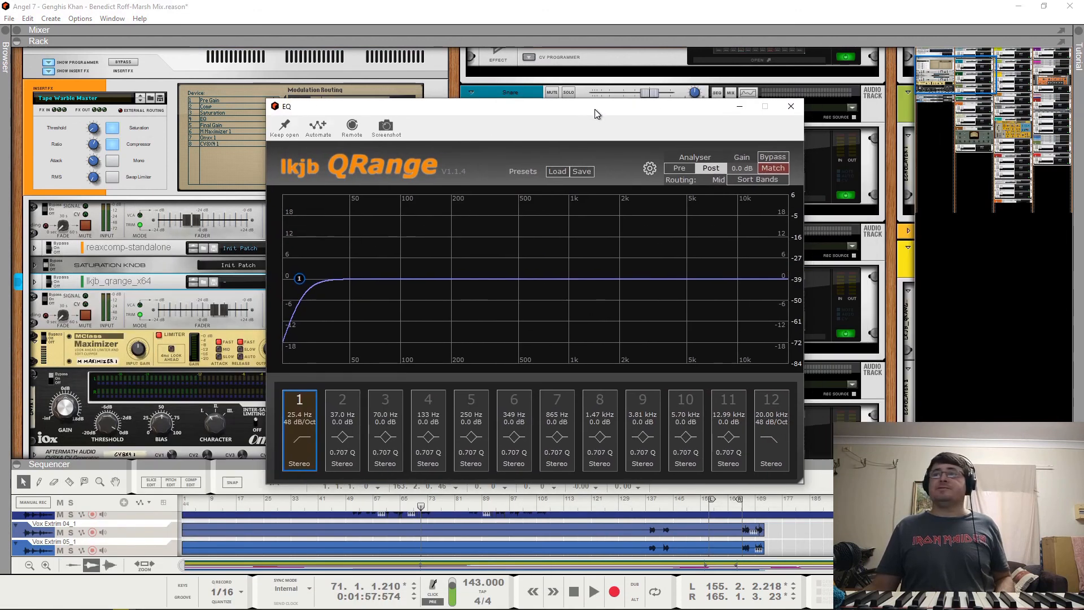
pyautogui.press('space')
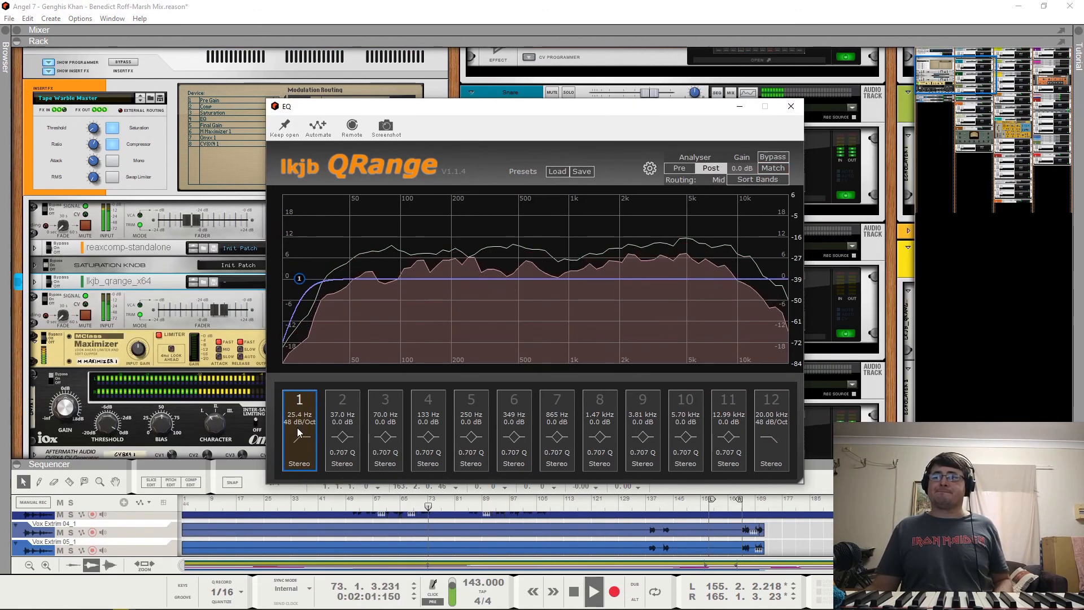
pyautogui.press('space')
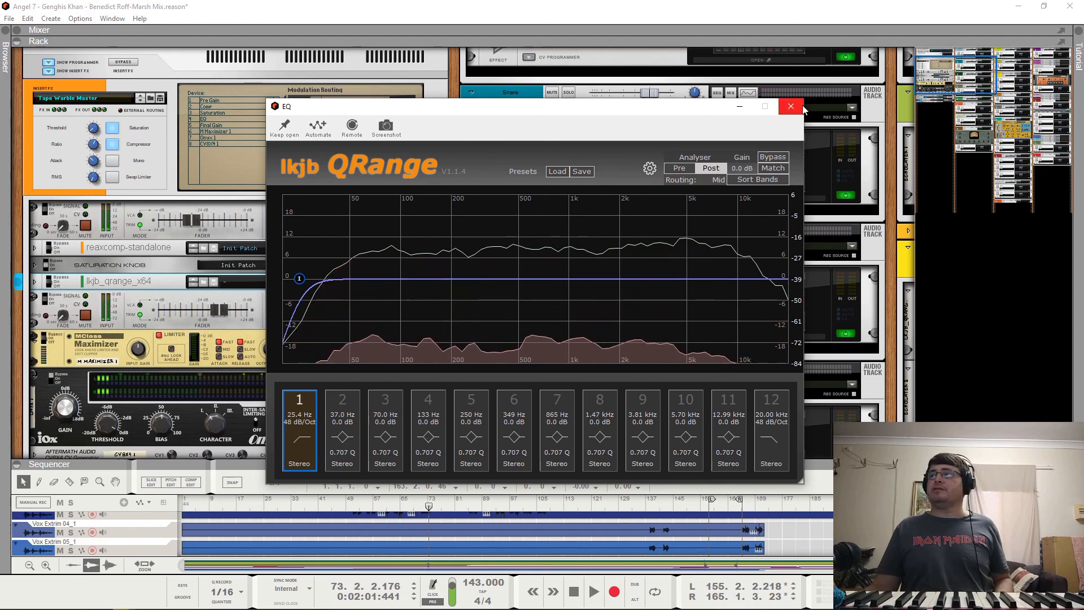
pyautogui.click(791, 107)
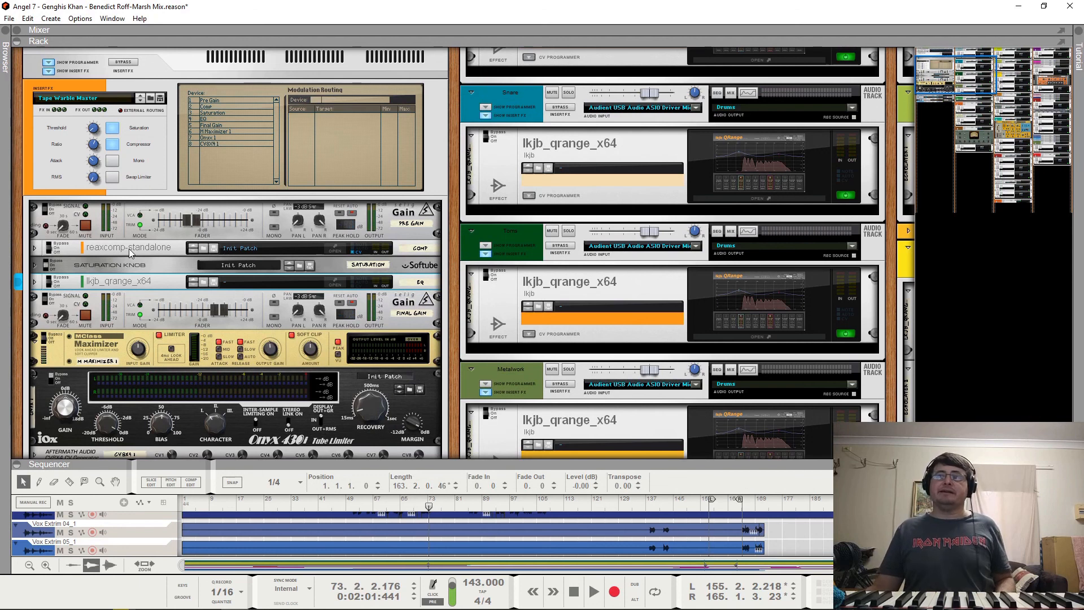
# Step: Reopen the master compressor, show its band tabs to check the band 2 settings, and close it
pyautogui.click(334, 250)
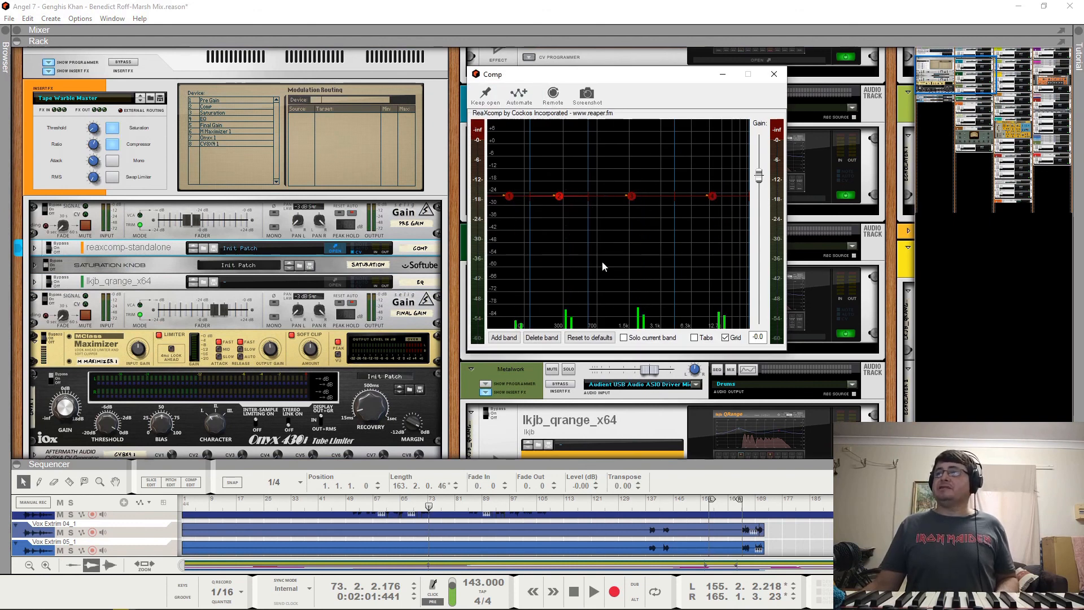
pyautogui.click(694, 337)
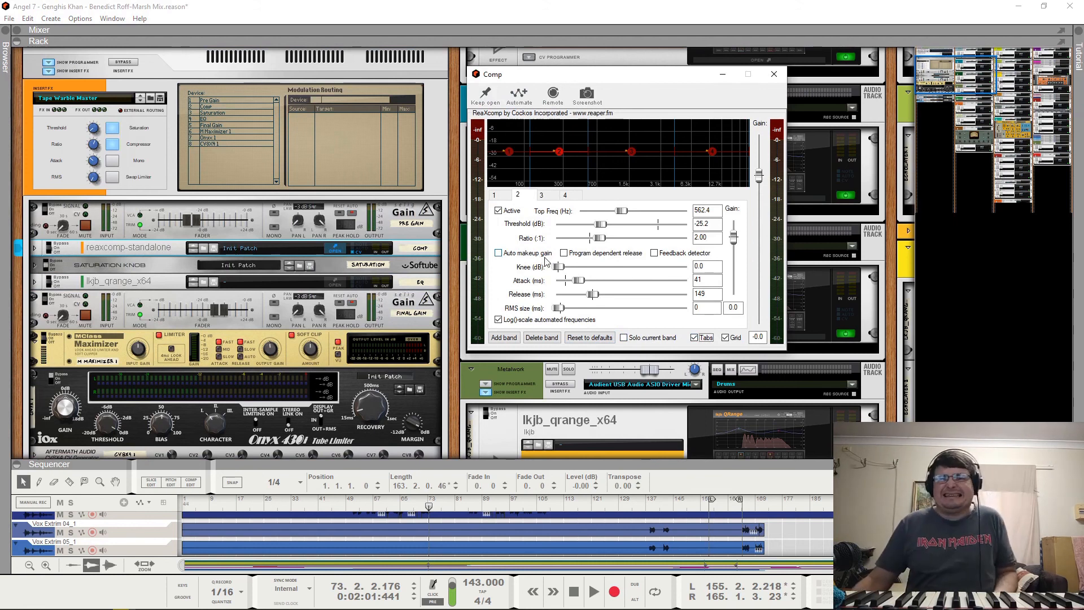
pyautogui.click(774, 75)
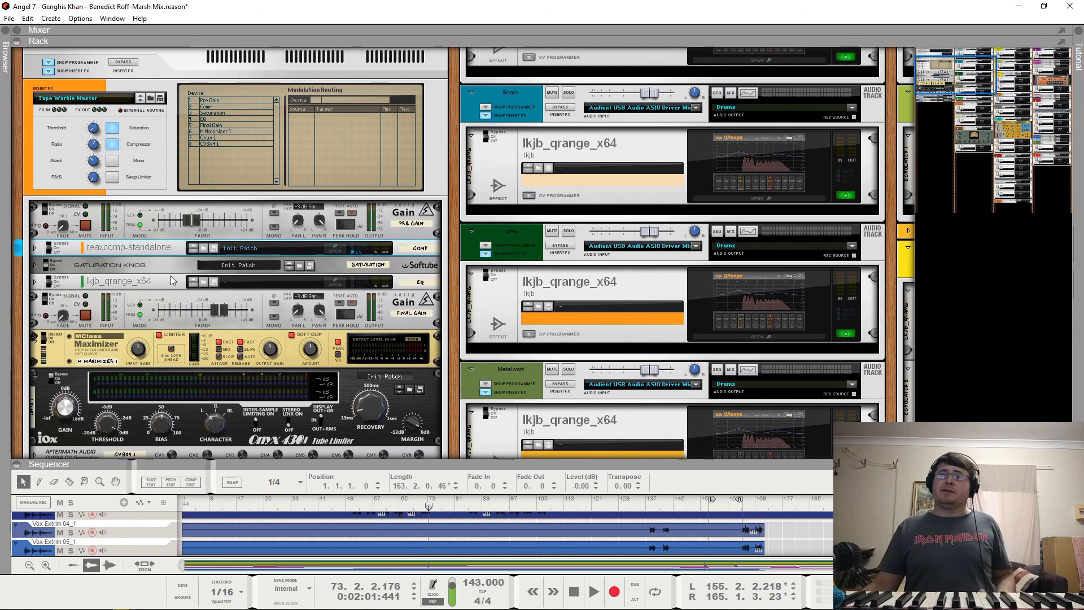
# Step: Play the mix from about bar 73 and switch the master Mono option on and off to check mono compatibility
pyautogui.press('space')
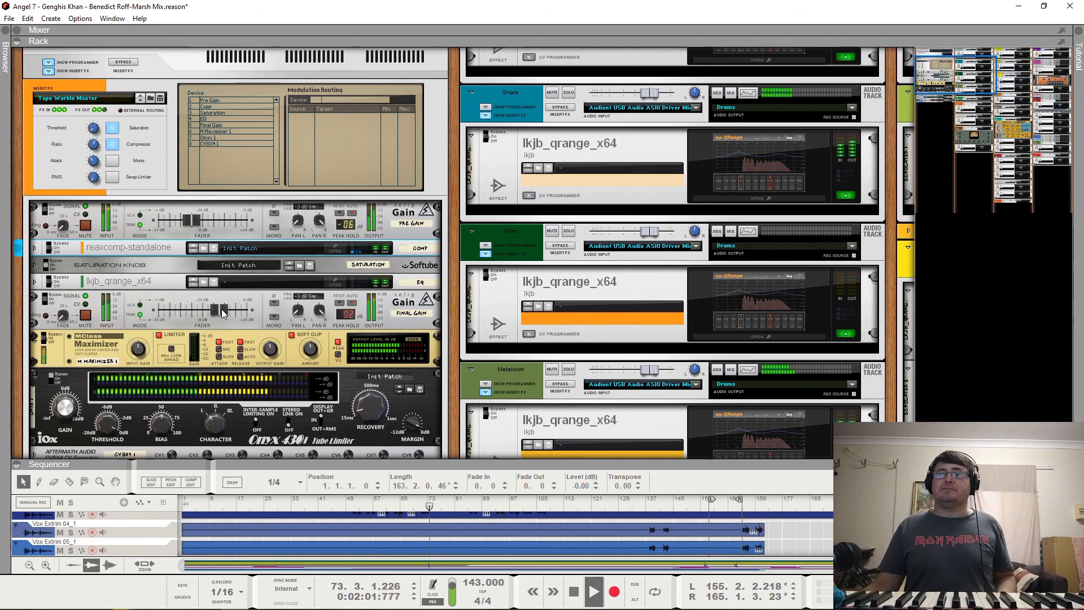
pyautogui.click(117, 164)
pyautogui.press('space')
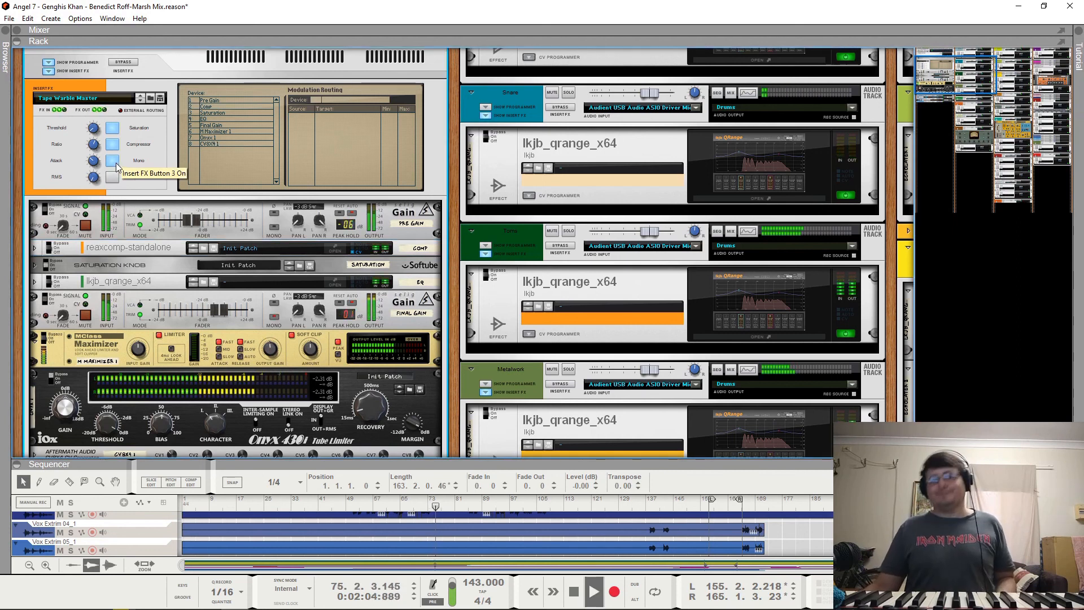
pyautogui.press('space')
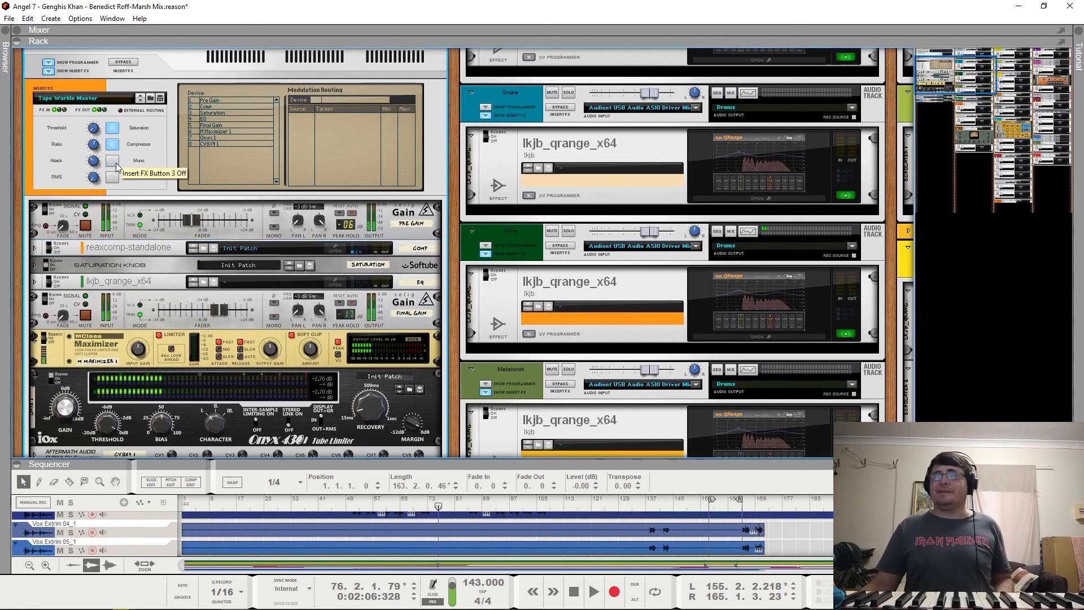
pyautogui.click(113, 162)
# Step: Turn on Swap Limiter for the master inserts and audition the Onyx tube limiter from about bar 76
pyautogui.click(112, 178)
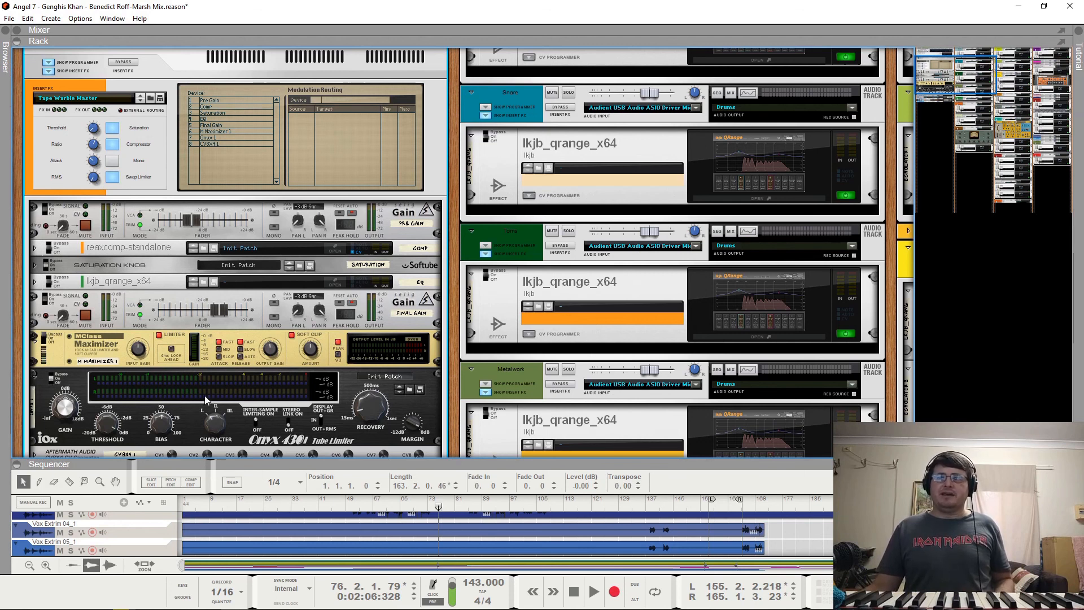
pyautogui.press('space')
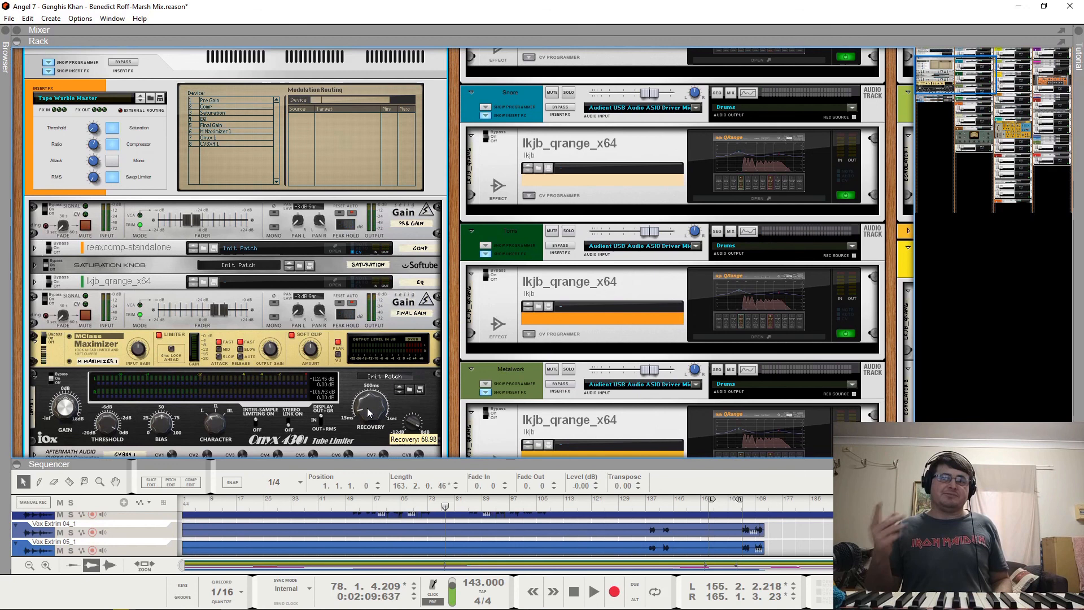
pyautogui.press('space')
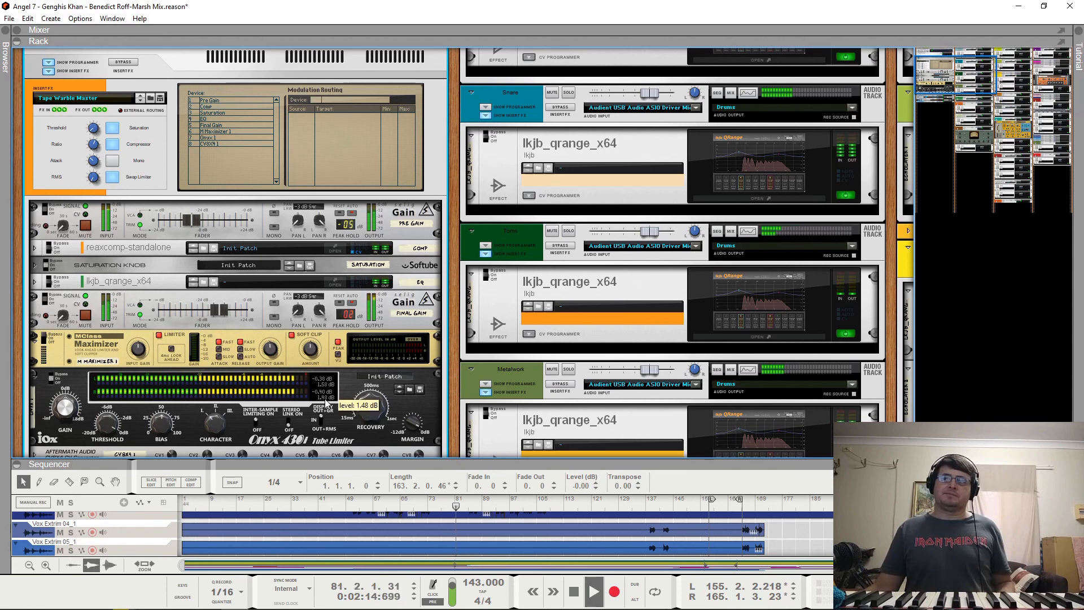
# Step: Bypass and re-enable the master insert effects during playback to compare the mix with and without them, and stop playback
pyautogui.scroll(1, 125, 113)
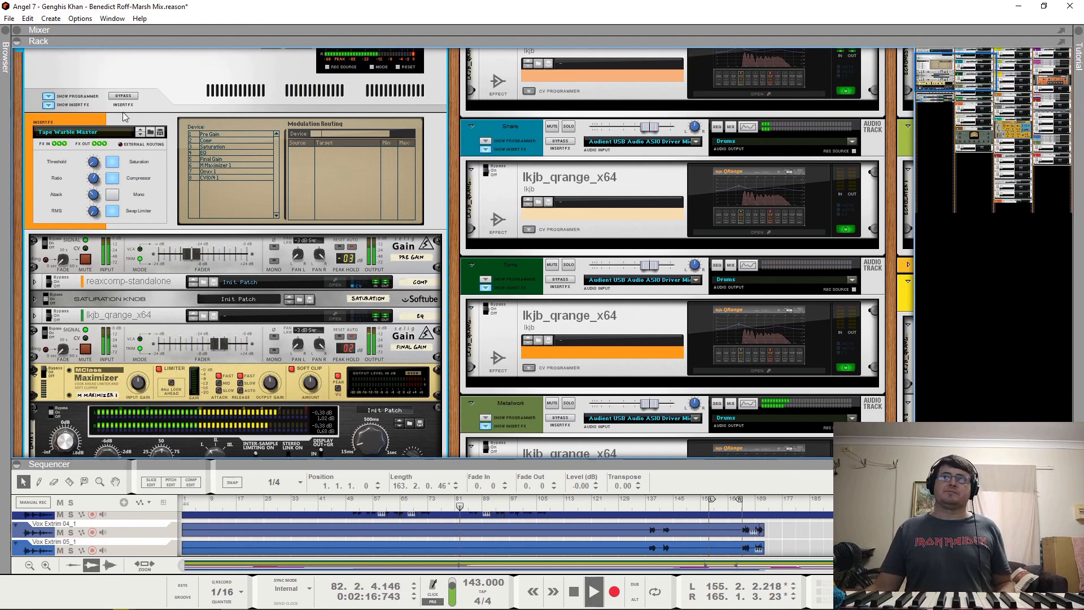
pyautogui.click(124, 96)
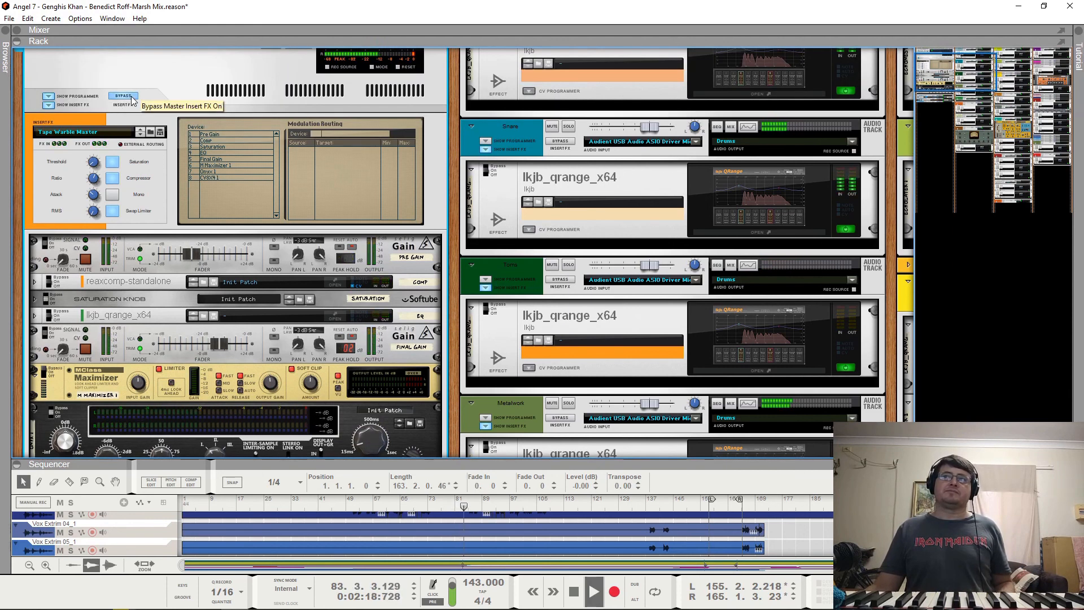
pyautogui.click(130, 98)
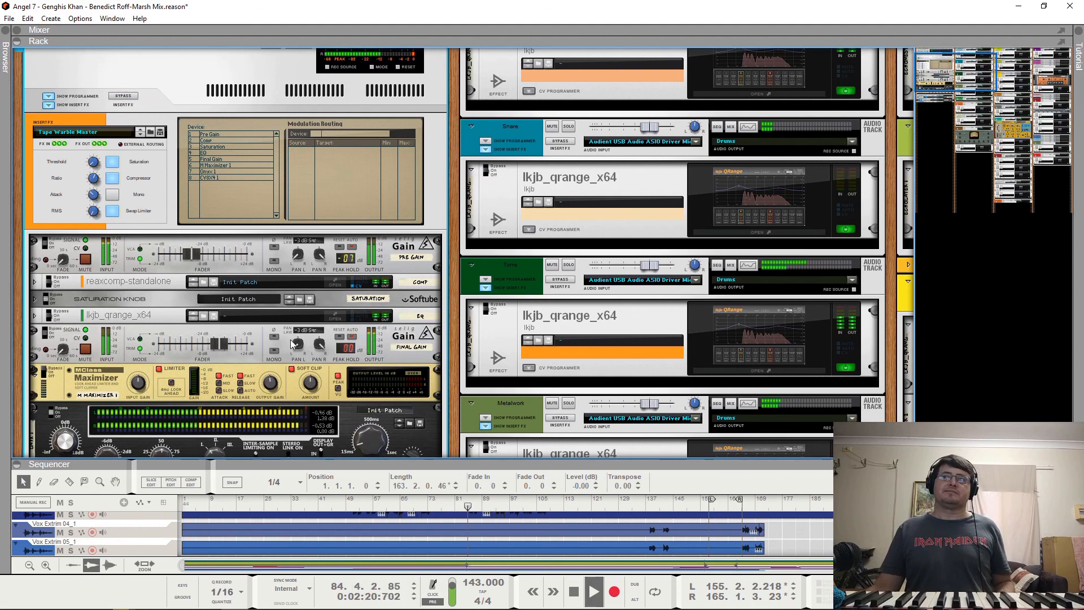
pyautogui.press('space')
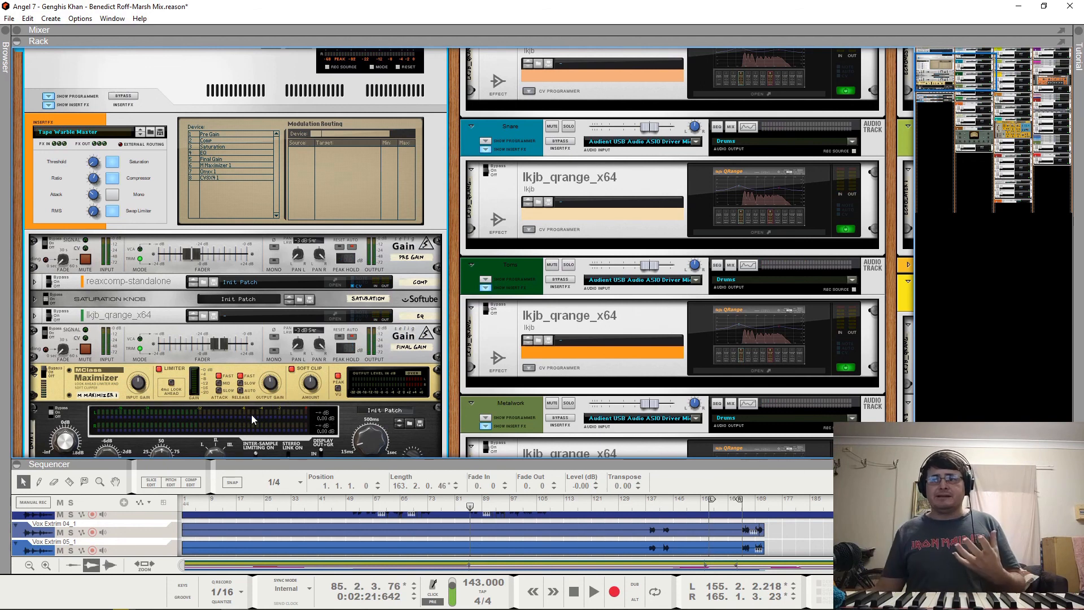
# Step: Collapse the MClass Maximizer in the master inserts and look over the send effects and the drum and bass tracks in the rack
pyautogui.click(38, 379)
pyautogui.click(37, 377)
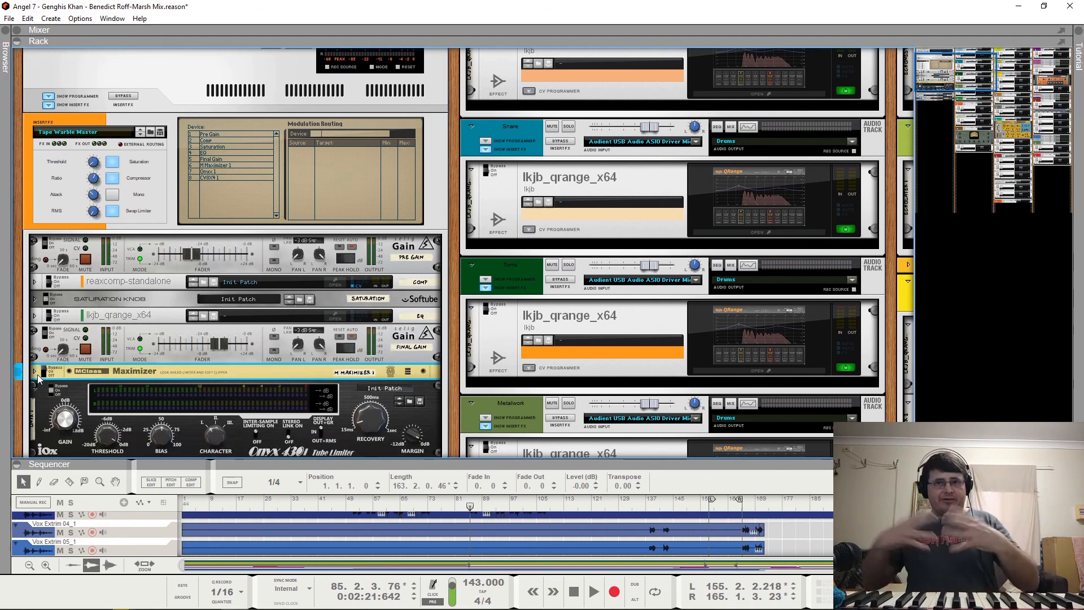
pyautogui.scroll(-3, 119, 347)
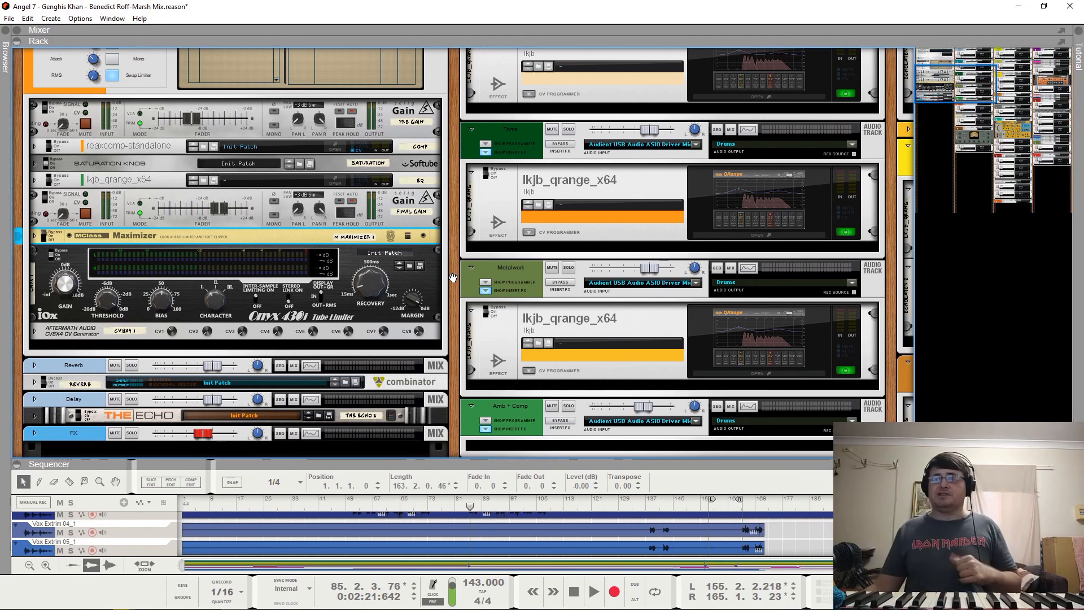
pyautogui.scroll(-3, 453, 278)
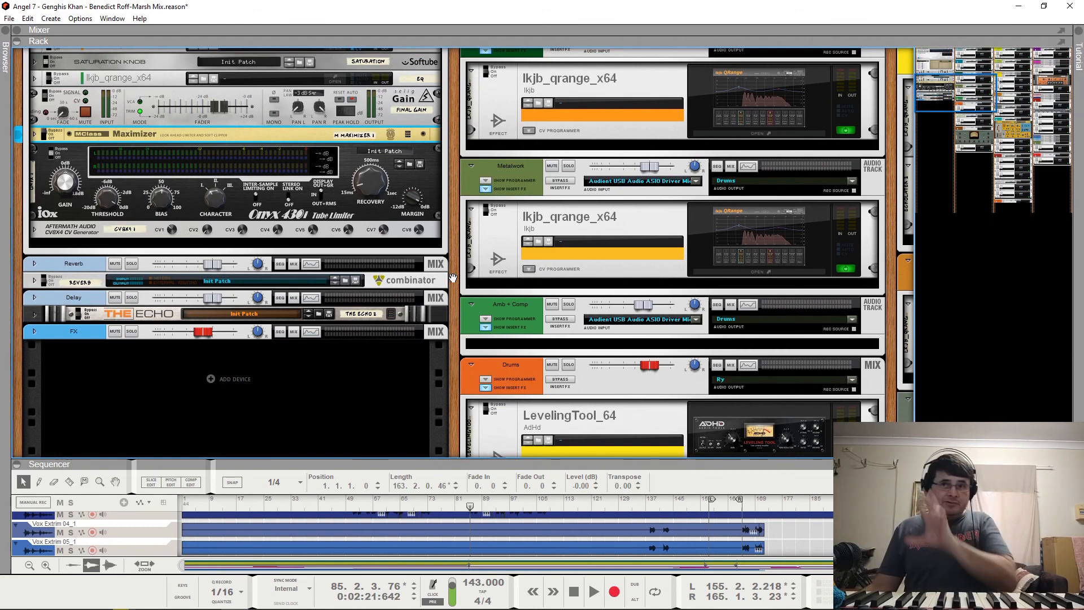
pyautogui.scroll(-2, 453, 406)
pyautogui.scroll(-9, 453, 406)
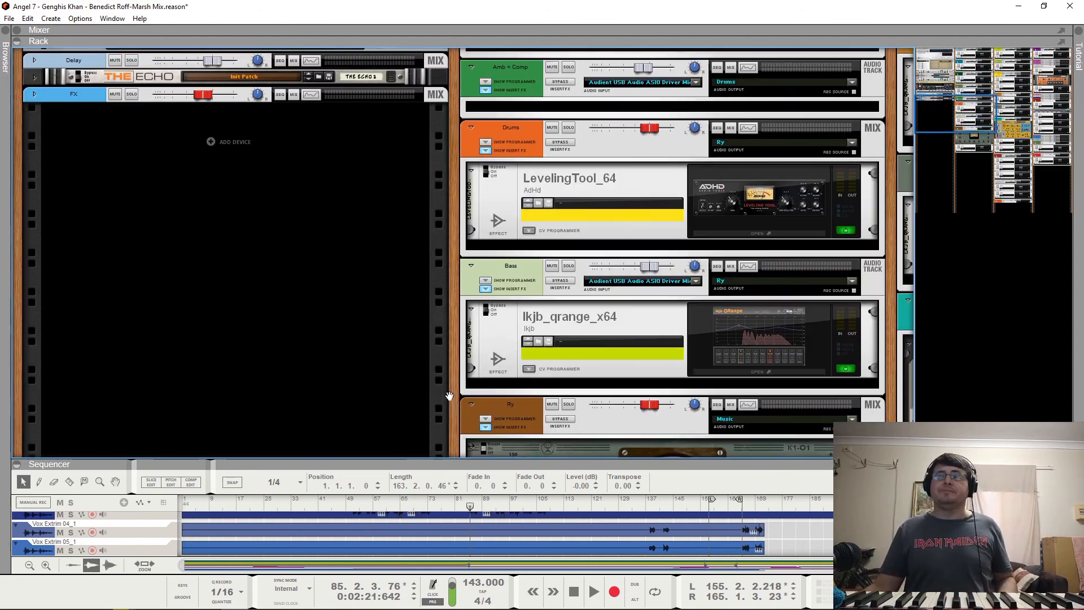